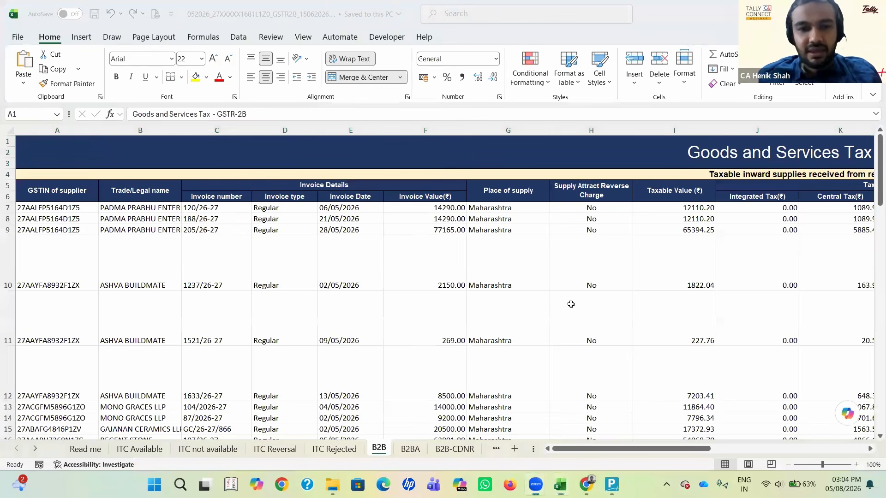
# Step: Review the supplier GSTIN, trade name, invoice details, place of supply and reverse charge columns for the first B2B invoice
pyautogui.press('Down')
pyautogui.press('Down')
pyautogui.press('Down')
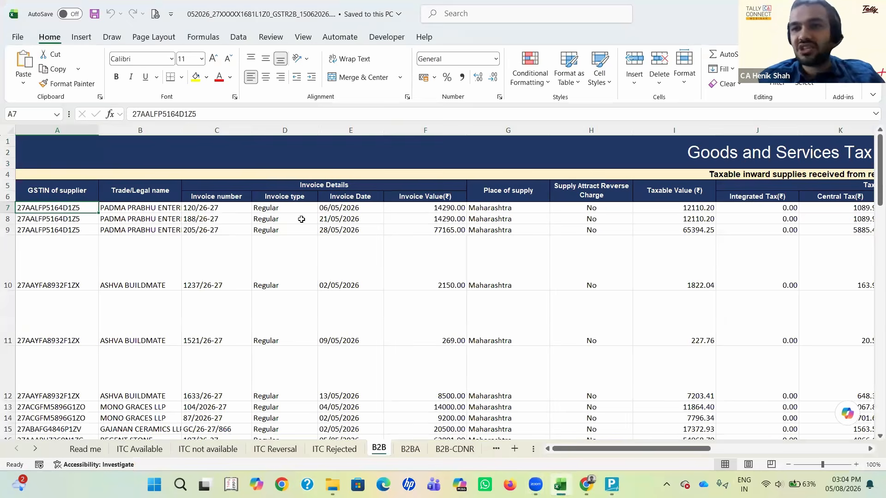
pyautogui.press('Right')
pyautogui.press('Right')
pyautogui.press('Left')
pyautogui.press('Left')
pyautogui.press('Right')
pyautogui.press('Right')
pyautogui.press('Right')
pyautogui.press('Right')
pyautogui.press('Left')
pyautogui.press('Left')
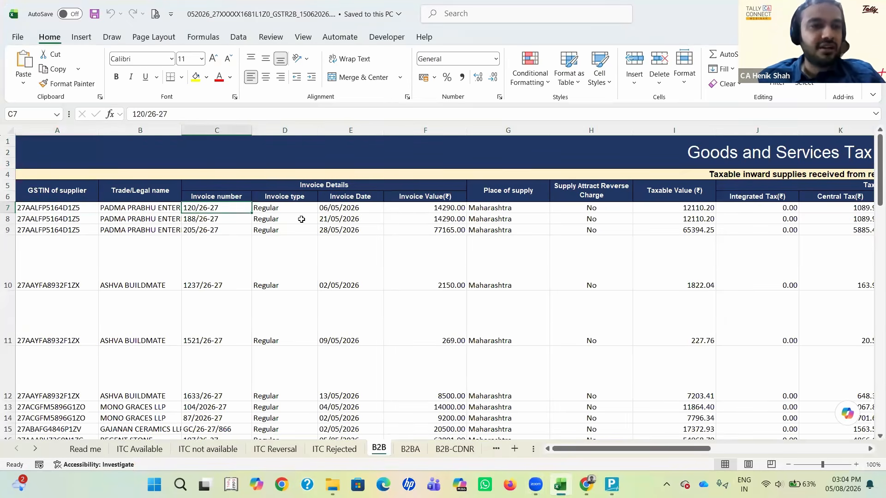
pyautogui.press('Left')
pyautogui.press('Left')
pyautogui.press('Right')
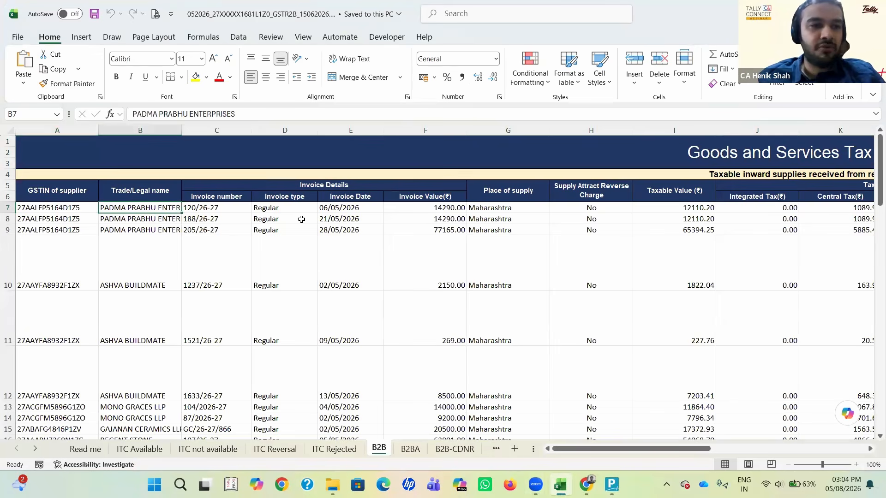
pyautogui.press('Left')
pyautogui.press('Right')
pyautogui.press('Right')
pyautogui.press('Right')
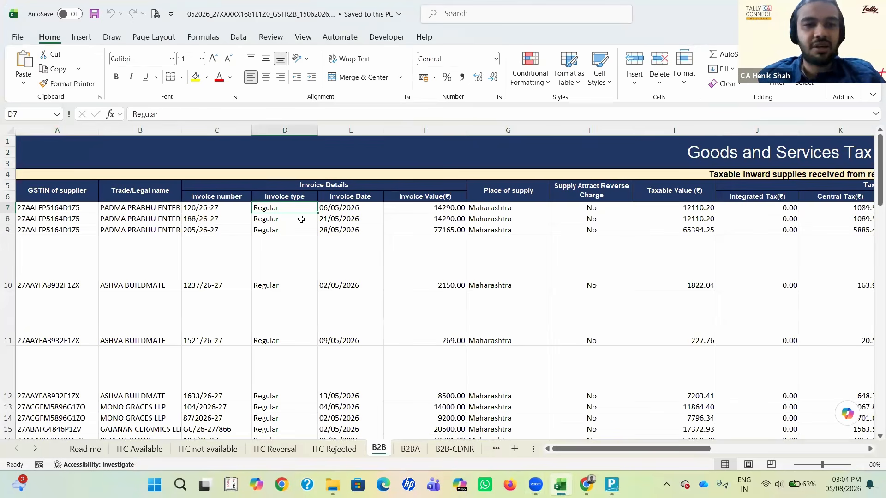
pyautogui.press('Right')
pyautogui.press('Right')
pyautogui.press('Right')
pyautogui.press('Right')
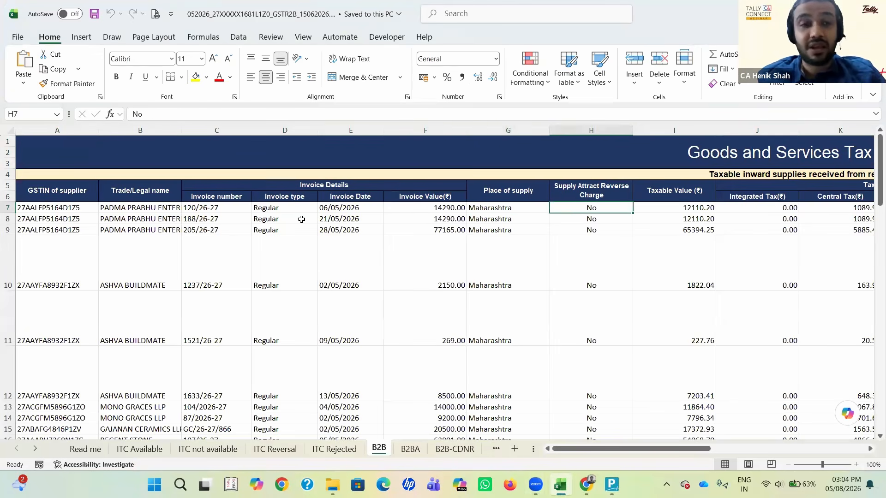
pyautogui.press('Left')
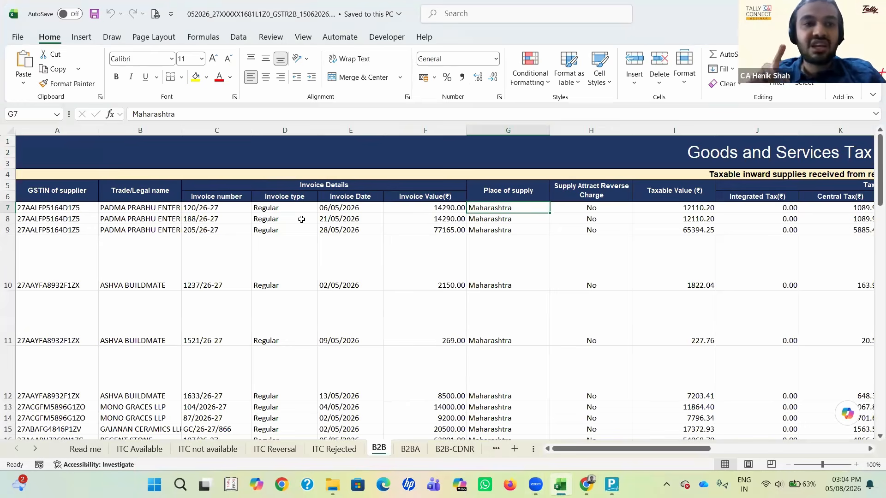
pyautogui.press('Left')
pyautogui.press('Home')
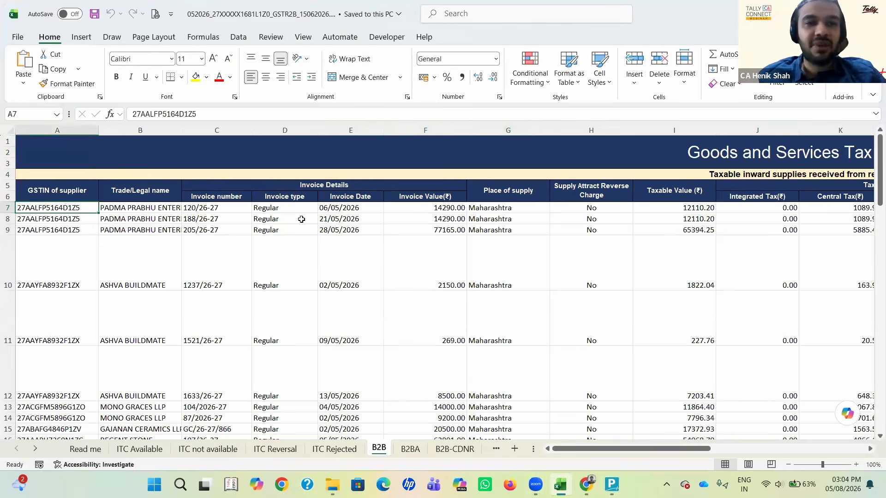
# Step: Examine the first invoice's value, tax amount, filing period and date, ITC availability and applicable tax rate columns, then return to the row's start
pyautogui.press('Right')
pyautogui.press('Right')
pyautogui.press('Right')
pyautogui.press('Right')
pyautogui.press('Right')
pyautogui.press('Right')
pyautogui.press('Left')
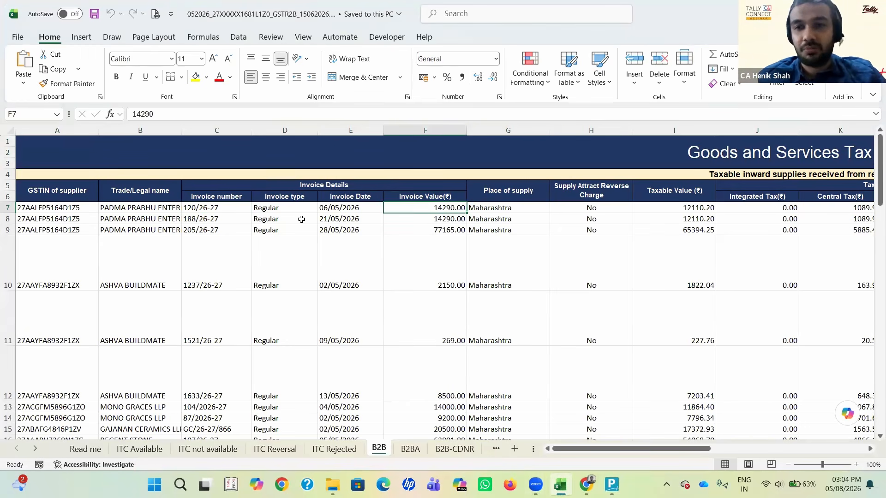
pyautogui.press('Right')
pyautogui.press('Right')
pyautogui.press('Right')
pyautogui.press('Right')
pyautogui.press('Right')
pyautogui.press('Right')
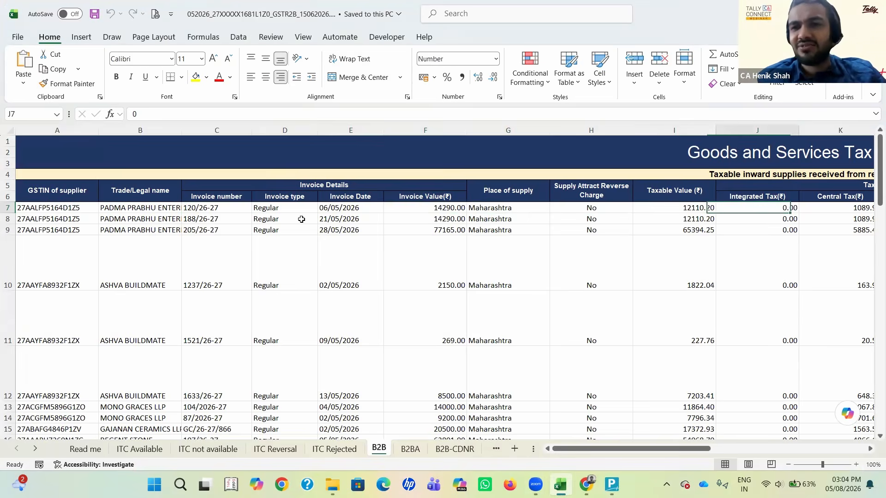
pyautogui.press('Right')
pyautogui.press('Right')
pyautogui.press('Right')
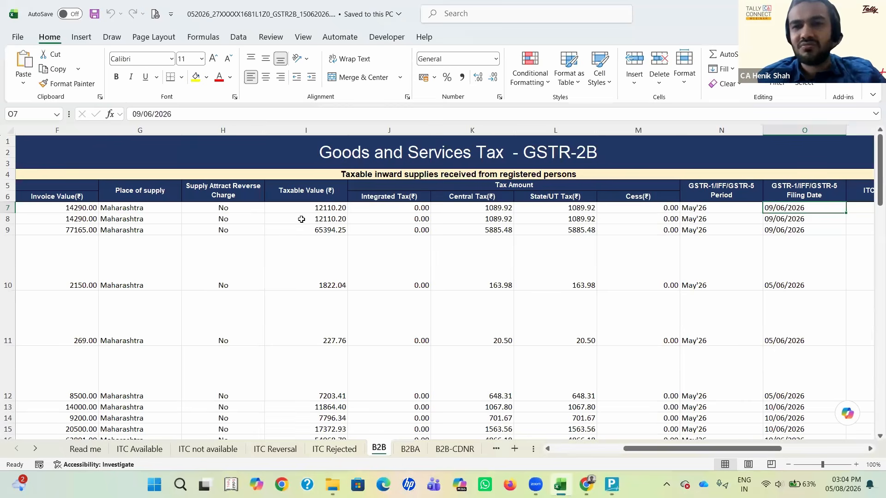
pyautogui.press('Left')
pyautogui.press('Left')
pyautogui.press('Right')
pyautogui.press('Right')
pyautogui.press('Right')
pyautogui.press('Right')
pyautogui.press('Right')
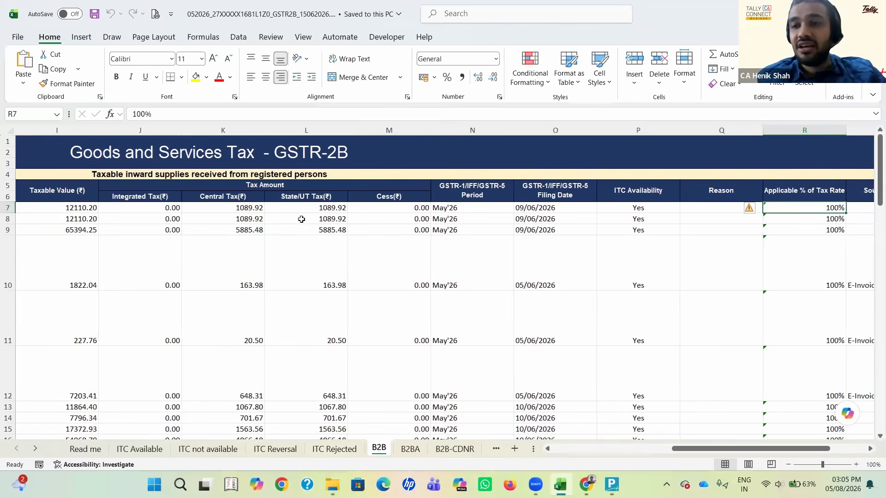
pyautogui.press('Right')
pyautogui.press('Left')
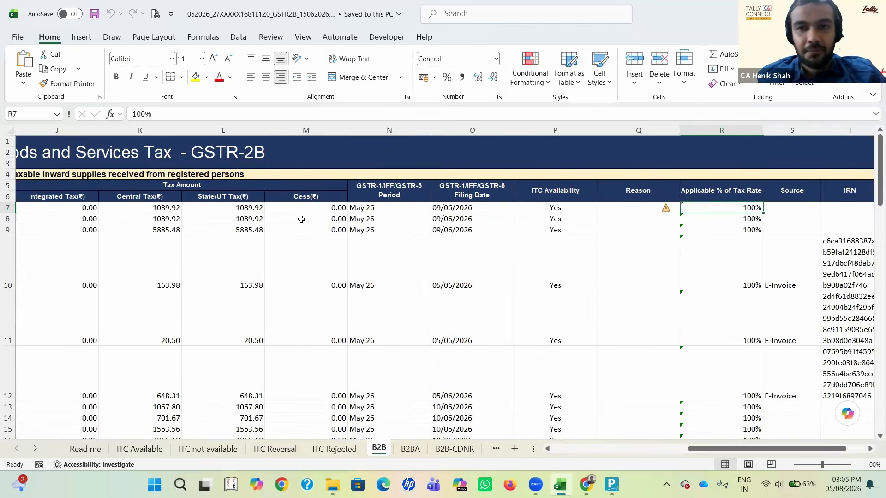
pyautogui.press('Left')
pyautogui.press('Left')
pyautogui.press('Left')
pyautogui.press('Left')
pyautogui.press('Left')
pyautogui.press('Left')
pyautogui.press('Left')
pyautogui.press('Left')
pyautogui.press('Left')
pyautogui.press('Left')
pyautogui.press('Left')
pyautogui.press('Left')
pyautogui.press('Left')
pyautogui.press('Left')
pyautogui.press('Left')
pyautogui.press('Left')
pyautogui.press('Left')
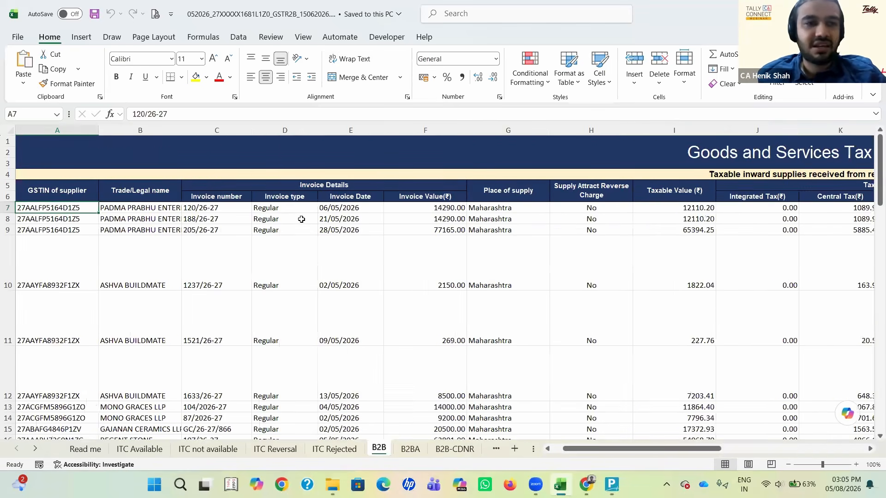
pyautogui.press('Right')
pyautogui.press('Left')
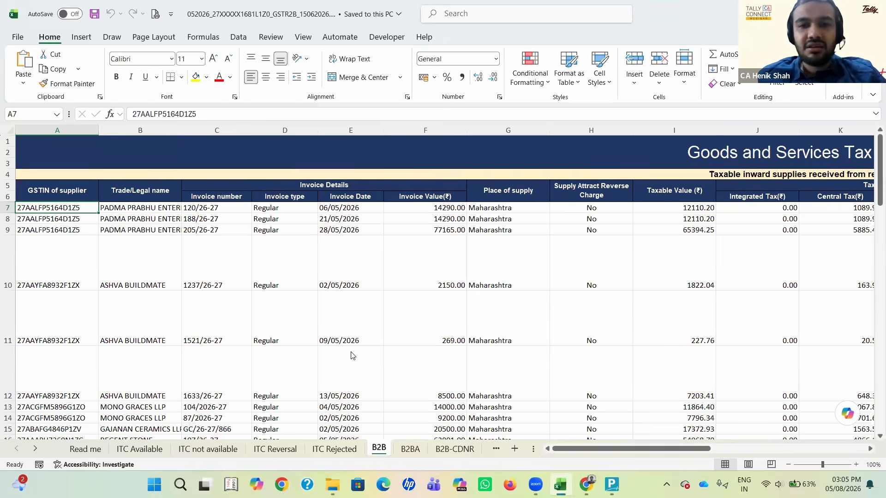
pyautogui.click(538, 87)
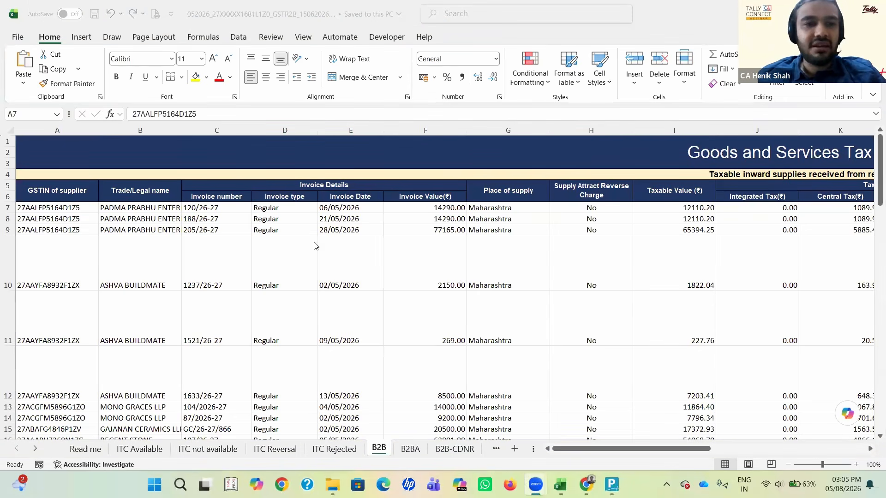
pyautogui.click(343, 233)
pyautogui.press('Right')
pyautogui.press('Right')
pyautogui.press('Right')
pyautogui.press('Right')
pyautogui.press('Right')
pyautogui.press('Right')
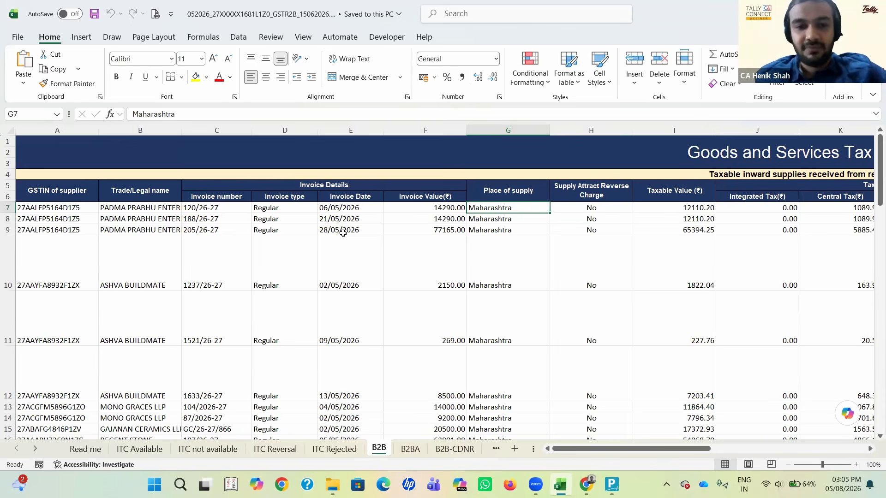
pyautogui.click(283, 475)
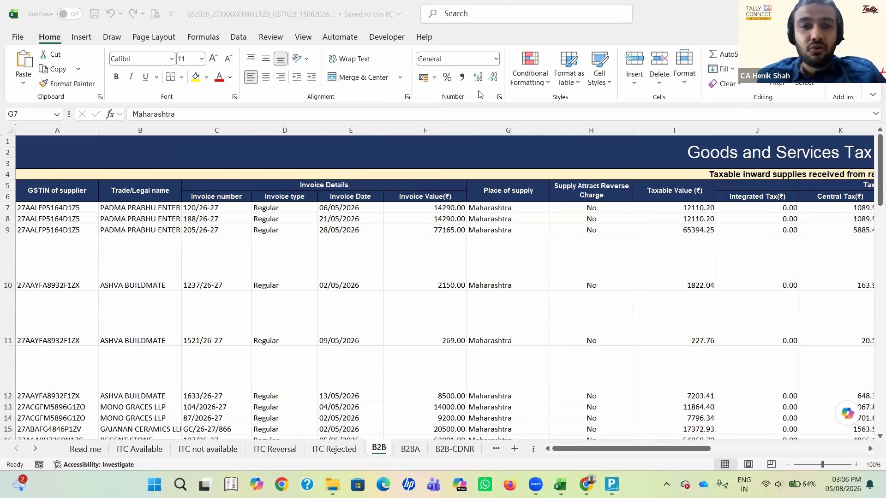
# Step: Look across the invoice details, place of supply, reverse charge and tax columns of the invoice in row 9
pyautogui.click(138, 280)
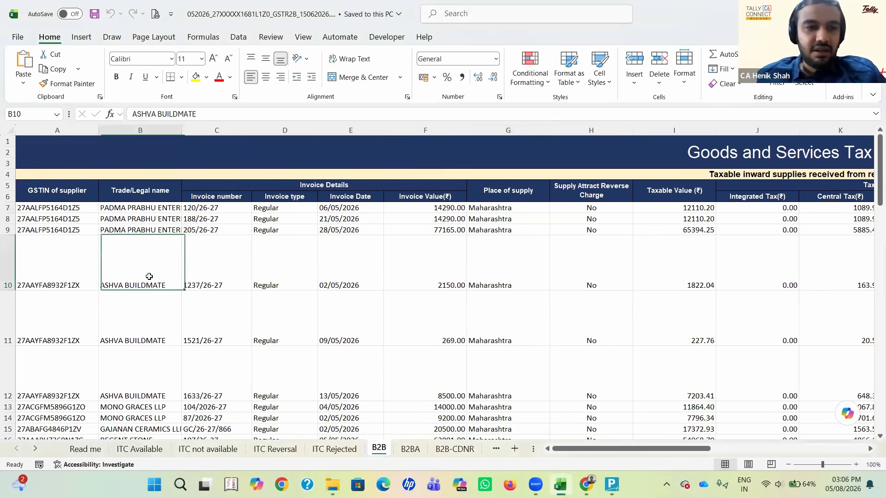
pyautogui.press('Up')
pyautogui.press('Right')
pyautogui.press('Right')
pyautogui.press('Right')
pyautogui.press('Right')
pyautogui.press('Right')
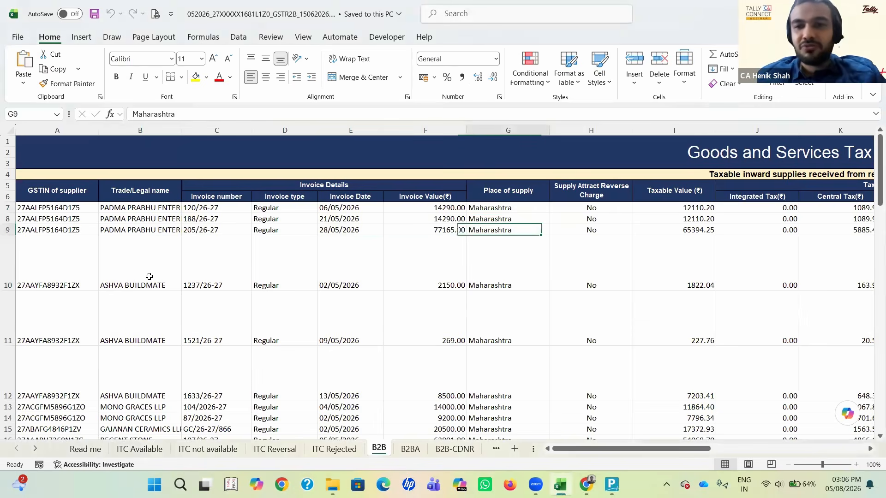
pyautogui.press('Right')
pyautogui.press('Right')
pyautogui.press('Right')
pyautogui.press('Right')
pyautogui.press('Left')
pyautogui.press('Left')
pyautogui.press('Left')
pyautogui.press('Left')
pyautogui.press('Left')
pyautogui.press('Left')
pyautogui.press('Left')
pyautogui.press('Left')
pyautogui.press('Left')
pyautogui.press('Left')
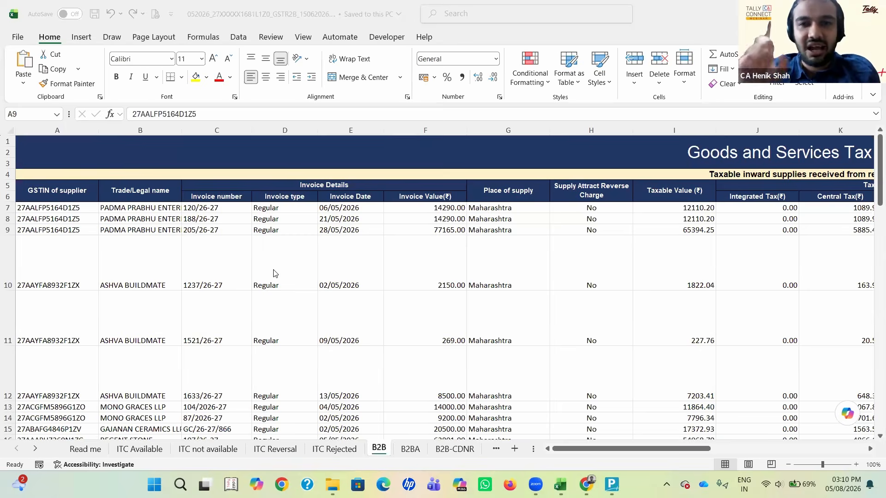
# Step: Switch to the browser and look at the Tally Solutions YouTube channel's session on automating sales data imports
pyautogui.hotkey('alt', 'Tab')
pyautogui.hotkey('alt', 'Tab')
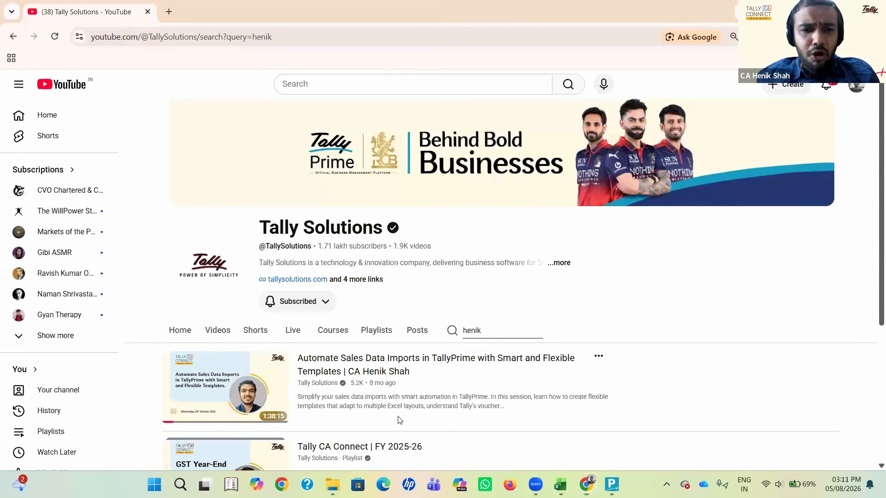
pyautogui.moveTo(400, 420)
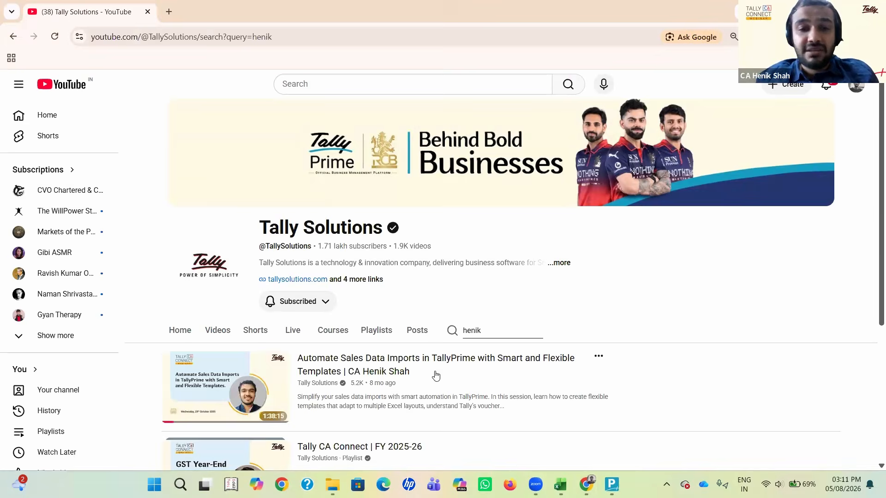
pyautogui.moveTo(436, 375)
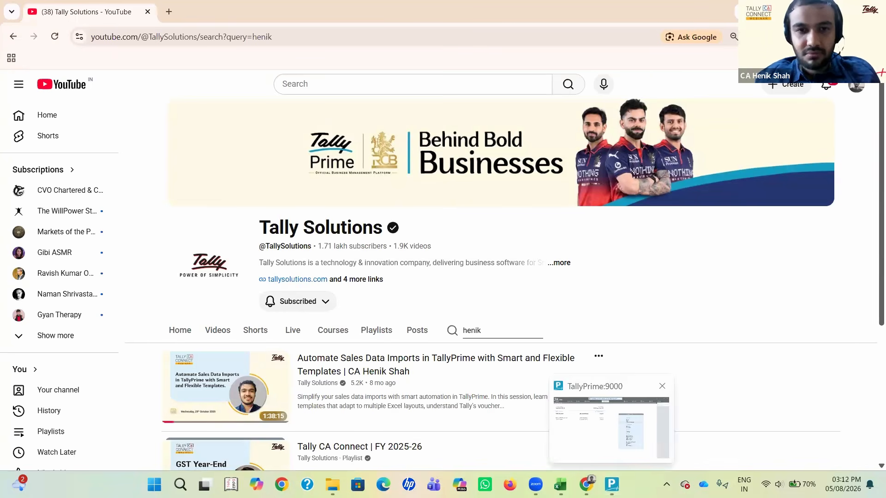
# Step: Switch to TallyPrime and bring up the Gateway of Tally for the GSTR 2B Import company
pyautogui.click(612, 484)
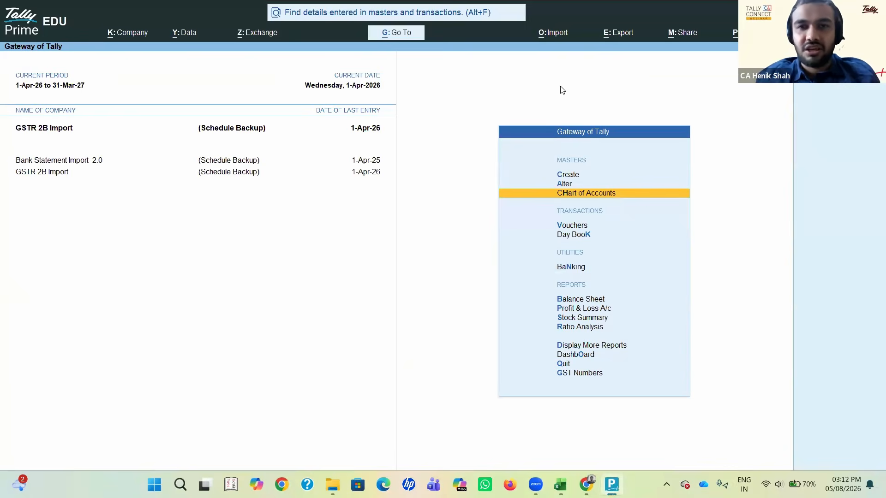
pyautogui.hotkey('alt', 'Tab')
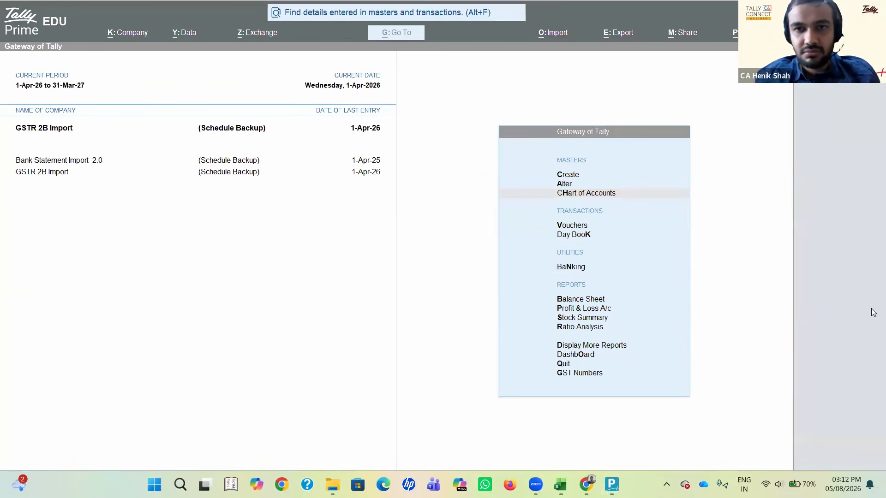
pyautogui.click(600, 102)
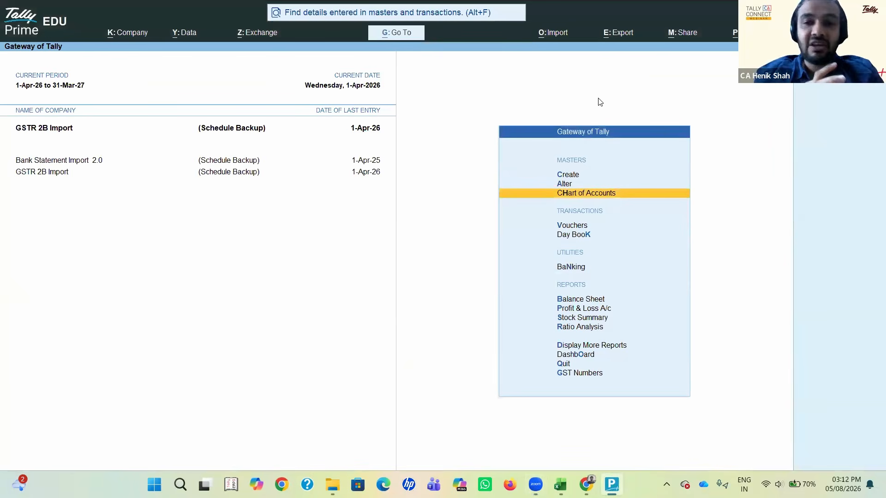
pyautogui.press('Up')
pyautogui.press('Up')
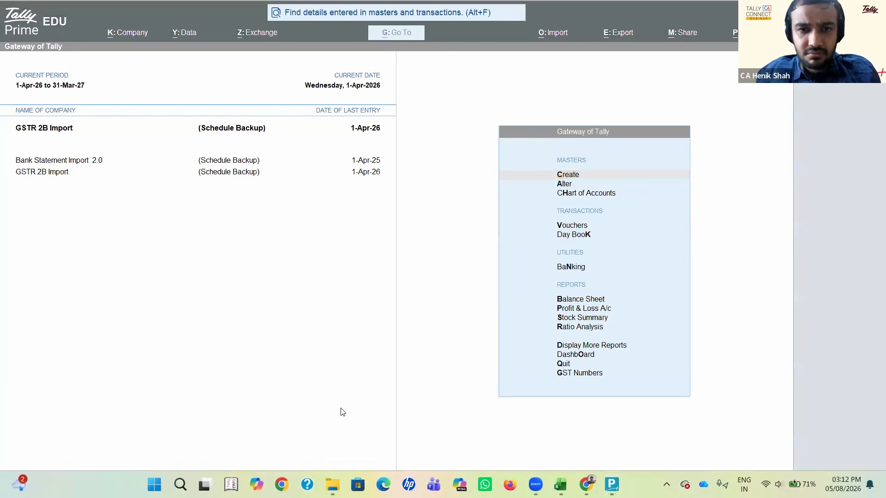
pyautogui.click(535, 114)
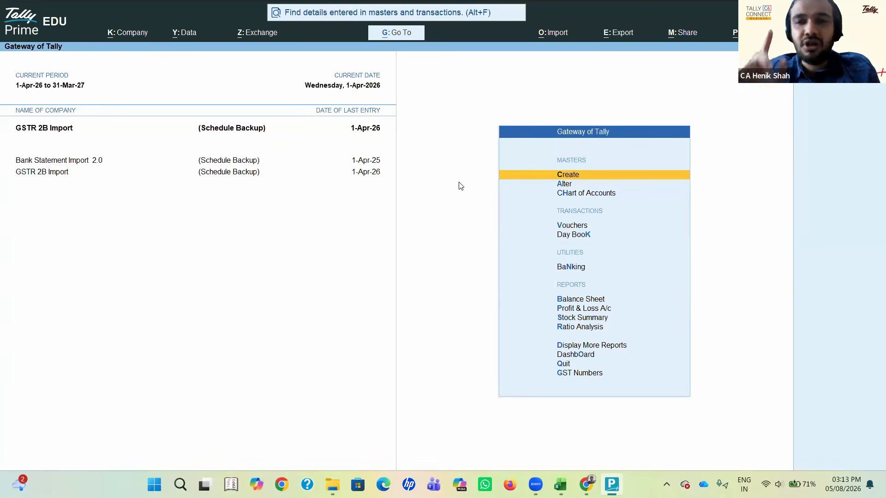
# Step: Open the supplier's party ledger for alteration to view its group, mailing and tax registration details
pyautogui.press('Down')
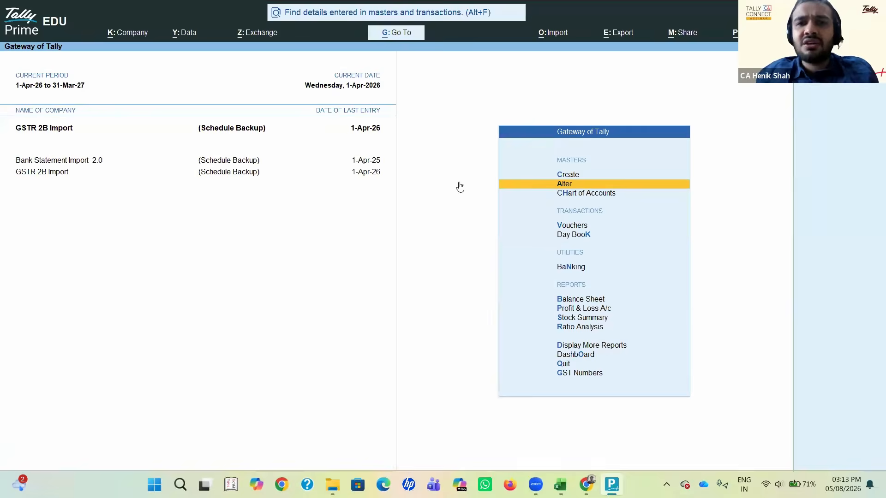
pyautogui.press('Return')
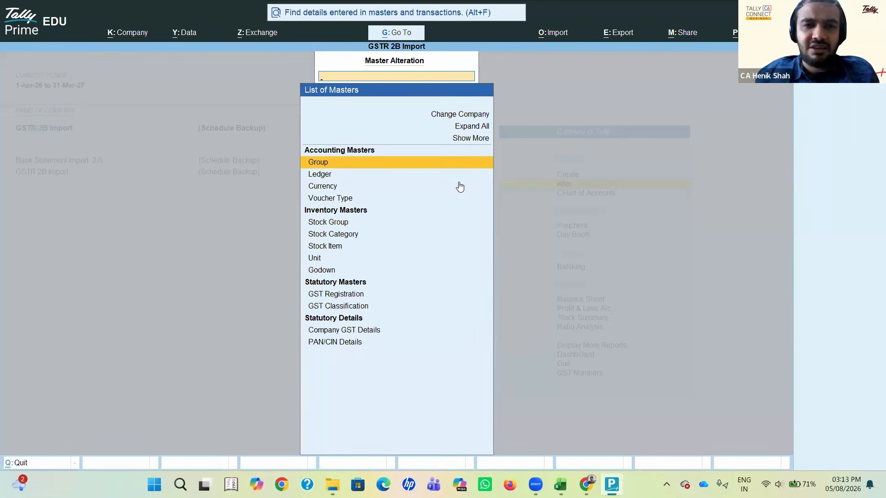
pyautogui.press('Down')
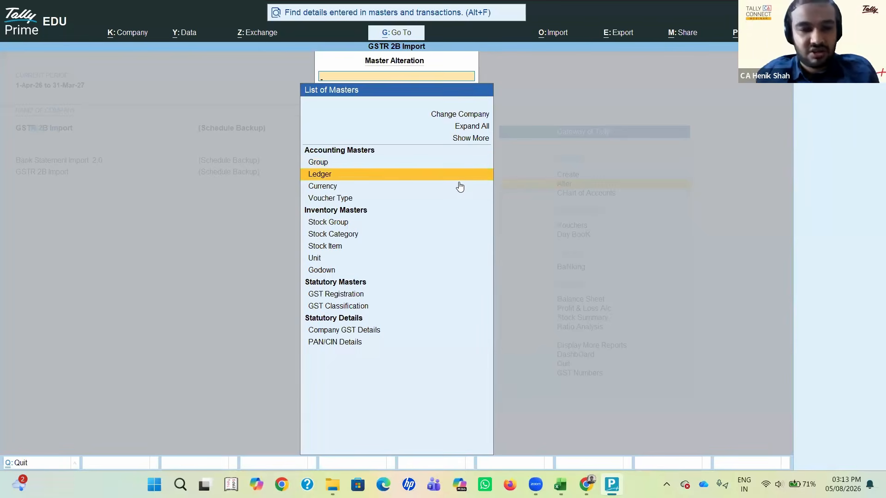
pyautogui.press('Return')
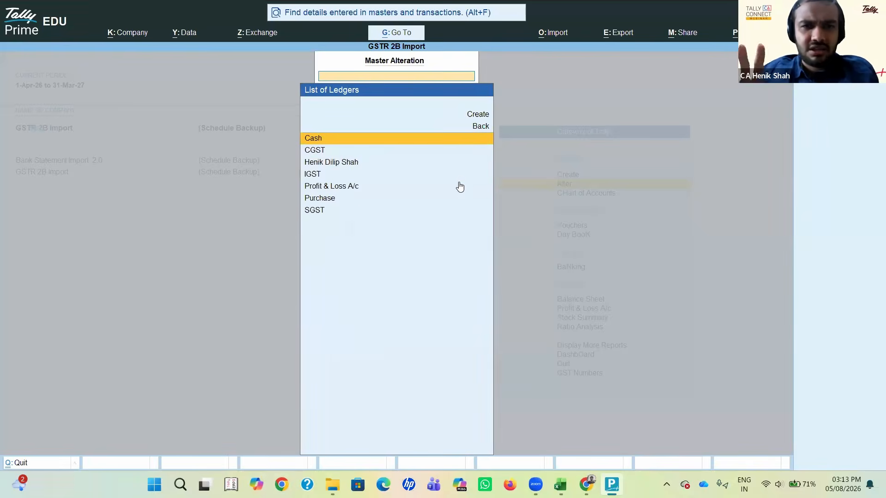
pyautogui.press('Down')
pyautogui.press('Down')
pyautogui.press('Return')
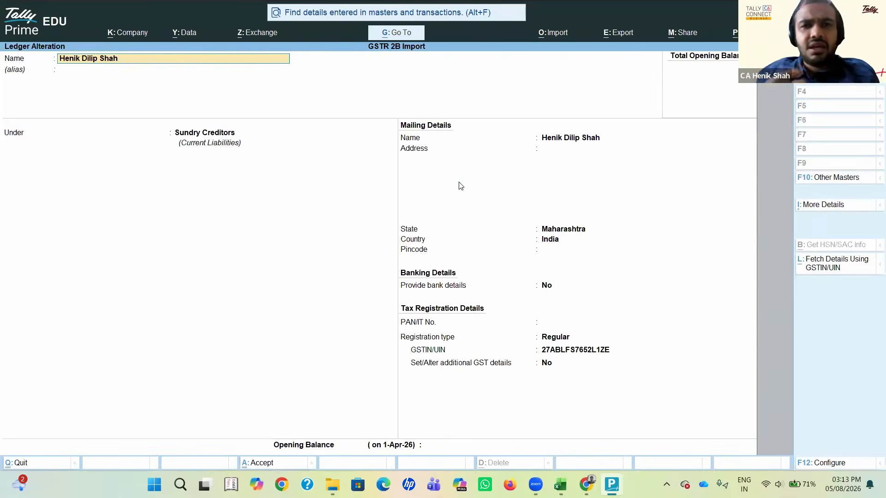
pyautogui.click(258, 394)
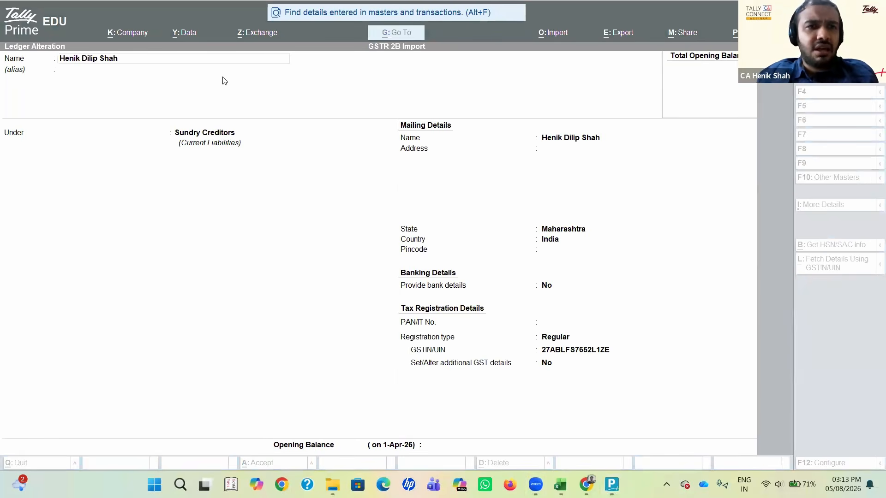
pyautogui.click(223, 89)
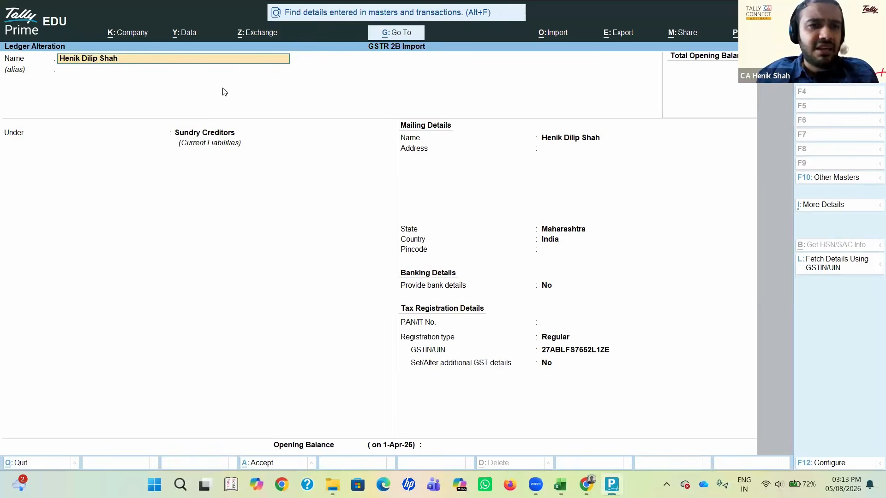
# Step: Review the supplier ledger's name, alias, group and mailing name and address fields
pyautogui.click(210, 132)
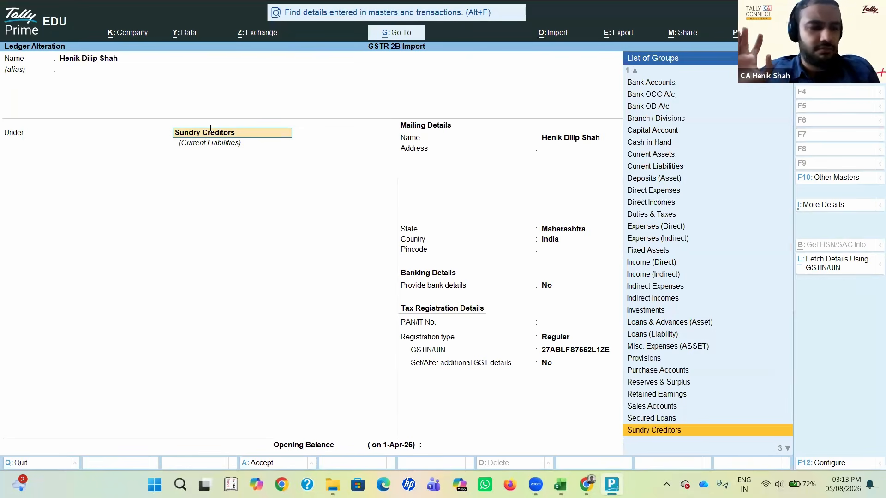
pyautogui.hotkey('shift', 'Tab')
pyautogui.hotkey('shift', 'Tab')
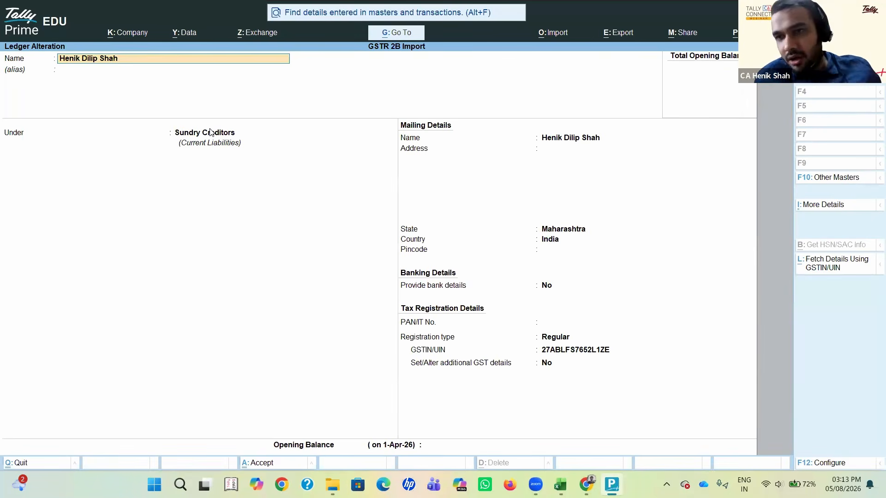
pyautogui.press('Return')
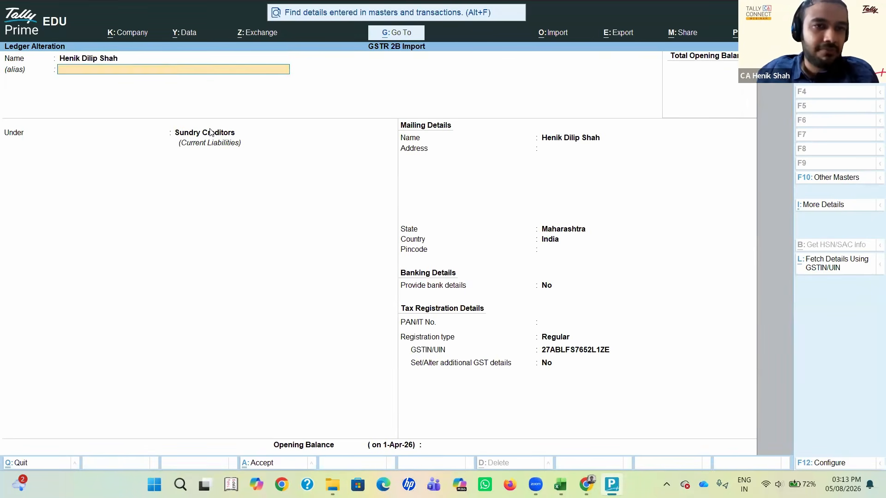
pyautogui.press('Return')
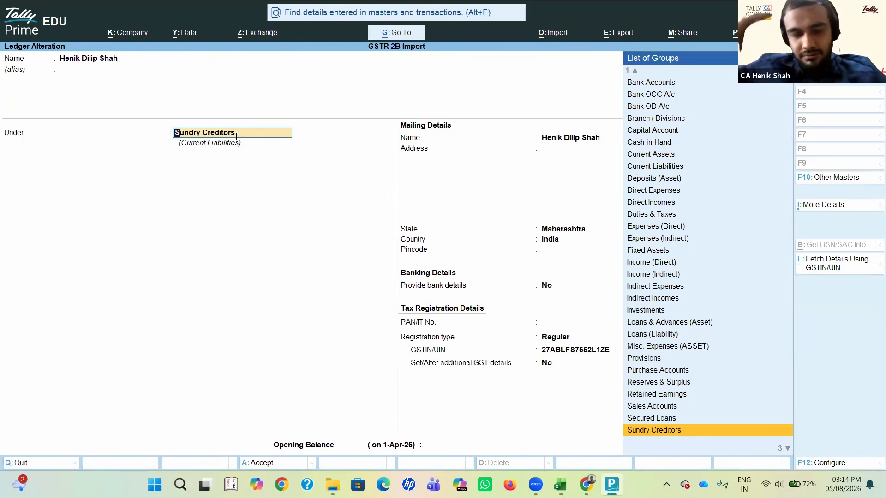
pyautogui.press('Return')
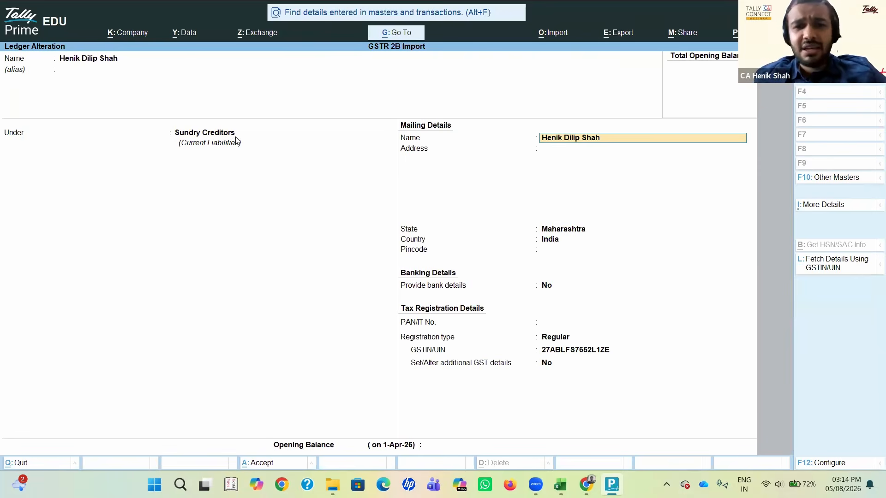
pyautogui.press('Return')
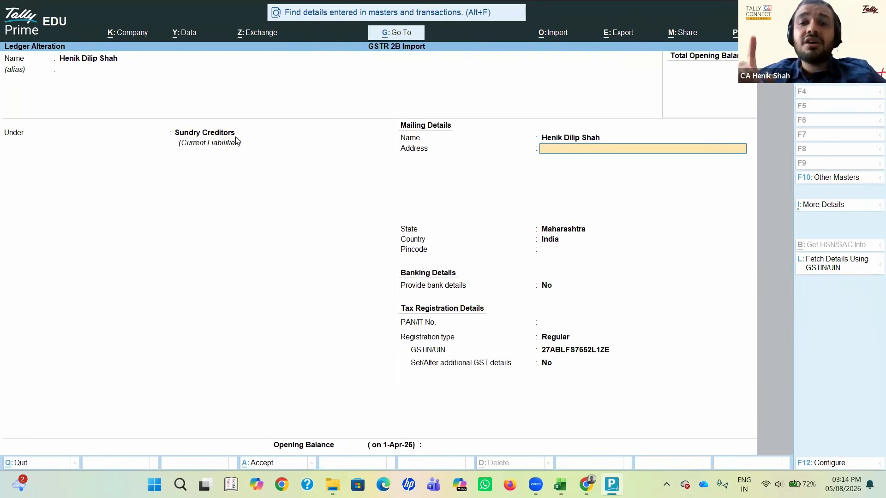
# Step: Go through the ledger's state and bank details, ending at its GST registration type and GSTIN/UIN
pyautogui.press('Return')
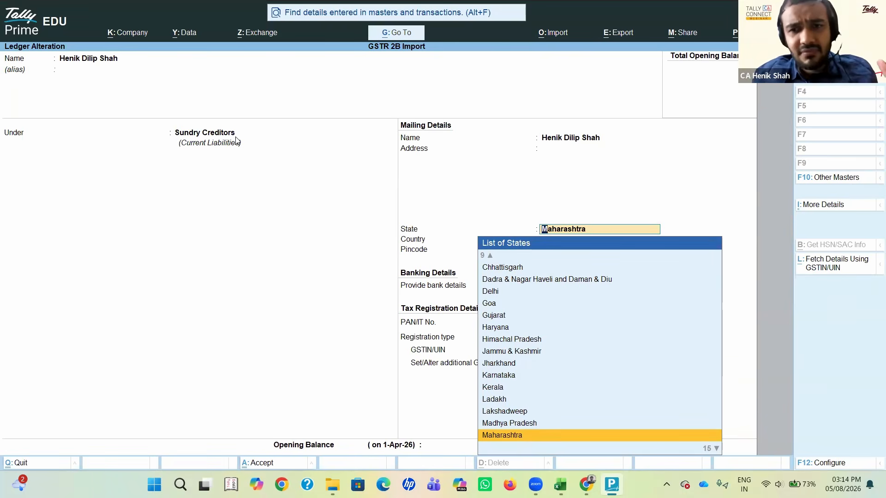
pyautogui.press('Return')
pyautogui.press('Return')
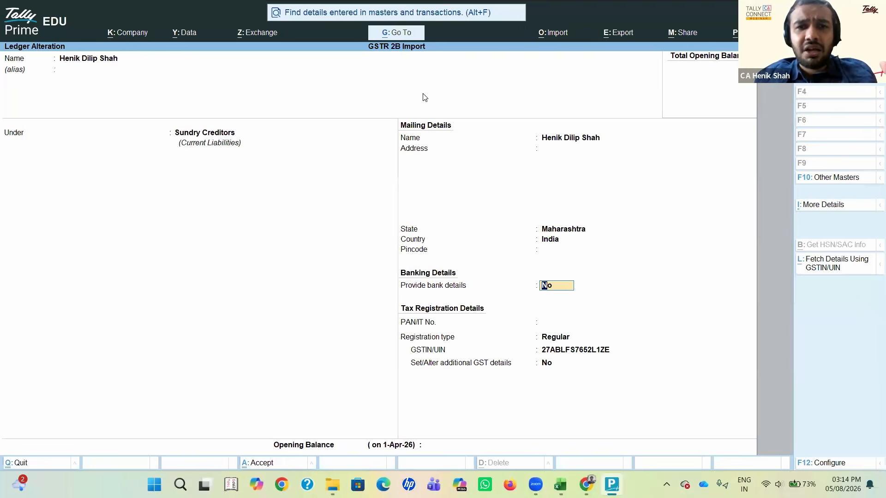
pyautogui.hotkey('alt', 'Tab')
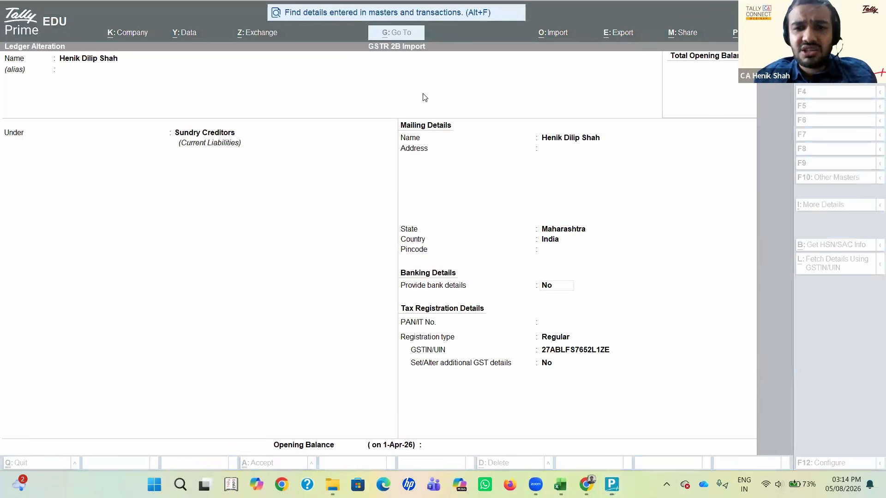
pyautogui.click(560, 337)
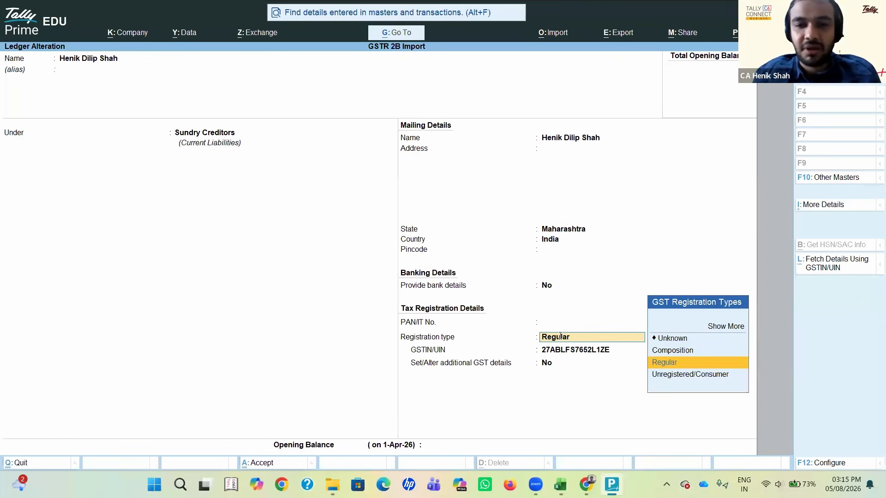
pyautogui.press('Return')
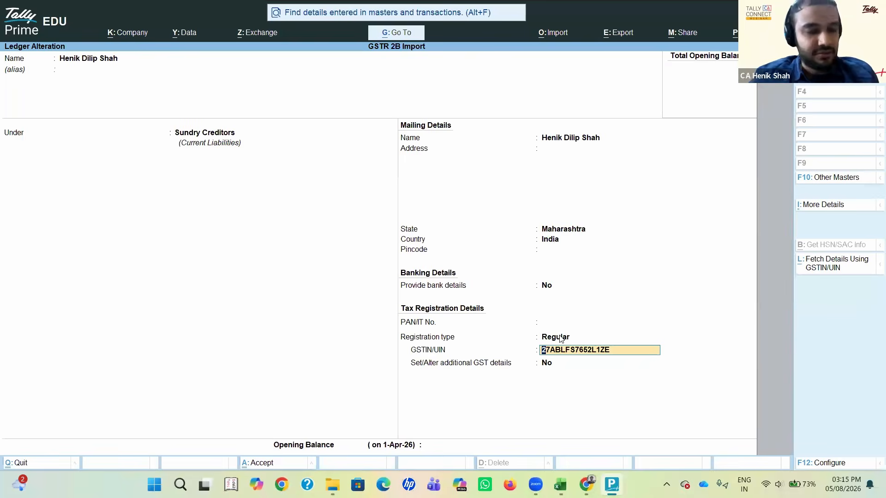
# Step: Switch to the GSTR-2B workbook in Excel and highlight the GSTIN of supplier and Trade/Legal name columns on the B2B sheet
pyautogui.hotkey('alt', 'Tab')
pyautogui.hotkey('alt', 'Tab')
pyautogui.hotkey('alt', 'Tab')
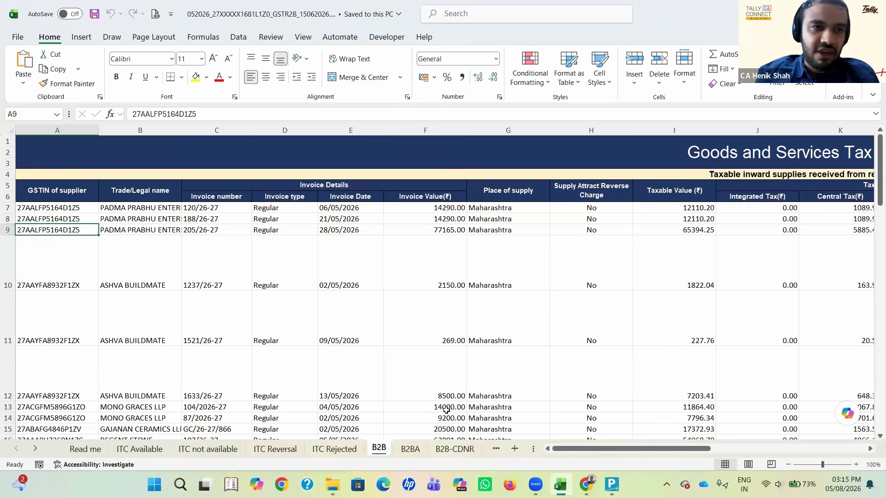
pyautogui.hotkey('alt', 'Tab')
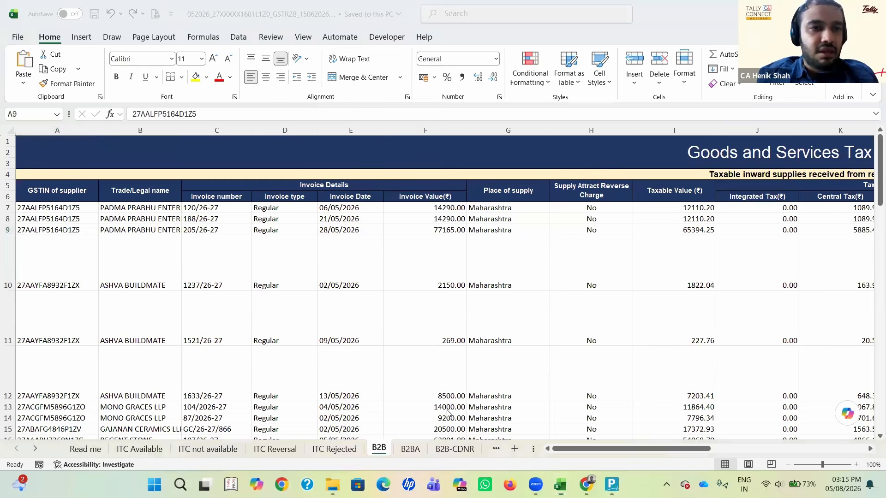
pyautogui.hotkey('alt', 'Tab')
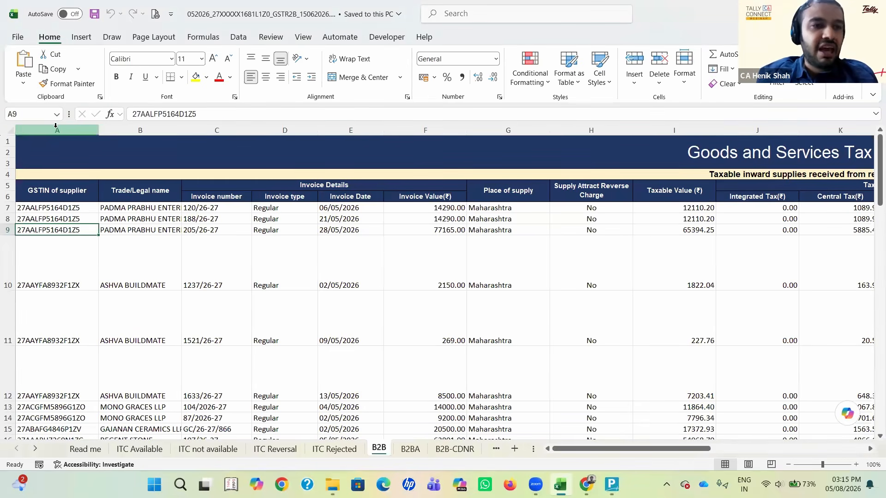
pyautogui.click(56, 131)
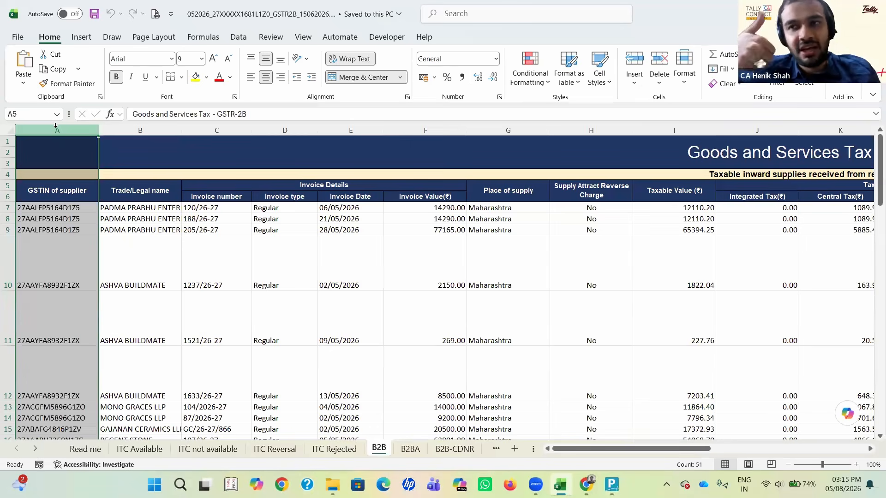
pyautogui.click(134, 132)
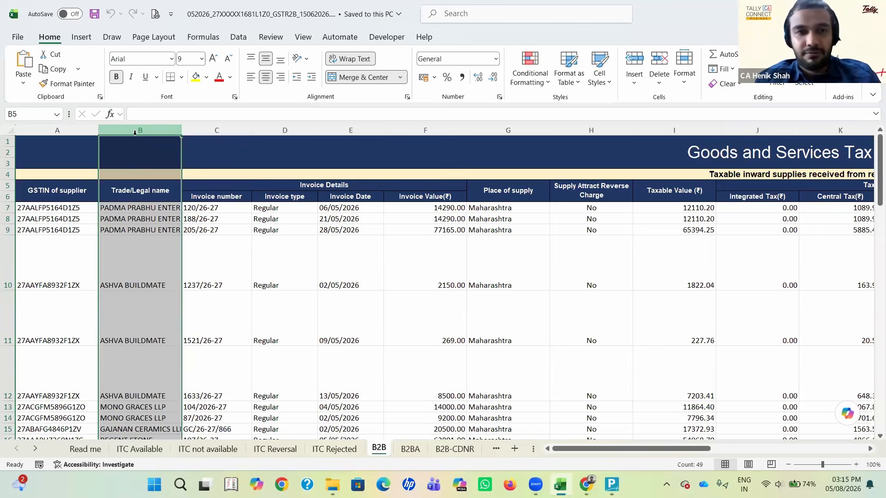
pyautogui.click(504, 4)
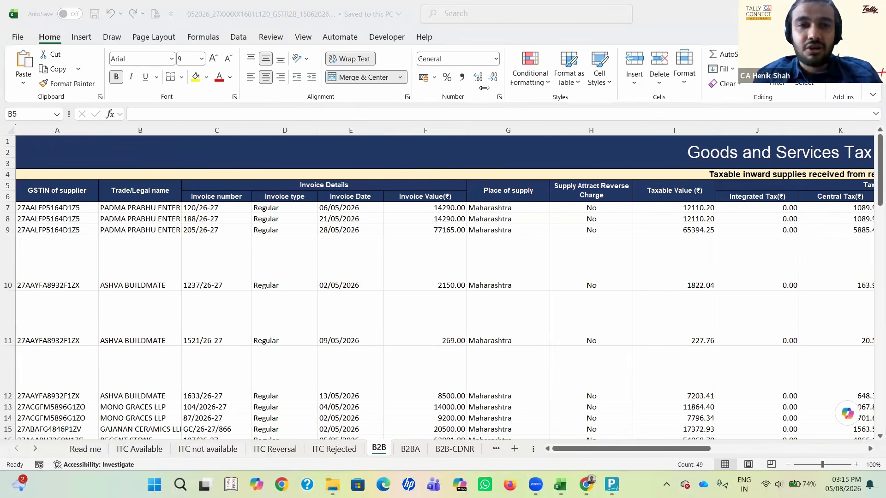
# Step: Look along the first invoice from its date to the place of supply, and follow that column down to the last invoice in row 54
pyautogui.click(338, 212)
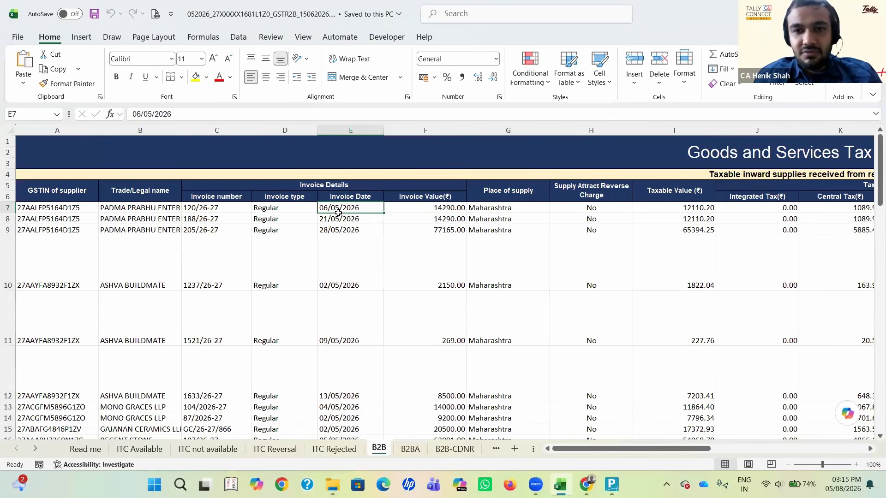
pyautogui.press('Right')
pyautogui.press('Right')
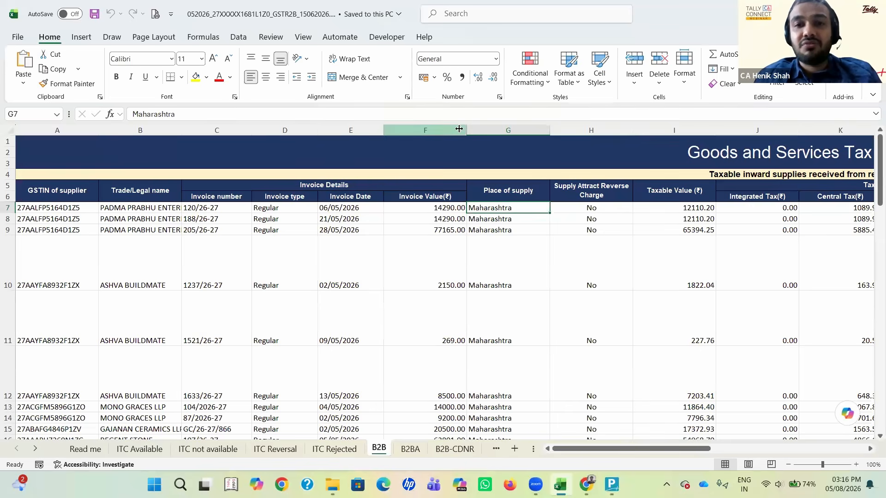
pyautogui.click(482, 128)
pyautogui.press('Down')
pyautogui.press('Down')
pyautogui.press('Down')
pyautogui.press('Down')
pyautogui.press('Down')
pyautogui.press('Down')
pyautogui.press('Down')
pyautogui.press('Down')
pyautogui.press('Down')
pyautogui.press('Down')
pyautogui.press('Down')
pyautogui.press('Down')
pyautogui.press('Down')
pyautogui.press('Down')
pyautogui.press('Down')
pyautogui.press('Down')
pyautogui.press('Down')
pyautogui.press('Down')
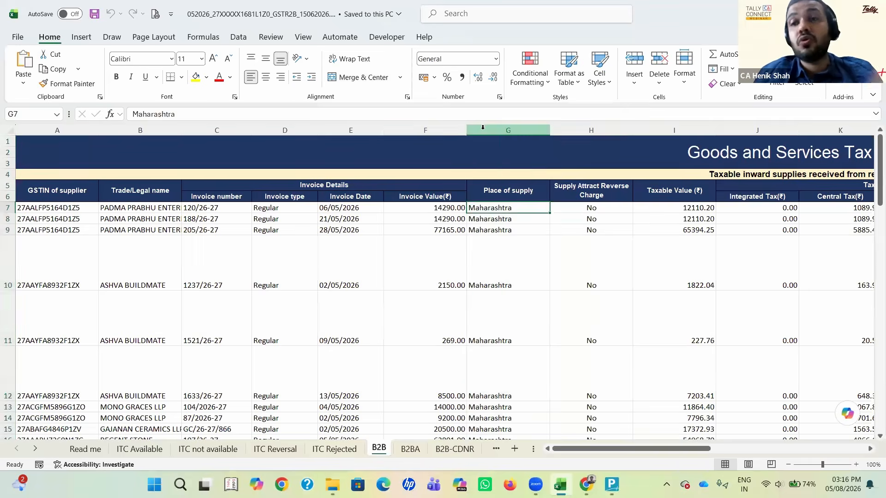
pyautogui.press('Down')
pyautogui.press('Down')
pyautogui.press('Down')
pyautogui.press('Down')
pyautogui.press('Down')
pyautogui.press('Down')
pyautogui.press('Down')
pyautogui.press('Down')
pyautogui.press('Down')
pyautogui.press('Down')
pyautogui.press('Down')
pyautogui.press('Down')
pyautogui.press('Down')
pyautogui.press('Down')
pyautogui.press('Down')
pyautogui.press('Down')
pyautogui.press('Down')
pyautogui.press('Down')
pyautogui.press('Down')
pyautogui.press('Down')
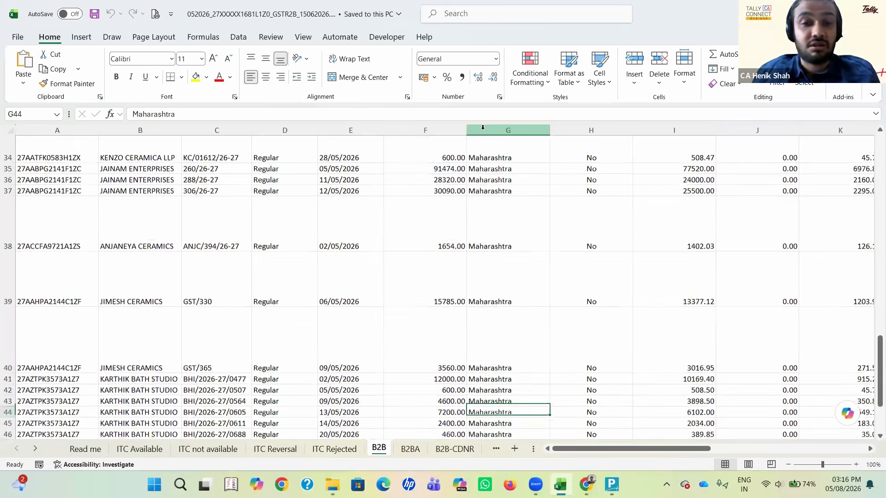
pyautogui.press('Down')
pyautogui.press('Down')
pyautogui.press('Down')
pyautogui.press('Down')
pyautogui.press('Down')
pyautogui.press('Down')
pyautogui.press('Down')
pyautogui.press('Down')
pyautogui.press('Down')
pyautogui.press('Down')
pyautogui.press('Down')
pyautogui.press('Down')
pyautogui.press('Down')
pyautogui.press('Down')
pyautogui.press('Down')
pyautogui.press('Down')
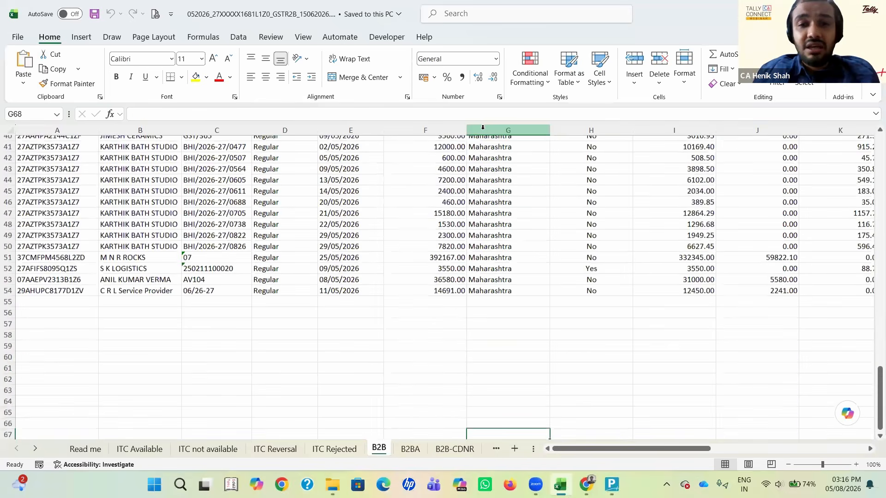
pyautogui.press('Up')
pyautogui.press('Up')
pyautogui.press('Up')
pyautogui.press('Up')
pyautogui.press('Up')
pyautogui.press('Up')
pyautogui.press('Up')
pyautogui.press('Up')
pyautogui.press('Up')
pyautogui.press('Up')
pyautogui.press('Up')
pyautogui.press('Up')
pyautogui.press('Up')
pyautogui.press('Up')
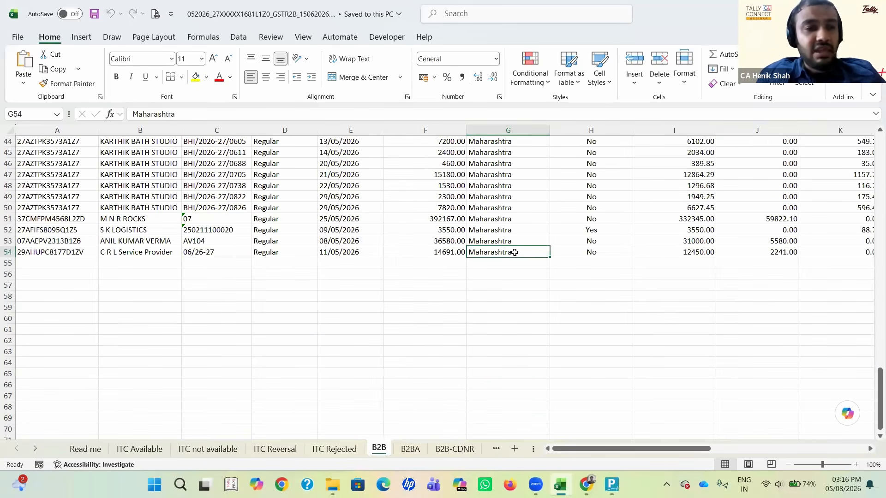
# Step: Highlight the invoice in row 54 and compare its supplier GSTIN with its place of supply
pyautogui.hotkey('shift', 'space')
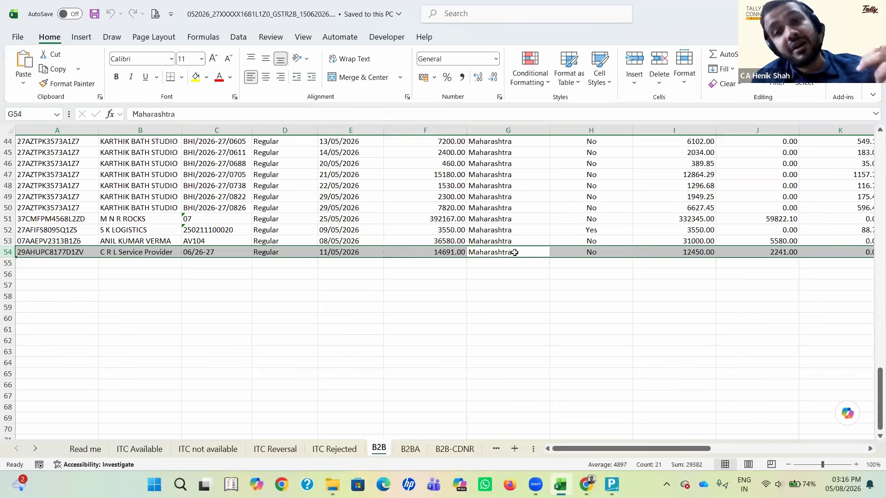
pyautogui.press('Up')
pyautogui.press('Down')
pyautogui.hotkey('shift', 'space')
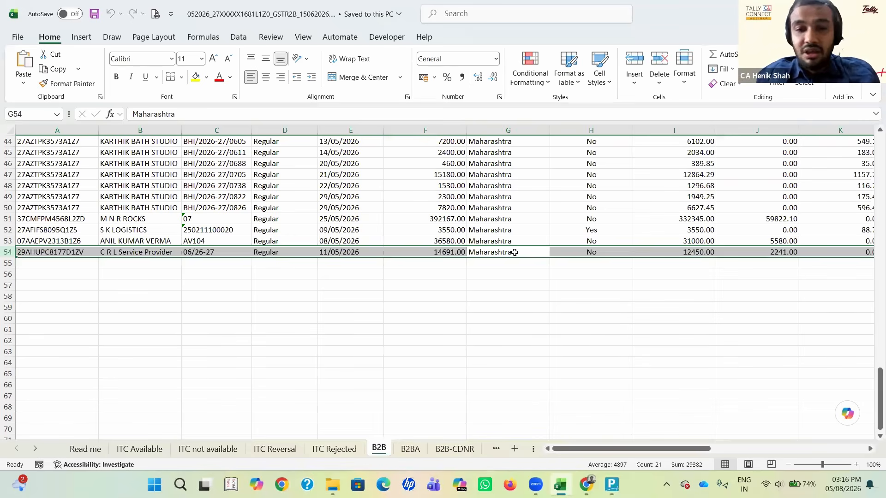
pyautogui.press('Left')
pyautogui.press('Left')
pyautogui.press('Left')
pyautogui.press('Left')
pyautogui.press('Left')
pyautogui.press('Left')
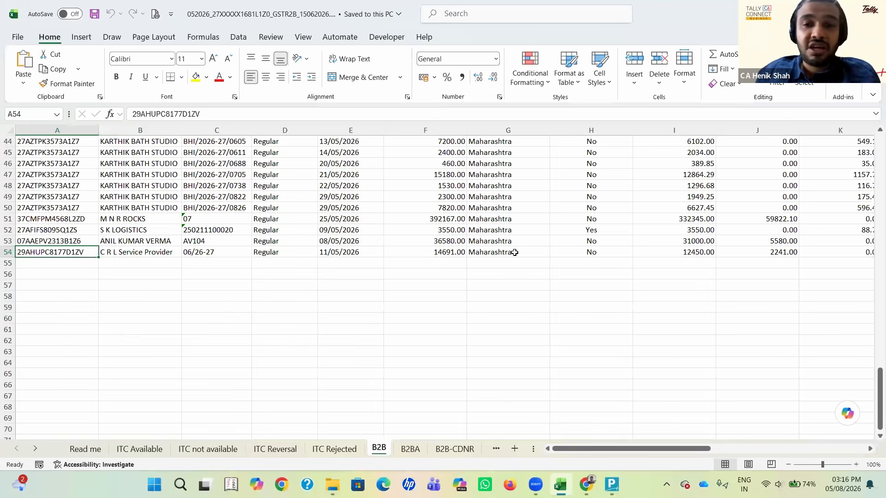
pyautogui.press('Right')
pyautogui.press('Right')
pyautogui.press('Right')
pyautogui.press('Right')
pyautogui.press('Right')
pyautogui.press('Right')
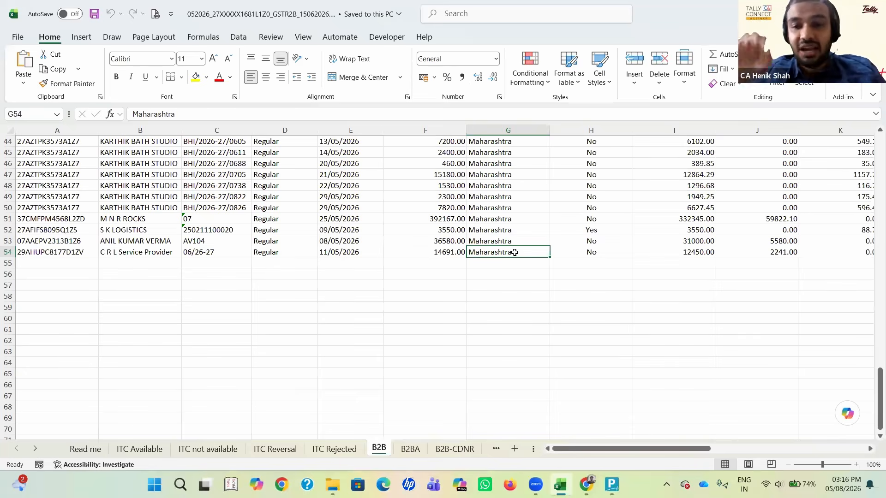
# Step: Return up the Place of supply column to the first B2B invoice in row 7
pyautogui.press('Up')
pyautogui.press('Up')
pyautogui.press('Up')
pyautogui.press('Up')
pyautogui.press('Up')
pyautogui.press('Up')
pyautogui.press('Up')
pyautogui.press('Up')
pyautogui.press('Up')
pyautogui.press('Up')
pyautogui.press('Up')
pyautogui.press('Up')
pyautogui.press('Up')
pyautogui.press('Up')
pyautogui.press('Up')
pyautogui.press('Up')
pyautogui.press('Up')
pyautogui.press('Up')
pyautogui.press('Up')
pyautogui.press('Up')
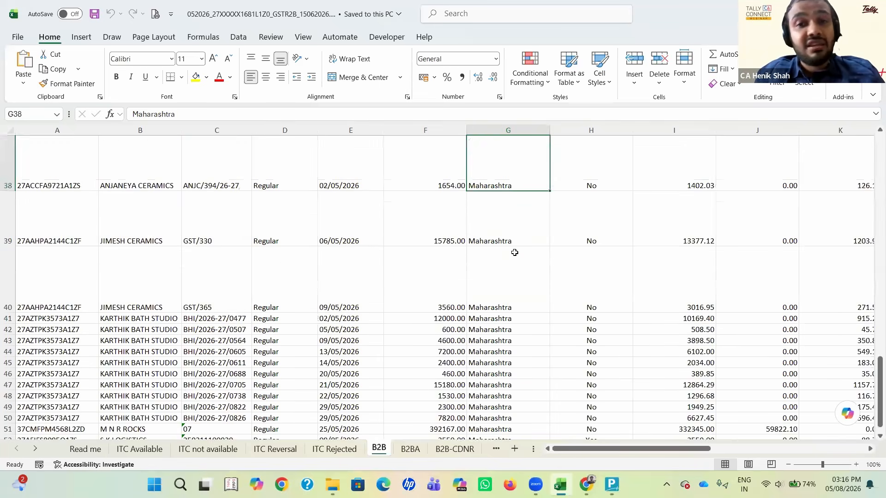
pyautogui.press('Up')
pyautogui.press('Up')
pyautogui.press('Down')
pyautogui.press('Down')
pyautogui.press('Down')
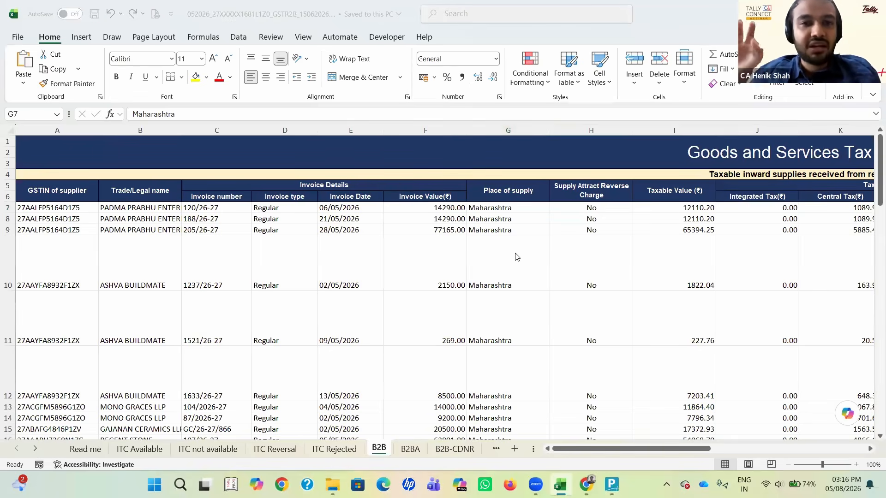
# Step: Switch to TallyPrime and review the name, state and GSTIN/UIN fields of the supplier's party ledger
pyautogui.hotkey('alt', 'Tab')
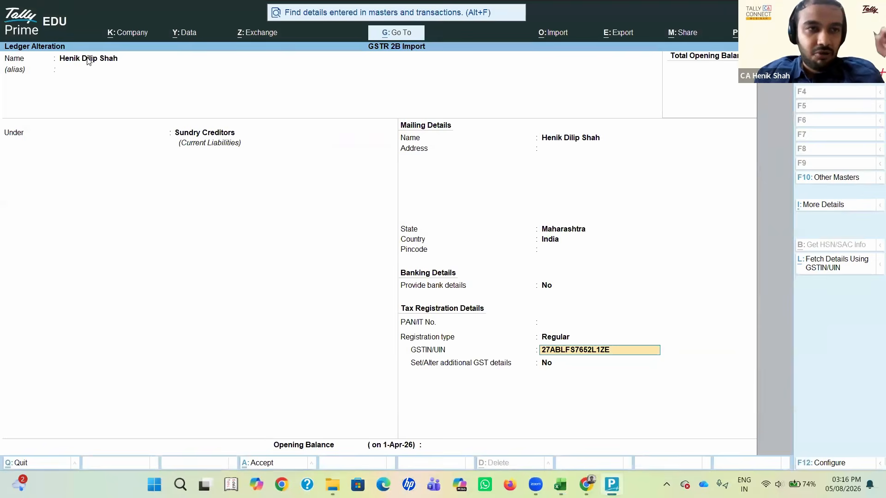
pyautogui.click(87, 58)
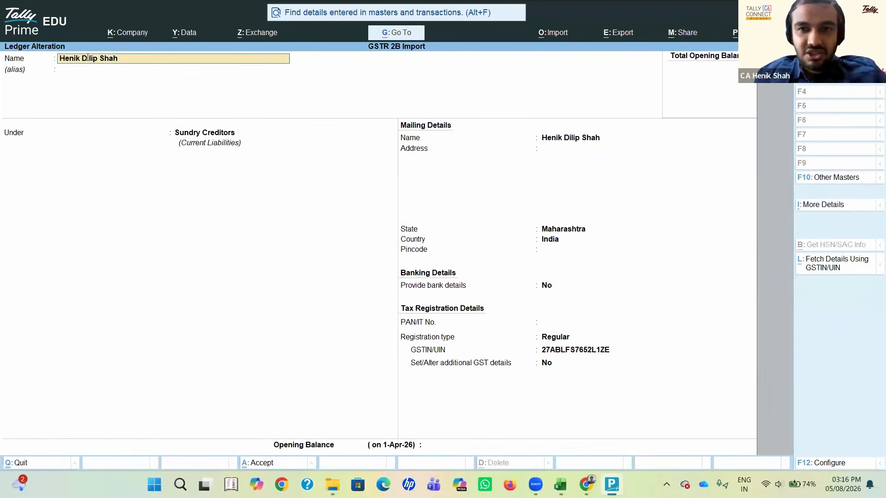
pyautogui.click(549, 229)
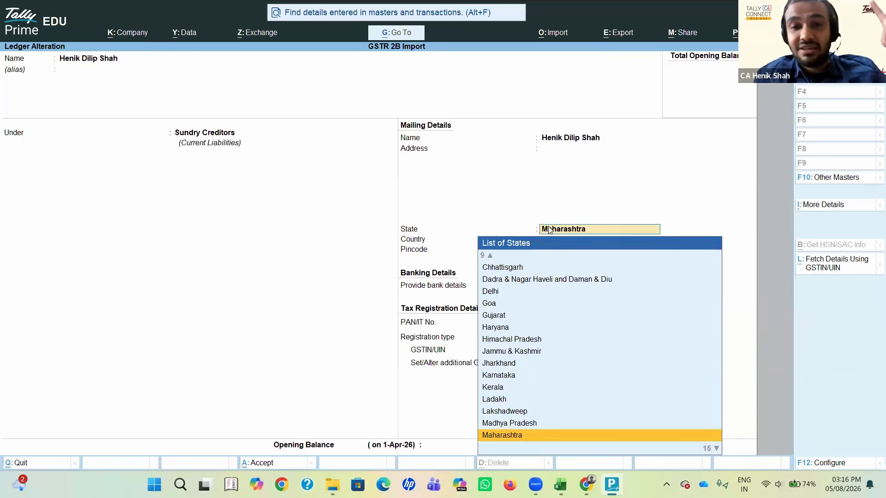
pyautogui.hotkey('alt', 'Tab')
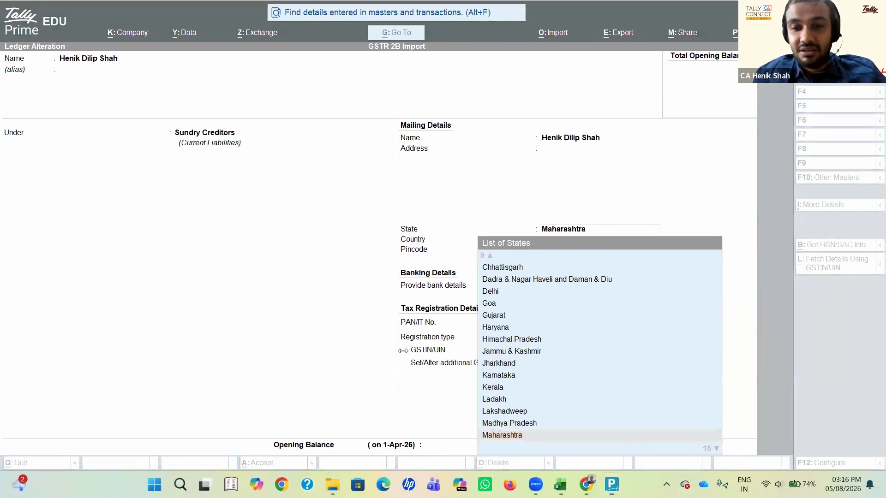
pyautogui.click(558, 231)
pyautogui.press('Return')
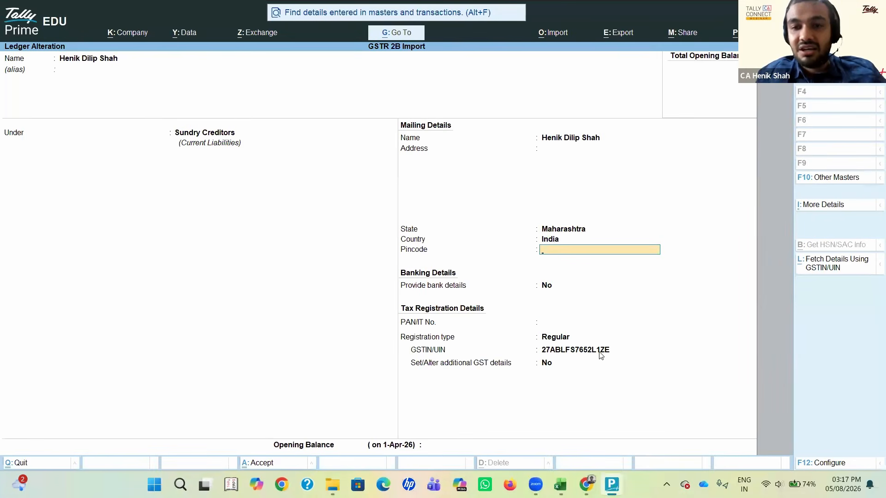
pyautogui.click(600, 352)
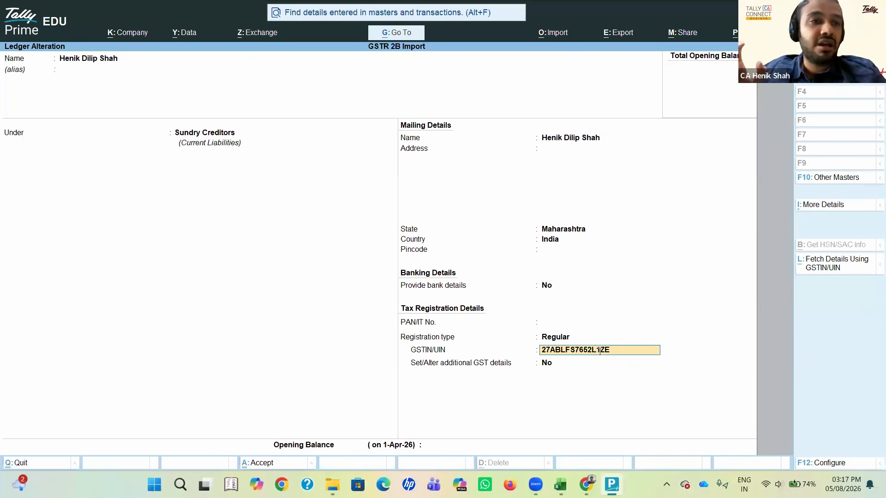
# Step: Go over the party ledger's name, GSTIN/UIN, state and registration type, keeping Maharashtra and Regular selected
pyautogui.click(105, 65)
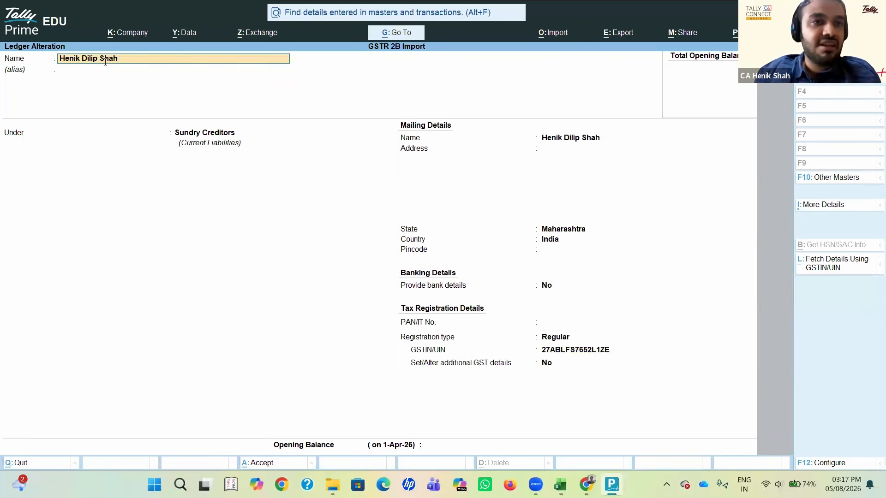
pyautogui.click(578, 350)
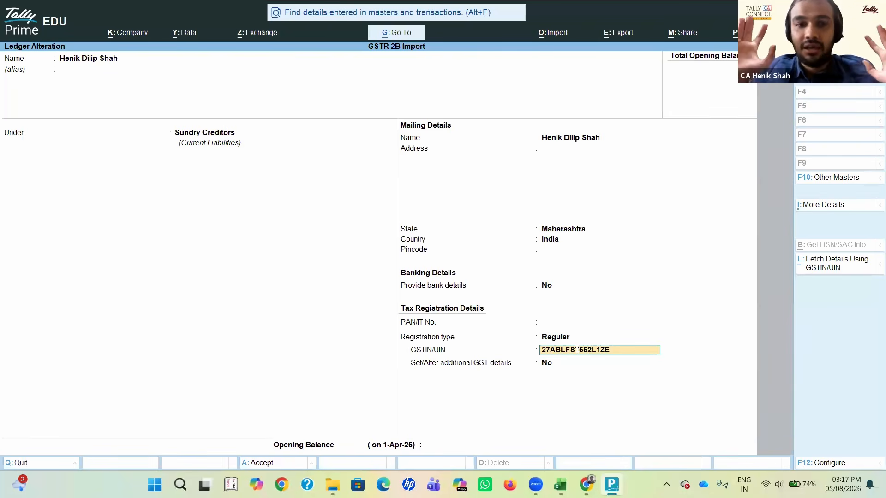
pyautogui.click(584, 228)
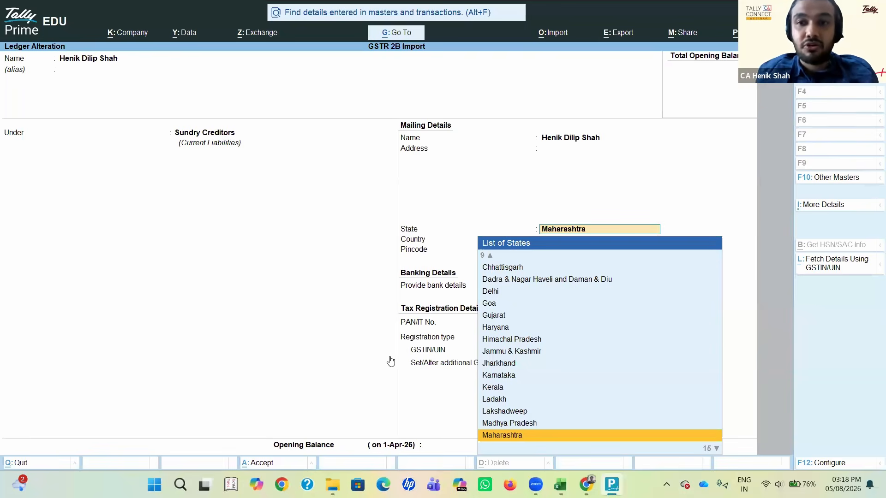
pyautogui.press('Return')
pyautogui.press('Return')
pyautogui.press('Return')
pyautogui.press('Return')
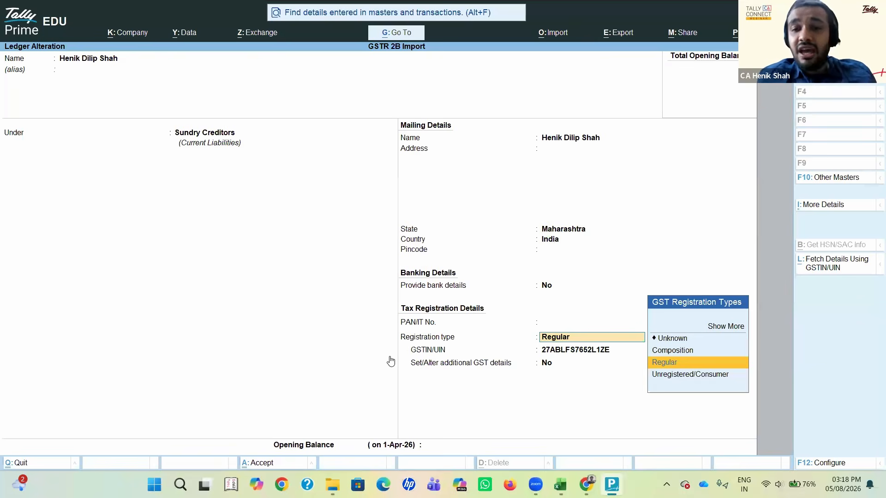
pyautogui.press('Return')
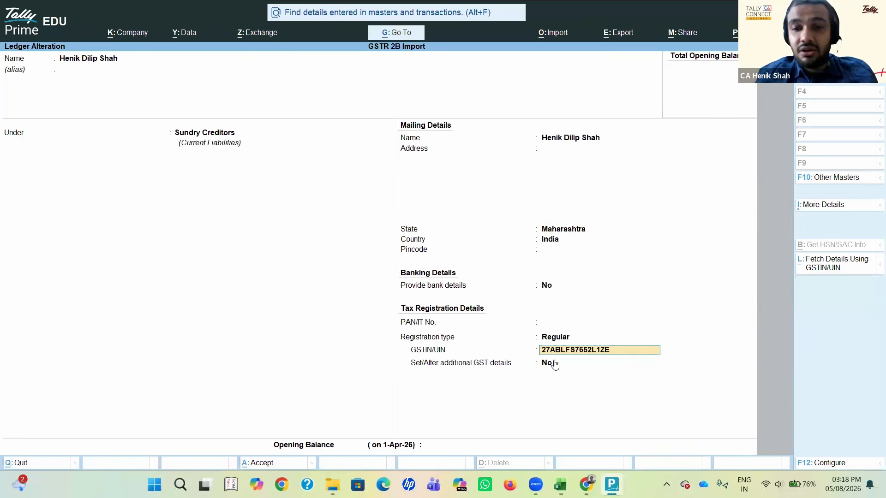
# Step: Switch to the GSTR-2B workbook in Excel and examine the state code at the start of the first supplier's GSTIN in A7
pyautogui.press('alt')
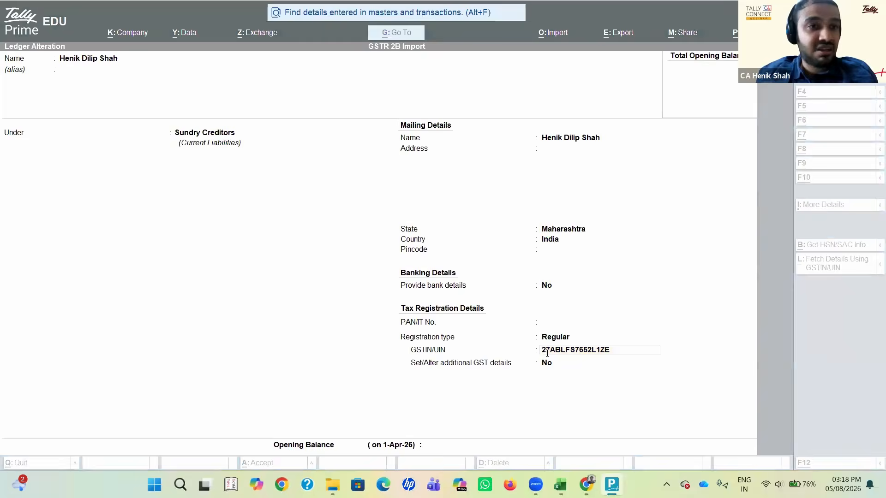
pyautogui.hotkey('alt', 'Tab')
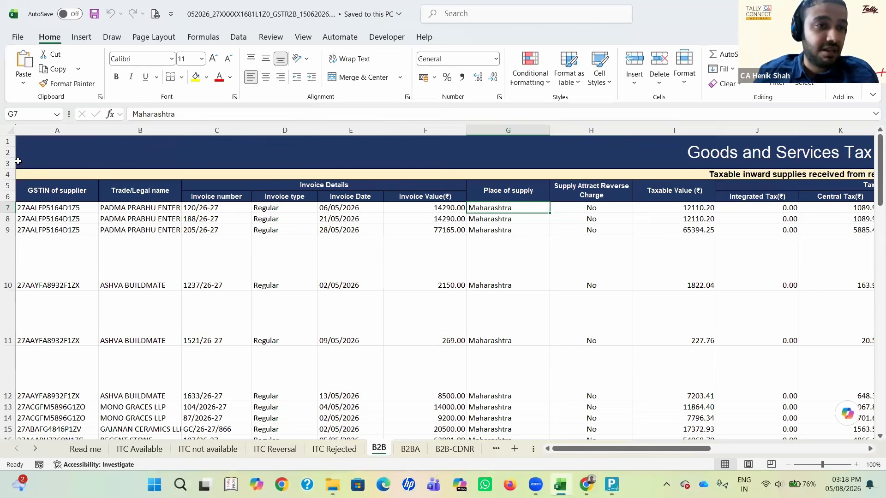
pyautogui.click(37, 122)
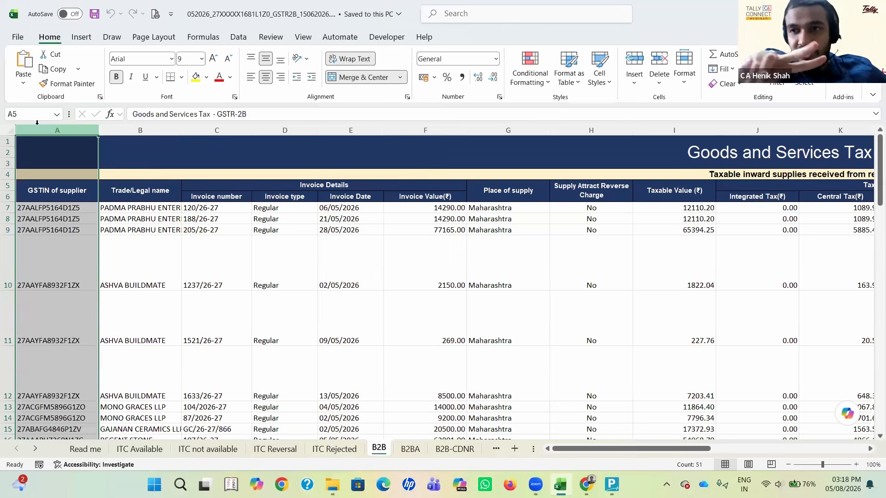
pyautogui.click(69, 206)
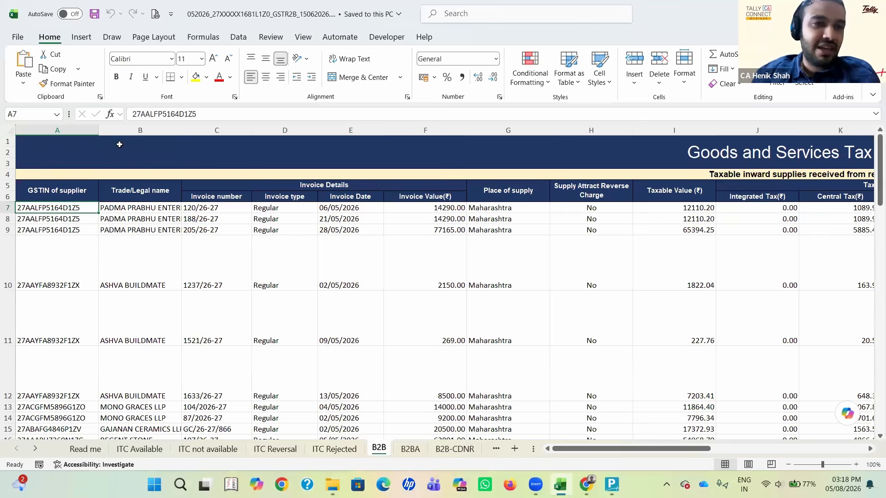
pyautogui.click(141, 117)
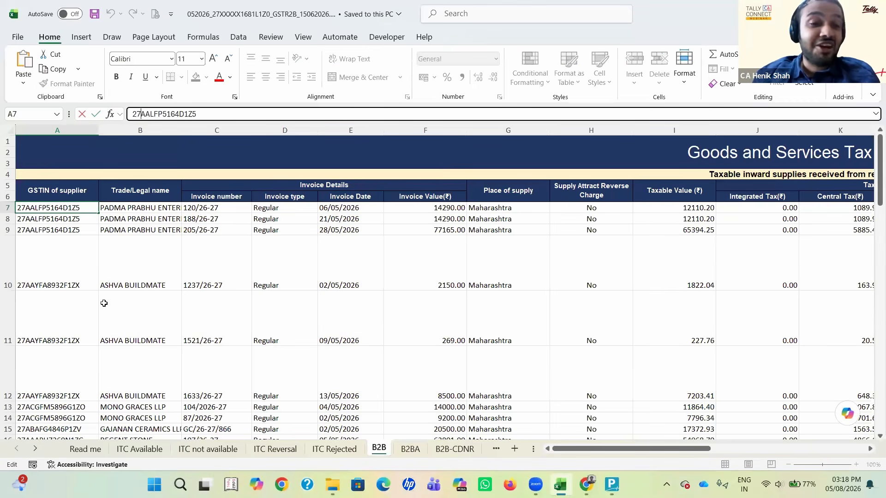
pyautogui.press('Escape')
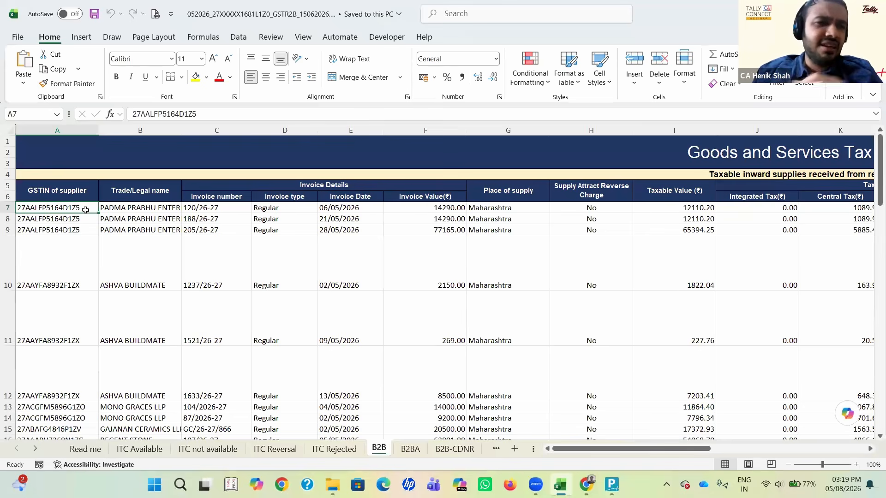
pyautogui.click(141, 114)
pyautogui.hotkey('shift', 'Home')
pyautogui.write('jkkkkkkkkkkkkkkkkkkkkkkkkhkkkkkkkkkkkkkkkkkkkkkkkkkkkkkkkkkkkkkkk')
pyautogui.press('Escape')
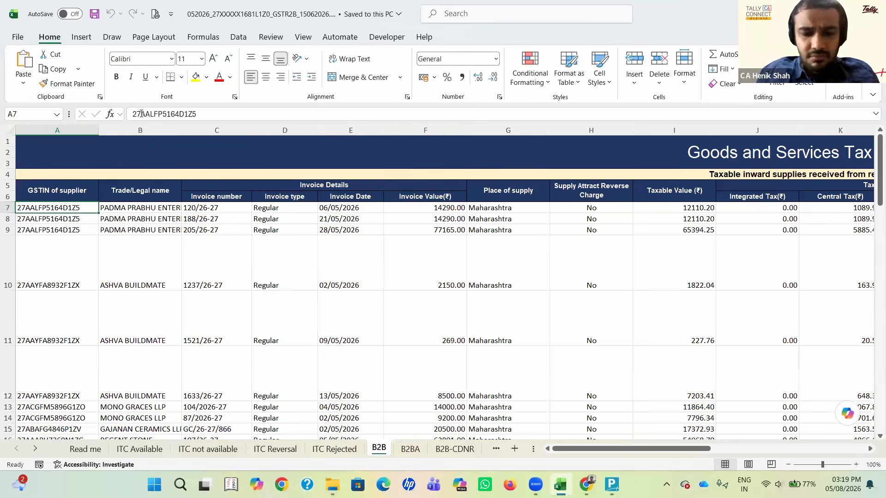
pyautogui.write('khkkkkkkkkkkkkkkkkkkkkkkkkk')
pyautogui.press('Escape')
pyautogui.write('kkkkkkk,kkkkkkkk')
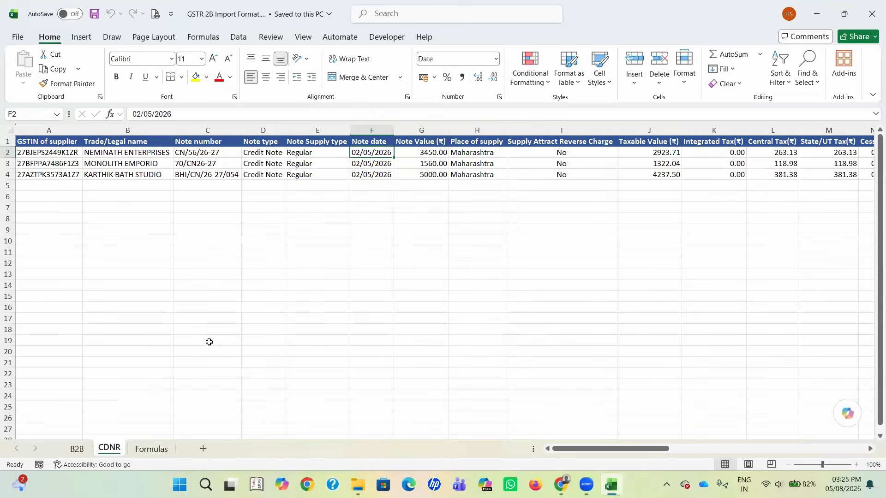
# Step: Show the B2B sheet of the GSTR 2B Import Format workbook and look along the first invoice's columns to the GSTR-1 period and back
pyautogui.hotkey('ctrl', 'pageup')
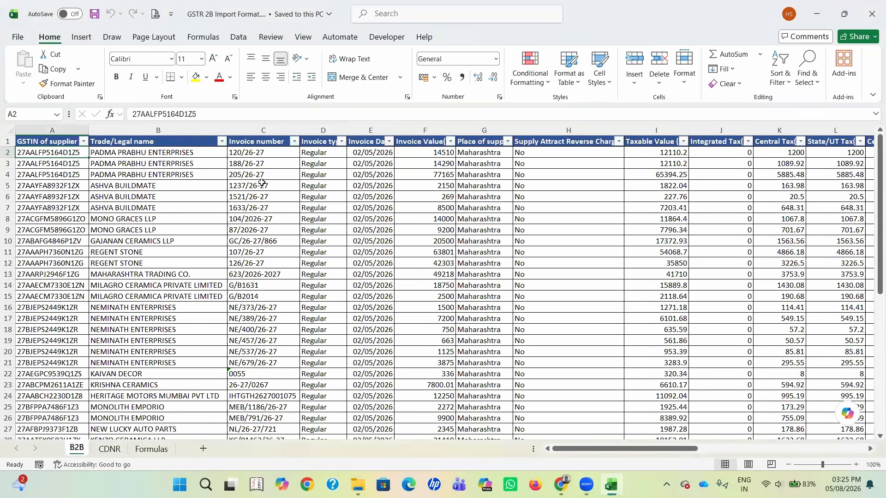
pyautogui.press('Right')
pyautogui.press('Right')
pyautogui.press('Right')
pyautogui.press('Right')
pyautogui.press('Right')
pyautogui.press('Right')
pyautogui.press('Right')
pyautogui.press('Right')
pyautogui.press('Right')
pyautogui.press('Right')
pyautogui.press('Right')
pyautogui.press('Right')
pyautogui.press('Right')
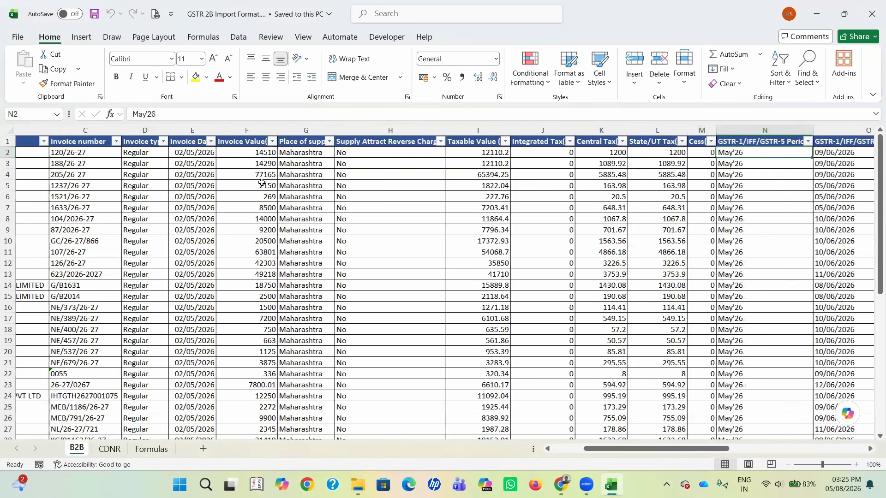
pyautogui.press('Left')
pyautogui.press('Left')
pyautogui.press('Left')
pyautogui.press('Left')
pyautogui.press('Left')
pyautogui.press('Left')
pyautogui.press('Left')
pyautogui.press('Left')
pyautogui.press('Left')
pyautogui.press('Left')
pyautogui.press('Left')
pyautogui.press('Left')
pyautogui.press('Left')
pyautogui.press('Right')
pyautogui.press('Right')
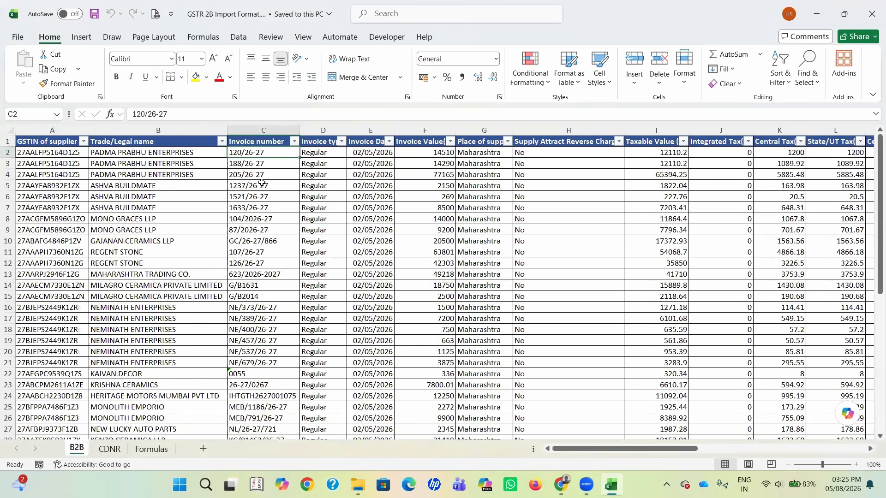
pyautogui.press('Right')
pyautogui.press('Right')
pyautogui.press('Right')
pyautogui.press('Left')
# Step: Switch to the original GSTR-2B workbook and follow the first B2B invoice in row 7 across to its GSTR-1 period
pyautogui.hotkey('alt', 'Tab')
pyautogui.hotkey('alt', 'Tab')
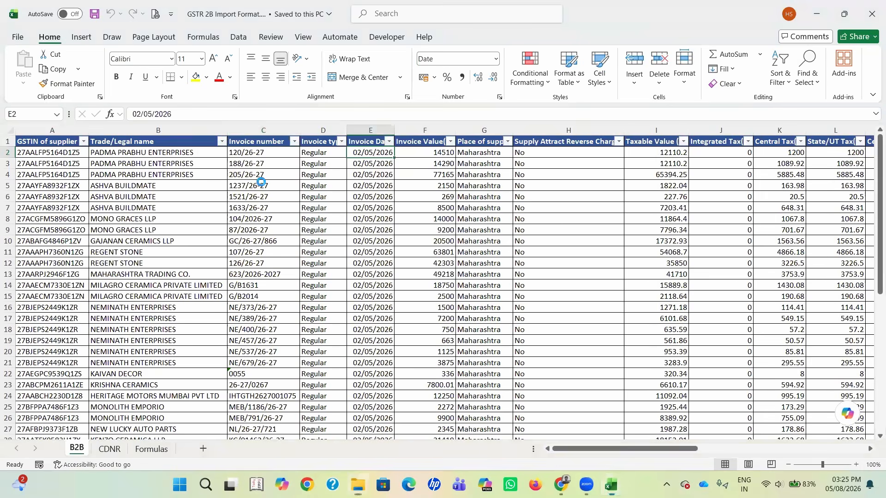
pyautogui.press('Right')
pyautogui.press('Right')
pyautogui.press('Right')
pyautogui.press('Right')
pyautogui.press('Right')
pyautogui.press('Right')
pyautogui.press('Right')
pyautogui.press('Right')
pyautogui.press('Right')
pyautogui.press('Right')
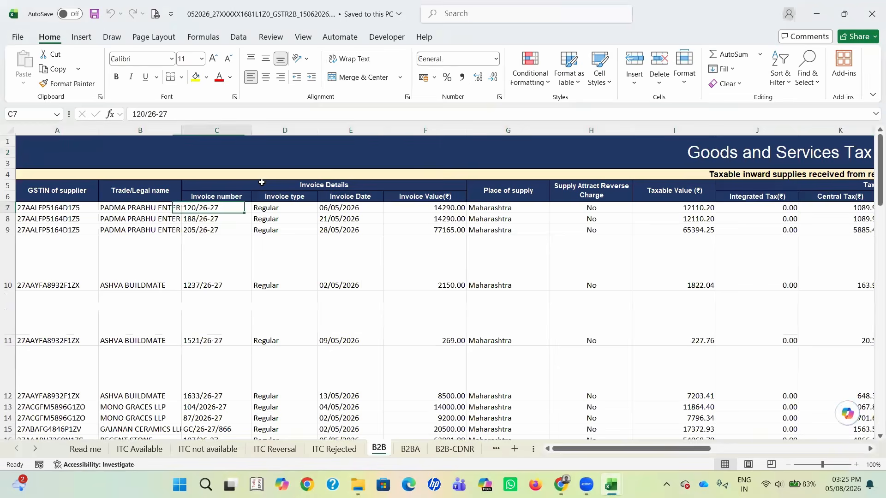
pyautogui.press('Right')
pyautogui.press('Right')
pyautogui.press('Right')
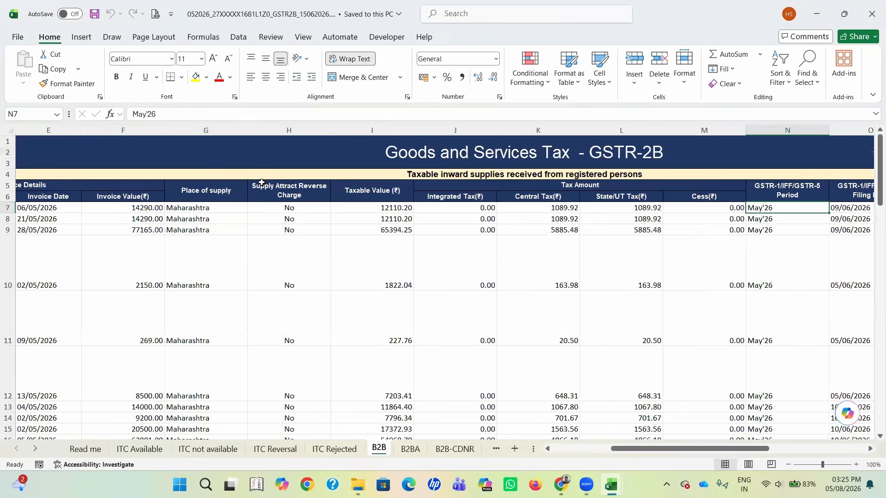
# Step: Return to the import format workbook and compare its row 2 columns from supplier GSTIN to central tax, then go back to the start
pyautogui.hotkey('alt', 'Tab')
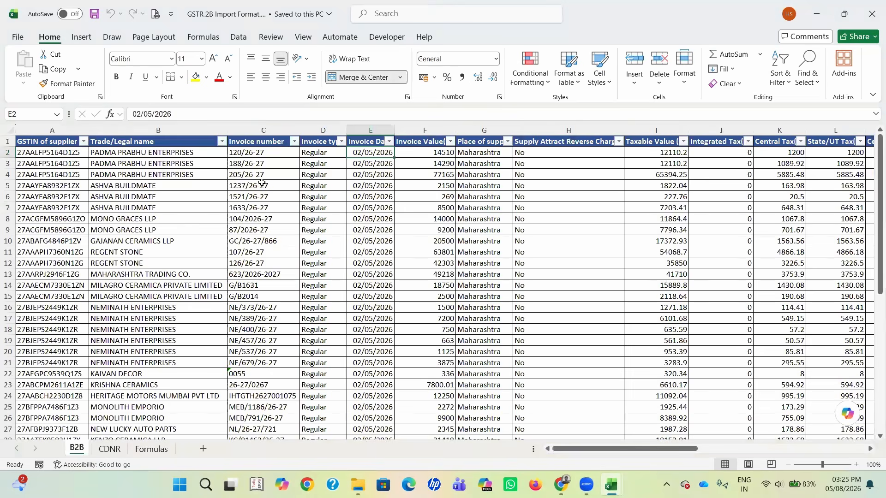
pyautogui.press('Home')
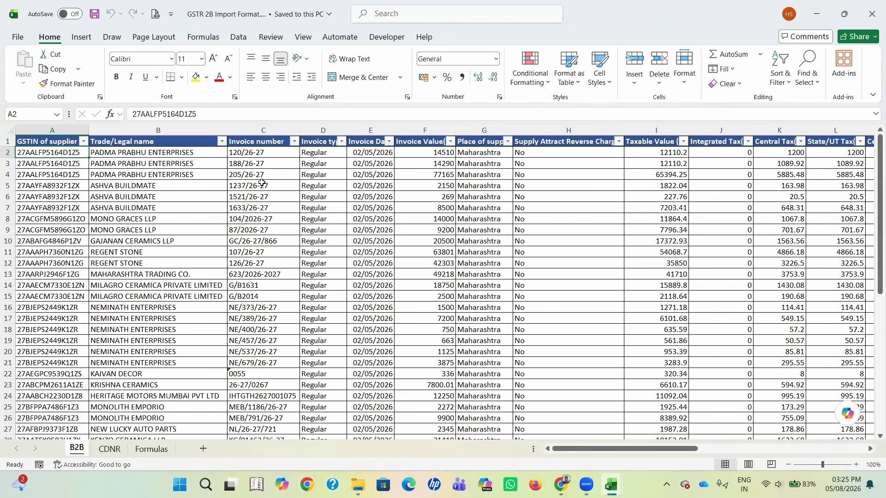
pyautogui.press('Right')
pyautogui.press('Right')
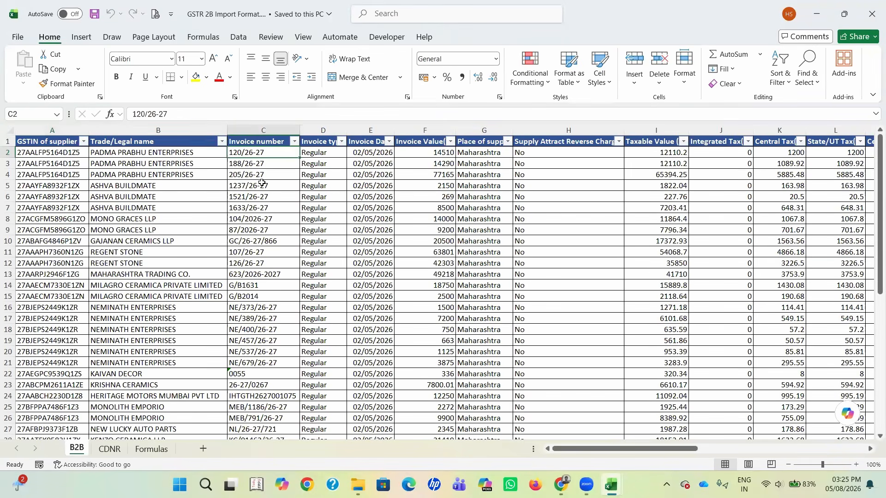
pyautogui.press('Right')
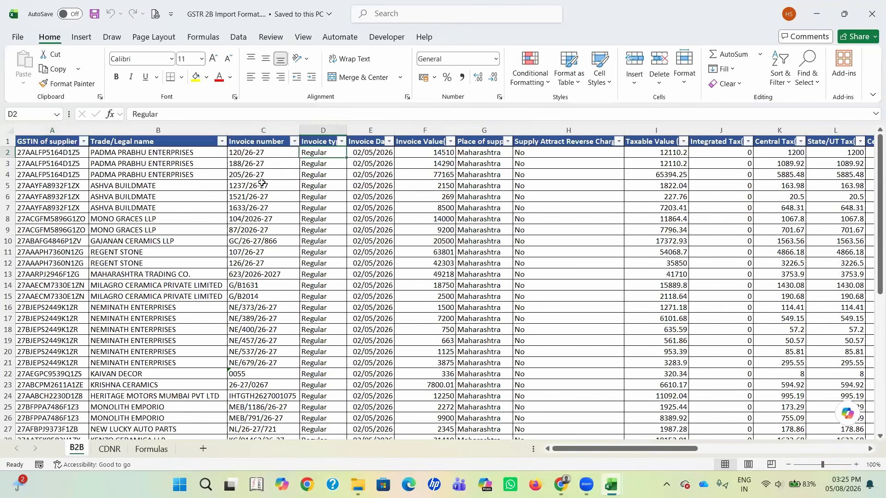
pyautogui.press('Right')
pyautogui.press('Right')
pyautogui.press('Right')
pyautogui.press('Right')
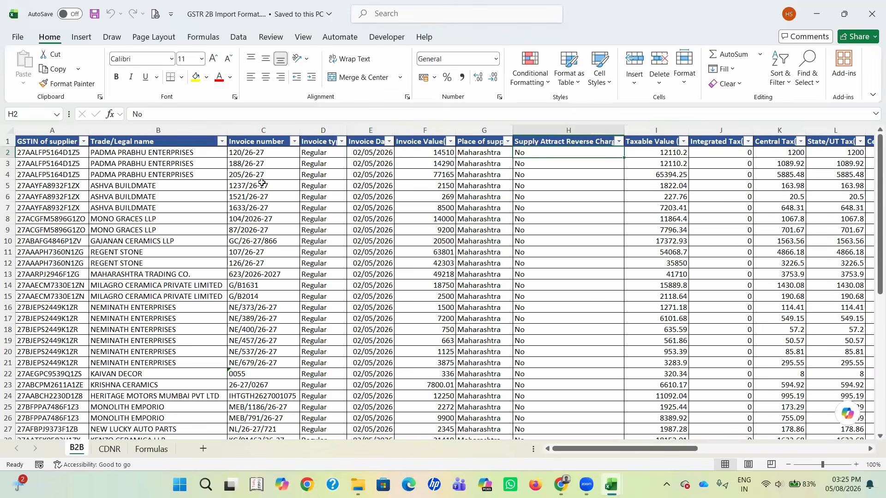
pyautogui.press('Right')
pyautogui.press('Right')
pyautogui.press('Right')
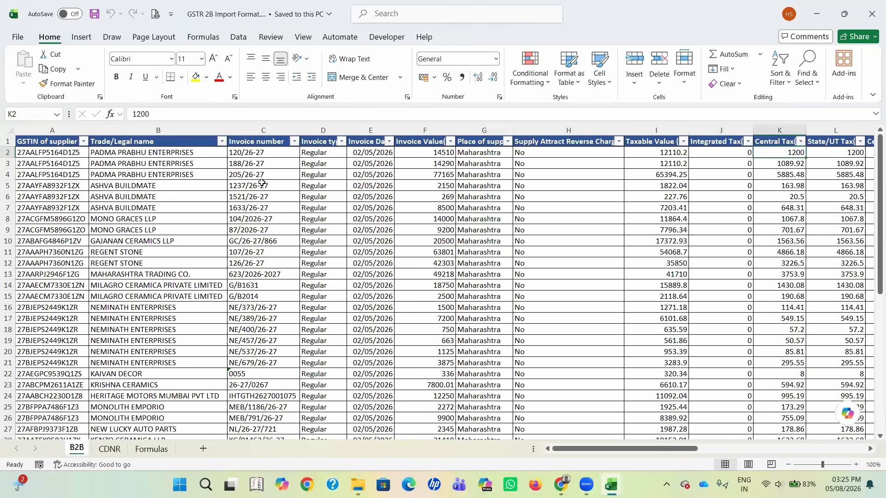
pyautogui.press('Left')
pyautogui.press('Left')
pyautogui.press('Left')
pyautogui.press('Left')
pyautogui.press('Left')
pyautogui.press('Left')
pyautogui.press('Left')
pyautogui.press('Left')
pyautogui.press('Left')
pyautogui.press('Left')
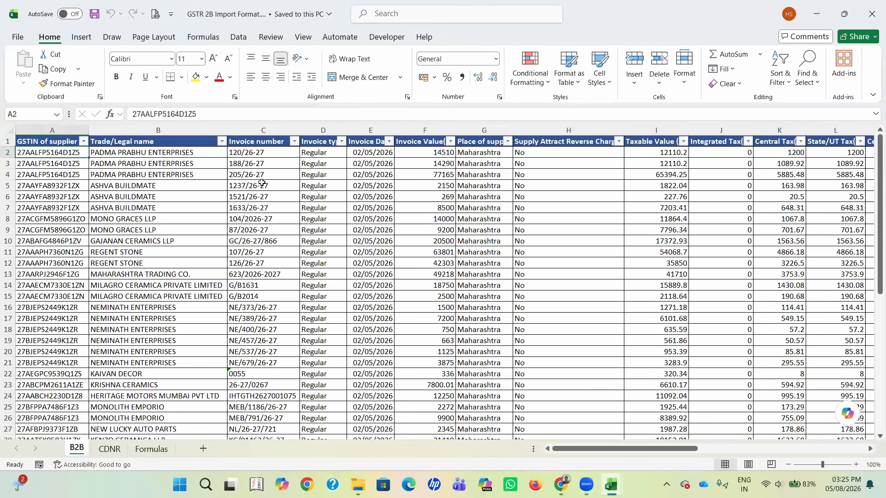
pyautogui.press('Right')
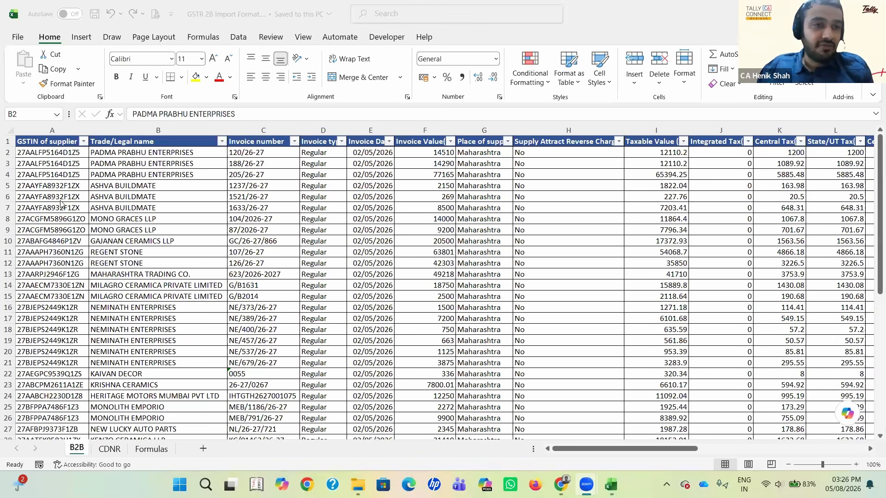
# Step: Review the GSTIN, trade name and invoice number in row 5, highlighting the GSTIN's two-digit state code in A5
pyautogui.click(51, 184)
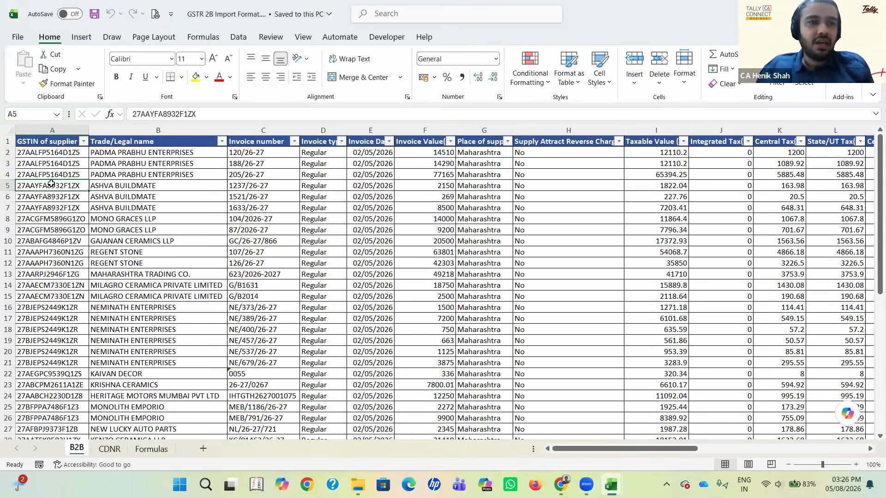
pyautogui.press('Right')
pyautogui.press('Right')
pyautogui.press('Left')
pyautogui.press('Left')
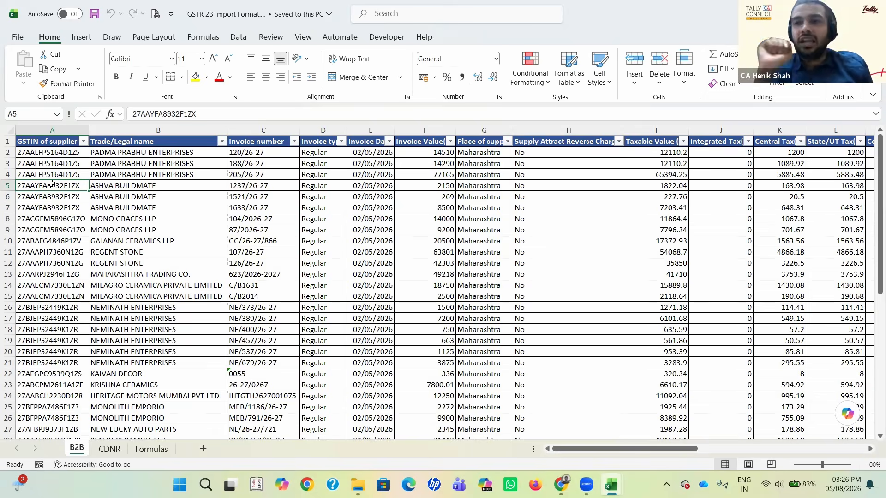
pyautogui.click(140, 113)
pyautogui.moveTo(140, 113); pyautogui.dragTo(132, 113)
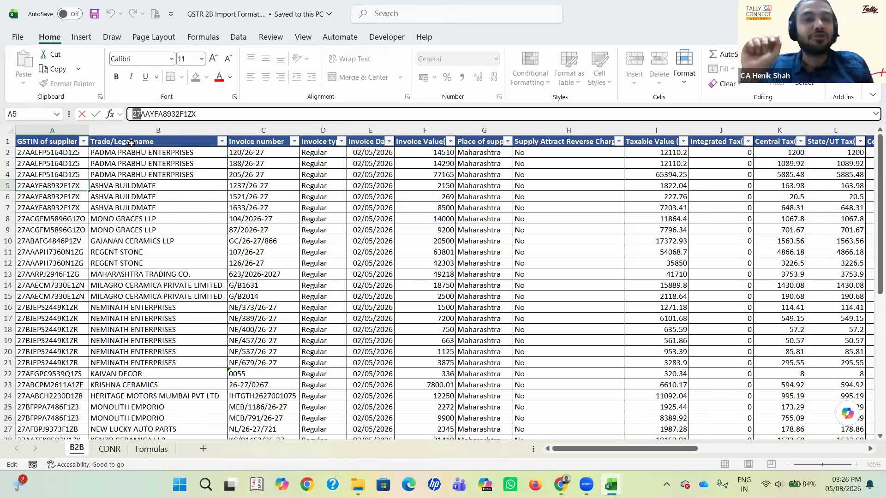
pyautogui.press('Return')
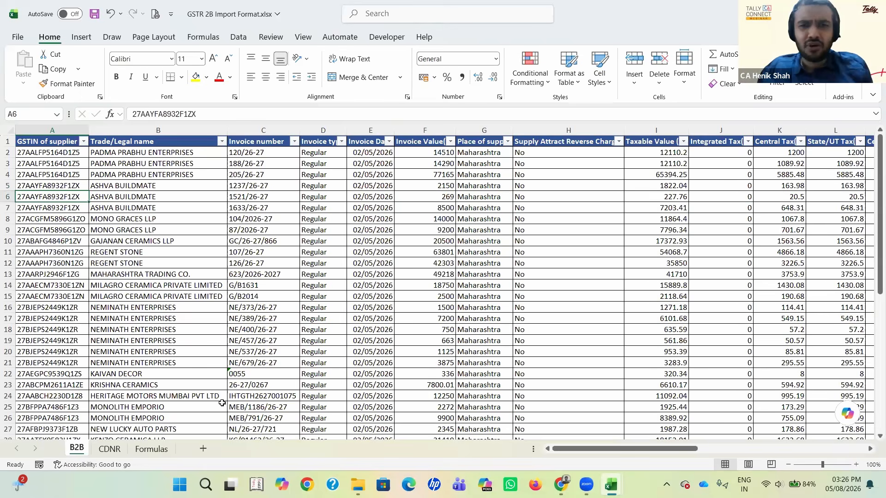
# Step: Go across the B2B sheet to the added State column and examine the state lookup formula in X2
pyautogui.hotkey('alt', 'Tab')
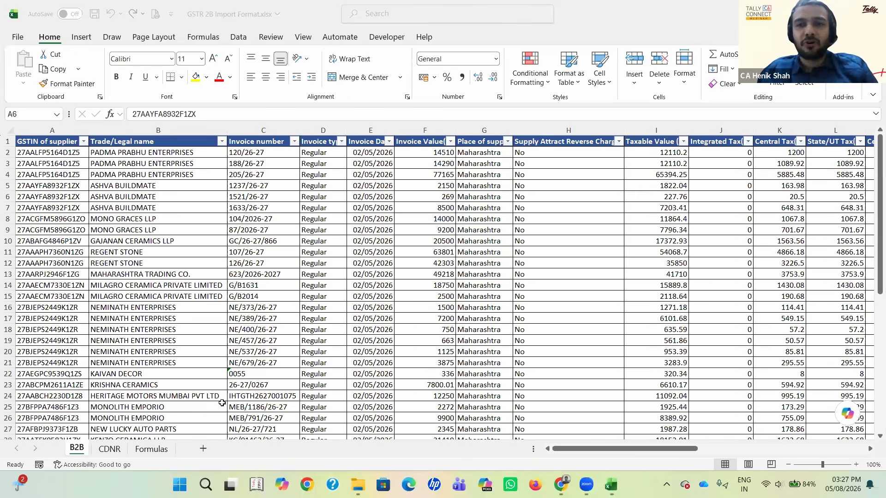
pyautogui.click(430, 267)
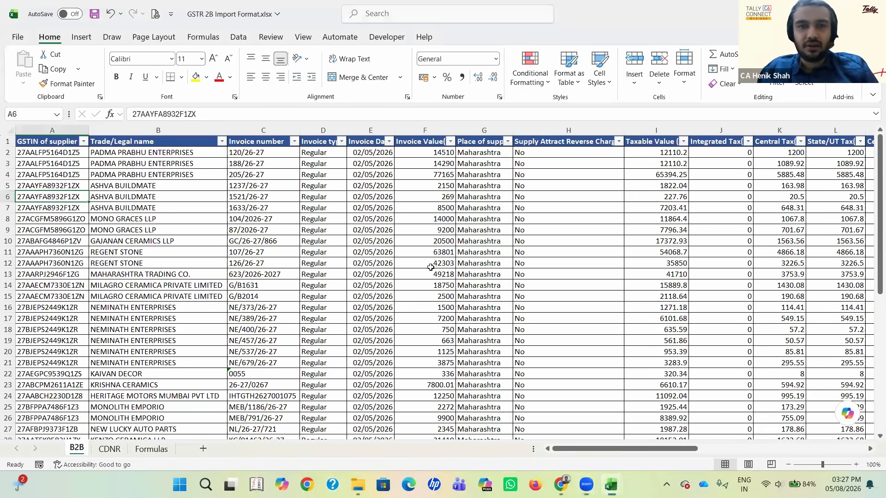
pyautogui.press('Right')
pyautogui.press('Right')
pyautogui.press('Right')
pyautogui.press('Right')
pyautogui.press('Right')
pyautogui.press('Right')
pyautogui.press('Right')
pyautogui.press('Right')
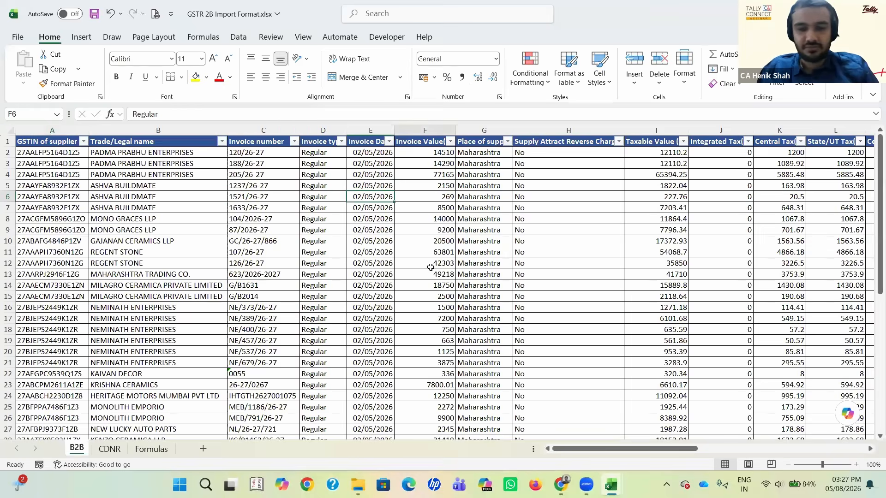
pyautogui.press('Right')
pyautogui.press('Right')
pyautogui.press('Right')
pyautogui.press('Right')
pyautogui.press('Right')
pyautogui.press('Right')
pyautogui.press('Right')
pyautogui.press('Right')
pyautogui.press('Right')
pyautogui.press('Right')
pyautogui.press('Right')
pyautogui.press('Right')
pyautogui.press('Right')
pyautogui.press('Right')
pyautogui.press('Right')
pyautogui.press('Right')
pyautogui.press('Right')
pyautogui.press('Right')
pyautogui.press('Right')
pyautogui.press('Right')
pyautogui.press('Right')
pyautogui.click(618, 156)
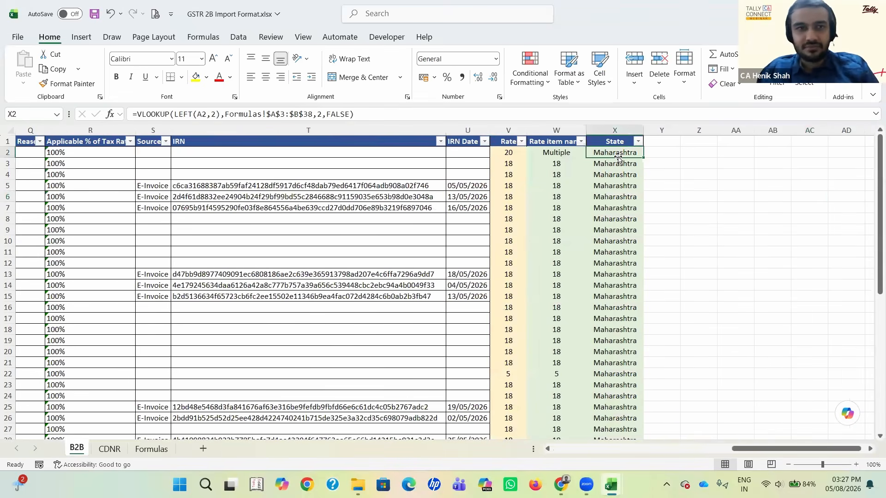
# Step: Go to the Formulas sheet and look over the state code and name table from its header down to Assam
pyautogui.hotkey('ctrl', 'pagedown')
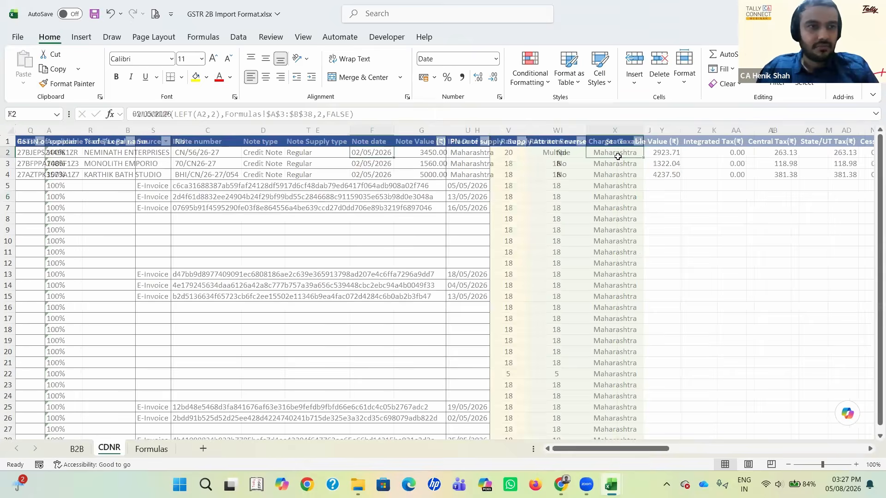
pyautogui.hotkey('ctrl', 'pagedown')
pyautogui.press('Up')
pyautogui.press('Up')
pyautogui.press('Up')
pyautogui.press('Up')
pyautogui.press('Up')
pyautogui.press('Up')
pyautogui.press('Up')
pyautogui.press('Up')
pyautogui.press('Up')
pyautogui.press('Up')
pyautogui.press('Up')
pyautogui.press('Up')
pyautogui.press('Up')
pyautogui.press('Up')
pyautogui.press('Up')
pyautogui.press('Up')
pyautogui.press('Up')
pyautogui.press('Up')
pyautogui.press('Up')
pyautogui.press('Up')
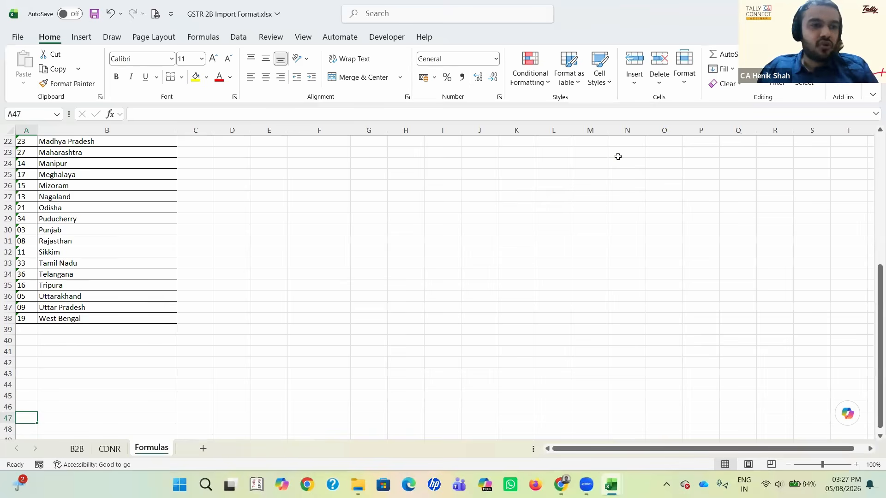
pyautogui.press('Down')
pyautogui.press('Up')
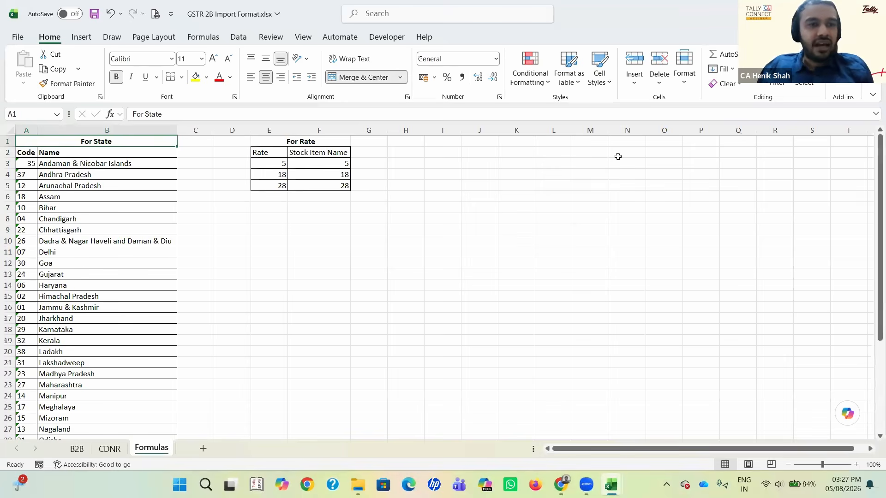
pyautogui.press('Down')
pyautogui.press('Right')
pyautogui.press('Down')
pyautogui.press('Down')
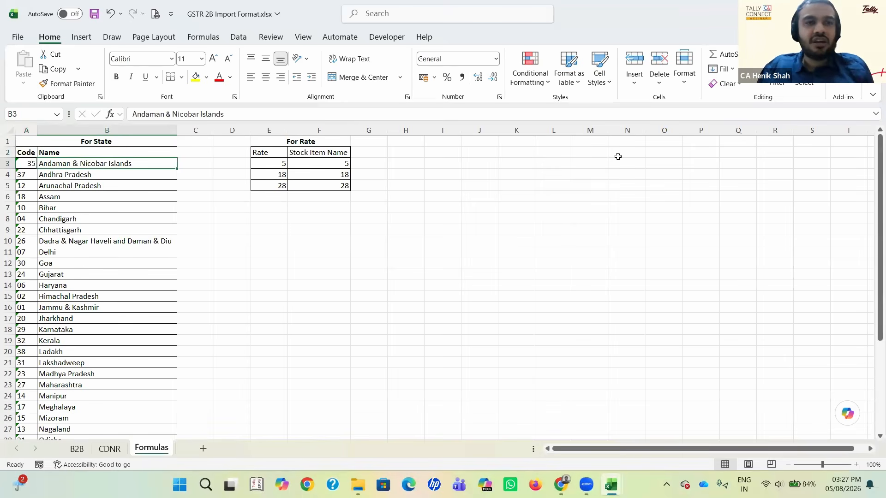
pyautogui.press('Down')
pyautogui.press('Down')
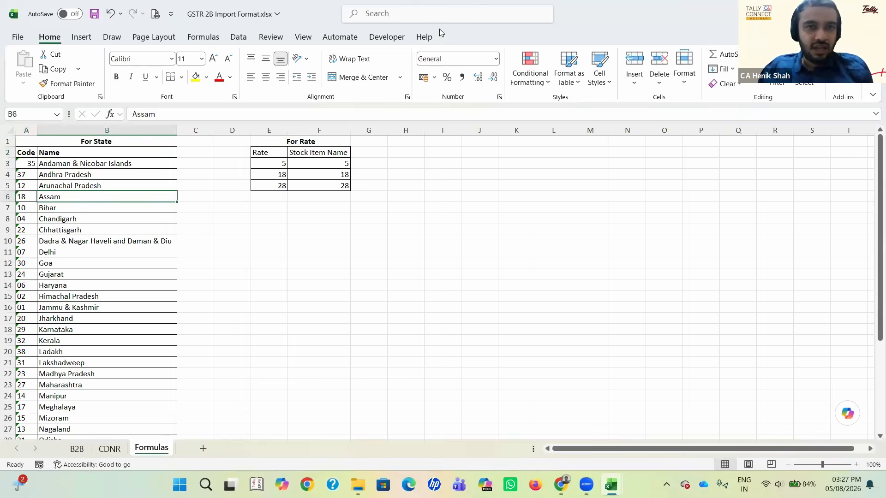
# Step: Switch to TallyPrime, continue in educational mode past the TDL warning, and bring up the company list at Select Company
pyautogui.press('super+d')
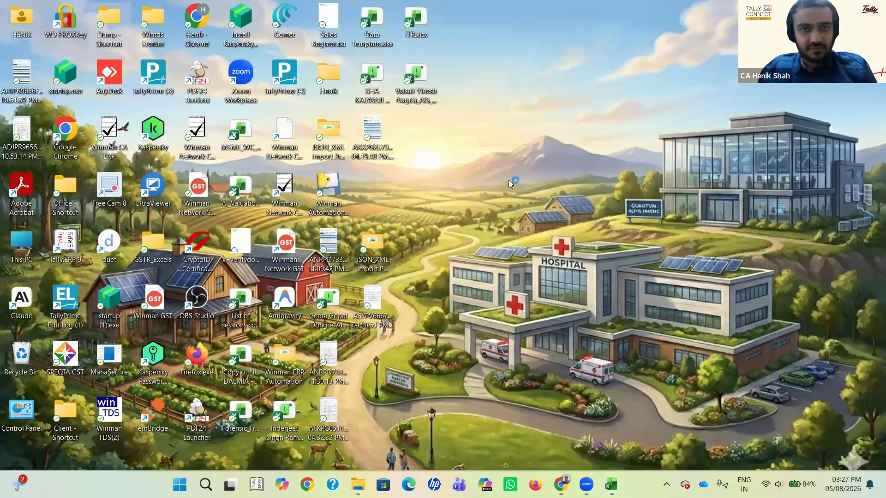
pyautogui.press('super+d')
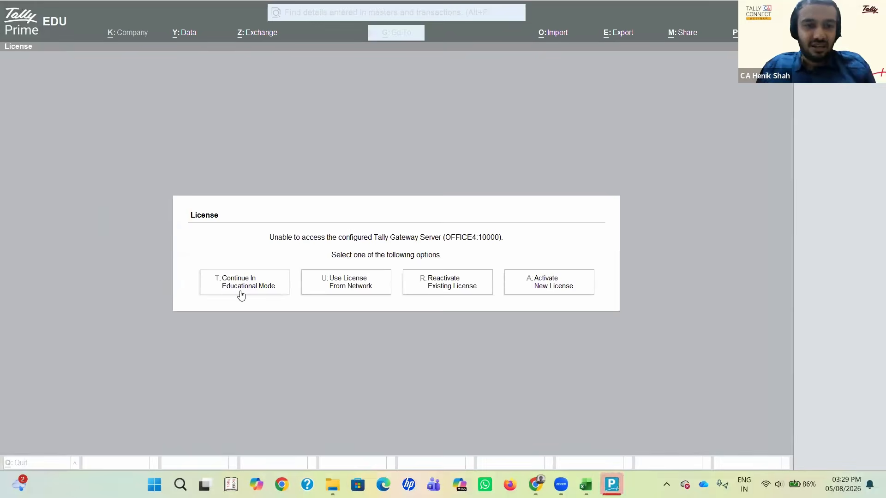
pyautogui.click(240, 292)
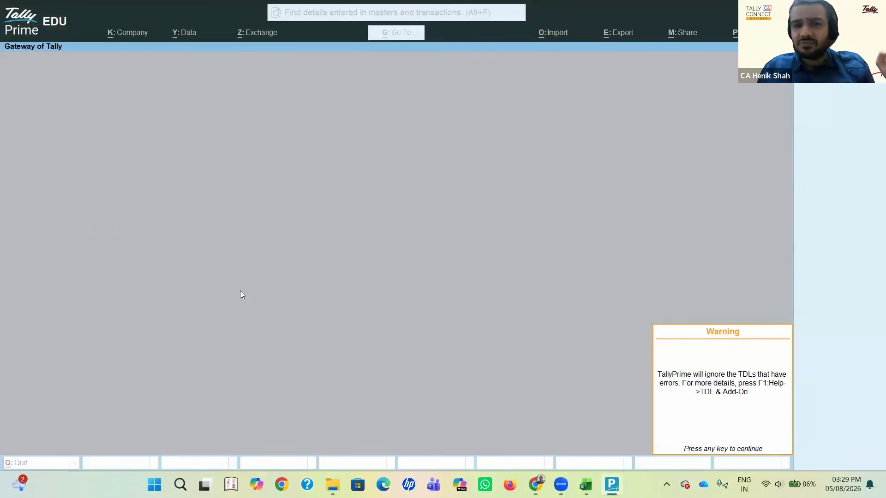
pyautogui.press('Return')
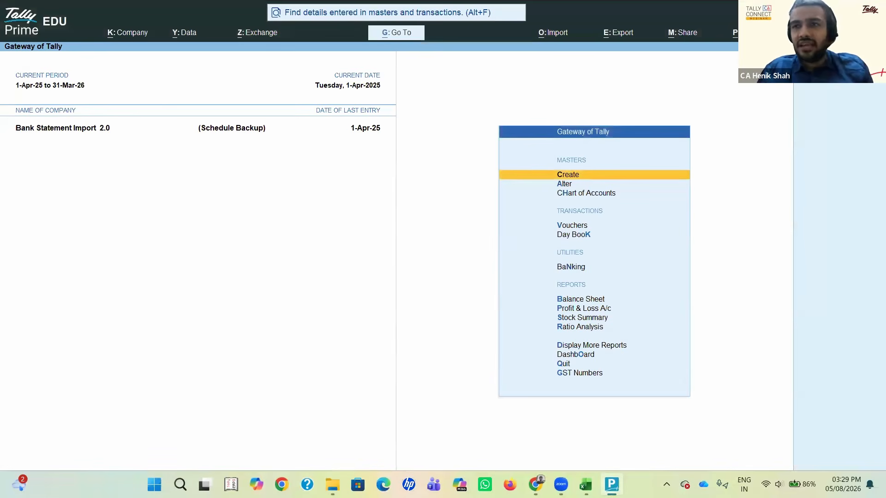
pyautogui.press('F3')
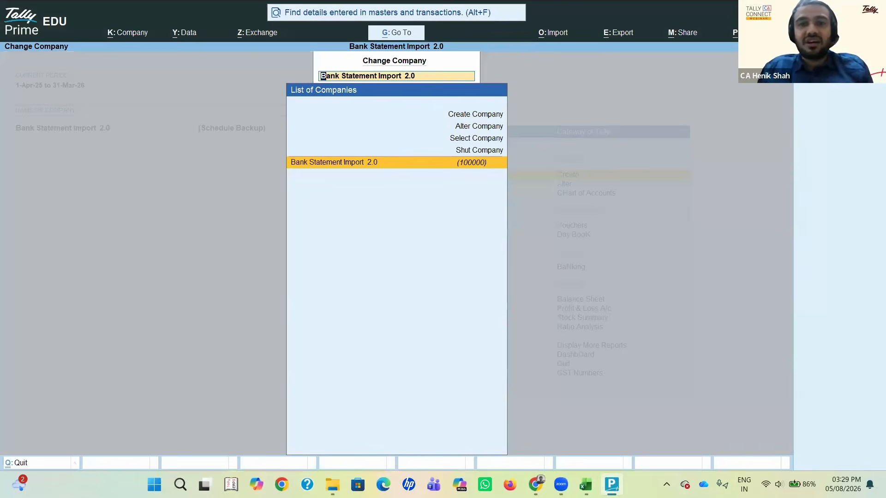
pyautogui.press('Up')
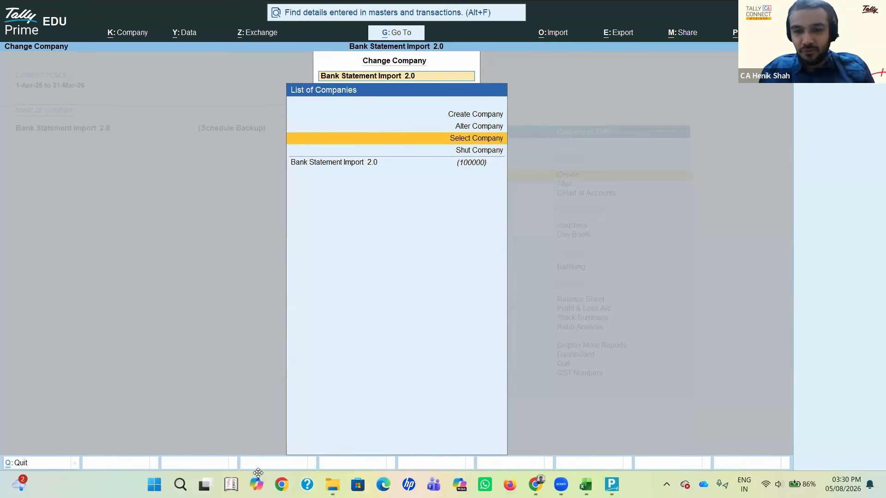
# Step: Return to the GSTR 2B Import Format workbook's B2B sheet and examine the VLOOKUP arguments of the State formula in X2
pyautogui.click(586, 484)
pyautogui.click(571, 419)
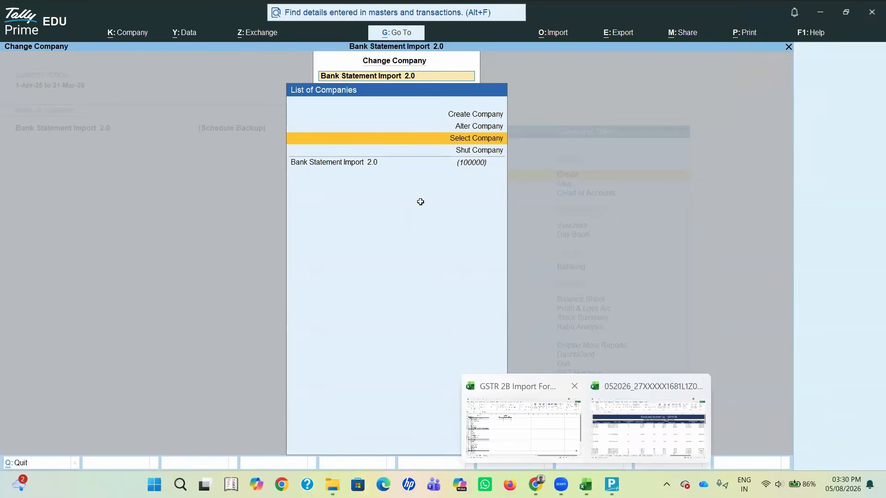
pyautogui.hotkey('ctrl', 'pageup')
pyautogui.hotkey('ctrl', 'pageup')
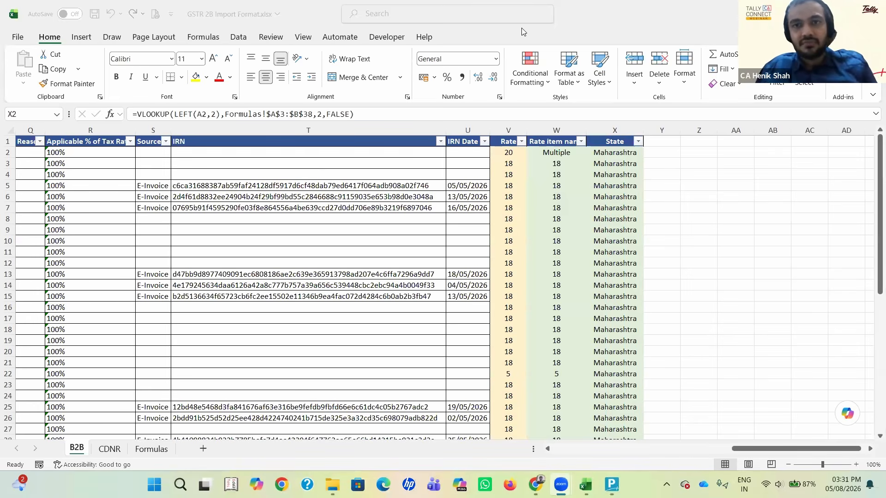
pyautogui.click(626, 175)
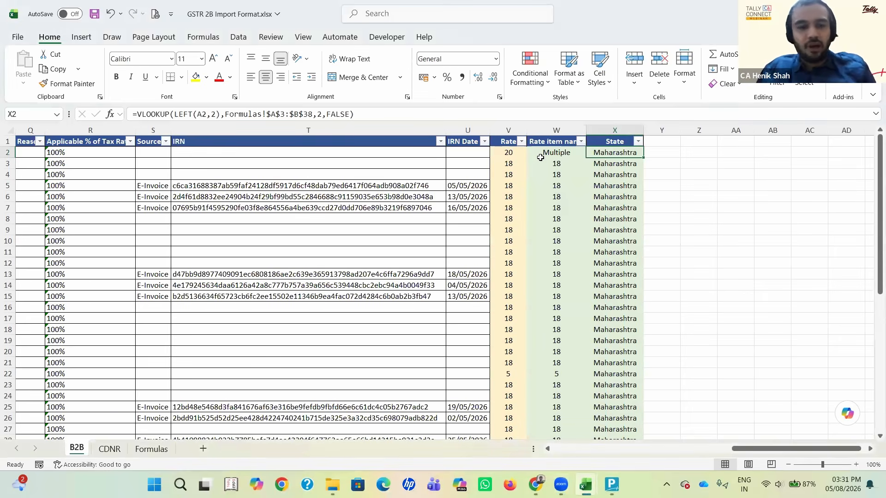
pyautogui.press('F2')
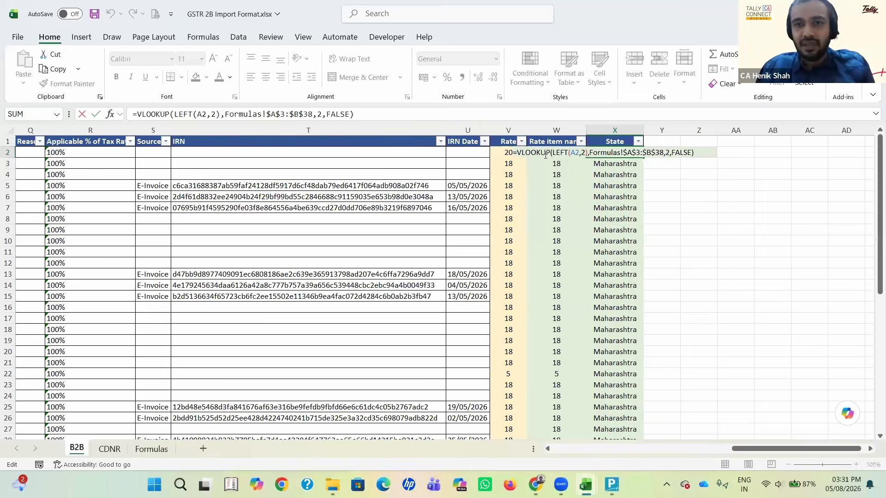
pyautogui.click(548, 155)
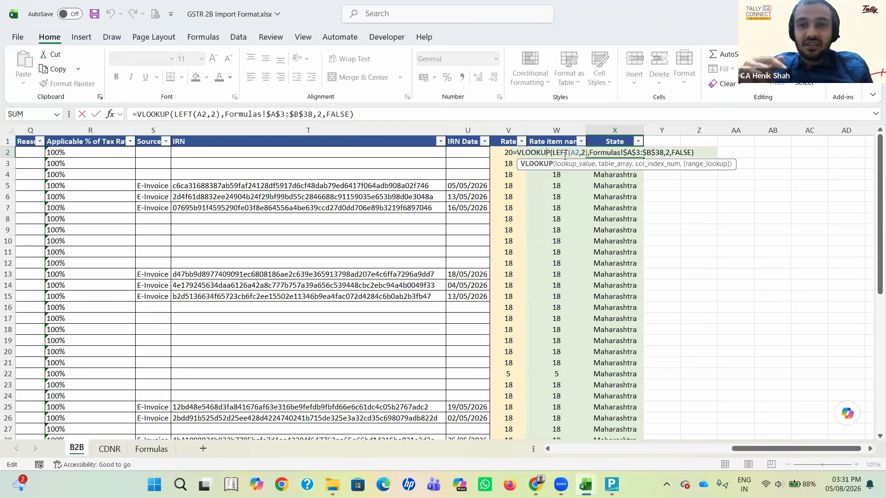
pyautogui.press('Escape')
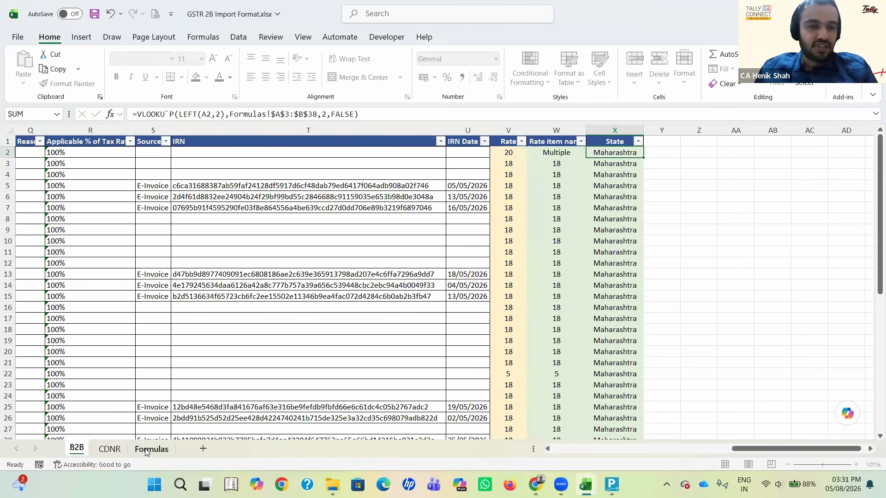
# Step: Check the state code table on the Formulas sheet against the State column, ending back on the B2B sheet
pyautogui.click(145, 449)
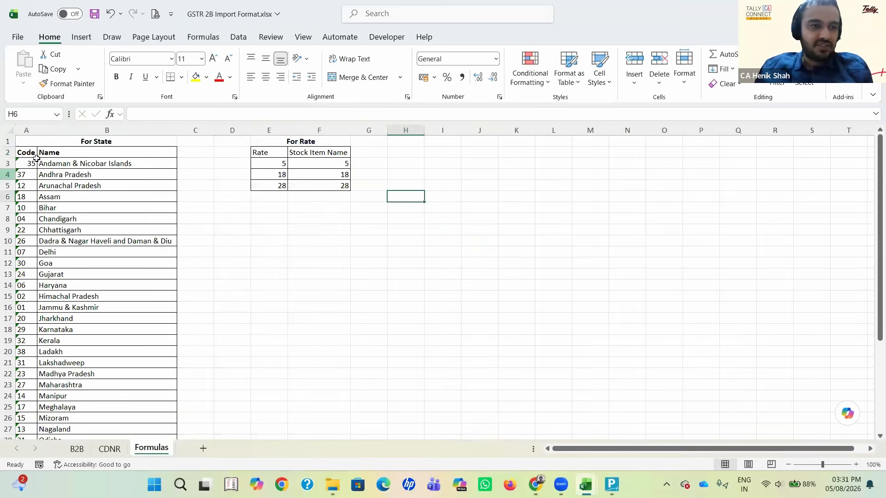
pyautogui.click(35, 163)
pyautogui.hotkey('ctrl', 'pageup')
pyautogui.hotkey('ctrl', 'pageup')
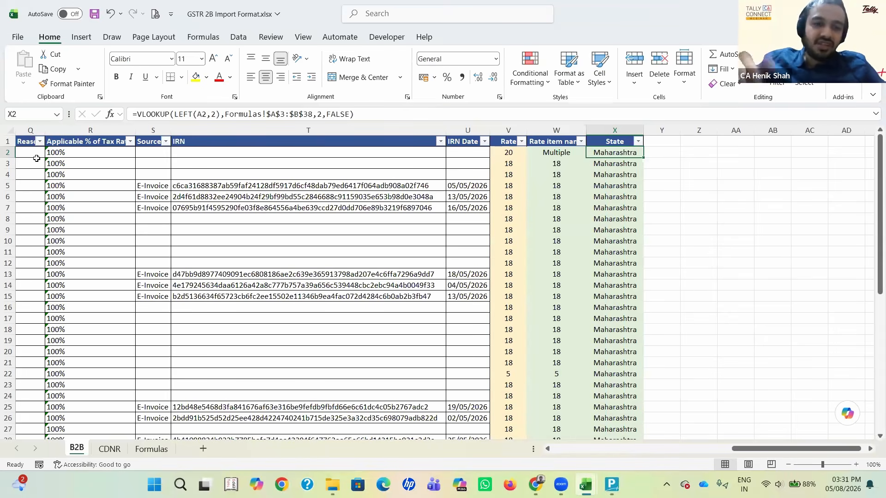
pyautogui.click(137, 449)
pyautogui.click(76, 449)
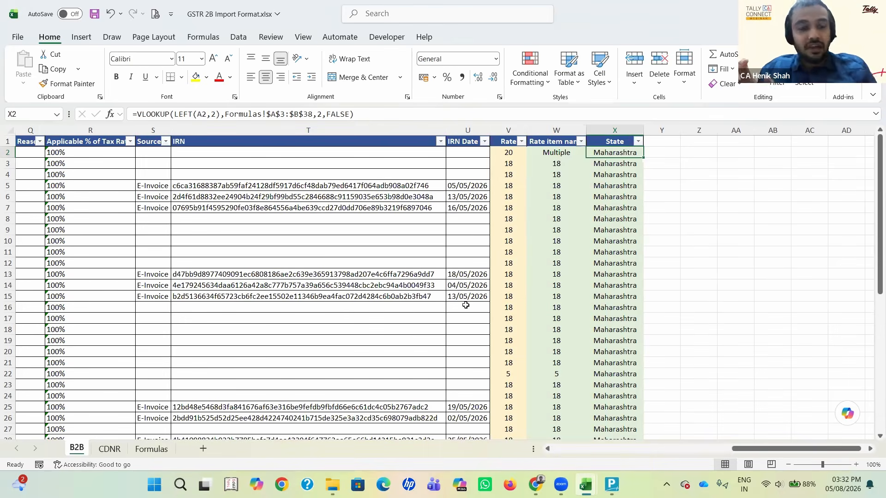
# Step: Examine the LEFT(A2,2) lookup value inside the X2 formula by highlighting it, keeping the formula as it is
pyautogui.press('F2')
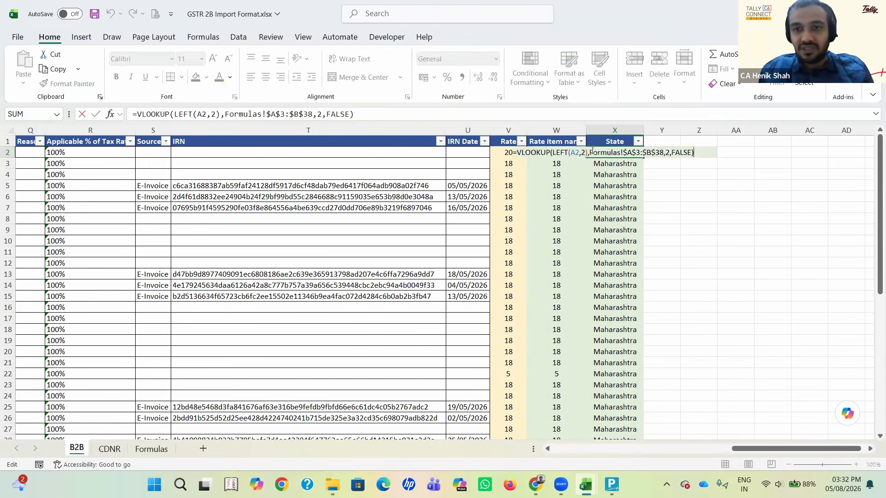
pyautogui.click(581, 152)
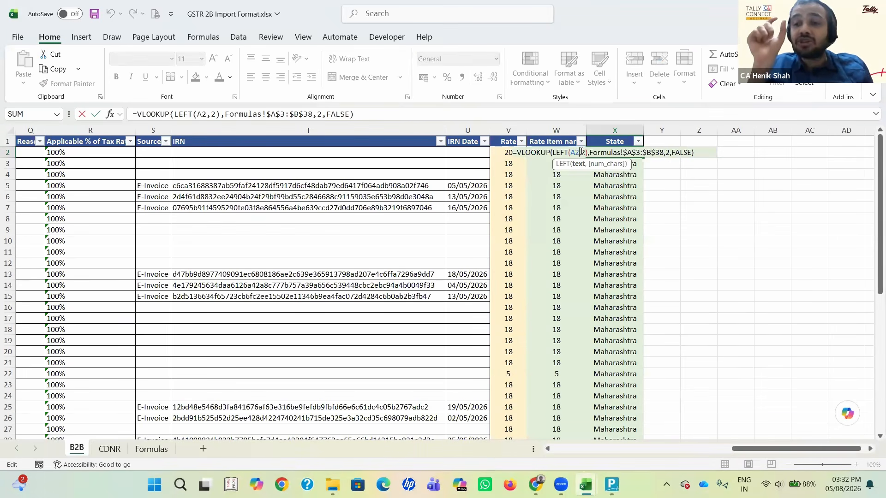
pyautogui.press('Right')
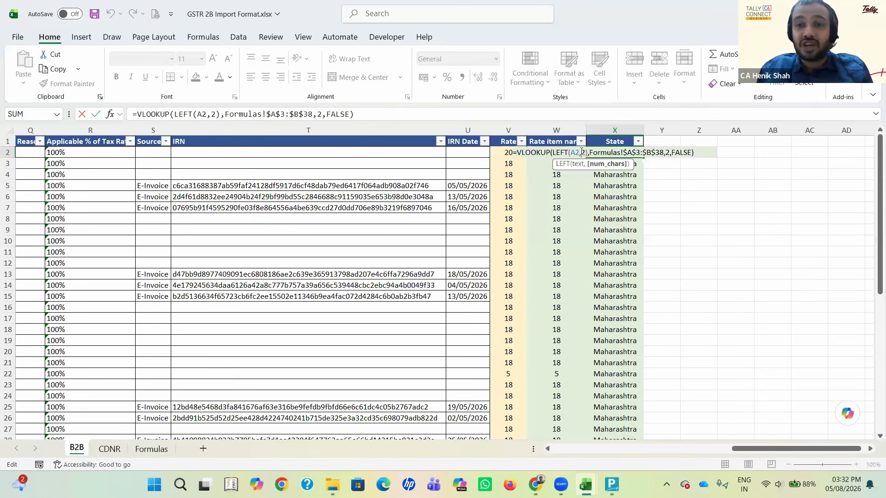
pyautogui.press('Left')
pyautogui.press('Left')
pyautogui.press('Left')
pyautogui.press('Left')
pyautogui.press('Left')
pyautogui.press('Left')
pyautogui.press('Left')
pyautogui.press('Left')
pyautogui.hotkey('shift', 'Right')
pyautogui.hotkey('shift', 'Right')
pyautogui.hotkey('shift', 'Right')
pyautogui.hotkey('shift', 'Right')
pyautogui.hotkey('shift', 'Right')
pyautogui.hotkey('shift', 'Right')
pyautogui.hotkey('shift', 'Right')
pyautogui.hotkey('shift', 'Right')
pyautogui.hotkey('shift', 'Right')
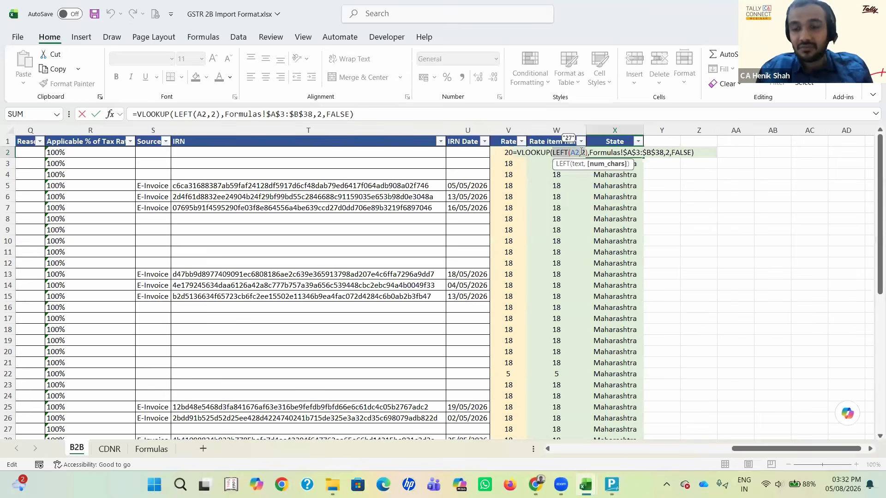
pyautogui.hotkey('shift', 'Right')
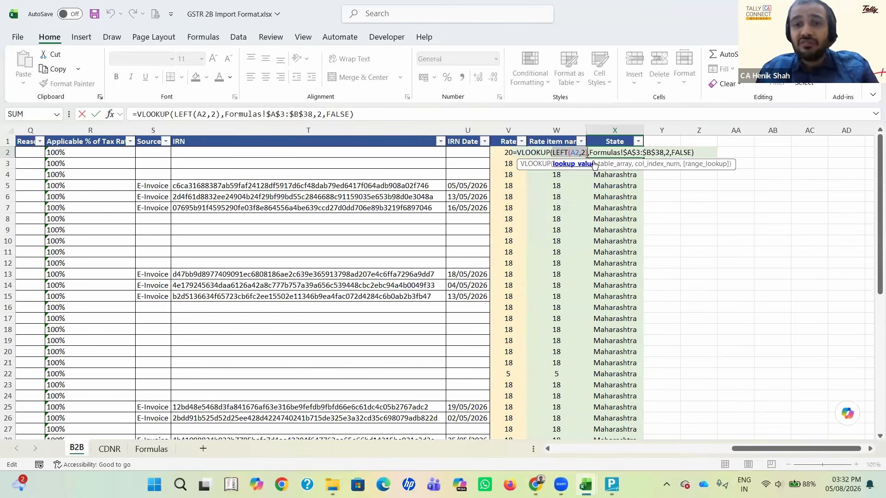
pyautogui.hotkey('ctrl', 'Return')
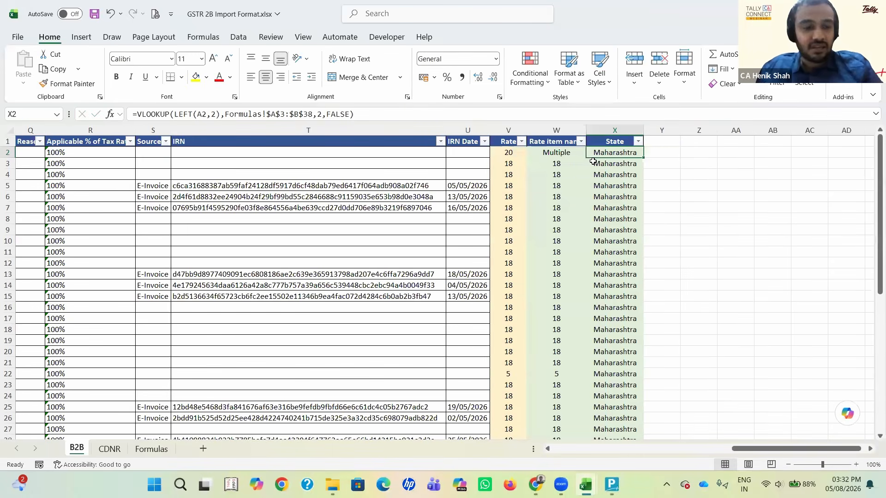
# Step: Follow the X2 formula's table range to the Formulas sheet and trace state code 27 to its name in row 23
pyautogui.press('F2')
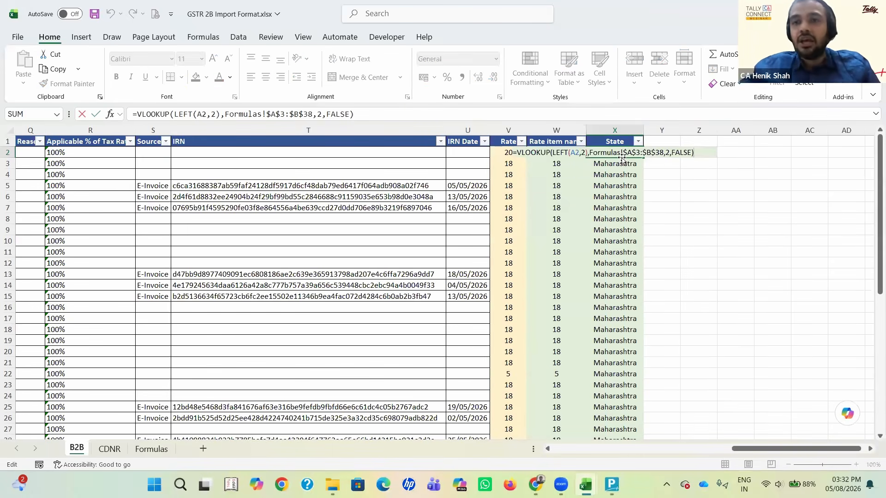
pyautogui.press('Escape')
pyautogui.hotkey('ctrl', 'pagedown')
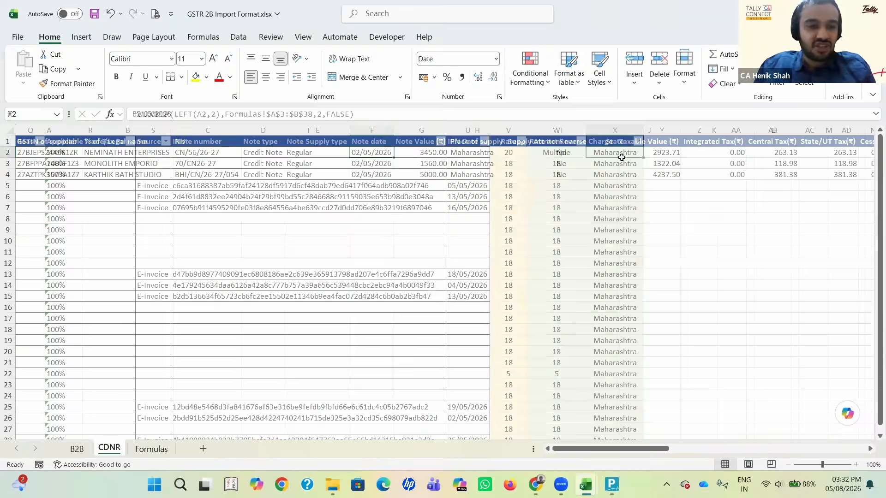
pyautogui.hotkey('ctrl', 'pagedown')
pyautogui.press('Down')
pyautogui.press('Down')
pyautogui.press('Down')
pyautogui.press('Down')
pyautogui.press('Down')
pyautogui.press('Down')
pyautogui.press('Down')
pyautogui.press('Down')
pyautogui.press('Down')
pyautogui.press('Down')
pyautogui.press('Down')
pyautogui.press('Down')
pyautogui.press('Down')
pyautogui.press('Down')
pyautogui.press('Down')
pyautogui.press('Down')
pyautogui.press('Down')
pyautogui.press('Down')
pyautogui.press('Down')
pyautogui.press('Down')
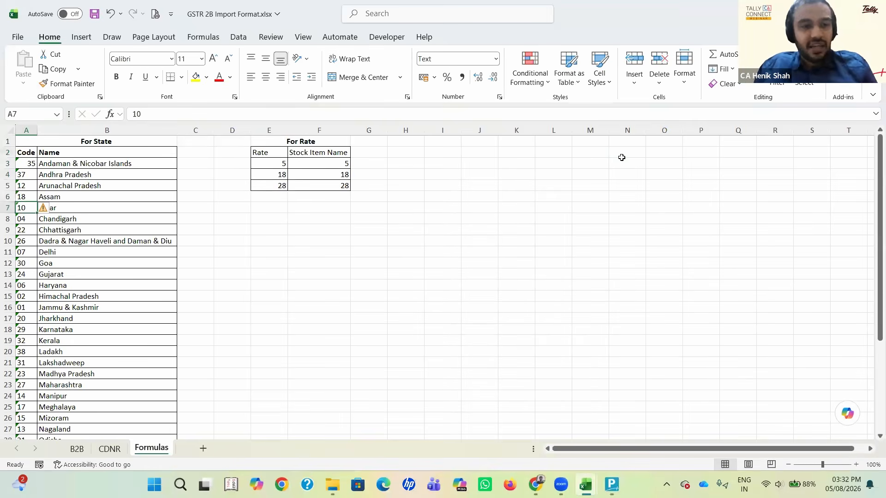
pyautogui.press('Down')
pyautogui.press('Down')
pyautogui.press('Down')
pyautogui.press('Down')
pyautogui.press('Down')
pyautogui.press('Down')
pyautogui.press('Down')
pyautogui.press('Down')
pyautogui.press('Down')
pyautogui.press('Down')
pyautogui.press('Down')
pyautogui.press('Down')
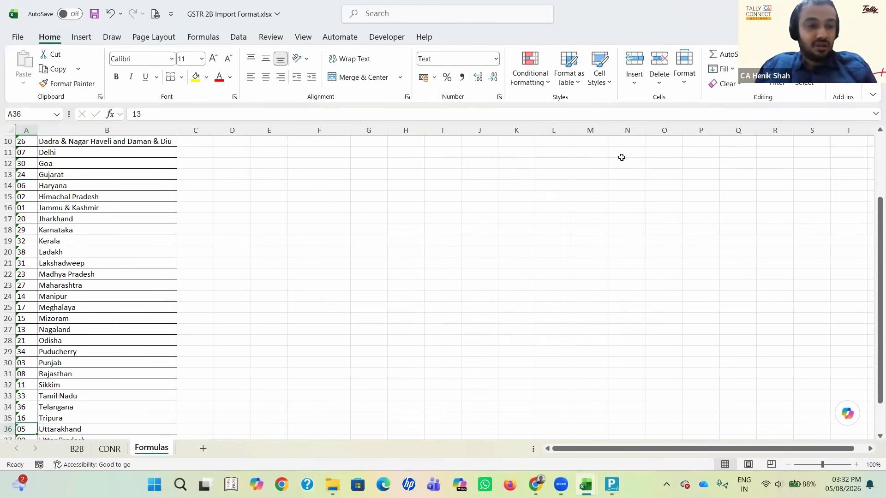
pyautogui.press('Up')
pyautogui.press('Up')
pyautogui.press('Up')
pyautogui.press('Up')
pyautogui.press('Up')
pyautogui.press('Up')
pyautogui.press('Up')
pyautogui.press('Up')
pyautogui.press('Up')
pyautogui.press('Up')
pyautogui.press('Up')
pyautogui.press('Up')
pyautogui.press('Up')
pyautogui.press('Up')
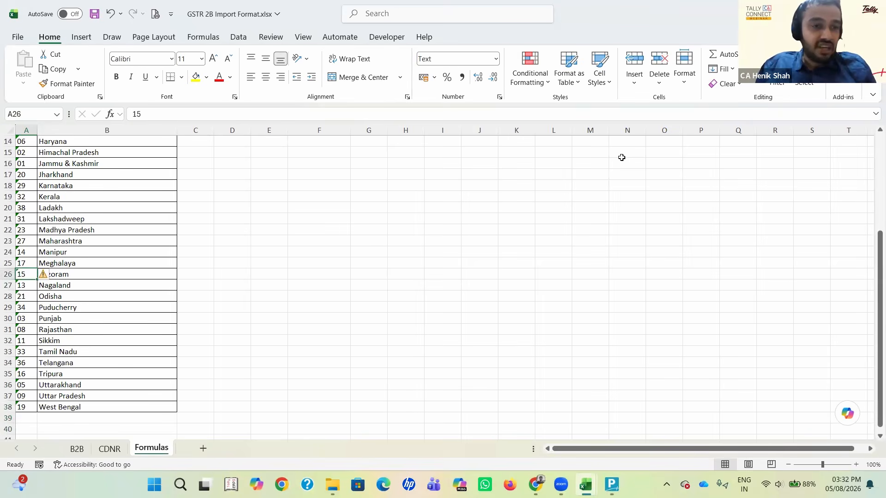
pyautogui.press('Right')
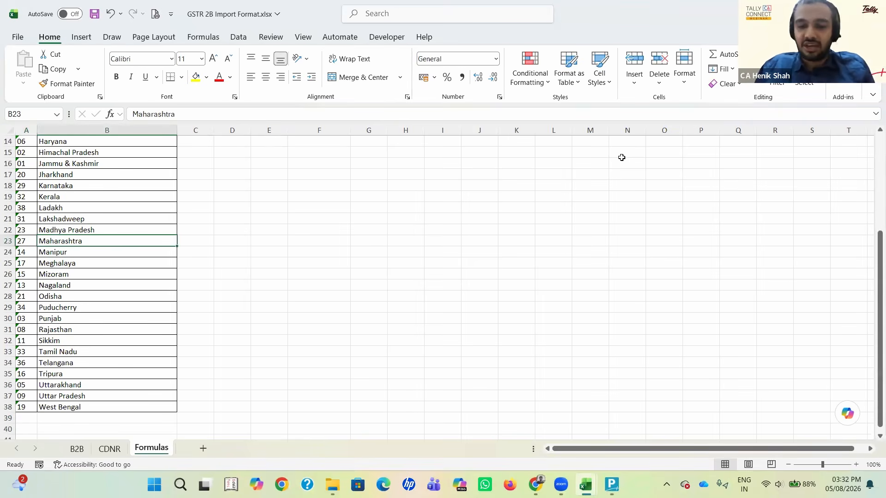
# Step: Return to the B2B sheet, recheck the State formula in X2 and go along row 2 to Y2
pyautogui.hotkey('ctrl', 'pageup')
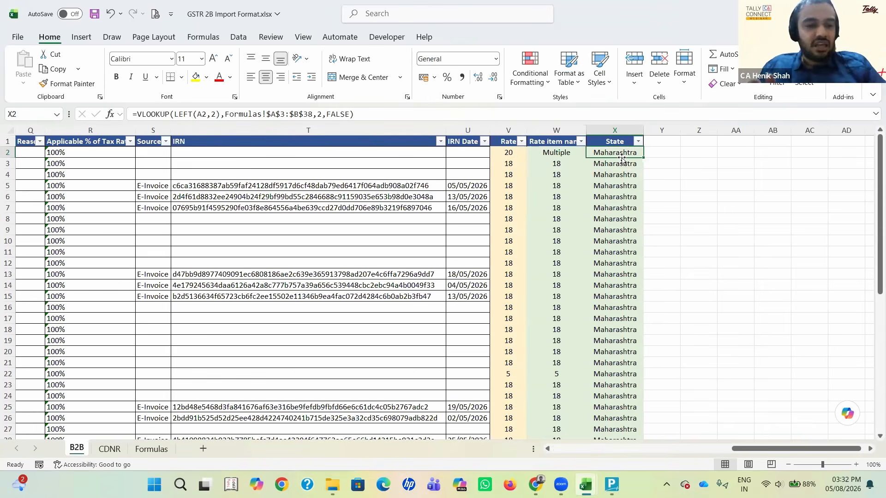
pyautogui.doubleClick(621, 159)
pyautogui.press('Escape')
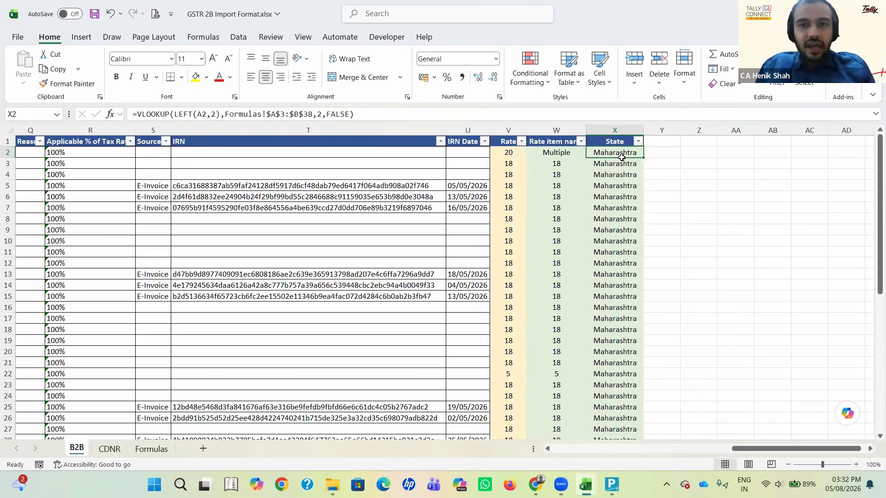
pyautogui.press('Home')
pyautogui.press('Right')
pyautogui.press('Right')
pyautogui.press('Right')
pyautogui.press('Right')
pyautogui.press('Right')
pyautogui.press('Right')
pyautogui.press('Right')
pyautogui.press('Right')
pyautogui.press('Right')
pyautogui.press('Right')
pyautogui.press('Right')
pyautogui.press('Right')
pyautogui.press('Right')
pyautogui.press('Right')
pyautogui.press('Right')
pyautogui.press('Right')
pyautogui.press('Right')
pyautogui.press('Right')
pyautogui.press('Right')
pyautogui.press('Right')
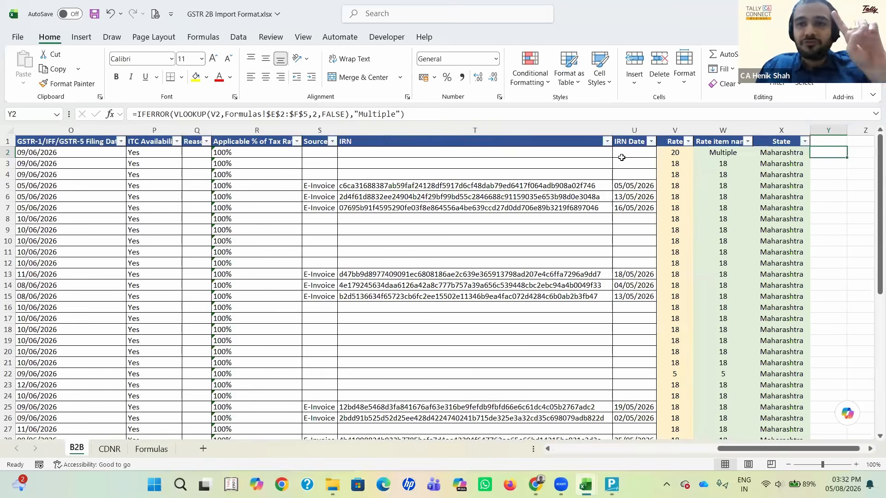
# Step: Examine the LEFT(A2,2) lookup value inside the State formula in X2 once more, leaving the formula as it is
pyautogui.press('Left')
pyautogui.press('F2')
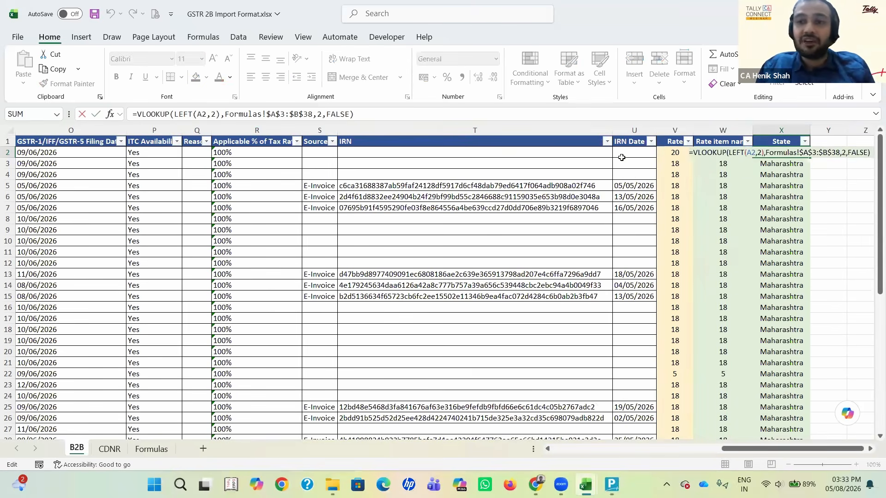
pyautogui.press('Left')
pyautogui.press('Left')
pyautogui.press('Left')
pyautogui.press('Left')
pyautogui.press('Left')
pyautogui.press('Left')
pyautogui.press('Left')
pyautogui.press('Left')
pyautogui.press('Left')
pyautogui.press('Left')
pyautogui.press('Left')
pyautogui.press('Left')
pyautogui.press('Left')
pyautogui.press('Left')
pyautogui.press('Left')
pyautogui.press('Left')
pyautogui.press('Left')
pyautogui.press('Left')
pyautogui.press('Left')
pyautogui.press('Left')
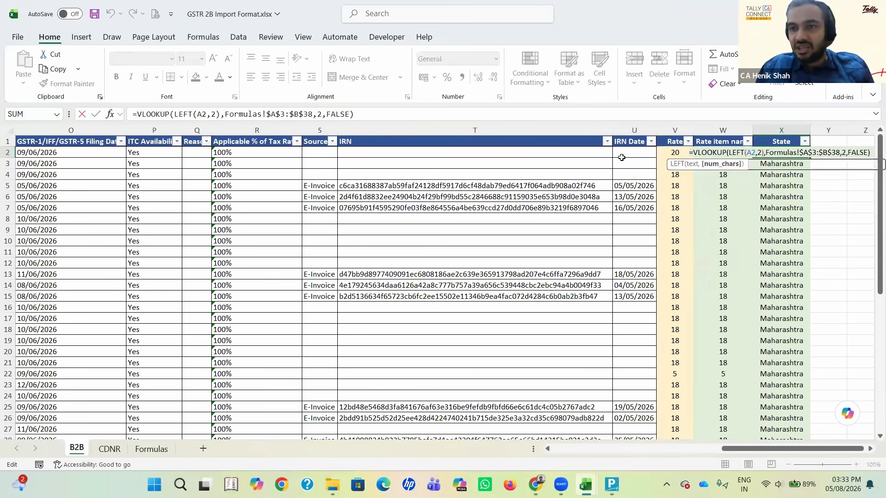
pyautogui.press('Left')
pyautogui.press('Left')
pyautogui.press('Left')
pyautogui.press('Left')
pyautogui.press('Left')
pyautogui.press('Left')
pyautogui.press('Left')
pyautogui.press('Left')
pyautogui.press('Left')
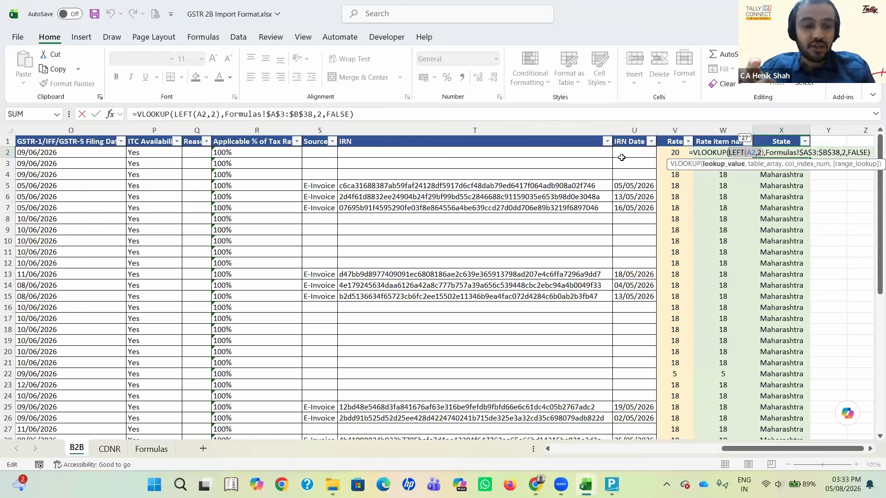
pyautogui.press('Escape')
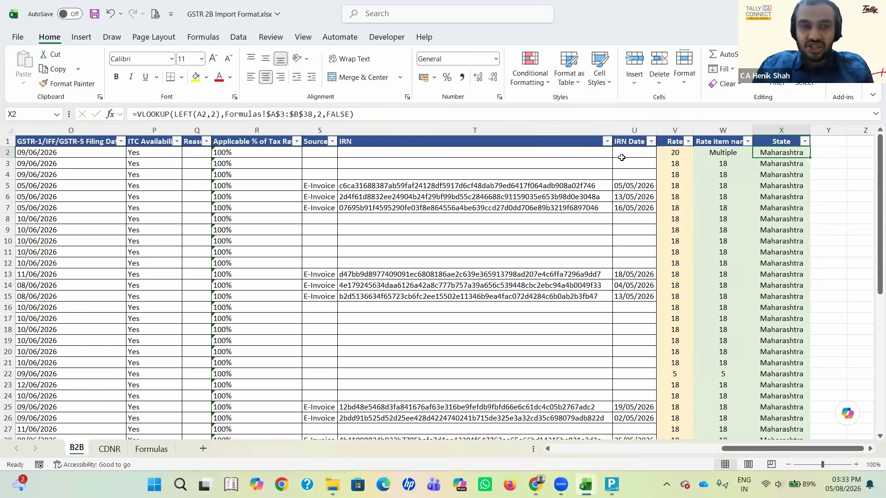
# Step: Check the state code table on the Formulas sheet and return to the State formula on the B2B sheet
pyautogui.hotkey('ctrl', 'pagedown')
pyautogui.hotkey('ctrl', 'pagedown')
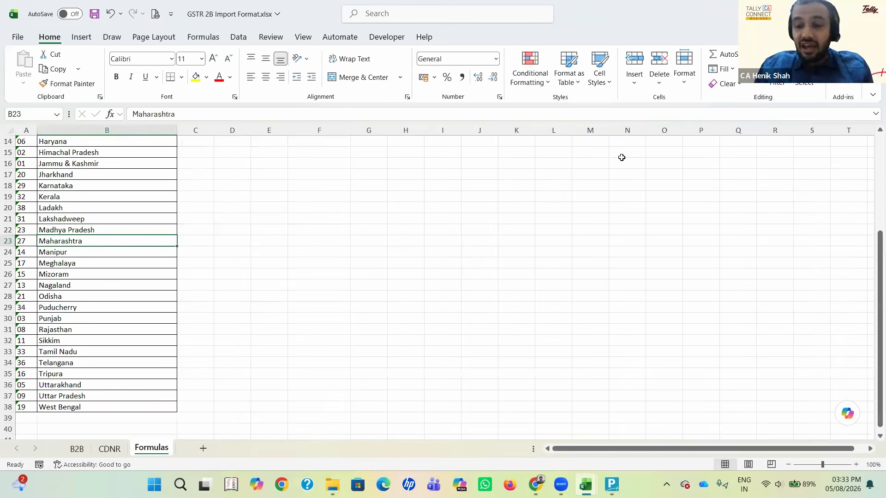
pyautogui.hotkey('ctrl', 'pageup')
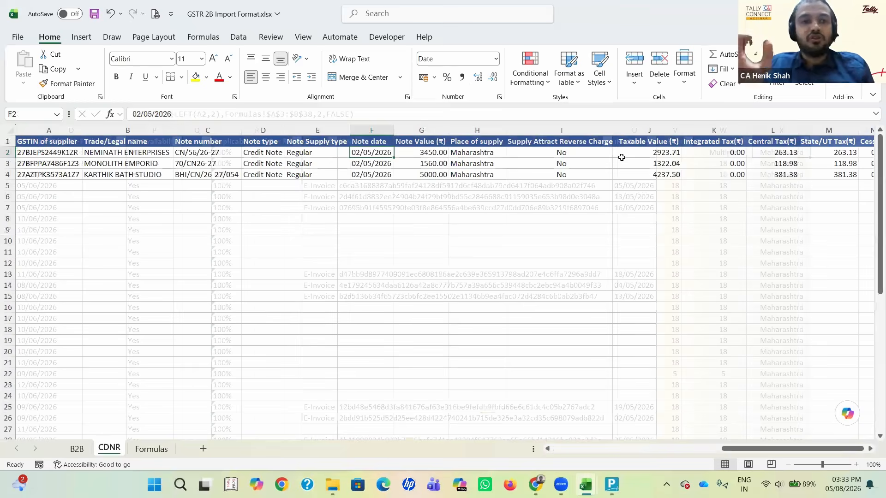
pyautogui.hotkey('ctrl', 'pageup')
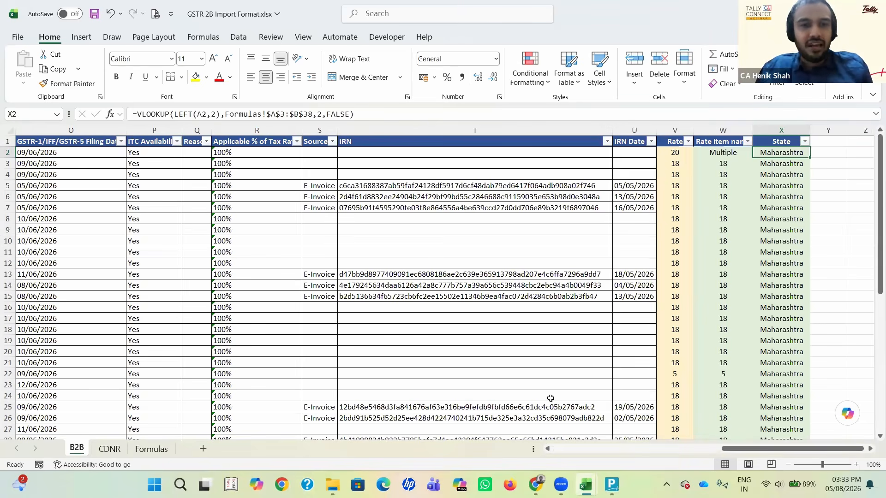
# Step: Switch to TallyPrime and load the company GSTR 2B Import
pyautogui.hotkey('alt', 'Tab')
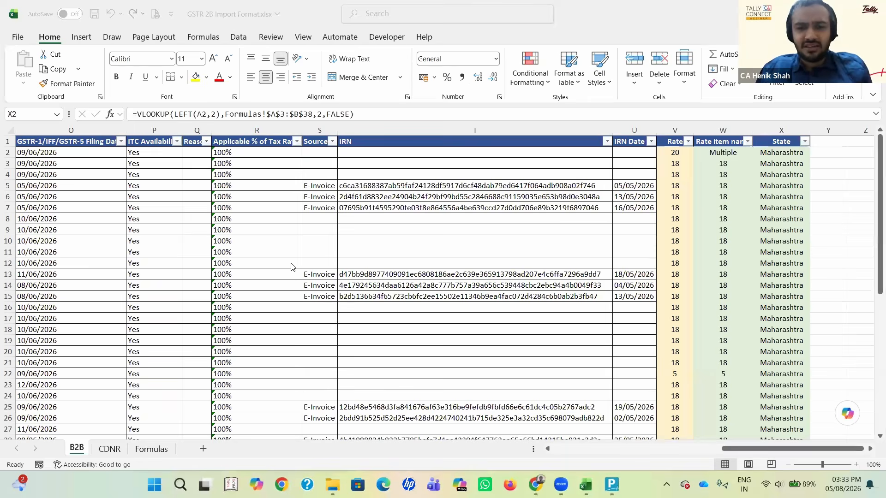
pyautogui.click(612, 484)
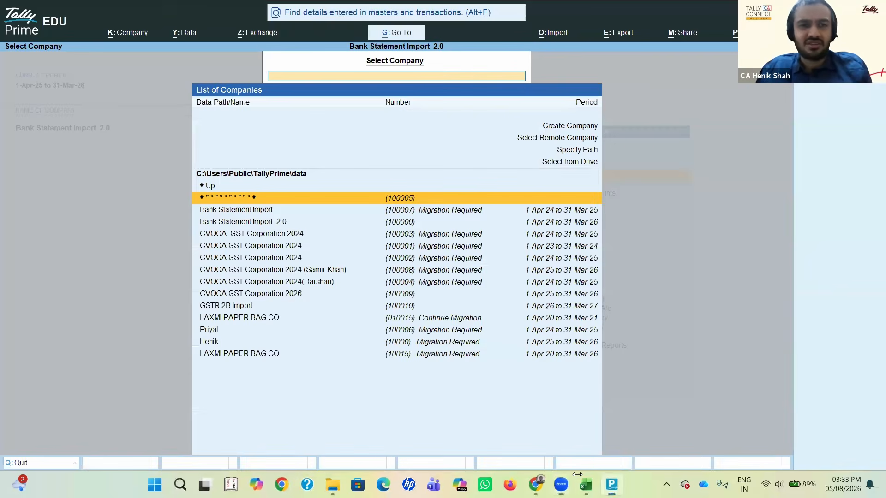
pyautogui.write('g')
pyautogui.press('Return')
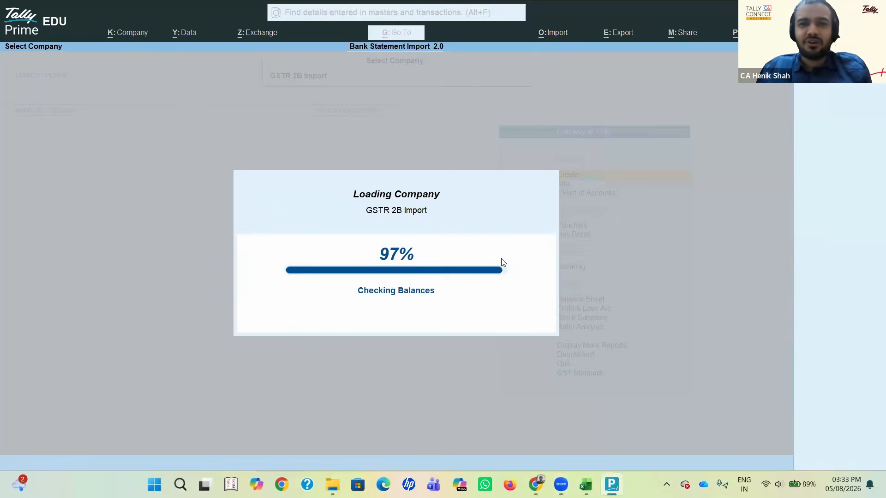
# Step: Open the party ledger grouped under Sundry Creditors for alteration
pyautogui.press('a')
pyautogui.press('Down')
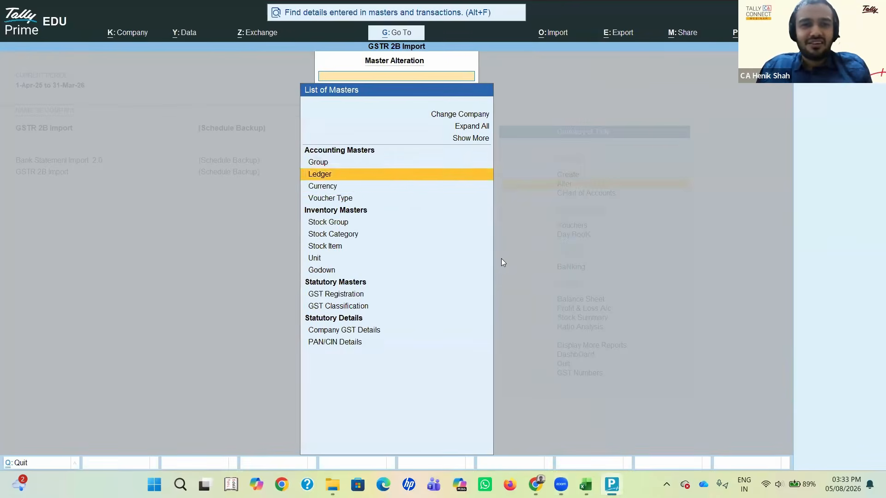
pyautogui.press('Return')
pyautogui.press('Down')
pyautogui.press('Down')
pyautogui.press('Return')
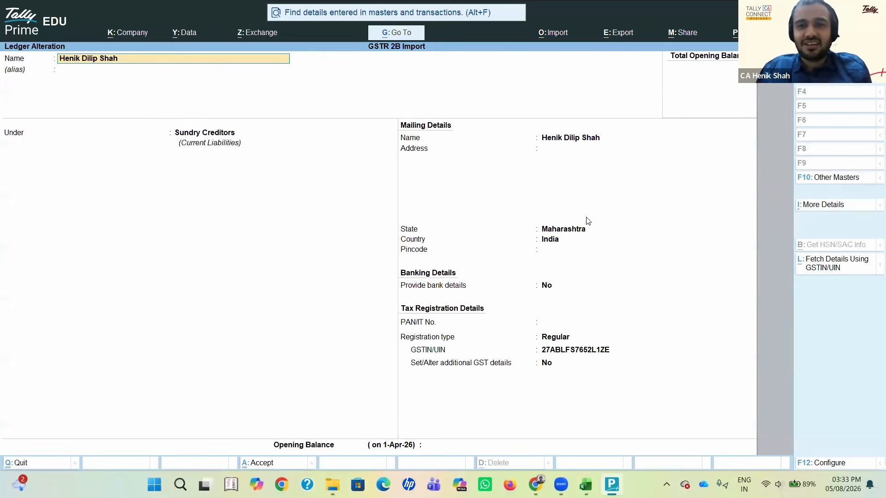
# Step: Change the State in the party ledger's mailing details to Madhya Pradesh
pyautogui.press('Return')
pyautogui.press('Return')
pyautogui.press('Return')
pyautogui.press('Return')
pyautogui.press('Return')
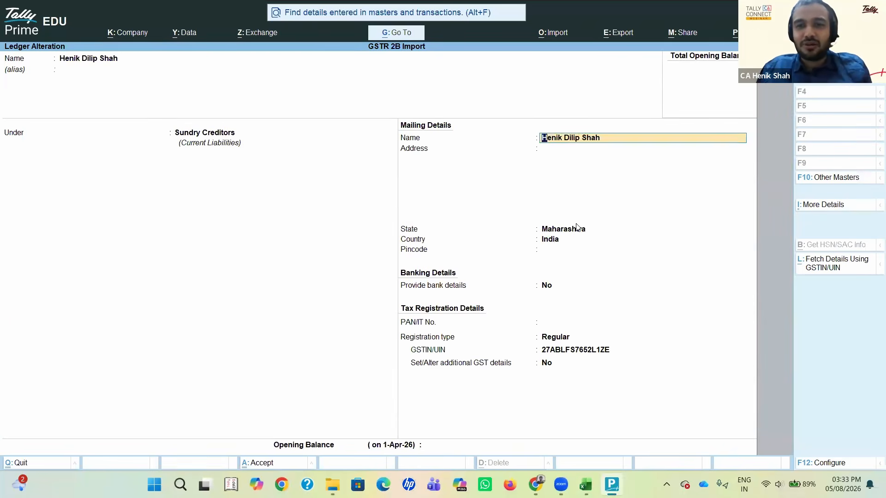
pyautogui.press('Up')
pyautogui.press('Return')
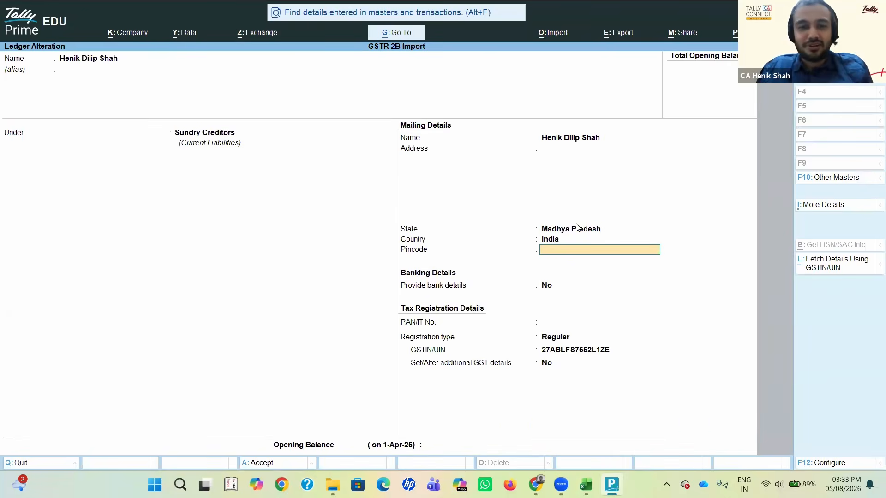
# Step: Set the party ledger's State back to Maharashtra and quit the ledger alteration without saving
pyautogui.press('BackSpace')
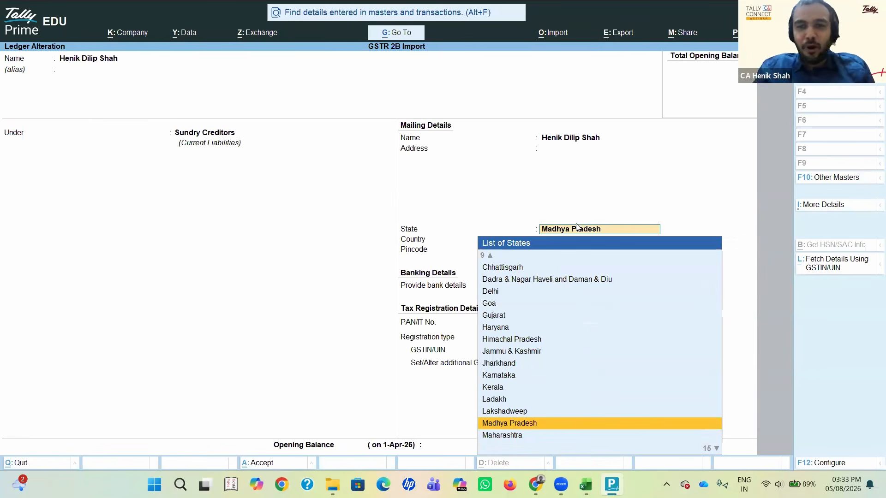
pyautogui.write('Mah')
pyautogui.press('Return')
pyautogui.press('Return')
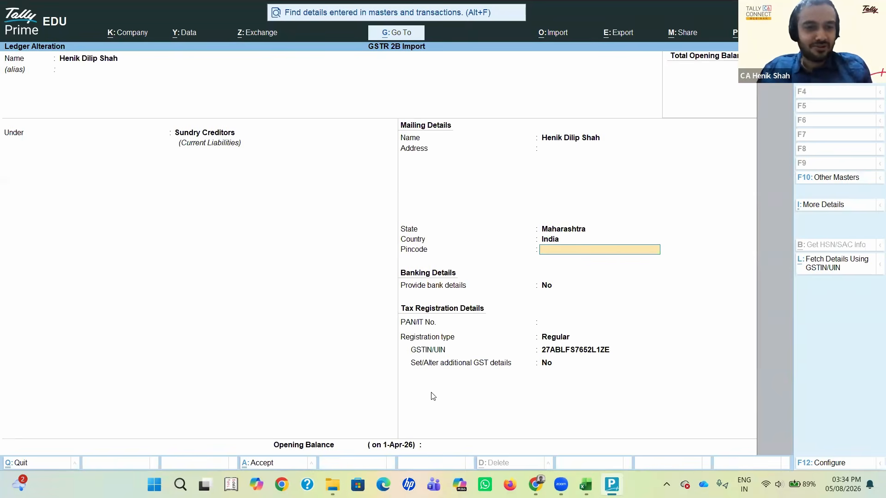
pyautogui.hotkey('alt', 'Tab')
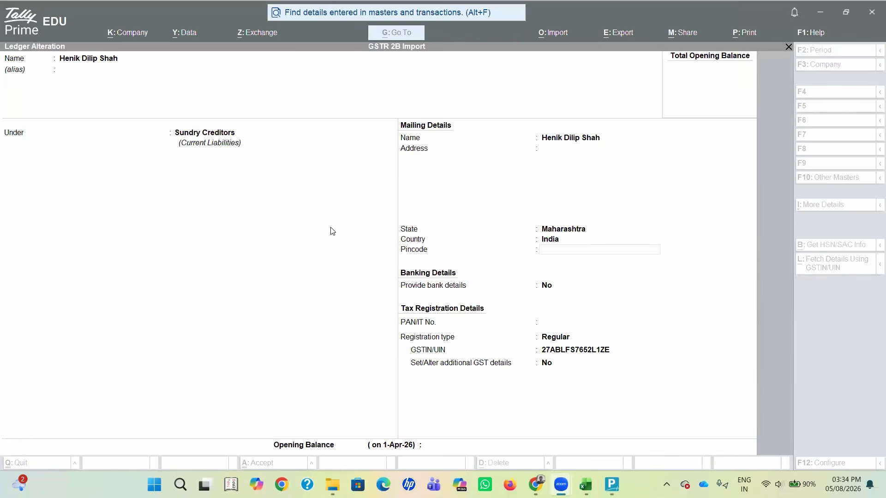
pyautogui.click(569, 17)
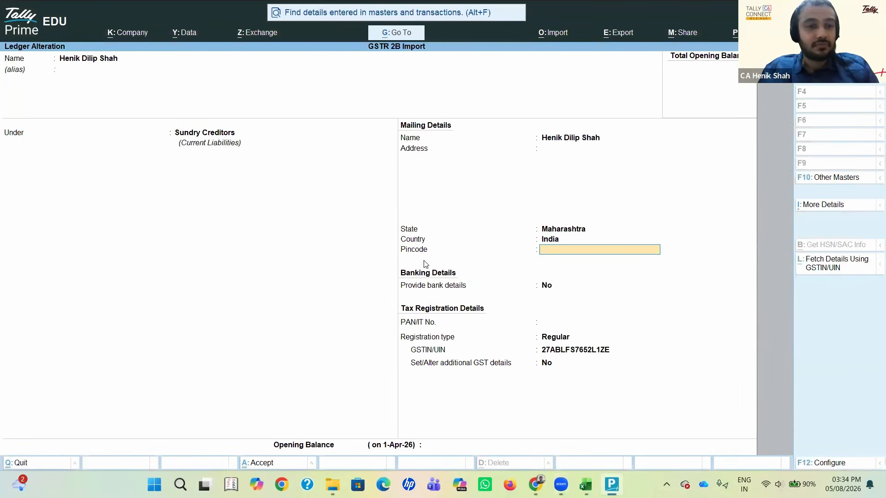
pyautogui.press('Escape')
pyautogui.press('y')
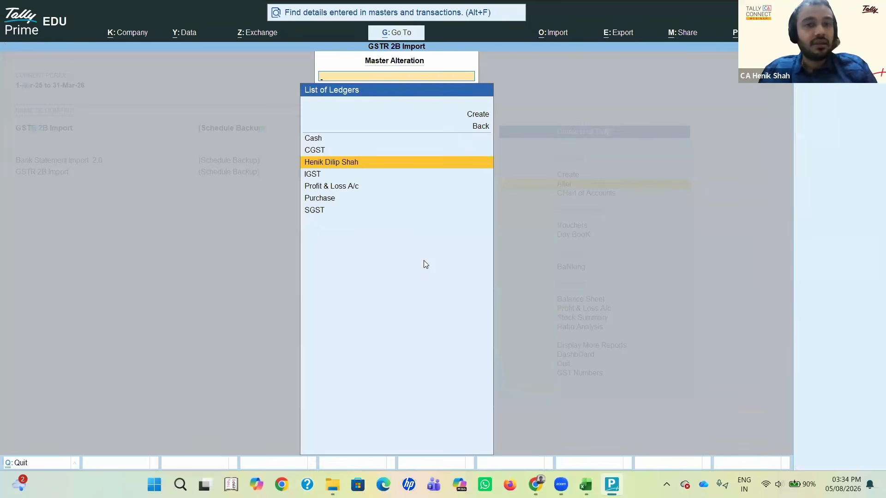
# Step: Switch back to the Excel workbook and compare the State formulas in column X from row 2 to row 5
pyautogui.hotkey('alt', 'Tab')
pyautogui.hotkey('alt', 'Tab')
pyautogui.hotkey('alt', 'Tab')
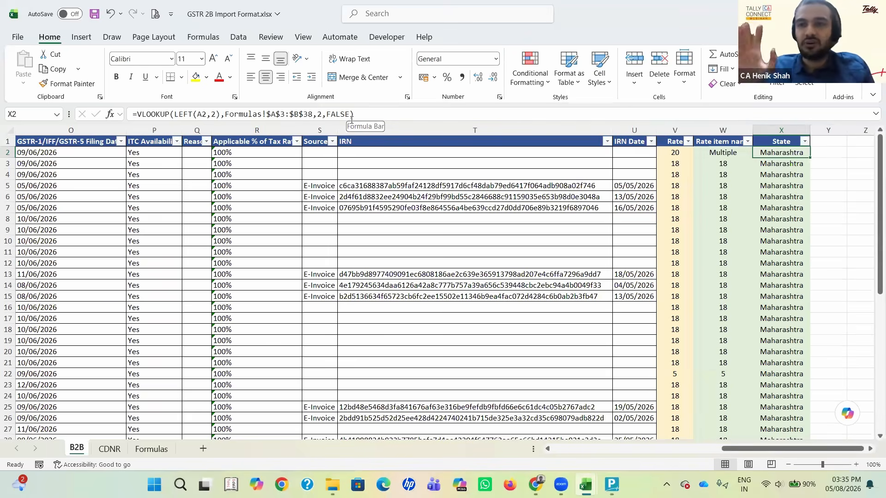
pyautogui.press('Down')
pyautogui.press('Down')
pyautogui.press('Down')
pyautogui.press('Down')
pyautogui.press('Down')
pyautogui.press('Up')
pyautogui.press('Up')
pyautogui.press('Up')
pyautogui.press('Up')
pyautogui.press('Up')
pyautogui.press('Up')
pyautogui.press('Down')
pyautogui.press('Down')
pyautogui.press('Down')
pyautogui.press('Down')
pyautogui.press('Down')
pyautogui.press('Down')
pyautogui.press('Down')
pyautogui.press('Down')
pyautogui.press('Down')
pyautogui.press('Down')
pyautogui.press('Down')
pyautogui.press('Down')
pyautogui.press('Down')
pyautogui.press('Down')
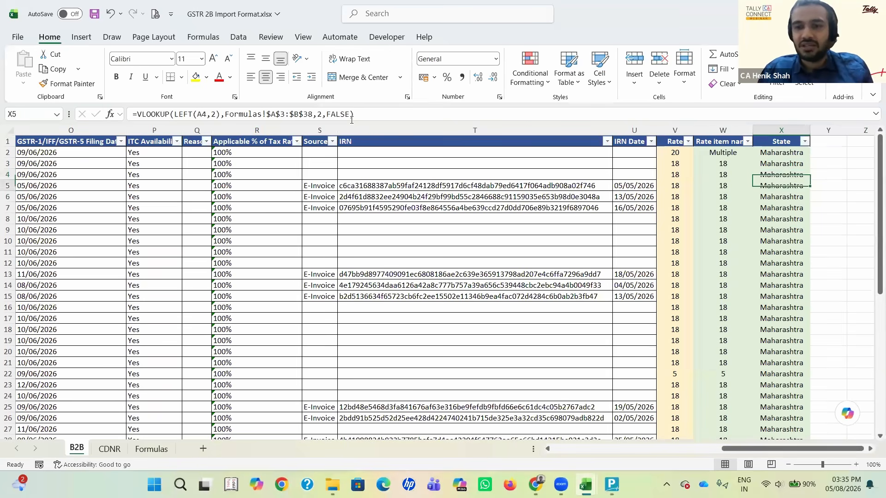
pyautogui.hotkey('alt', 'Tab')
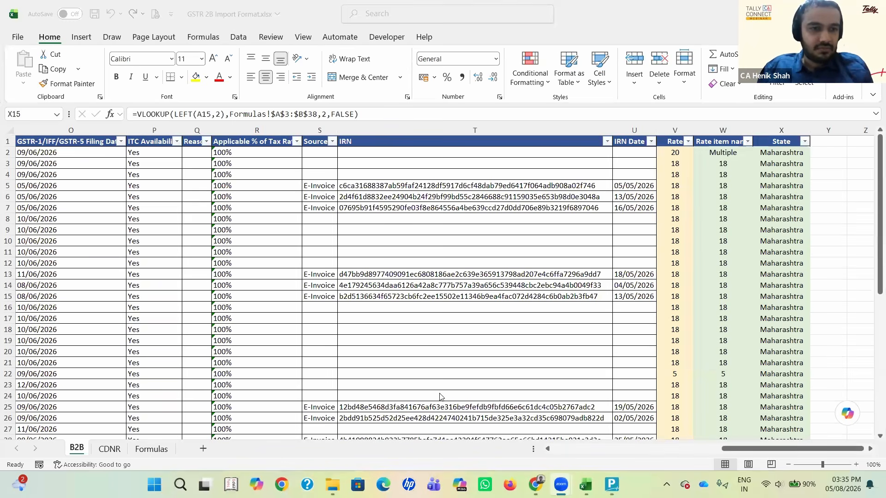
pyautogui.click(402, 194)
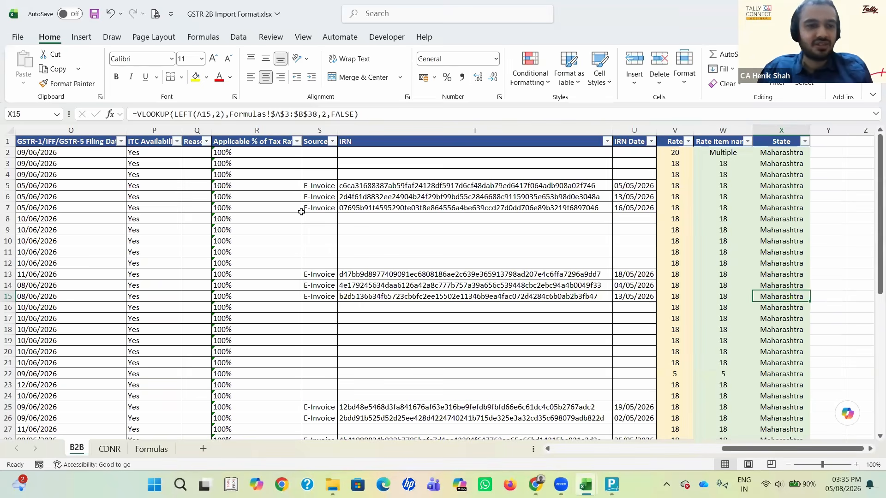
pyautogui.click(301, 212)
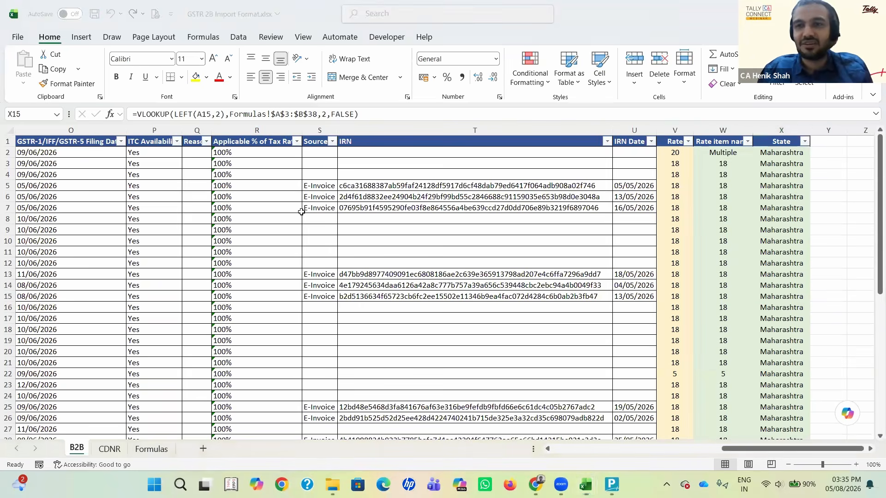
# Step: Go back across the B2B sheet to the first supplier's GSTIN in cell A2
pyautogui.click(621, 195)
pyautogui.click(621, 194)
pyautogui.press('Left')
pyautogui.press('Left')
pyautogui.press('Left')
pyautogui.press('Left')
pyautogui.press('Left')
pyautogui.press('Left')
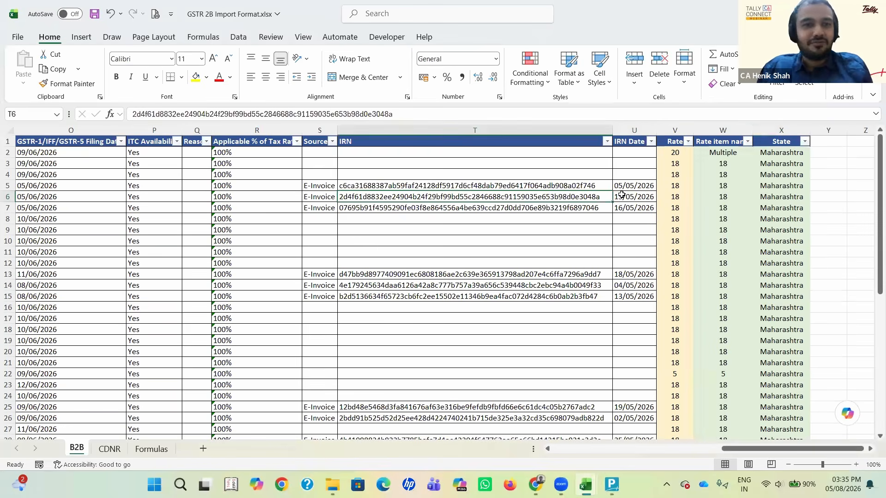
pyautogui.press('Left')
pyautogui.press('Left')
pyautogui.press('Left')
pyautogui.press('Left')
pyautogui.press('Left')
pyautogui.press('Left')
pyautogui.press('Left')
pyautogui.press('Left')
pyautogui.press('Left')
pyautogui.press('Left')
pyautogui.press('Left')
pyautogui.press('Left')
pyautogui.press('Left')
pyautogui.press('Left')
pyautogui.press('Up')
pyautogui.press('Up')
pyautogui.press('Up')
pyautogui.press('Up')
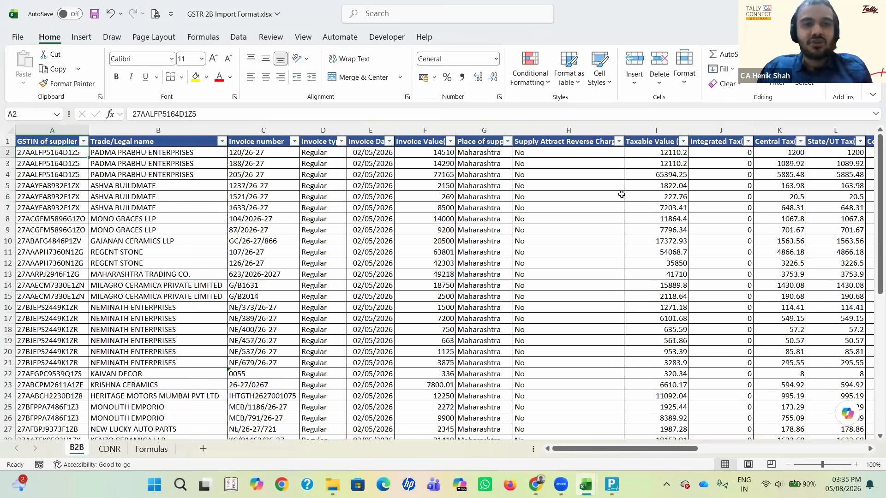
# Step: Go along the B2B invoice columns to the State column and end on its header in X1
pyautogui.press('Right')
pyautogui.press('Right')
pyautogui.press('Right')
pyautogui.press('Right')
pyautogui.press('Right')
pyautogui.press('Right')
pyautogui.press('Right')
pyautogui.press('Right')
pyautogui.press('Right')
pyautogui.press('Right')
pyautogui.press('Right')
pyautogui.press('Right')
pyautogui.press('Right')
pyautogui.press('Right')
pyautogui.press('Right')
pyautogui.press('Right')
pyautogui.press('Right')
pyautogui.press('Right')
pyautogui.press('Right')
pyautogui.press('Right')
pyautogui.press('Right')
pyautogui.press('Right')
pyautogui.press('Right')
pyautogui.press('Down')
pyautogui.press('Down')
pyautogui.press('Up')
pyautogui.press('Up')
pyautogui.press('Up')
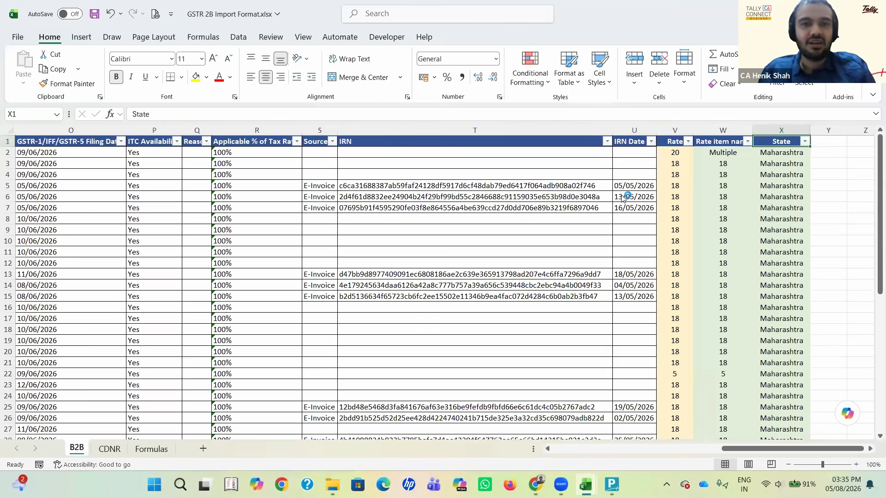
# Step: Switch to TallyPrime, reopen the party ledger and go through its group, mailing and tax registration fields up to GSTIN/UIN
pyautogui.hotkey('alt', 'Tab')
pyautogui.hotkey('alt', 'Tab')
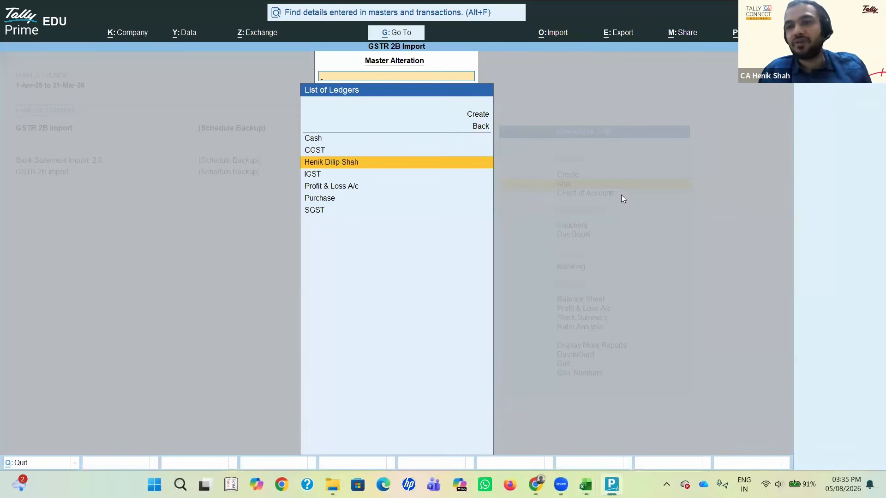
pyautogui.press('Return')
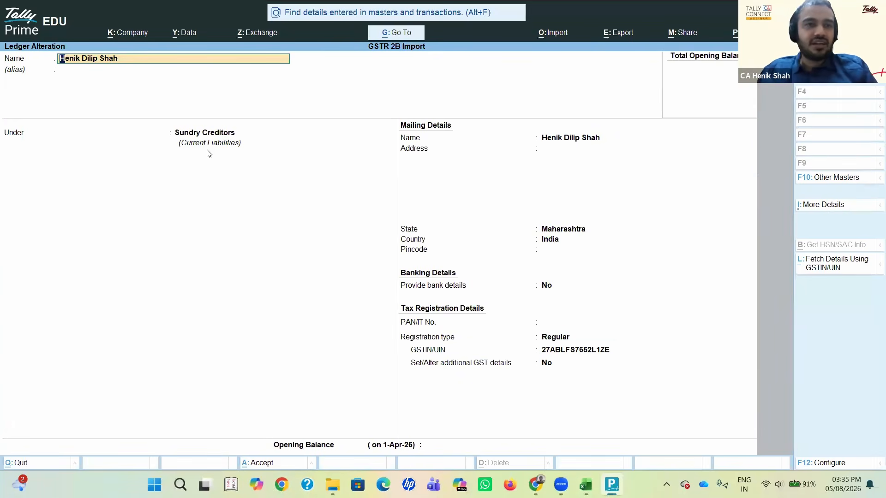
pyautogui.press('Return')
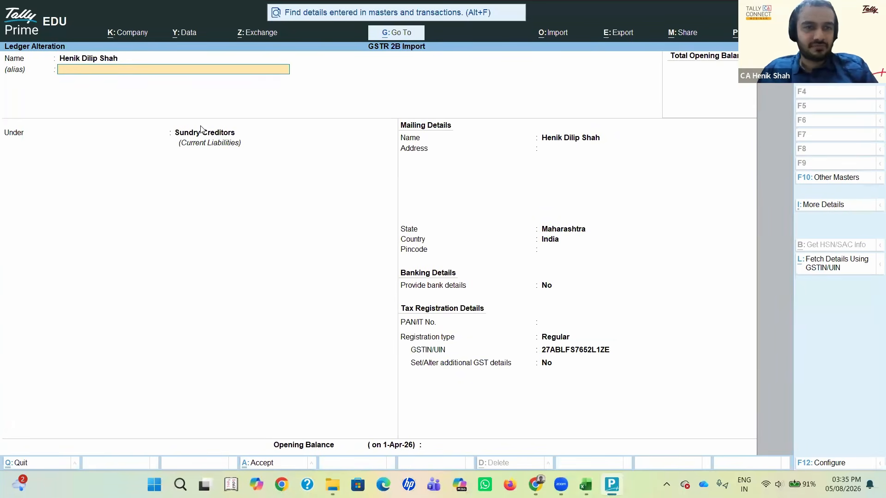
pyautogui.press('Return')
pyautogui.press('Return')
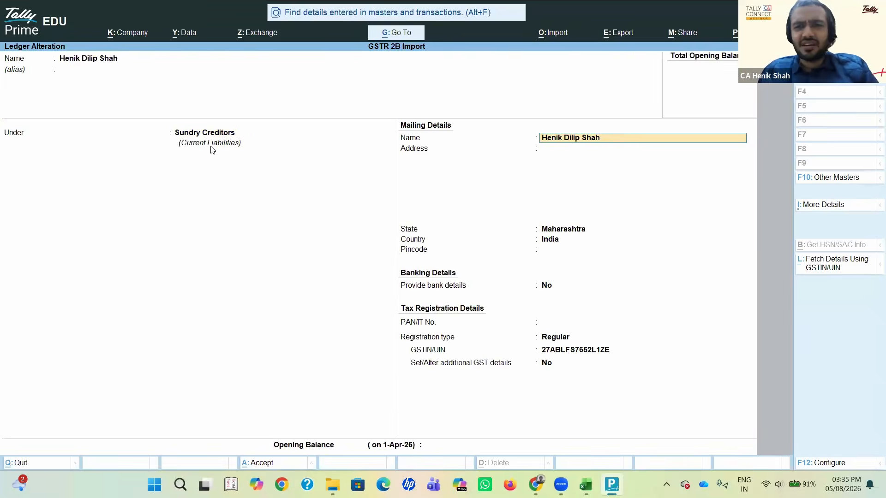
pyautogui.press('Return')
pyautogui.press('Return')
pyautogui.press('Return')
pyautogui.press('Return')
pyautogui.press('Return')
pyautogui.press('Return')
pyautogui.press('Return')
pyautogui.press('Return')
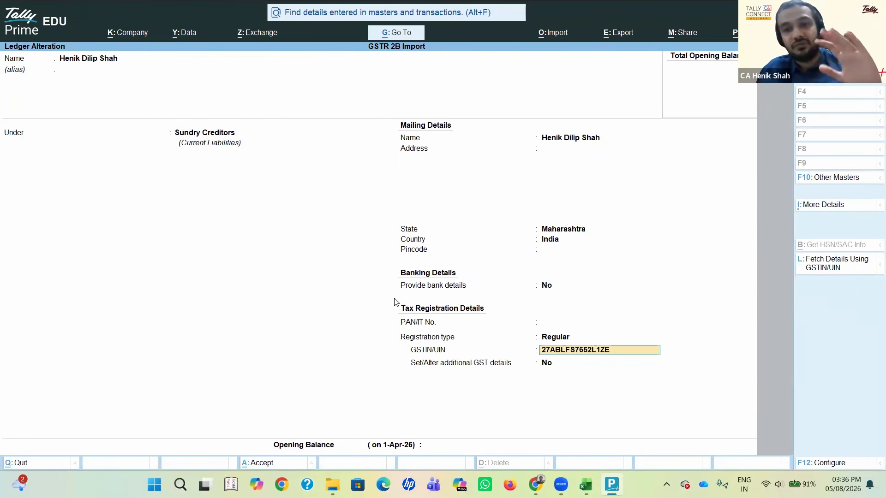
# Step: Accept the party ledger and return to the Gateway of Tally
pyautogui.hotkey('ctrl', 'a')
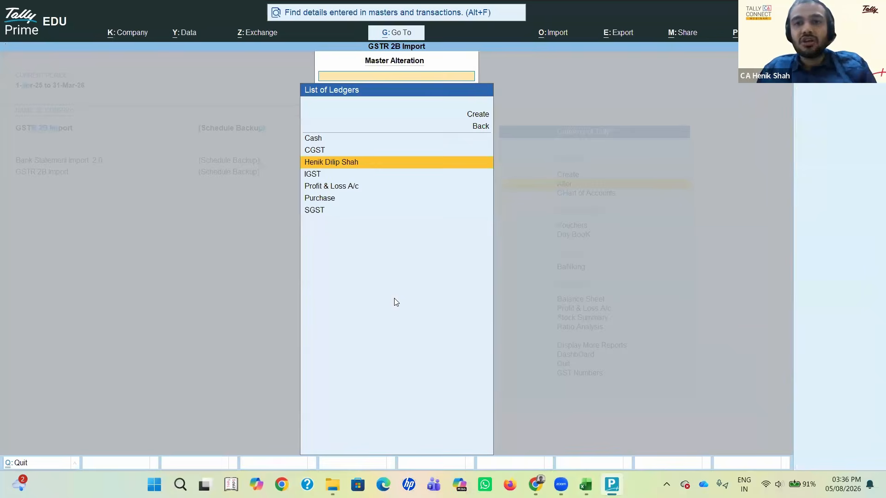
pyautogui.press('BackSpace')
pyautogui.press('Escape')
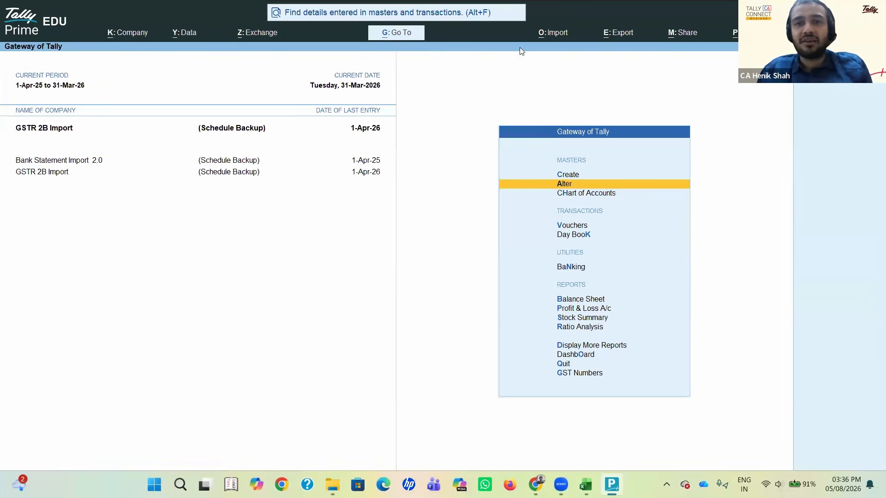
pyautogui.click(567, 42)
pyautogui.press('Down')
pyautogui.press('Down')
pyautogui.press('Down')
pyautogui.press('Down')
pyautogui.press('Down')
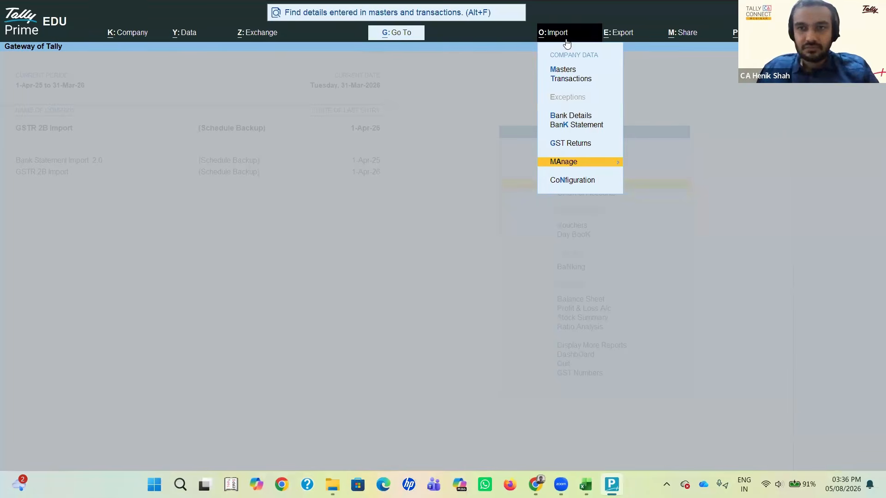
pyautogui.press('Return')
pyautogui.press('Return')
pyautogui.press('Down')
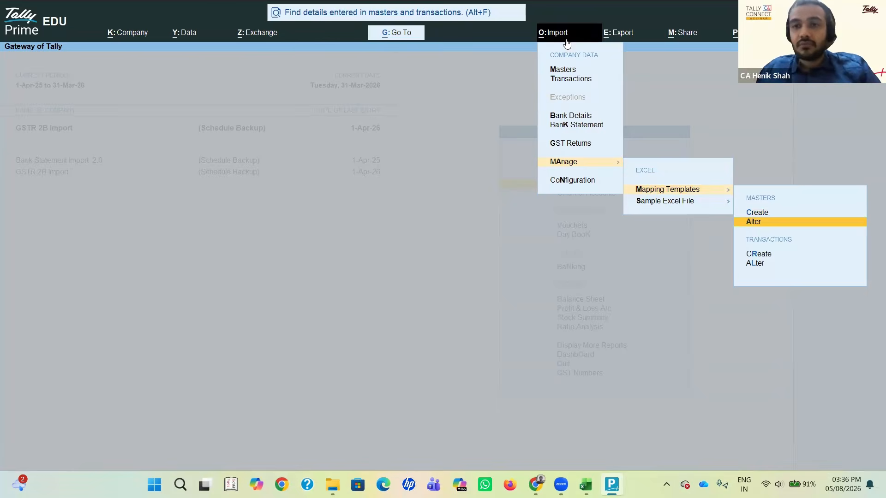
pyautogui.press('Return')
pyautogui.press('Down')
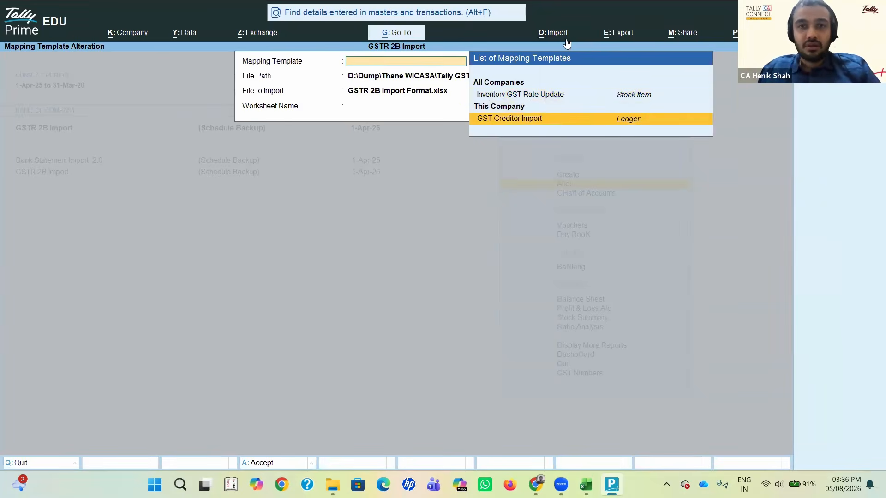
pyautogui.press('Return')
pyautogui.press('BackSpace')
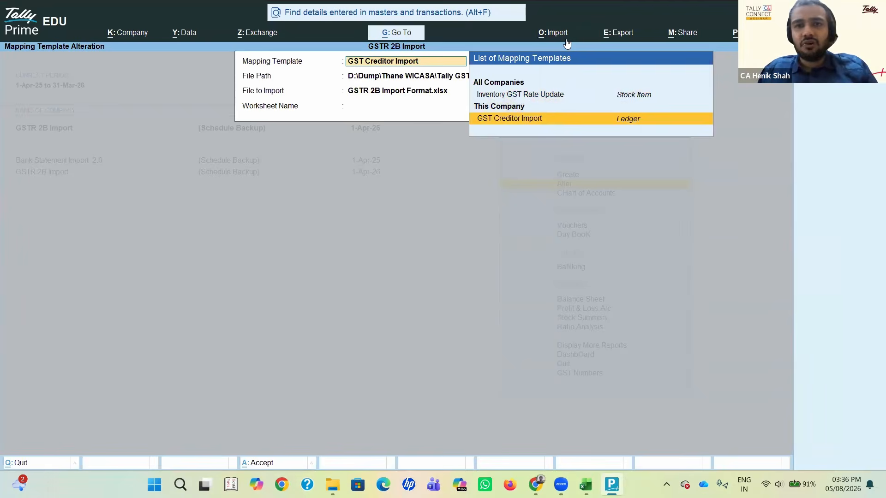
pyautogui.press('Escape')
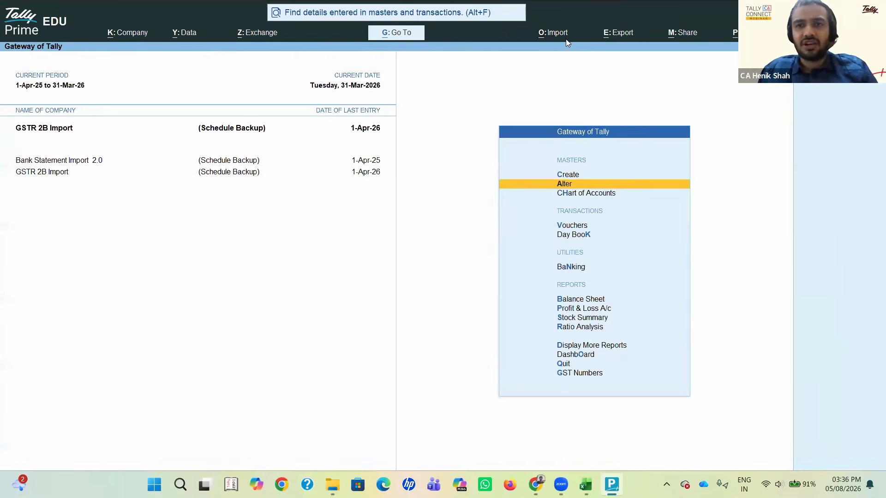
# Step: Open the GST Creditor Import masters mapping template for alteration with the B2B worksheet, and return to the Gateway of Tally
pyautogui.hotkey('alt', 'o')
pyautogui.press('Down')
pyautogui.press('Down')
pyautogui.press('Down')
pyautogui.press('Down')
pyautogui.press('Down')
pyautogui.press('Return')
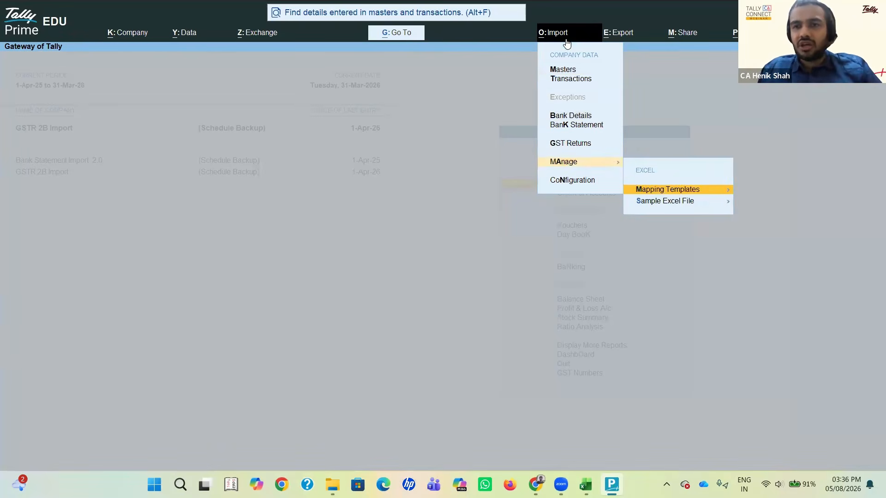
pyautogui.press('Return')
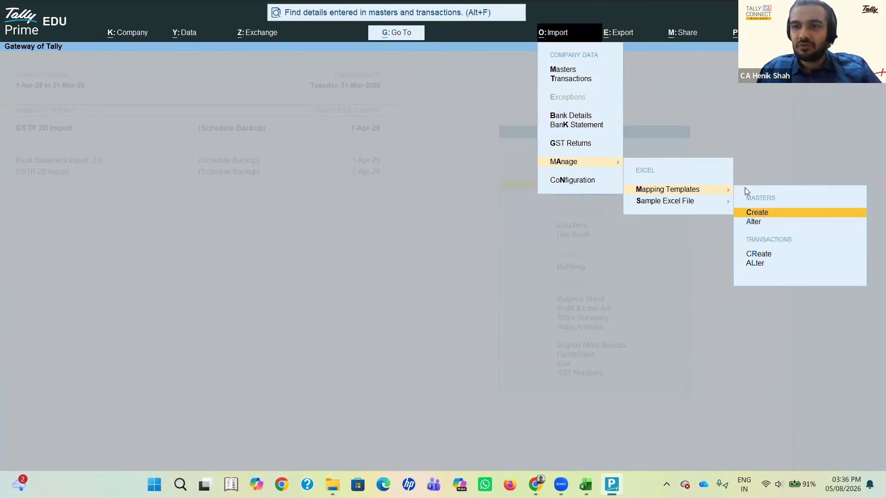
pyautogui.press('Down')
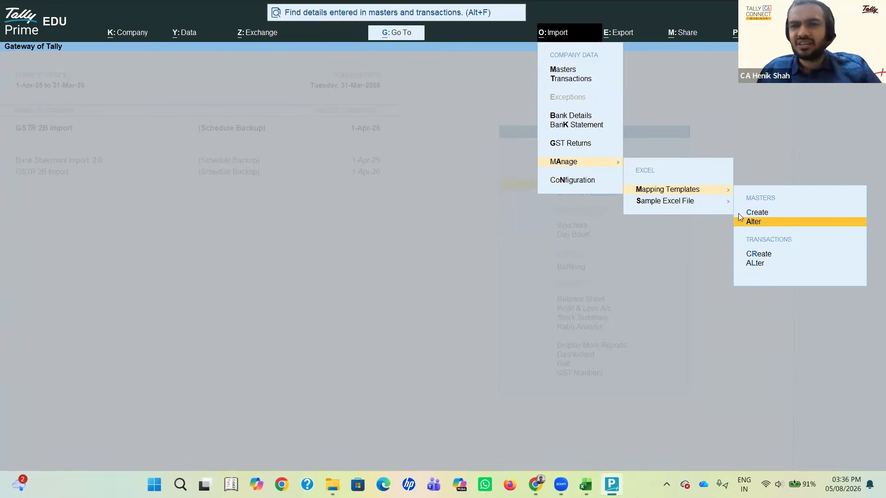
pyautogui.press('Return')
pyautogui.press('Down')
pyautogui.press('Return')
pyautogui.press('Return')
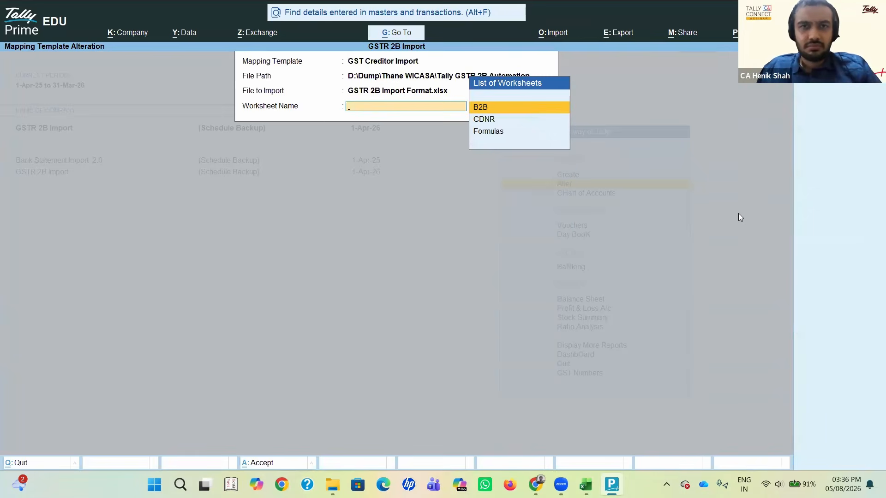
pyautogui.press('Return')
pyautogui.press('Return')
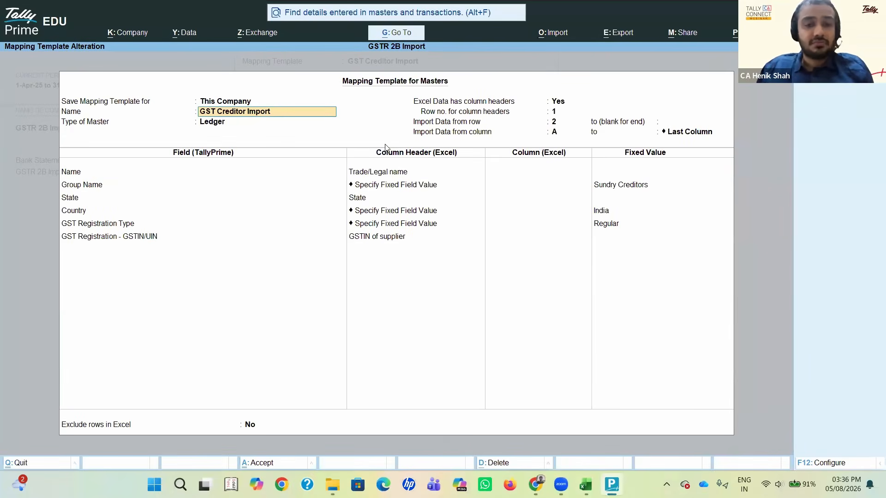
pyautogui.press('Up')
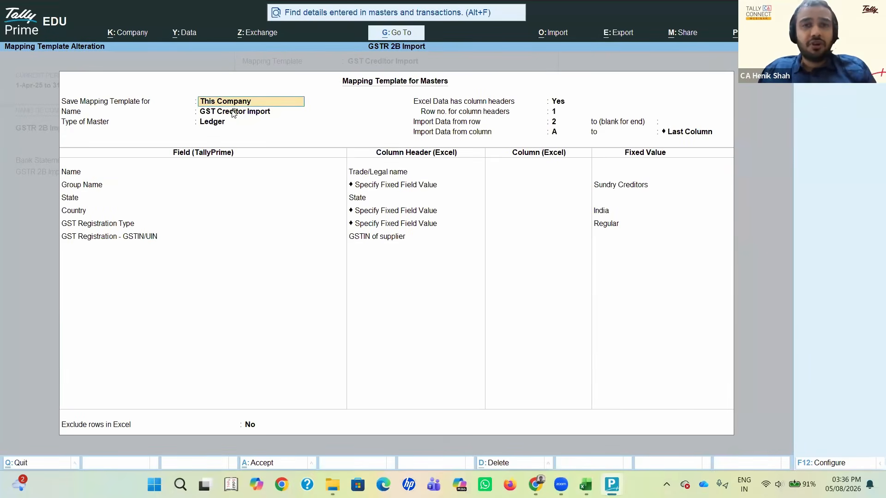
# Step: Start altering a masters mapping template for Excel import and choose GST Creditor Import
pyautogui.click(555, 34)
pyautogui.press('Down')
pyautogui.press('Down')
pyautogui.press('Down')
pyautogui.press('Down')
pyautogui.press('Down')
pyautogui.press('Return')
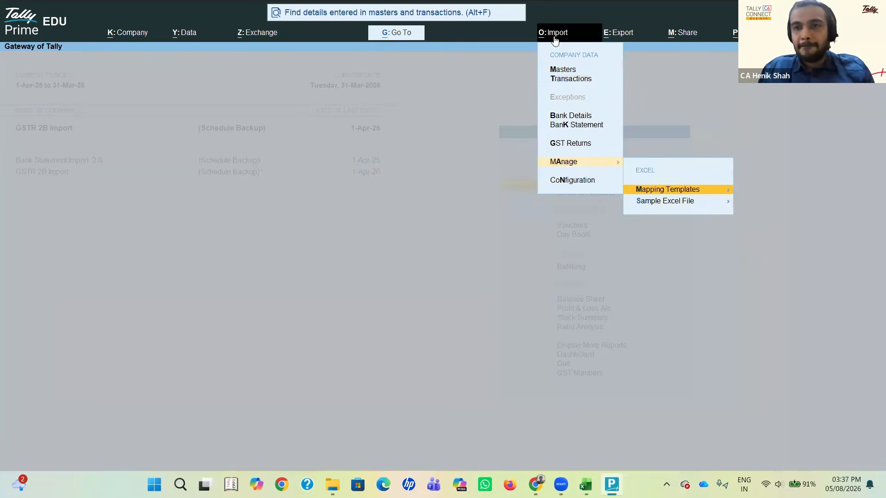
pyautogui.press('Return')
pyautogui.press('Down')
pyautogui.press('Return')
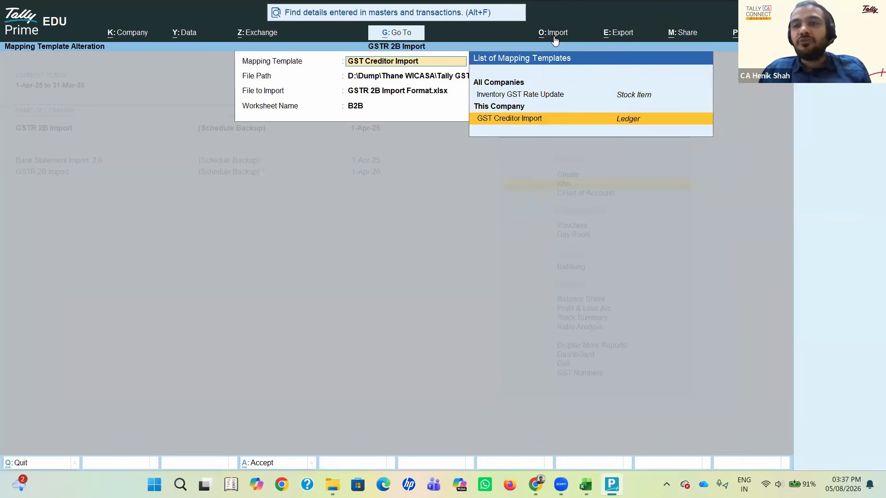
pyautogui.press('Return')
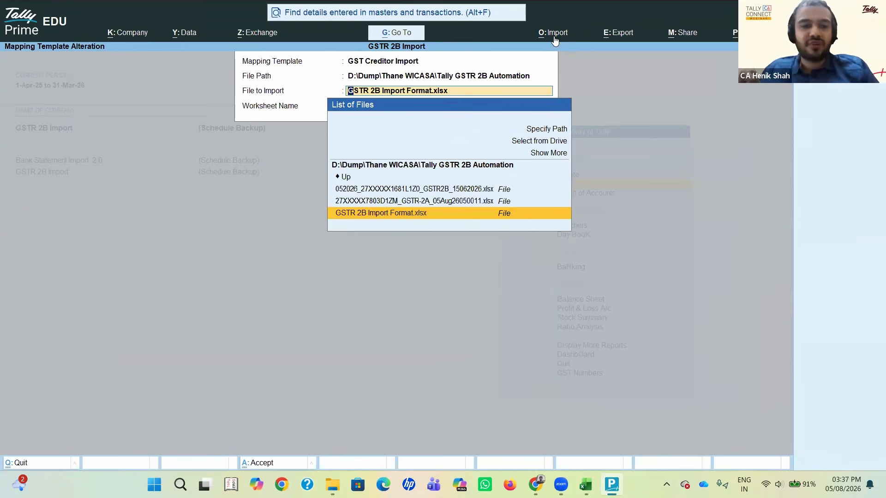
# Step: Switch to File Explorer to view the Tally GSTR 2B Automation folder and return to TallyPrime
pyautogui.hotkey('alt', 'Tab')
pyautogui.hotkey('alt', 'Tab')
pyautogui.hotkey('alt', 'Tab')
pyautogui.hotkey('alt', 'Tab')
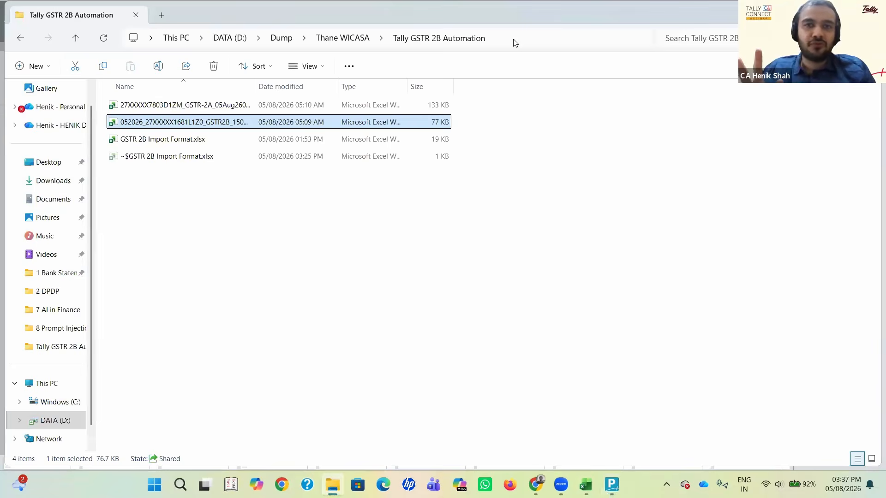
pyautogui.hotkey('alt', 'Tab')
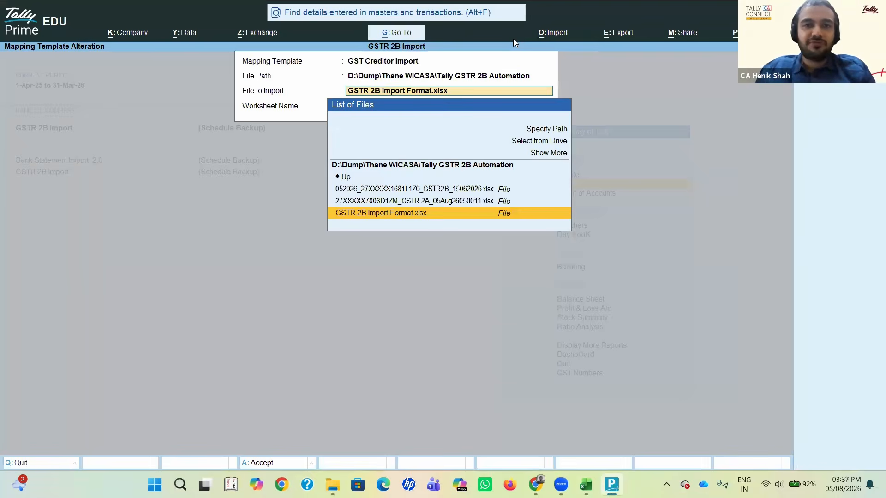
# Step: Choose GSTR 2B Import Format.xlsx and its B2B worksheet, and open the mapping template for masters
pyautogui.press('BackSpace')
pyautogui.press('Return')
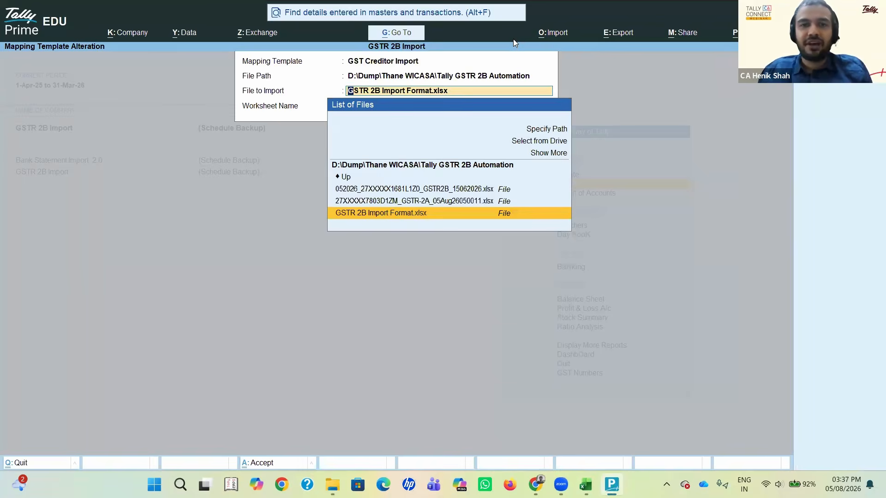
pyautogui.press('Return')
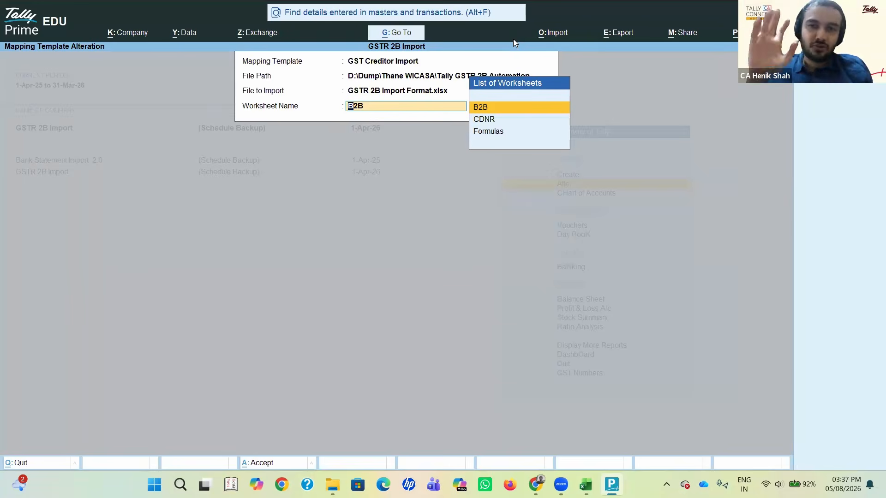
pyautogui.press('Return')
pyautogui.press('Return')
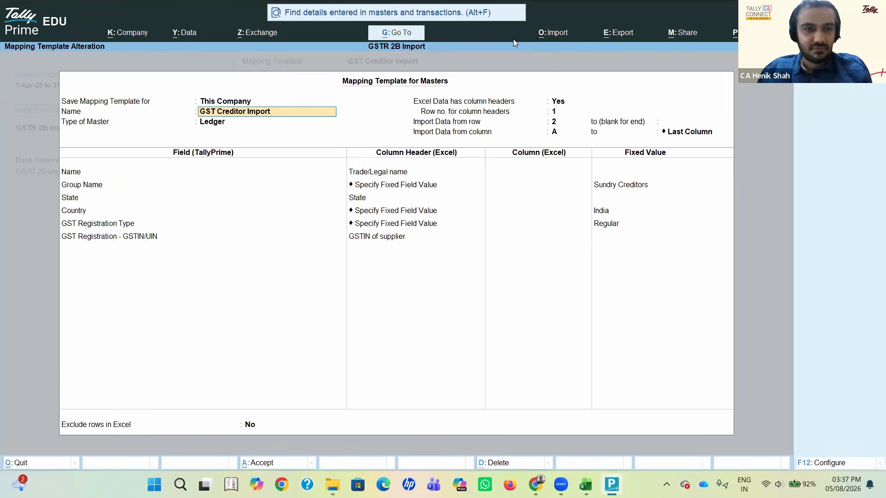
pyautogui.click(250, 399)
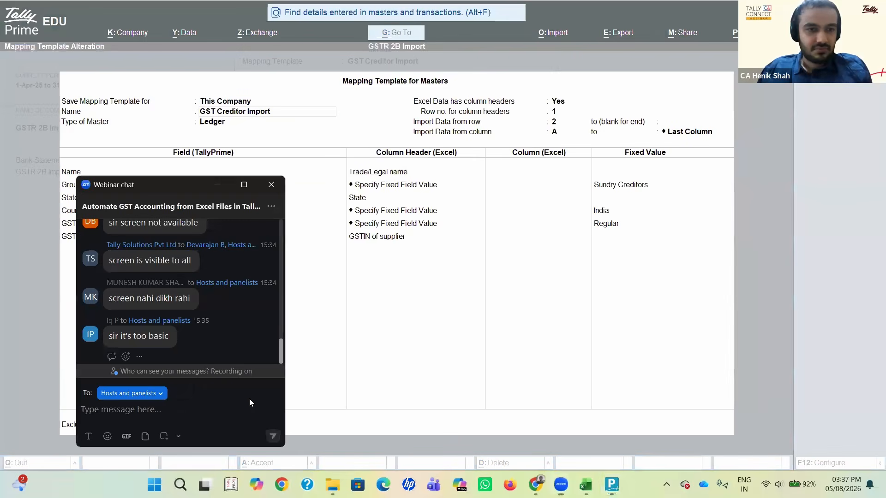
pyautogui.press('Escape')
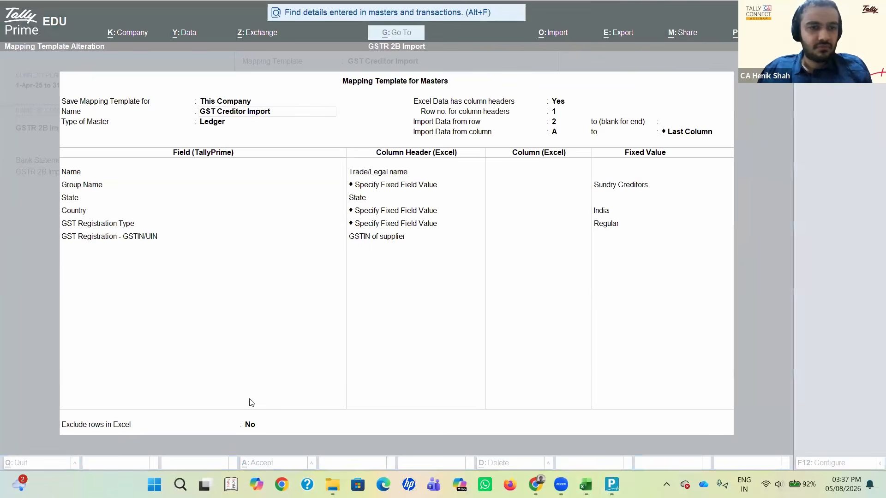
# Step: Go through the template's company scope, name and master type, and look at the fields available for the Name row
pyautogui.click(374, 106)
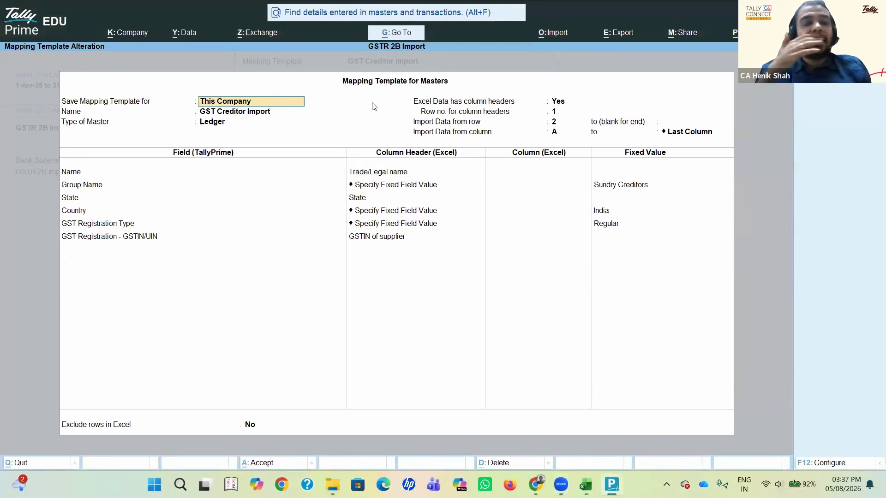
pyautogui.press('Return')
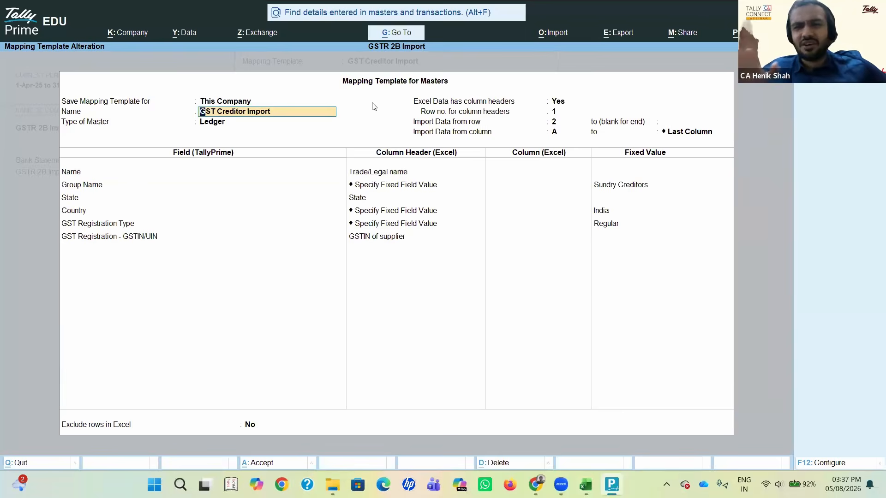
pyautogui.press('Return')
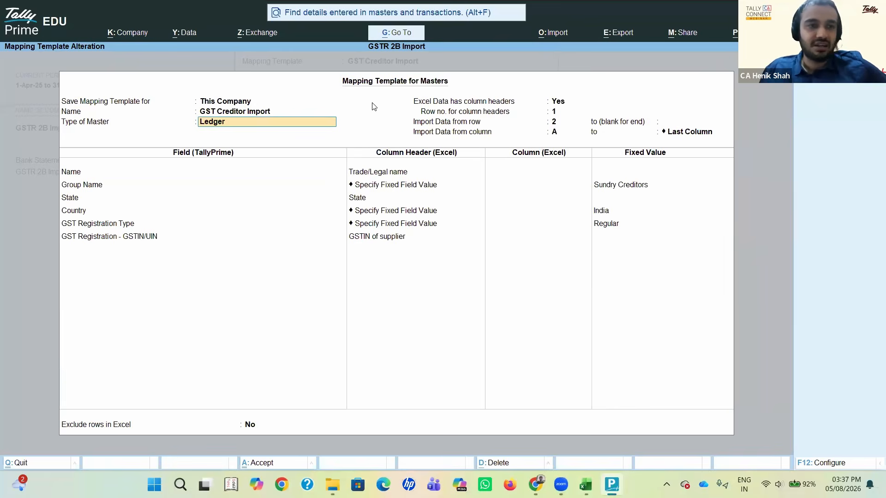
pyautogui.press('Return')
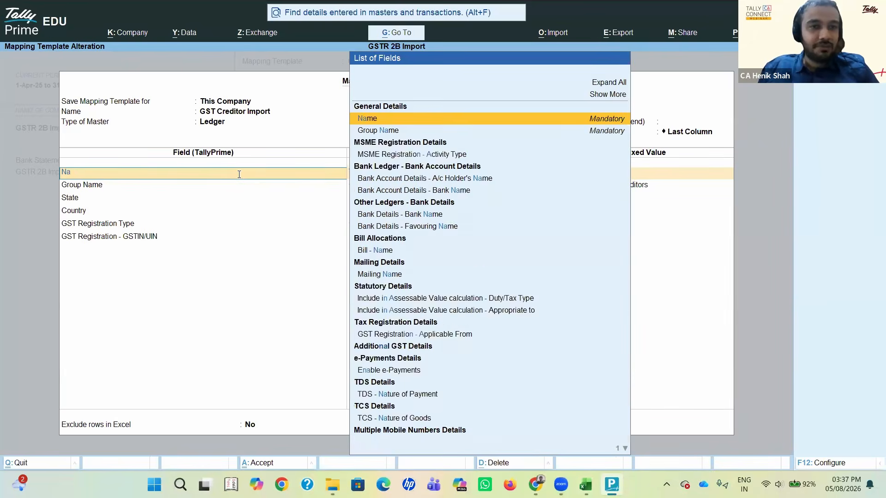
pyautogui.press('Return')
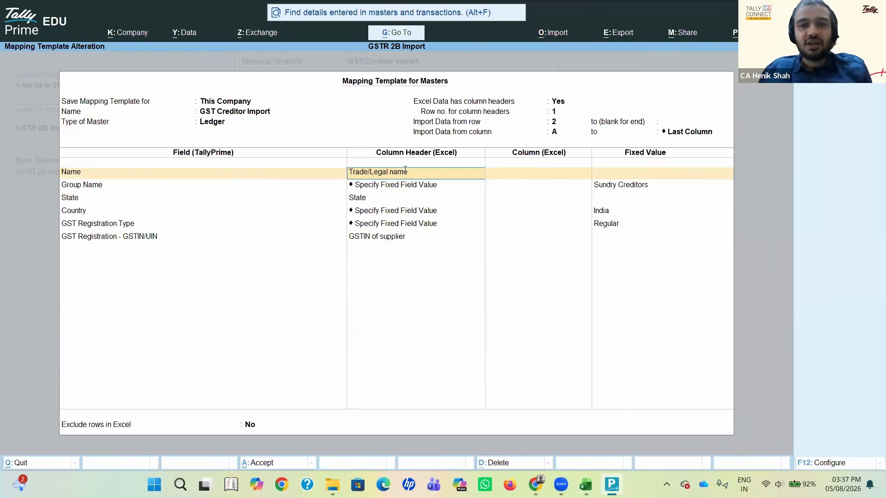
pyautogui.click(243, 170)
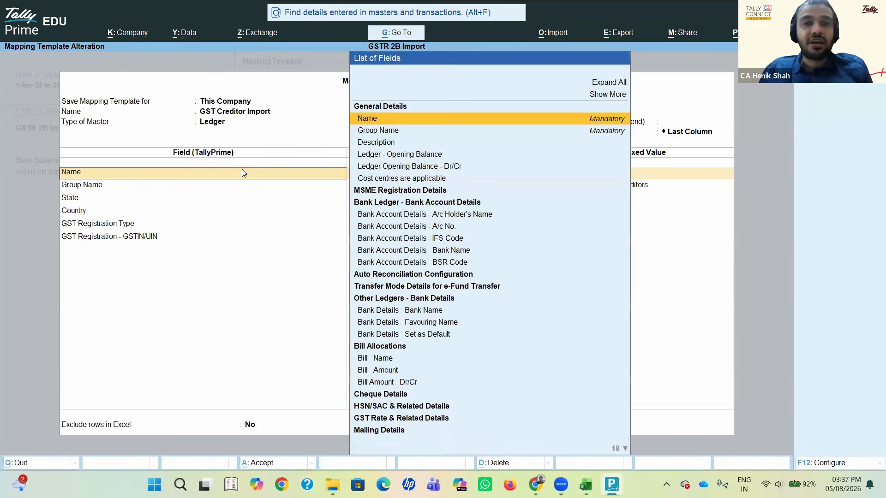
pyautogui.press('Return')
# Step: Switch to Excel, examine the Trade/Legal name header and column B on the B2B sheet, and return to TallyPrime
pyautogui.hotkey('alt', 'Tab')
pyautogui.hotkey('alt', 'Tab')
pyautogui.hotkey('alt', 'Tab')
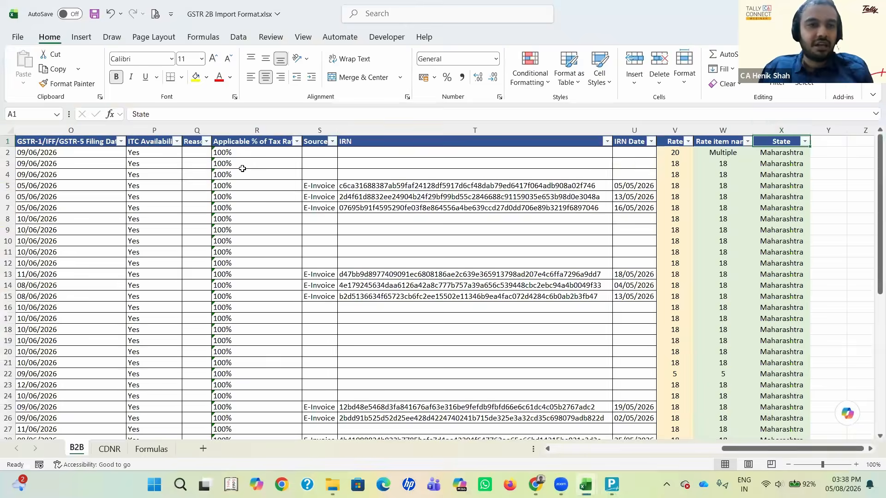
pyautogui.hscroll(-10, 243, 168)
pyautogui.click(130, 141)
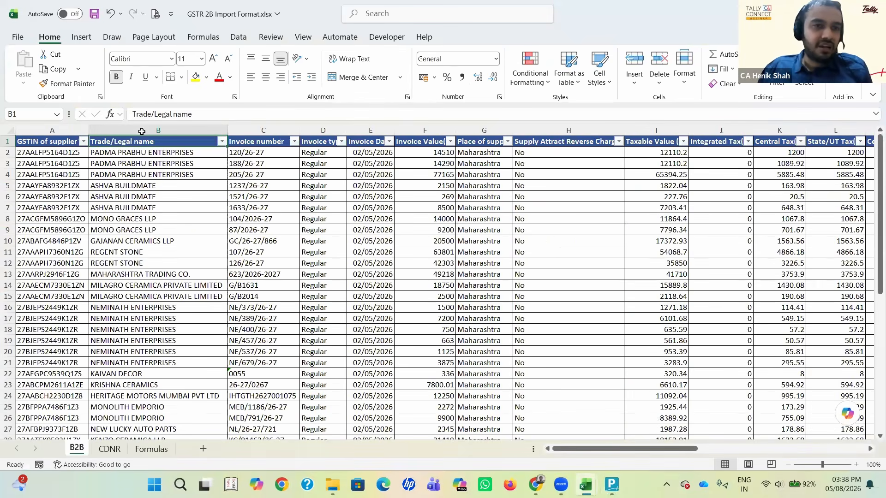
pyautogui.click(111, 142)
pyautogui.moveTo(201, 116); pyautogui.dragTo(124, 119)
pyautogui.press('Escape')
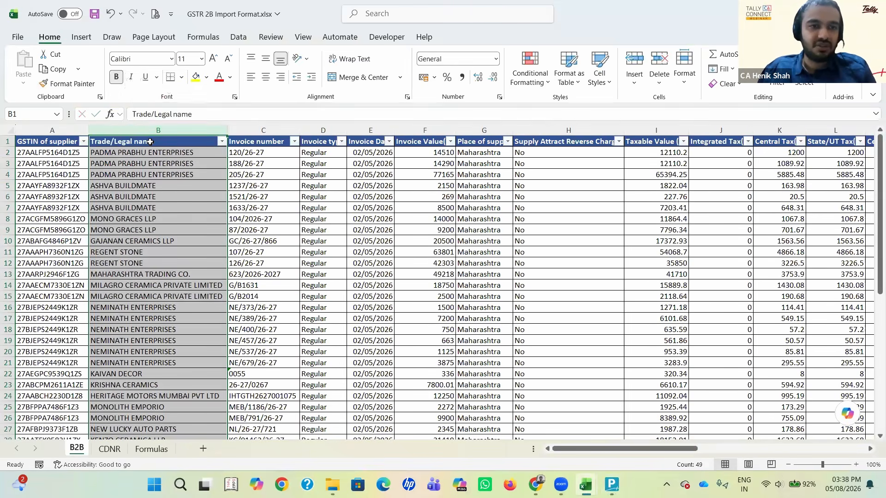
pyautogui.hotkey('alt', 'Tab')
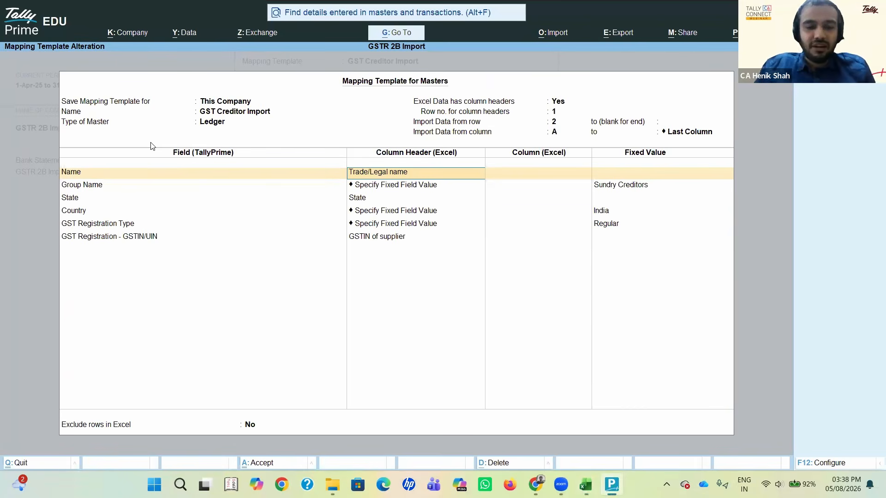
# Step: Map the ledger Name field to the Trade/Legal name column header
pyautogui.write('Trade/Lega')
pyautogui.press('BackSpace')
pyautogui.press('BackSpace')
pyautogui.press('BackSpace')
pyautogui.press('BackSpace')
pyautogui.press('BackSpace')
pyautogui.press('BackSpace')
pyautogui.press('BackSpace')
pyautogui.press('BackSpace')
pyautogui.press('BackSpace')
pyautogui.press('BackSpace')
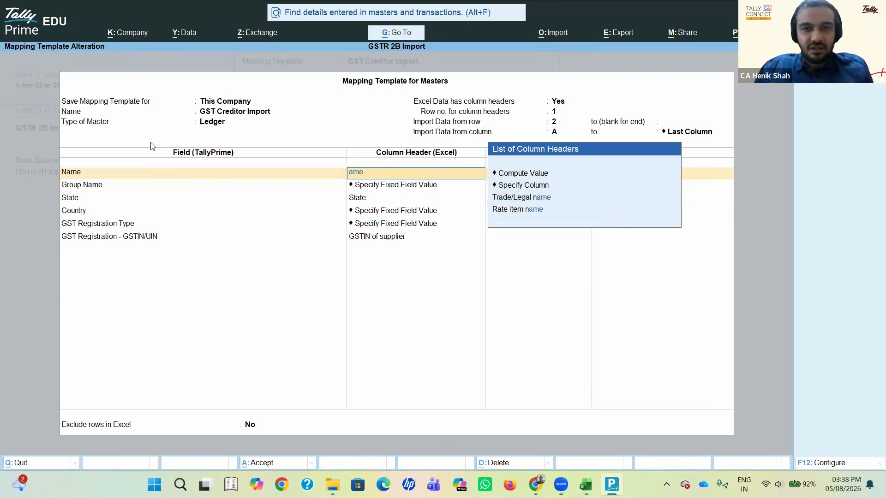
pyautogui.press('Down')
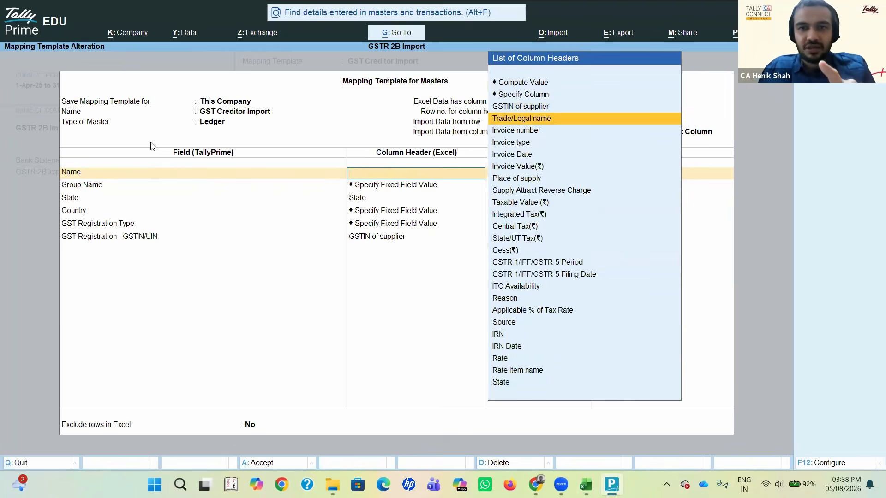
pyautogui.press('Return')
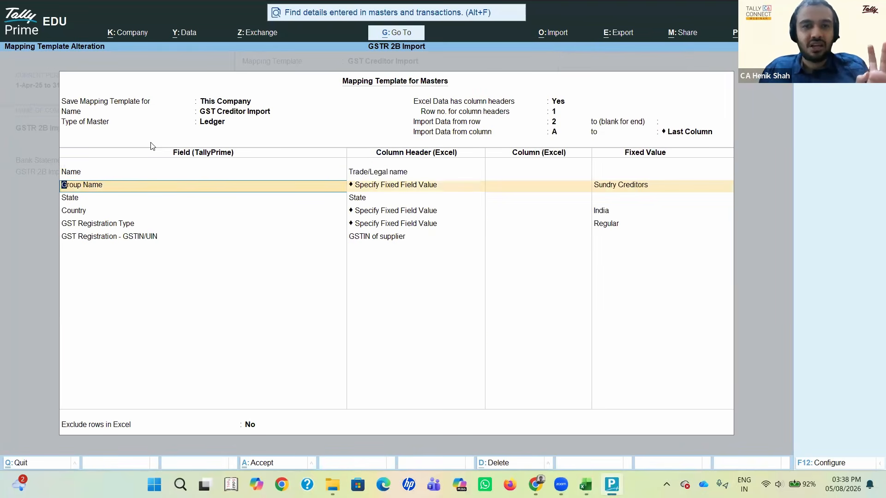
# Step: Clear the Group Name row's column header so that all available Excel headers are offered
pyautogui.press('Return')
pyautogui.press('Delete')
pyautogui.press('Delete')
pyautogui.press('Delete')
pyautogui.press('Delete')
pyautogui.press('Delete')
pyautogui.press('Delete')
pyautogui.press('Delete')
pyautogui.press('Delete')
pyautogui.press('Delete')
pyautogui.press('Delete')
pyautogui.press('Delete')
pyautogui.press('Delete')
pyautogui.press('Delete')
pyautogui.press('Delete')
pyautogui.press('Delete')
pyautogui.press('Delete')
pyautogui.press('Delete')
pyautogui.press('Delete')
pyautogui.press('Delete')
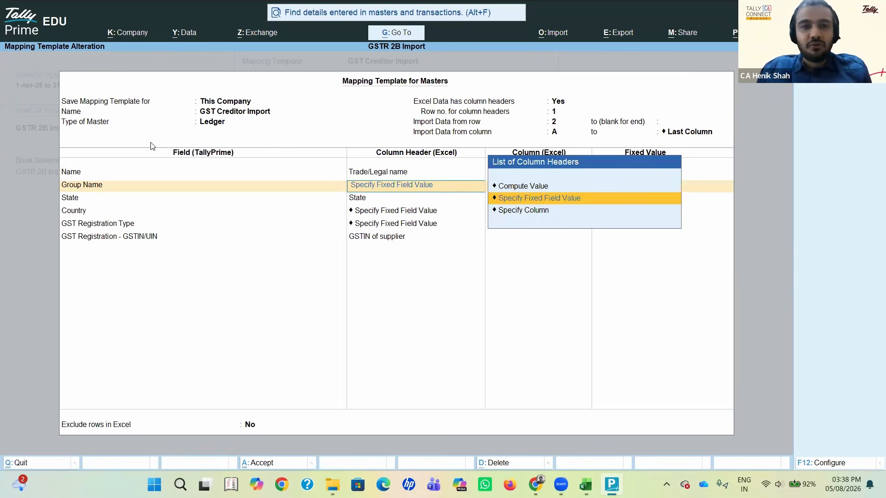
pyautogui.press('Delete')
pyautogui.press('Delete')
pyautogui.press('Delete')
pyautogui.press('Delete')
pyautogui.press('Delete')
pyautogui.press('Delete')
pyautogui.press('Delete')
pyautogui.press('Delete')
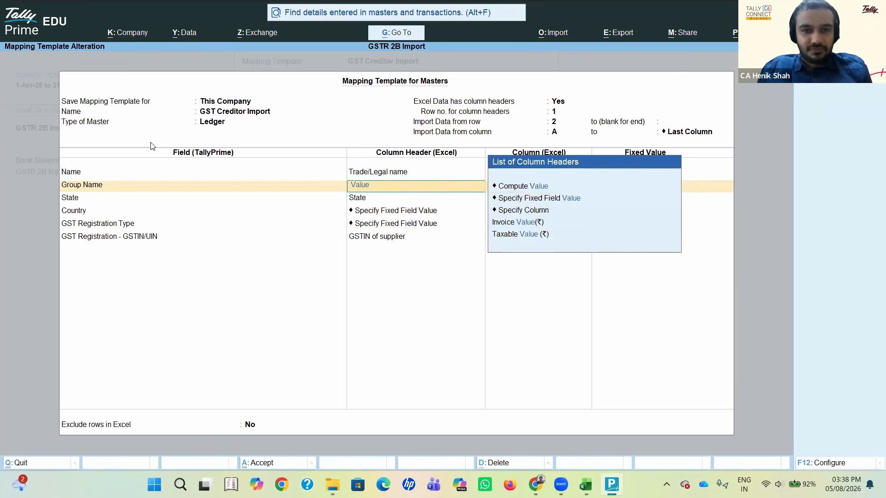
# Step: Switch to Excel and look through the B2B sheet's column headers for one that could supply the group name
pyautogui.hotkey('alt', 'Tab')
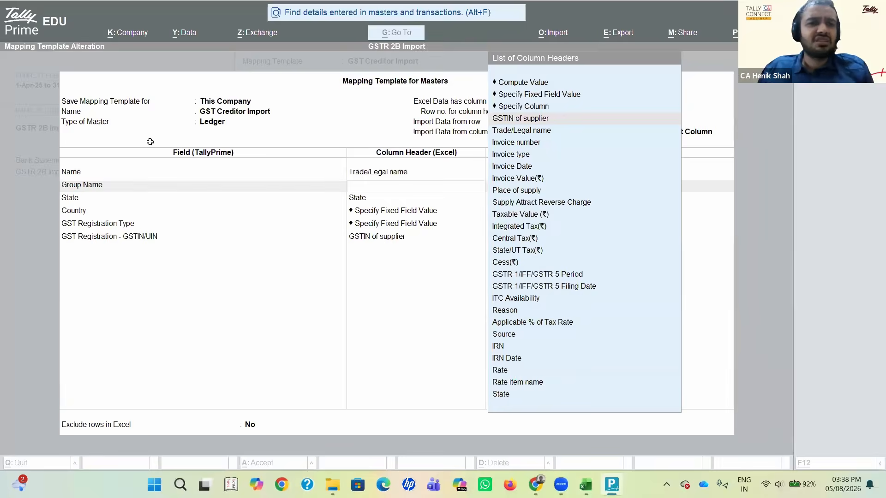
pyautogui.press('Right')
pyautogui.press('Right')
pyautogui.press('Right')
pyautogui.press('Right')
pyautogui.press('Right')
pyautogui.press('Right')
pyautogui.press('Right')
pyautogui.press('Right')
pyautogui.press('Right')
pyautogui.press('Right')
pyautogui.press('Right')
pyautogui.press('Right')
pyautogui.press('Right')
pyautogui.press('Right')
pyautogui.press('Right')
pyautogui.press('Right')
pyautogui.press('Right')
pyautogui.press('Right')
pyautogui.press('Right')
pyautogui.press('Right')
pyautogui.press('Right')
pyautogui.press('Right')
pyautogui.press('Right')
pyautogui.press('Right')
pyautogui.press('Right')
pyautogui.press('Right')
pyautogui.press('Left')
pyautogui.press('Left')
pyautogui.press('Left')
pyautogui.press('Left')
pyautogui.press('Left')
pyautogui.press('Left')
pyautogui.press('Left')
pyautogui.press('Left')
pyautogui.press('Left')
pyautogui.press('Left')
pyautogui.press('Left')
pyautogui.press('Left')
pyautogui.press('Left')
pyautogui.press('Left')
pyautogui.press('Left')
pyautogui.press('Left')
pyautogui.press('Left')
pyautogui.press('Left')
pyautogui.press('Left')
pyautogui.press('Left')
pyautogui.press('Left')
pyautogui.press('Left')
pyautogui.press('Left')
pyautogui.press('Left')
pyautogui.press('Left')
pyautogui.press('Left')
pyautogui.press('Left')
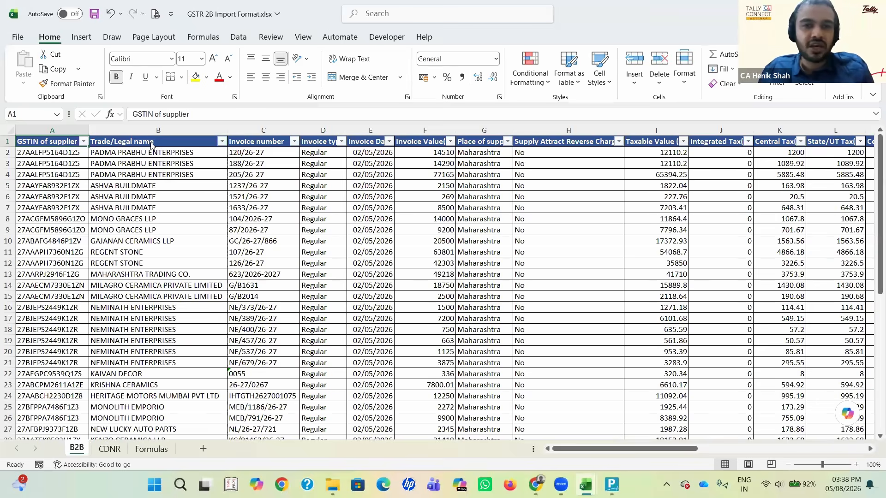
# Step: Return to TallyPrime and map Group Name to Specify Fixed Field Value with the group Sundry Creditors
pyautogui.hotkey('alt', 'Tab')
pyautogui.press('Up')
pyautogui.press('Up')
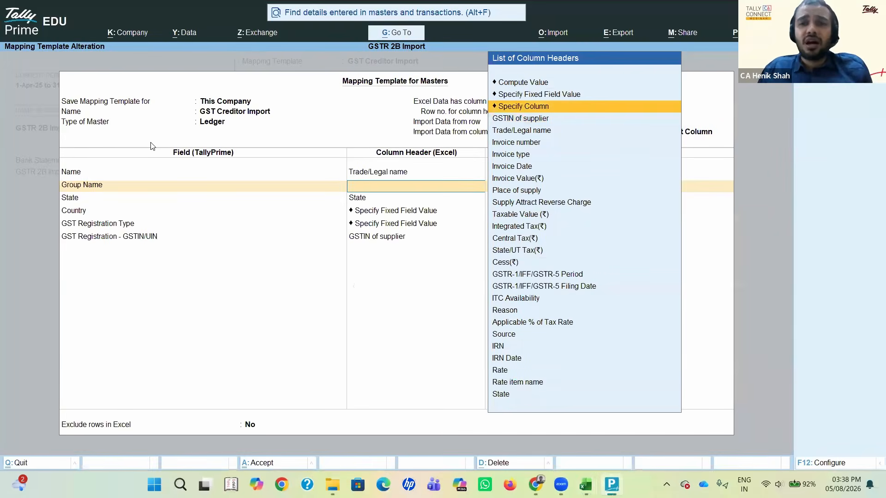
pyautogui.press('Return')
pyautogui.press('Delete')
pyautogui.press('Delete')
pyautogui.press('Delete')
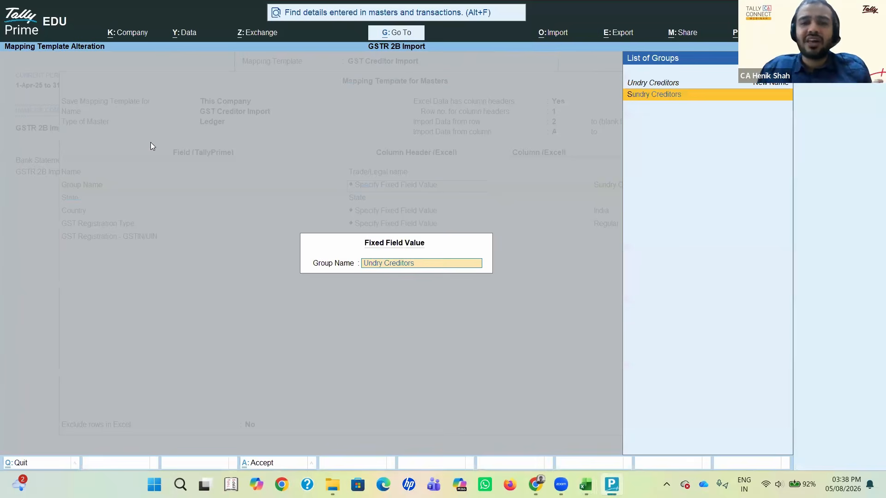
pyautogui.press('Delete')
pyautogui.press('Delete')
pyautogui.press('Delete')
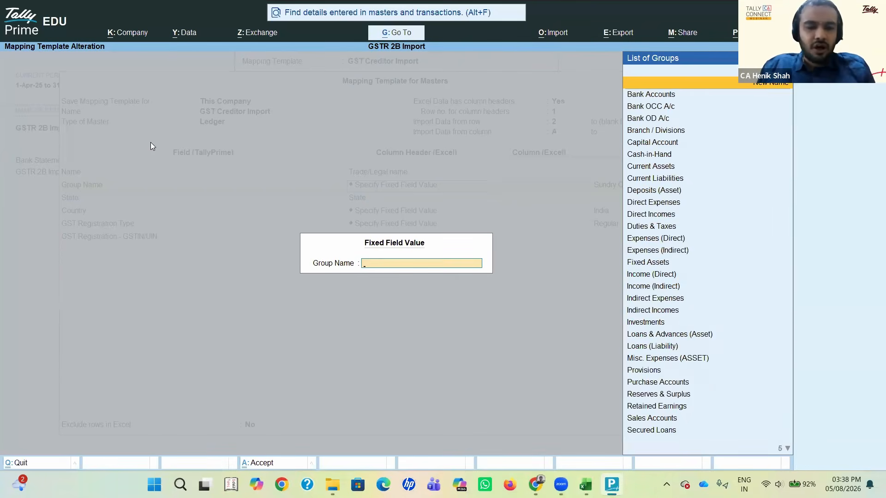
pyautogui.write('Su')
pyautogui.press('Down')
pyautogui.press('Return')
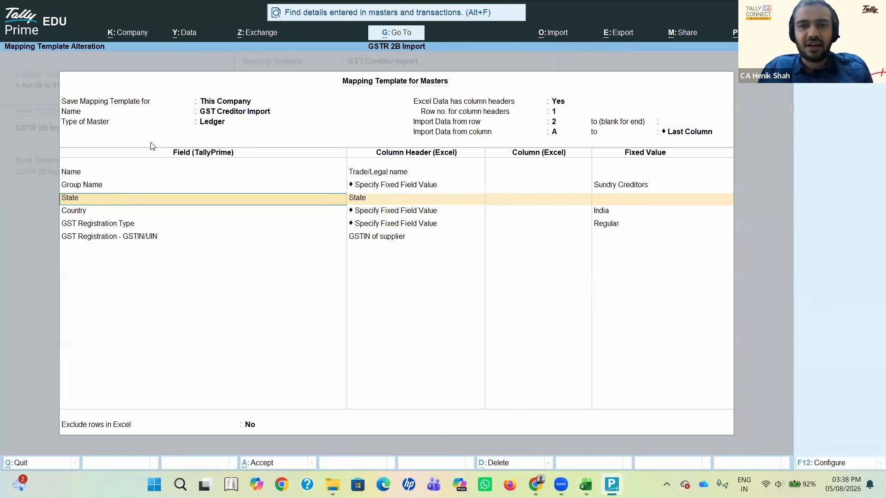
# Step: Recheck the Group Name row's Specify Fixed Field Value choice and continue to the State row's column header
pyautogui.press('Up')
pyautogui.press('Return')
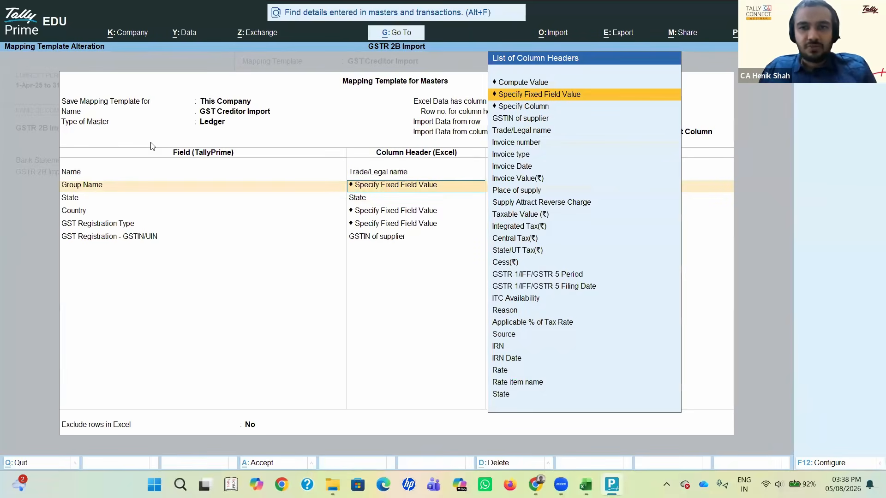
pyautogui.click(543, 98)
pyautogui.press('Return')
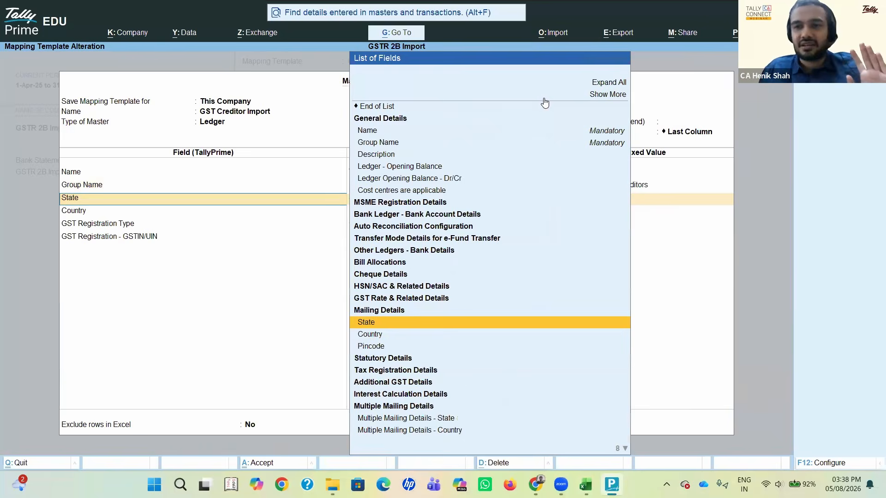
pyautogui.press('BackSpace')
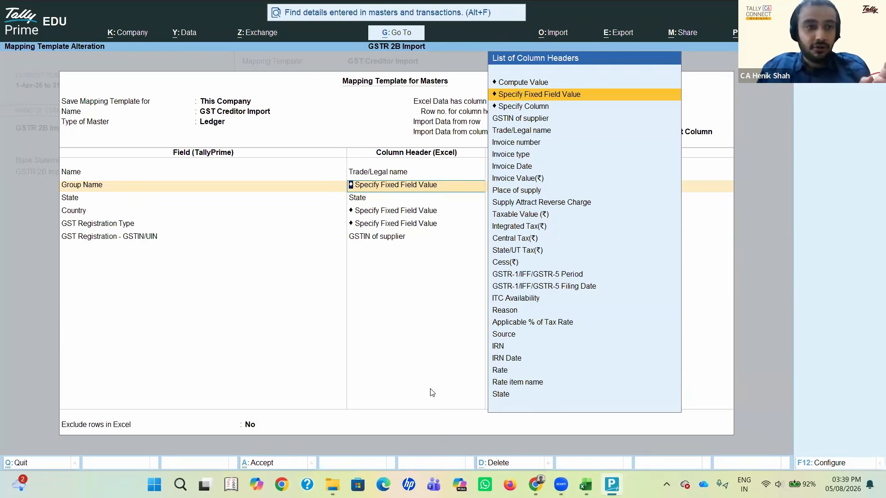
pyautogui.press('Return')
pyautogui.press('Return')
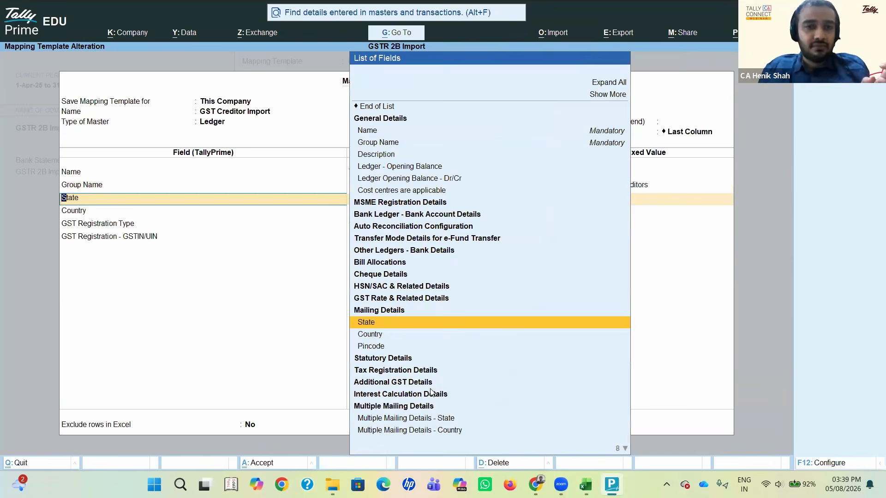
pyautogui.press('Return')
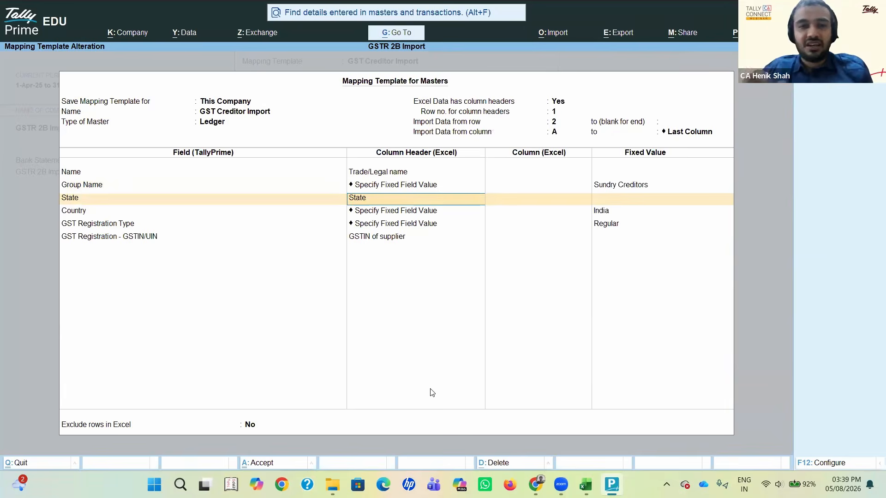
# Step: Switch to Excel, examine the State column's lookup formula and the GSTIN of supplier column on the B2B sheet, and return to TallyPrime
pyautogui.hotkey('alt', 'Tab')
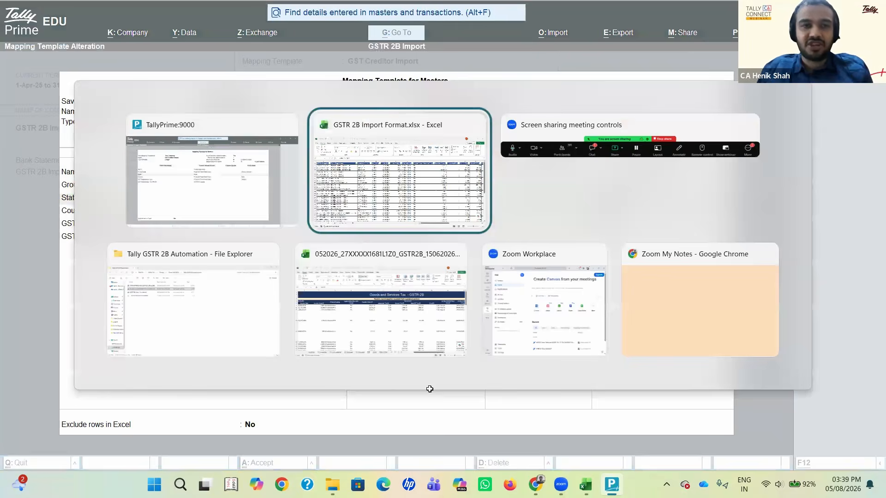
pyautogui.press('Right')
pyautogui.press('Right')
pyautogui.press('Right')
pyautogui.press('Right')
pyautogui.press('Right')
pyautogui.press('Right')
pyautogui.press('Right')
pyautogui.press('Right')
pyautogui.press('Right')
pyautogui.press('Right')
pyautogui.press('Right')
pyautogui.press('Right')
pyautogui.press('Right')
pyautogui.press('Right')
pyautogui.press('Right')
pyautogui.press('Right')
pyautogui.press('Right')
pyautogui.press('Right')
pyautogui.press('Right')
pyautogui.press('Right')
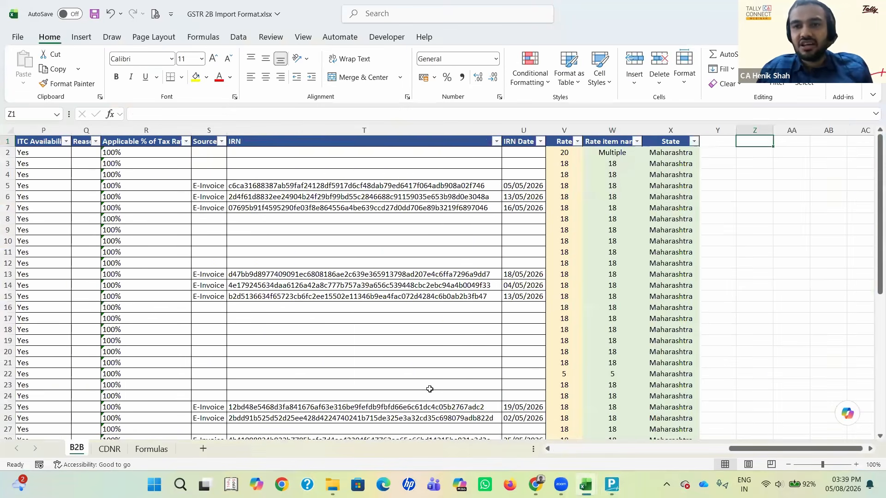
pyautogui.press('Left')
pyautogui.press('Left')
pyautogui.hotkey('ctrl', 'shift', 'Down')
pyautogui.press('Down')
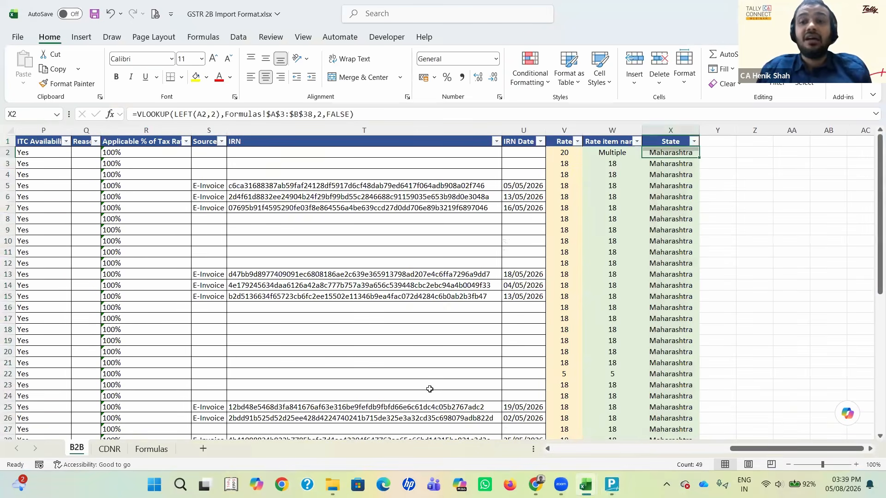
pyautogui.press('Up')
pyautogui.press('Left')
pyautogui.press('Left')
pyautogui.press('Left')
pyautogui.press('Left')
pyautogui.press('Left')
pyautogui.press('Left')
pyautogui.press('Left')
pyautogui.press('Left')
pyautogui.press('Left')
pyautogui.press('Left')
pyautogui.press('Left')
pyautogui.press('Left')
pyautogui.press('Left')
pyautogui.press('Left')
pyautogui.press('Left')
pyautogui.press('Left')
pyautogui.press('Left')
pyautogui.press('Left')
pyautogui.press('Left')
pyautogui.press('Left')
pyautogui.press('Left')
pyautogui.press('Left')
pyautogui.press('Left')
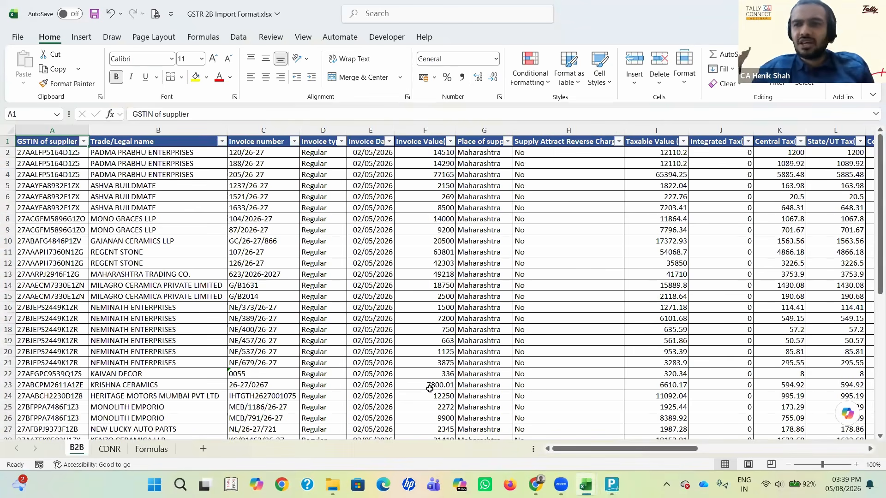
pyautogui.hotkey('alt', 'Tab')
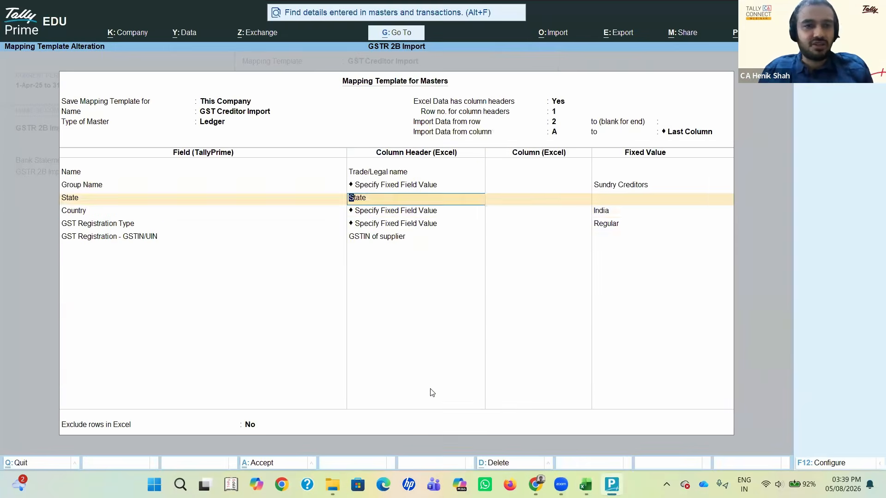
# Step: Accept the State column header for State and the fixed value India for Country
pyautogui.press('Return')
pyautogui.press('Return')
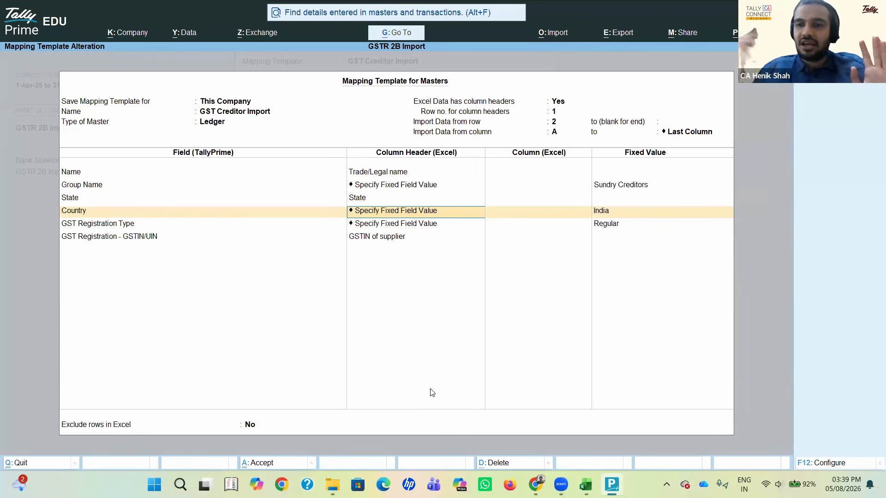
pyautogui.press('Return')
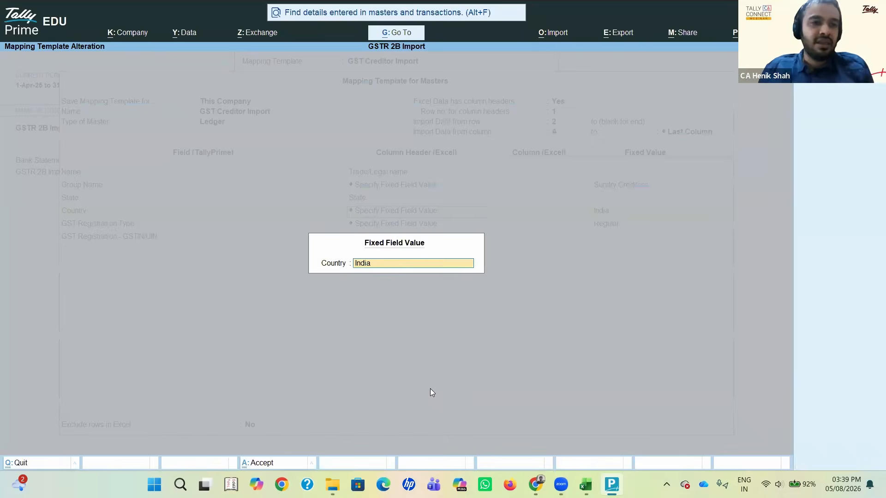
pyautogui.press('Return')
pyautogui.press('Return')
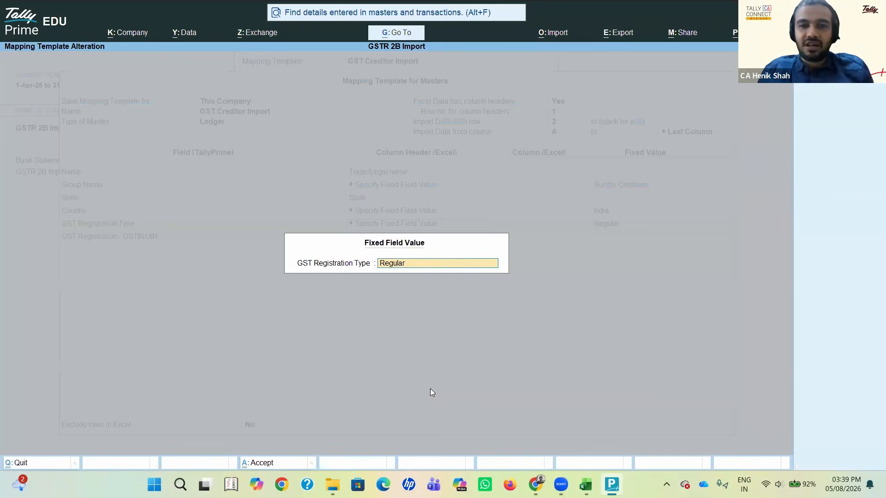
# Step: Set the fixed field value for GST Registration Type to Regular
pyautogui.press('BackSpace')
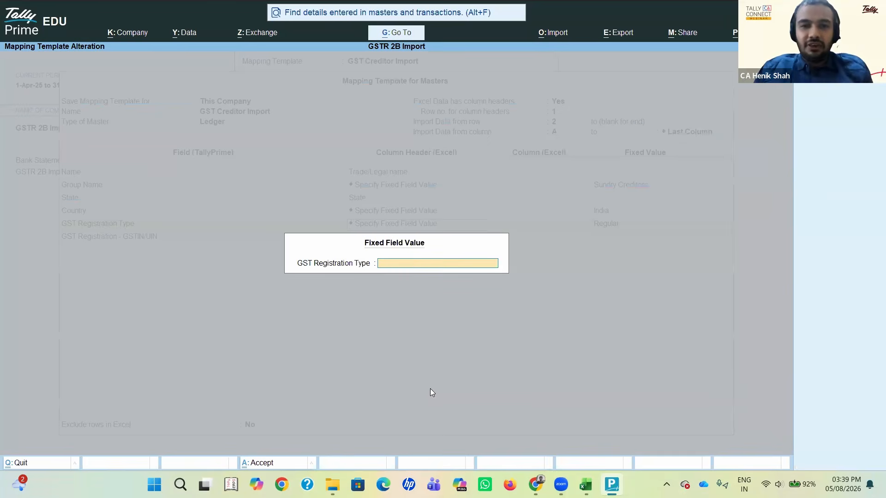
pyautogui.write('Reg')
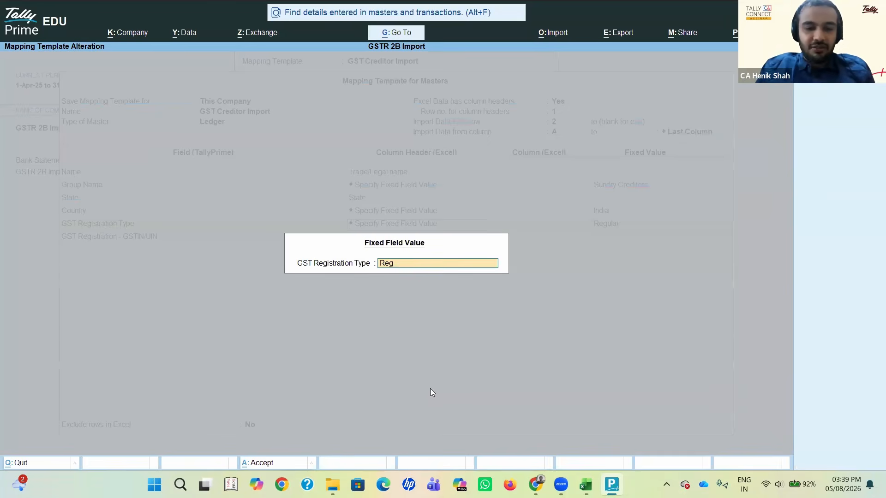
pyautogui.write('ula')
pyautogui.press('Return')
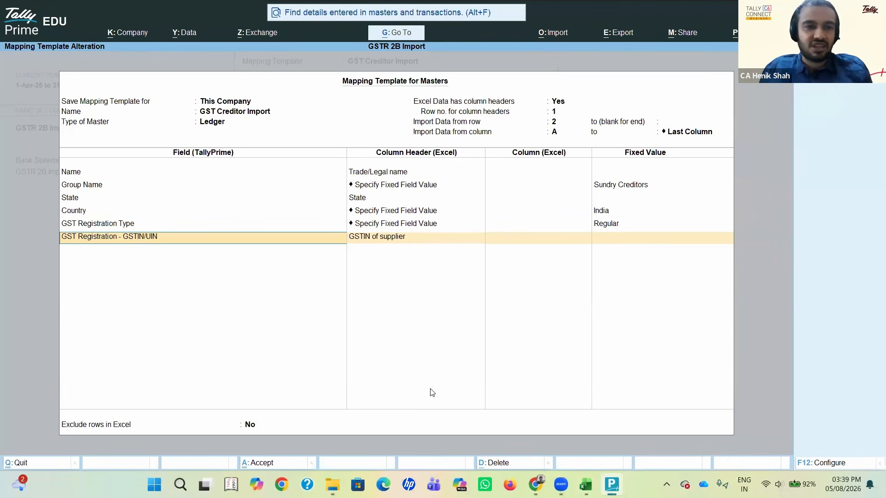
# Step: Map GST Registration - GSTIN/UIN to the GSTIN of supplier column header and check that column in Excel
pyautogui.press('Return')
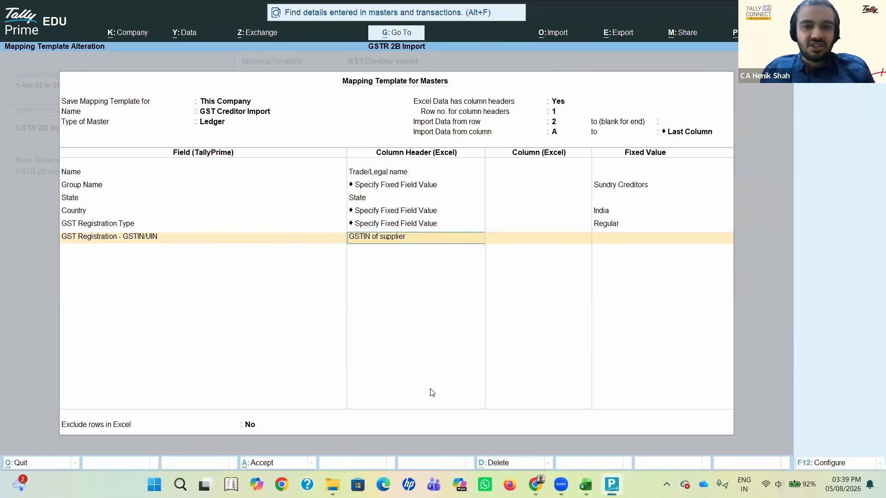
pyautogui.press('BackSpace')
pyautogui.press('BackSpace')
pyautogui.press('BackSpace')
pyautogui.press('BackSpace')
pyautogui.press('BackSpace')
pyautogui.press('BackSpace')
pyautogui.press('BackSpace')
pyautogui.press('BackSpace')
pyautogui.press('BackSpace')
pyautogui.press('BackSpace')
pyautogui.press('BackSpace')
pyautogui.press('BackSpace')
pyautogui.press('BackSpace')
pyautogui.press('BackSpace')
pyautogui.press('BackSpace')
pyautogui.press('BackSpace')
pyautogui.press('BackSpace')
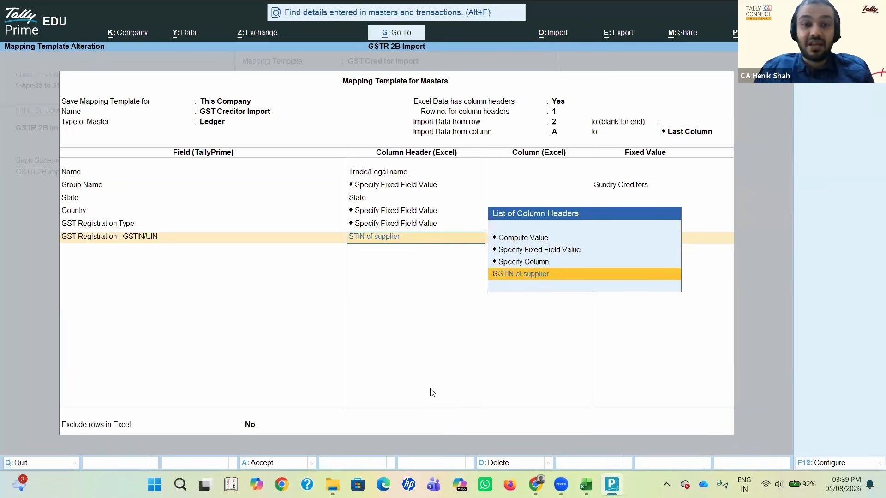
pyautogui.press('BackSpace')
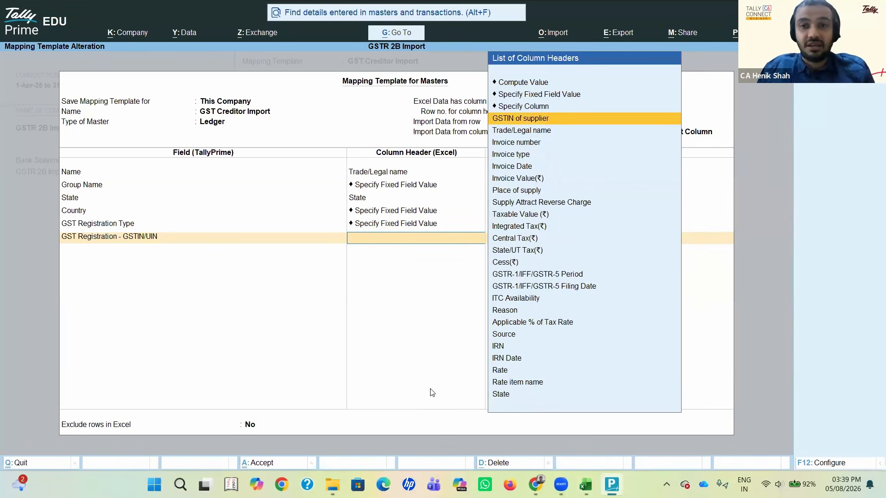
pyautogui.press('Return')
pyautogui.hotkey('alt', 'Tab')
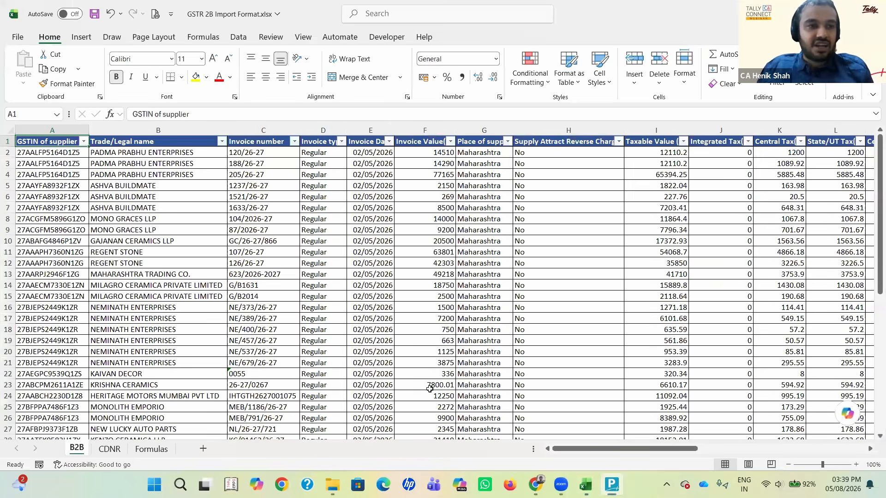
pyautogui.hotkey('alt', 'Tab')
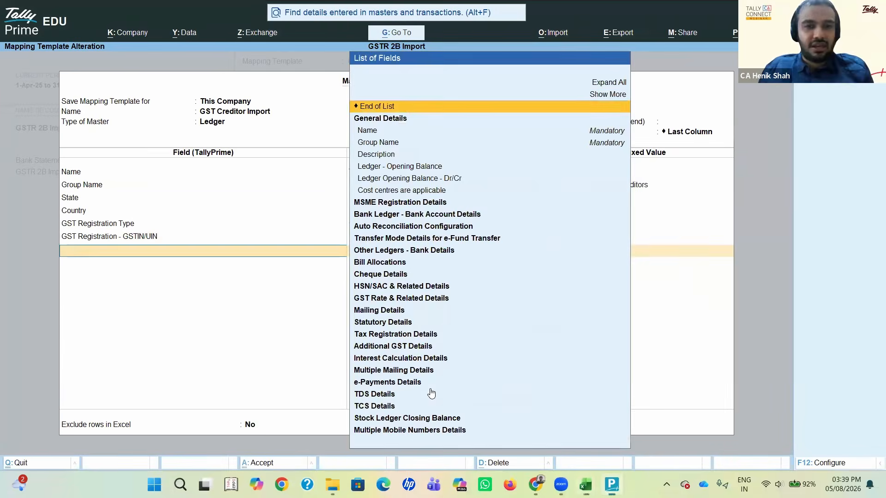
# Step: End the template's field list and view the mapping template's configuration options
pyautogui.press('Return')
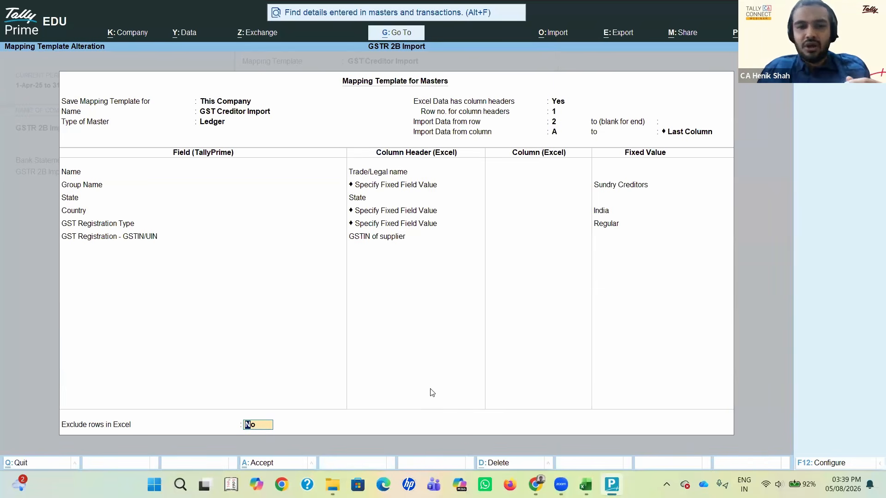
pyautogui.click(824, 463)
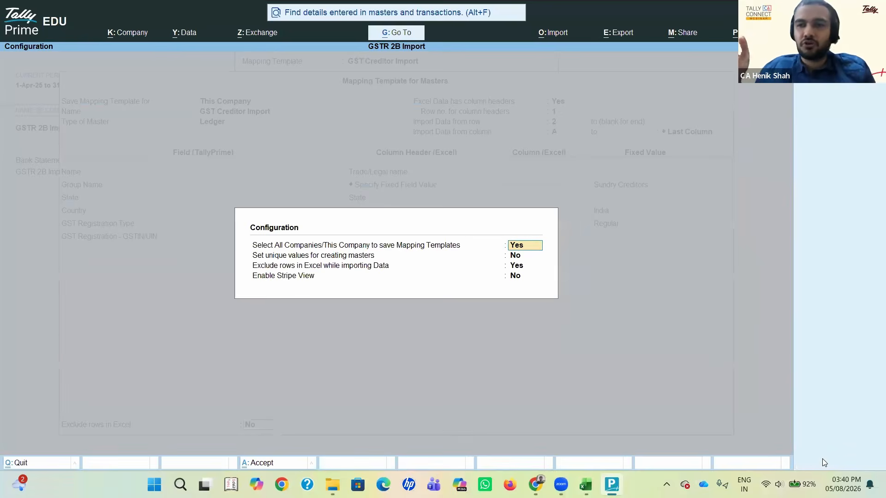
pyautogui.press('Escape')
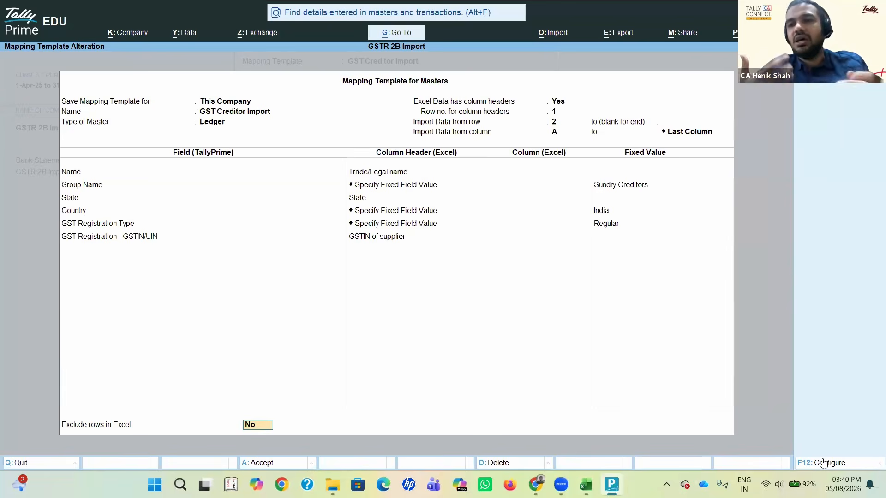
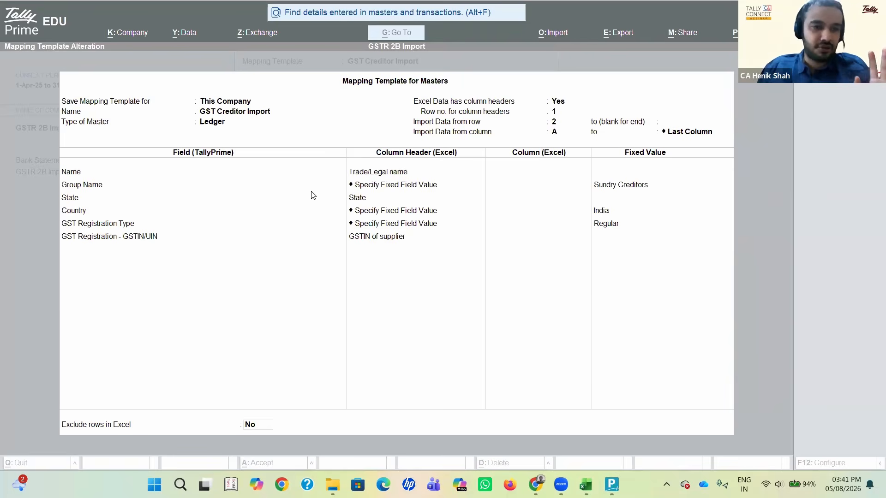
# Step: Keep the existing field mappings in the GST Creditor Import template and save it
pyautogui.click(418, 258)
pyautogui.click(418, 257)
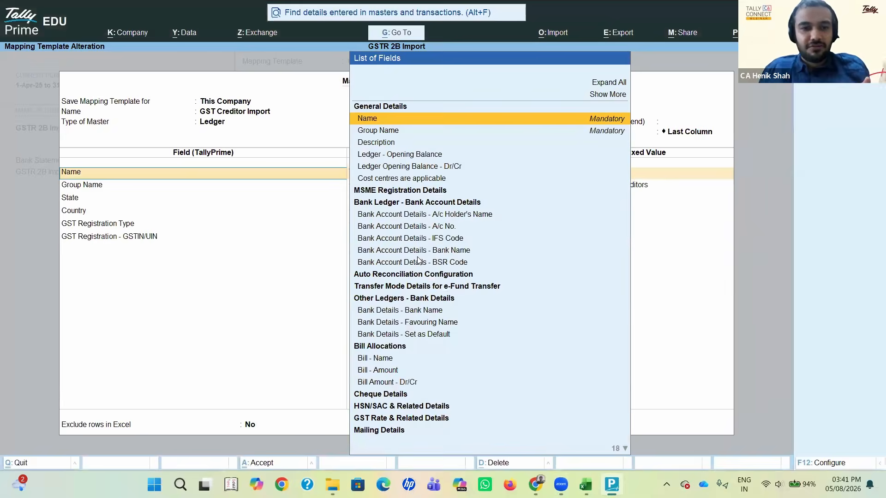
pyautogui.press('Return')
pyautogui.press('Return')
pyautogui.press('Return')
pyautogui.press('Return')
pyautogui.press('Return')
pyautogui.press('Return')
pyautogui.press('Return')
pyautogui.press('Return')
pyautogui.press('Return')
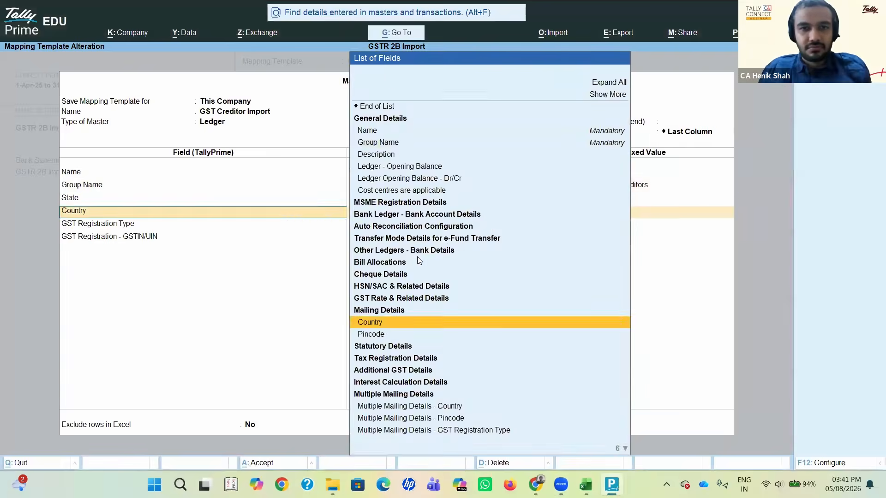
pyautogui.press('Return')
pyautogui.press('Return')
pyautogui.press('Return')
pyautogui.press('Return')
pyautogui.press('Return')
pyautogui.press('Return')
pyautogui.press('Return')
pyautogui.press('Return')
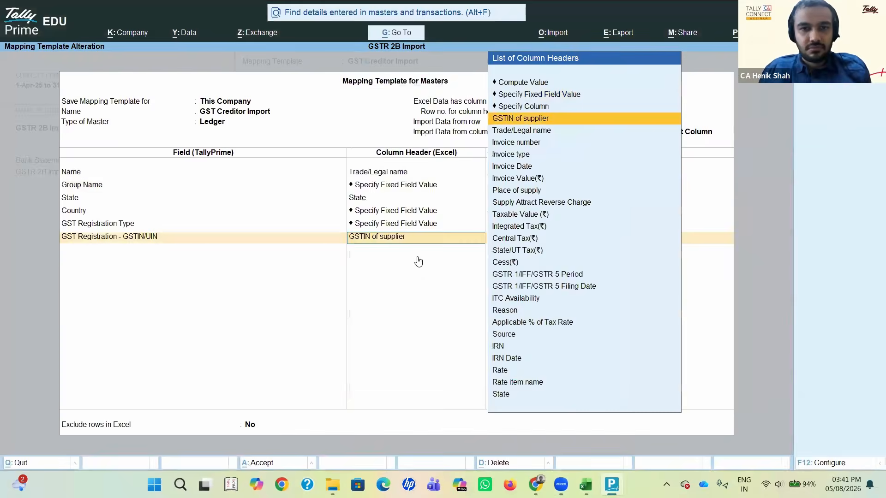
pyautogui.press('Return')
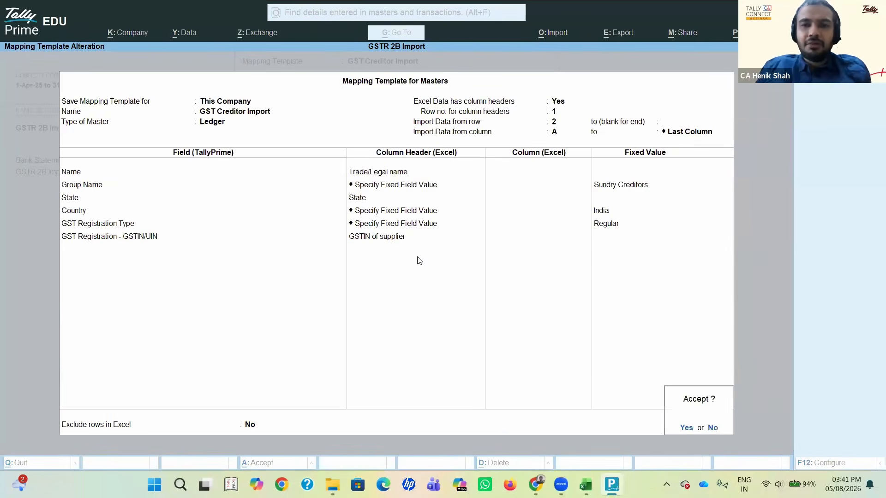
pyautogui.press('Return')
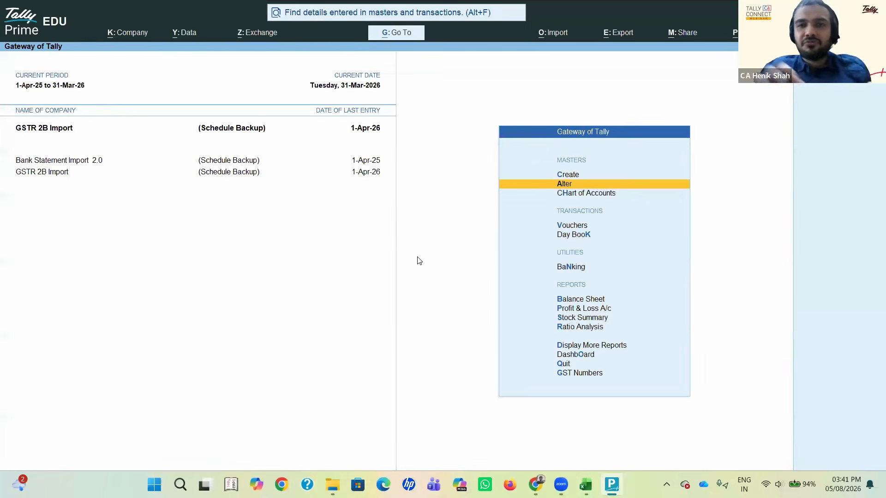
pyautogui.click(323, 475)
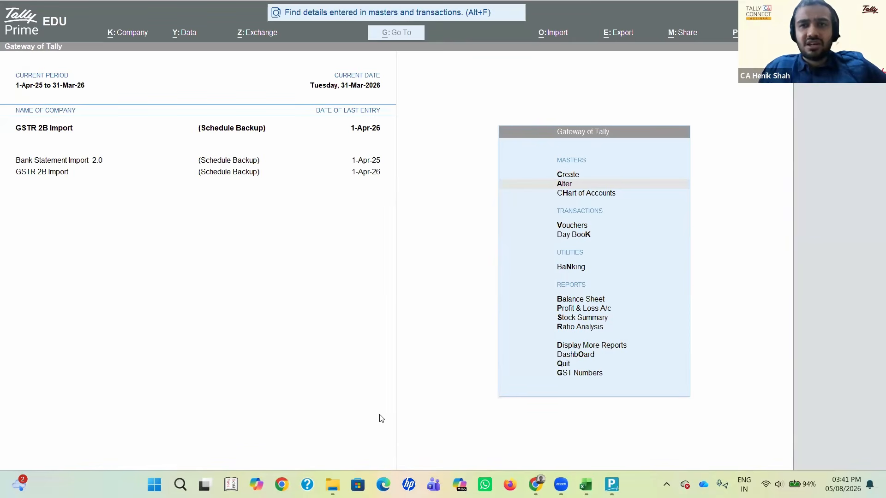
# Step: Reopen the GST Creditor Import mapping template for alteration with GSTR 2B Import Format.xlsx and worksheet B2B
pyautogui.click(552, 40)
pyautogui.press('Down')
pyautogui.press('Down')
pyautogui.press('Down')
pyautogui.press('Down')
pyautogui.press('Return')
pyautogui.press('Return')
pyautogui.press('Down')
pyautogui.press('Return')
pyautogui.press('Return')
pyautogui.press('Return')
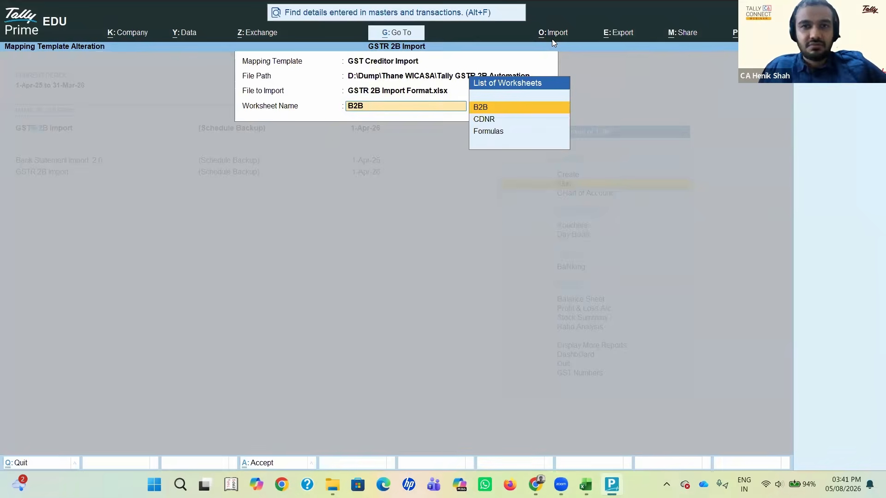
pyautogui.press('Return')
pyautogui.press('Return')
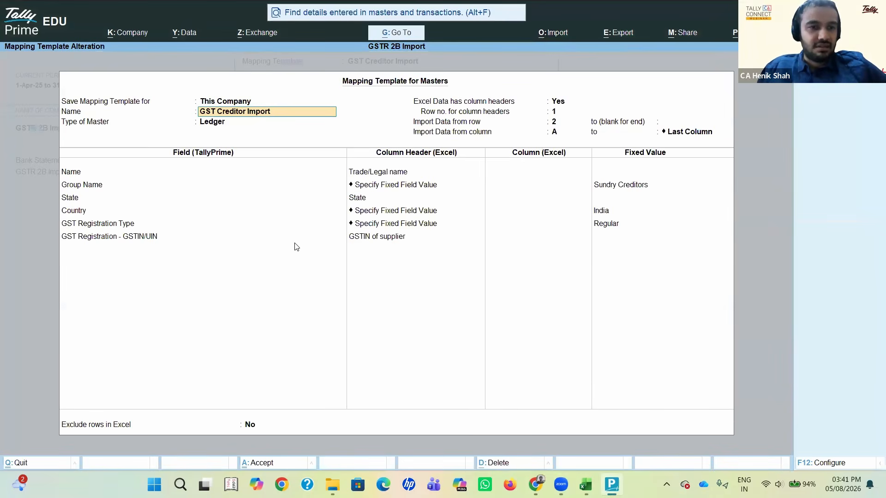
# Step: Review the template's mappings for Name, Group Name, Country and GST Registration Type, and return to the Gateway of Tally
pyautogui.hotkey('alt', 'Tab')
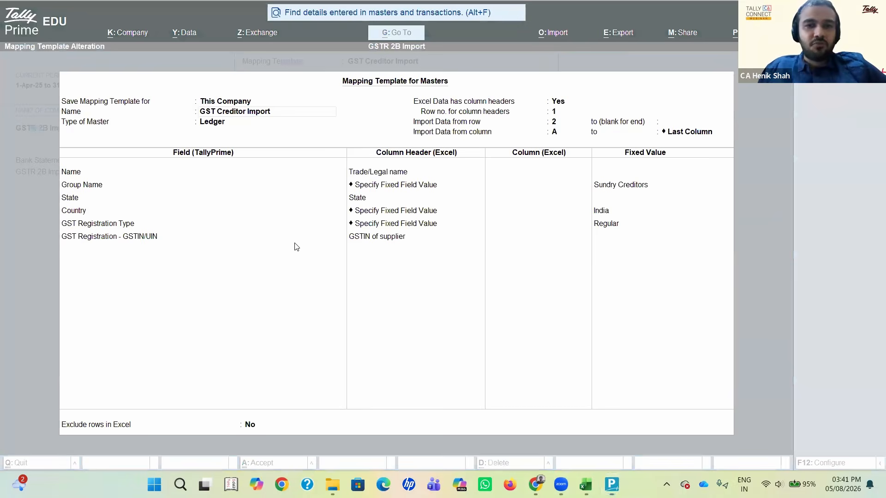
pyautogui.click(365, 177)
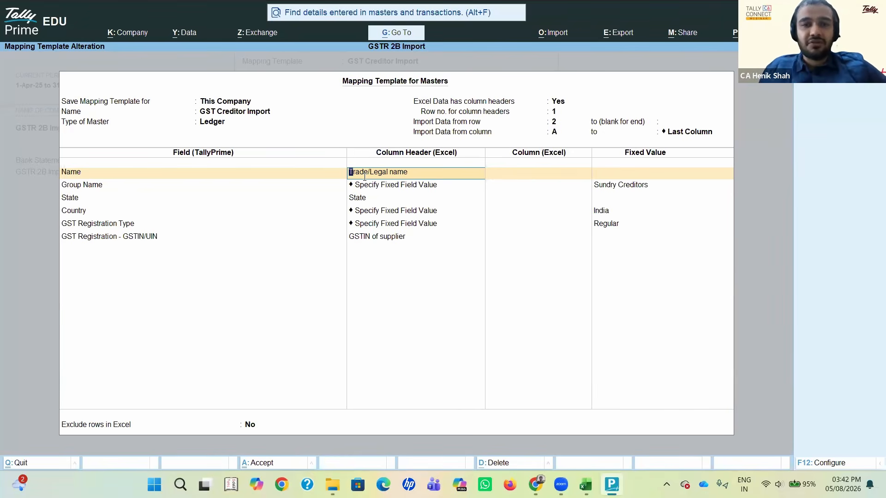
pyautogui.click(378, 189)
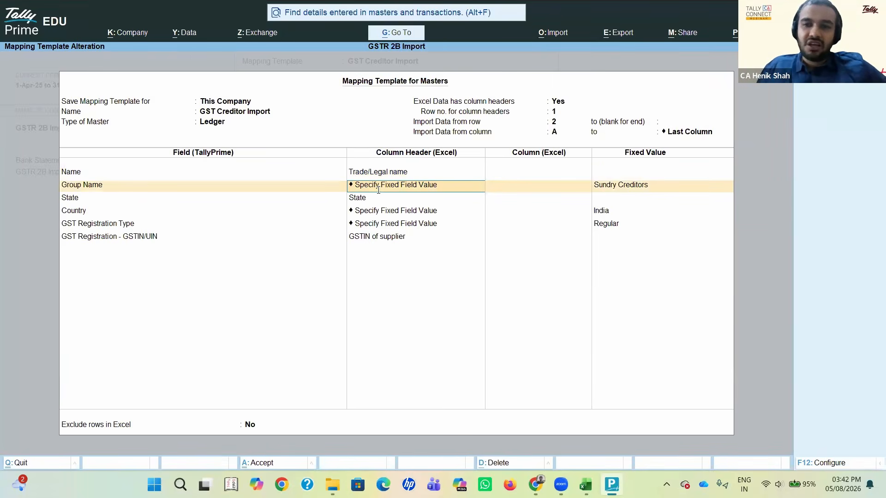
pyautogui.click(389, 212)
pyautogui.press('Return')
pyautogui.press('Return')
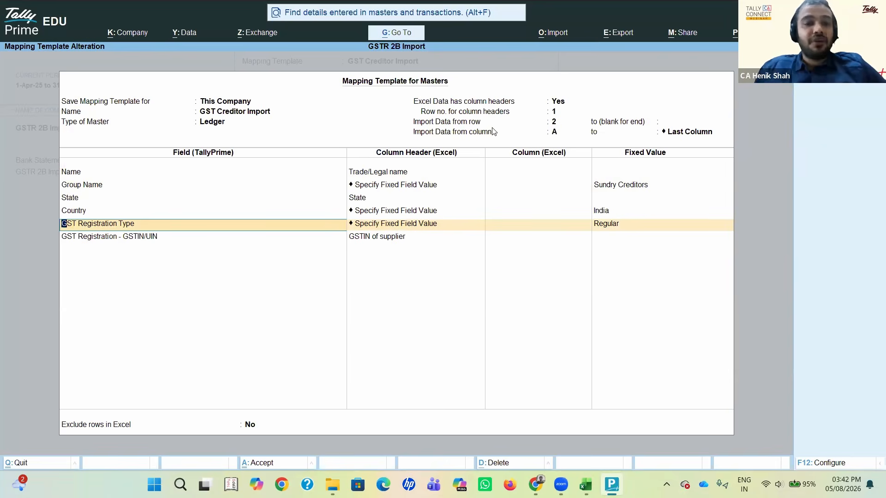
pyautogui.press('space')
pyautogui.hotkey('ctrl', 'a')
pyautogui.press('Escape')
pyautogui.press('n')
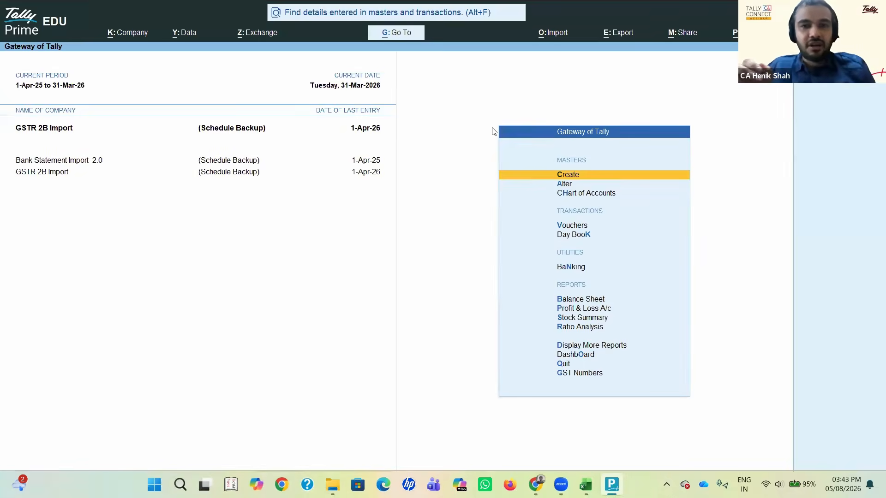
# Step: Switch to Excel and close the GSTR 2B Import Format workbook without saving its changes
pyautogui.hotkey('alt', 'Tab')
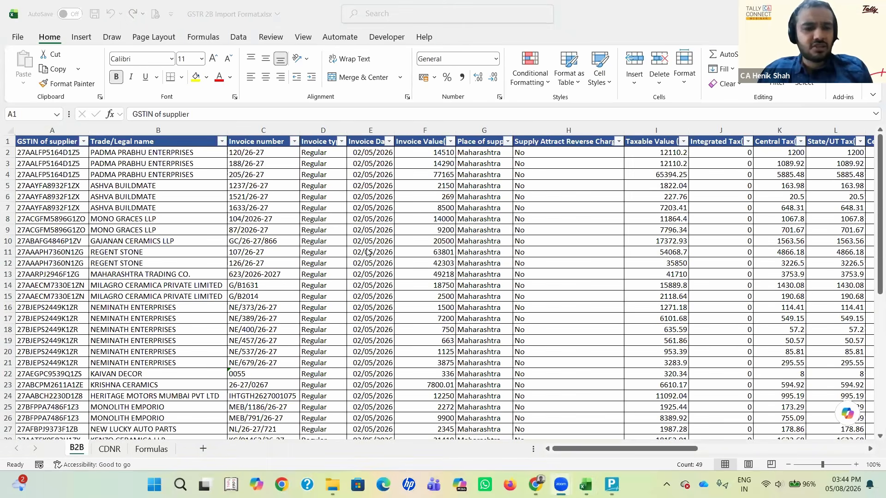
pyautogui.hotkey('ctrl', 'w')
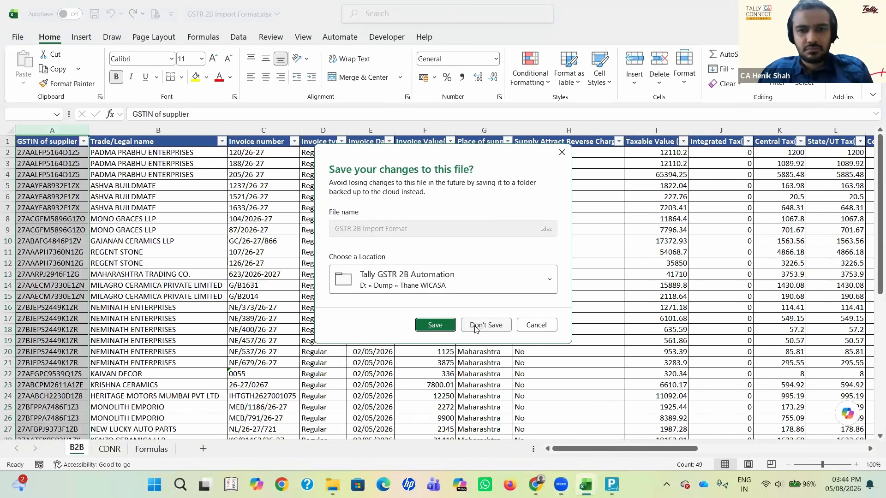
pyautogui.click(476, 329)
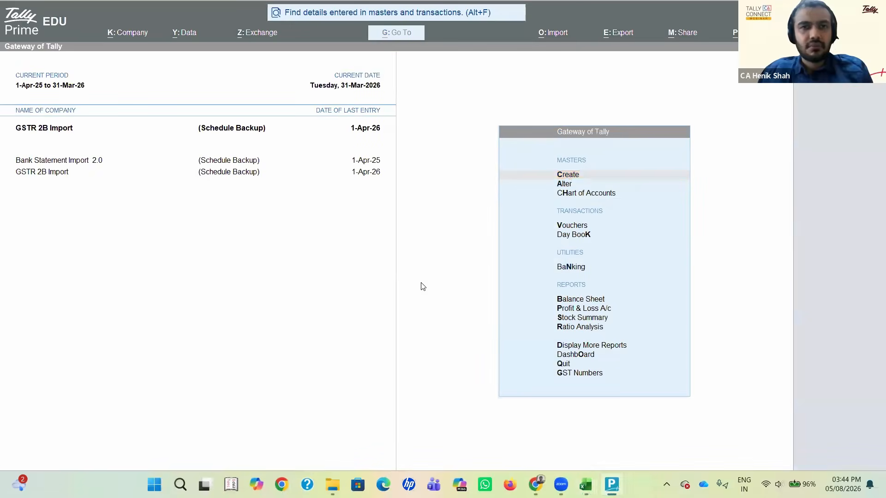
# Step: Open the list of ledgers in the Chart of Accounts
pyautogui.press('Down')
pyautogui.press('Down')
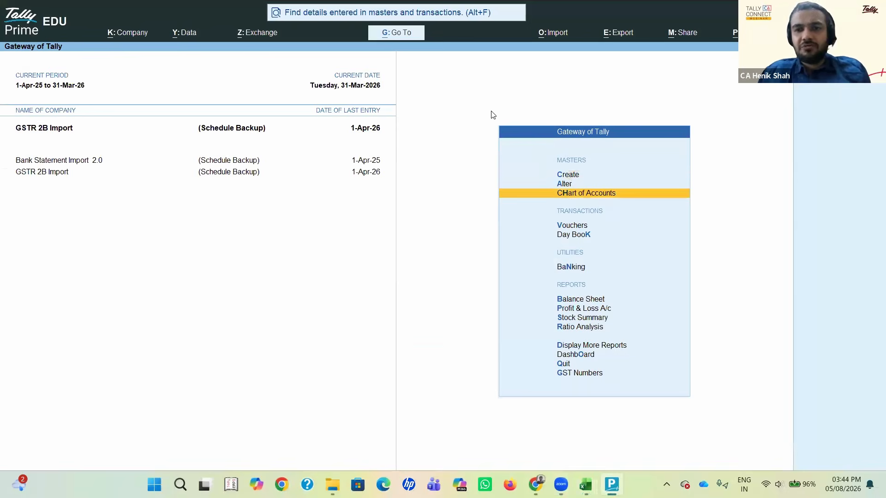
pyautogui.press('Return')
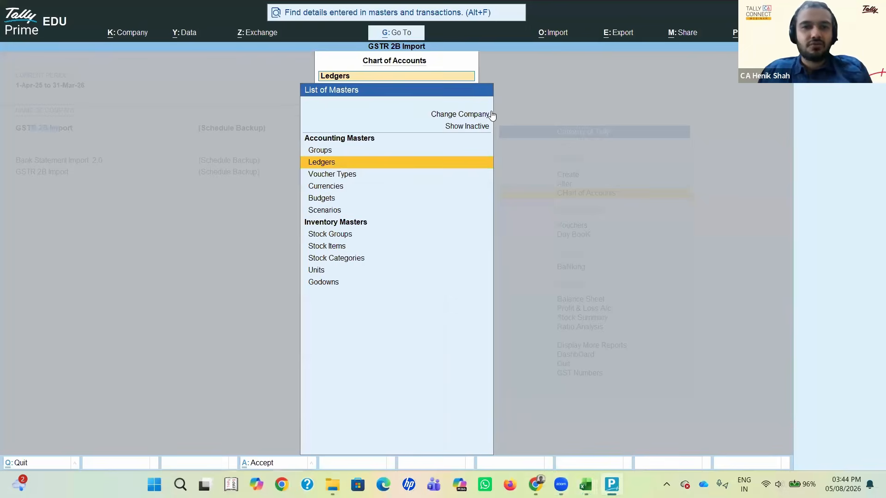
pyautogui.press('Down')
pyautogui.press('Return')
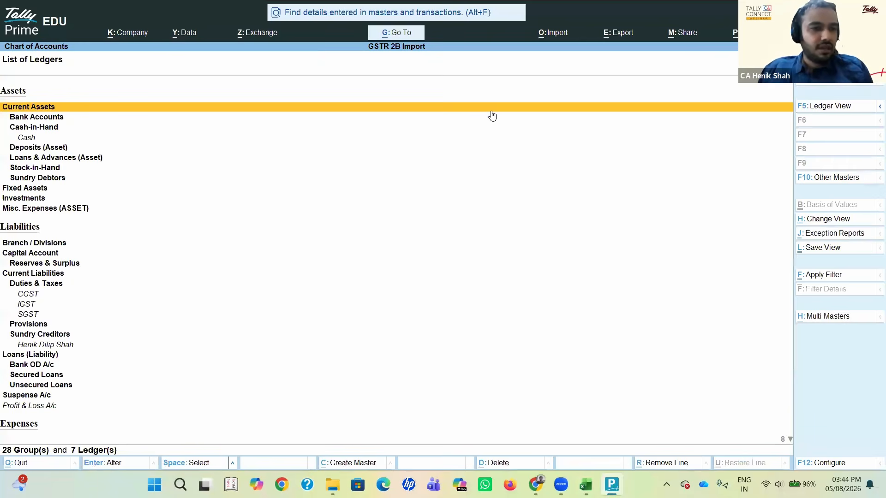
# Step: Examine which ledgers already exist under Sundry Creditors in the list of ledgers
pyautogui.press('Down')
pyautogui.press('Down')
pyautogui.press('Down')
pyautogui.press('Down')
pyautogui.press('Down')
pyautogui.press('Down')
pyautogui.press('Down')
pyautogui.press('Down')
pyautogui.press('Down')
pyautogui.press('Down')
pyautogui.press('Down')
pyautogui.press('Down')
pyautogui.press('Down')
pyautogui.press('Down')
pyautogui.press('Down')
pyautogui.press('Down')
pyautogui.press('Down')
pyautogui.press('Down')
pyautogui.press('Down')
pyautogui.press('Down')
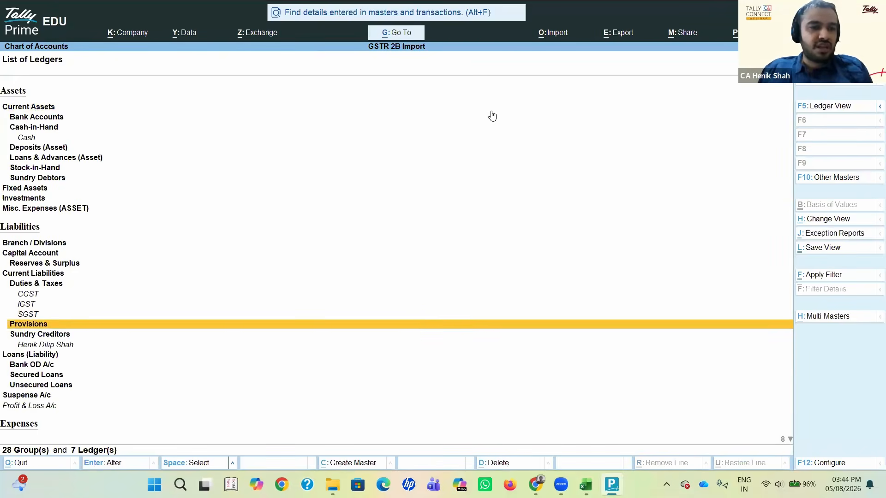
pyautogui.press('Up')
pyautogui.press('Down')
pyautogui.press('Up')
pyautogui.press('Down')
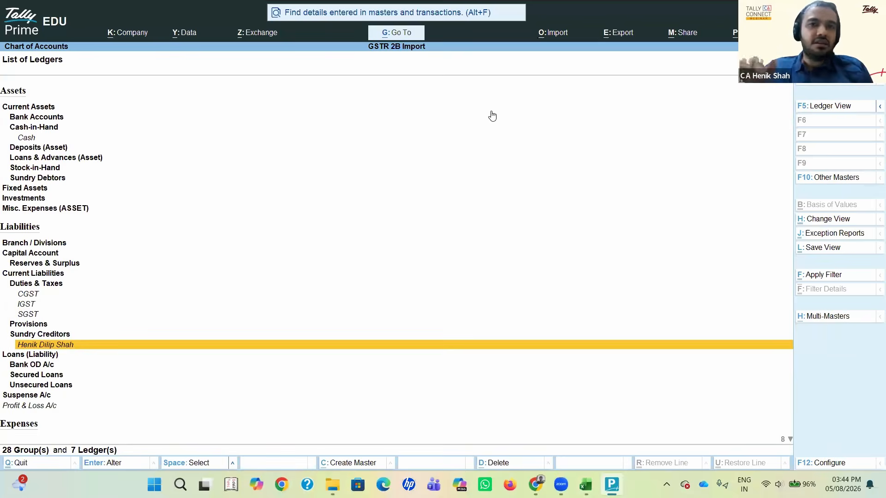
pyautogui.press('Up')
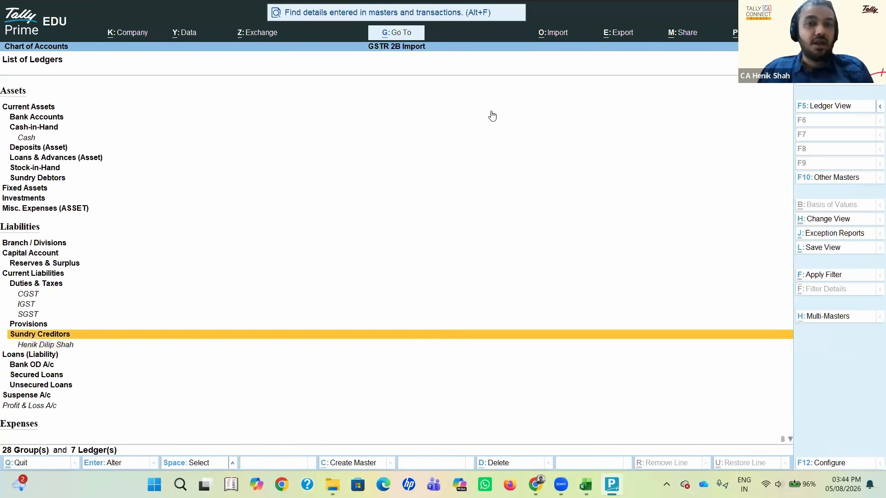
pyautogui.press('Down')
pyautogui.press('Up')
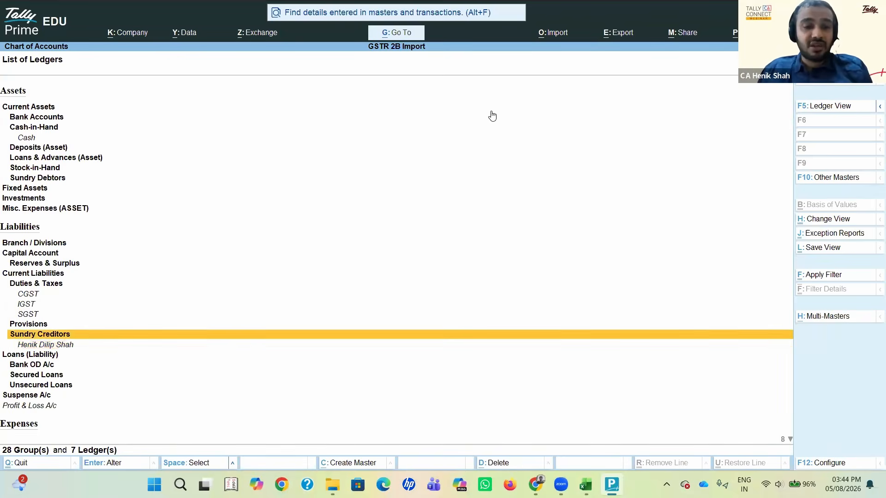
pyautogui.press('Down')
# Step: Switch to File Explorer to look at the Tally GSTR 2B Automation folder and return to TallyPrime
pyautogui.hotkey('alt', 'Tab')
pyautogui.hotkey('alt', 'Tab')
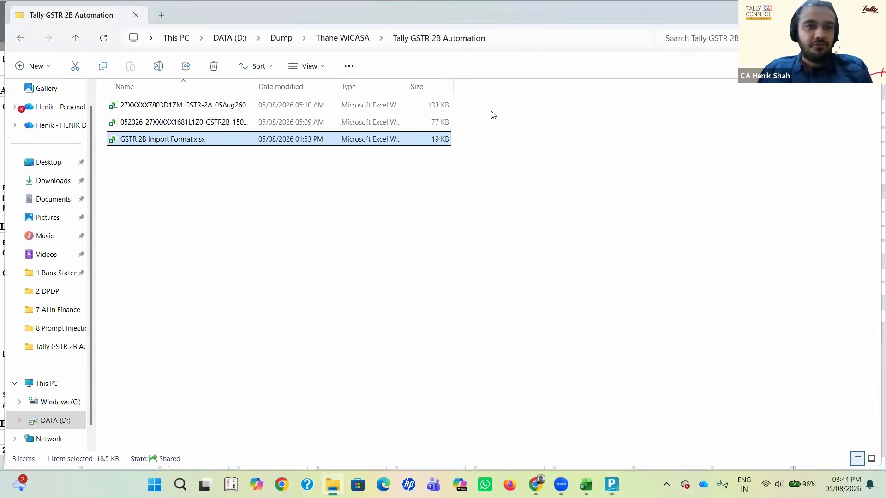
pyautogui.hotkey('alt', 'Tab')
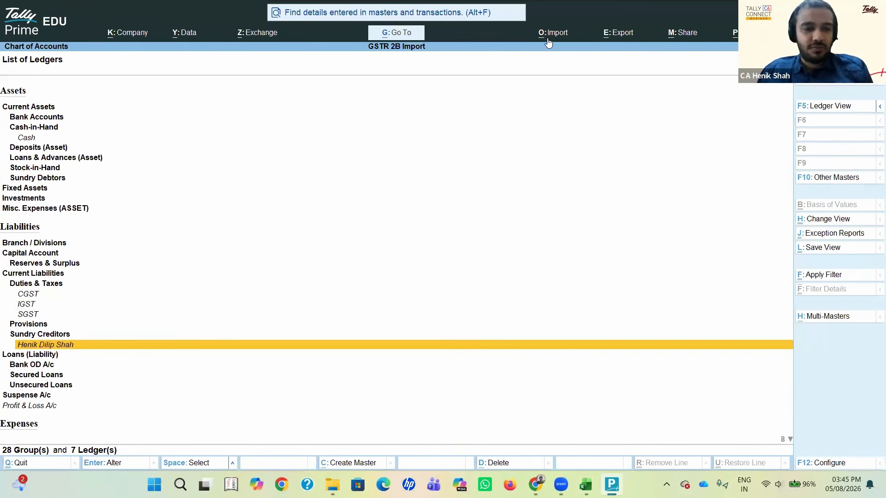
# Step: Leave the list of ledgers and start an import of masters
pyautogui.press('Escape')
pyautogui.press('Escape')
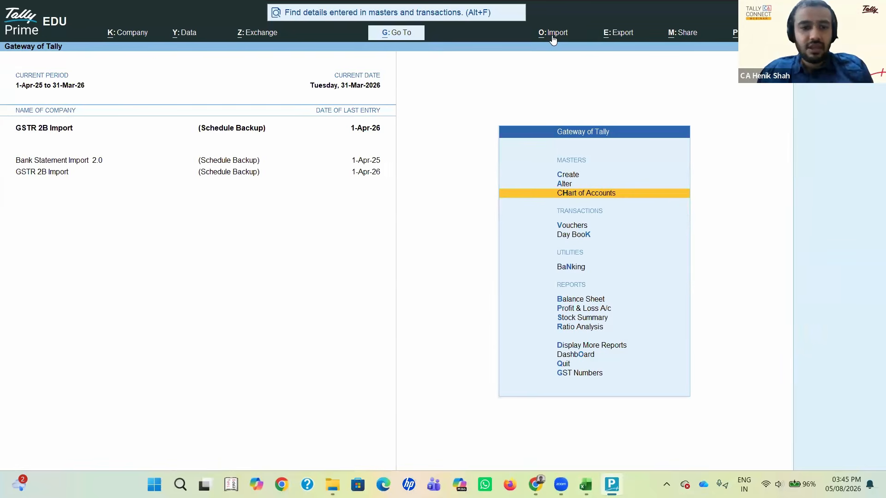
pyautogui.click(553, 37)
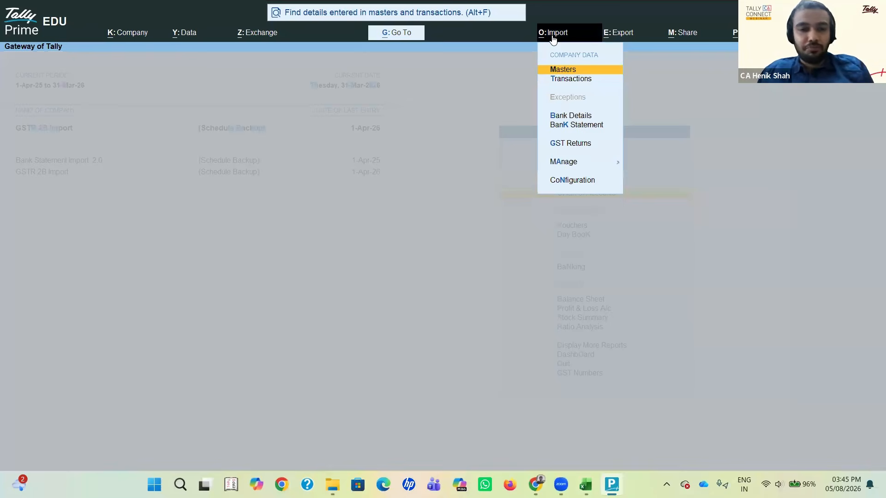
pyautogui.click(567, 72)
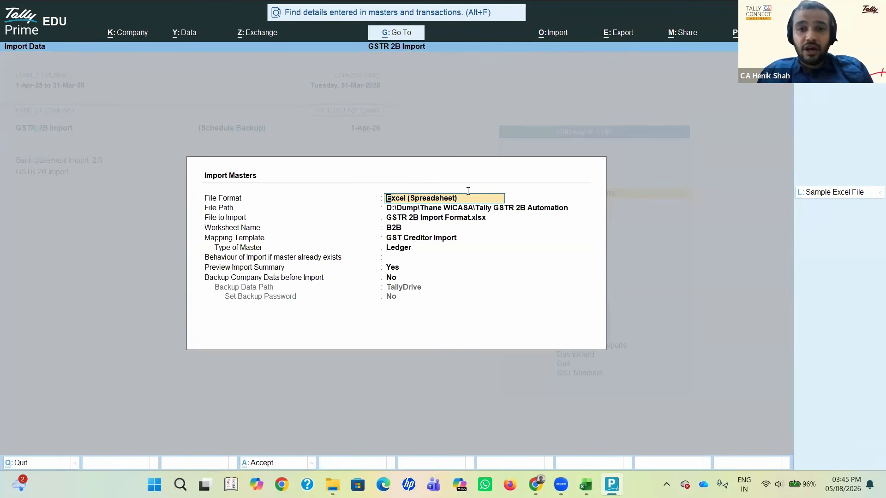
# Step: Check the folder path in File Explorer and accept GSTR 2B Import Format.xlsx as the file to import
pyautogui.click(442, 213)
pyautogui.hotkey('alt', 'Tab')
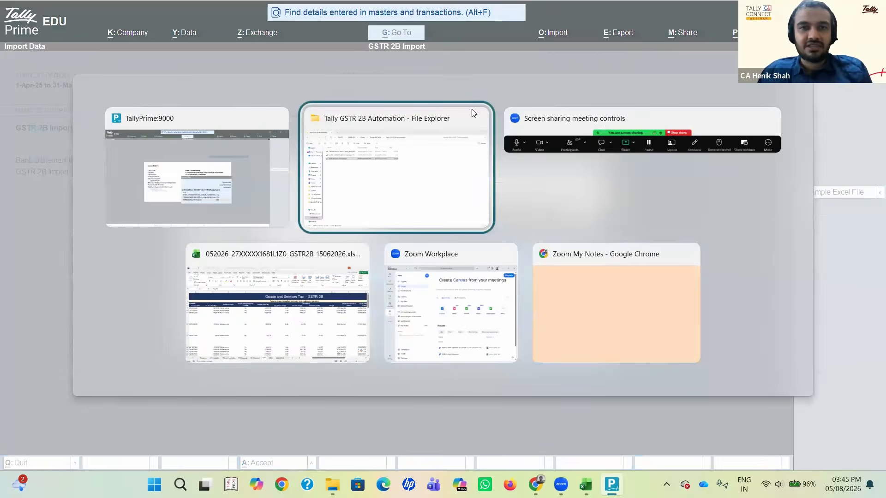
pyautogui.click(536, 39)
pyautogui.press('Escape')
pyautogui.press('Escape')
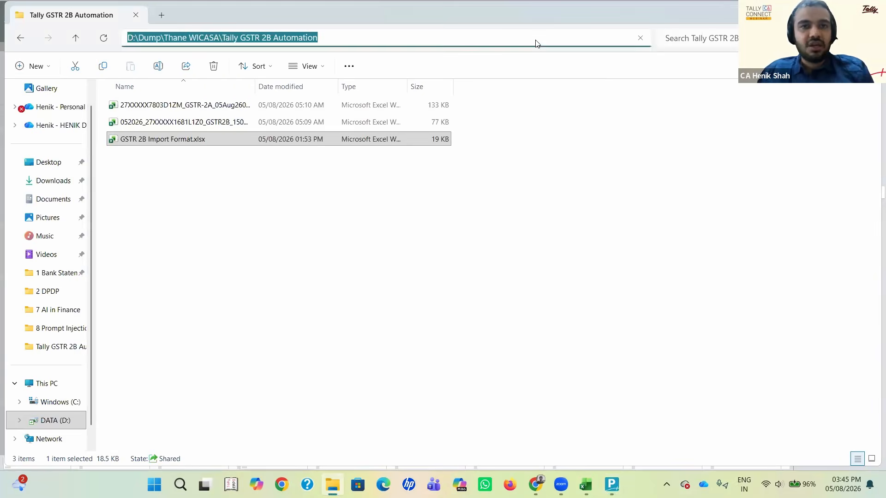
pyautogui.hotkey('alt', 'Tab')
pyautogui.press('Return')
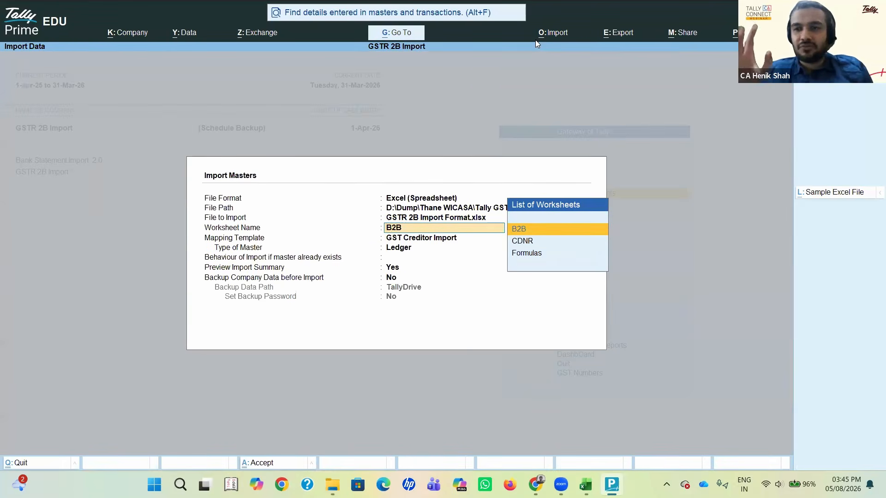
# Step: Choose worksheet B2B and the GST Creditor Import template, and set the behaviour for existing masters to Ignore Duplicates
pyautogui.press('Return')
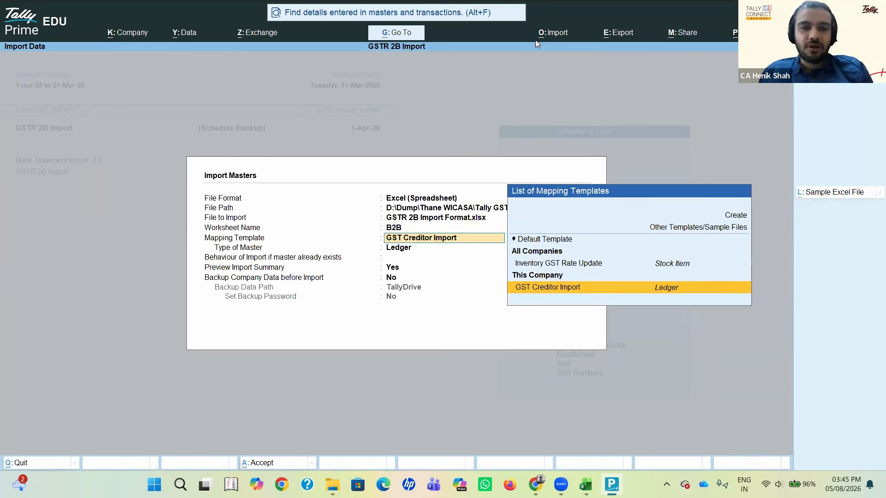
pyautogui.press('Return')
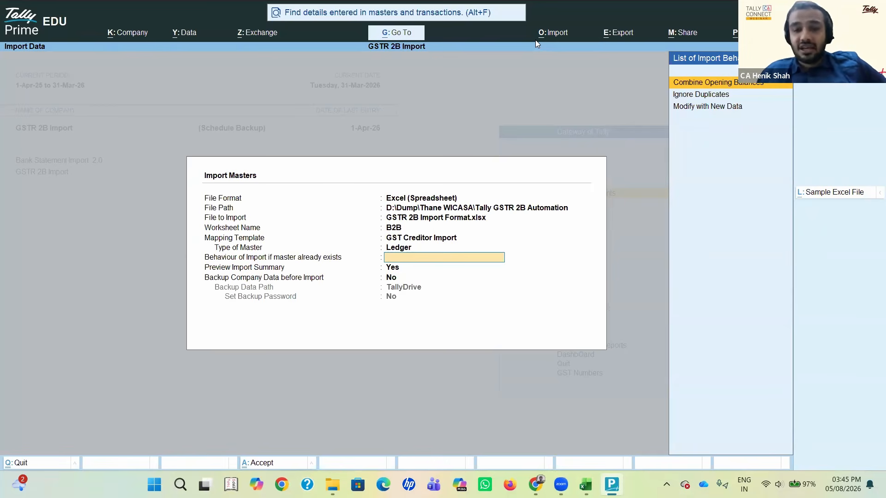
pyautogui.press('Down')
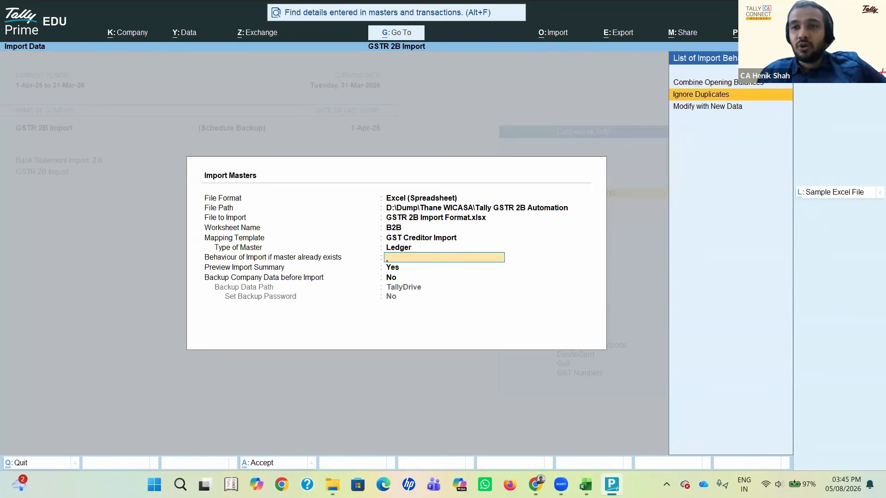
pyautogui.click(732, 99)
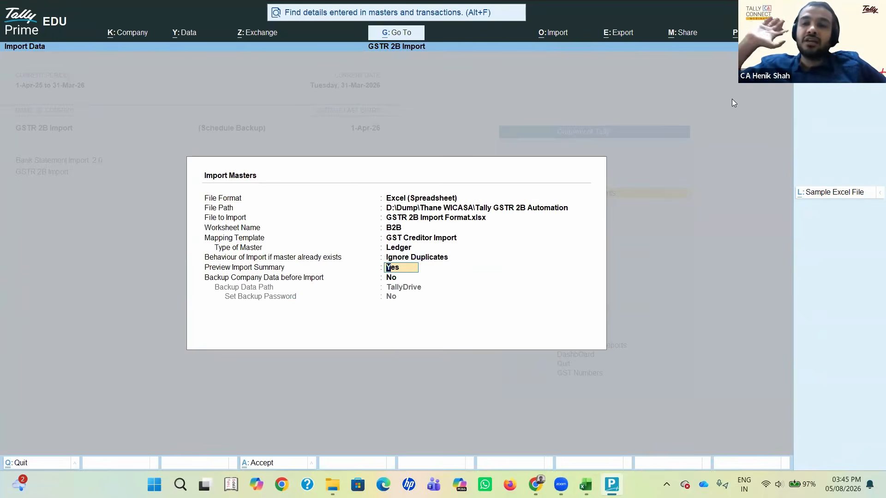
# Step: Accept the import settings with the summary preview kept on, and import the Sundry Creditors ledgers from worksheet B2B
pyautogui.press('BackSpace')
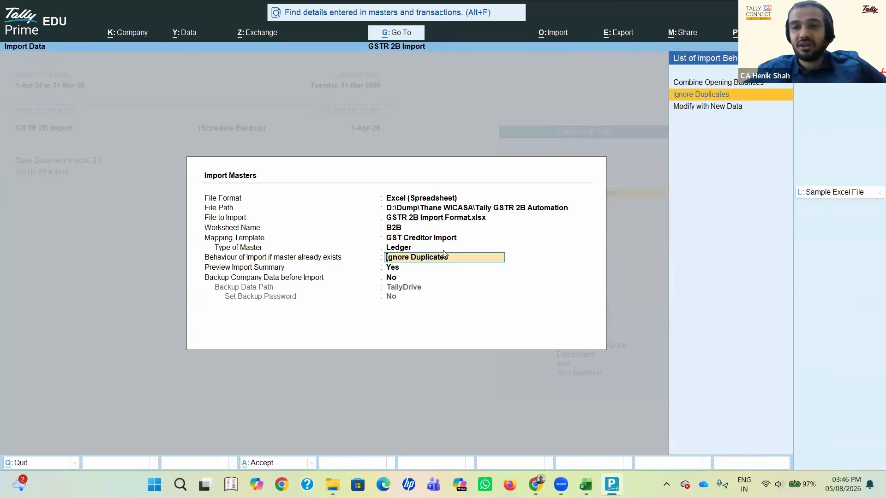
pyautogui.press('Return')
pyautogui.hotkey('ctrl', 'a')
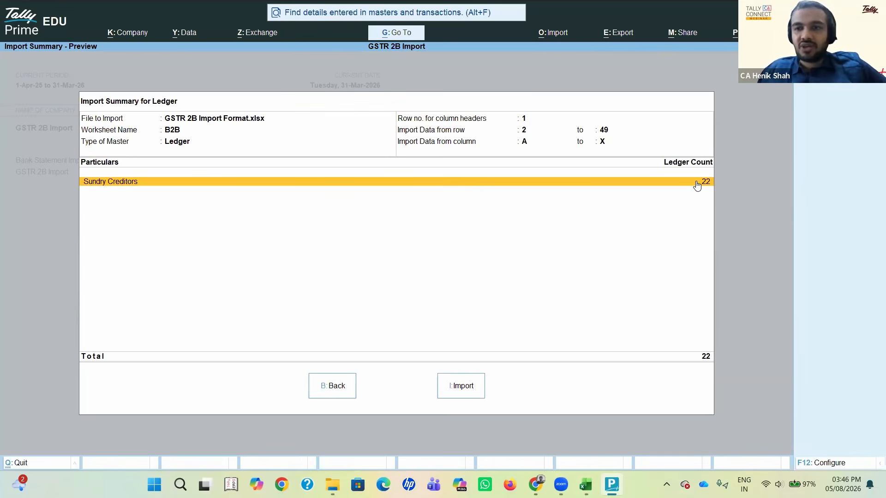
pyautogui.click(463, 387)
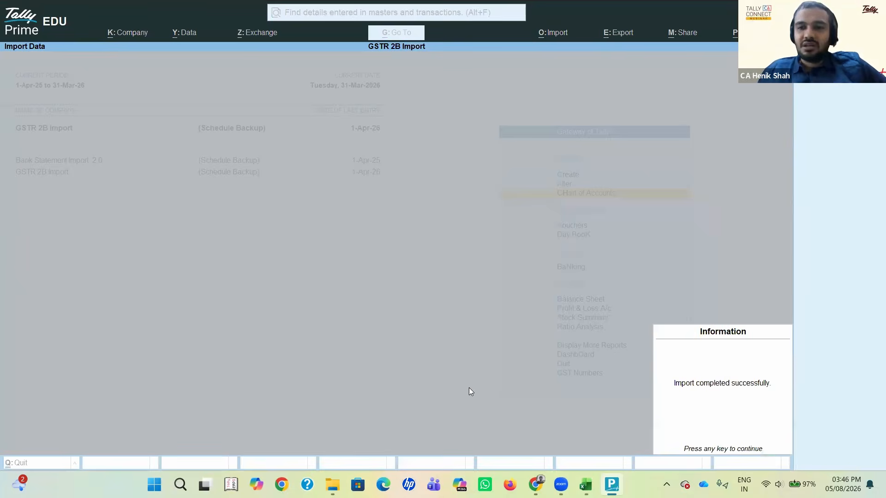
pyautogui.press('Return')
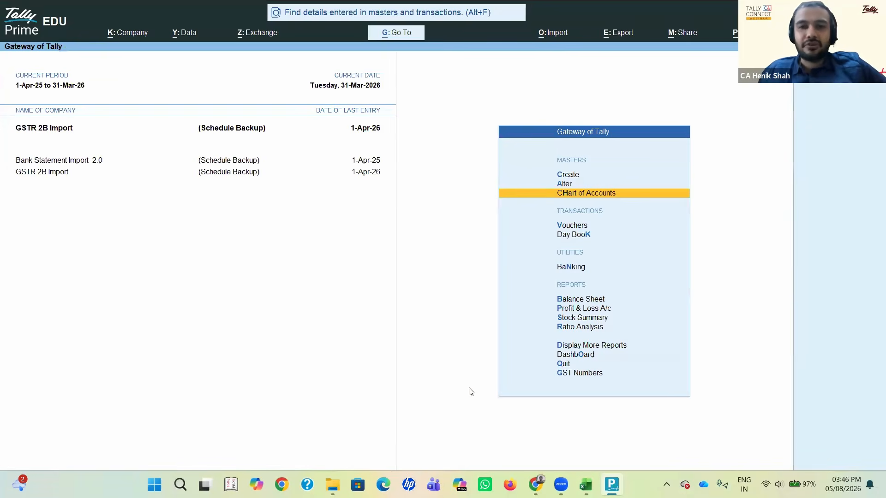
# Step: Open the list of ledgers and examine the mailing and GST details of the imported KAIVAN DECOR ledger
pyautogui.press('Return')
pyautogui.press('Return')
pyautogui.press('Down')
pyautogui.press('Down')
pyautogui.press('Down')
pyautogui.press('Down')
pyautogui.press('Down')
pyautogui.press('Down')
pyautogui.press('Down')
pyautogui.press('Down')
pyautogui.press('Down')
pyautogui.press('Down')
pyautogui.press('Down')
pyautogui.press('Down')
pyautogui.press('Down')
pyautogui.press('Down')
pyautogui.press('Down')
pyautogui.press('Down')
pyautogui.press('Down')
pyautogui.press('Down')
pyautogui.press('Down')
pyautogui.press('Down')
pyautogui.press('Down')
pyautogui.press('Down')
pyautogui.press('Down')
pyautogui.press('Down')
pyautogui.press('Down')
pyautogui.press('Down')
pyautogui.press('Down')
pyautogui.press('Down')
pyautogui.press('Down')
pyautogui.press('Down')
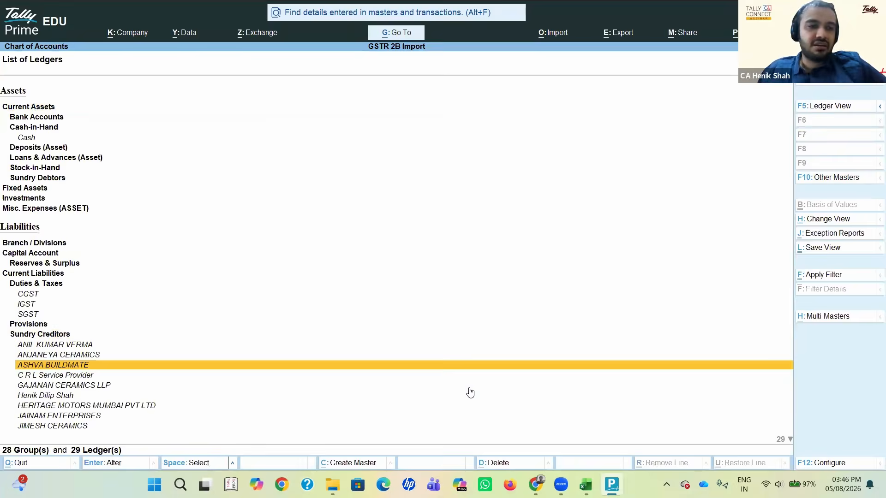
pyautogui.press('Down')
pyautogui.press('Up')
pyautogui.press('Return')
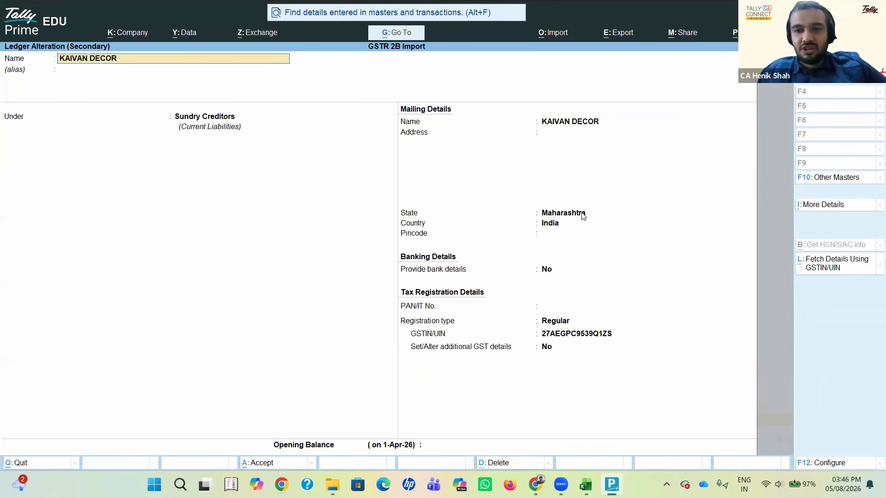
pyautogui.press('BackSpace')
pyautogui.press('Escape')
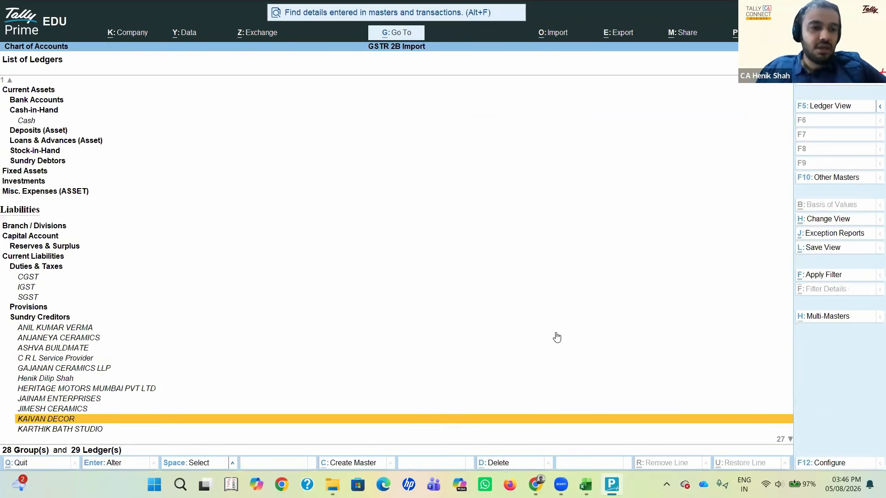
# Step: Open the first ledger under Sundry Creditors and step through its state and tax registration details
pyautogui.press('Down')
pyautogui.press('Down')
pyautogui.press('Down')
pyautogui.press('Down')
pyautogui.press('Down')
pyautogui.press('Down')
pyautogui.press('Down')
pyautogui.press('Down')
pyautogui.press('Down')
pyautogui.press('Down')
pyautogui.press('Down')
pyautogui.press('Down')
pyautogui.press('Down')
pyautogui.press('Up')
pyautogui.press('Up')
pyautogui.press('Up')
pyautogui.press('Up')
pyautogui.press('Up')
pyautogui.press('Up')
pyautogui.press('Up')
pyautogui.press('Up')
pyautogui.press('Up')
pyautogui.press('Up')
pyautogui.press('Up')
pyautogui.press('Up')
pyautogui.press('Up')
pyautogui.press('Up')
pyautogui.press('Up')
pyautogui.press('Up')
pyautogui.press('Up')
pyautogui.press('Up')
pyautogui.press('Up')
pyautogui.press('Up')
pyautogui.press('Up')
pyautogui.press('Up')
pyautogui.press('Return')
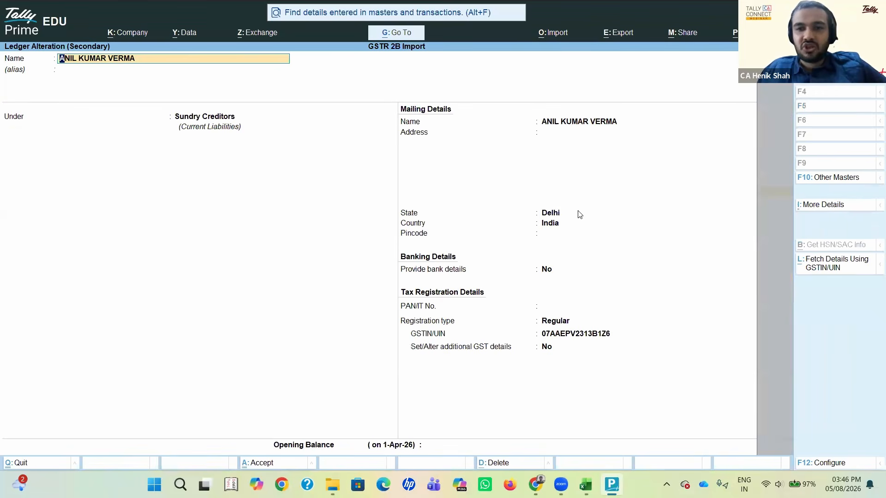
pyautogui.press('Return')
pyautogui.press('Return')
pyautogui.press('Return')
pyautogui.press('Return')
pyautogui.press('Return')
pyautogui.press('Return')
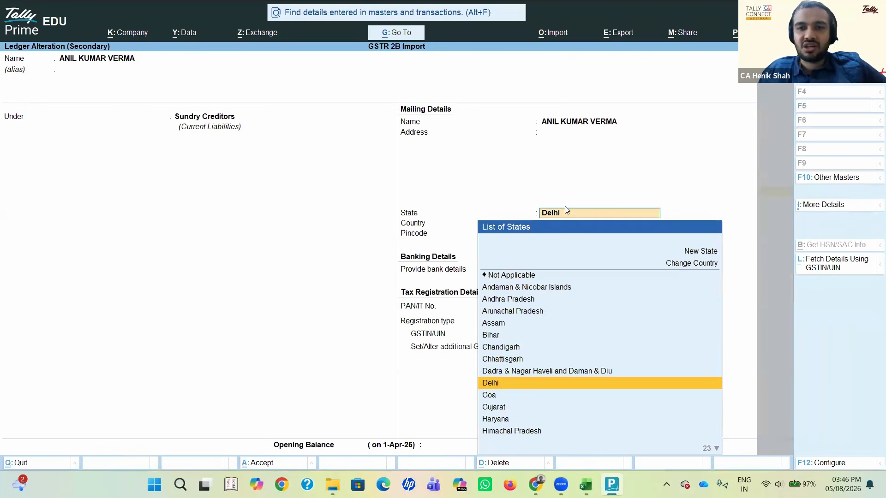
pyautogui.press('Return')
pyautogui.press('Return')
pyautogui.press('Return')
pyautogui.press('Return')
pyautogui.press('Return')
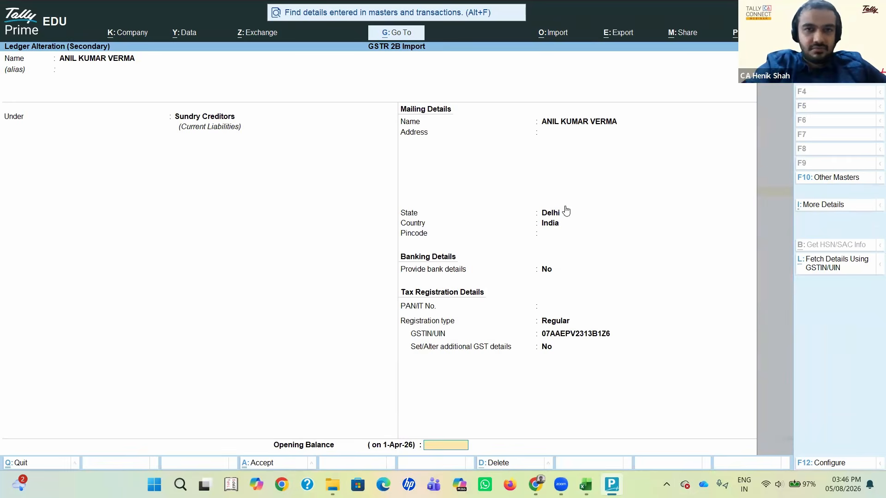
pyautogui.press('Return')
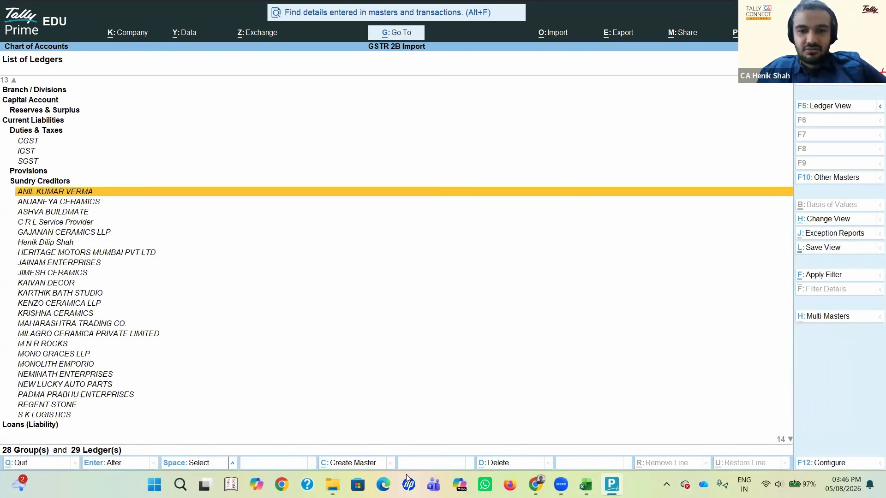
# Step: Look over the first creditors in the list of ledgers and return to the Gateway of Tally
pyautogui.hotkey('alt', 'Tab')
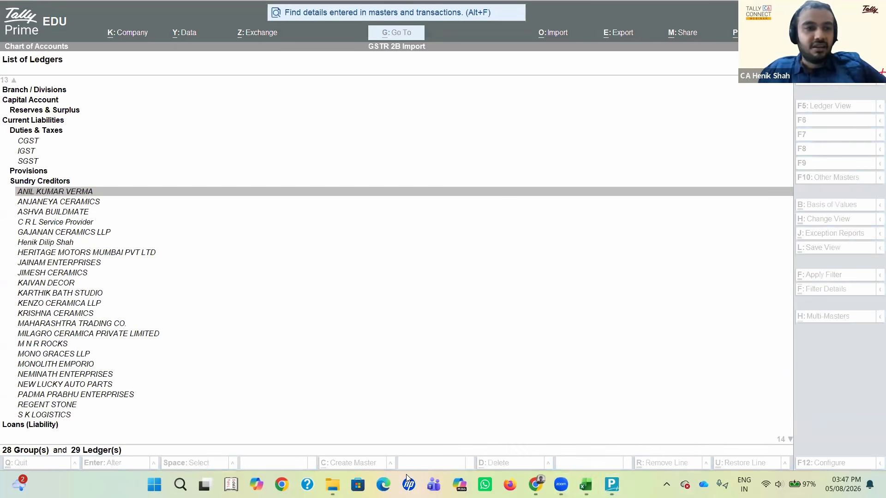
pyautogui.click(162, 221)
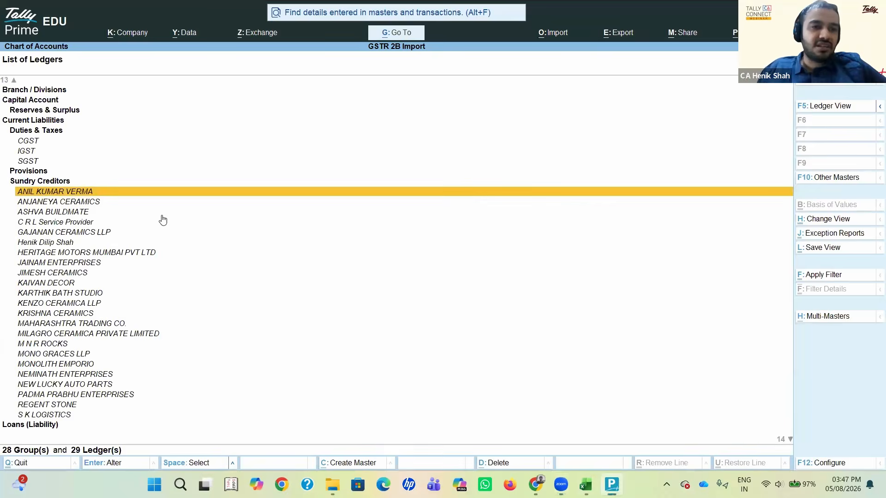
pyautogui.press('Down')
pyautogui.press('Down')
pyautogui.press('Down')
pyautogui.press('Up')
pyautogui.press('Up')
pyautogui.press('Escape')
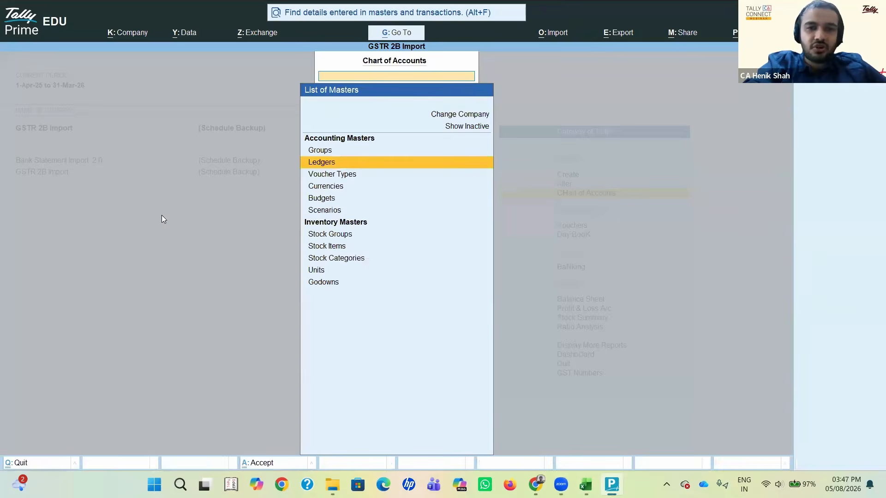
pyautogui.press('Escape')
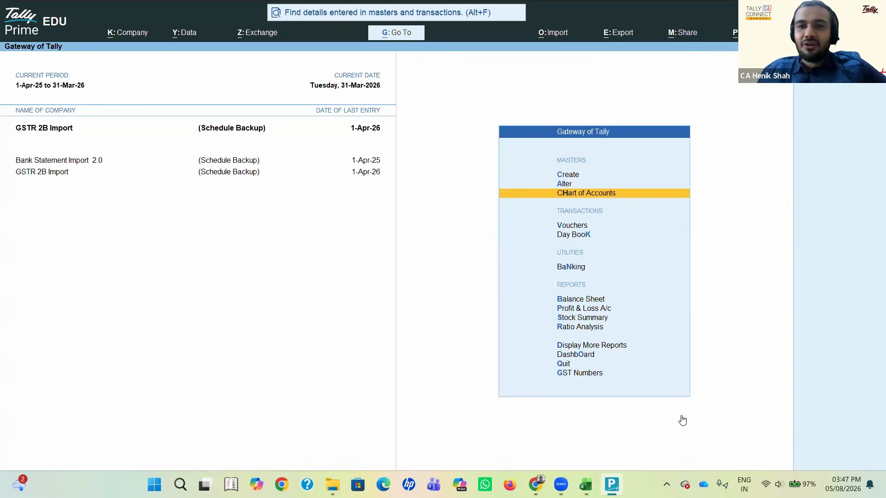
# Step: Look over the list of voucher types and the Sundry Creditors in the list of ledgers, and return to the Gateway of Tally
pyautogui.press('Return')
pyautogui.press('Down')
pyautogui.press('Return')
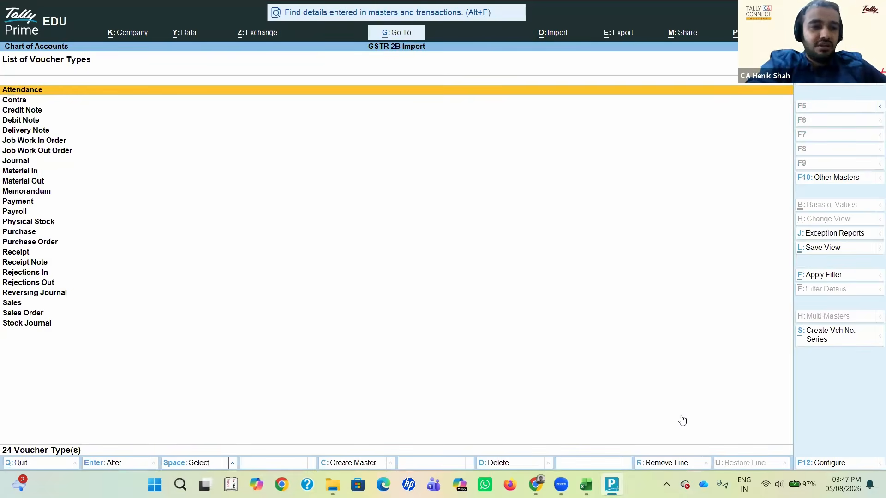
pyautogui.press('Escape')
pyautogui.press('Up')
pyautogui.press('Return')
pyautogui.press('Down')
pyautogui.press('Down')
pyautogui.press('Down')
pyautogui.press('Down')
pyautogui.press('Down')
pyautogui.press('Down')
pyautogui.press('Down')
pyautogui.press('Down')
pyautogui.press('Down')
pyautogui.press('Down')
pyautogui.press('Down')
pyautogui.press('Down')
pyautogui.press('Down')
pyautogui.press('Down')
pyautogui.press('Down')
pyautogui.press('Down')
pyautogui.press('Down')
pyautogui.press('Down')
pyautogui.press('Down')
pyautogui.press('Down')
pyautogui.press('Down')
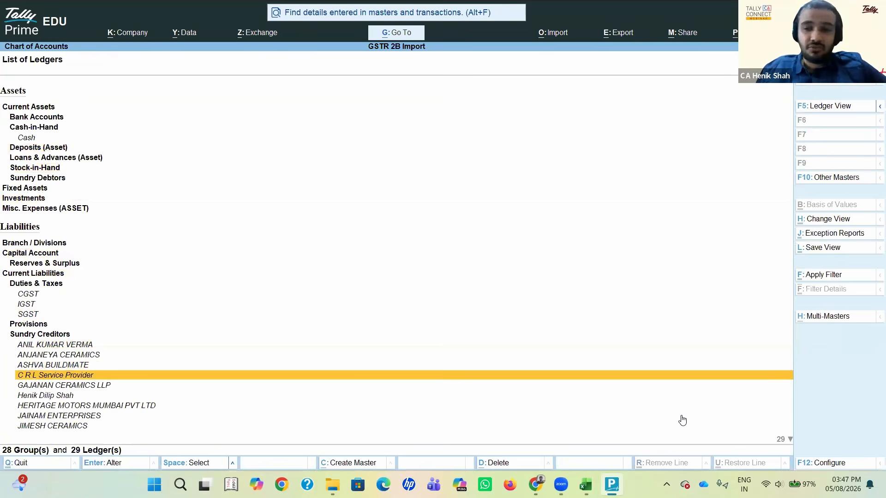
pyautogui.click(753, 456)
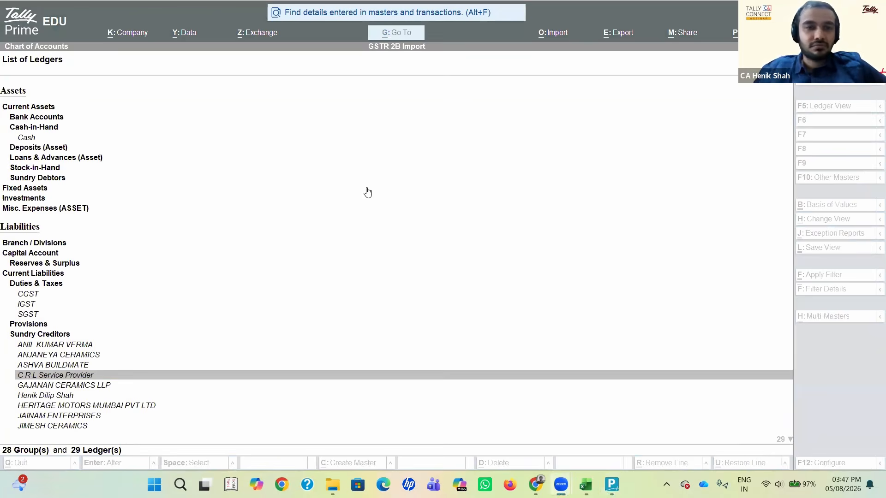
pyautogui.click(342, 200)
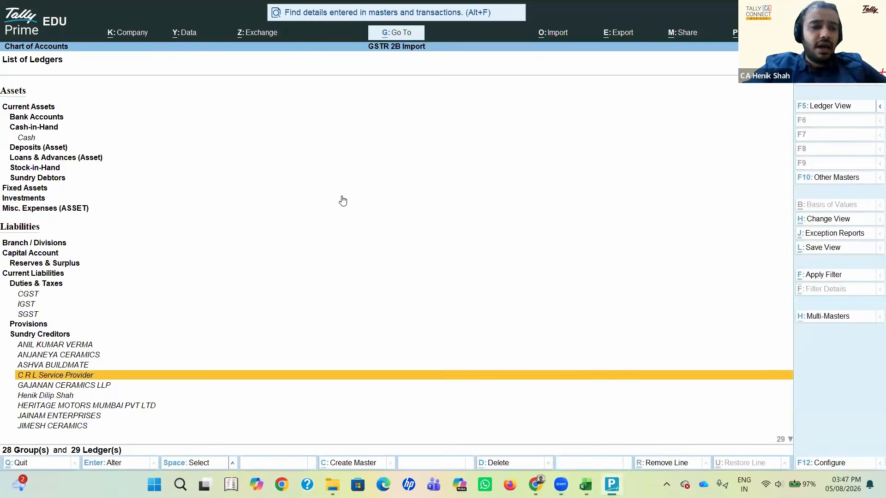
pyautogui.press('Escape')
pyautogui.press('Escape')
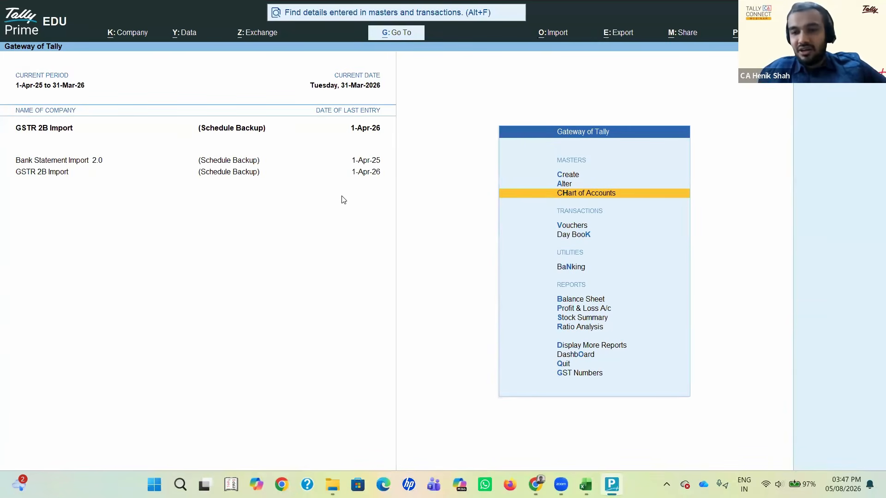
pyautogui.click(700, 393)
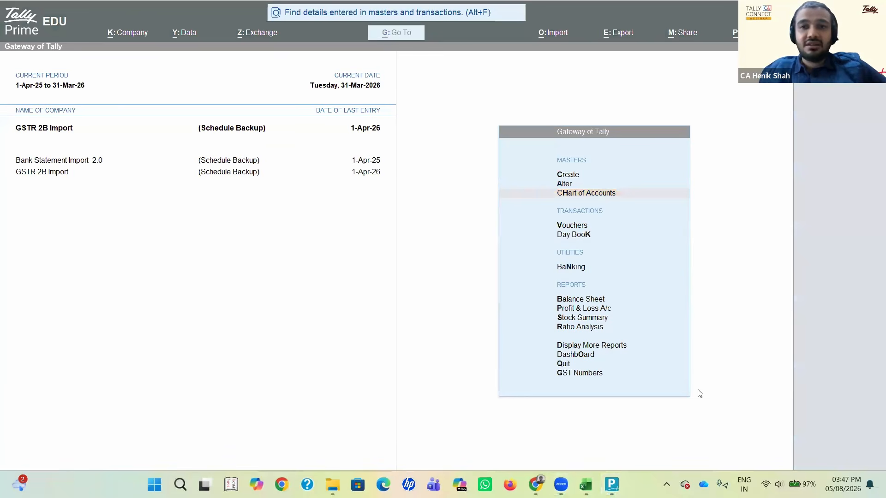
pyautogui.click(700, 394)
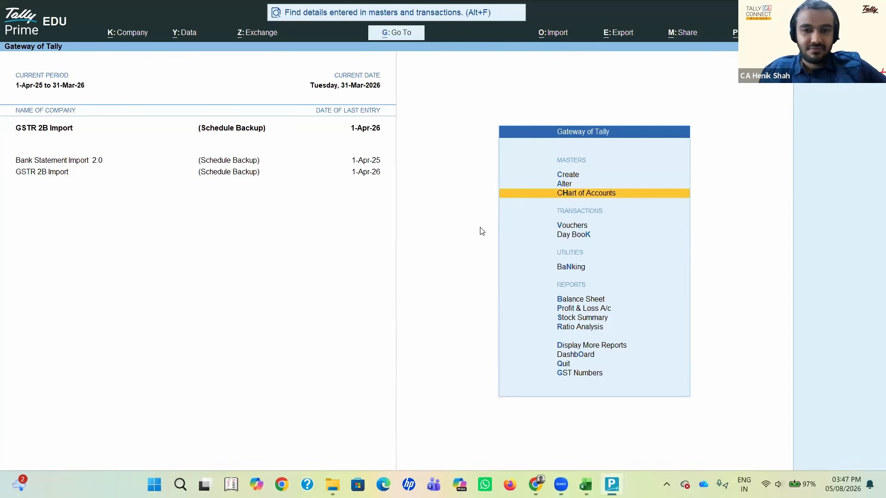
pyautogui.hotkey('alt', 'Tab')
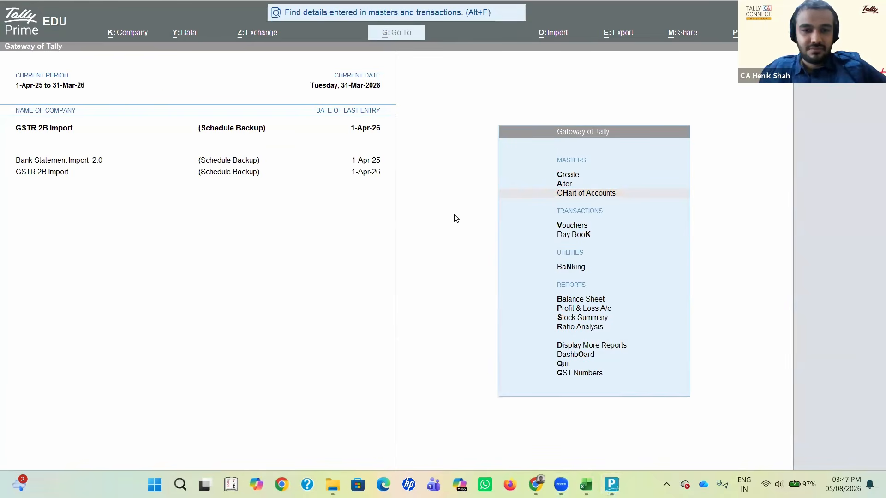
pyautogui.hotkey('alt', 'Tab')
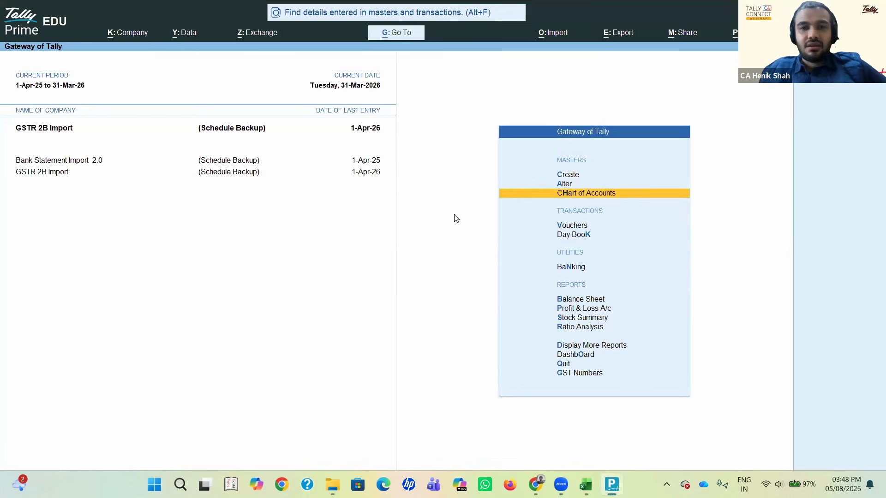
pyautogui.hotkey('alt', 'Tab')
pyautogui.click(481, 125)
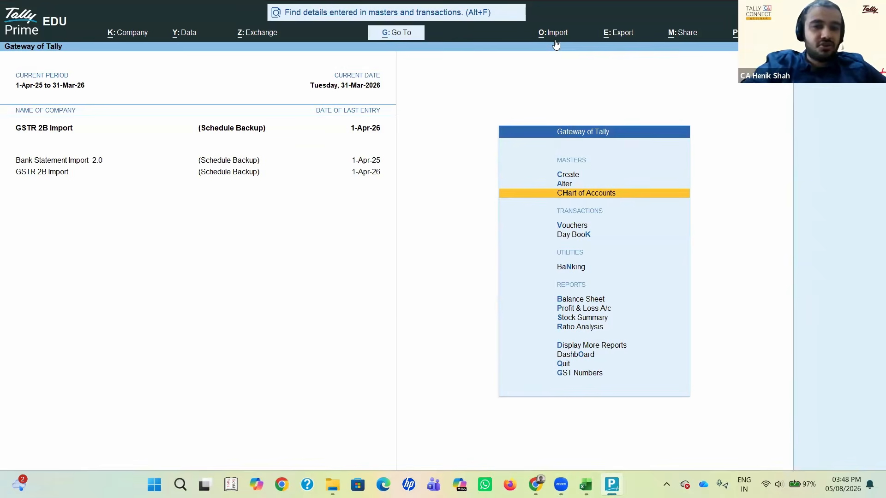
# Step: Switch to the browser to view the Tally Solutions YouTube channel and return to TallyPrime
pyautogui.hotkey('alt', 'Tab')
pyautogui.hotkey('alt', 'Tab')
pyautogui.hotkey('alt', 'Tab')
pyautogui.hotkey('alt', 'Tab')
pyautogui.hotkey('alt', 'Tab')
pyautogui.hotkey('alt', 'Tab')
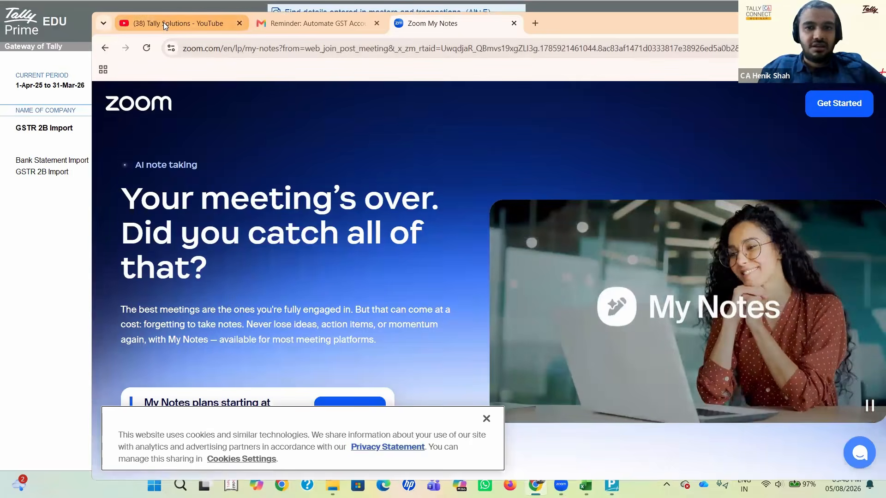
pyautogui.click(170, 24)
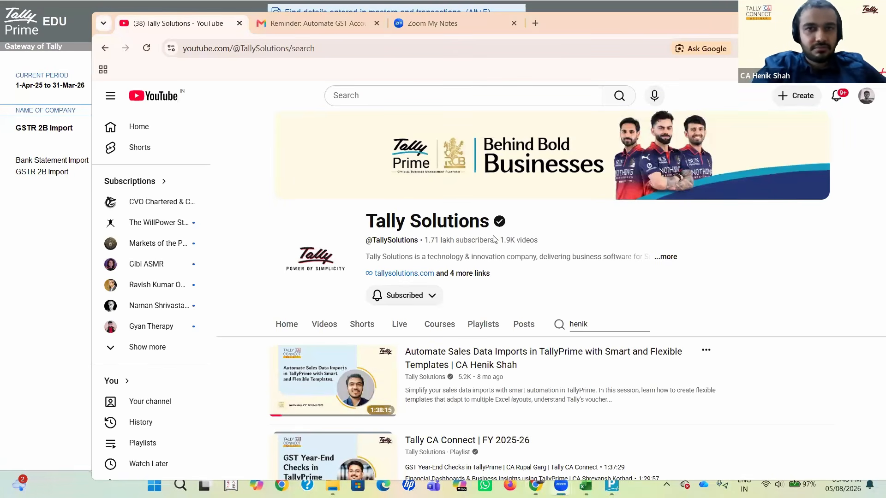
pyautogui.hotkey('alt', 'Tab')
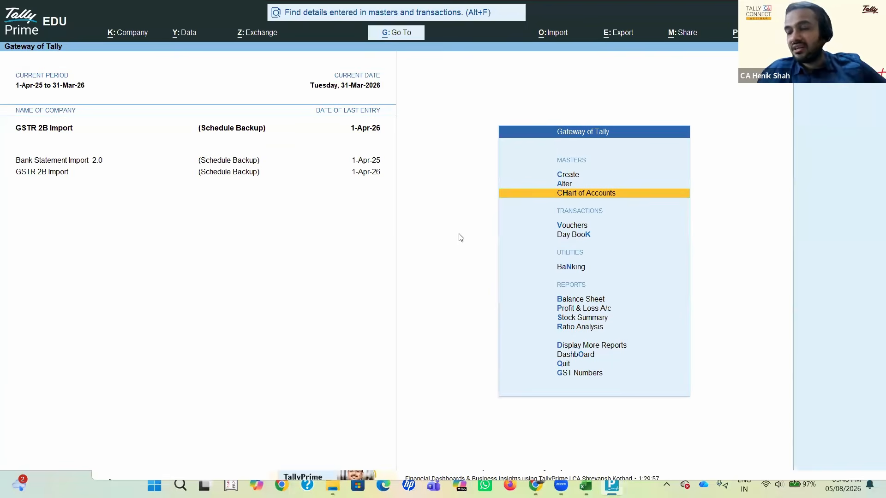
# Step: Drill down from the Profit & Loss A/c into the Purchase ledger under Purchase Accounts and return to the Gateway of Tally
pyautogui.press('Down')
pyautogui.press('Down')
pyautogui.press('Down')
pyautogui.press('Down')
pyautogui.press('Down')
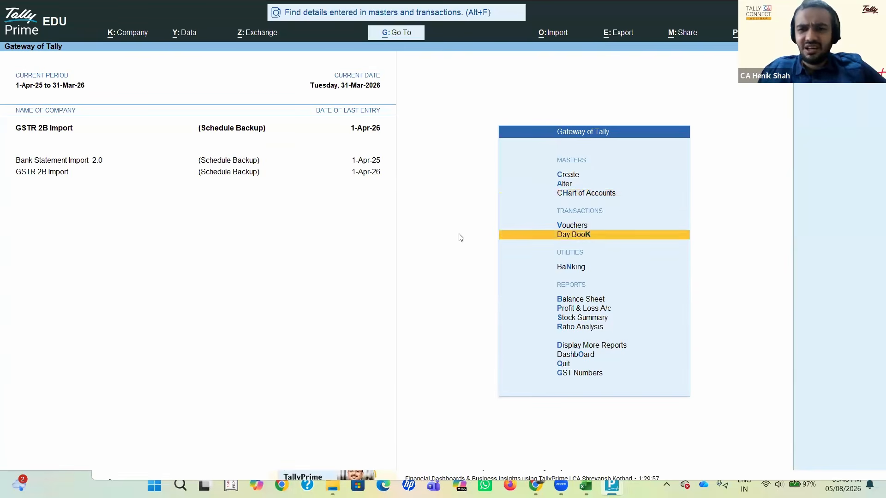
pyautogui.press('Return')
pyautogui.press('Right')
pyautogui.press('Left')
pyautogui.press('Return')
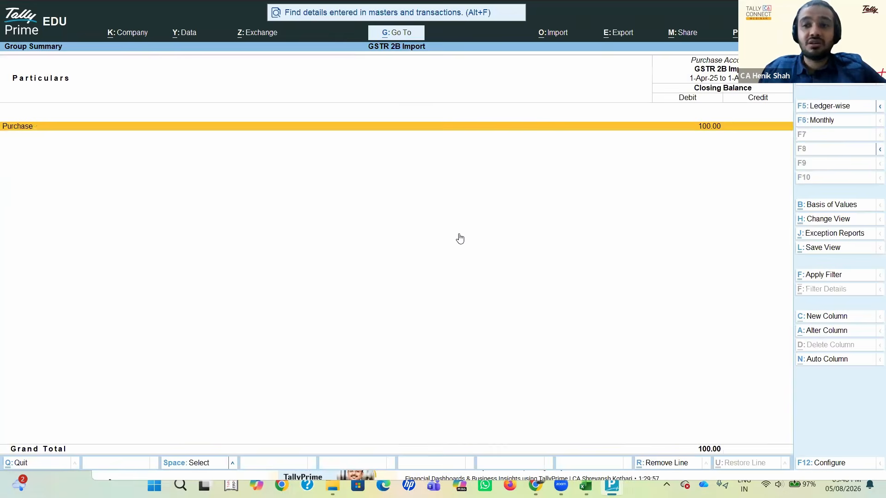
pyautogui.press('Return')
pyautogui.press('Escape')
pyautogui.press('Escape')
pyautogui.press('Escape')
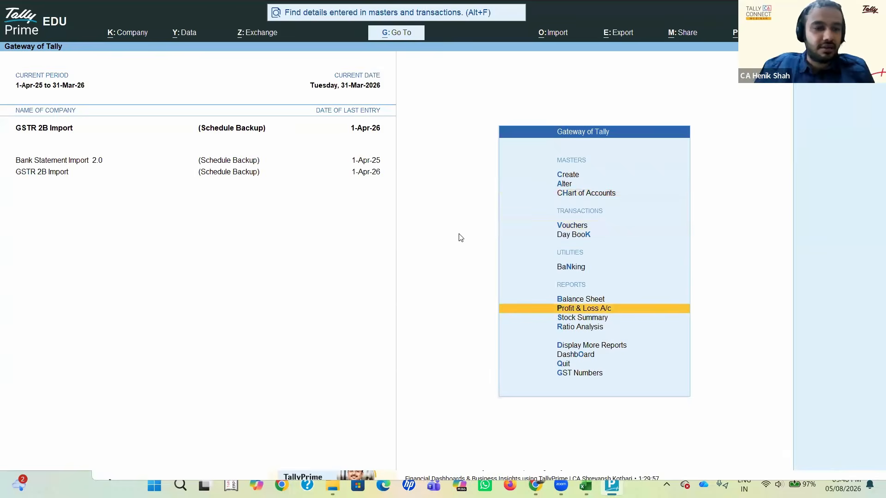
# Step: Change the current period to 1-Apr-26 to 31-Mar-27
pyautogui.hotkey('alt', 'F2')
pyautogui.write('1-4')
pyautogui.press('Return')
pyautogui.write('m27')
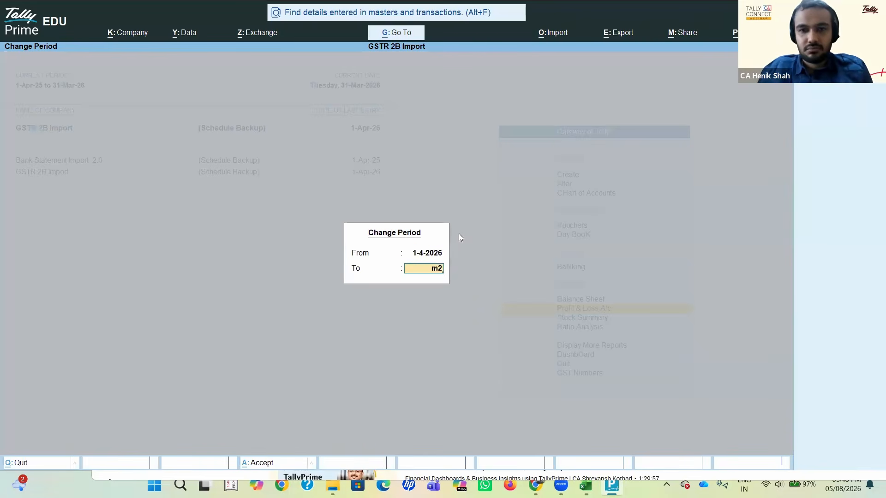
pyautogui.press('Return')
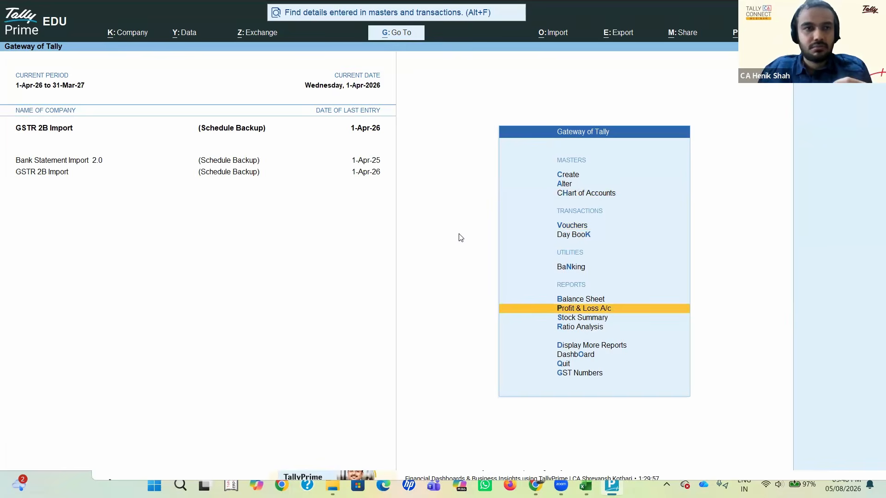
# Step: Drill down from the Profit & Loss A/c through the Purchase ledger's monthly summary to open the April purchase voucher
pyautogui.press('Return')
pyautogui.press('Return')
pyautogui.press('Return')
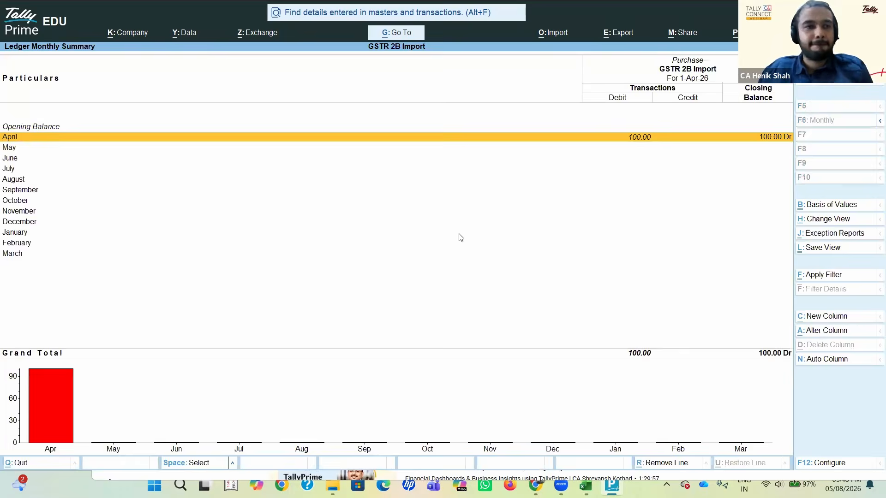
pyautogui.press('Return')
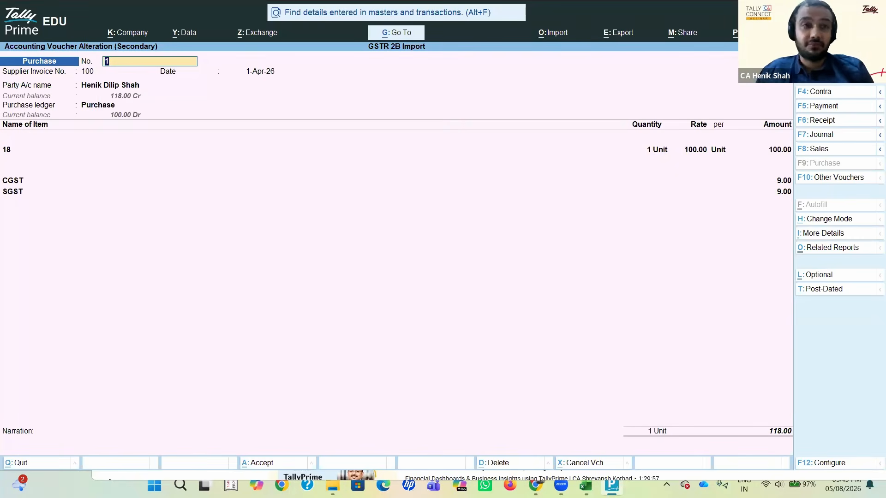
# Step: Switch to the GSTR-2B workbook and select the Invoice Date column on the B2B sheet
pyautogui.press('Return')
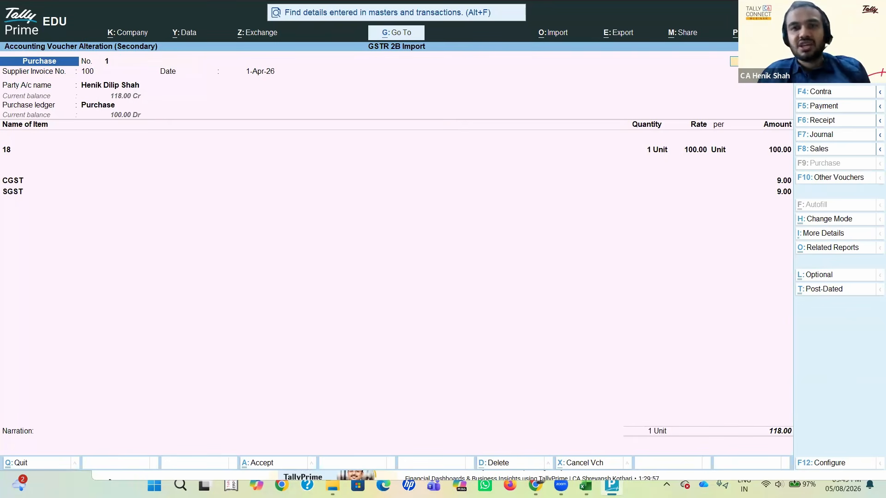
pyautogui.hotkey('alt', 'Tab')
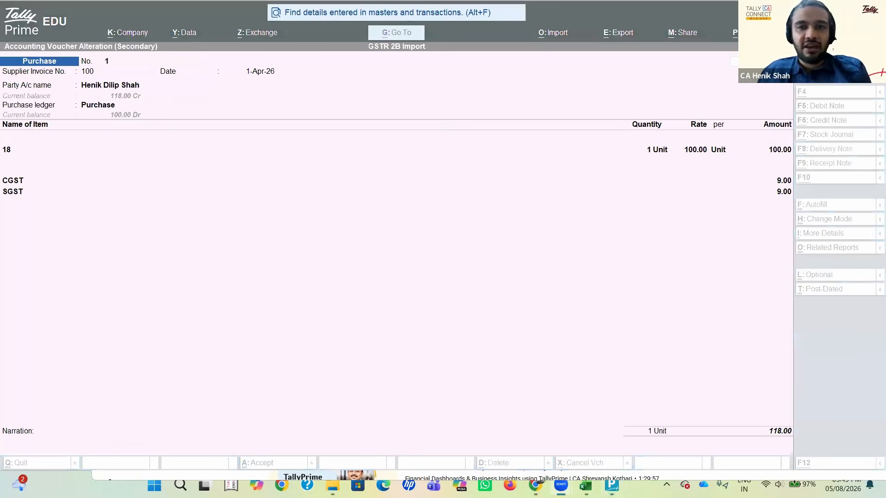
pyautogui.hotkey('alt', 'Tab')
pyautogui.hotkey('alt', 'Tab')
pyautogui.hotkey('alt', 'Tab')
pyautogui.press('Left')
pyautogui.press('Left')
pyautogui.press('Left')
pyautogui.press('Left')
pyautogui.press('Left')
pyautogui.press('Left')
pyautogui.press('Left')
pyautogui.press('Left')
pyautogui.press('Left')
pyautogui.press('Left')
pyautogui.press('Left')
pyautogui.press('Left')
pyautogui.press('Left')
pyautogui.press('Right')
pyautogui.press('Right')
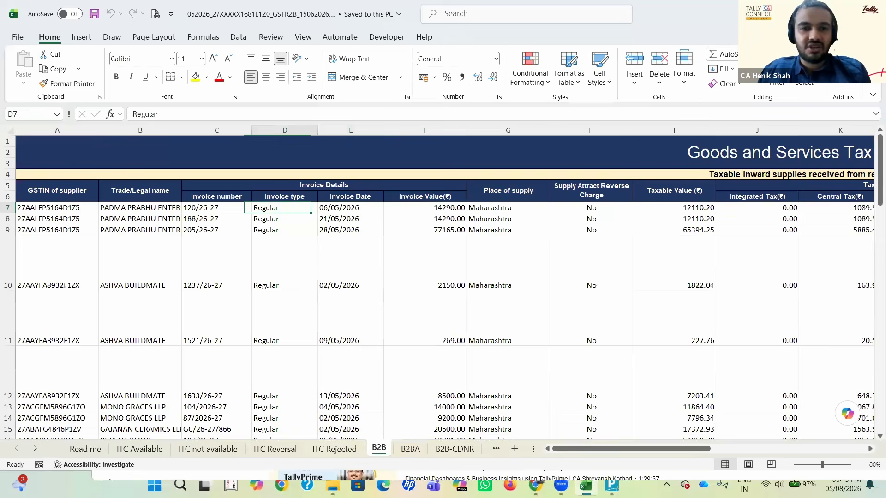
pyautogui.press('Right')
pyautogui.press('Right')
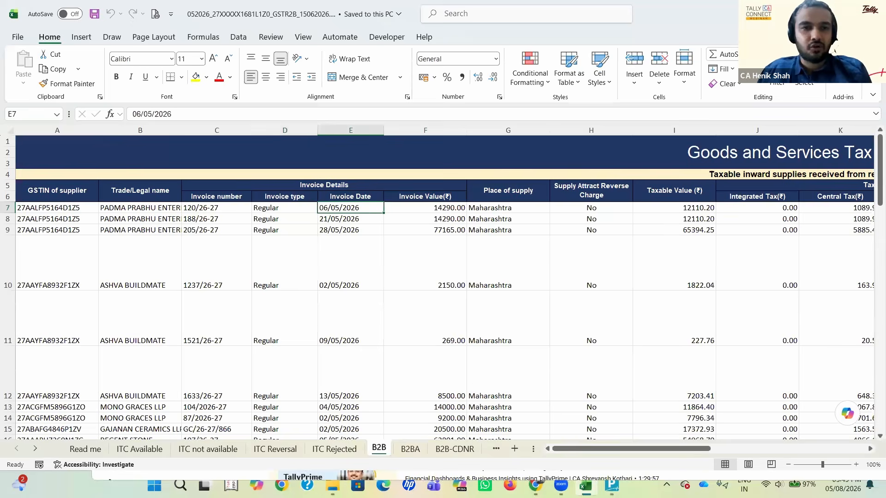
pyautogui.click(350, 130)
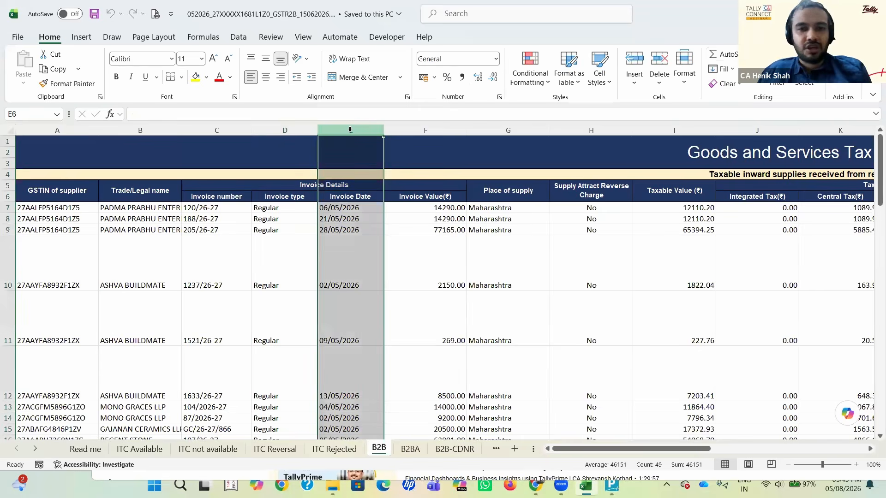
# Step: Review the voucher's supplier invoice number and date in TallyPrime, and select the Trade/Legal name column in the GSTR-2B workbook
pyautogui.hotkey('alt', 'Tab')
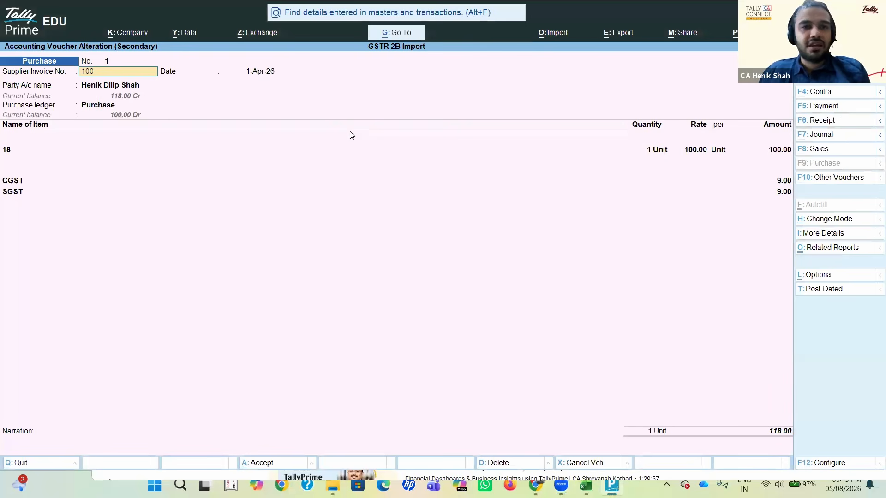
pyautogui.press('Return')
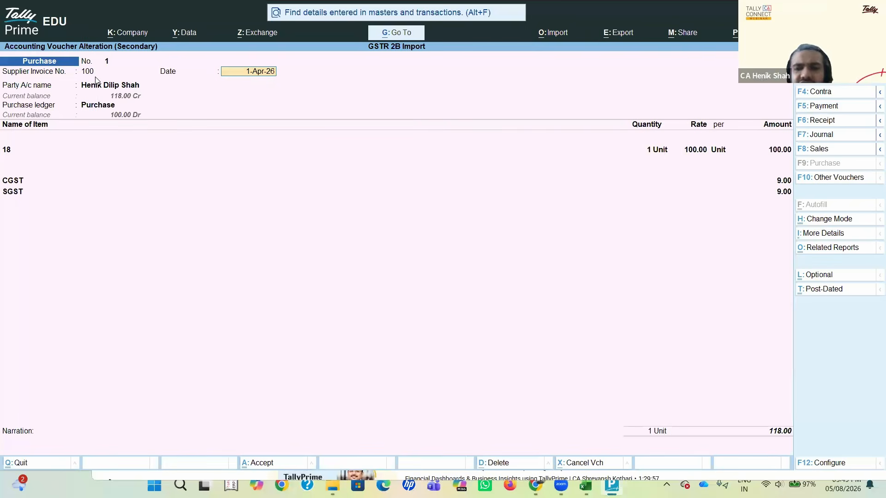
pyautogui.press('Return')
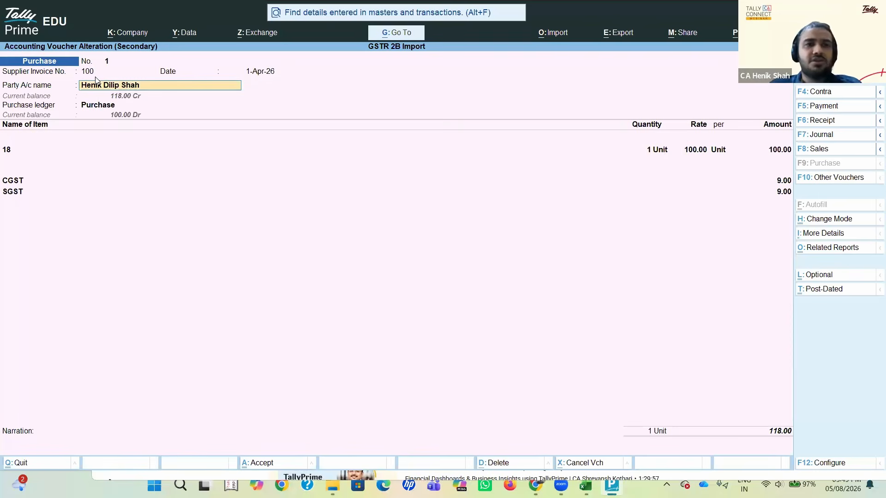
pyautogui.hotkey('alt', 'Tab')
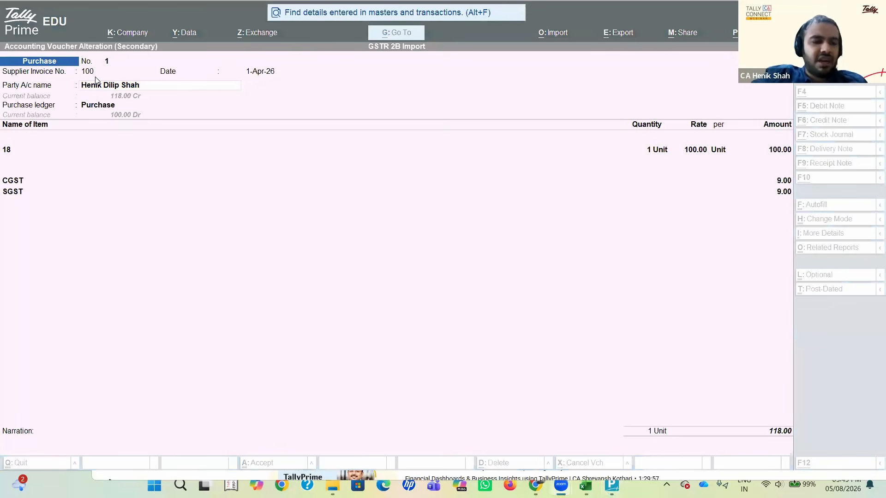
pyautogui.hotkey('alt', 'Tab')
pyautogui.hotkey('alt', 'Tab')
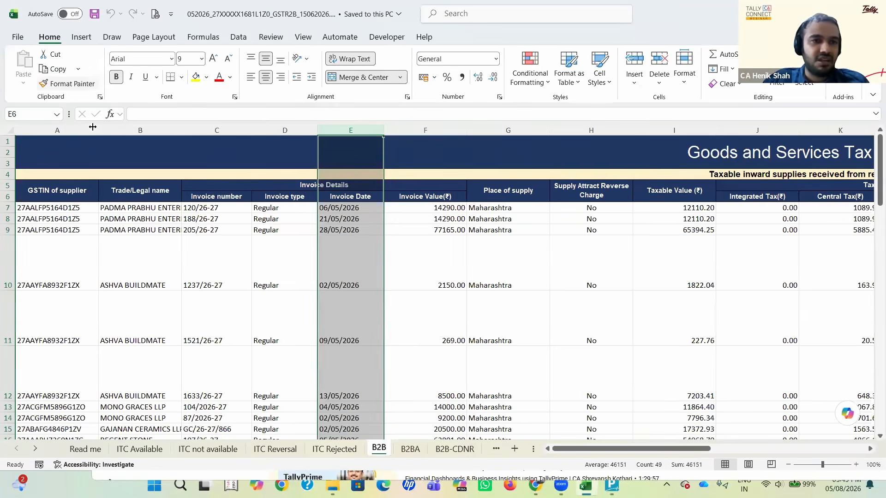
pyautogui.click(120, 129)
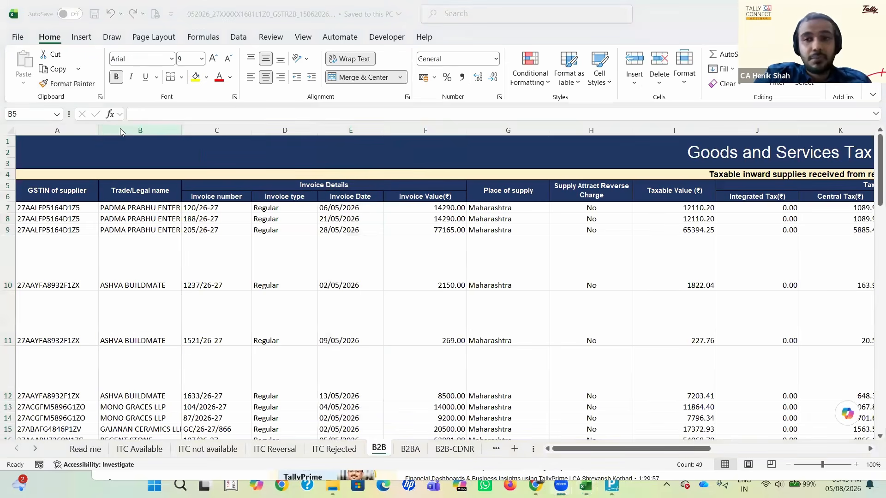
# Step: Return to the purchase voucher and review its Party Details from the supplier name through to the Place of Supply
pyautogui.hotkey('alt', 'Tab')
pyautogui.press('Return')
pyautogui.press('Return')
pyautogui.press('Return')
pyautogui.press('Return')
pyautogui.press('Return')
pyautogui.press('Return')
pyautogui.press('Return')
pyautogui.press('Return')
pyautogui.press('Return')
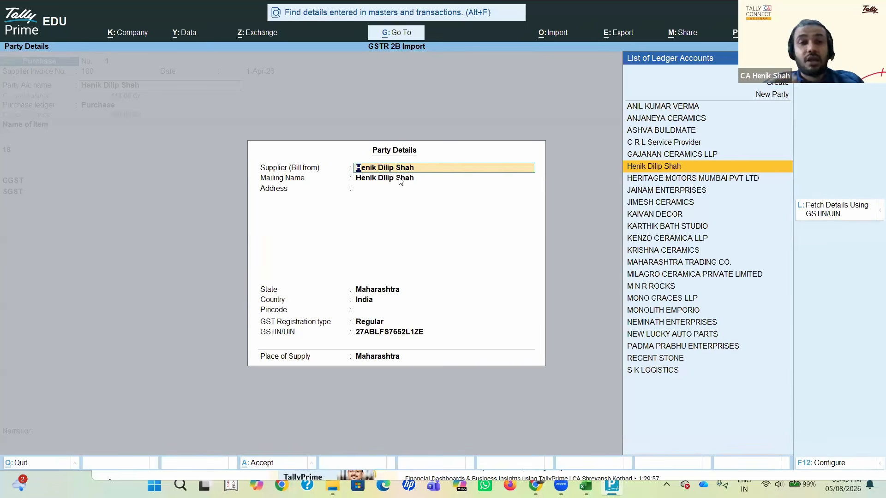
pyautogui.press('Return')
pyautogui.press('Return')
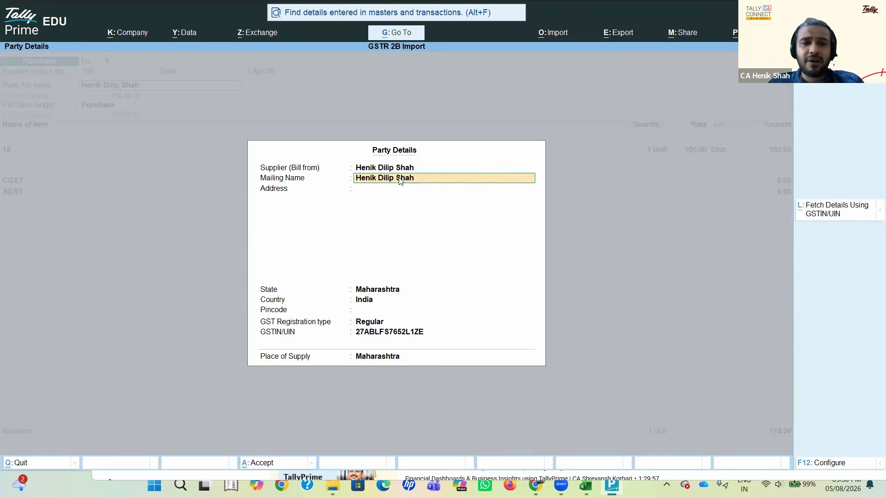
pyautogui.press('Return')
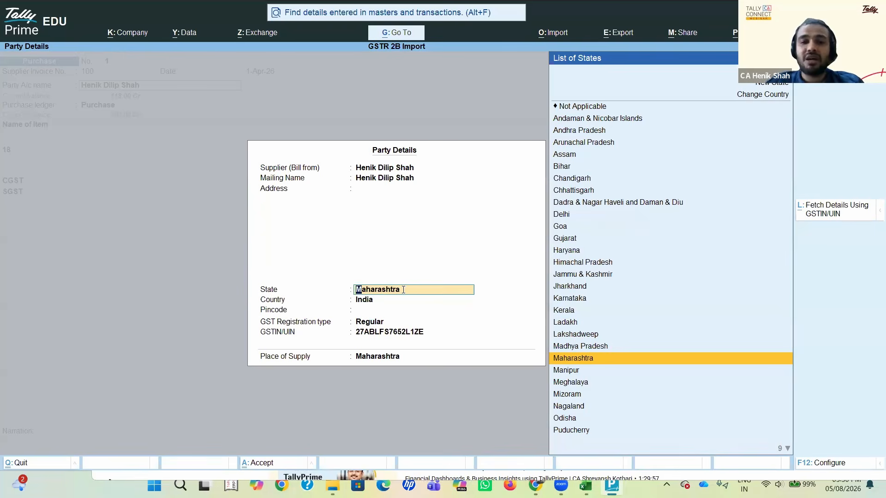
pyautogui.press('Return')
pyautogui.press('Return')
pyautogui.press('Return')
pyautogui.press('Return')
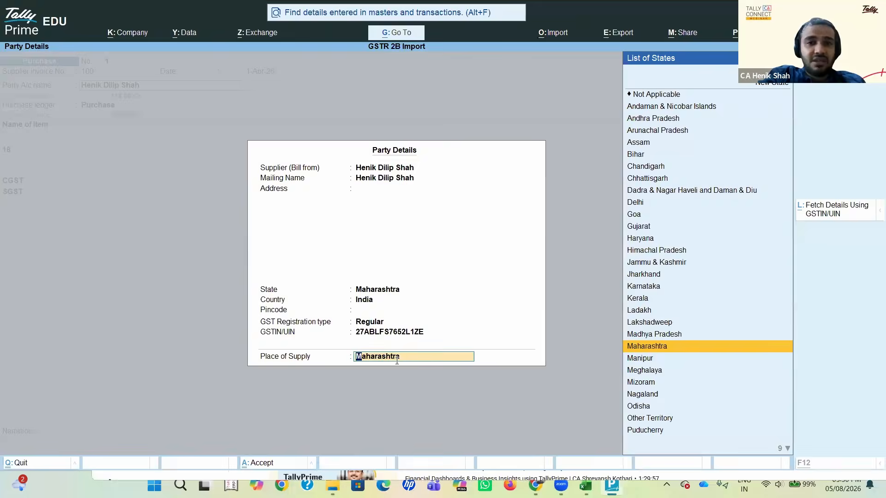
# Step: Select the Place of supply column on the workbook's B2B sheet and return to the Party Details in TallyPrime
pyautogui.hotkey('alt', 'Tab')
pyautogui.hotkey('alt', 'Tab')
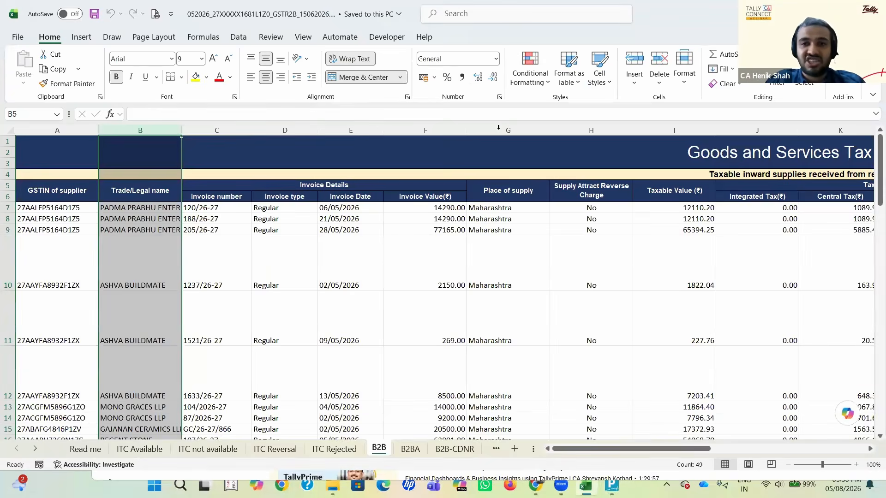
pyautogui.click(499, 129)
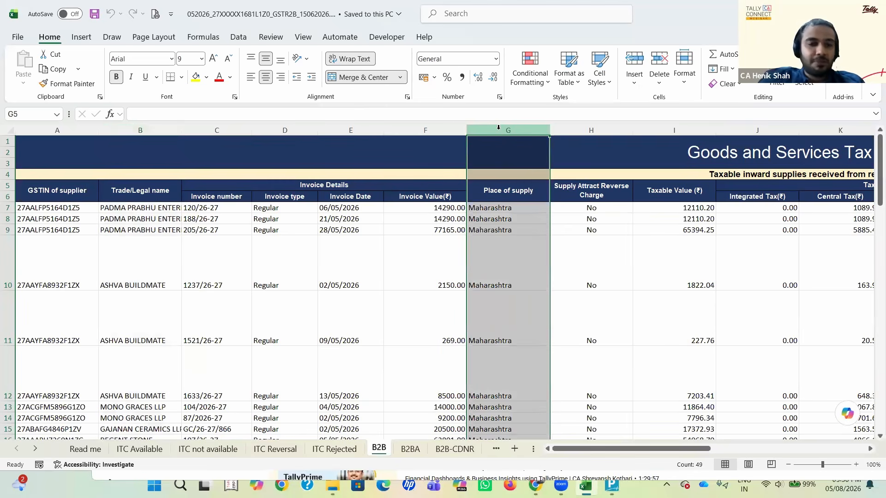
pyautogui.hotkey('alt', 'Tab')
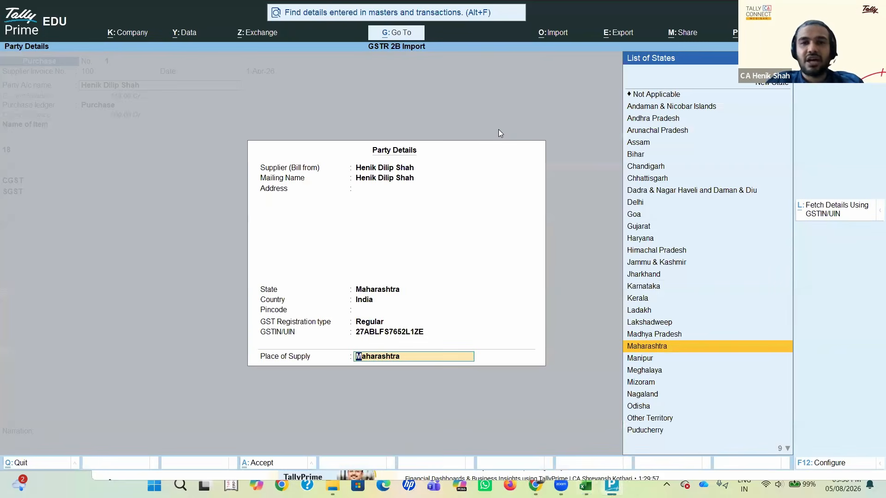
# Step: Compare the State and Place of Supply fields in Party Details with the workbook's Place of supply column
pyautogui.click(386, 288)
pyautogui.press('Return')
pyautogui.press('Return')
pyautogui.press('Return')
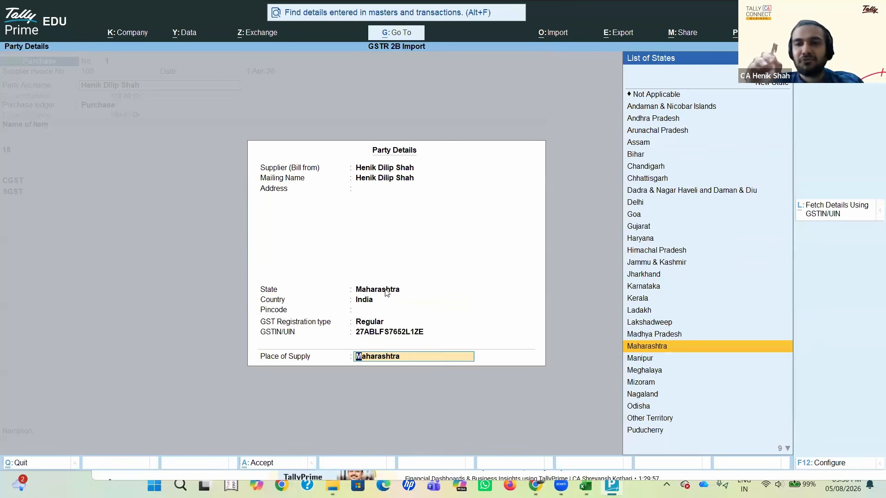
pyautogui.hotkey('alt', 'Tab')
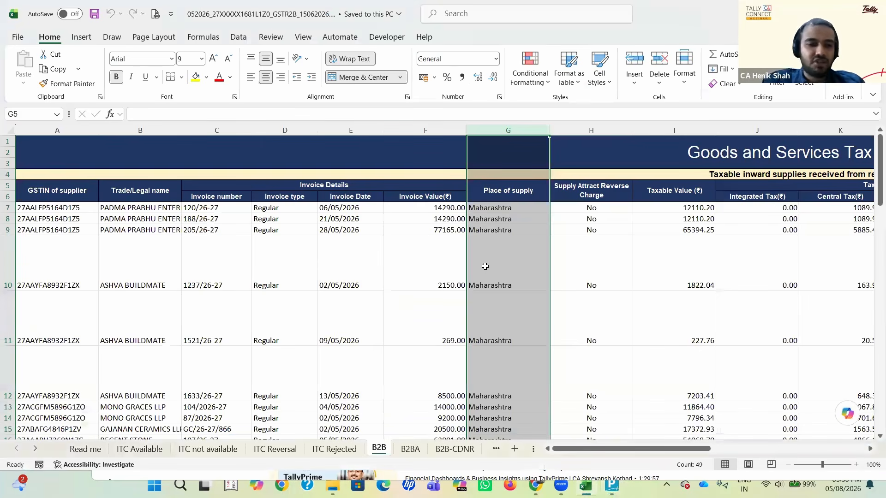
pyautogui.hotkey('alt', 'Tab')
pyautogui.press('BackSpace')
pyautogui.press('BackSpace')
pyautogui.press('BackSpace')
pyautogui.press('BackSpace')
pyautogui.press('BackSpace')
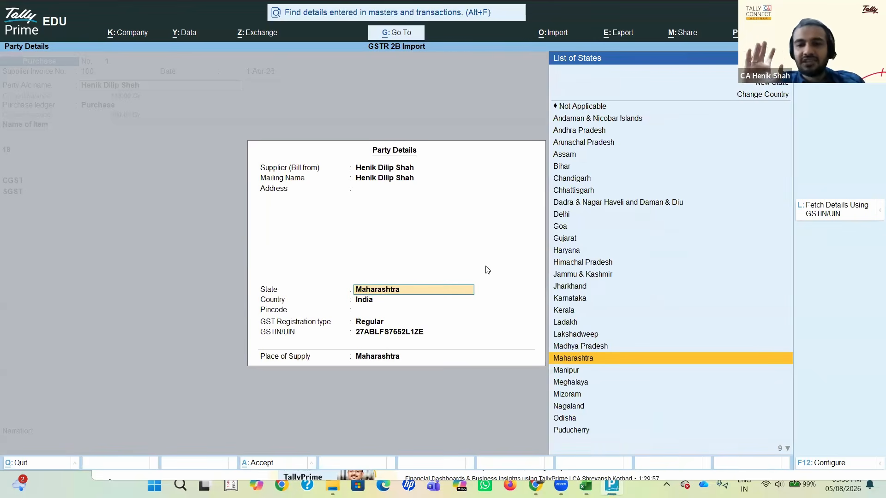
# Step: Accept the existing Party Details and Purchase ledger to reach the voucher's item line
pyautogui.press('Return')
pyautogui.press('Return')
pyautogui.press('Return')
pyautogui.press('Return')
pyautogui.press('Return')
pyautogui.press('Return')
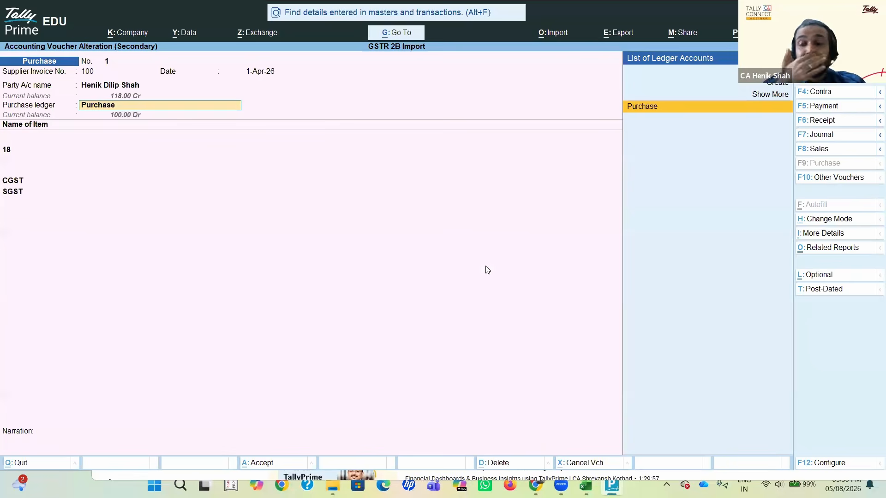
pyautogui.press('Return')
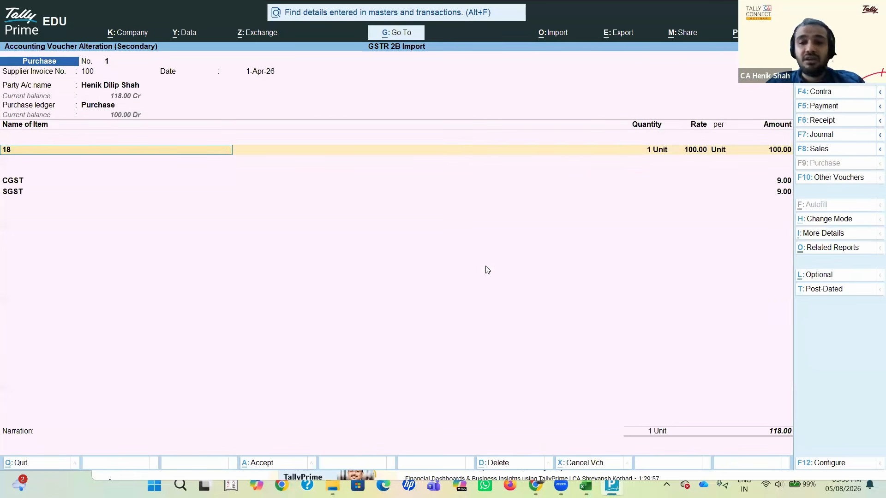
# Step: Examine the invoice, taxable value, tax amount and filing date columns on the B2B sheet, and return to the purchase voucher
pyautogui.hotkey('alt', 'Tab')
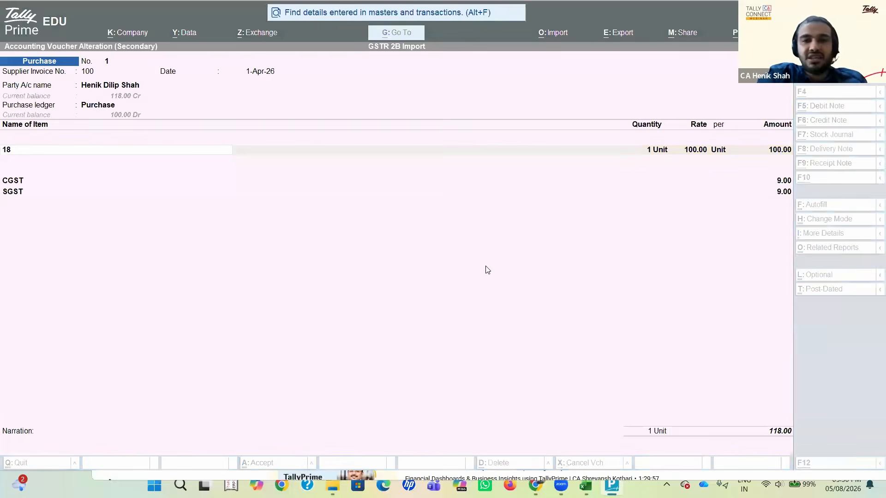
pyautogui.press('Down')
pyautogui.press('Down')
pyautogui.press('Left')
pyautogui.press('Left')
pyautogui.press('Right')
pyautogui.press('Right')
pyautogui.press('Right')
pyautogui.press('Right')
pyautogui.press('Right')
pyautogui.press('Right')
pyautogui.press('Right')
pyautogui.press('Right')
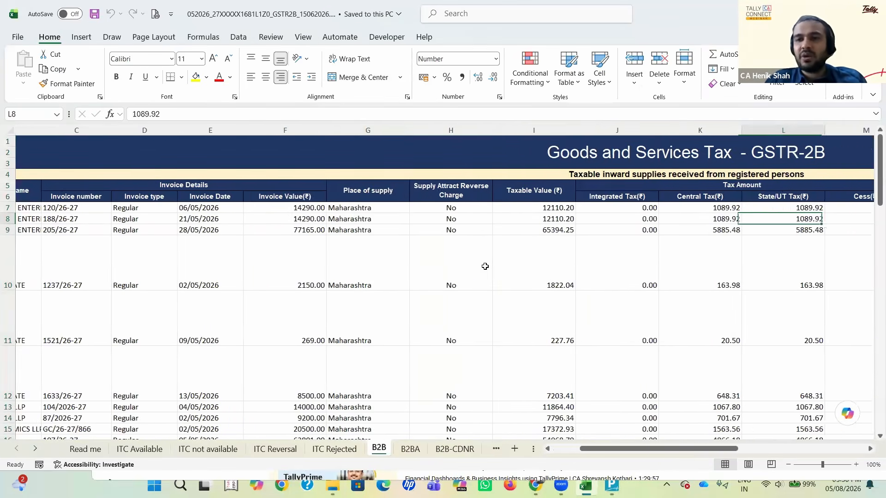
pyautogui.press('Left')
pyautogui.press('Left')
pyautogui.press('Left')
pyautogui.press('Left')
pyautogui.press('Left')
pyautogui.press('Left')
pyautogui.press('Left')
pyautogui.press('Left')
pyautogui.press('Left')
pyautogui.press('Left')
pyautogui.press('Left')
pyautogui.press('Left')
pyautogui.press('Right')
pyautogui.press('Right')
pyautogui.press('Right')
pyautogui.press('Right')
pyautogui.press('Right')
pyautogui.press('Right')
pyautogui.press('Right')
pyautogui.press('Right')
pyautogui.press('Right')
pyautogui.press('Right')
pyautogui.press('Right')
pyautogui.press('Right')
pyautogui.press('Right')
pyautogui.press('Right')
pyautogui.press('Right')
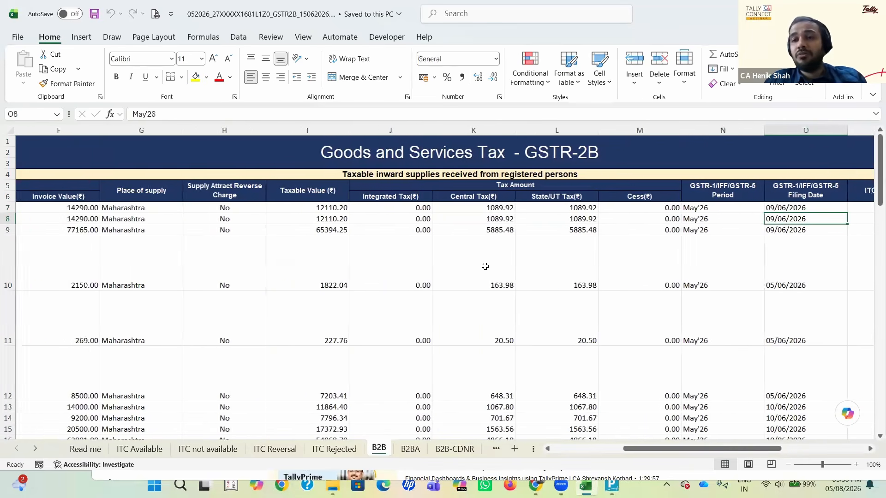
pyautogui.hotkey('alt', 'Tab')
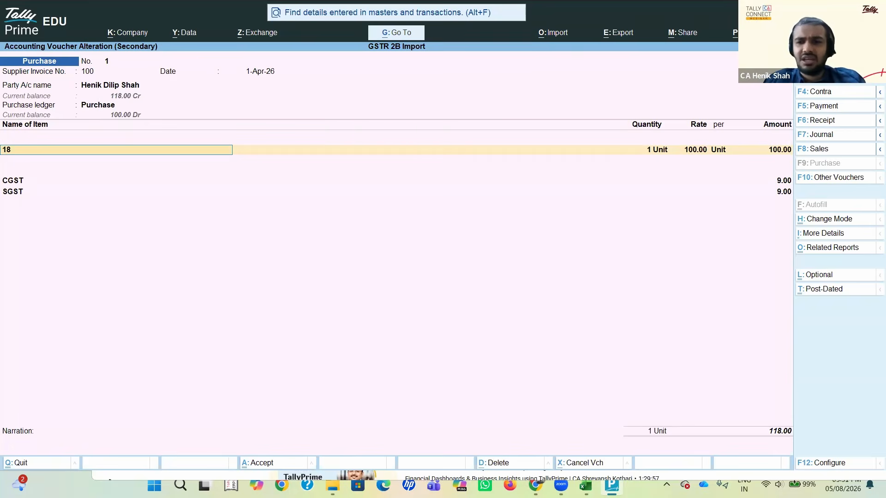
pyautogui.click(756, 443)
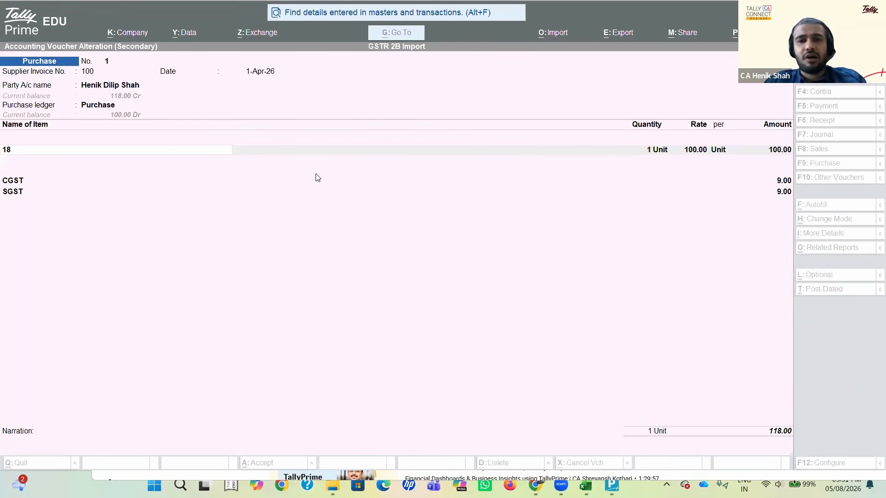
pyautogui.click(489, 221)
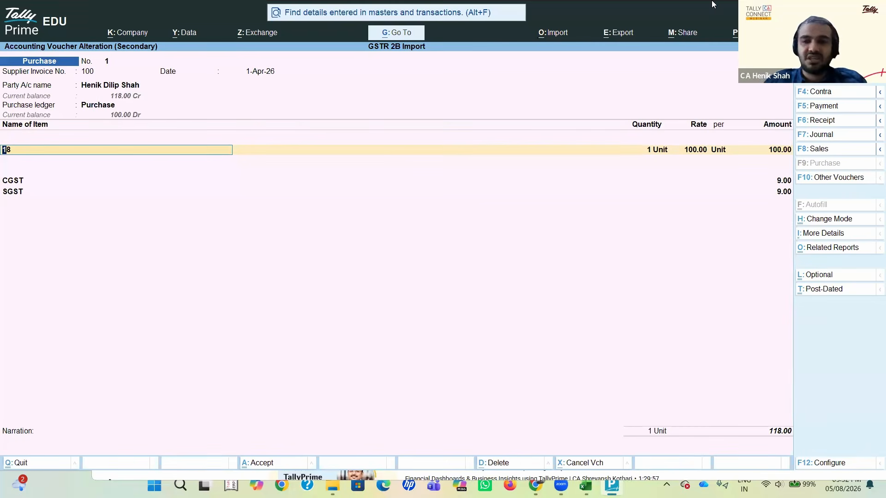
pyautogui.click(731, 415)
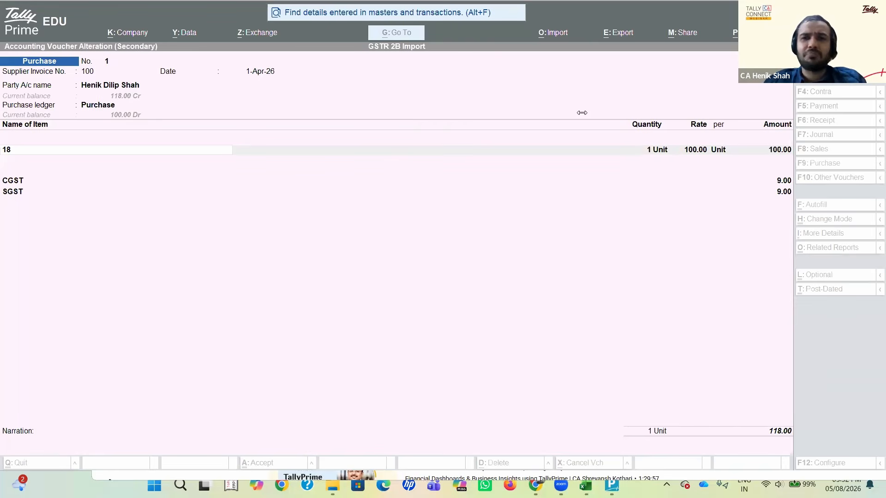
pyautogui.click(565, 13)
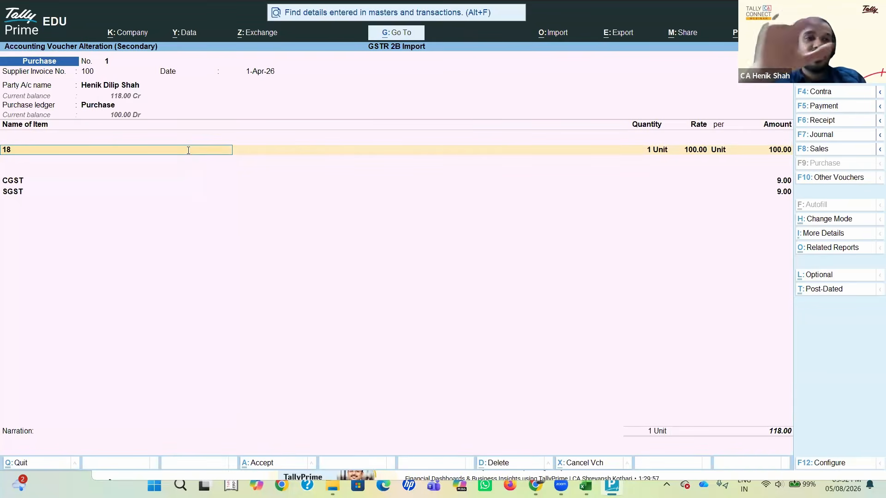
pyautogui.hotkey('alt', 'c')
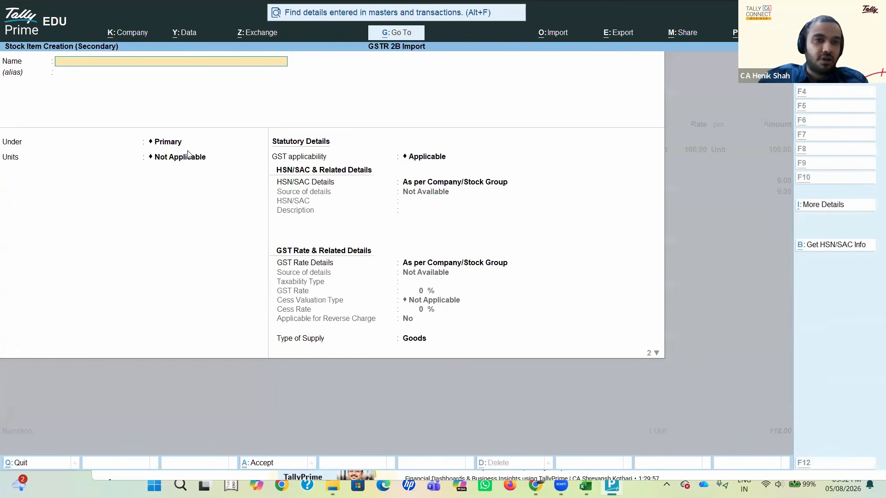
pyautogui.press('Escape')
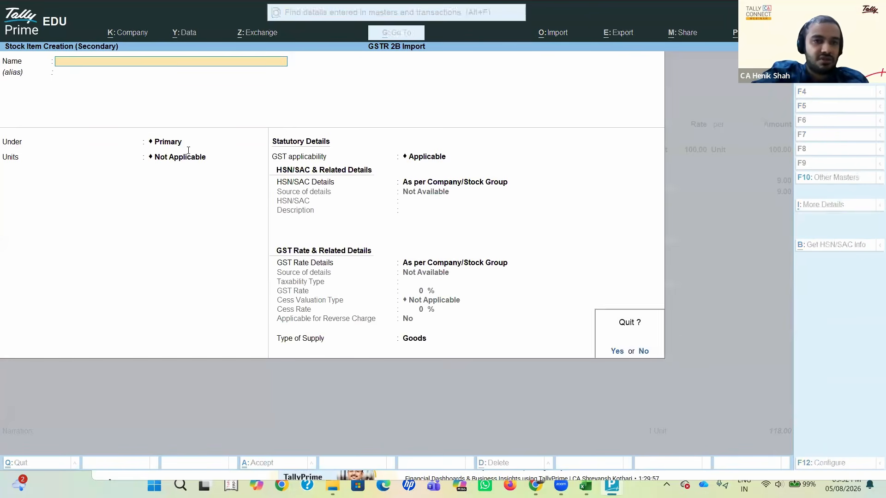
pyautogui.press('Return')
# Step: Open the stock item 18 for alteration from the voucher's item line to review its unit and GST rate details
pyautogui.hotkey('ctrl', 'Return')
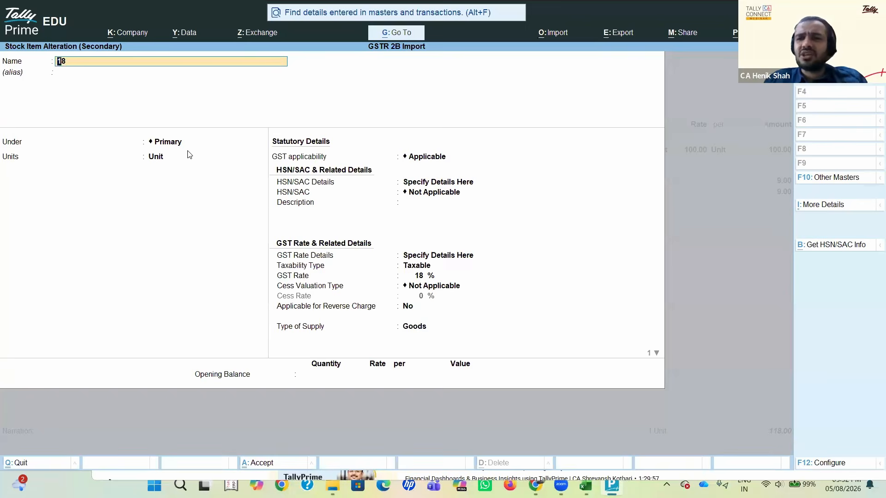
pyautogui.press('Return')
pyautogui.press('BackSpace')
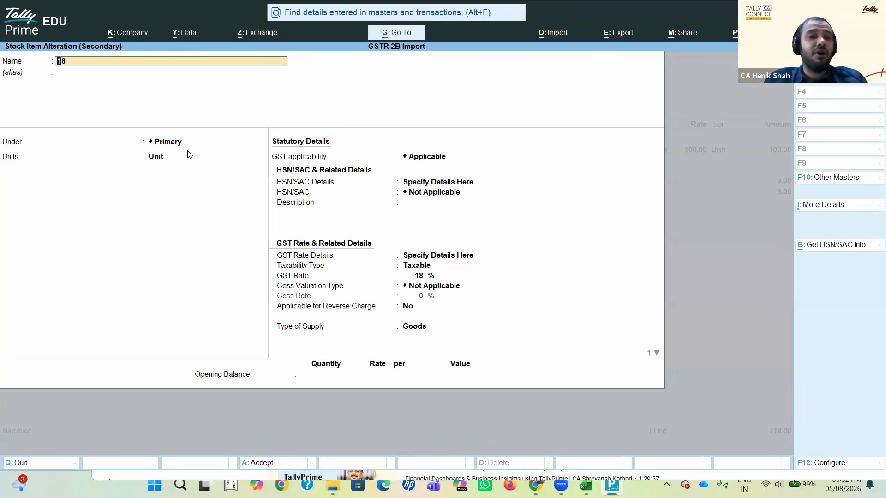
# Step: Review stock item 18's GST applicability, HSN/SAC, GST rate and type of supply fields, and accept the item as it is
pyautogui.press('Return')
pyautogui.press('Return')
pyautogui.press('Return')
pyautogui.press('Return')
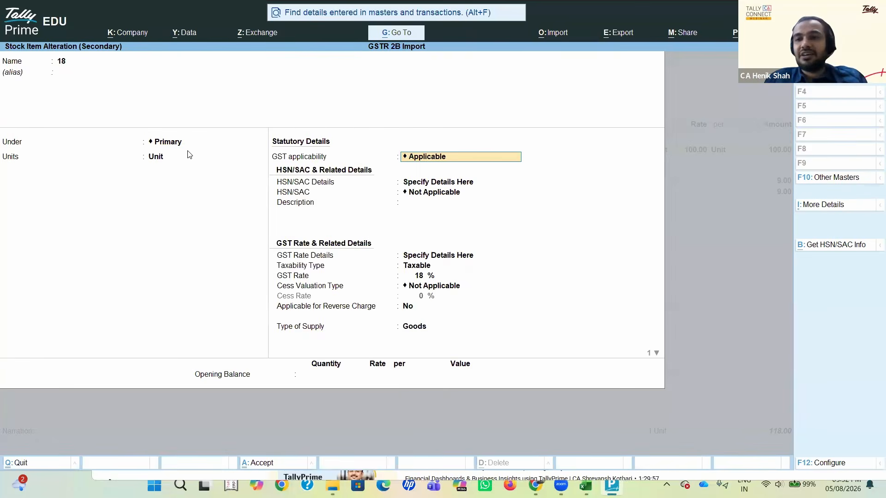
pyautogui.press('Return')
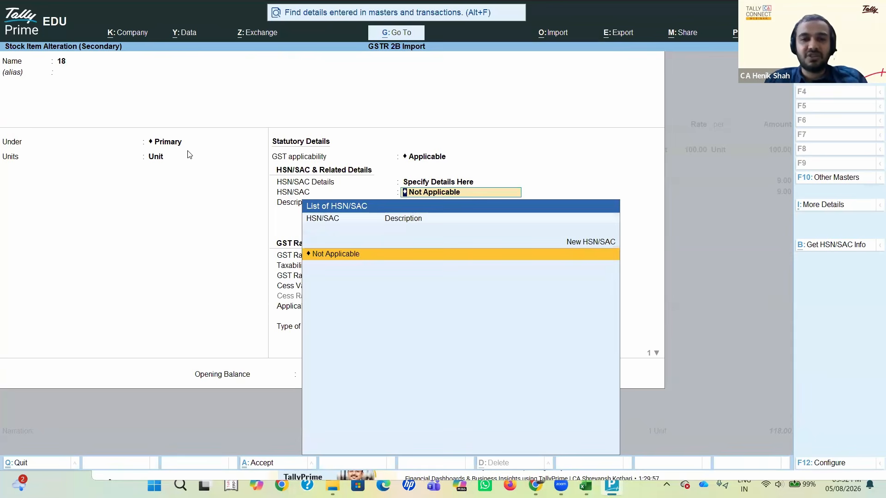
pyautogui.press('Return')
pyautogui.press('Return')
pyautogui.press('Return')
pyautogui.press('Return')
pyautogui.press('Return')
pyautogui.press('Return')
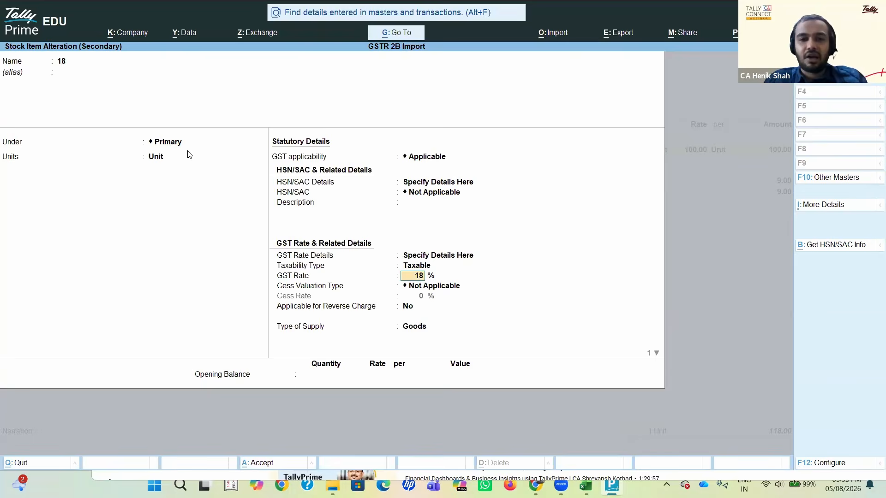
pyautogui.press('Return')
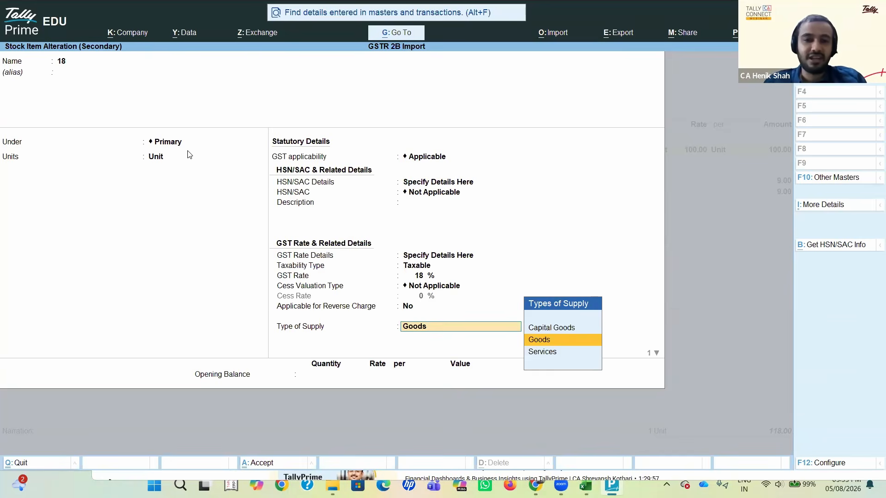
pyautogui.press('Return')
pyautogui.press('Return')
pyautogui.press('Return')
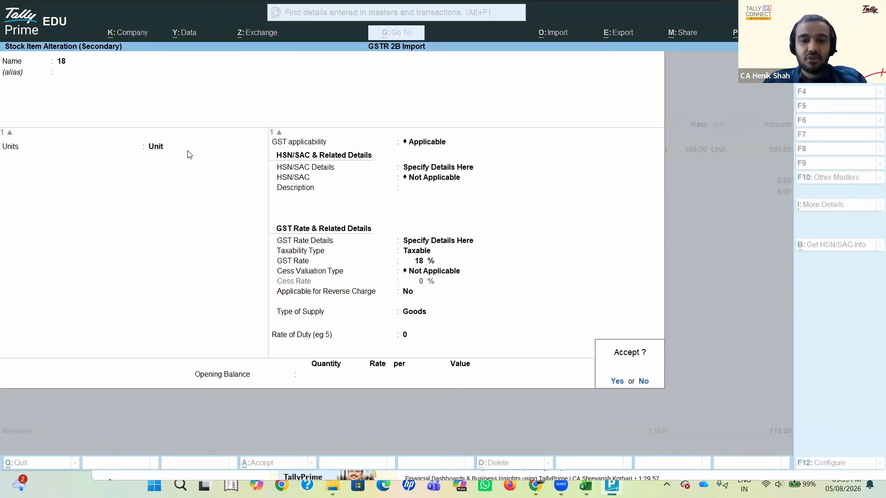
pyautogui.press('Return')
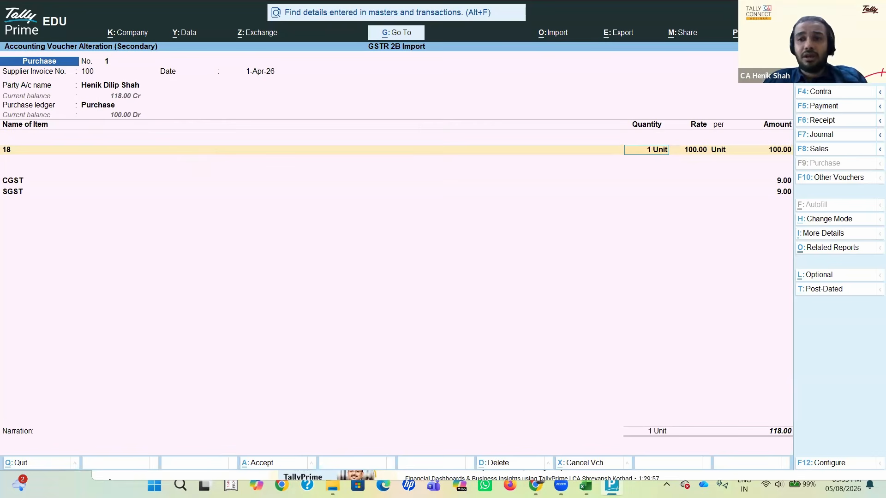
# Step: Review the purchase voucher's quantity, rate, amount, CGST and SGST entries through to the narration, keeping the existing values
pyautogui.press('Return')
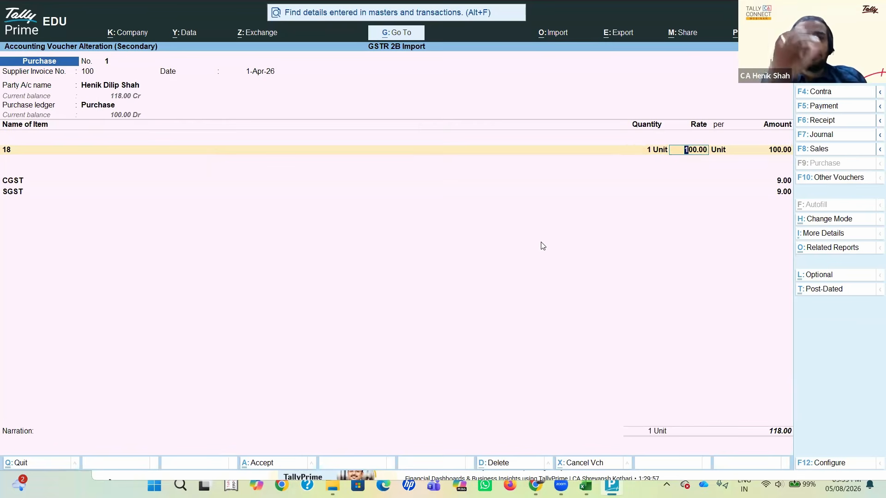
pyautogui.press('Return')
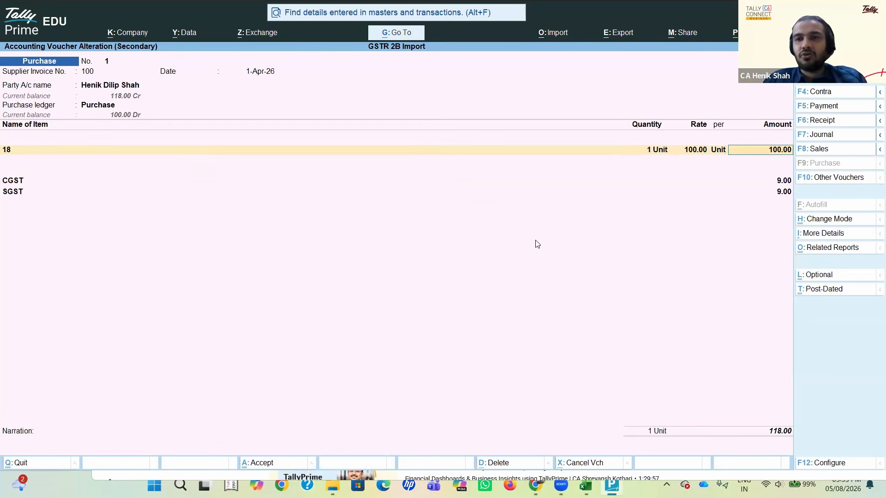
pyautogui.click(651, 151)
pyautogui.press('Return')
pyautogui.press('Return')
pyautogui.press('Return')
pyautogui.press('Return')
pyautogui.press('Return')
pyautogui.press('Return')
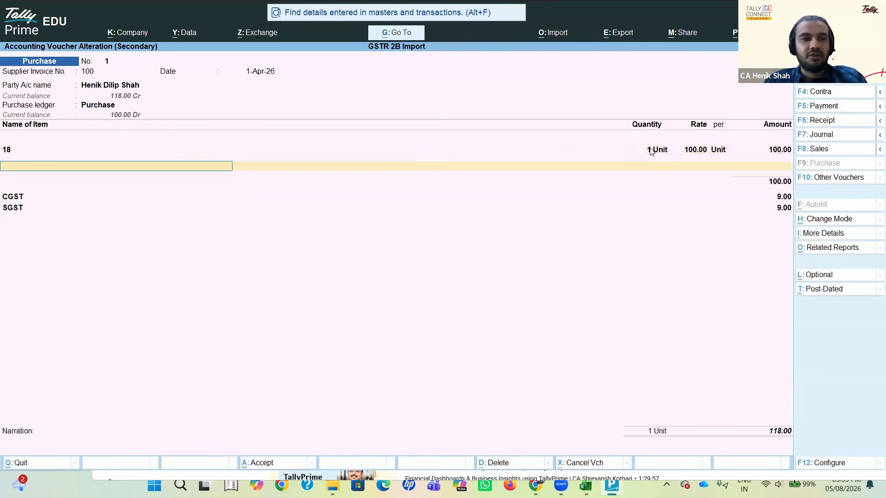
pyautogui.press('Return')
pyautogui.press('Return')
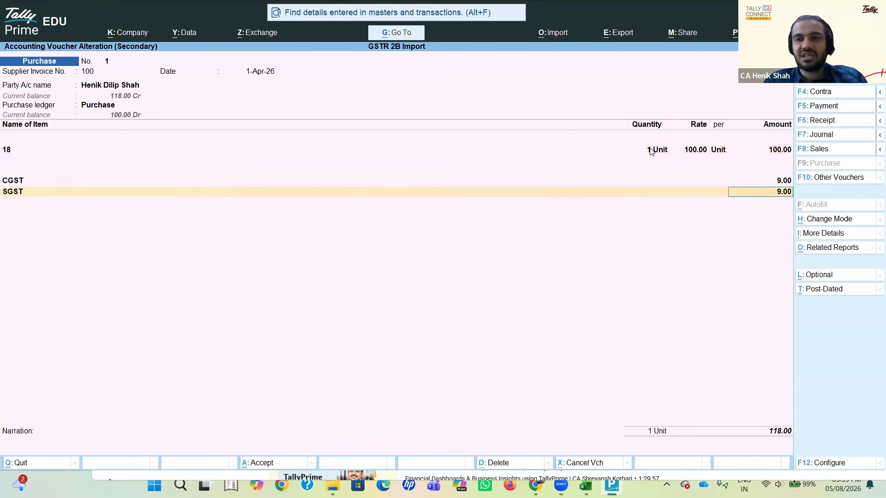
pyautogui.press('Return')
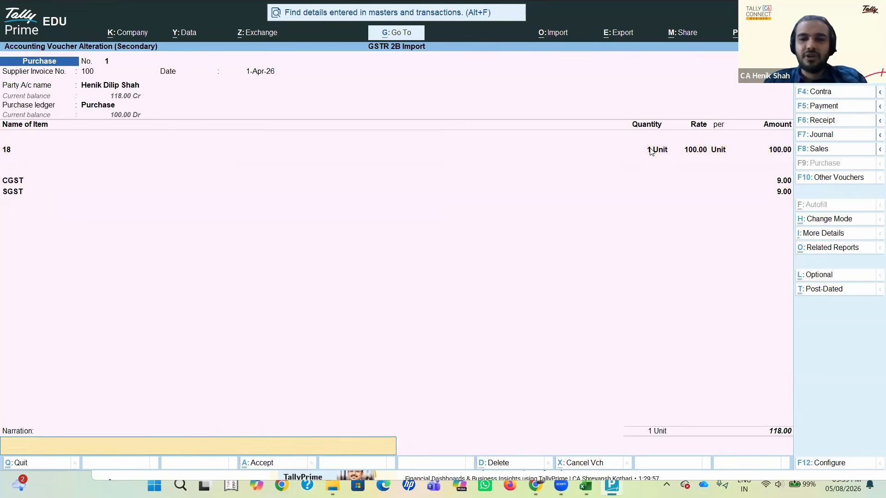
pyautogui.press('Return')
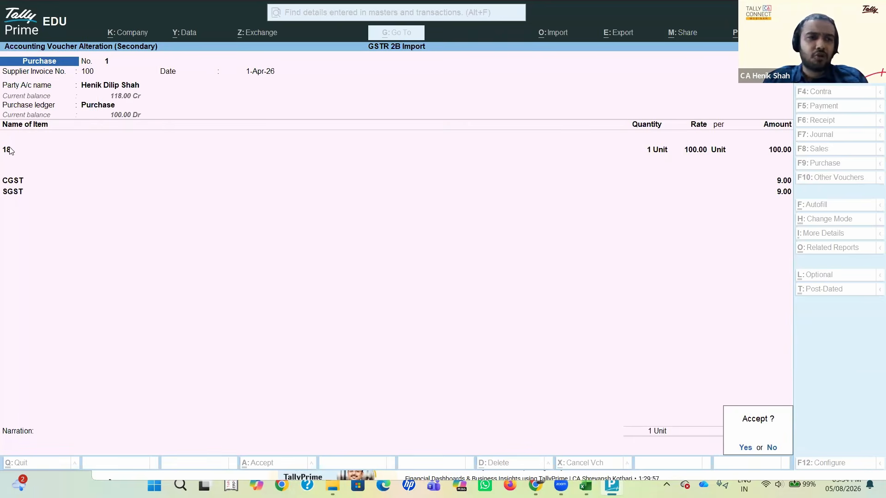
# Step: Decline saving the voucher and go back through its party details and Purchase ledger to item 18's quantity
pyautogui.press('n')
pyautogui.press('Return')
pyautogui.press('Return')
pyautogui.press('Return')
pyautogui.press('Return')
pyautogui.press('Return')
pyautogui.press('Return')
pyautogui.press('Return')
pyautogui.press('Return')
pyautogui.press('Return')
pyautogui.press('Return')
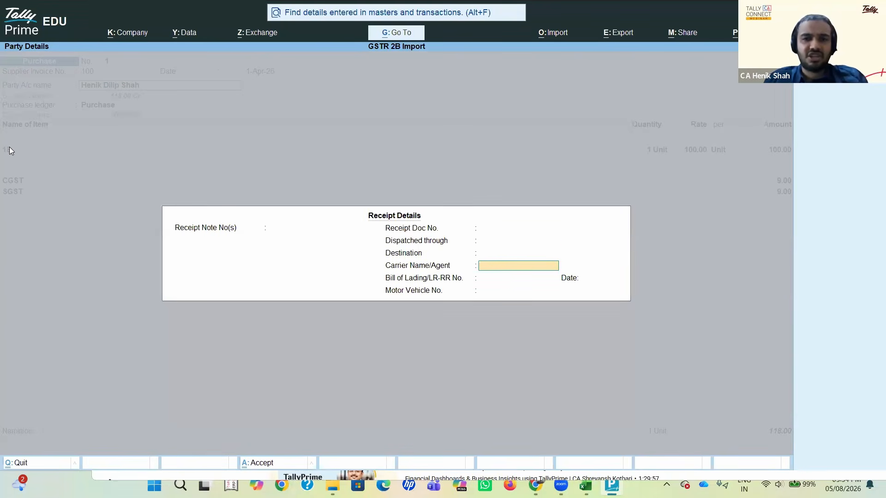
pyautogui.press('Return')
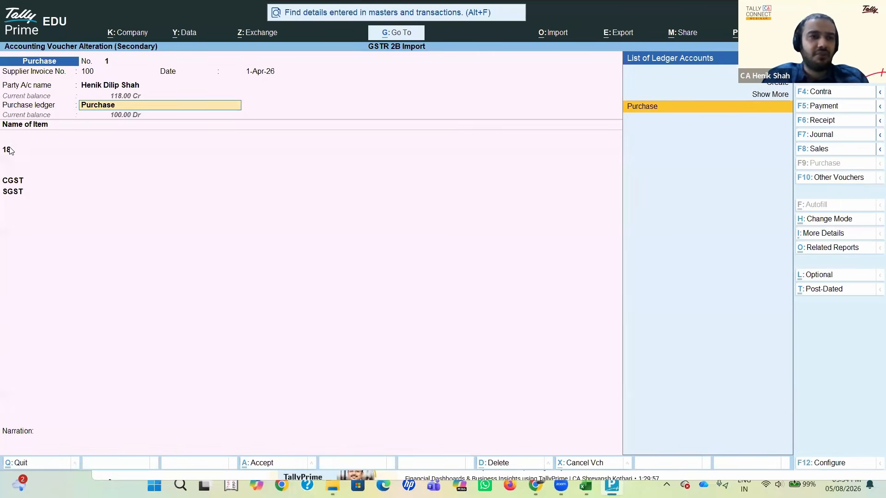
pyautogui.press('Return')
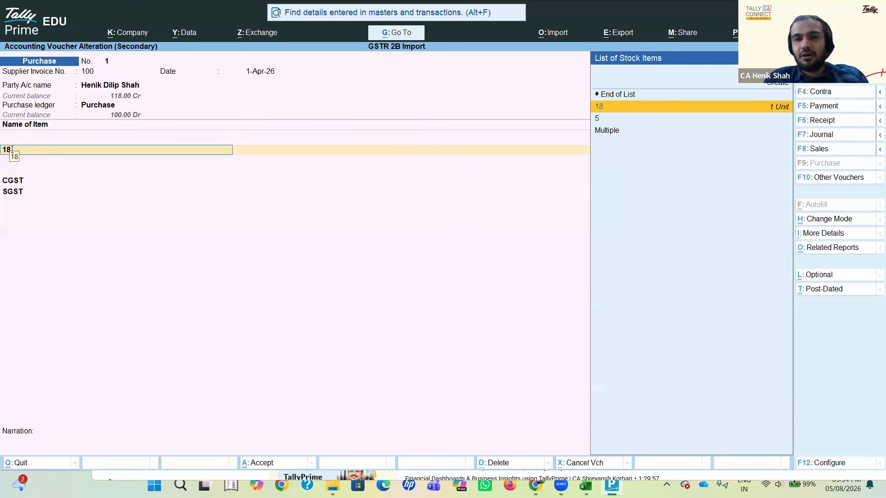
pyautogui.press('Return')
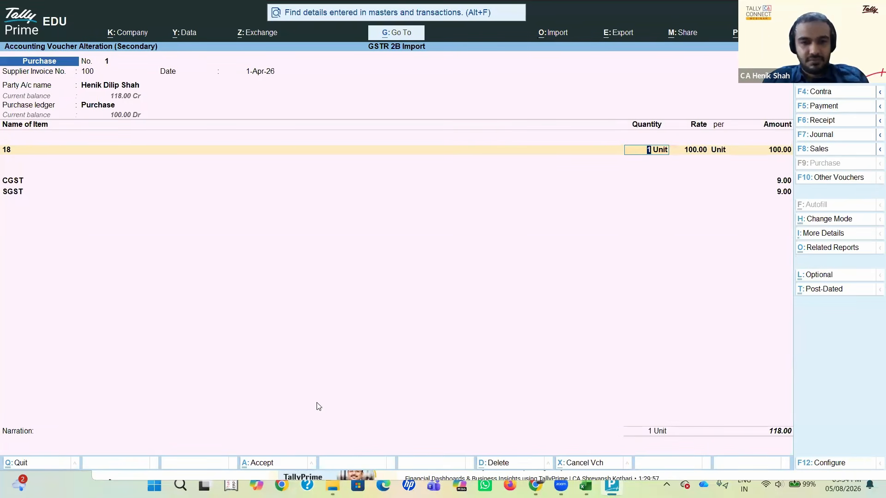
pyautogui.hotkey('alt', 'Tab')
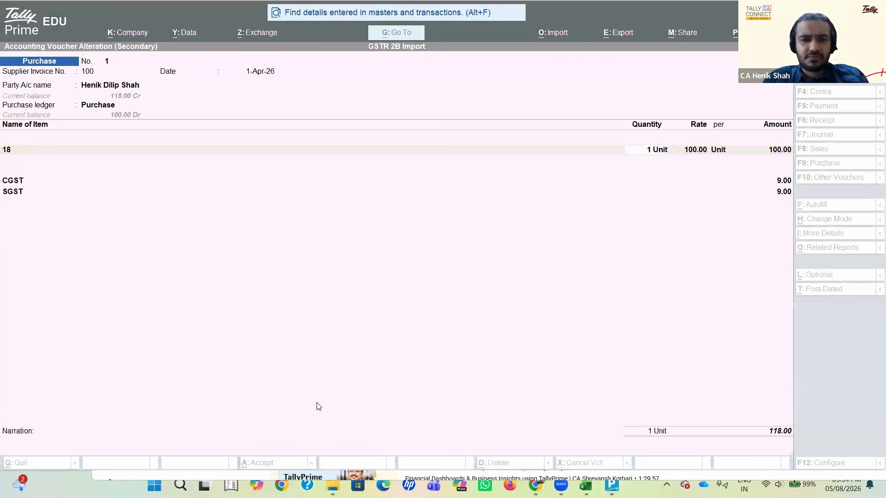
pyautogui.click(595, 214)
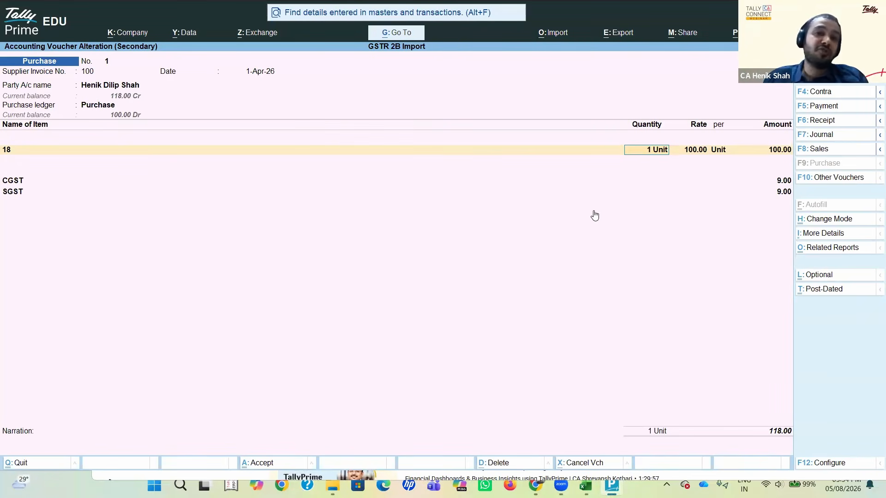
# Step: Keep the voucher's remaining item, tax and narration entries and save the purchase voucher
pyautogui.press('Return')
pyautogui.press('Return')
pyautogui.press('Return')
pyautogui.press('Return')
pyautogui.press('Return')
pyautogui.press('Return')
pyautogui.press('Return')
pyautogui.press('Return')
pyautogui.press('Return')
pyautogui.press('Return')
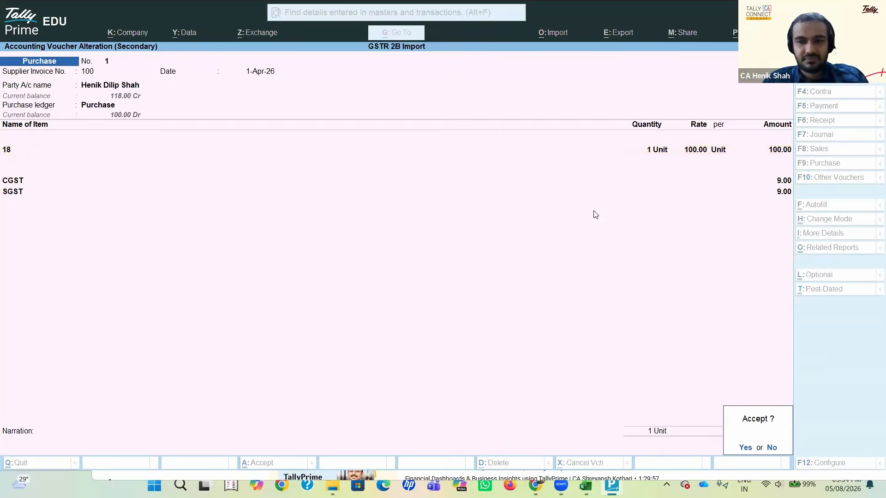
pyautogui.press('Return')
# Step: Leave the Purchase ledger vouchers and the Profit & Loss A/c report to return to Gateway of Tally
pyautogui.click(692, 342)
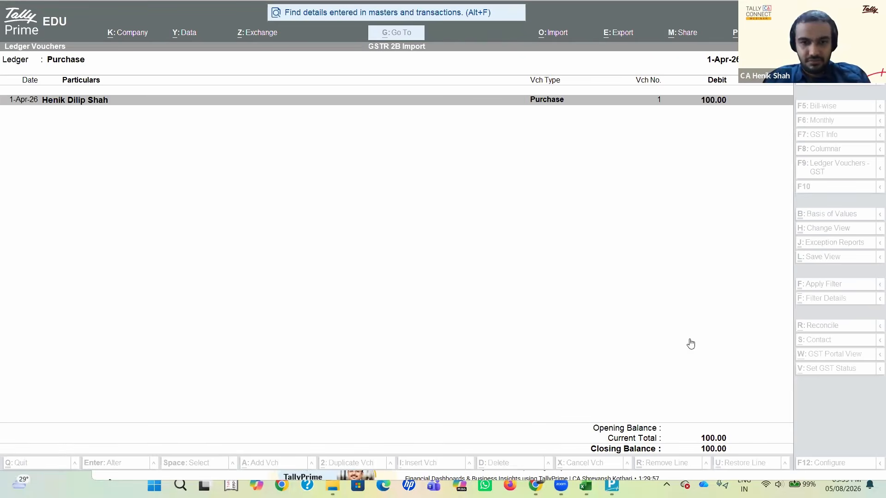
pyautogui.click(489, 269)
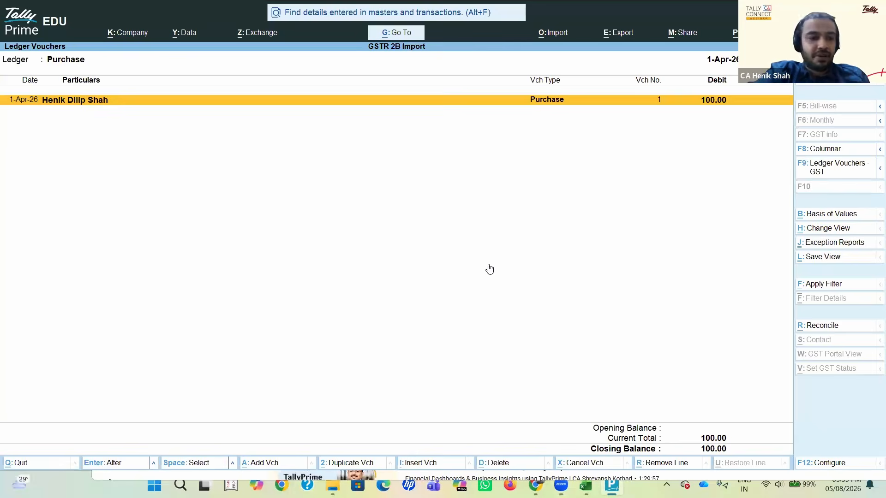
pyautogui.press('Escape')
pyautogui.press('Escape')
pyautogui.press('Escape')
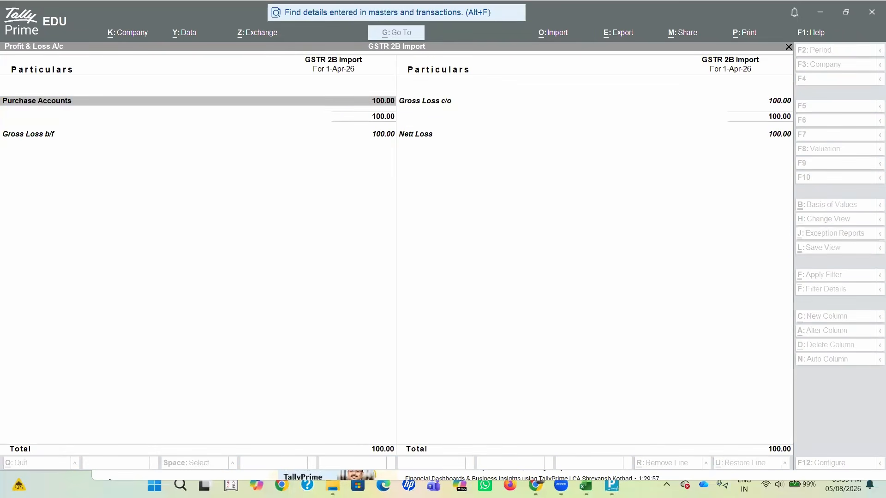
pyautogui.click(849, 485)
pyautogui.click(849, 484)
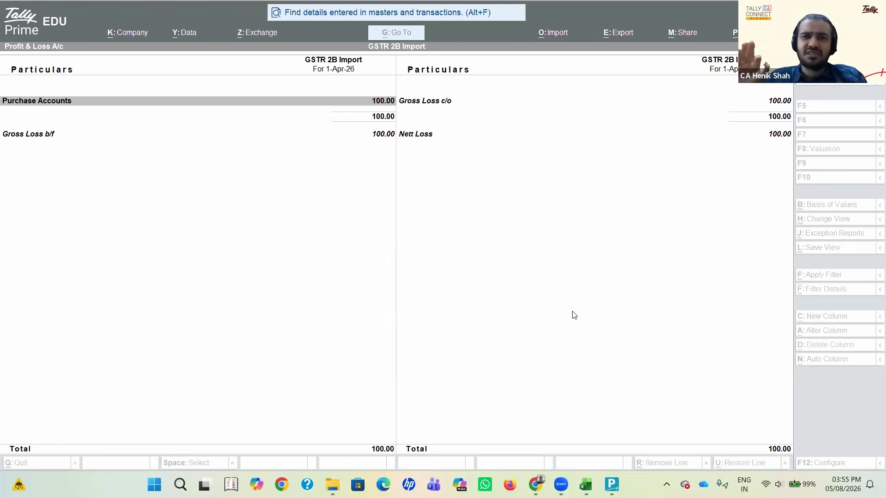
pyautogui.click(584, 12)
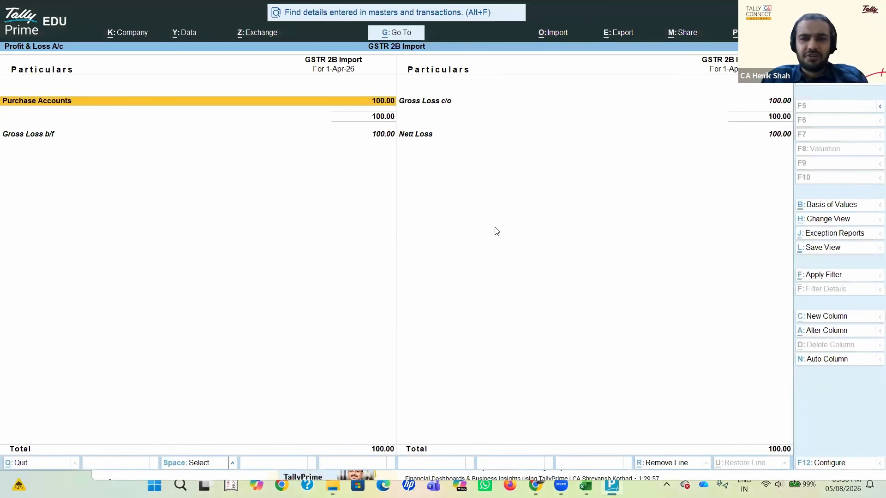
pyautogui.hotkey('alt', 'Tab')
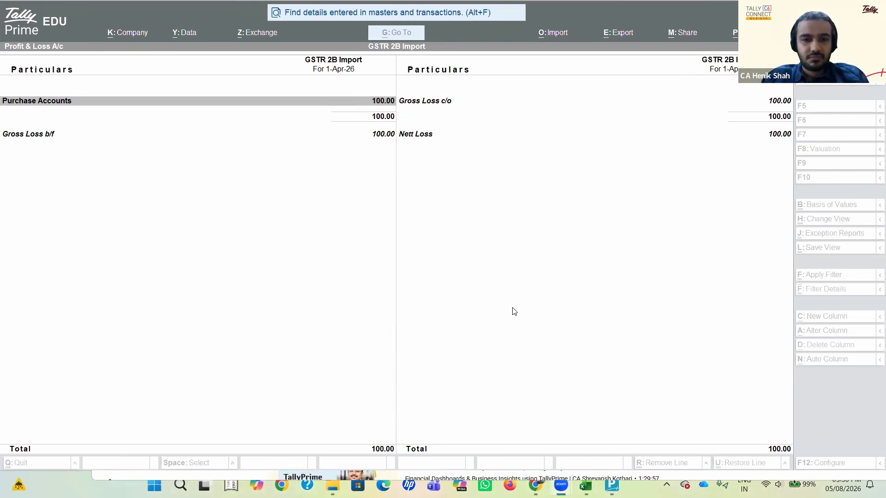
pyautogui.click(500, 270)
pyautogui.press('Escape')
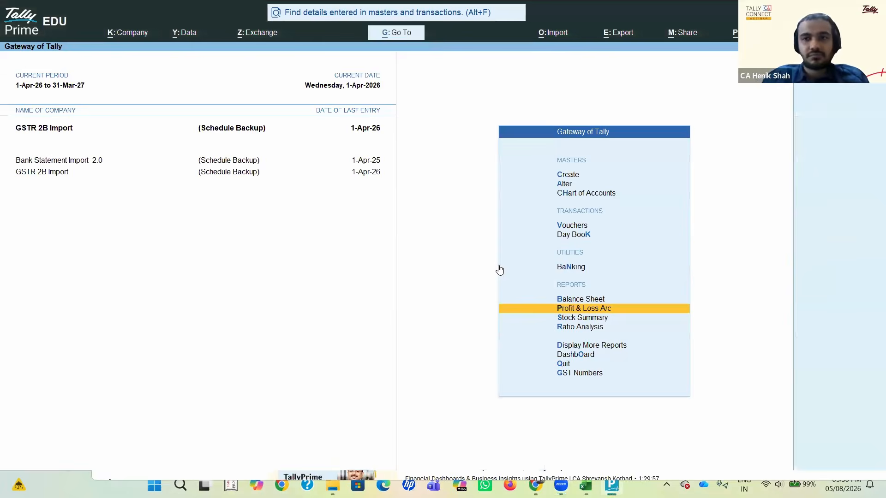
# Step: Open the alteration of Excel import mapping templates for transactions
pyautogui.click(556, 35)
pyautogui.press('Down')
pyautogui.press('Down')
pyautogui.press('Down')
pyautogui.press('Down')
pyautogui.press('Down')
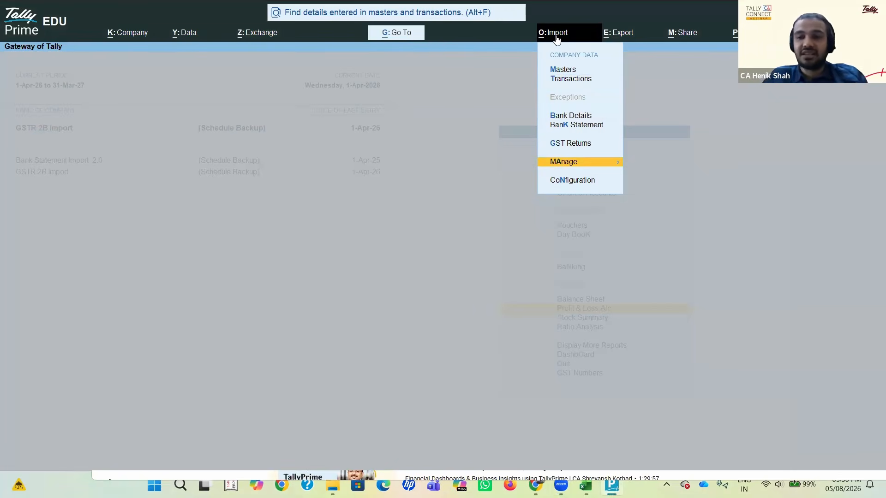
pyautogui.press('Return')
pyautogui.press('Return')
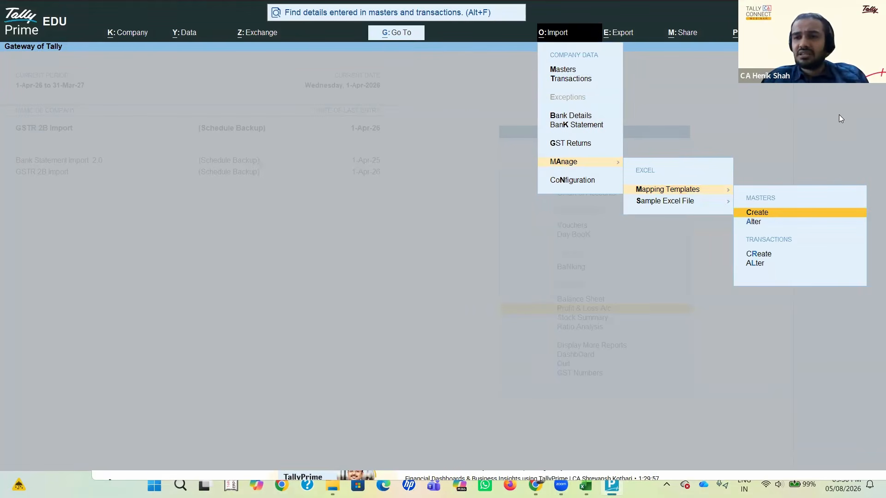
pyautogui.press('Down')
pyautogui.press('Down')
pyautogui.press('Down')
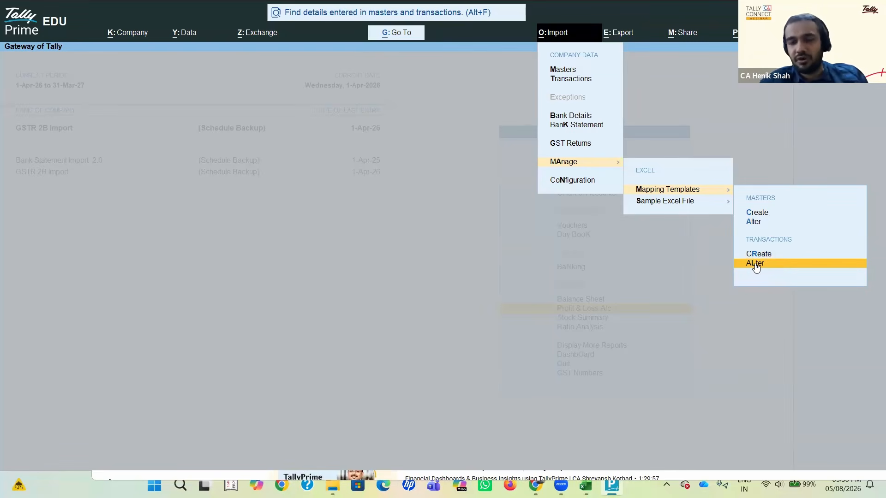
pyautogui.press('Up')
pyautogui.press('Down')
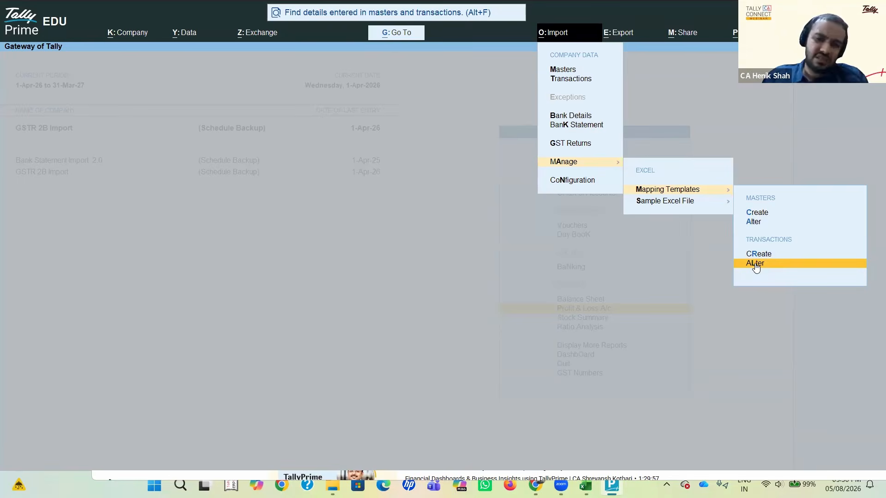
pyautogui.click(755, 264)
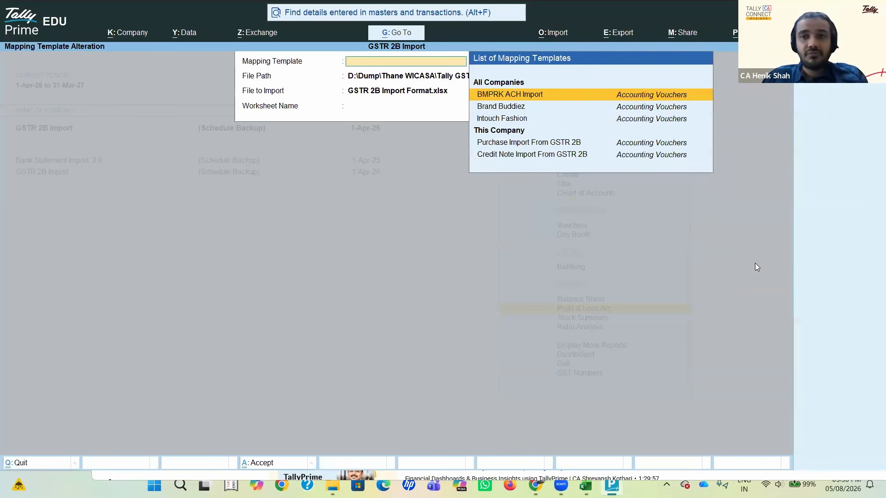
# Step: Open the Purchase Import From GSTR 2B template for alteration with GSTR 2B Import Format.xlsx and the B2B worksheet
pyautogui.press('Down')
pyautogui.press('Down')
pyautogui.press('Down')
pyautogui.press('Down')
pyautogui.press('Return')
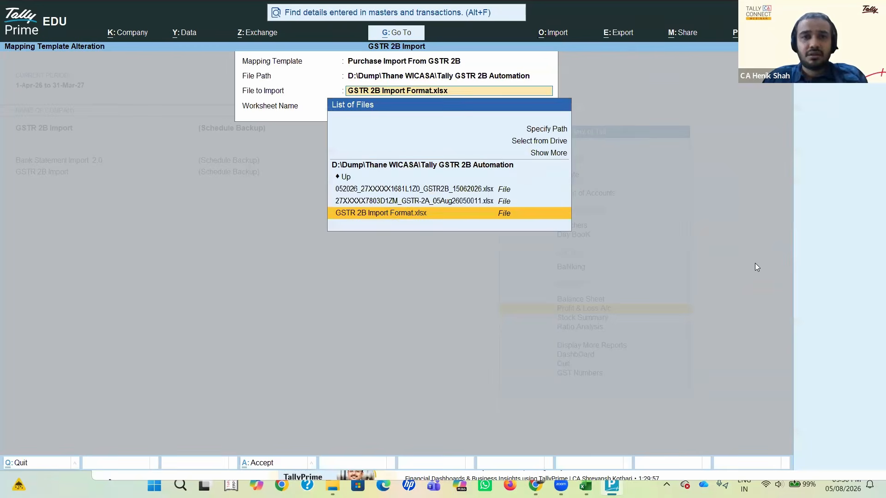
pyautogui.press('Return')
pyautogui.press('Return')
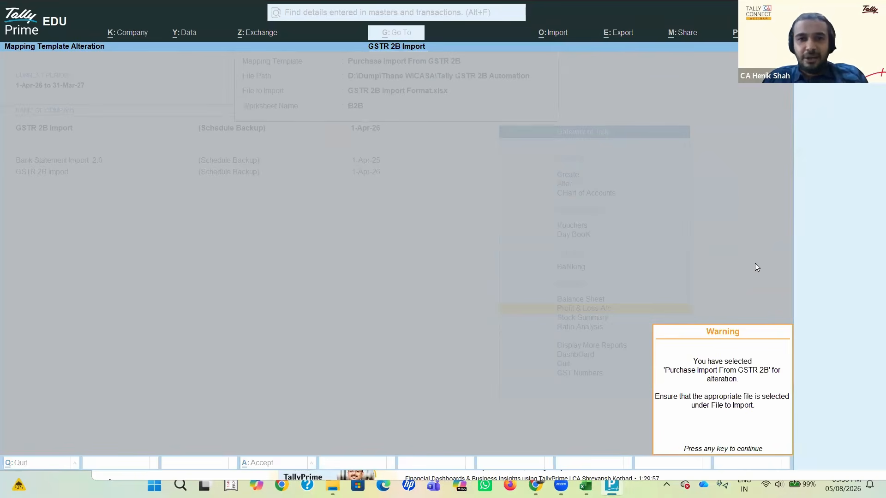
pyautogui.press('Return')
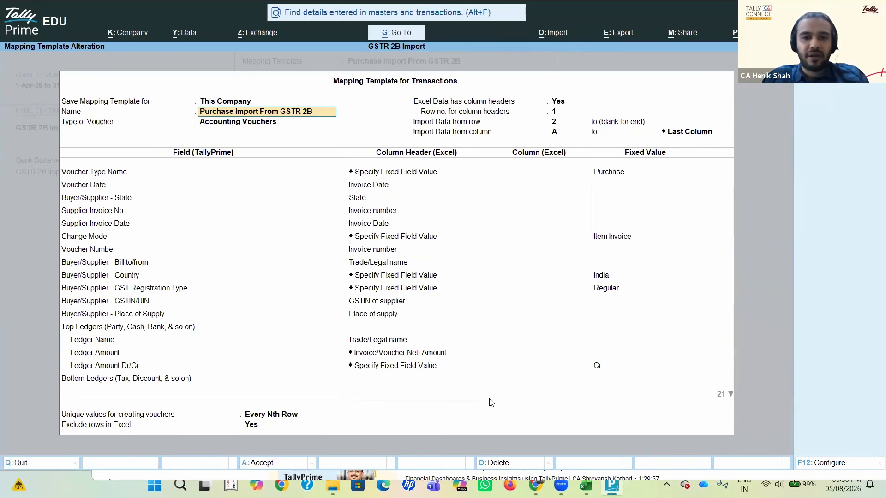
pyautogui.hotkey('alt', 'Tab')
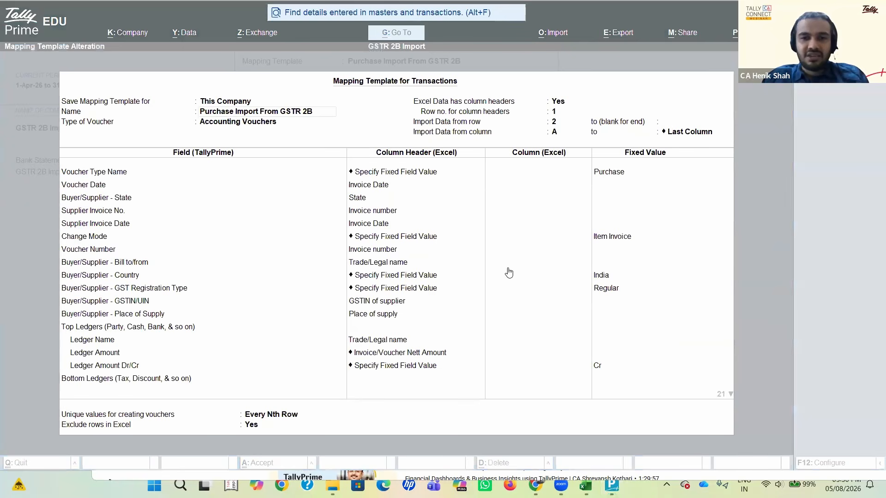
# Step: Clear the template's Save Mapping Template for setting and choose This Company again
pyautogui.click(220, 105)
pyautogui.click(220, 102)
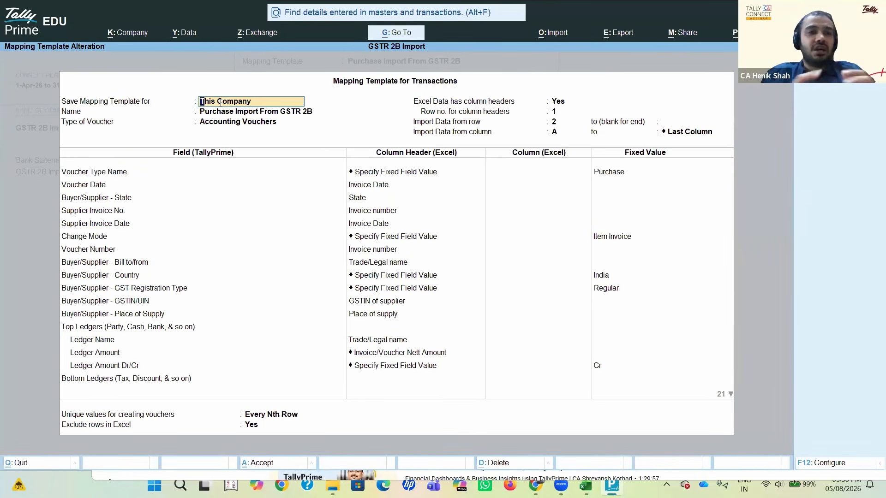
pyautogui.click(220, 103)
pyautogui.press('BackSpace')
pyautogui.press('BackSpace')
pyautogui.press('BackSpace')
pyautogui.press('BackSpace')
pyautogui.press('BackSpace')
pyautogui.press('BackSpace')
pyautogui.press('BackSpace')
pyautogui.press('BackSpace')
pyautogui.press('BackSpace')
pyautogui.press('BackSpace')
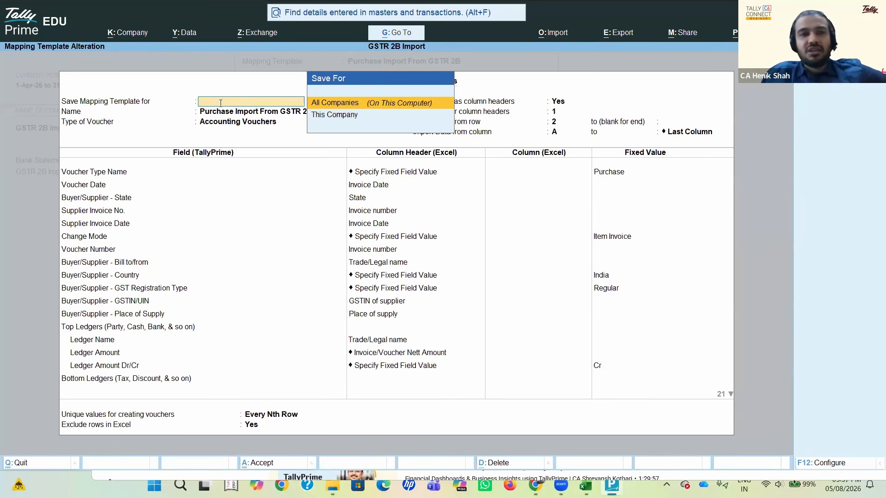
pyautogui.press('Down')
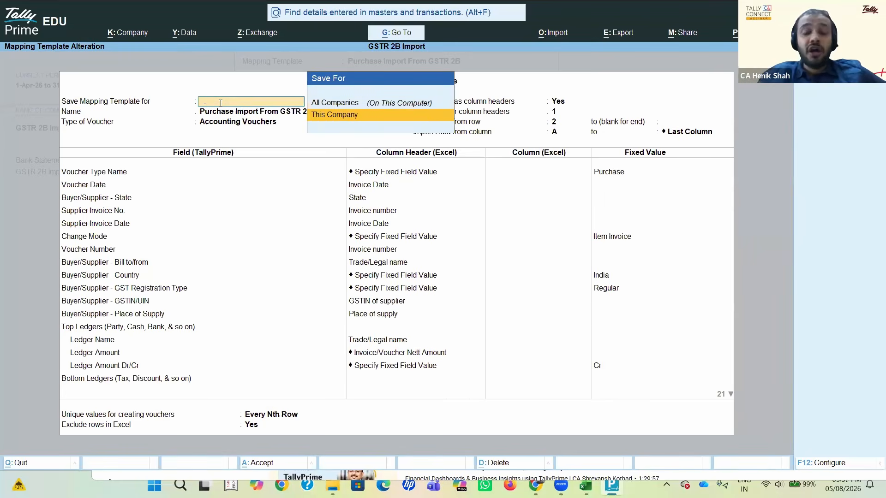
pyautogui.press('Up')
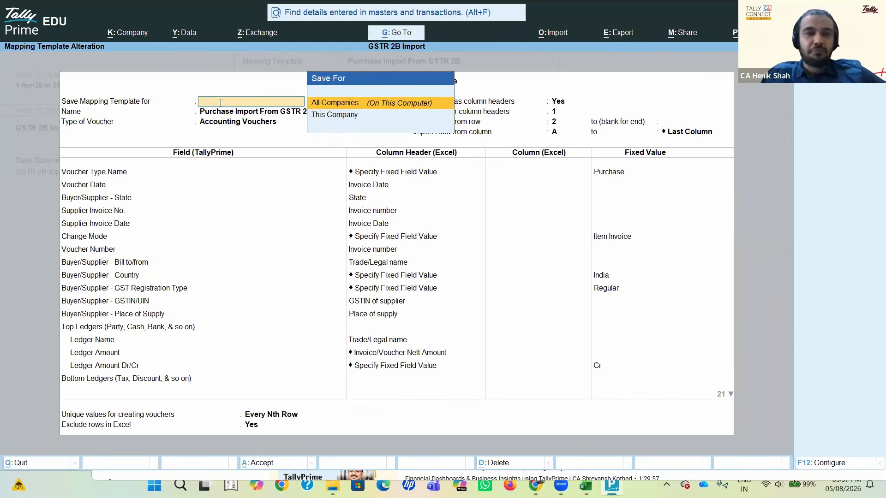
pyautogui.press('Down')
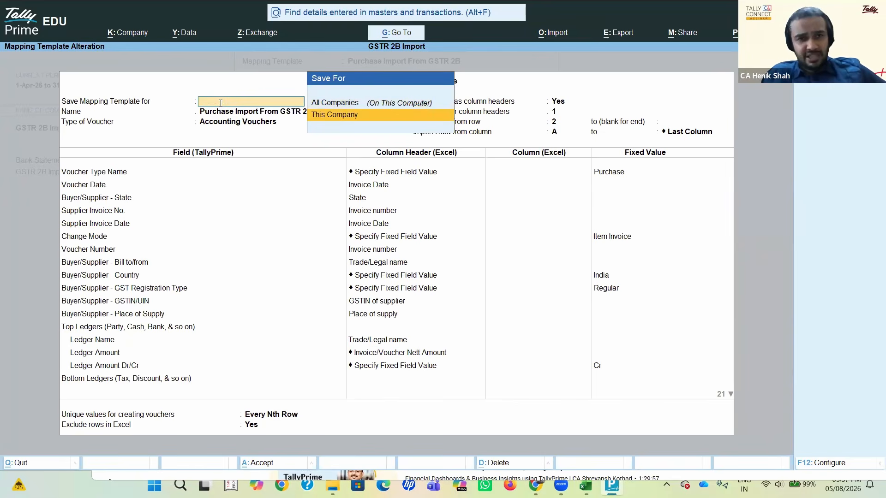
pyautogui.press('Return')
# Step: Compare the All Companies and This Company save scopes, keep This Company, and proceed through the template's Accounting Vouchers header to its field mappings
pyautogui.click(221, 102)
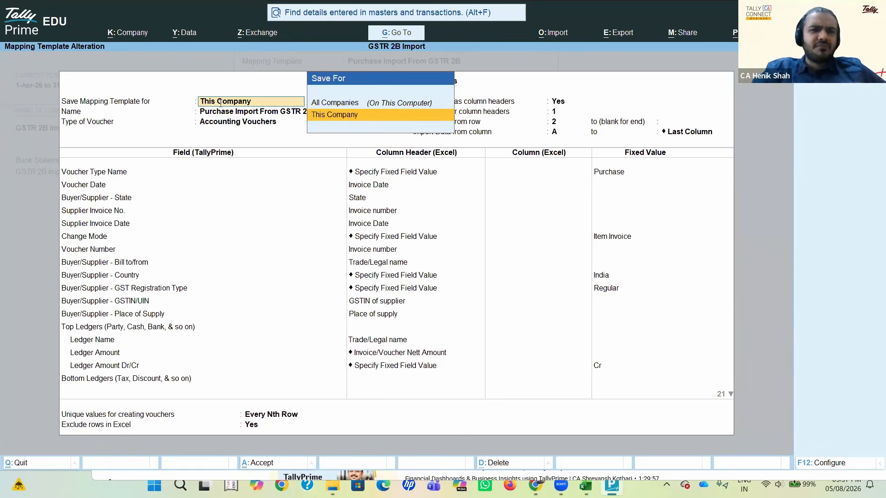
pyautogui.press('Up')
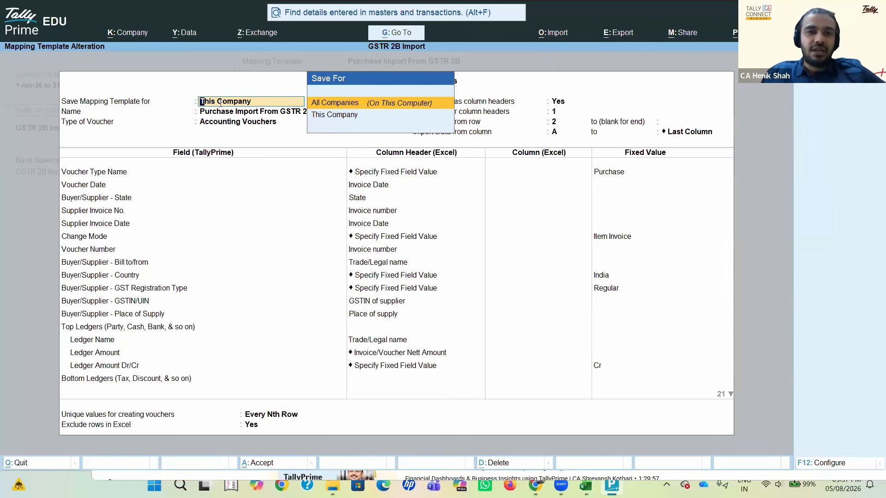
pyautogui.press('Down')
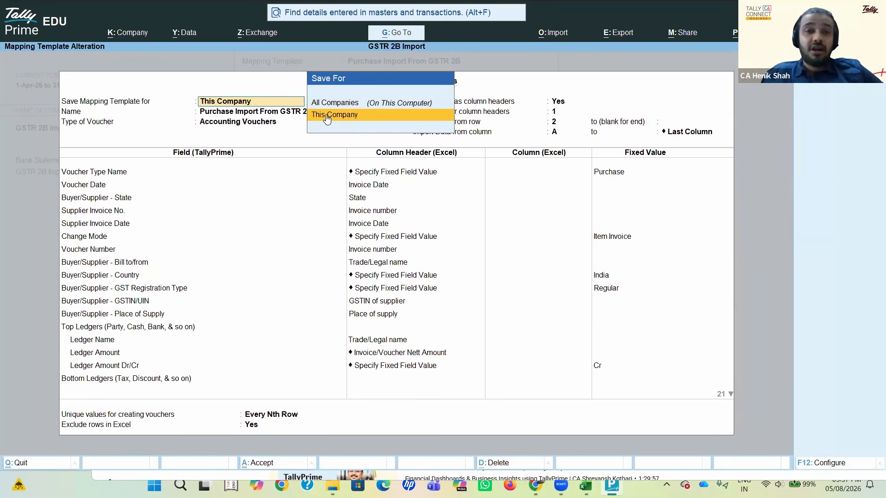
pyautogui.press('Up')
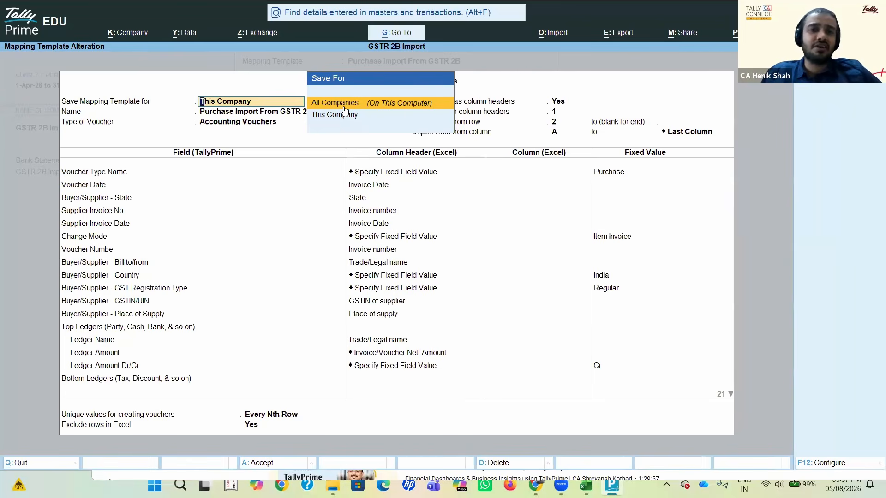
pyautogui.press('Down')
pyautogui.press('Return')
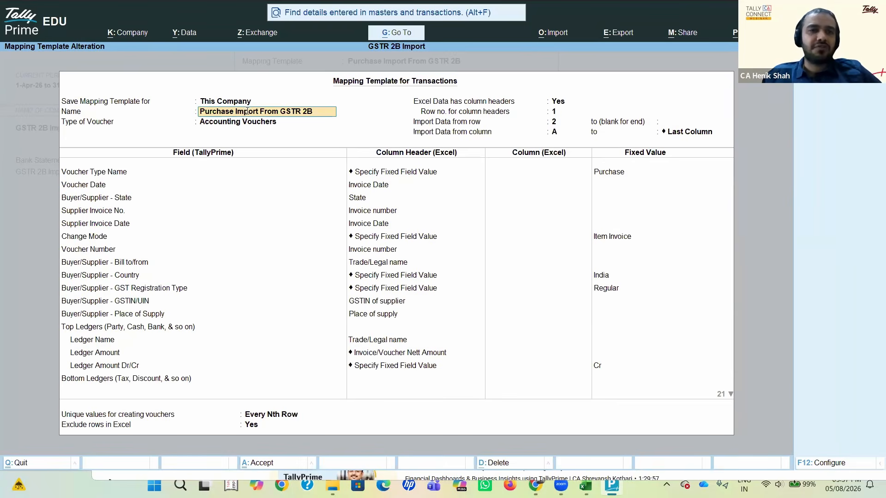
pyautogui.click(311, 119)
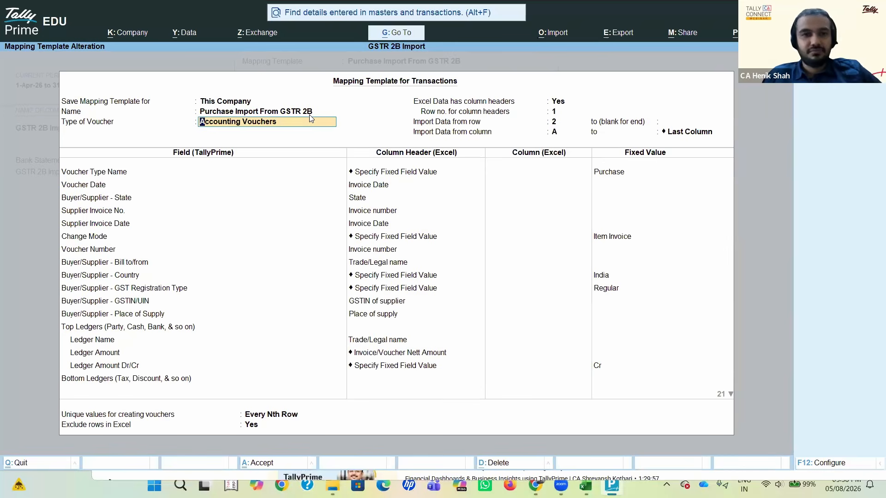
pyautogui.press('Return')
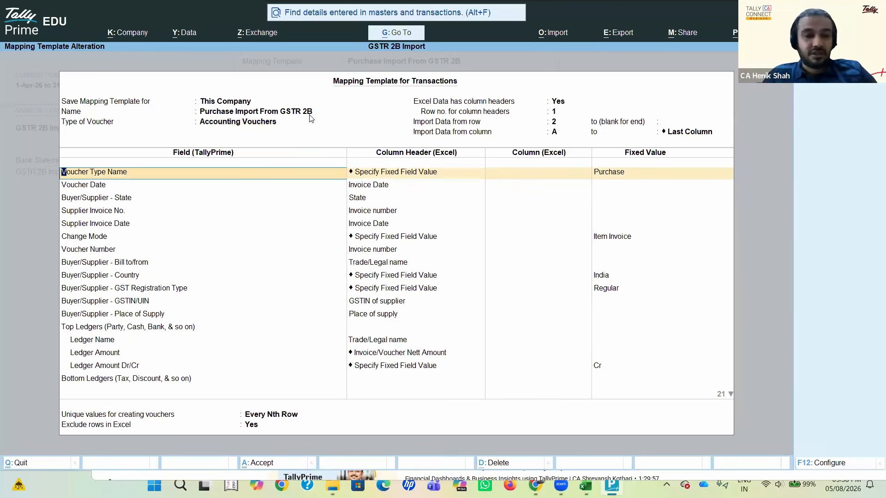
pyautogui.hotkey('alt', 'Tab')
pyautogui.hotkey('alt', 'Tab')
pyautogui.hotkey('alt', 'Tab')
pyautogui.hotkey('alt', 'Tab')
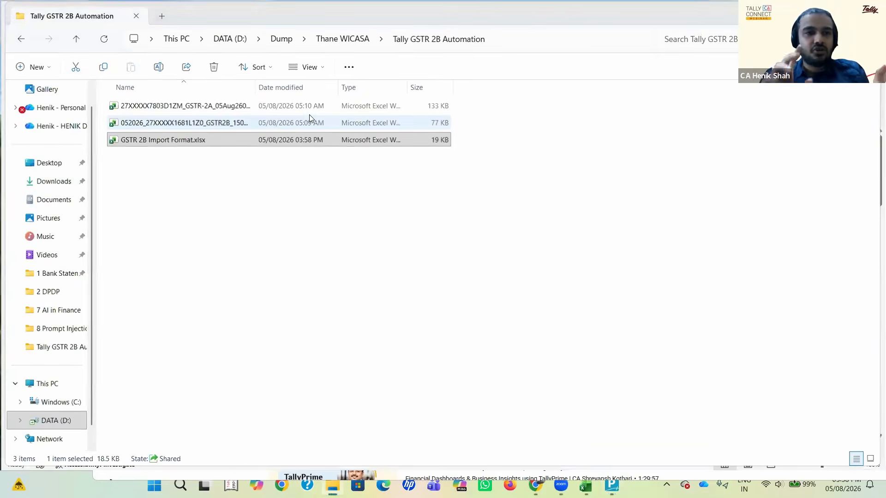
pyautogui.press('super+d')
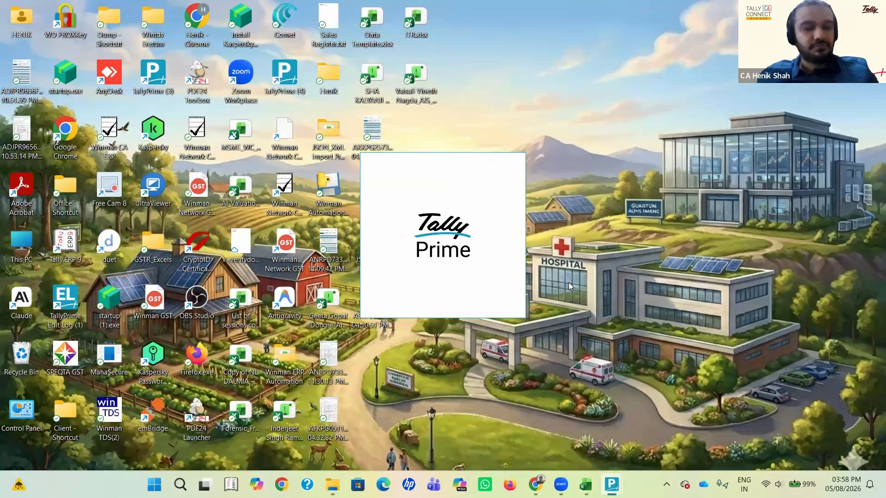
# Step: Switch to the Tally GSTR 2B Automation folder in File Explorer and open GSTR 2B Import Format.xlsx in Excel
pyautogui.hotkey('alt', 'Tab')
pyautogui.press('Tab')
pyautogui.press('Tab')
pyautogui.press('Tab')
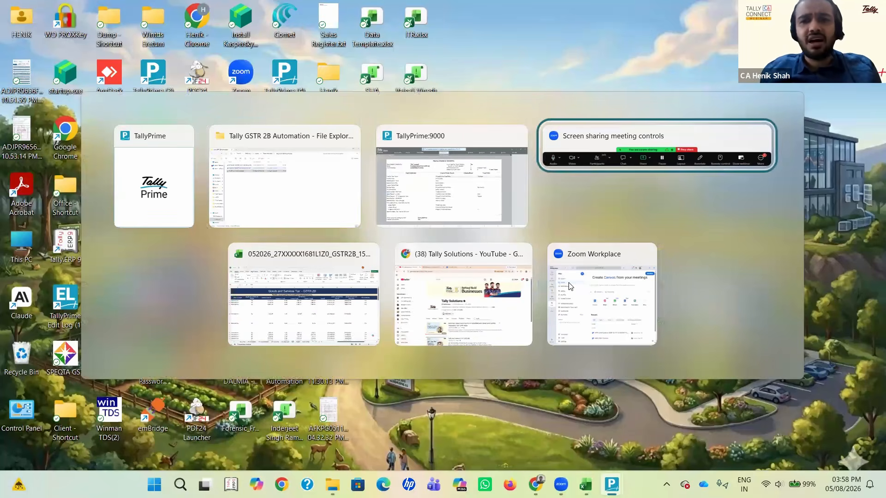
pyautogui.hotkey('alt', 'Tab')
pyautogui.press('Tab')
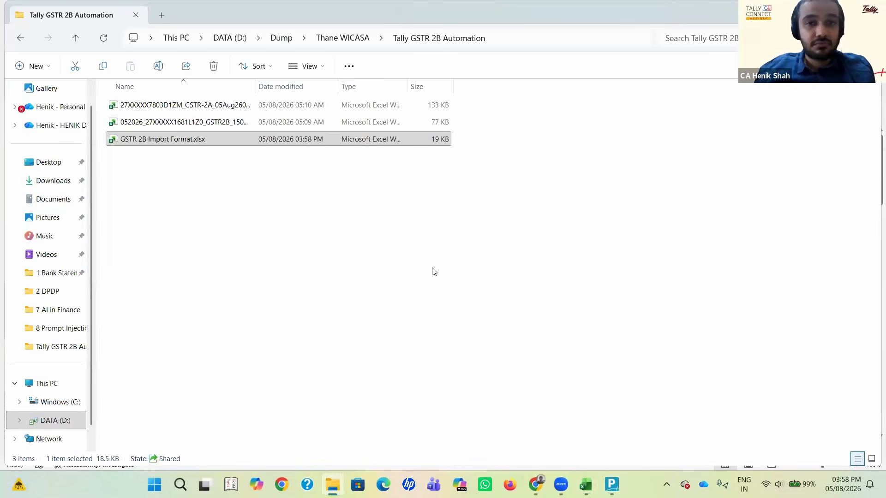
pyautogui.press('Up')
pyautogui.press('Down')
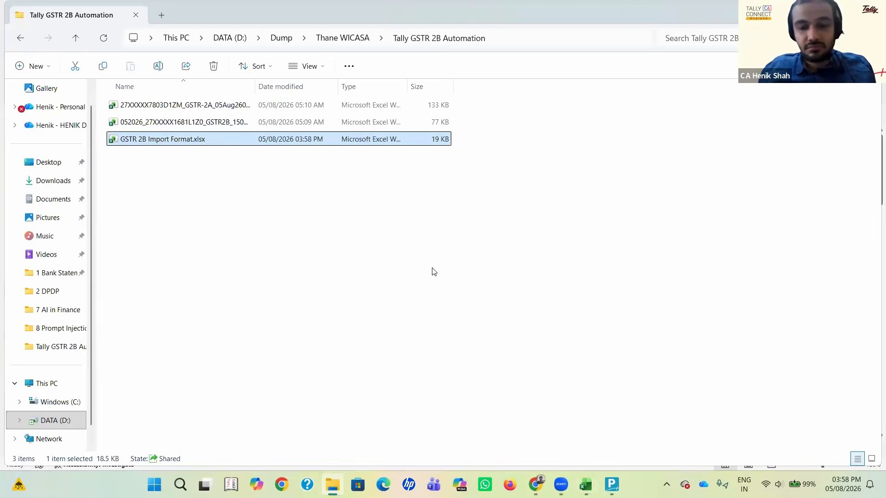
pyautogui.press('Return')
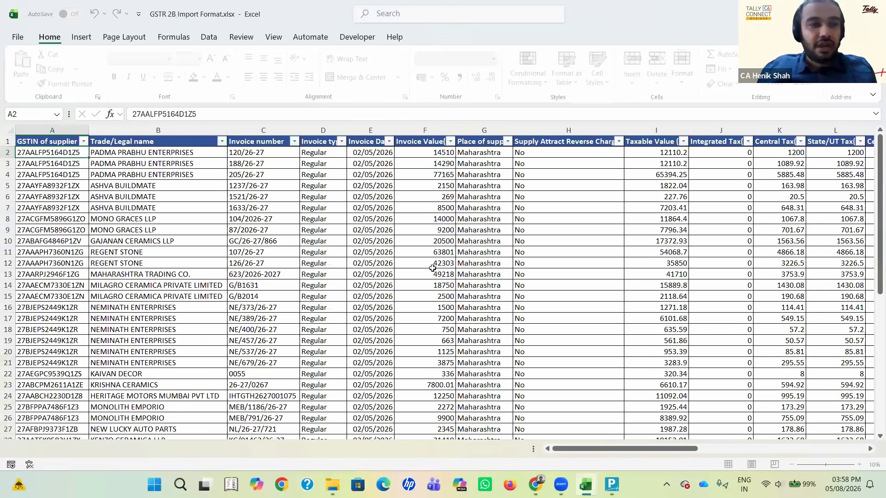
# Step: Review the B2B sheet's columns along row 2 up to the Rate formula in cell V2
pyautogui.press('Right')
pyautogui.press('Right')
pyautogui.press('Right')
pyautogui.press('Right')
pyautogui.press('Right')
pyautogui.press('Right')
pyautogui.press('Right')
pyautogui.press('Right')
pyautogui.press('Right')
pyautogui.press('Right')
pyautogui.press('Right')
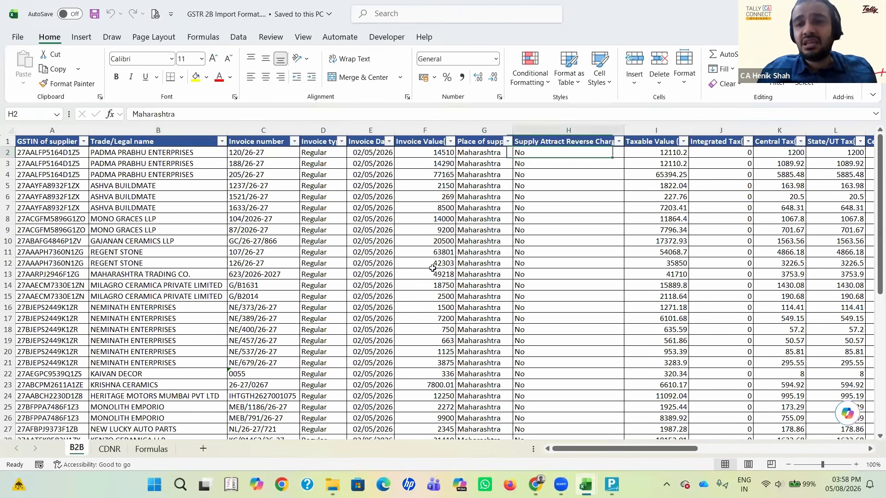
pyautogui.press('Right')
pyautogui.press('Right')
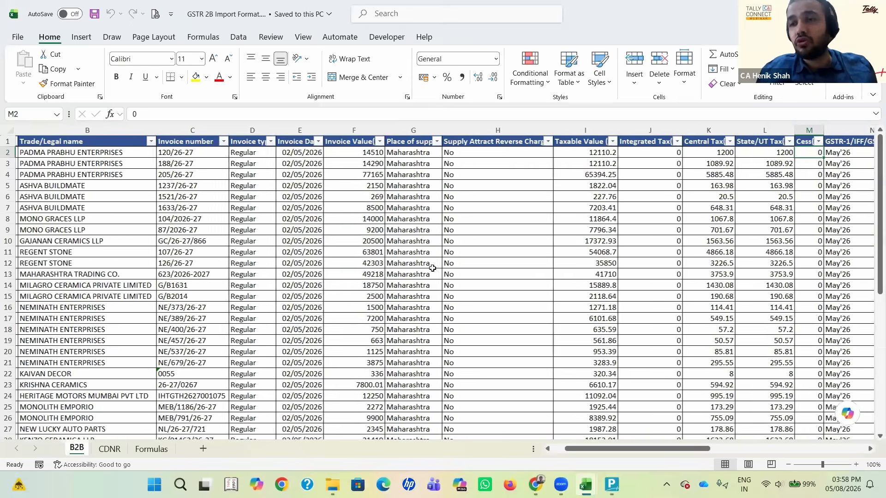
pyautogui.press('Right')
pyautogui.press('Right')
pyautogui.press('Right')
pyautogui.press('Right')
pyautogui.press('Right')
pyautogui.press('Right')
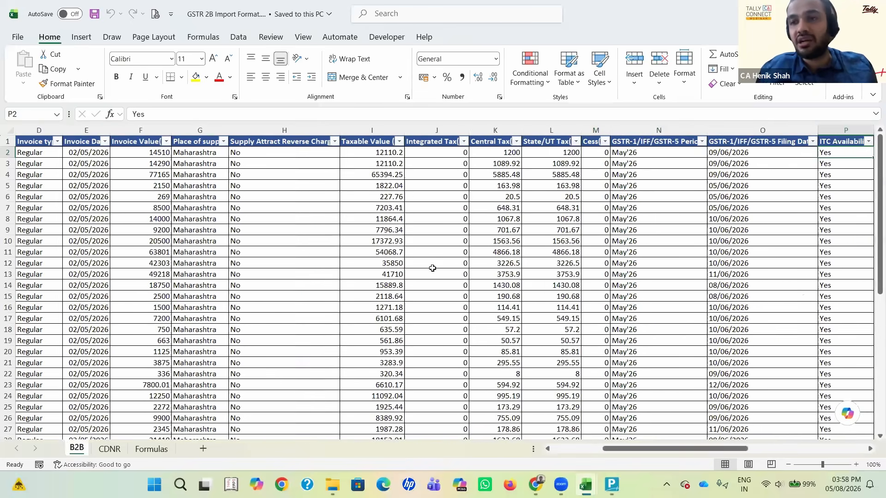
pyautogui.press('Right')
pyautogui.press('Right')
pyautogui.press('Right')
pyautogui.press('Left')
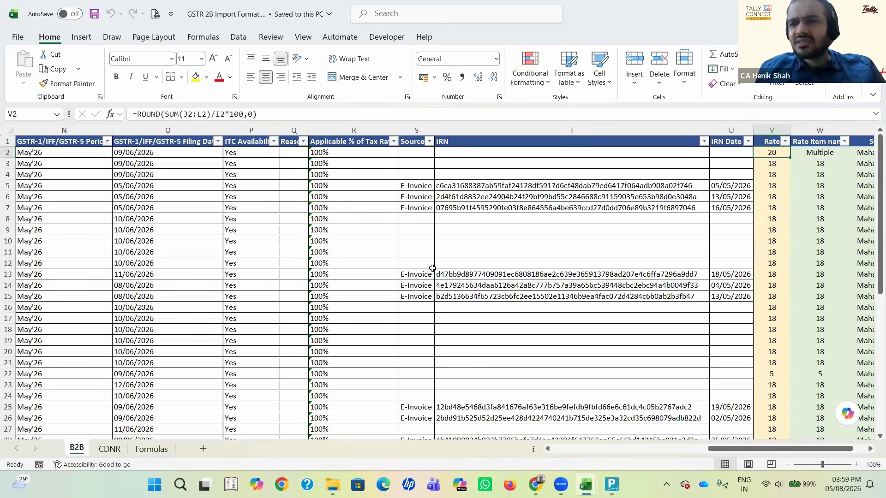
# Step: Open the Rate formula in V2 and examine its SUM(J2:L2) part that totals the tax amounts
pyautogui.press('F2')
pyautogui.press('Left')
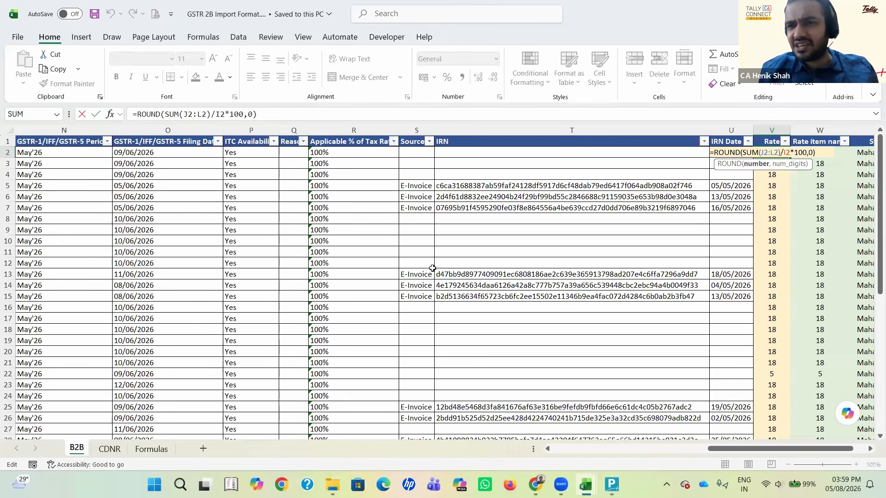
pyautogui.press('Left')
pyautogui.press('Left')
pyautogui.press('Left')
pyautogui.press('Left')
pyautogui.press('Left')
pyautogui.press('Left')
pyautogui.press('Left')
pyautogui.press('Left')
pyautogui.press('Left')
pyautogui.press('Left')
pyautogui.hotkey('shift', 'Right')
pyautogui.hotkey('shift', 'Right')
pyautogui.press('Right')
pyautogui.press('Right')
pyautogui.press('Right')
pyautogui.hotkey('shift', 'Right')
pyautogui.hotkey('shift', 'Right')
pyautogui.hotkey('shift', 'Right')
pyautogui.hotkey('shift', 'Right')
pyautogui.hotkey('shift', 'Right')
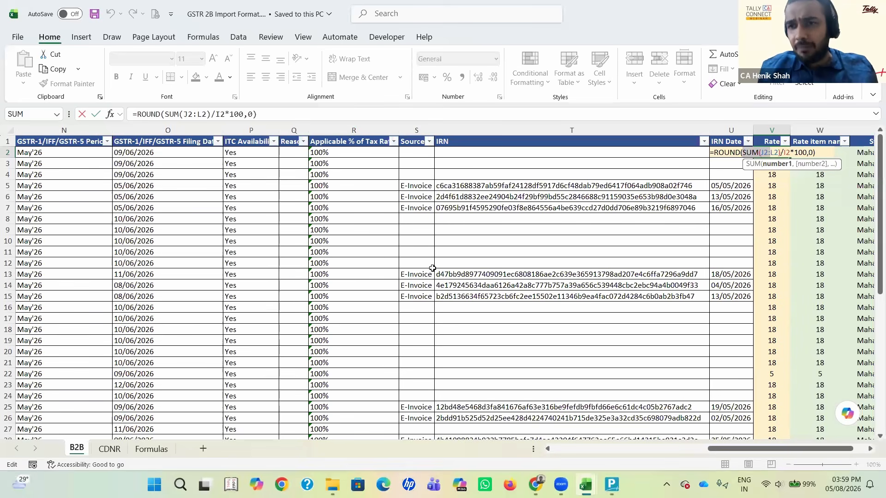
pyautogui.hotkey('shift', 'Right')
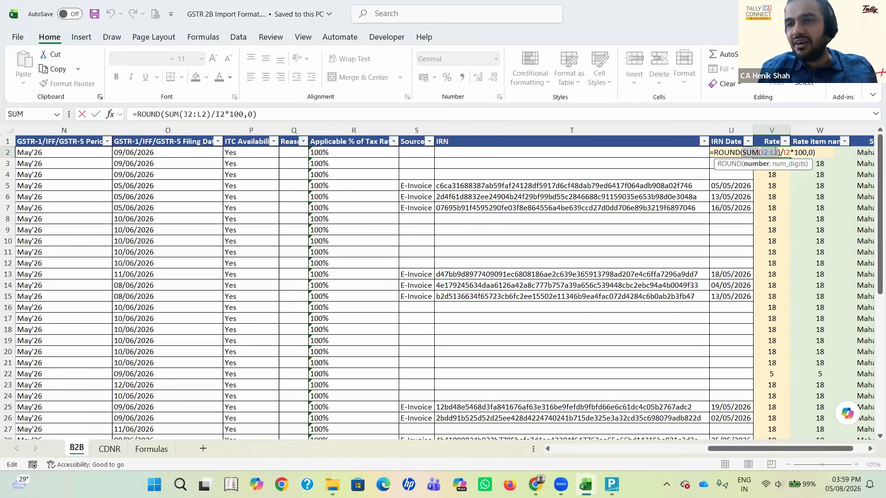
# Step: Examine the part of the V2 Rate formula that divides by taxable value I2 and multiplies by 100
pyautogui.press('Right')
pyautogui.press('Right')
pyautogui.press('Right')
pyautogui.press('Right')
pyautogui.press('Right')
pyautogui.press('Right')
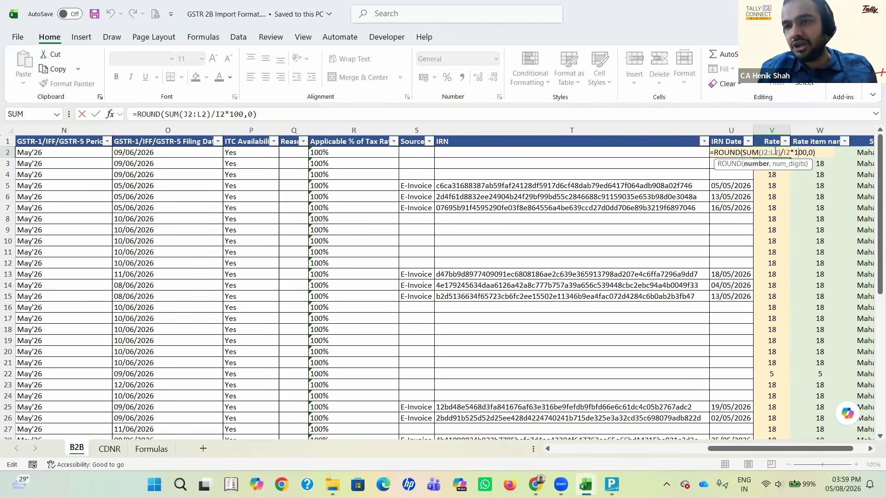
pyautogui.hotkey('shift', 'Left')
pyautogui.hotkey('shift', 'Left')
pyautogui.hotkey('shift', 'Left')
pyautogui.hotkey('shift', 'Left')
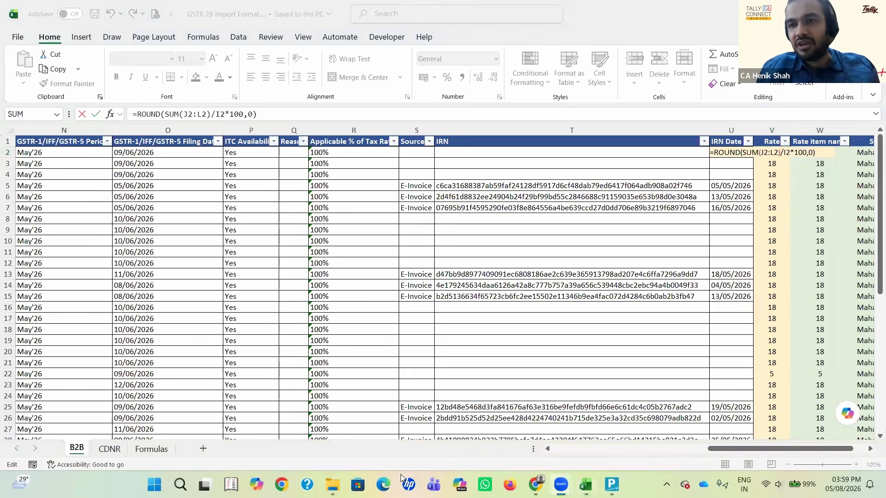
# Step: Reopen the Rate formula in V2 and examine the digits argument that closes its ROUND function
pyautogui.click(770, 183)
pyautogui.click(769, 185)
pyautogui.press('Up')
pyautogui.press('Up')
pyautogui.press('Up')
pyautogui.press('F2')
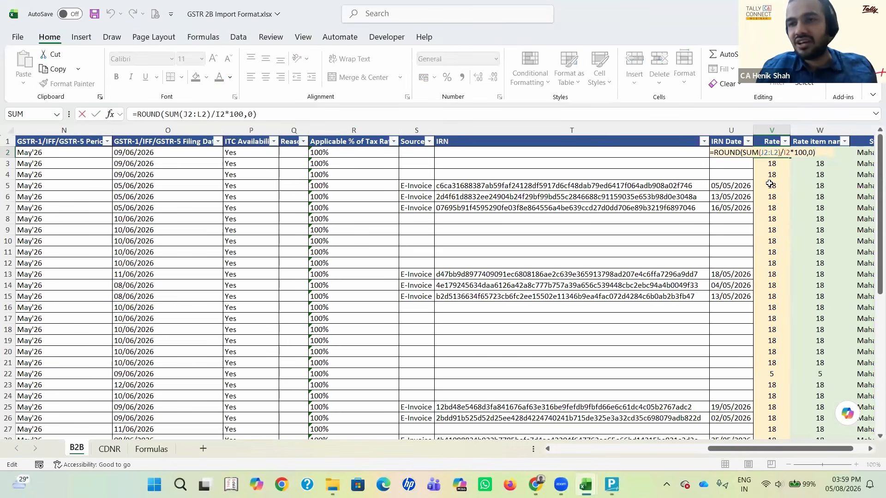
pyautogui.press('Left')
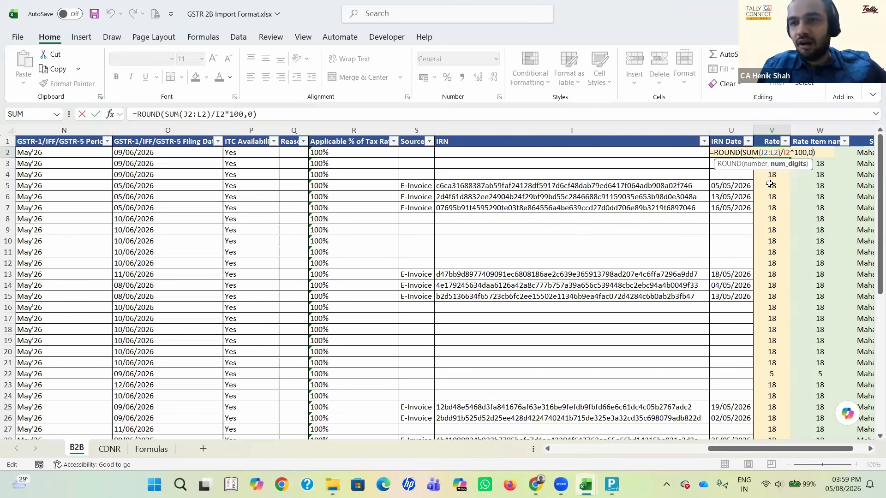
pyautogui.hotkey('shift', 'Right')
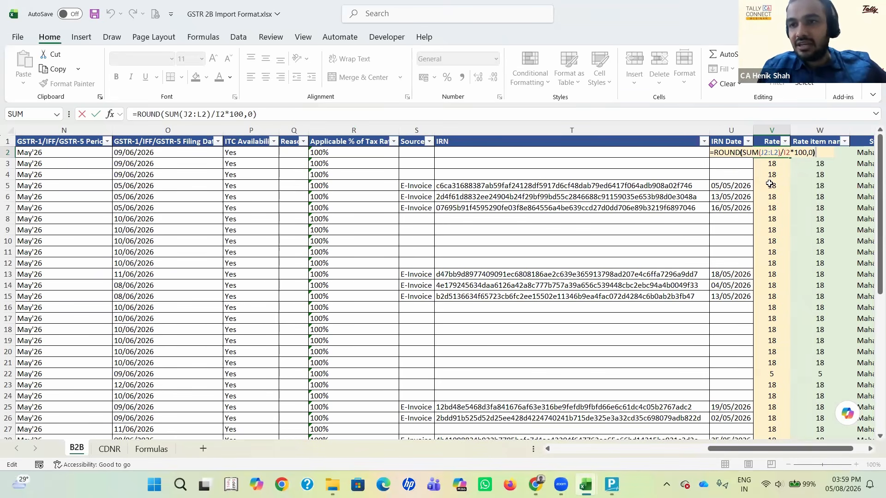
pyautogui.press('Left')
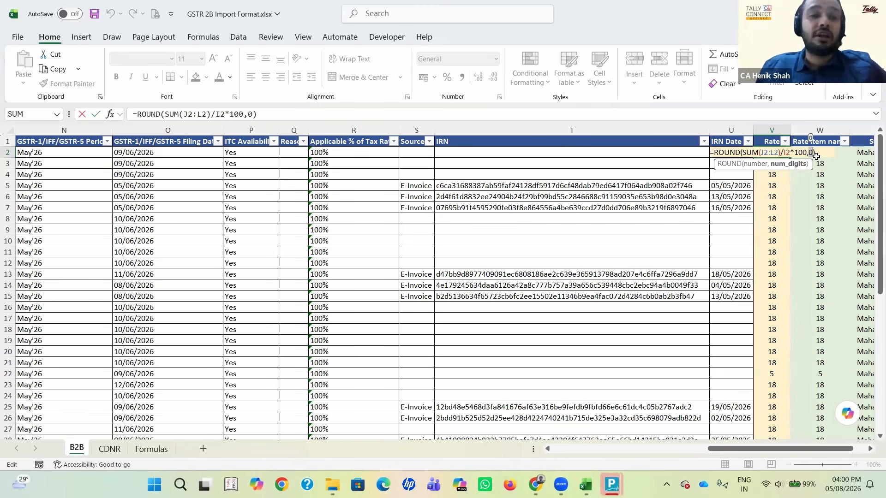
# Step: Leave the V2 formula unedited and highlight the rounding digits argument in the Rate formula of cell V3
pyautogui.press('Escape')
pyautogui.press('Down')
pyautogui.press('Down')
pyautogui.press('Up')
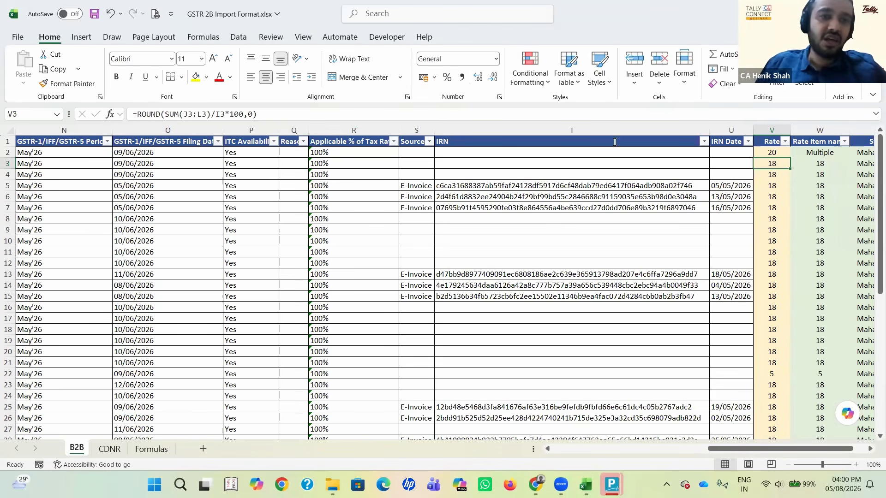
pyautogui.doubleClick(249, 114)
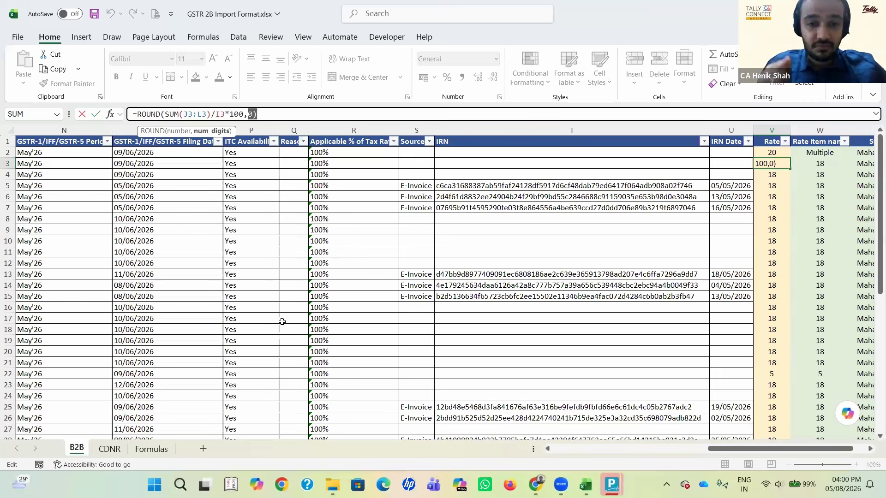
pyautogui.hotkey('alt', 'Tab')
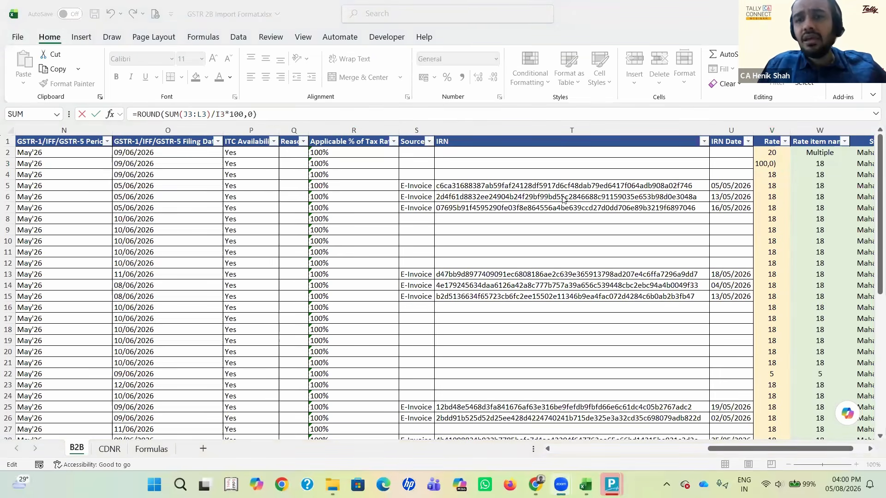
pyautogui.hotkey('alt', 'Tab')
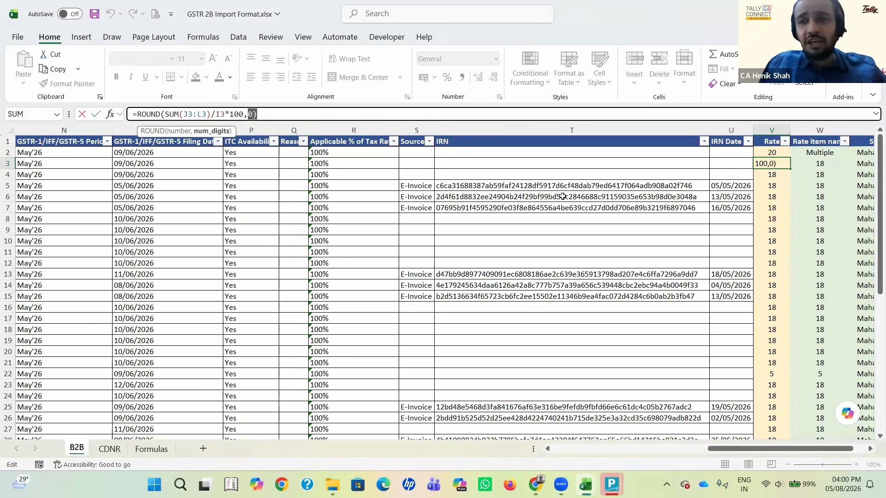
# Step: Leave the V3 formula unedited and compare the row 2 tax amount columns with the calculated Rate
pyautogui.hotkey('shift', 'Return')
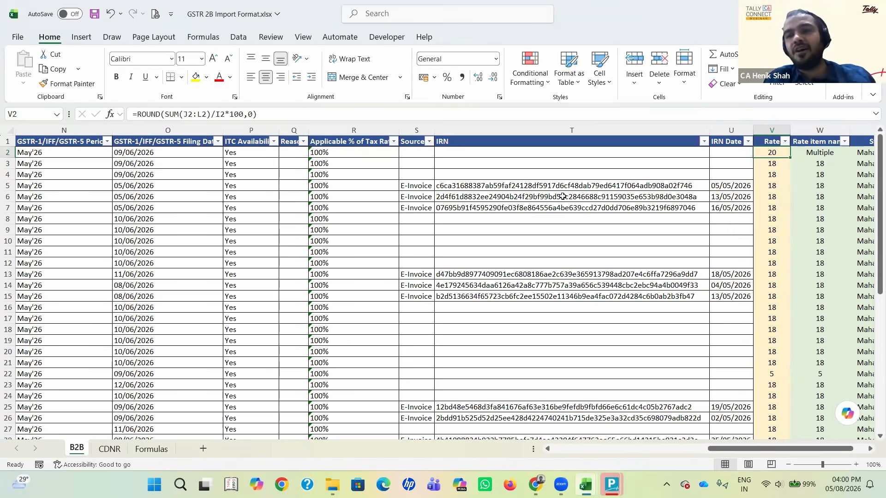
pyautogui.press('Left')
pyautogui.press('Left')
pyautogui.press('Left')
pyautogui.press('Left')
pyautogui.press('Left')
pyautogui.press('Left')
pyautogui.press('Left')
pyautogui.press('Left')
pyautogui.press('Left')
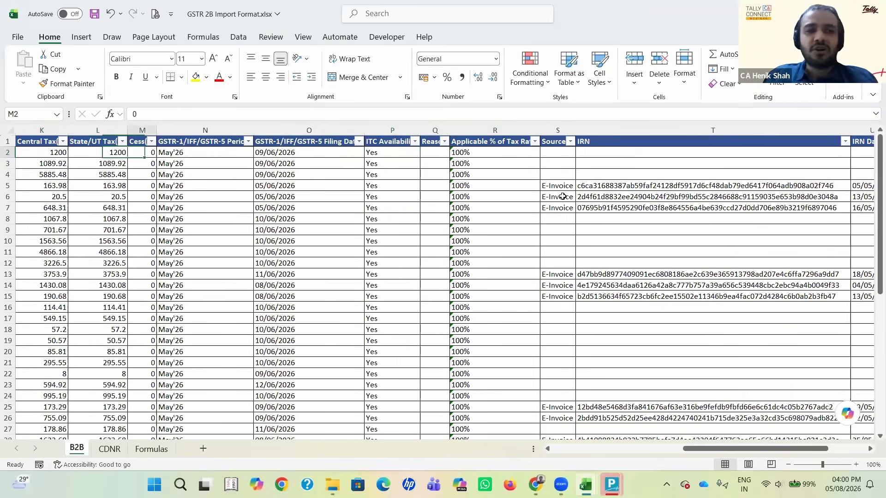
pyautogui.press('Right')
pyautogui.press('Right')
pyautogui.press('Right')
pyautogui.press('Right')
pyautogui.press('Right')
pyautogui.press('Right')
pyautogui.press('Right')
pyautogui.press('Right')
pyautogui.press('Right')
pyautogui.press('Right')
pyautogui.press('Right')
pyautogui.press('Right')
pyautogui.press('Right')
pyautogui.press('Right')
pyautogui.press('Right')
pyautogui.press('Right')
pyautogui.press('Right')
pyautogui.press('Left')
pyautogui.press('Left')
pyautogui.press('Left')
pyautogui.press('Left')
pyautogui.press('Left')
pyautogui.press('Left')
pyautogui.press('Left')
pyautogui.press('Left')
pyautogui.press('Left')
pyautogui.press('Right')
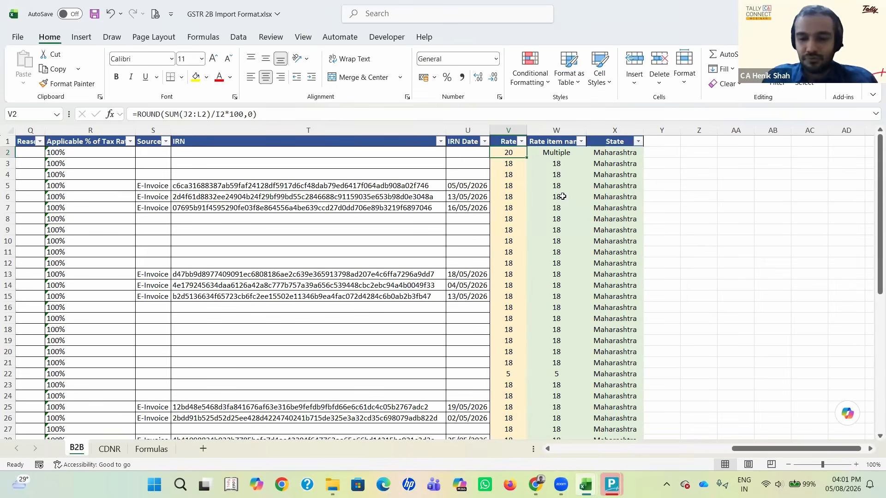
# Step: Examine the VLOOKUP part of the Rate item name formula in W2 and leave the formula unedited
pyautogui.press('Right')
pyautogui.press('Left')
pyautogui.press('Right')
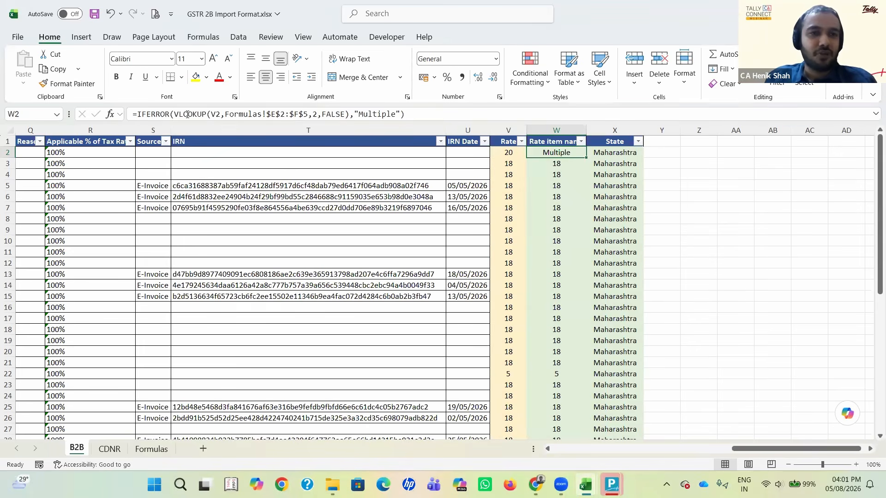
pyautogui.moveTo(176, 114); pyautogui.dragTo(342, 113)
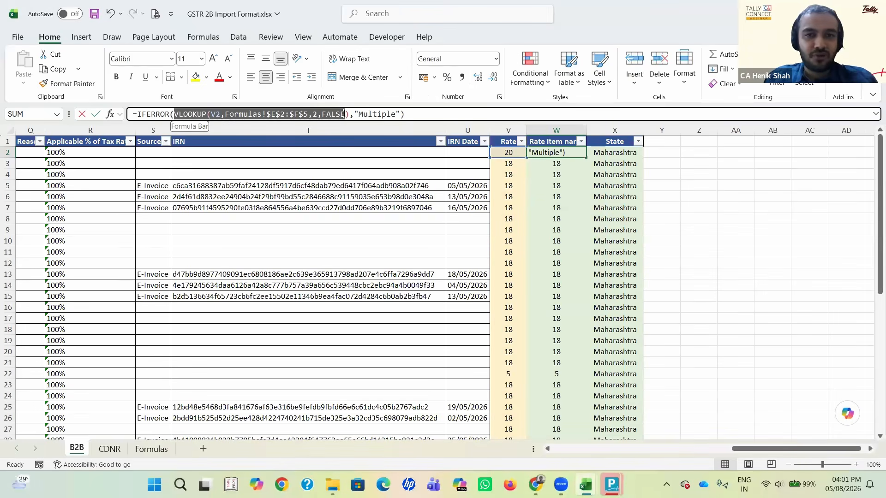
pyautogui.press('Escape')
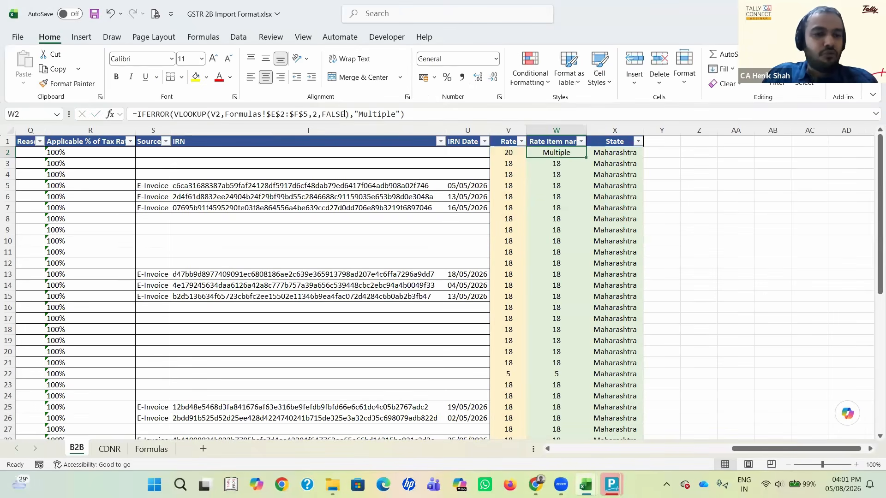
# Step: Examine the rates in E3:E5 of the For Rate table on the Formulas sheet, which the VLOOKUP refers to
pyautogui.hotkey('ctrl', 'pagedown')
pyautogui.hotkey('ctrl', 'pagedown')
pyautogui.press('Down')
pyautogui.press('Up')
pyautogui.press('Up')
pyautogui.press('Up')
pyautogui.press('Up')
pyautogui.press('Up')
pyautogui.press('Up')
pyautogui.press('Up')
pyautogui.press('Up')
pyautogui.press('Up')
pyautogui.press('Up')
pyautogui.press('Up')
pyautogui.press('Up')
pyautogui.press('Up')
pyautogui.press('Up')
pyautogui.press('Up')
pyautogui.press('Up')
pyautogui.press('Up')
pyautogui.press('Up')
pyautogui.press('Up')
pyautogui.press('Up')
pyautogui.press('Up')
pyautogui.press('Up')
pyautogui.press('Up')
pyautogui.press('Up')
pyautogui.press('Up')
pyautogui.press('Up')
pyautogui.press('Up')
pyautogui.press('Up')
pyautogui.press('Up')
pyautogui.press('Up')
pyautogui.press('Up')
pyautogui.press('Right')
pyautogui.press('Right')
pyautogui.press('Right')
pyautogui.press('Down')
pyautogui.press('Down')
pyautogui.press('Down')
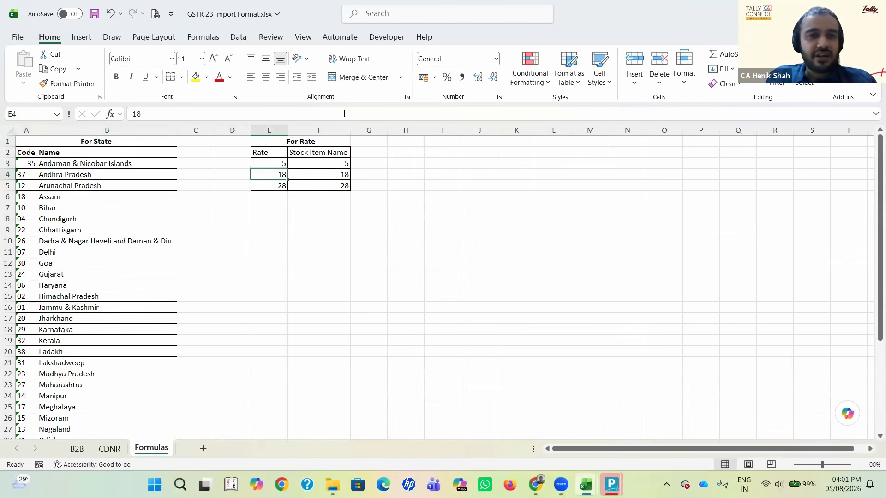
pyautogui.press('Up')
pyautogui.hotkey('shift', 'Down')
pyautogui.hotkey('shift', 'Down')
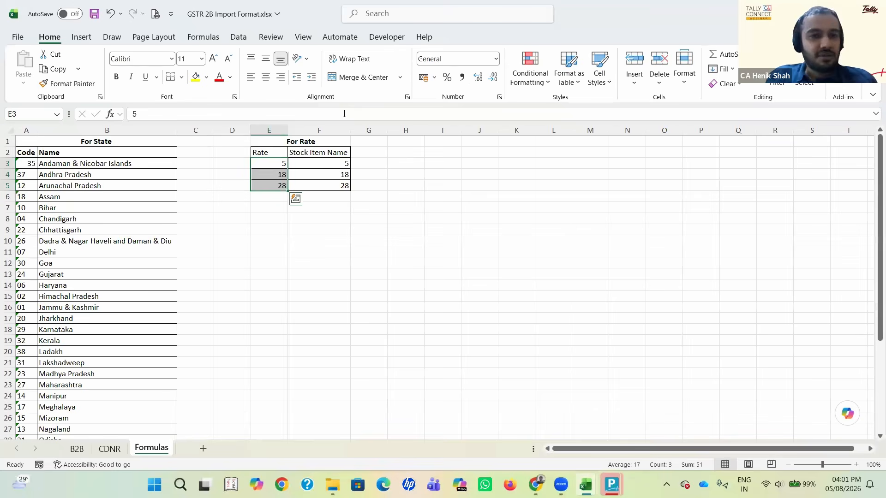
# Step: Highlight the Stock Item Name column F2:F5 in the For Rate table to examine its entries
pyautogui.press('Right')
pyautogui.press('Up')
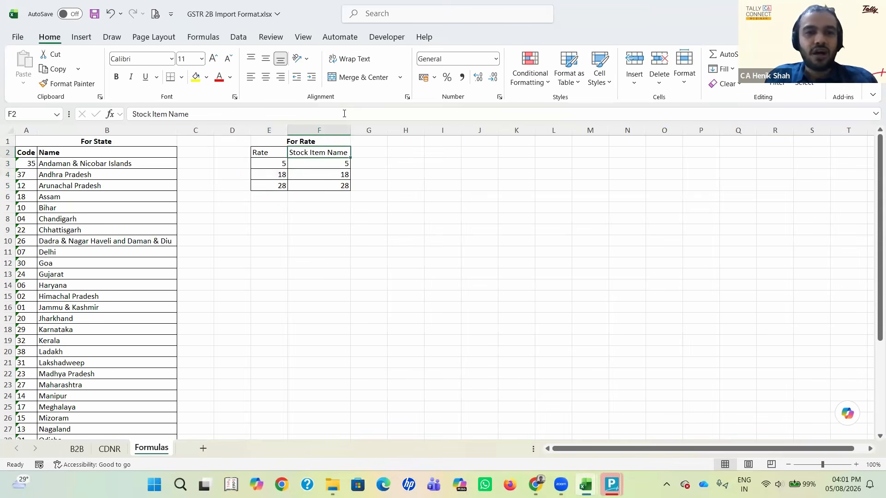
pyautogui.hotkey('shift', 'Down')
pyautogui.hotkey('shift', 'Down')
pyautogui.hotkey('shift', 'Down')
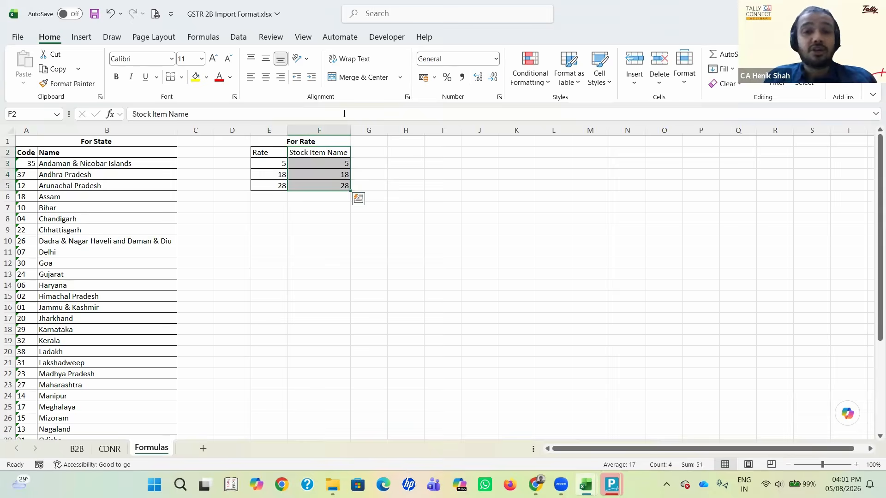
pyautogui.hotkey('shift', 'Up')
pyautogui.hotkey('shift', 'Up')
pyautogui.hotkey('shift', 'Up')
pyautogui.hotkey('shift', 'Down')
pyautogui.hotkey('shift', 'Down')
pyautogui.hotkey('shift', 'Down')
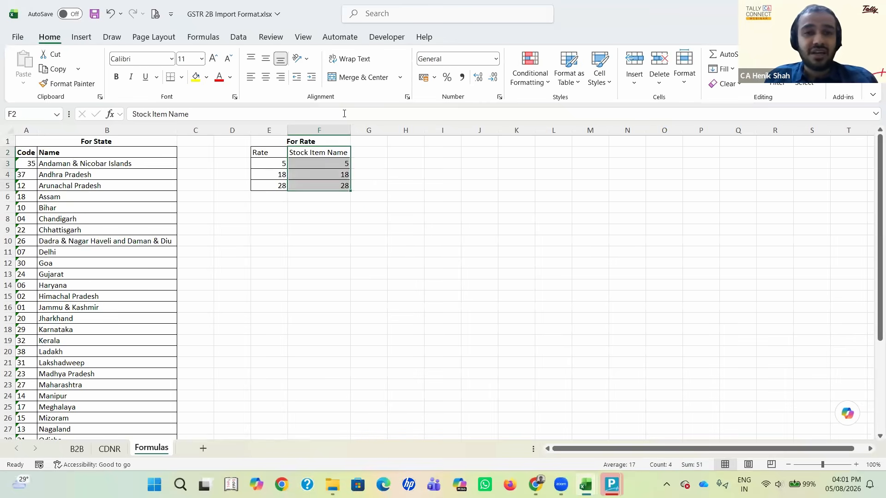
# Step: Go through the For Rate table row by row to examine which stock item name each rate maps to
pyautogui.press('Up')
pyautogui.press('Down')
pyautogui.press('Down')
pyautogui.press('Down')
pyautogui.press('Down')
pyautogui.press('Up')
pyautogui.press('Up')
pyautogui.press('Down')
pyautogui.press('Up')
pyautogui.press('Left')
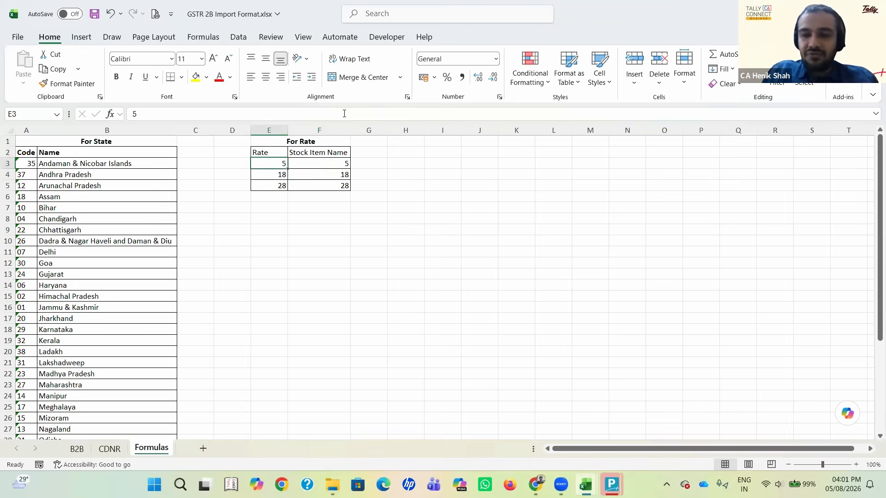
# Step: Return to the B2B sheet and highlight the whole Rate column V
pyautogui.hotkey('ctrl', 'pageup')
pyautogui.hotkey('ctrl', 'pageup')
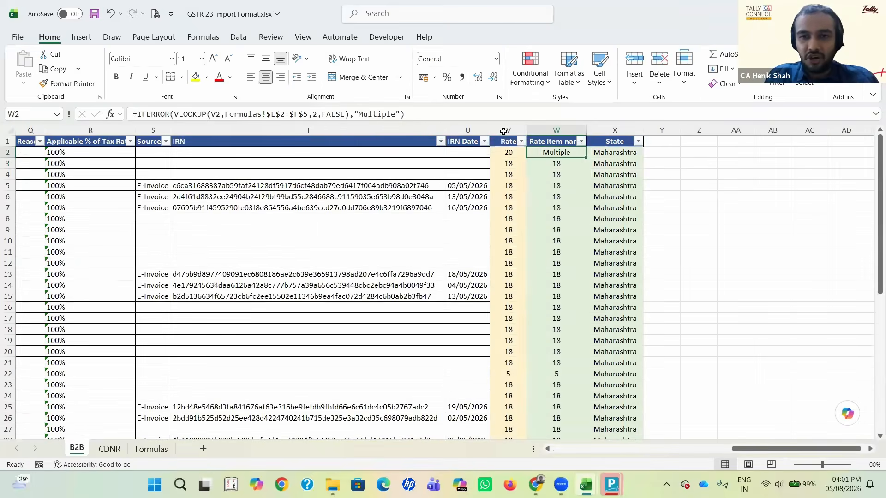
pyautogui.click(503, 131)
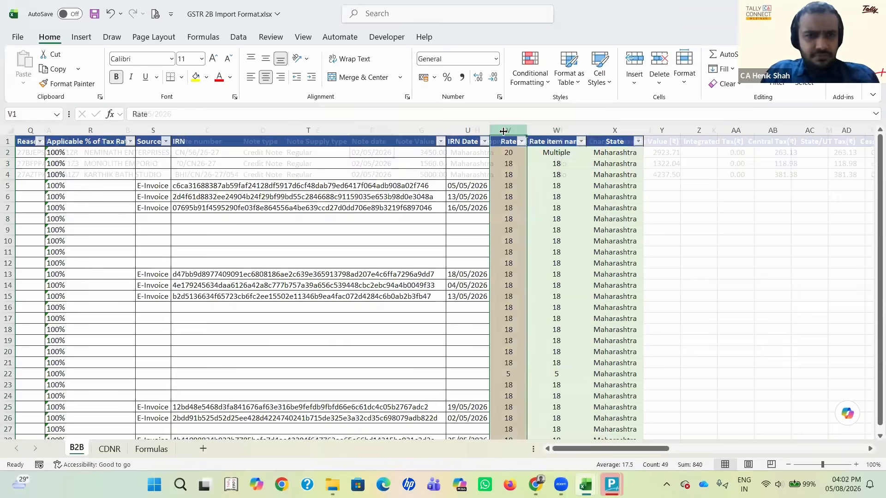
# Step: Go back to the Formulas sheet and compare the 18 rate with its matching stock item name
pyautogui.hotkey('ctrl', 'pagedown')
pyautogui.press('Down')
pyautogui.press('Up')
pyautogui.press('Down')
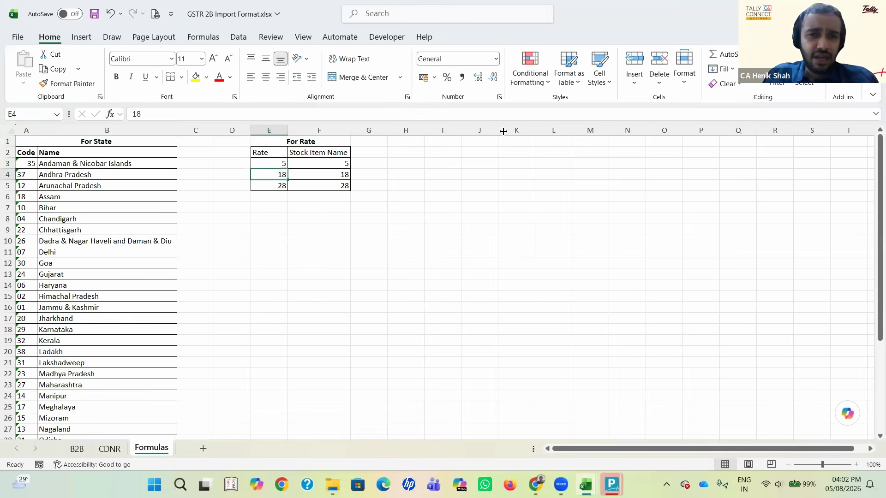
pyautogui.press('Right')
pyautogui.press('Up')
pyautogui.press('Down')
pyautogui.press('Down')
pyautogui.press('Up')
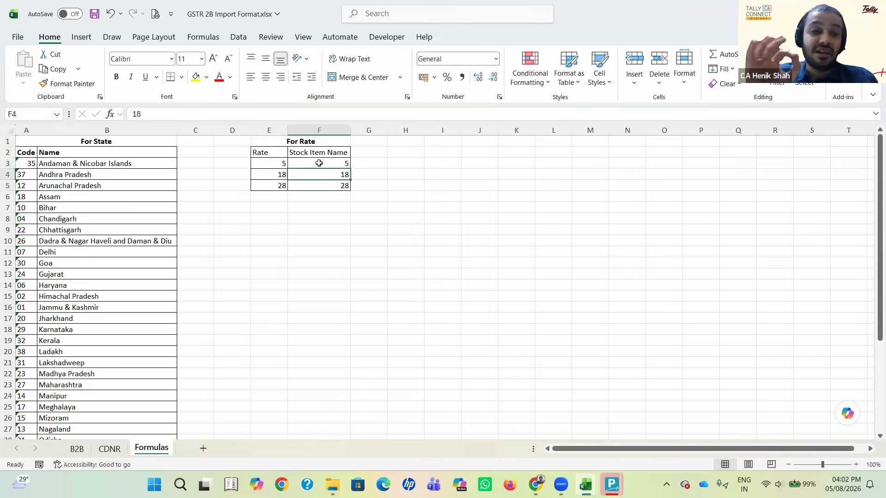
# Step: Open the Rate item name formula in W2 of the B2B sheet and highlight its "Multiple" fallback value
pyautogui.hotkey('ctrl', 'pageup')
pyautogui.hotkey('ctrl', 'pageup')
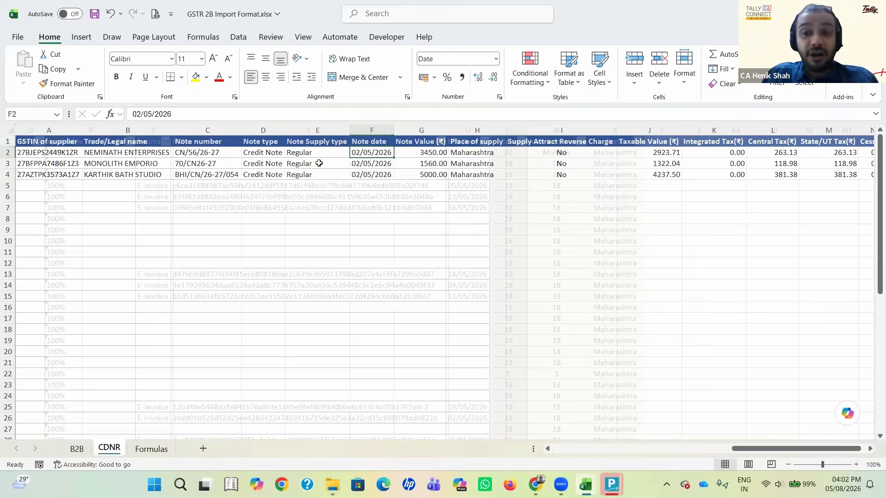
pyautogui.press('Right')
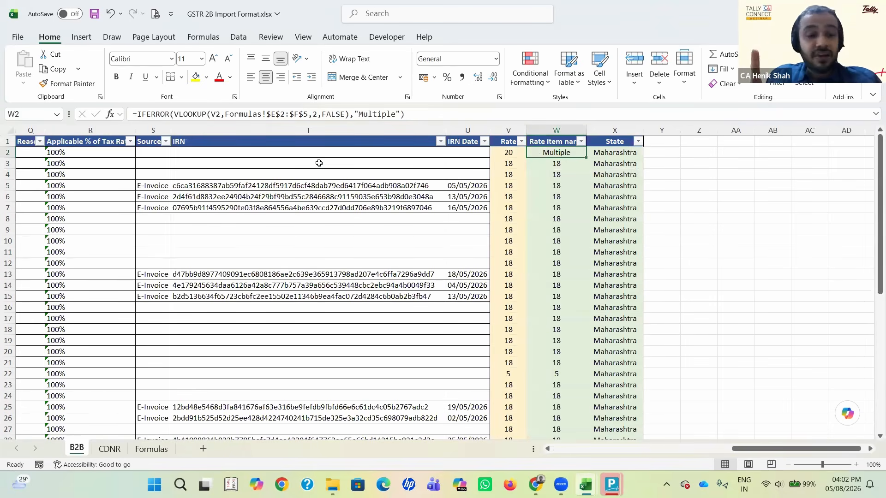
pyautogui.press('F2')
pyautogui.press('Left')
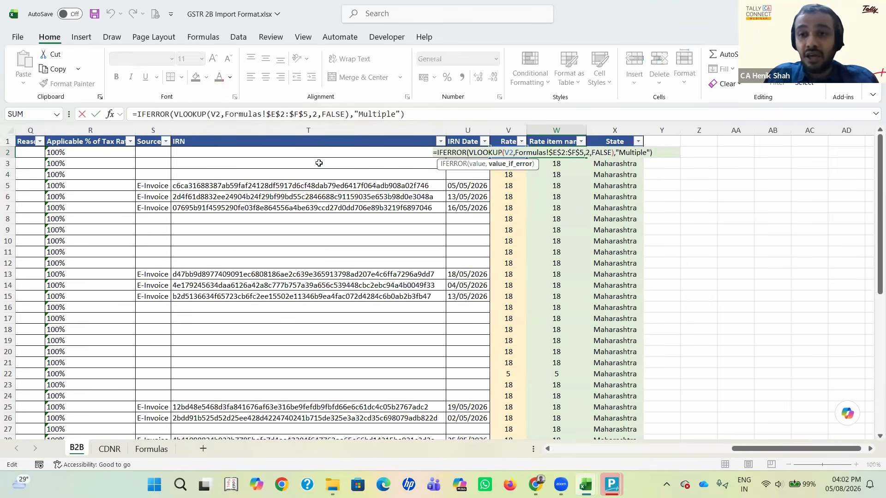
pyautogui.hotkey('shift', 'Left')
pyautogui.hotkey('shift', 'Left')
pyautogui.hotkey('shift', 'Left')
pyautogui.hotkey('shift', 'Left')
pyautogui.hotkey('shift', 'Left')
pyautogui.hotkey('shift', 'Left')
pyautogui.hotkey('shift', 'Left')
pyautogui.hotkey('shift', 'Left')
pyautogui.hotkey('shift', 'Left')
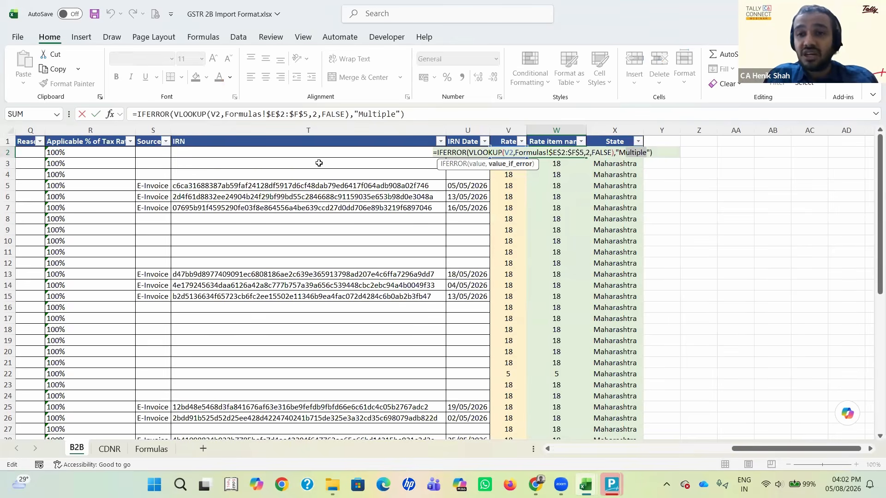
pyautogui.hotkey('shift', 'Right')
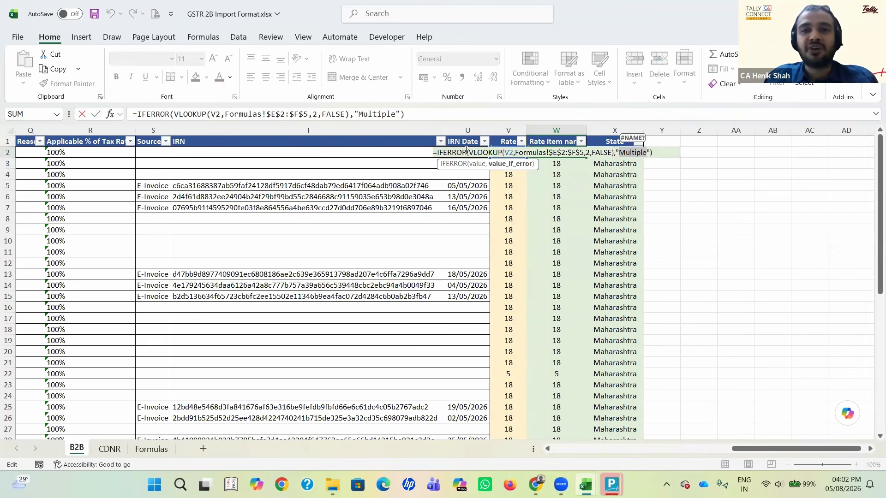
# Step: Examine the IFERROR function and the VLOOKUP expression it wraps in the W2 formula
pyautogui.moveTo(466, 151); pyautogui.dragTo(436, 153)
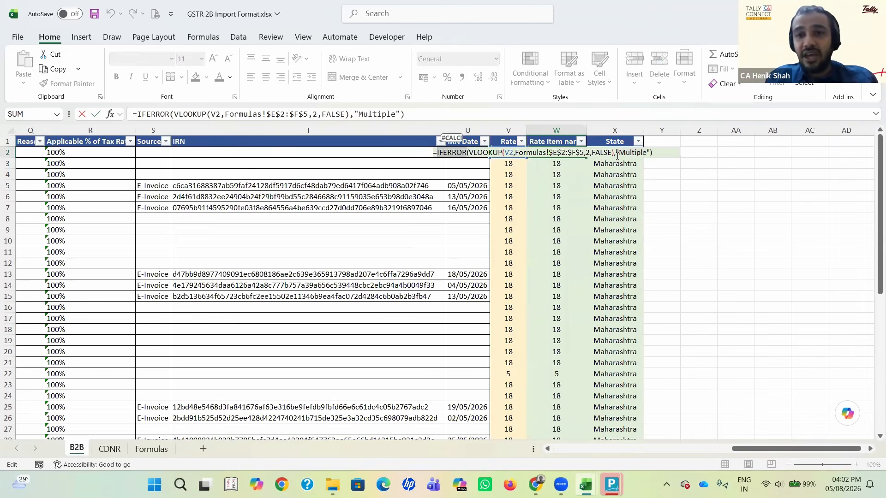
pyautogui.click(619, 154)
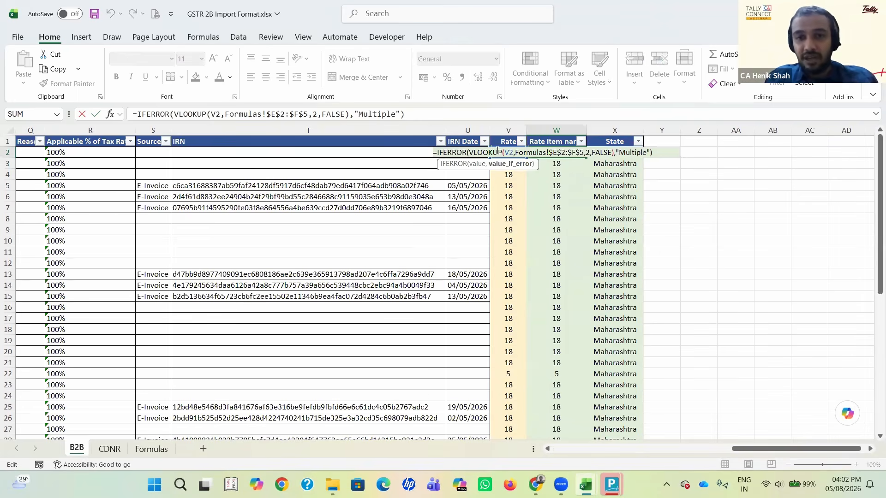
pyautogui.moveTo(467, 153); pyautogui.dragTo(436, 152)
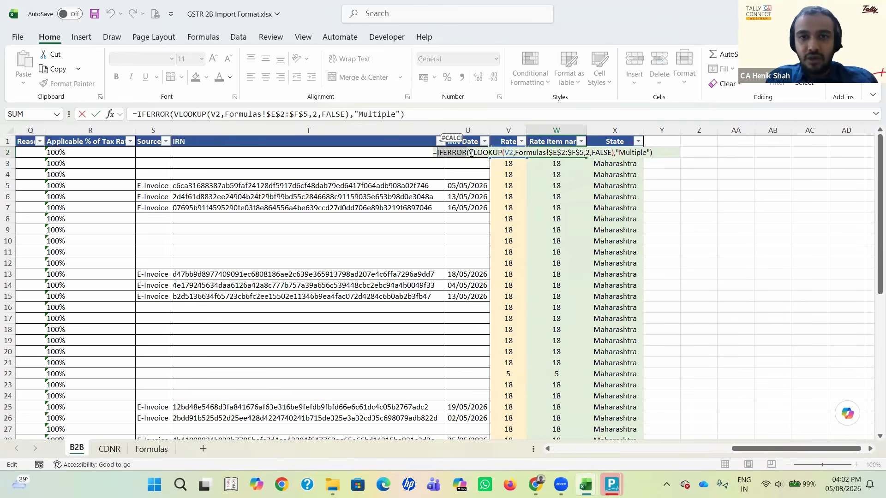
pyautogui.moveTo(468, 152); pyautogui.dragTo(611, 158)
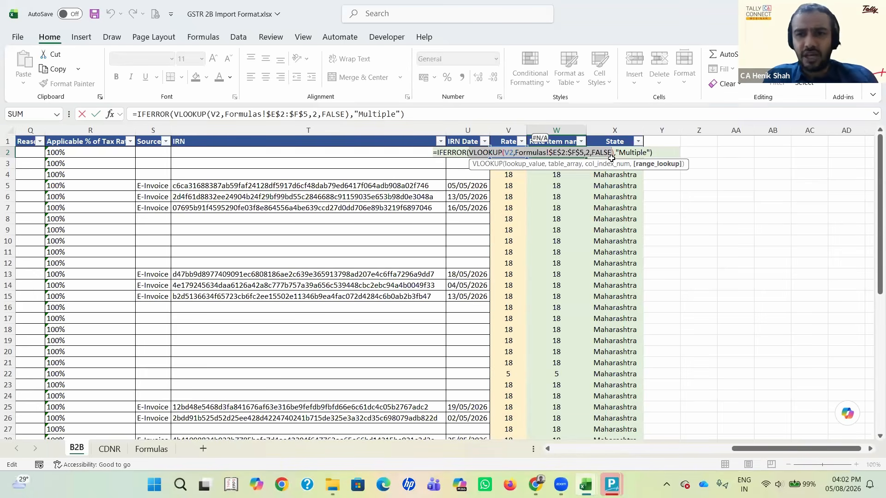
# Step: Highlight the "Multiple" value_if_error argument of the W2 formula again and keep the formula as it is
pyautogui.press('Right')
pyautogui.press('Right')
pyautogui.press('Right')
pyautogui.press('Right')
pyautogui.hotkey('shift', 'Right')
pyautogui.hotkey('shift', 'Right')
pyautogui.hotkey('shift', 'Right')
pyautogui.hotkey('shift', 'Right')
pyautogui.hotkey('shift', 'Right')
pyautogui.hotkey('shift', 'Right')
pyautogui.hotkey('shift', 'Right')
pyautogui.hotkey('shift', 'Right')
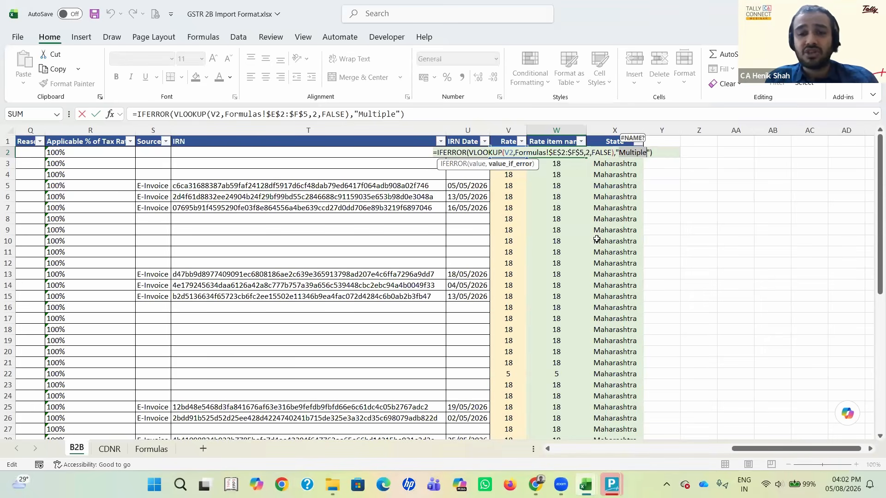
pyautogui.hotkey('ctrl', 'Return')
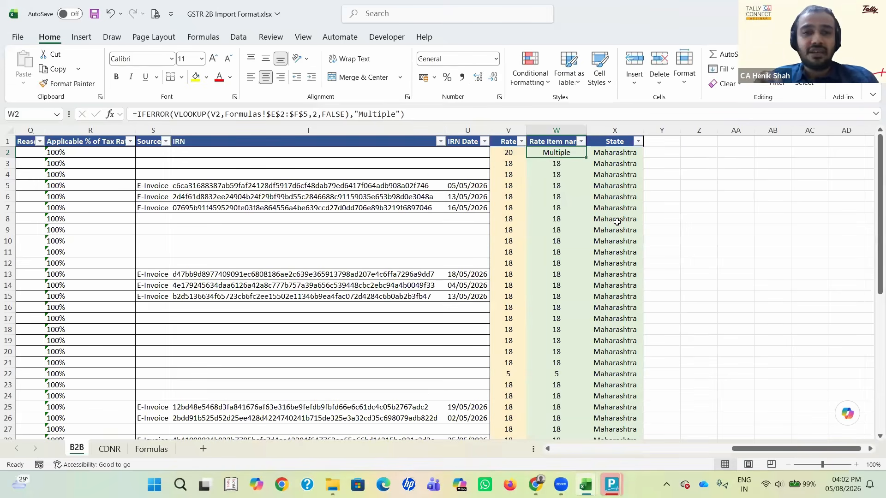
# Step: Switch to TallyPrime, quit the open screen to the Gateway and bring up the list of masters to alter
pyautogui.moveTo(612, 485)
pyautogui.click(549, 427)
pyautogui.press('Escape')
pyautogui.press('Escape')
pyautogui.press('y')
pyautogui.press('Up')
pyautogui.press('Up')
pyautogui.press('Up')
pyautogui.press('Up')
pyautogui.press('Up')
pyautogui.press('Up')
pyautogui.press('Up')
pyautogui.press('Up')
pyautogui.press('Down')
pyautogui.press('Down')
pyautogui.press('Return')
pyautogui.press('Down')
pyautogui.press('Down')
# Step: Open a stock item for alteration, examine its details and return to the list of masters
pyautogui.press('Down')
pyautogui.press('Down')
pyautogui.press('Down')
pyautogui.press('Down')
pyautogui.press('Down')
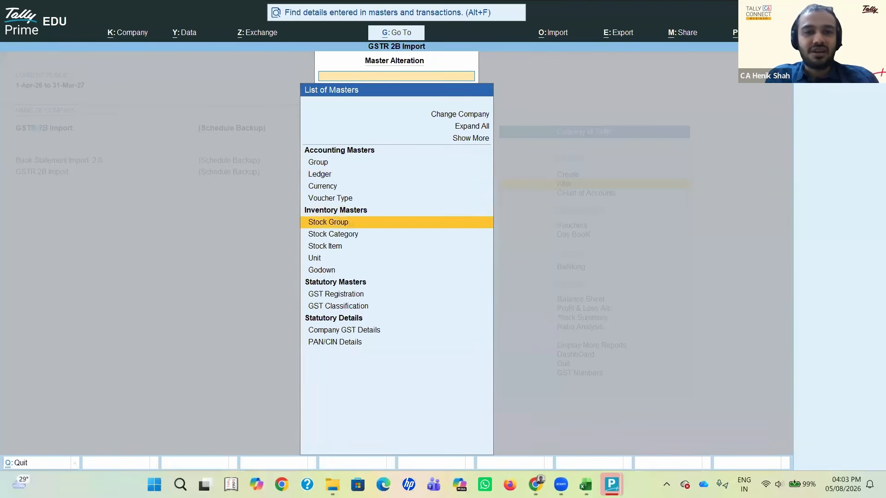
pyautogui.press('Return')
pyautogui.press('Down')
pyautogui.press('Down')
pyautogui.press('Return')
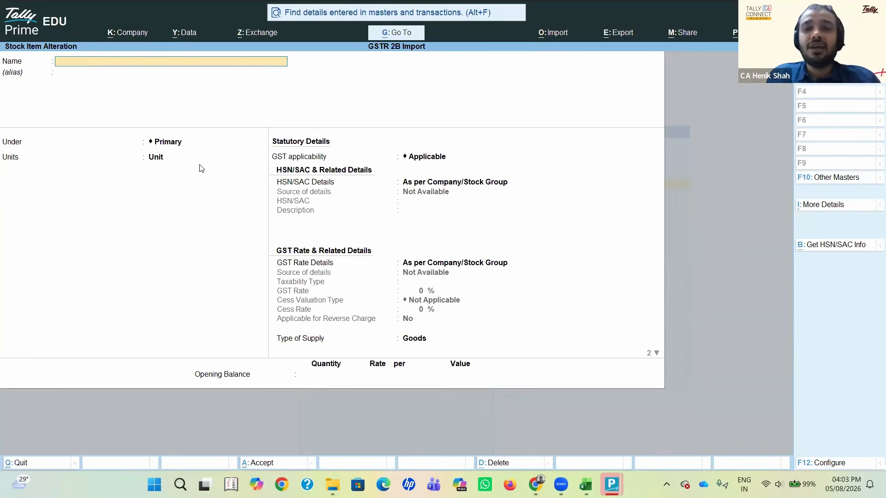
pyautogui.press('Escape')
pyautogui.press('Escape')
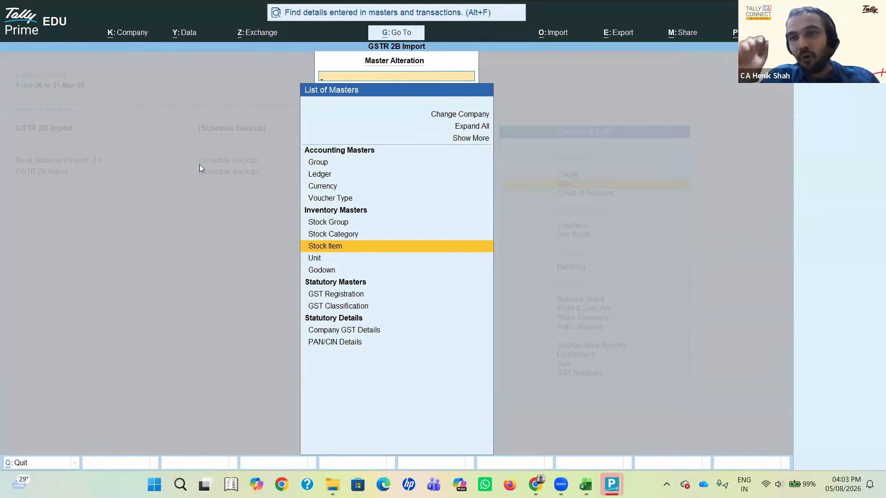
# Step: Open the Multiple stock item for alteration, examine its GST rate details and close it unchanged
pyautogui.press('Return')
pyautogui.press('Down')
pyautogui.press('Down')
pyautogui.press('Return')
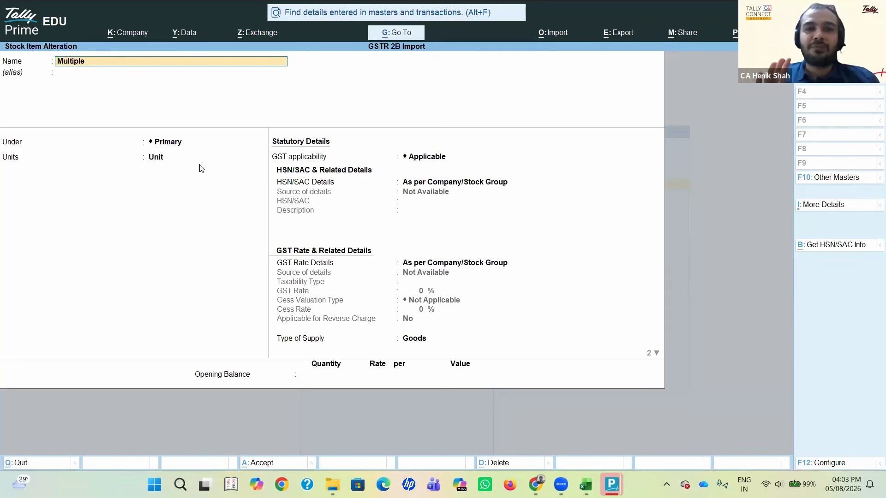
pyautogui.press('Escape')
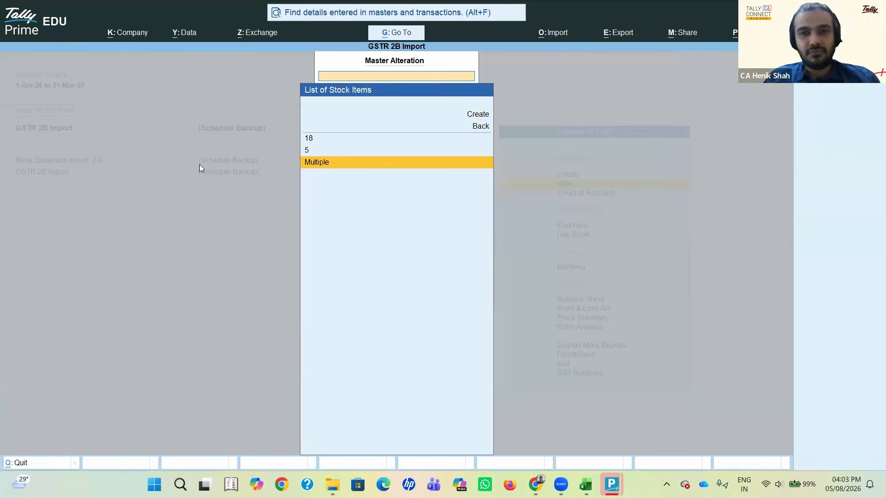
# Step: Leave the stock item list and return to the Gateway of Tally
pyautogui.press('Escape')
pyautogui.press('Escape')
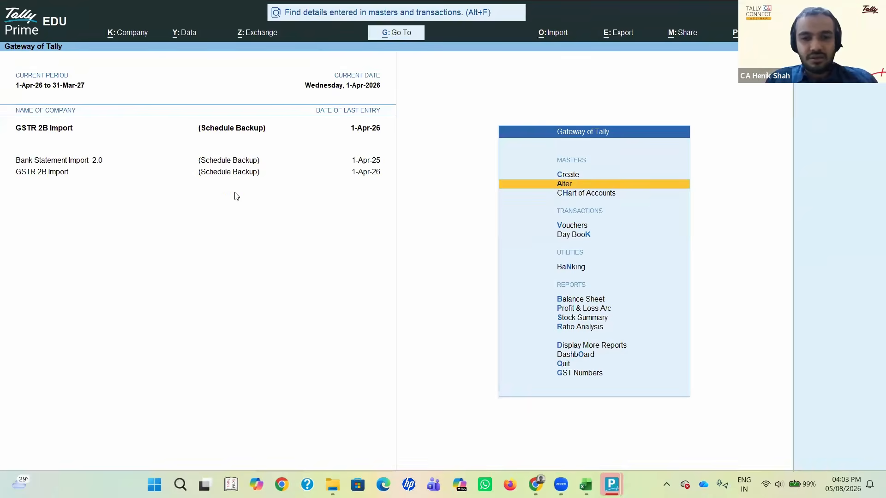
pyautogui.hotkey('alt', 'g')
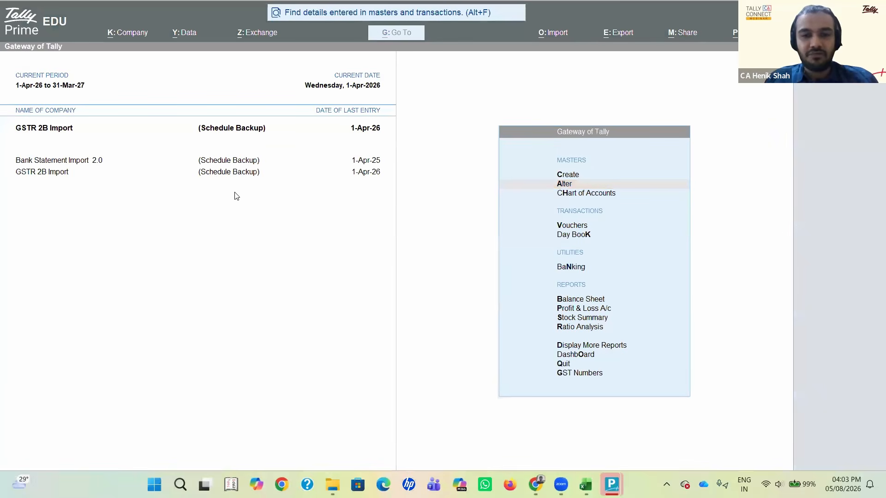
pyautogui.click(483, 190)
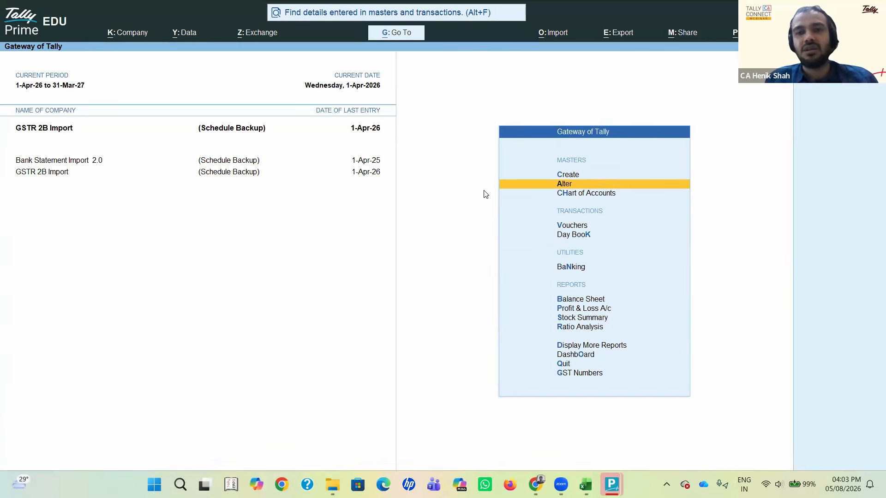
# Step: Switch to the GSTR 2B Import Format workbook in Excel and select the whole Rate item name and State columns
pyautogui.hotkey('alt', 'Tab')
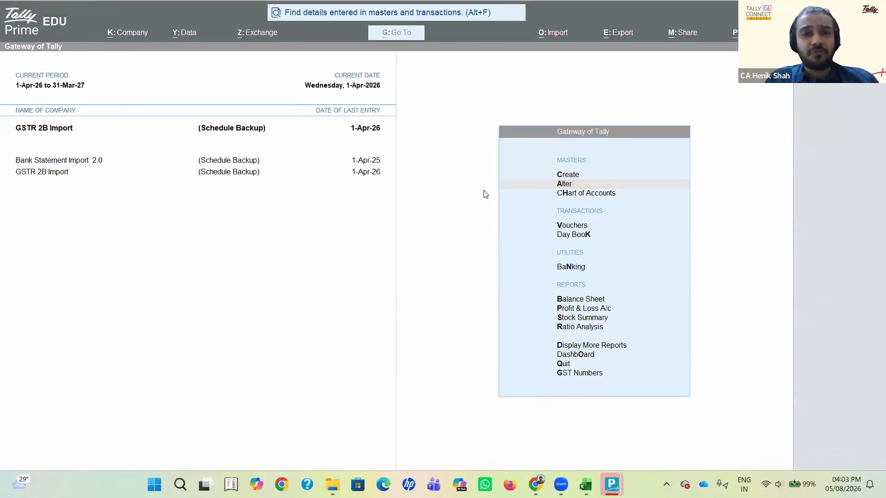
pyautogui.hotkey('alt', 'Tab')
pyautogui.click(483, 190)
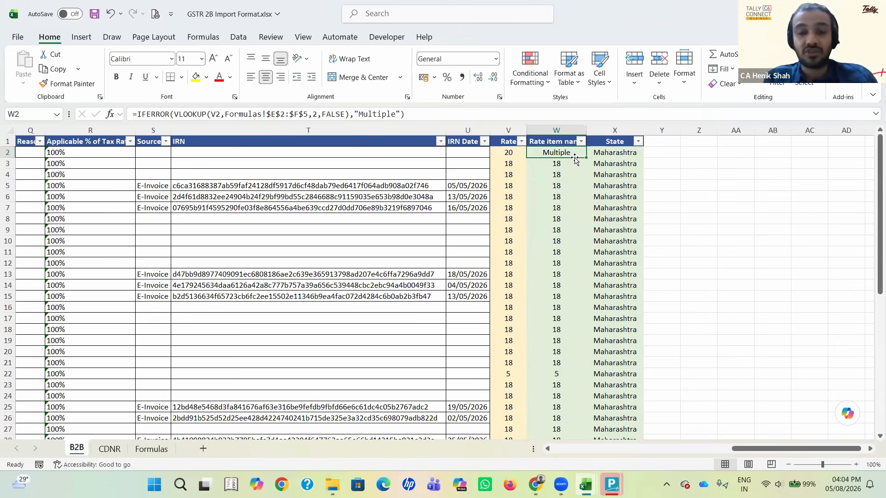
pyautogui.press('Down')
pyautogui.press('Up')
pyautogui.press('Up')
pyautogui.hotkey('ctrl', 'space')
pyautogui.hotkey('shift', 'Right')
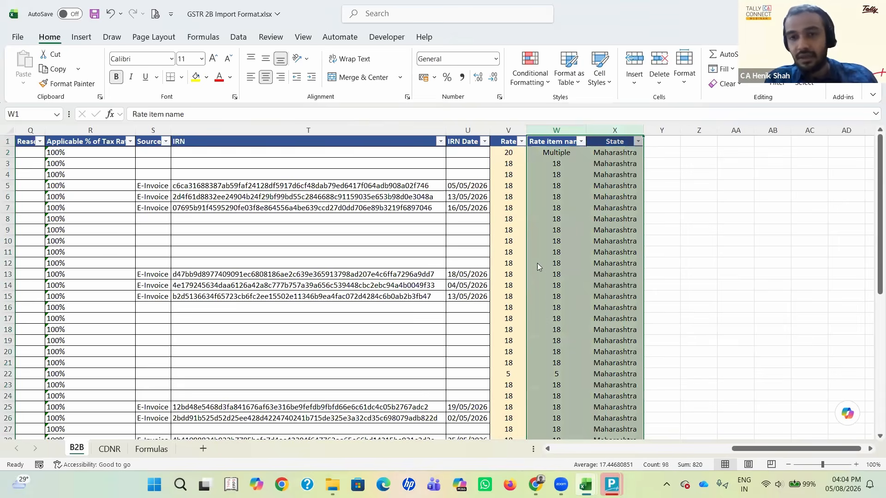
# Step: Examine the Rate item name formula for the first invoice row against the neighbouring Rate cell
pyautogui.click(545, 252)
pyautogui.press('Up')
pyautogui.press('Up')
pyautogui.press('Up')
pyautogui.press('Up')
pyautogui.press('Up')
pyautogui.press('Up')
pyautogui.press('Up')
pyautogui.press('Up')
pyautogui.press('Up')
pyautogui.press('Up')
pyautogui.press('Down')
pyautogui.press('Left')
pyautogui.press('Right')
pyautogui.press('Down')
pyautogui.press('Up')
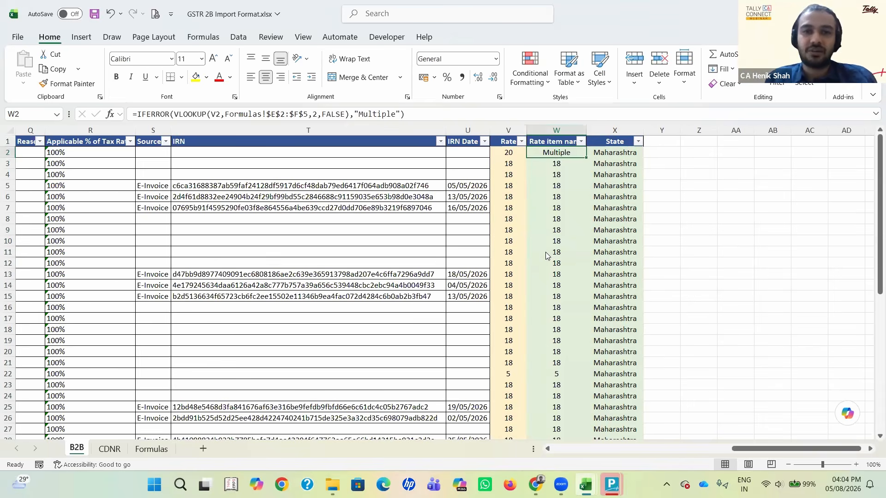
pyautogui.press('Left')
pyautogui.press('Right')
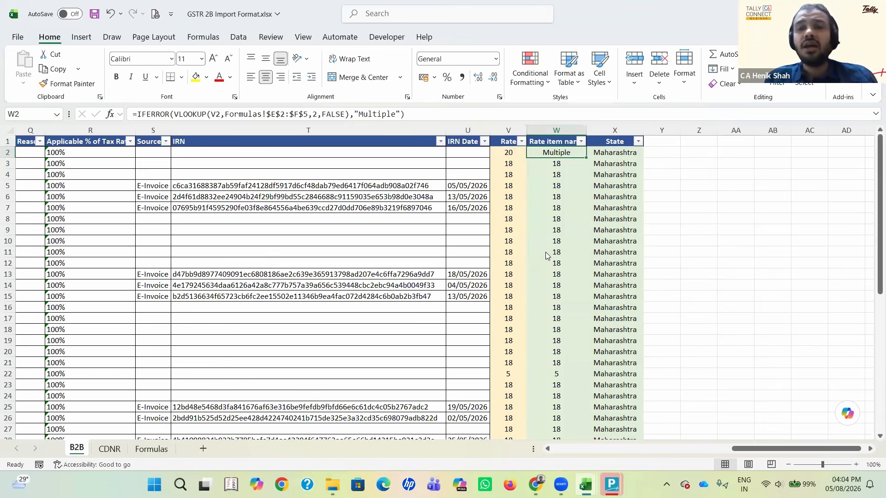
# Step: Go back across the B2B sheet to the GSTIN of supplier cell in the first invoice row
pyautogui.press('Left')
pyautogui.press('Left')
pyautogui.press('Left')
pyautogui.press('Left')
pyautogui.press('Left')
pyautogui.press('Left')
pyautogui.press('Left')
pyautogui.press('Left')
pyautogui.press('Left')
pyautogui.press('Left')
pyautogui.press('Left')
pyautogui.press('Left')
pyautogui.press('Left')
pyautogui.press('Left')
pyautogui.press('Left')
pyautogui.press('Left')
pyautogui.press('Left')
pyautogui.press('Left')
pyautogui.press('Left')
pyautogui.press('Left')
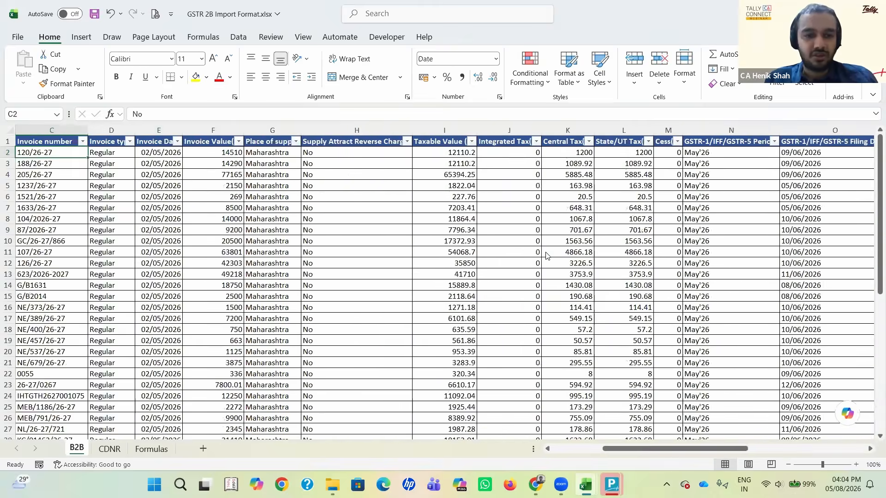
pyautogui.press('Left')
pyautogui.press('Left')
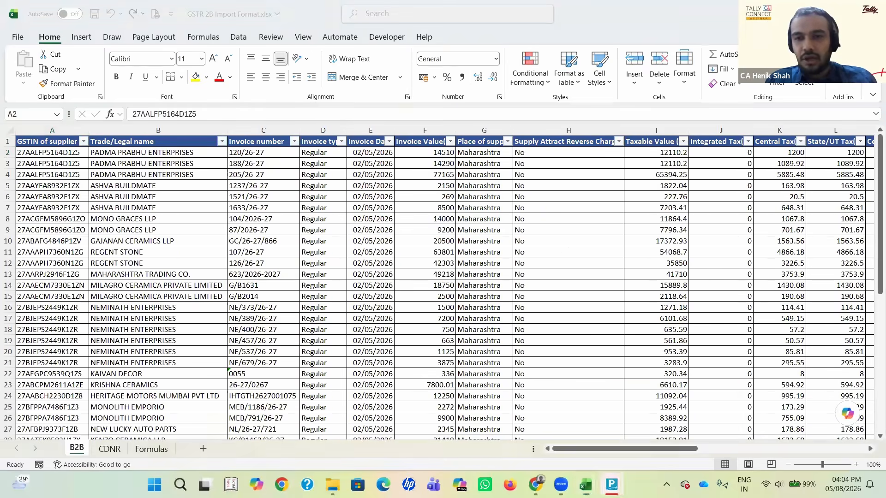
# Step: Open another TallyPrime window and bring up the company change list, highlighting the Select Company option
pyautogui.moveTo(612, 484)
pyautogui.click(585, 420)
pyautogui.click(263, 284)
pyautogui.press('Return')
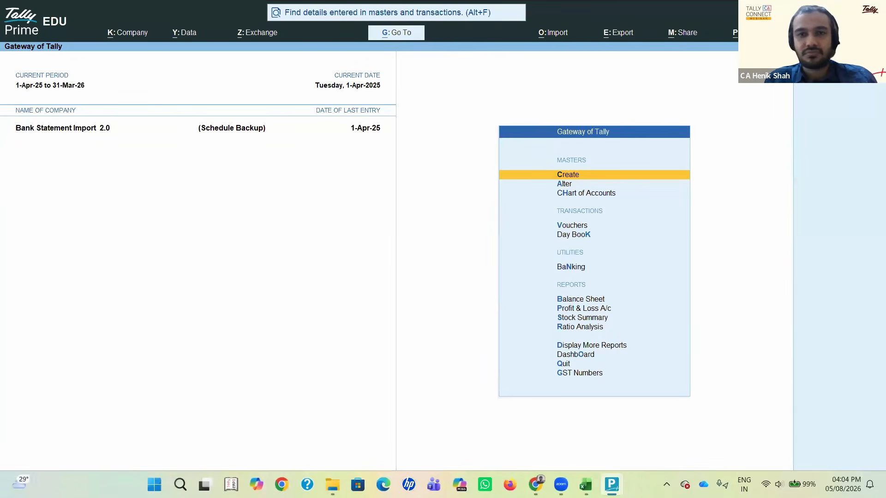
pyautogui.press('F3')
pyautogui.press('Up')
pyautogui.press('Up')
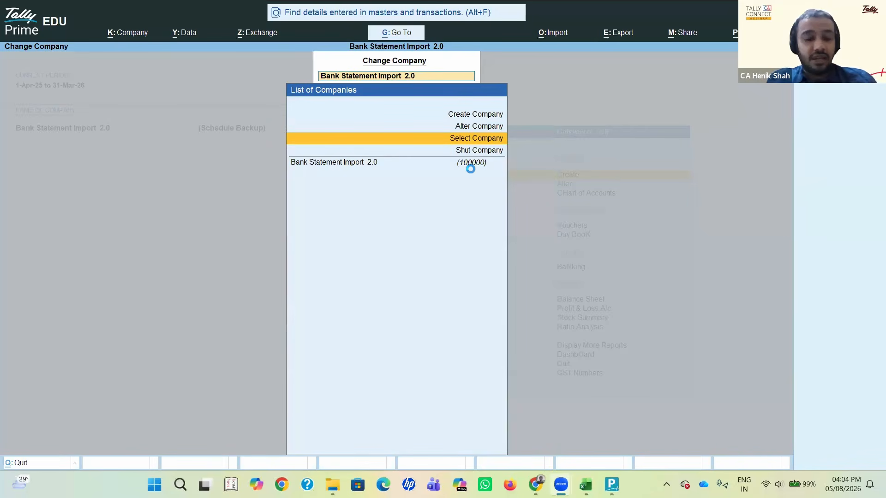
# Step: Switch back to the TallyPrime window running GSTR 2B Import and open the alteration of an import mapping template
pyautogui.hotkey('alt', 'Tab')
pyautogui.hotkey('alt', 'Tab')
pyautogui.hotkey('alt', 'Tab')
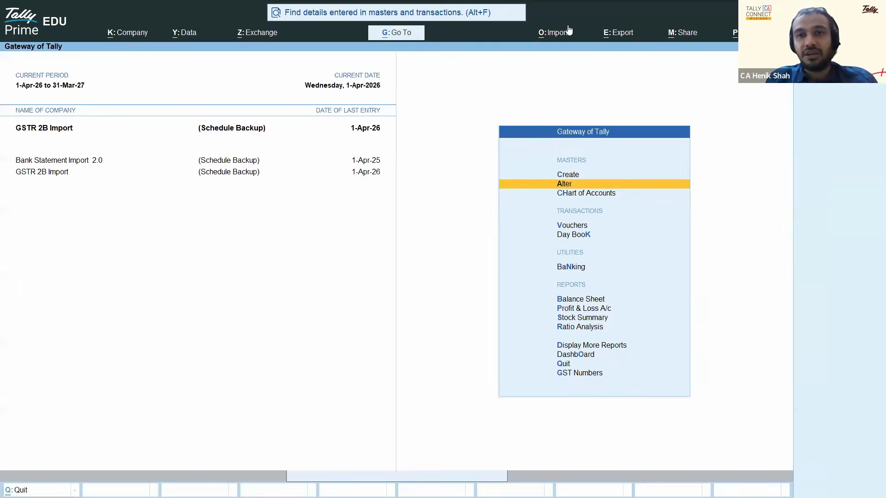
pyautogui.click(564, 34)
pyautogui.press('Down')
pyautogui.press('Down')
pyautogui.press('Down')
pyautogui.press('Down')
pyautogui.press('Down')
pyautogui.press('Return')
pyautogui.press('Return')
pyautogui.press('Down')
pyautogui.press('Down')
pyautogui.press('Down')
# Step: Open the Purchase Import From GSTR 2B template with worksheet B2B of GSTR 2B Import Format.xlsx and go to its field mappings
pyautogui.press('Return')
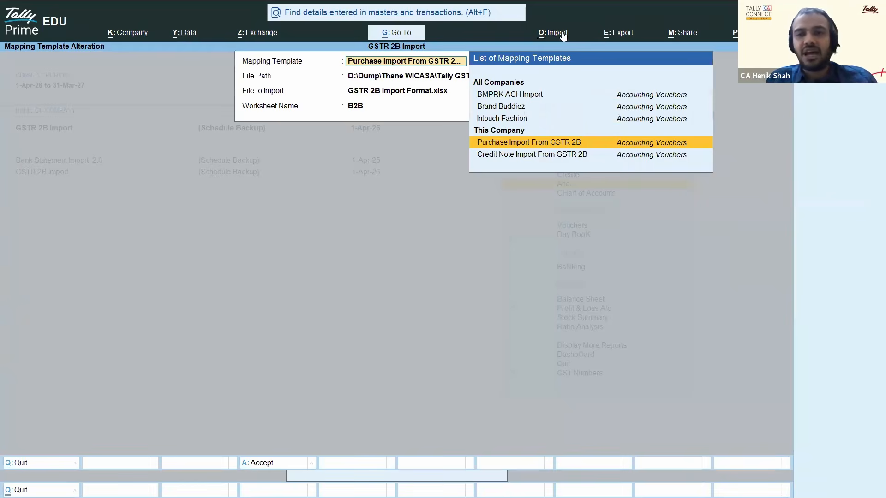
pyautogui.press('Return')
pyautogui.press('Return')
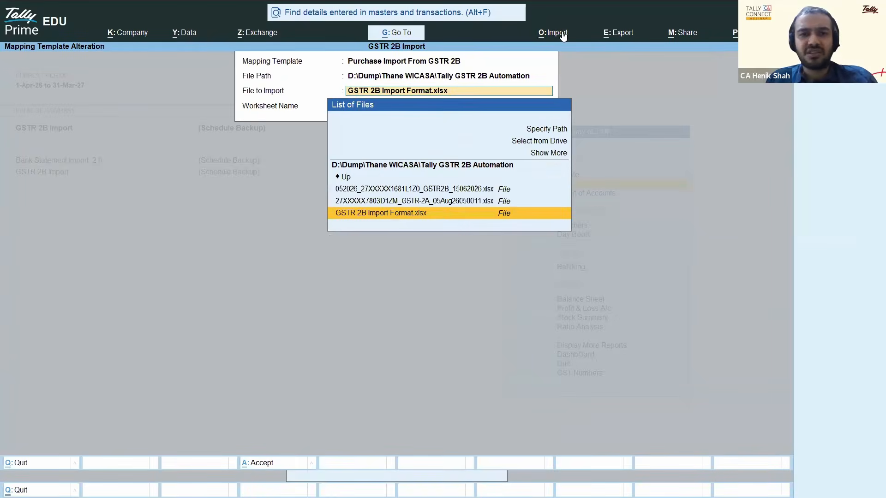
pyautogui.press('Return')
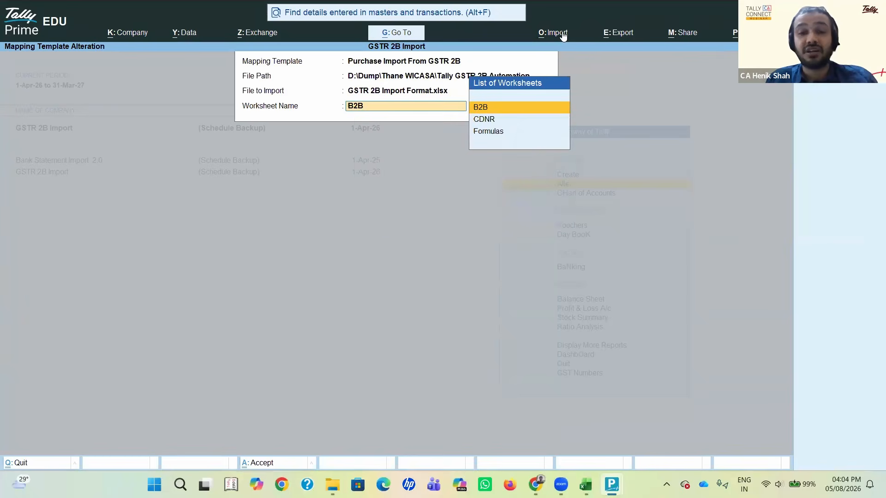
pyautogui.press('Return')
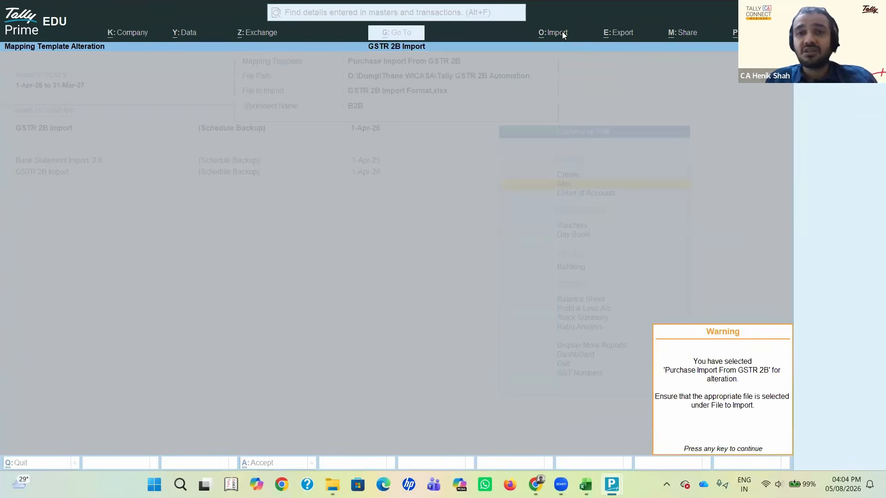
pyautogui.press('Return')
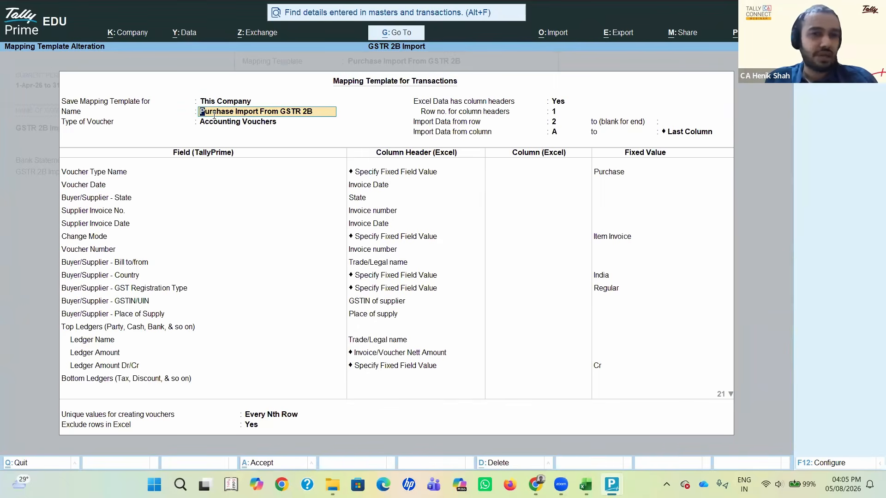
pyautogui.press('Return')
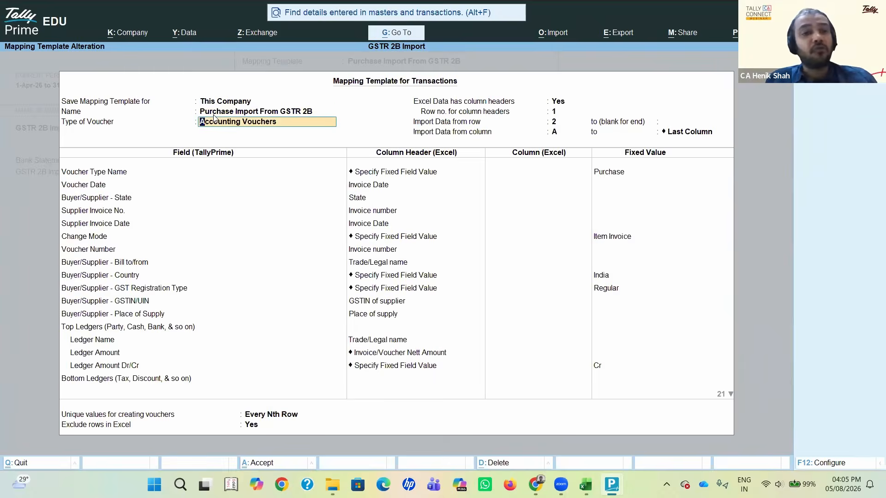
pyautogui.press('Return')
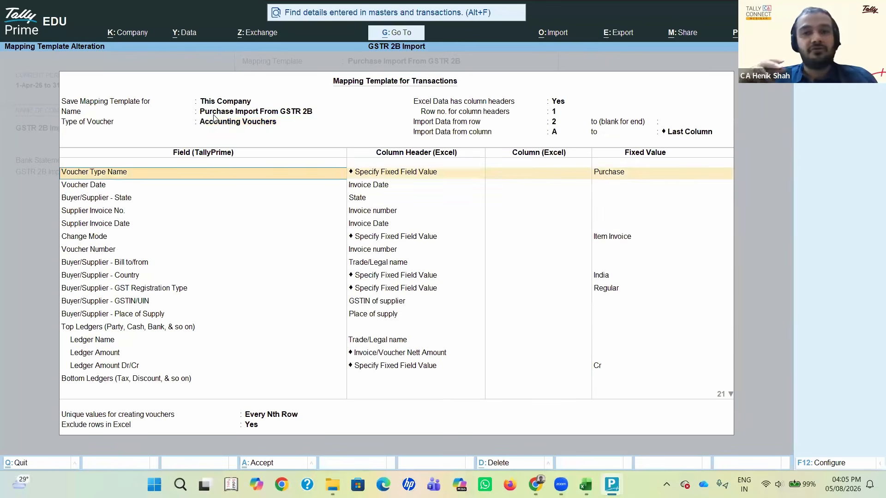
# Step: Switch to the other TallyPrime window and load the GSTR 2B Import company
pyautogui.hotkey('alt', 'Tab')
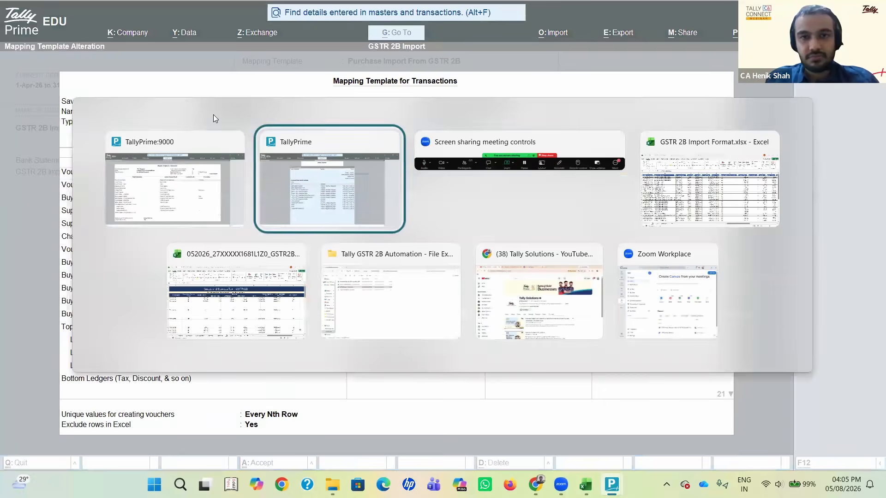
pyautogui.press('Down')
pyautogui.press('Down')
pyautogui.press('Down')
pyautogui.press('Down')
pyautogui.press('Return')
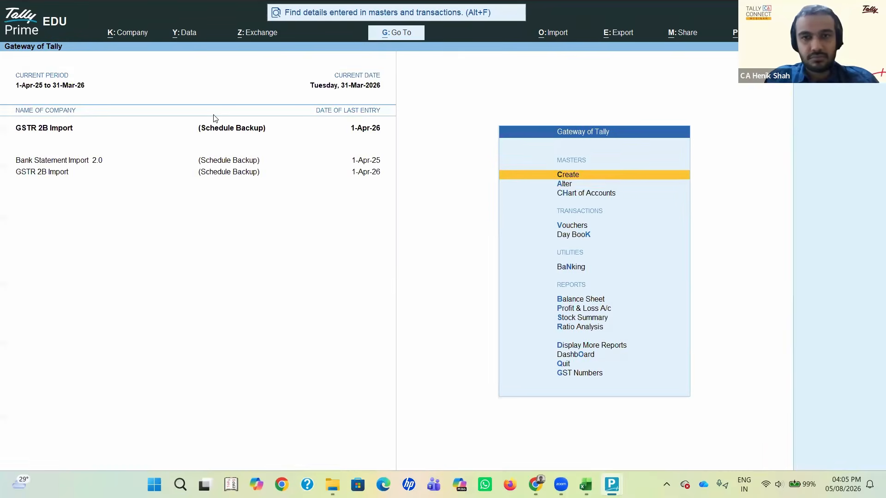
pyautogui.press('Down')
pyautogui.press('Down')
pyautogui.press('Down')
pyautogui.press('Down')
pyautogui.press('Down')
pyautogui.press('Down')
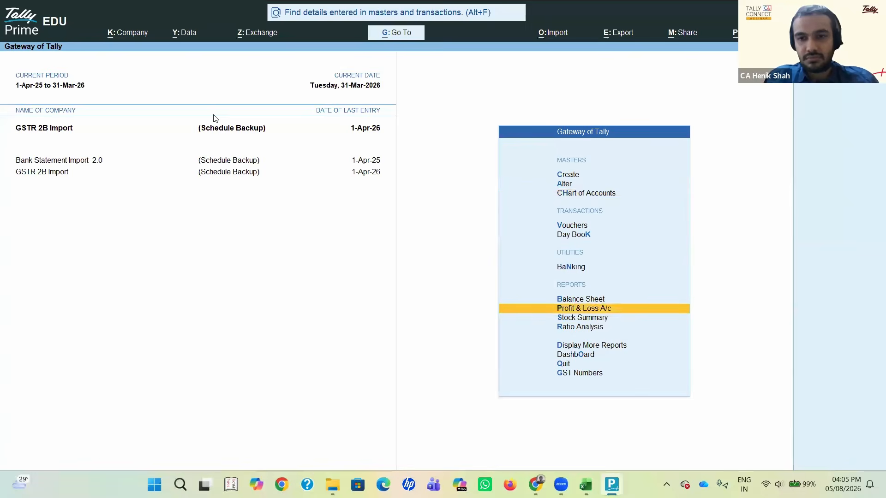
pyautogui.press('Return')
# Step: Set the current period to 1-4-26 through 31-3-27
pyautogui.press('Return')
pyautogui.press('Return')
pyautogui.press('Return')
pyautogui.press('Escape')
pyautogui.press('Escape')
pyautogui.press('Escape')
pyautogui.press('Escape')
pyautogui.hotkey('alt', 'F2')
pyautogui.write('1-4-26')
pyautogui.press('Return')
pyautogui.write('31-3-27')
# Step: Drill down from the Profit & Loss A/c to the Purchase ledger, examine its 1-Apr-26 voucher and close it unchanged
pyautogui.press('Return')
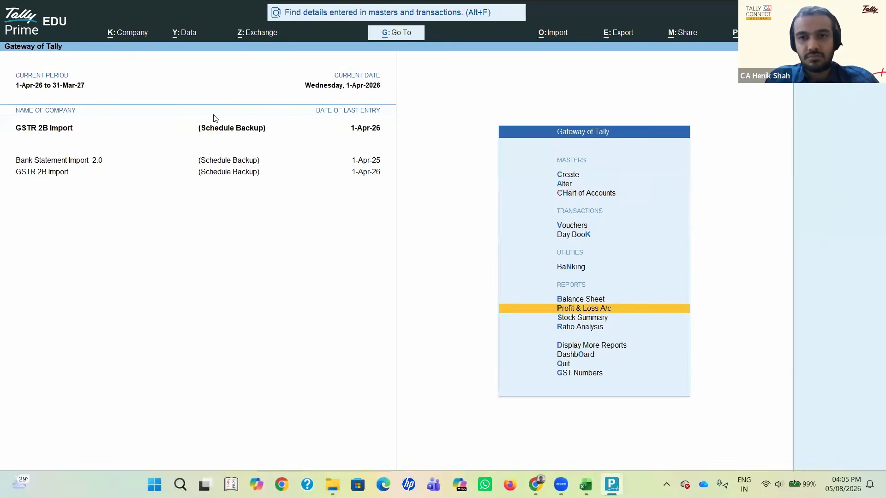
pyautogui.press('Return')
pyautogui.press('Return')
pyautogui.press('Return')
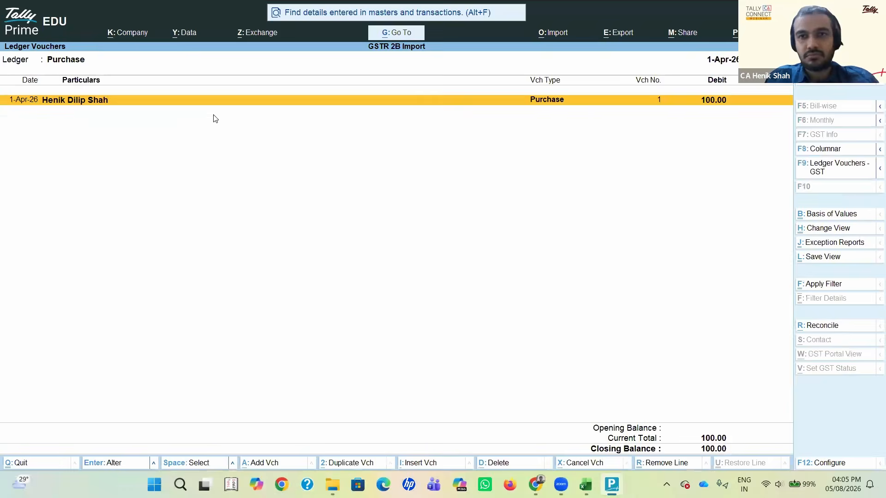
pyautogui.press('Return')
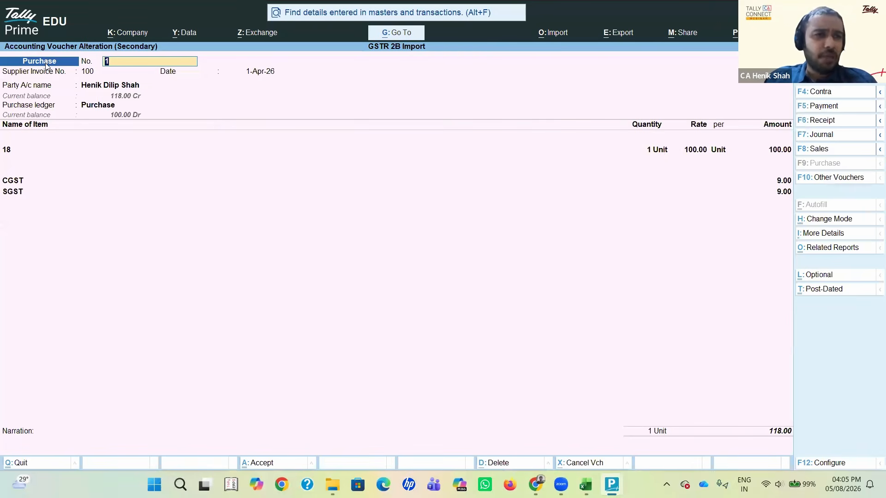
pyautogui.press('Escape')
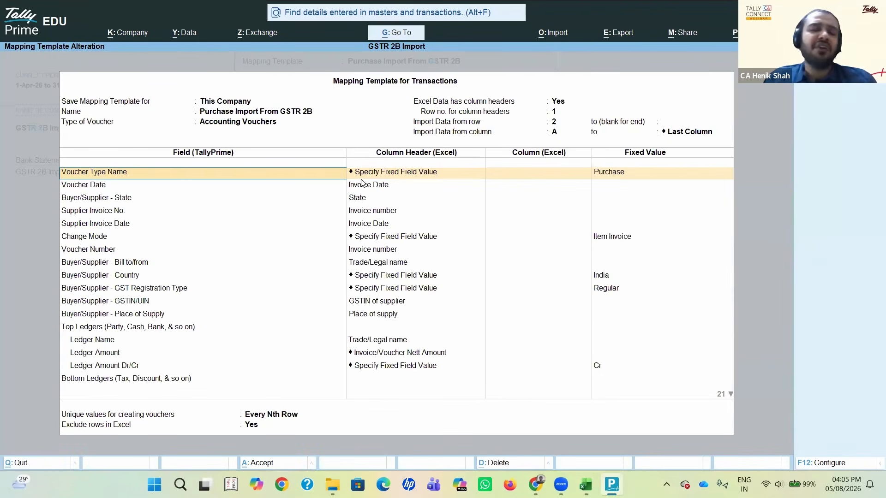
# Step: In the mapping template, accept Purchase as the fixed field value for Voucher Type Name
pyautogui.click(362, 177)
pyautogui.press('Return')
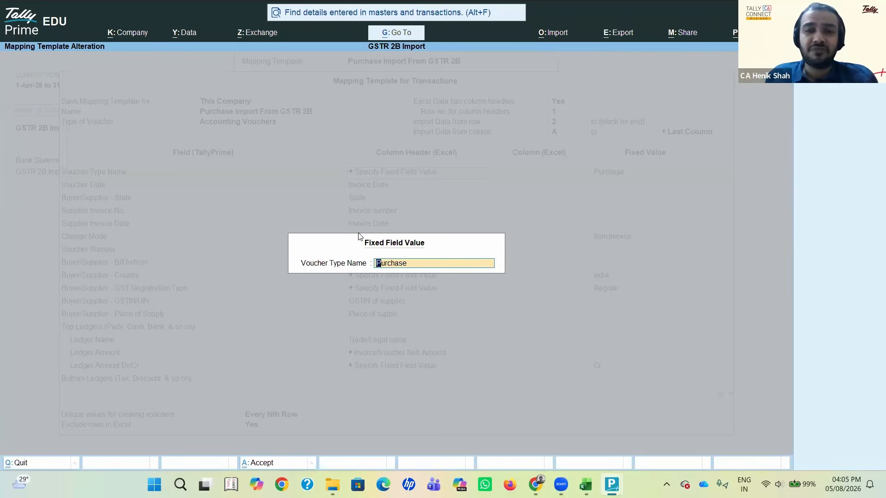
pyautogui.press('Return')
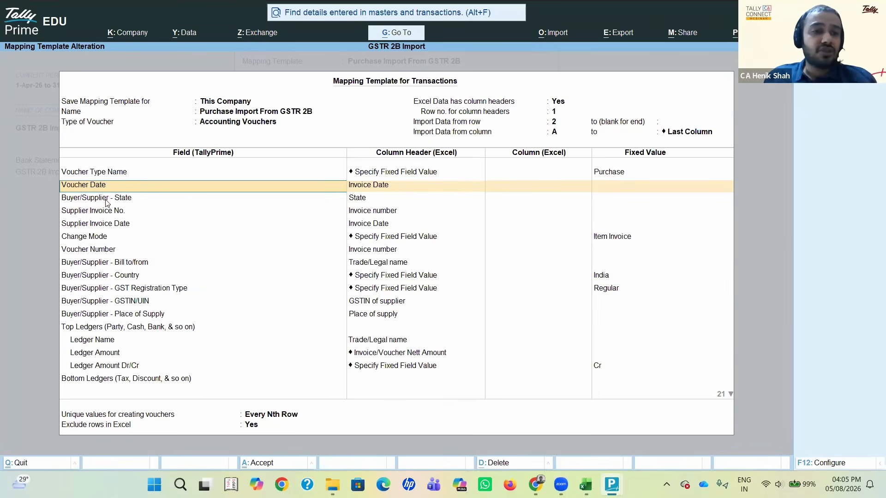
# Step: Check the Invoice Date column in the Excel sheet against the Voucher Date mapping, then go to the Buyer/Supplier - State field
pyautogui.hotkey('alt', 'Tab')
pyautogui.hotkey('alt', 'Tab')
pyautogui.hotkey('alt', 'Tab')
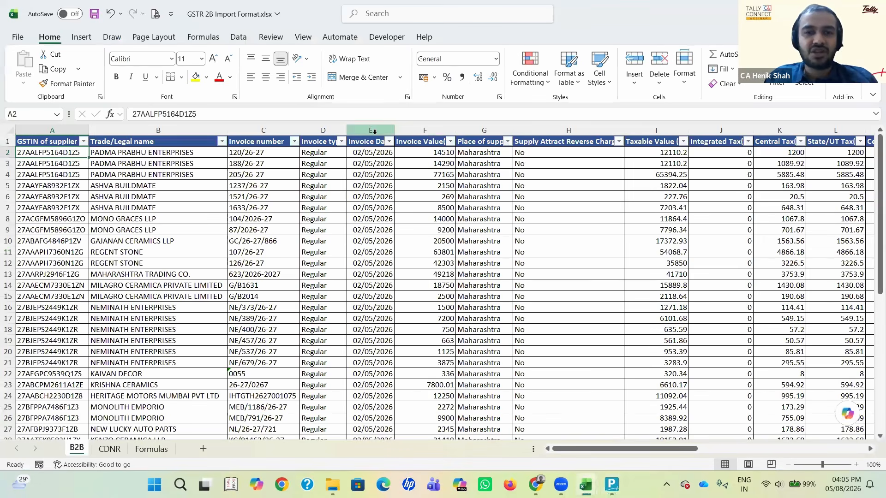
pyautogui.click(374, 132)
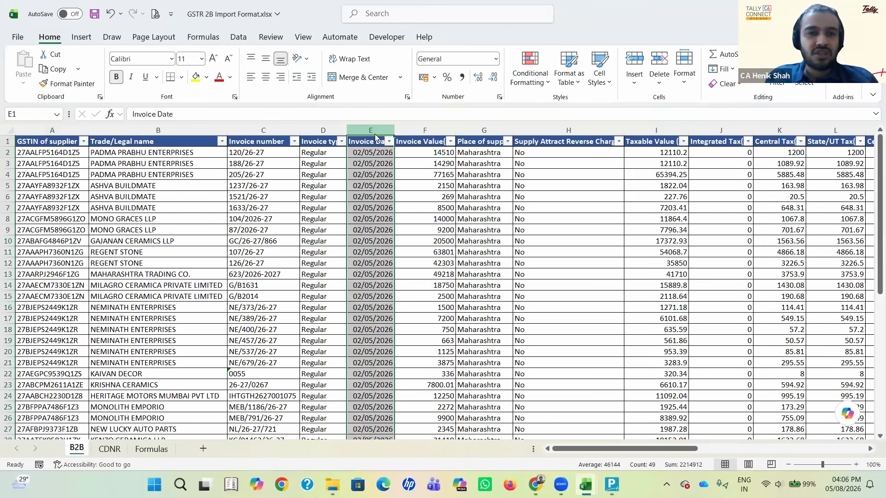
pyautogui.hotkey('alt', 'Tab')
pyautogui.press('Down')
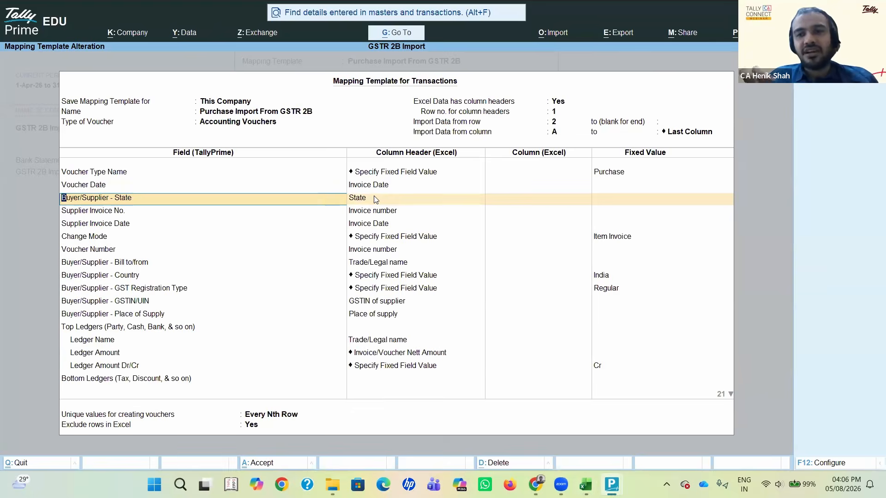
# Step: Compare the State column of the Excel sheet with the Buyer/Supplier - State mapping in the TallyPrime template
pyautogui.hotkey('alt', 'Tab')
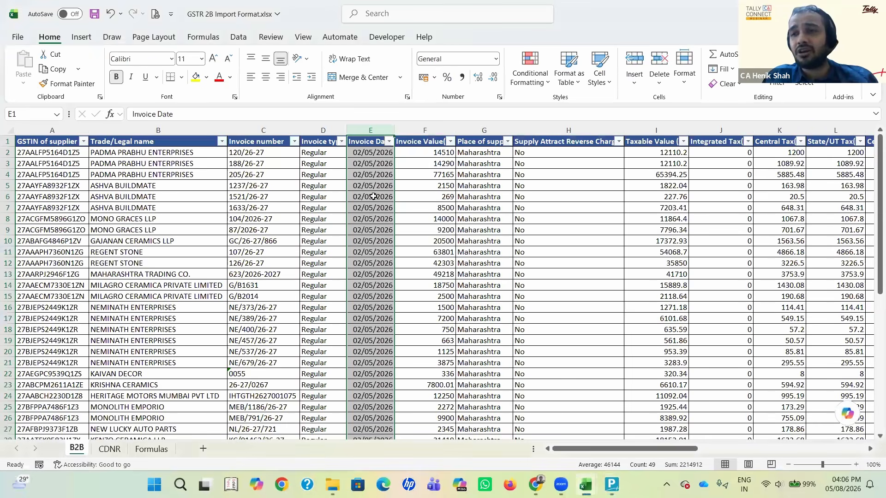
pyautogui.press('Right')
pyautogui.press('Right')
pyautogui.press('Right')
pyautogui.press('Right')
pyautogui.press('Right')
pyautogui.press('Right')
pyautogui.press('Right')
pyautogui.press('Right')
pyautogui.press('Right')
pyautogui.press('Right')
pyautogui.press('Right')
pyautogui.press('Right')
pyautogui.press('Right')
pyautogui.press('Right')
pyautogui.press('Right')
pyautogui.press('Right')
pyautogui.press('Right')
pyautogui.press('Right')
pyautogui.press('Right')
pyautogui.hotkey('ctrl', 'space')
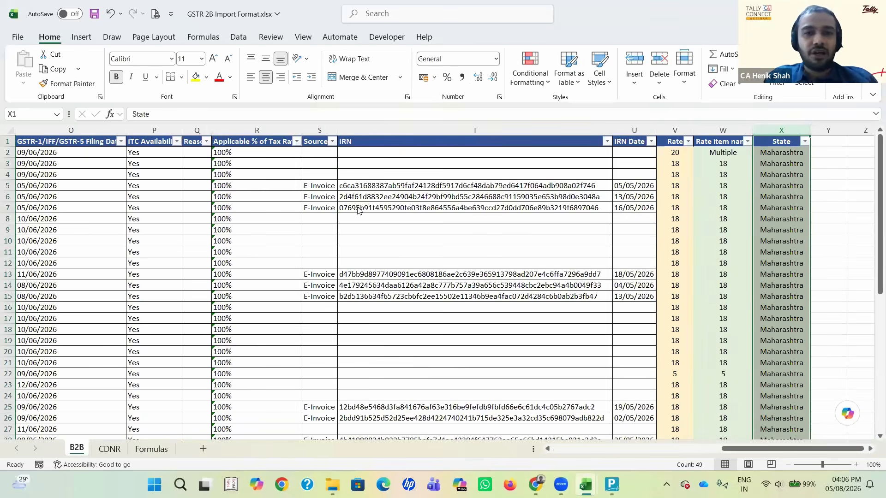
pyautogui.hotkey('alt', 'Tab')
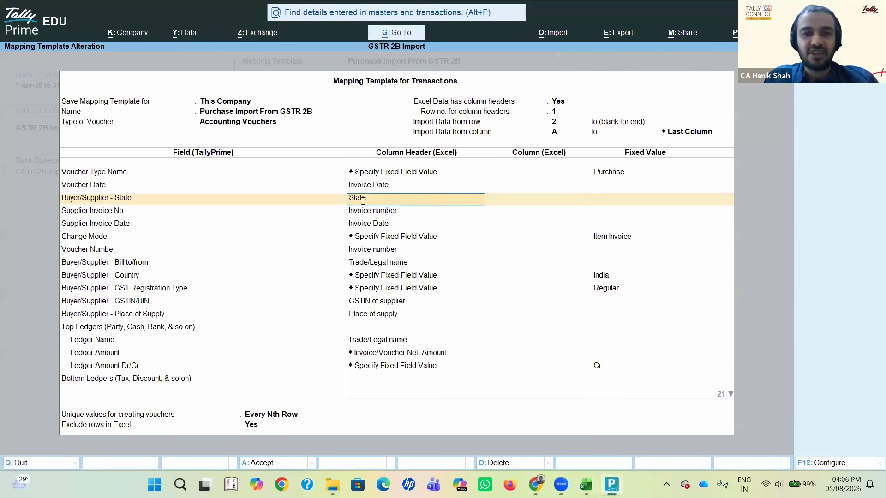
pyautogui.hotkey('alt', 'Tab')
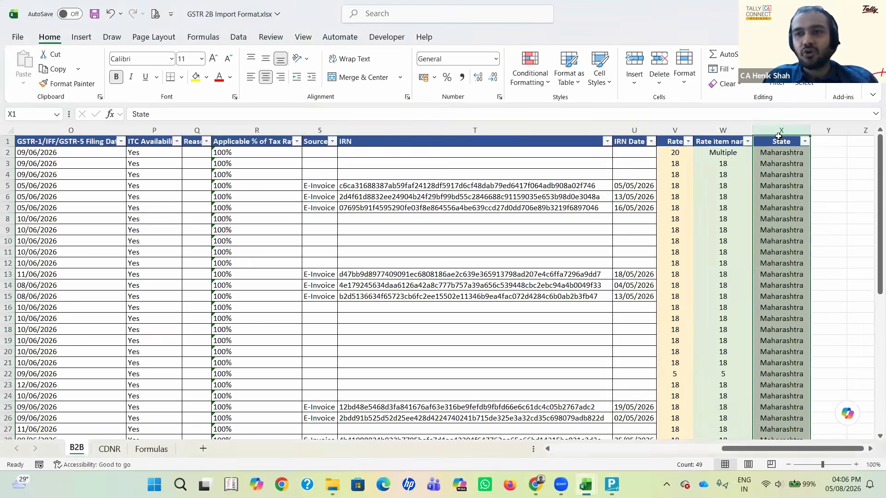
pyautogui.hotkey('alt', 'Tab')
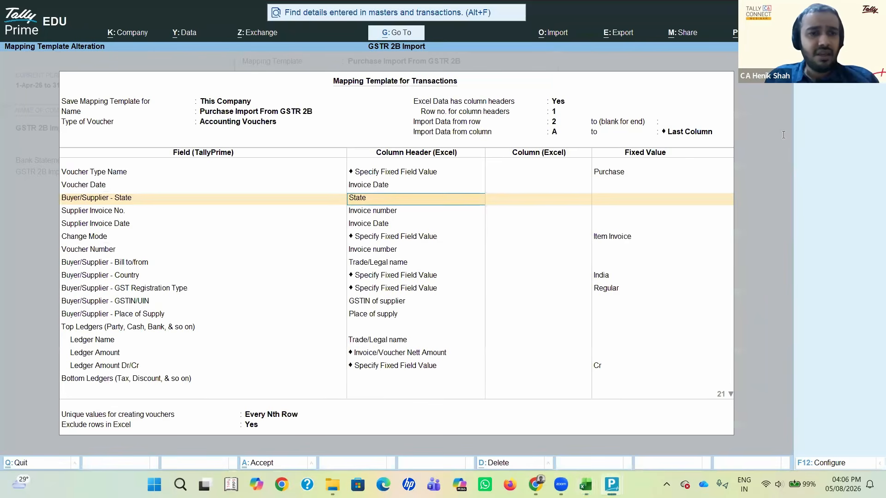
# Step: Keep the State and Invoice number column mappings and advance to the Supplier Invoice Date field
pyautogui.press('Return')
pyautogui.press('Return')
pyautogui.press('Return')
pyautogui.press('Return')
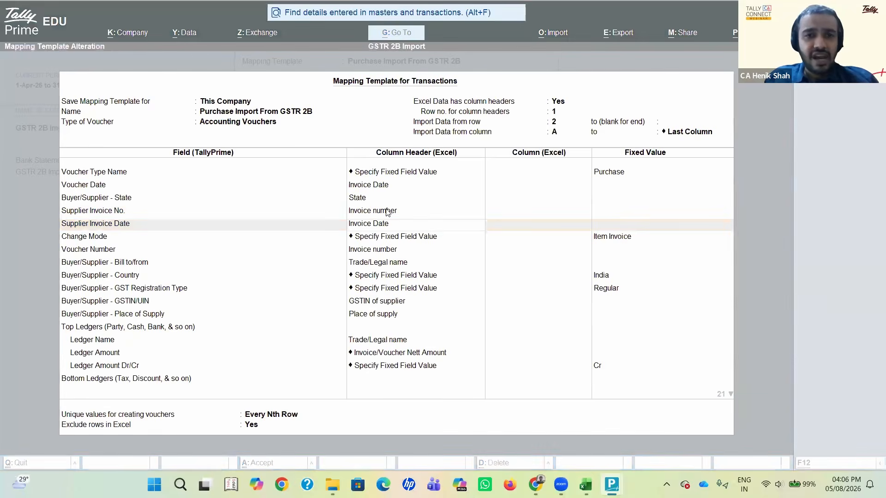
# Step: Check the Supplier Invoice No. and Date fields in the purchase voucher, then return to the mapping template
pyautogui.hotkey('alt', 'Tab')
pyautogui.press('Tab')
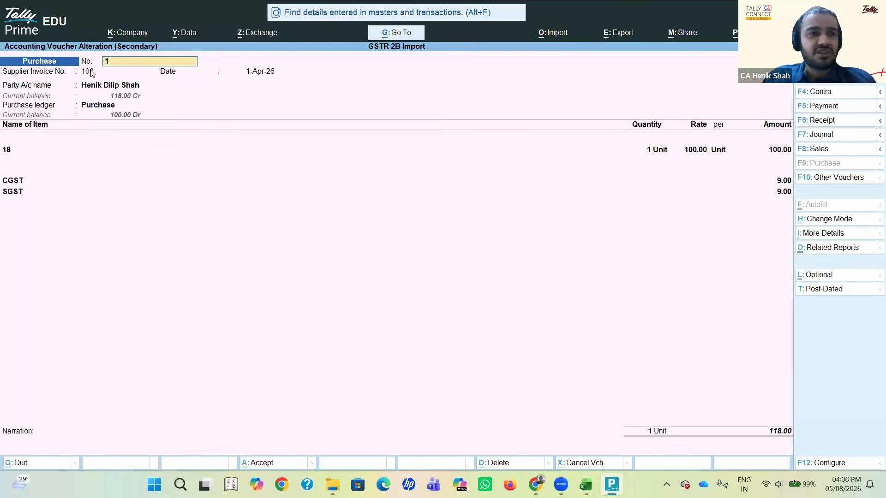
pyautogui.press('Return')
pyautogui.press('Return')
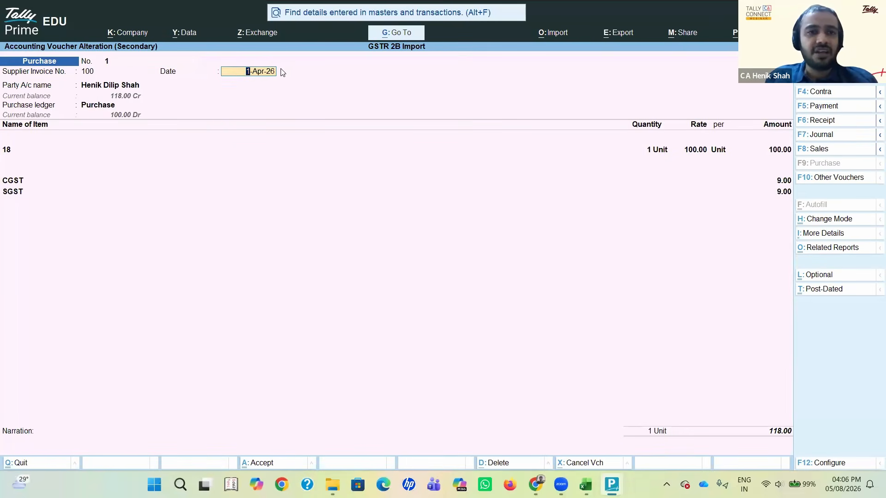
pyautogui.hotkey('alt', 'Tab')
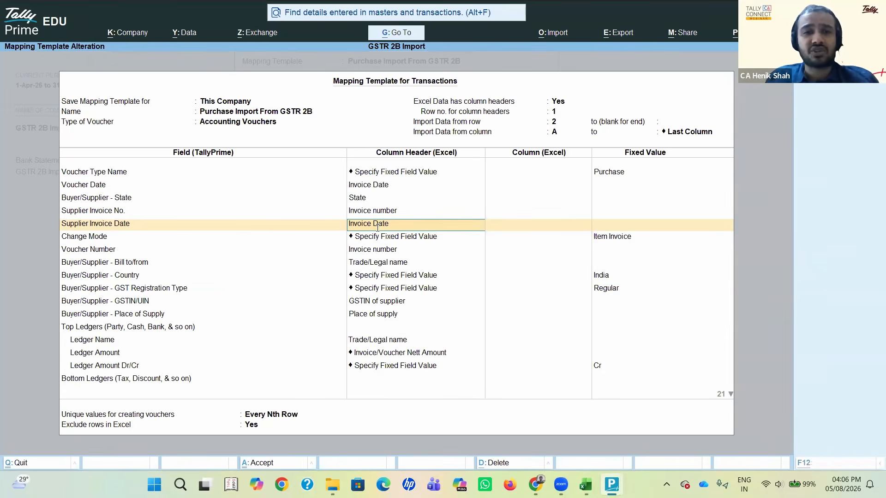
# Step: Compare the Invoice number and Invoice Date columns of the Excel sheet with the supplier invoice mappings in the template
pyautogui.hotkey('alt', 'Tab')
pyautogui.hotkey('alt', 'Tab')
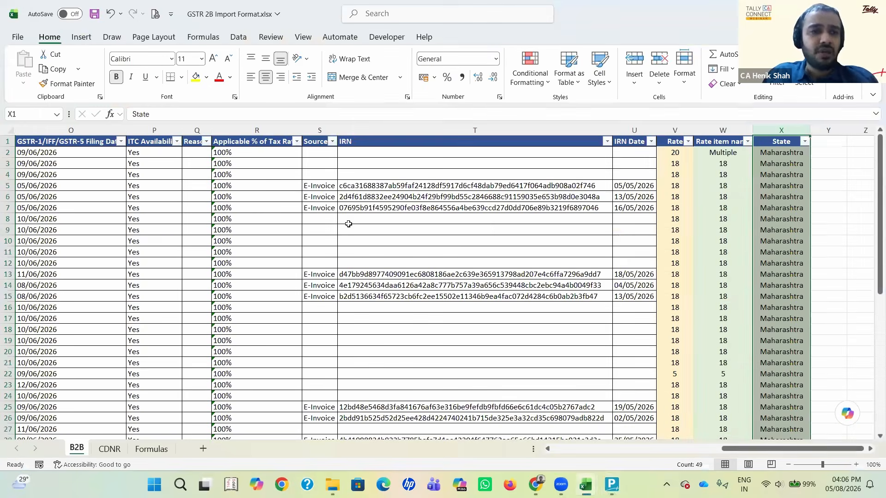
pyautogui.press('Left')
pyautogui.press('Left')
pyautogui.press('Left')
pyautogui.press('Left')
pyautogui.press('Left')
pyautogui.press('Left')
pyautogui.press('Left')
pyautogui.press('Left')
pyautogui.press('Left')
pyautogui.press('Left')
pyautogui.press('Left')
pyautogui.press('Left')
pyautogui.press('Left')
pyautogui.press('Left')
pyautogui.press('Left')
pyautogui.press('Left')
pyautogui.press('Left')
pyautogui.press('Left')
pyautogui.press('Left')
pyautogui.press('Left')
pyautogui.press('Left')
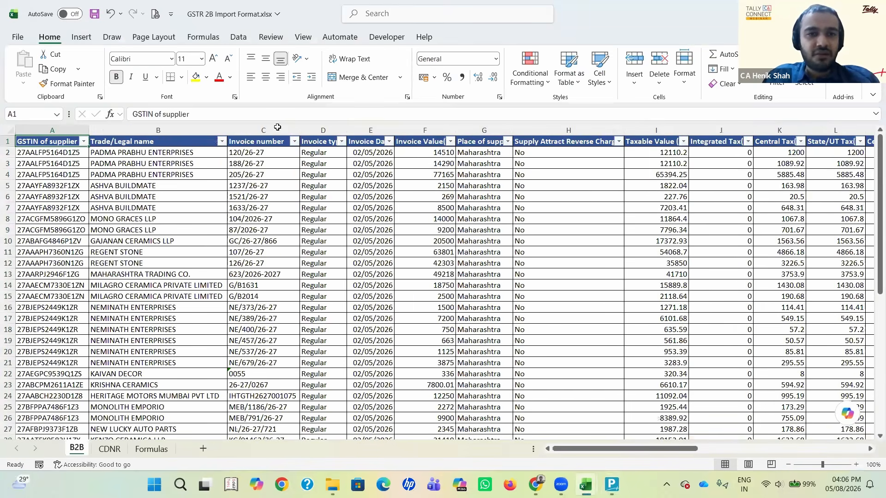
pyautogui.press('Right')
pyautogui.click(381, 131)
pyautogui.click(277, 130)
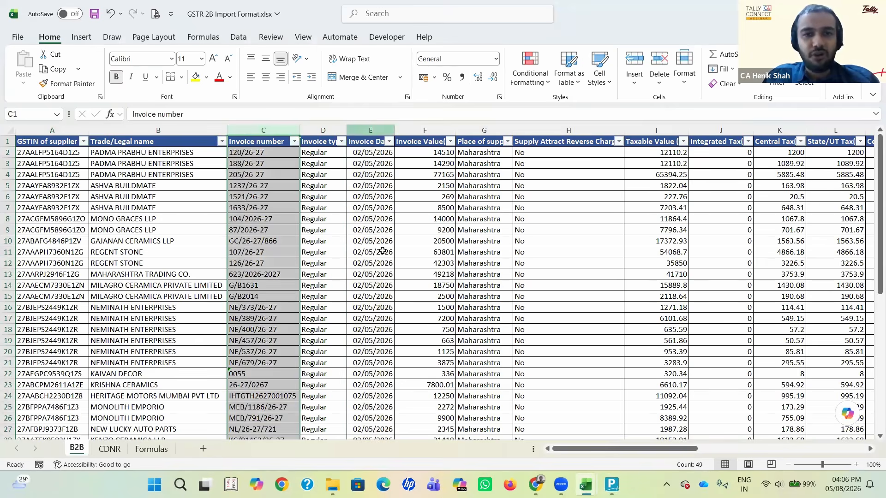
pyautogui.click(381, 131)
pyautogui.hotkey('alt', 'Tab')
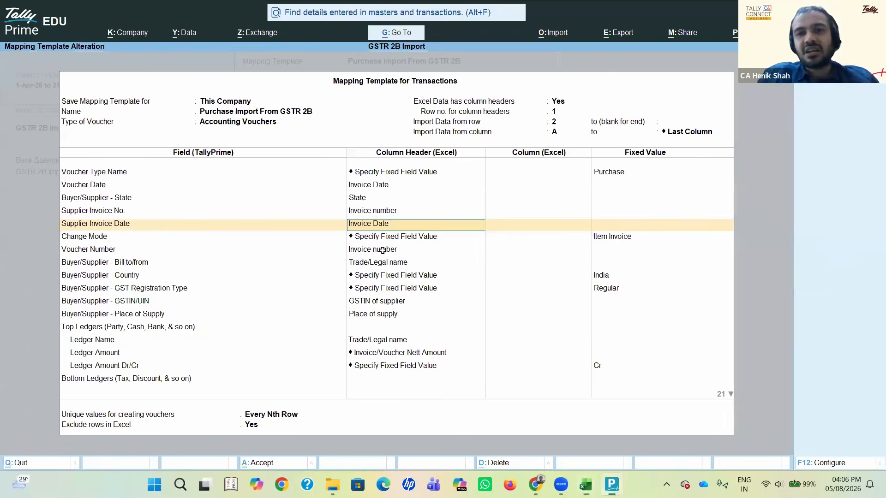
# Step: Check the Excel Invoice Date column against the purchase voucher's supplier invoice date, then return to the mapping template
pyautogui.hotkey('alt', 'Tab')
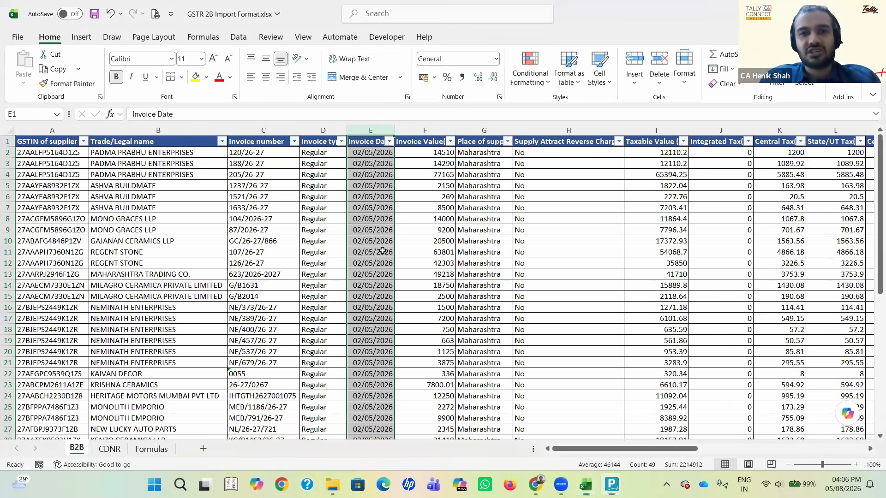
pyautogui.hotkey('alt', 'Tab')
pyautogui.press('Tab')
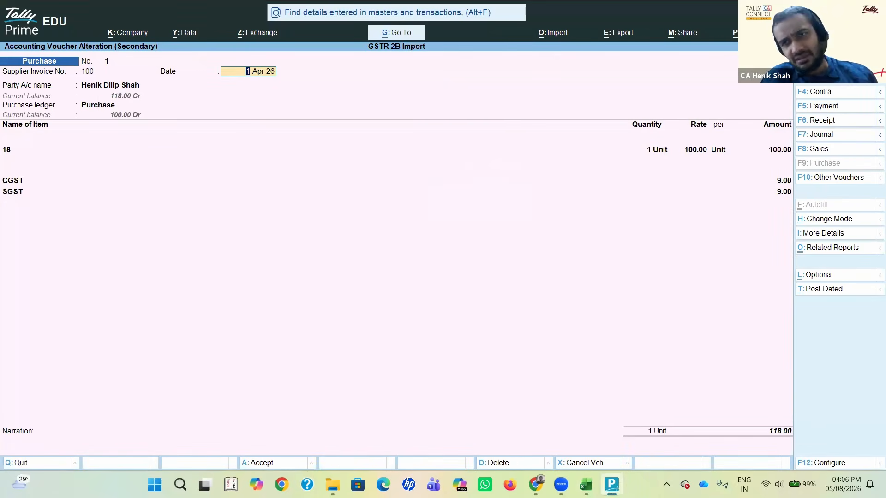
pyautogui.hotkey('alt', 'Tab')
pyautogui.press('Tab')
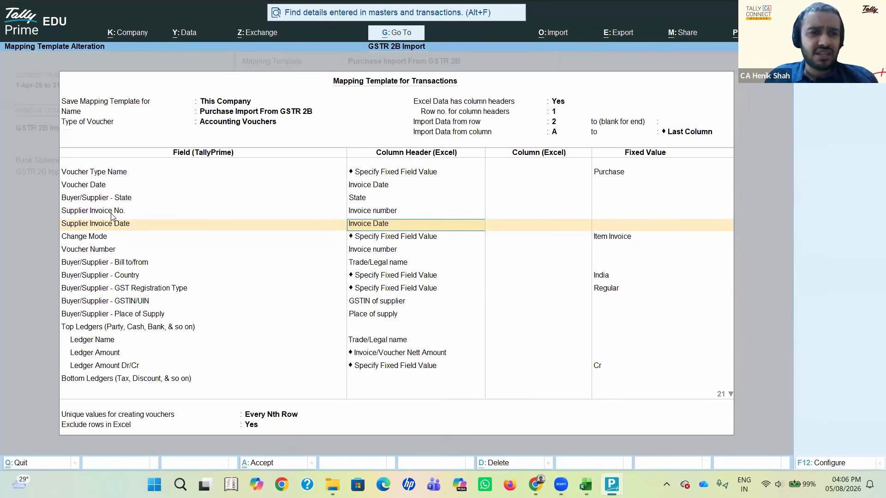
# Step: Go to the Supplier Invoice No. mapping and compare its column header with the Invoice number column in Excel
pyautogui.click(112, 213)
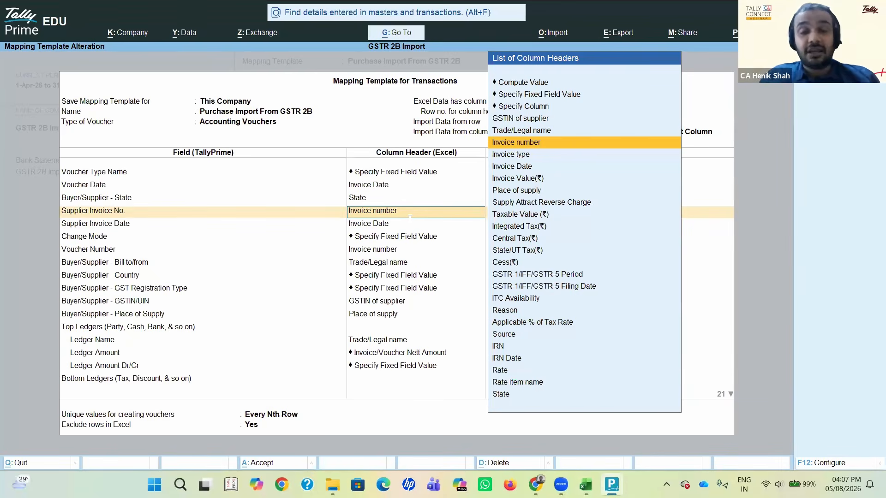
pyautogui.hotkey('alt', 'Tab')
pyautogui.press('Tab')
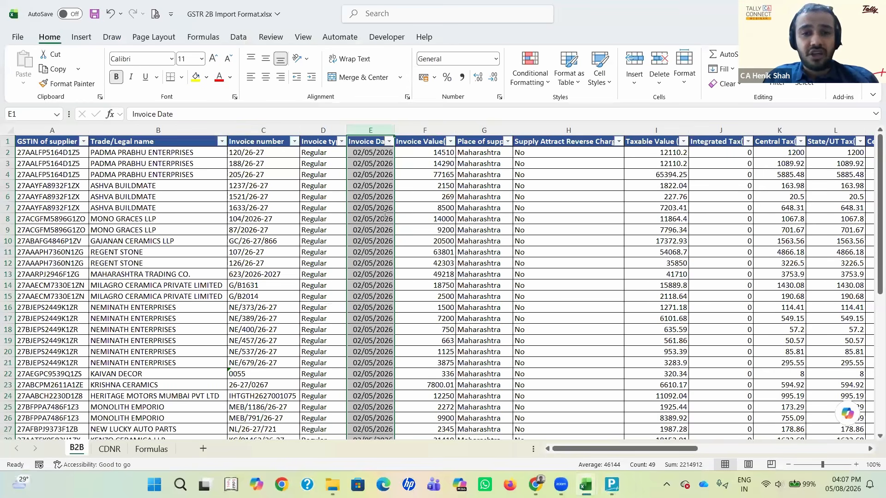
pyautogui.hotkey('alt', 'Tab')
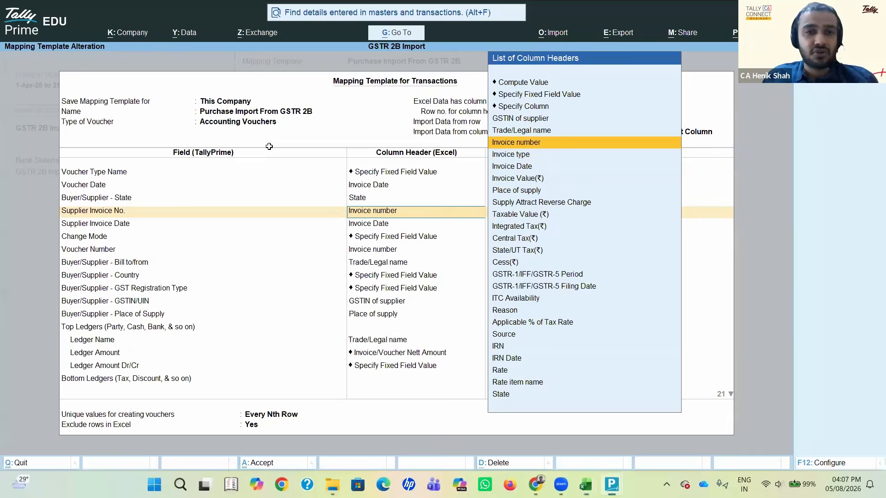
pyautogui.hotkey('alt', 'Tab')
pyautogui.click(264, 131)
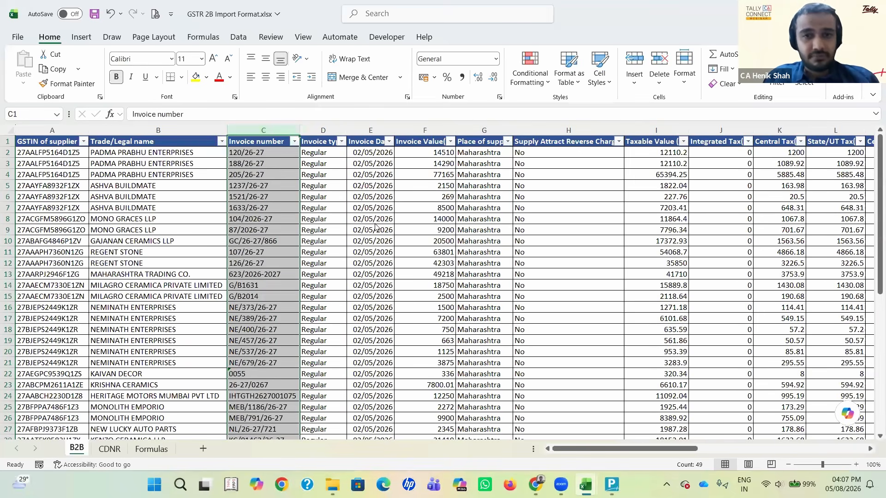
pyautogui.hotkey('alt', 'Tab')
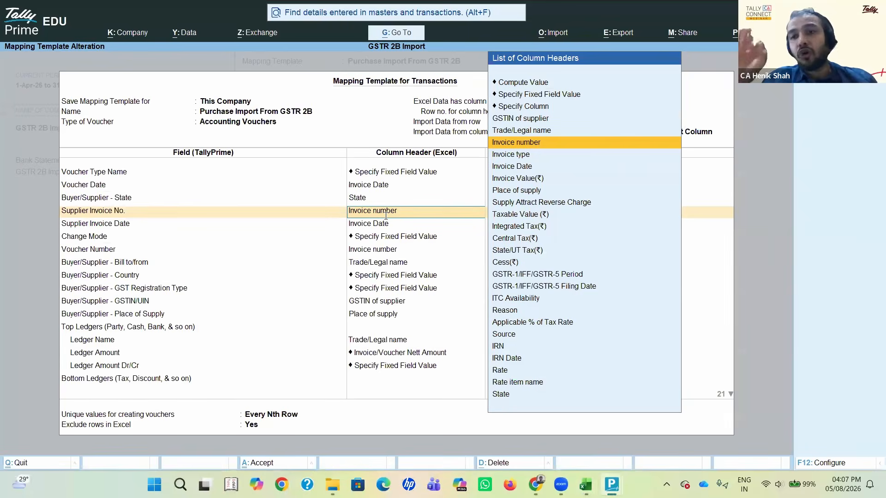
# Step: Recheck the supplier invoice details in the voucher and Excel, then keep the Invoice number and Invoice Date mappings and advance to Change Mode
pyautogui.hotkey('alt', 'Tab')
pyautogui.press('Tab')
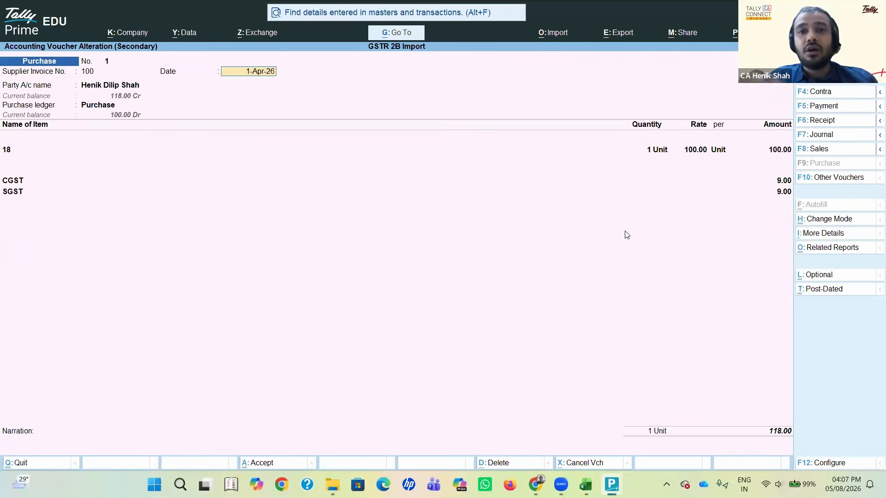
pyautogui.hotkey('alt', 'Tab')
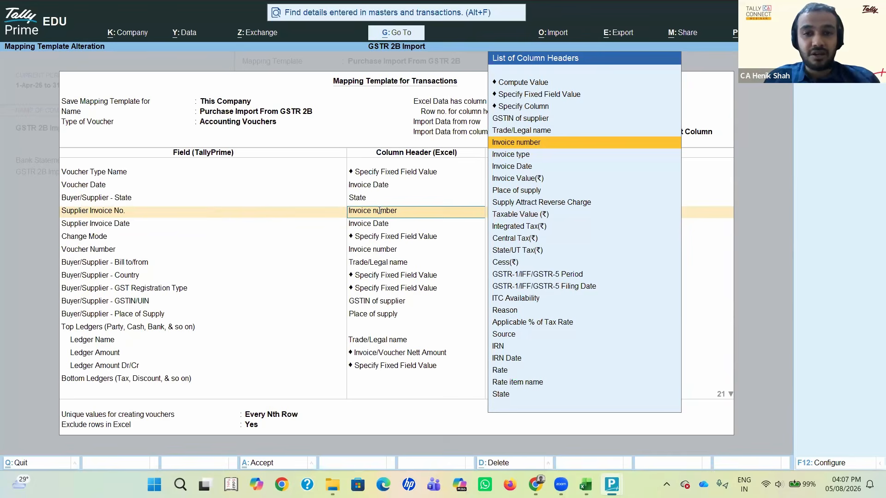
pyautogui.hotkey('alt', 'Tab')
pyautogui.hotkey('alt', 'Tab')
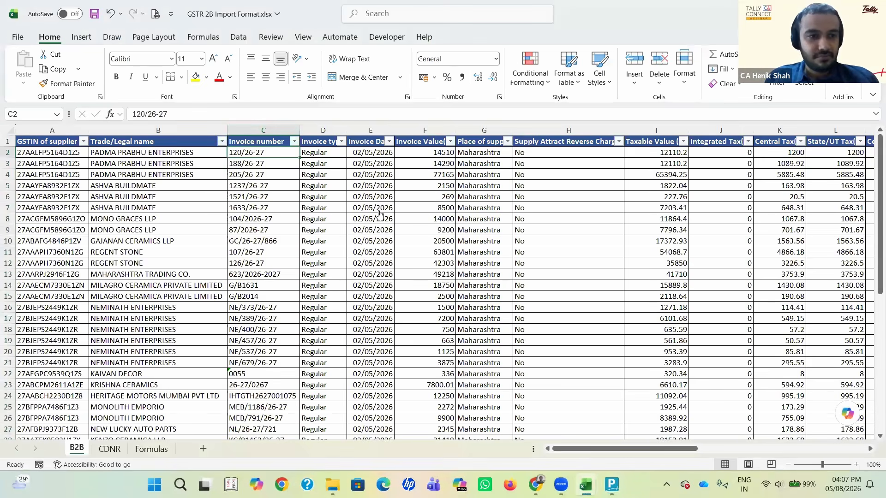
pyautogui.hotkey('alt', 'Tab')
pyautogui.press('Return')
pyautogui.press('Return')
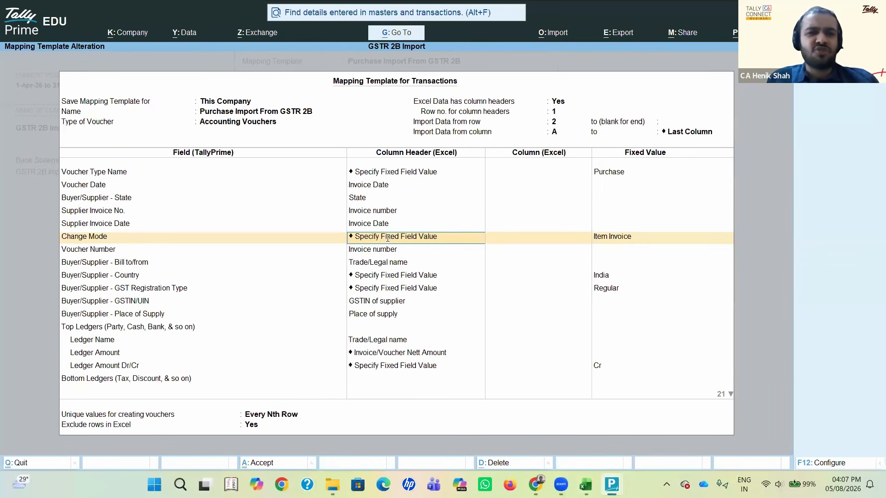
# Step: In the purchase voucher, view the available voucher modes and choose Item Invoice
pyautogui.hotkey('alt', 'Tab')
pyautogui.hotkey('alt', 'Tab')
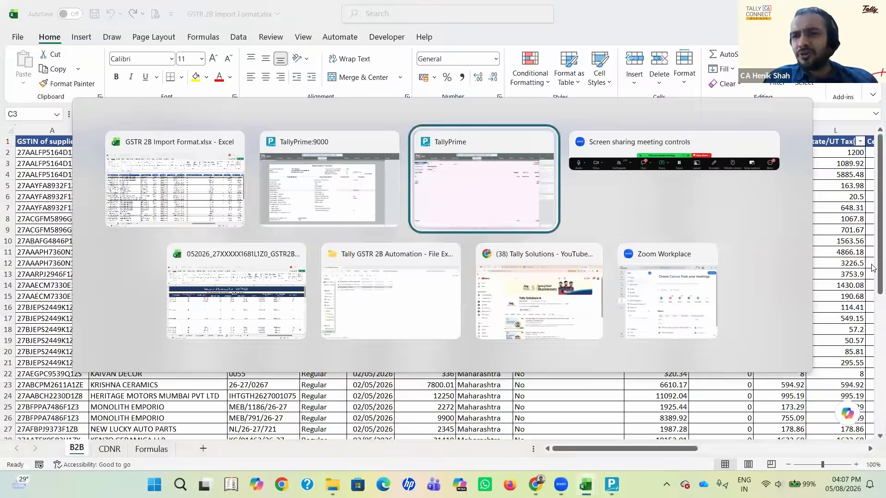
pyautogui.hotkey('alt', 'Tab')
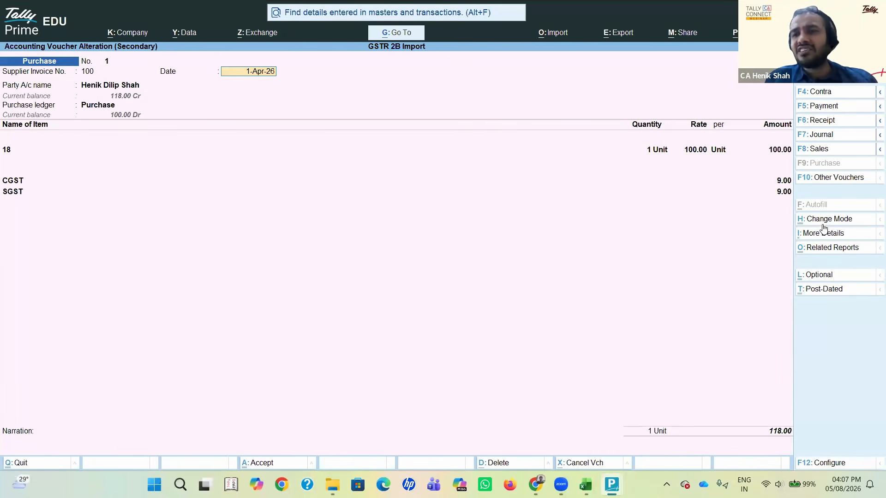
pyautogui.click(825, 221)
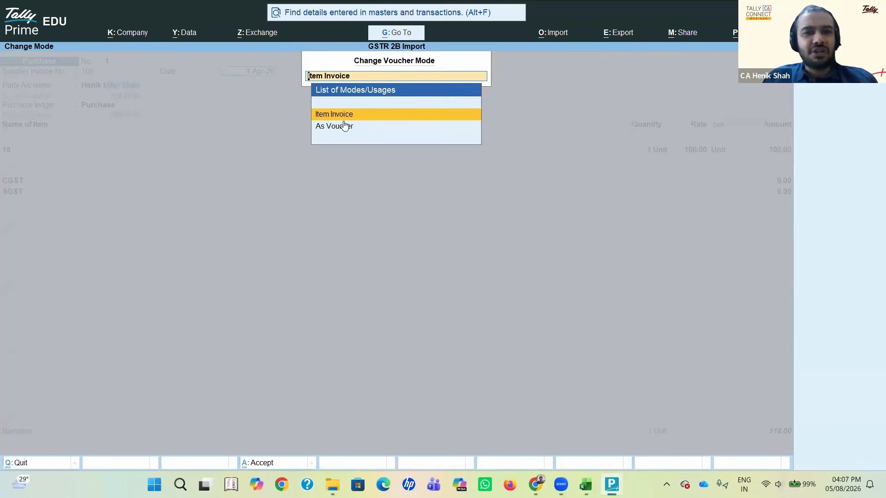
pyautogui.click(353, 116)
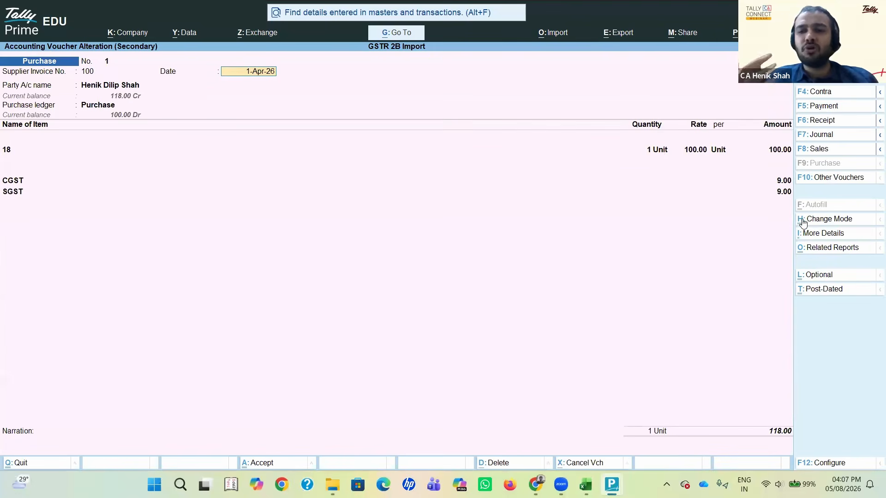
# Step: Back in the mapping template, keep Item Invoice as the fixed value for Change Mode and go to Buyer/Supplier - Bill to/from
pyautogui.hotkey('alt', 'Tab')
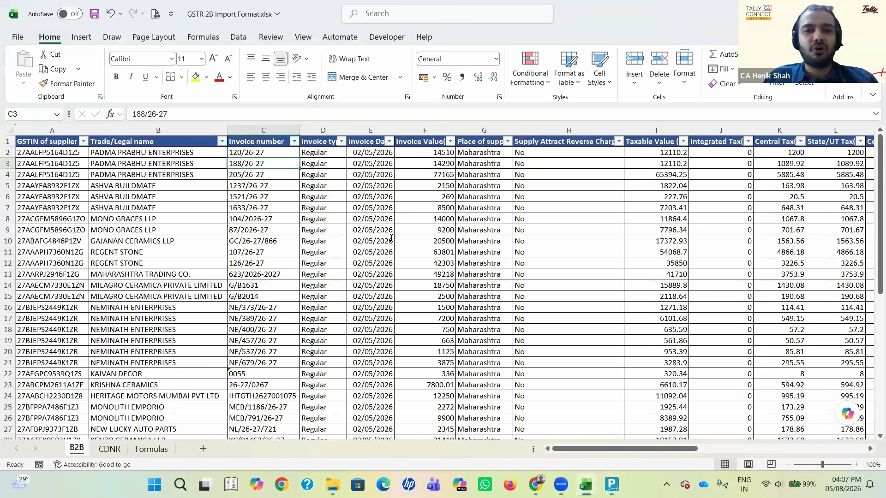
pyautogui.hotkey('alt', 'Tab')
pyautogui.hotkey('alt', 'Tab')
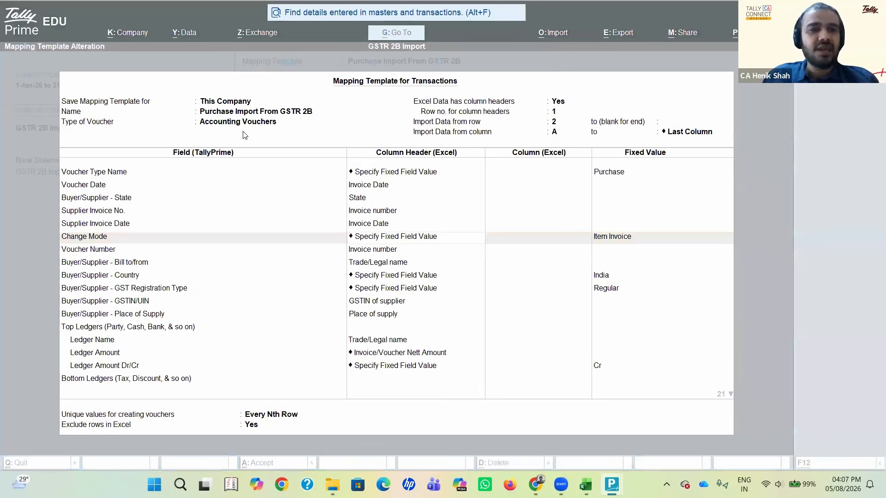
pyautogui.hotkey('alt', 'Tab')
pyautogui.hotkey('alt', 'Tab')
pyautogui.hotkey('alt', 'Tab')
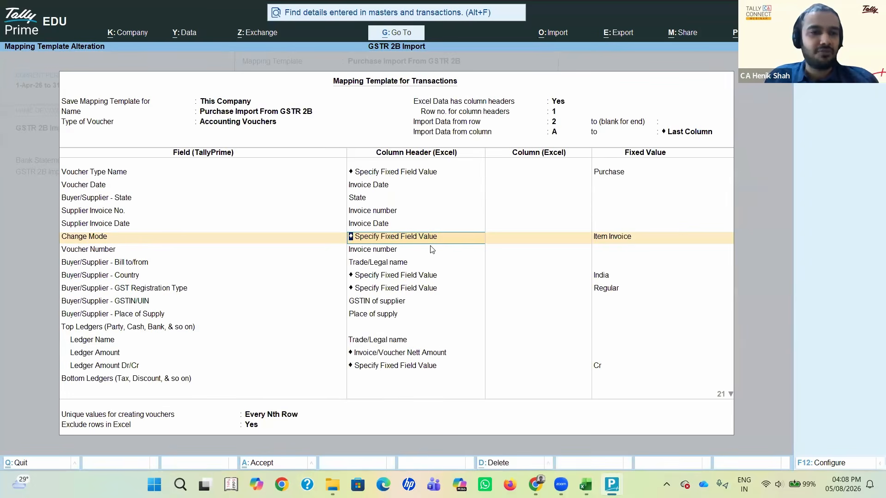
pyautogui.press('Return')
pyautogui.press('Return')
pyautogui.press('Down')
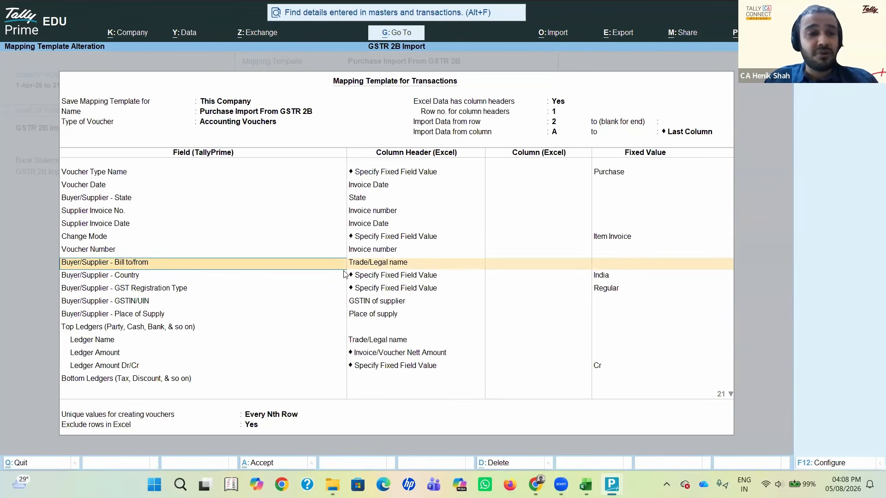
# Step: Review the Buyer/Supplier - Country and GST Registration Type mappings, then go back to the Bill to/from field
pyautogui.click(116, 279)
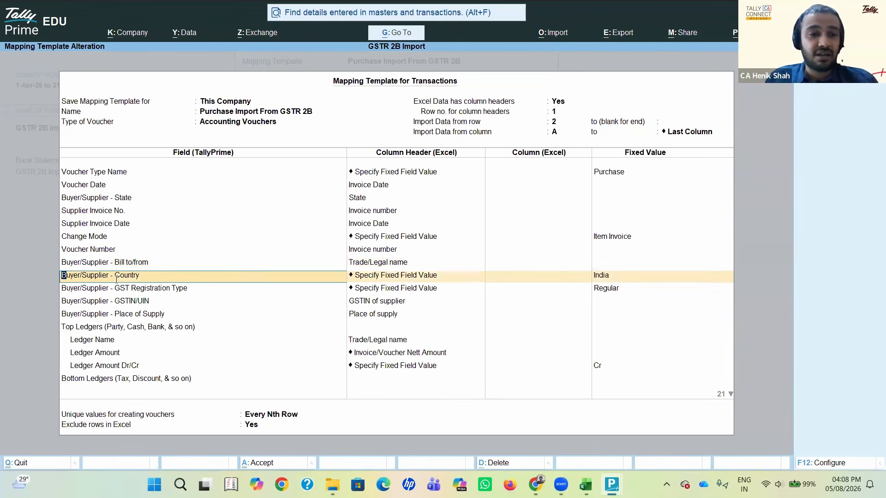
pyautogui.click(124, 290)
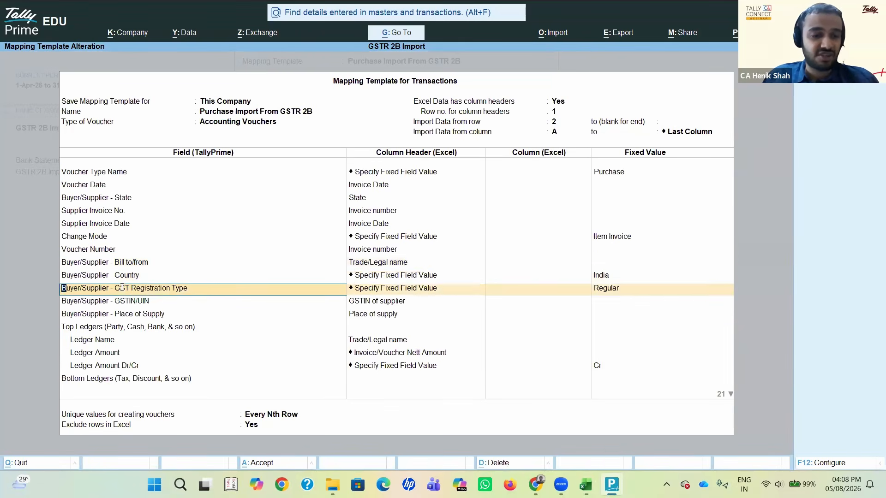
pyautogui.press('BackSpace')
pyautogui.press('BackSpace')
pyautogui.press('BackSpace')
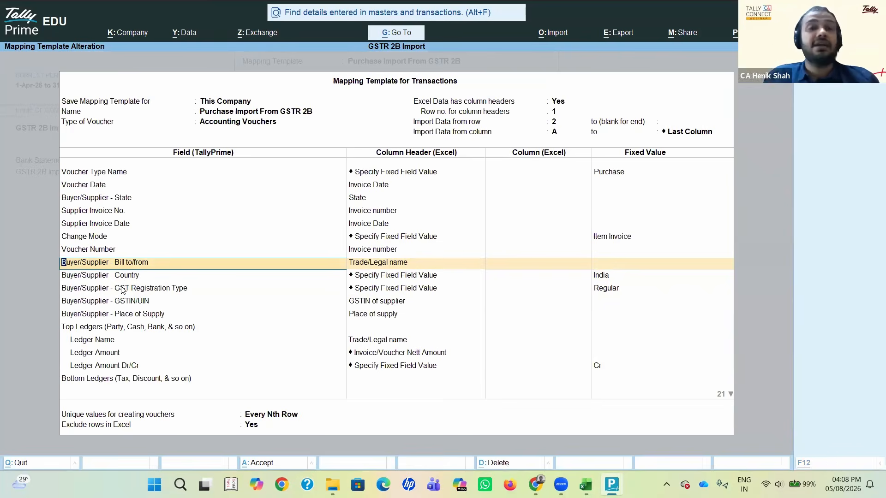
# Step: Open the Party Details of the purchase voucher's supplier and examine the fields matching the Buyer/Supplier mappings
pyautogui.hotkey('alt', 'Tab')
pyautogui.press('Return')
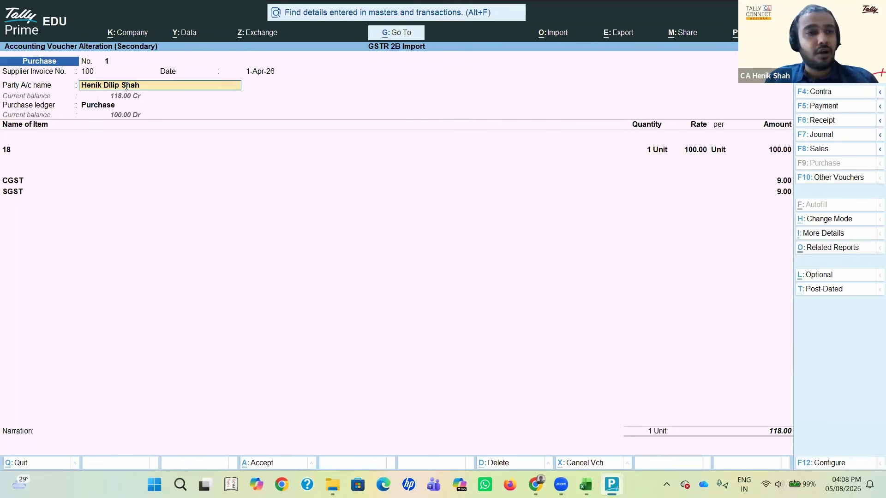
pyautogui.press('Return')
pyautogui.press('Return')
pyautogui.press('Return')
pyautogui.press('Return')
pyautogui.press('Return')
pyautogui.press('Return')
pyautogui.press('Return')
pyautogui.press('Return')
pyautogui.press('Return')
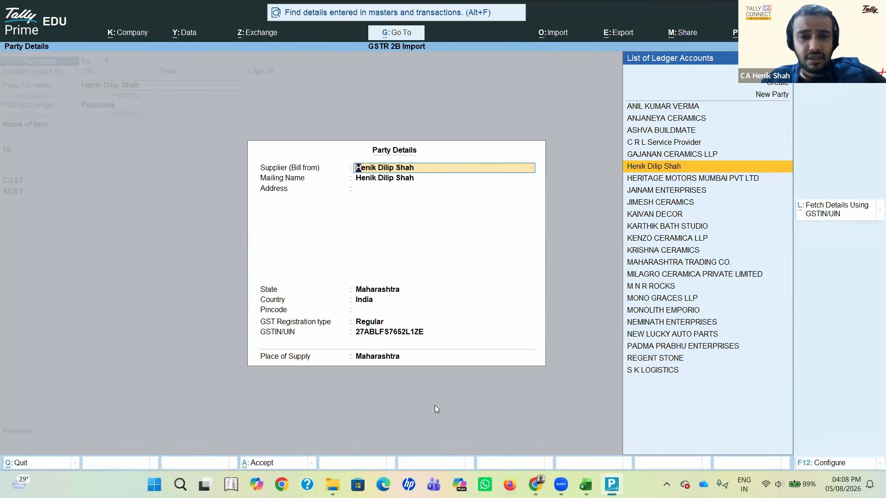
pyautogui.hotkey('alt', 'Tab')
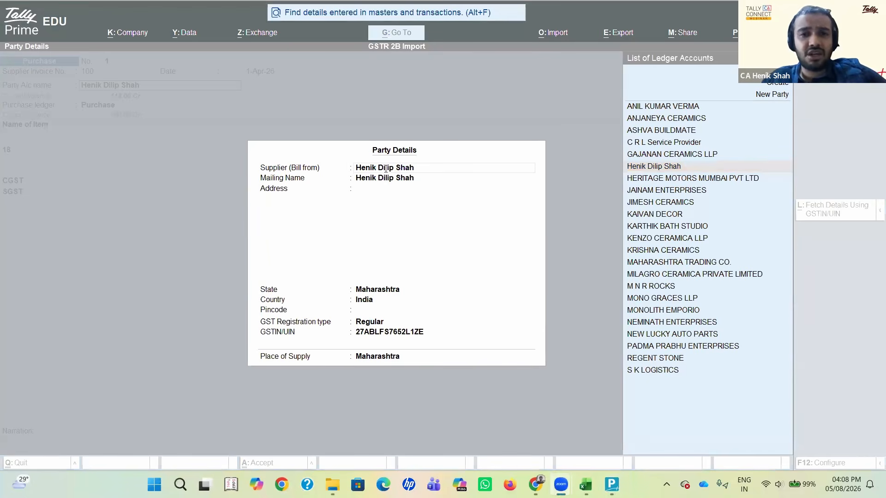
pyautogui.click(441, 149)
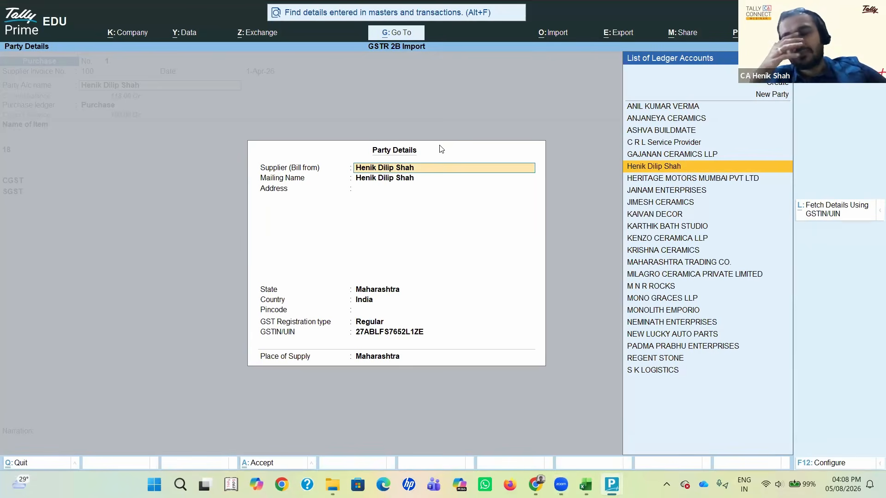
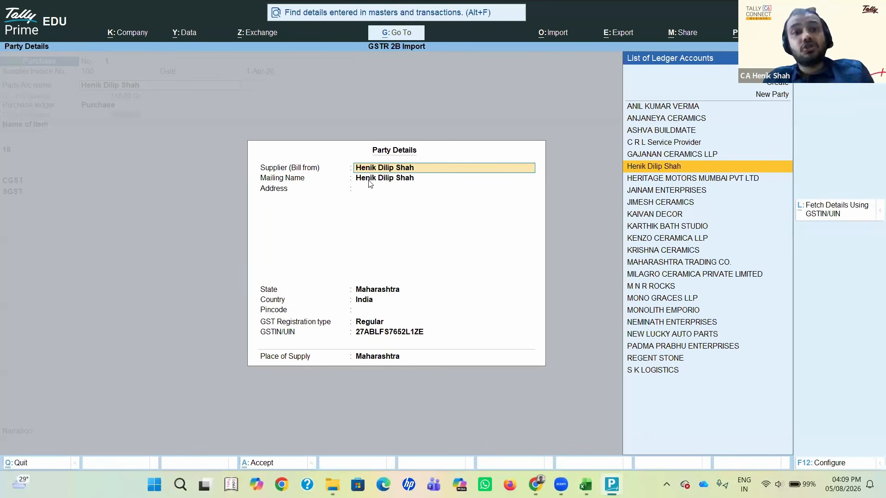
# Step: Check the Buyer/Supplier - Bill to/from mapping in the mapping template against the Trade/Legal name column in the Excel sheet
pyautogui.hotkey('alt', 'Tab')
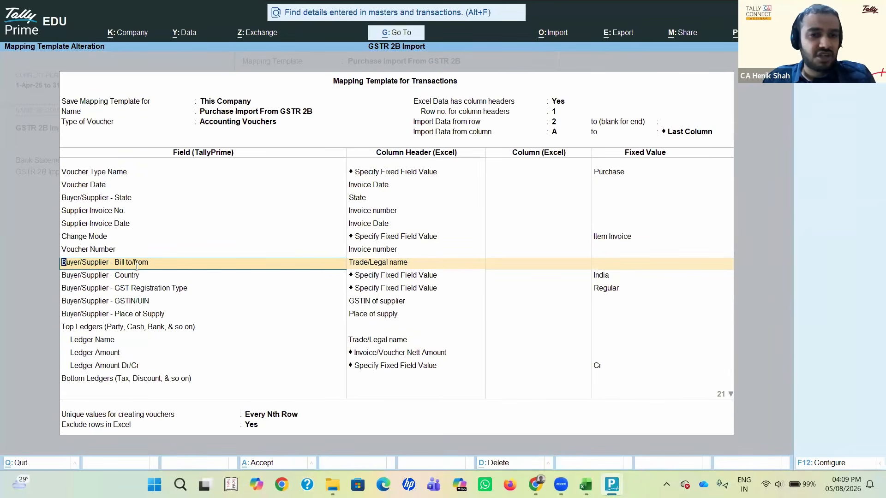
pyautogui.click(371, 263)
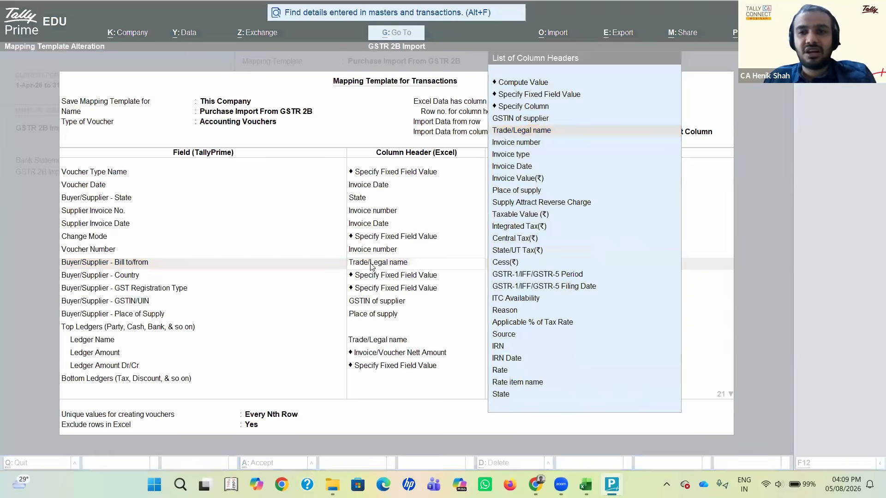
pyautogui.hotkey('alt', 'Tab')
pyautogui.press('Tab')
pyautogui.press('Tab')
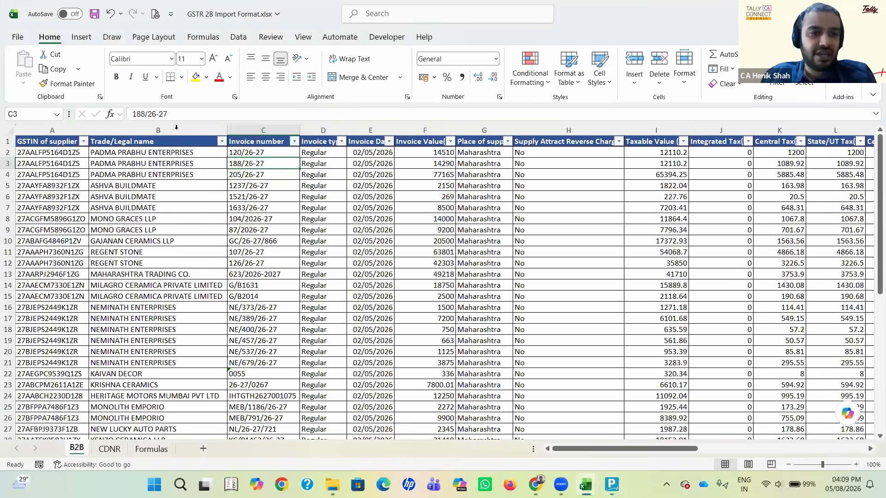
pyautogui.click(177, 130)
# Step: Back in the mapping template, keep the fixed values India for Buyer/Supplier - Country and Regular for GST Registration Type
pyautogui.hotkey('alt', 'Tab')
pyautogui.press('Return')
pyautogui.press('Return')
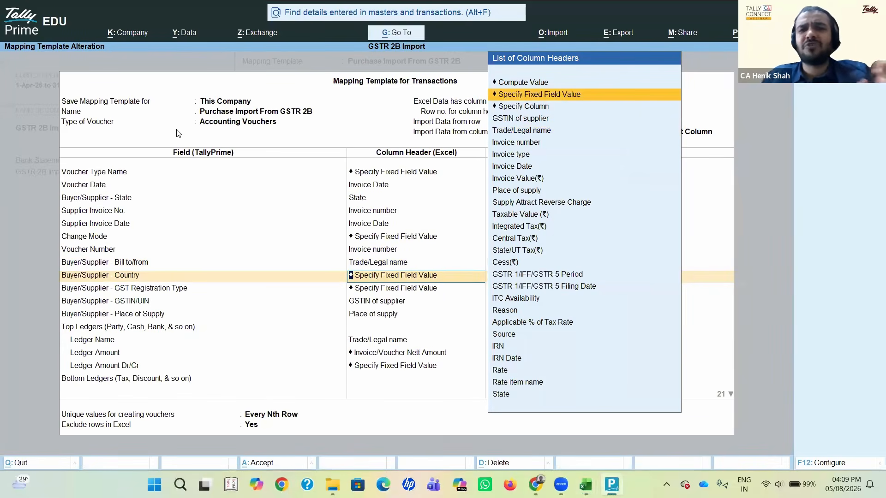
pyautogui.press('Return')
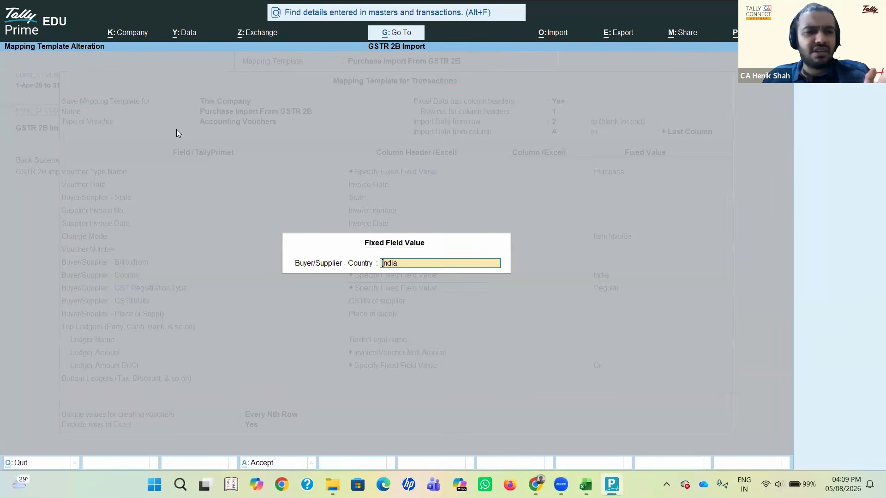
pyautogui.press('Return')
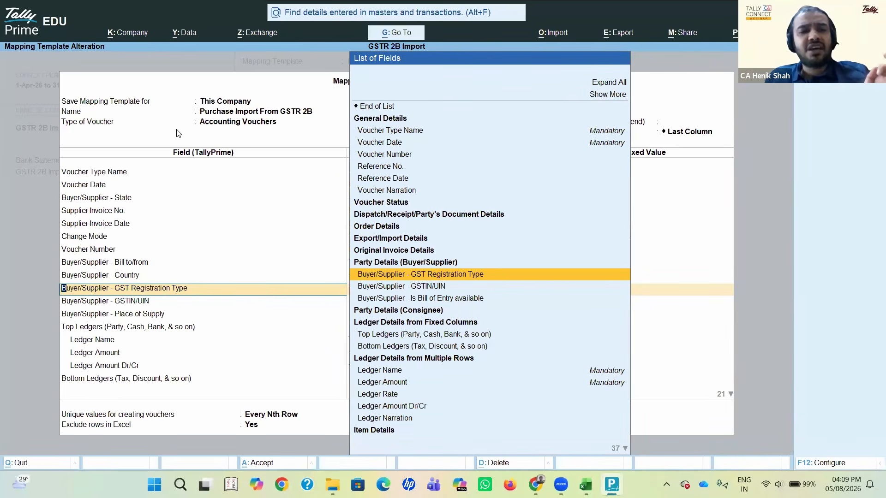
pyautogui.press('Return')
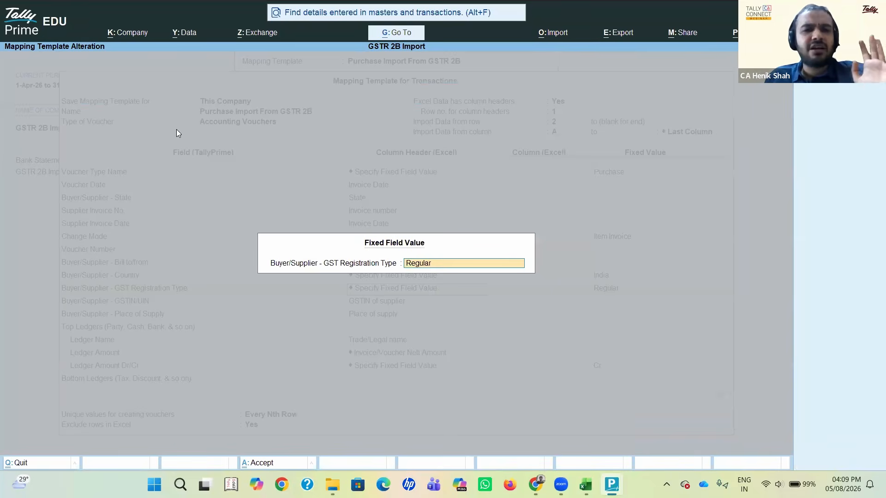
pyautogui.press('Return')
pyautogui.press('Return')
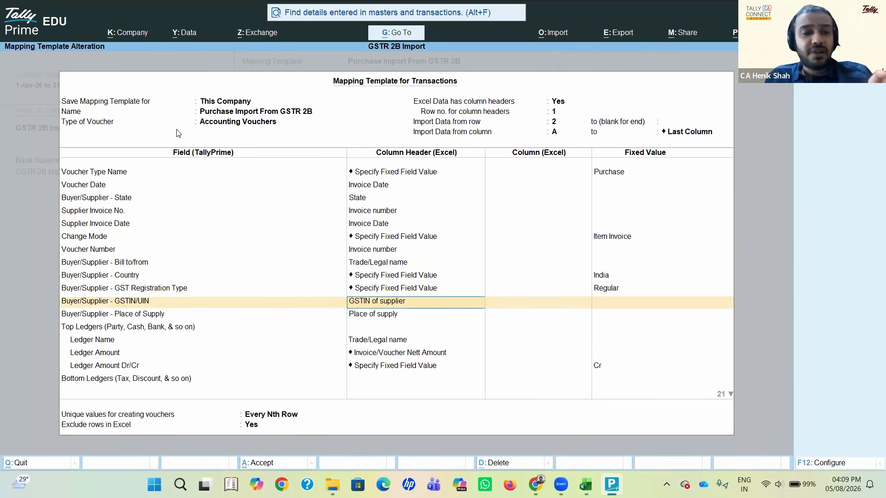
# Step: Compare the Buyer/Supplier - GSTIN/UIN mapping with the GSTIN of supplier column in Excel, then go to Buyer/Supplier - Place of Supply
pyautogui.hotkey('alt', 'Tab')
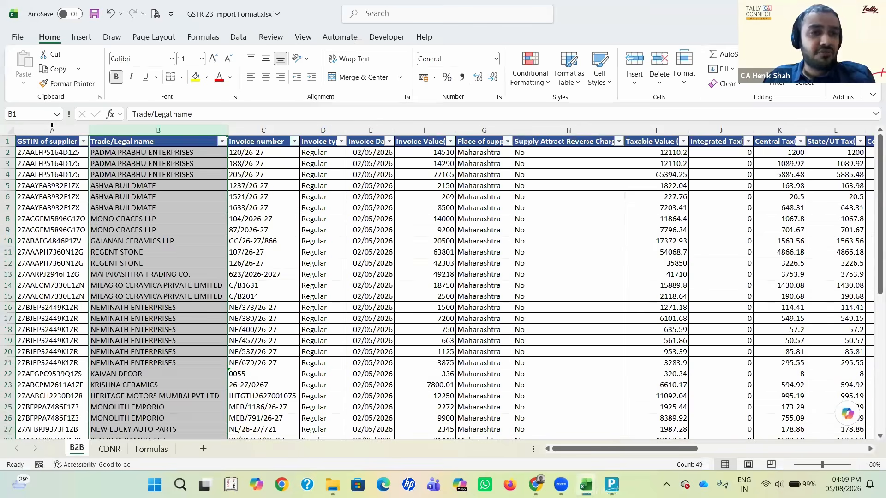
pyautogui.click(52, 126)
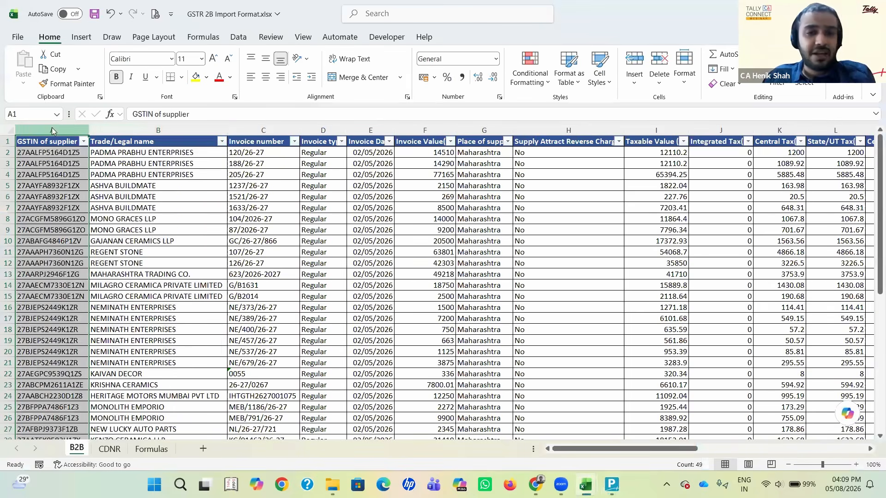
pyautogui.hotkey('alt', 'Tab')
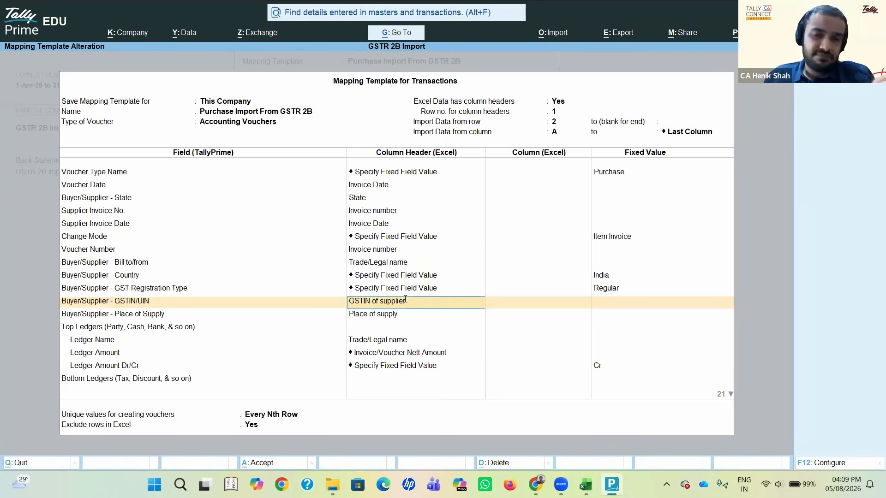
pyautogui.press('Return')
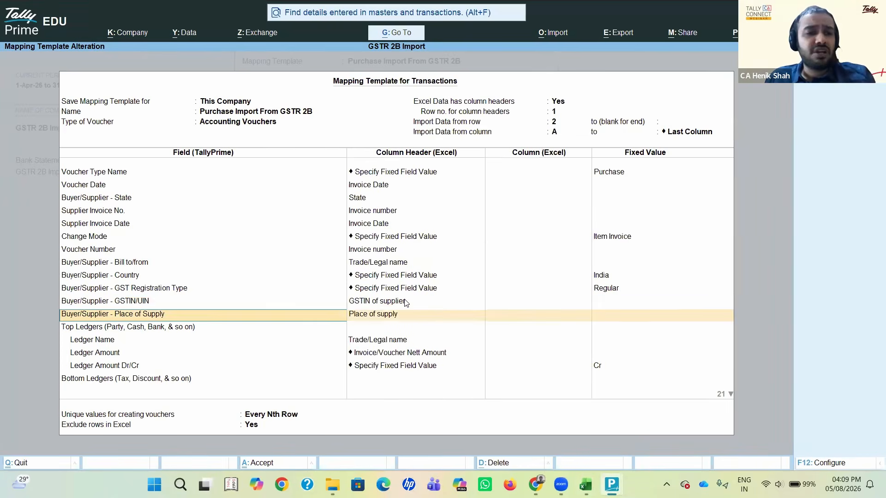
# Step: Compare the Place of Supply mapping with the Place of supply column in Excel, then go to Top Ledgers in the template
pyautogui.press('Return')
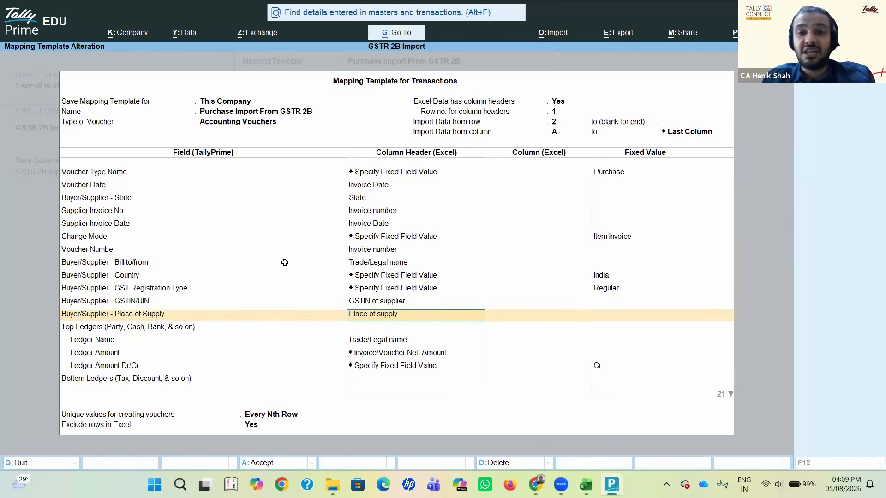
pyautogui.hotkey('alt', 'Tab')
pyautogui.click(471, 128)
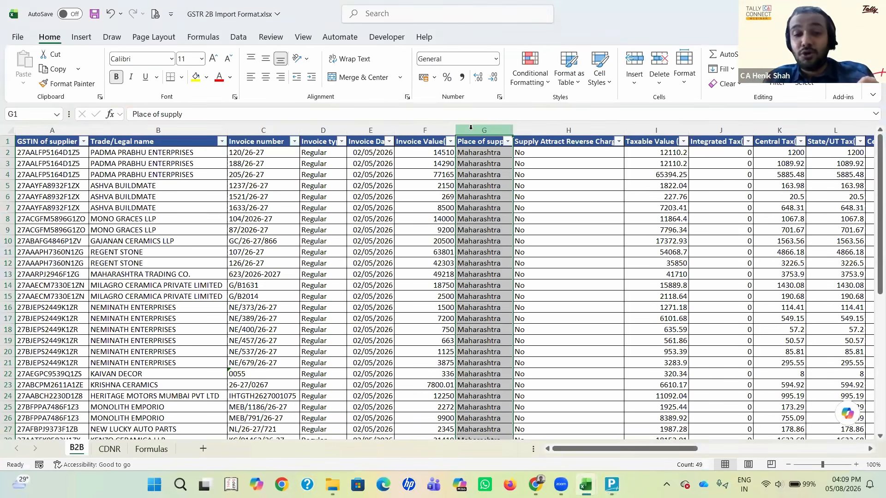
pyautogui.hotkey('alt', 'Tab')
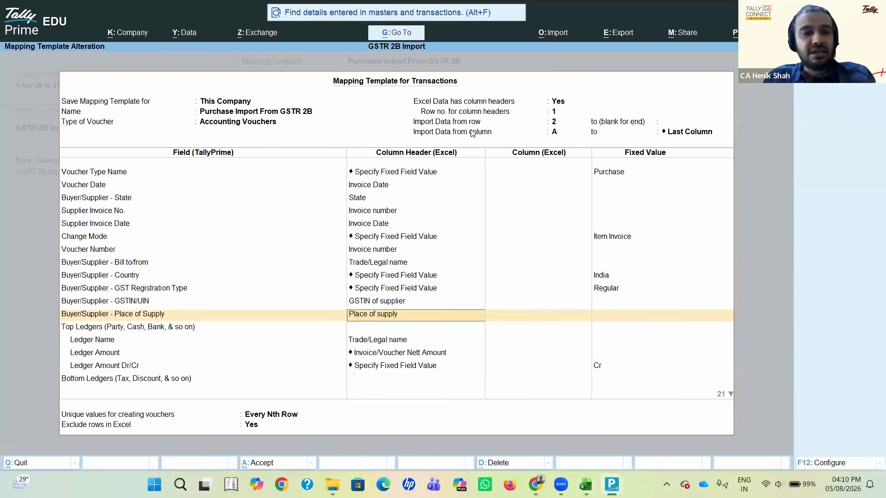
pyautogui.press('Return')
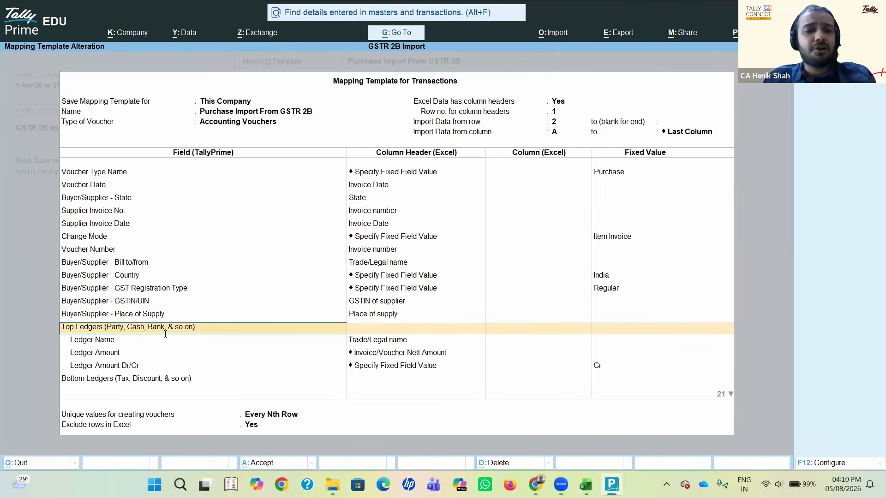
# Step: Switch to the purchase voucher, go through the supplier's Party Details and accept them to reach the Purchase ledger field
pyautogui.hotkey('alt', 'Tab')
pyautogui.hotkey('alt', 'Tab')
pyautogui.hotkey('alt', 'Tab')
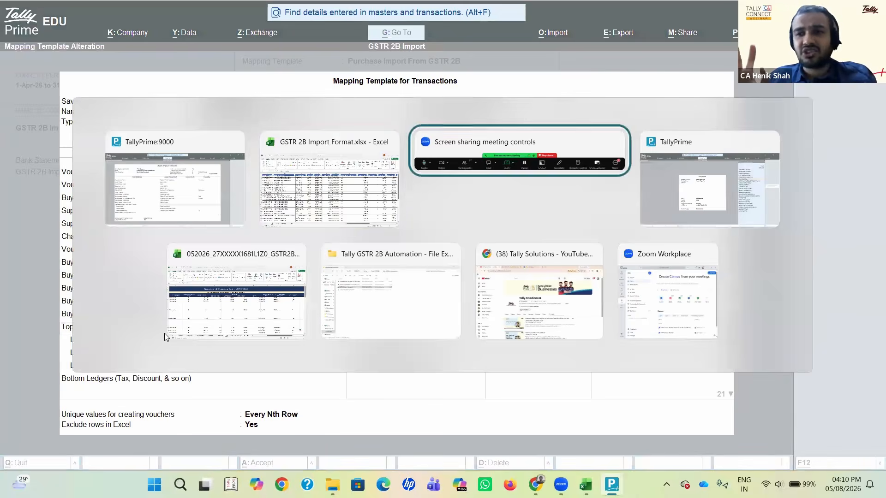
pyautogui.press('Escape')
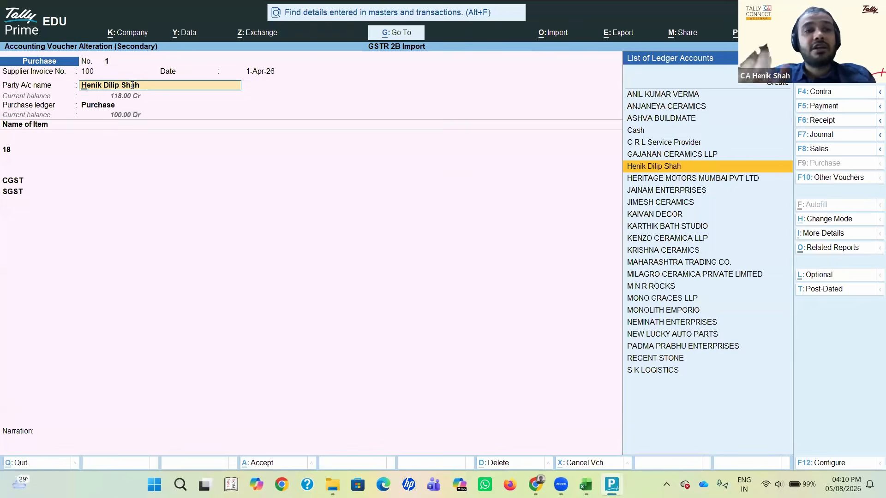
pyautogui.press('Return')
pyautogui.press('Return')
pyautogui.press('Return')
pyautogui.press('Return')
pyautogui.press('Return')
pyautogui.press('Return')
pyautogui.press('Return')
pyautogui.press('Return')
pyautogui.press('Return')
pyautogui.press('Return')
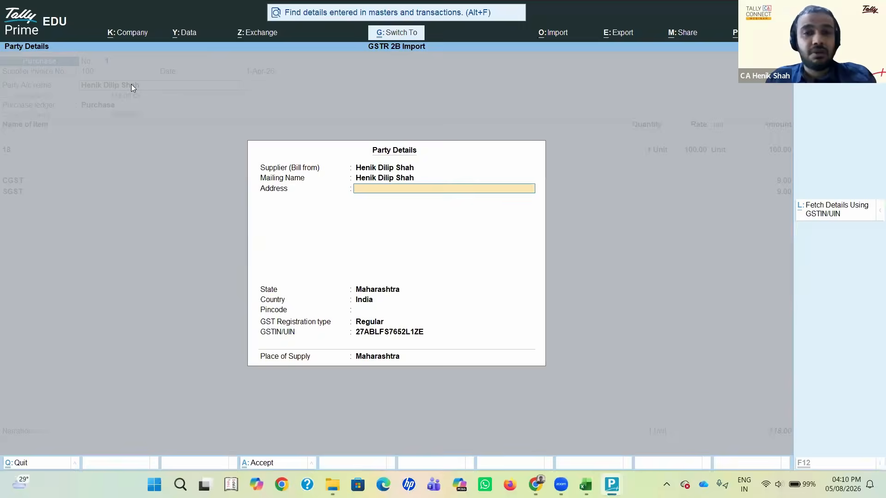
pyautogui.hotkey('ctrl', 'a')
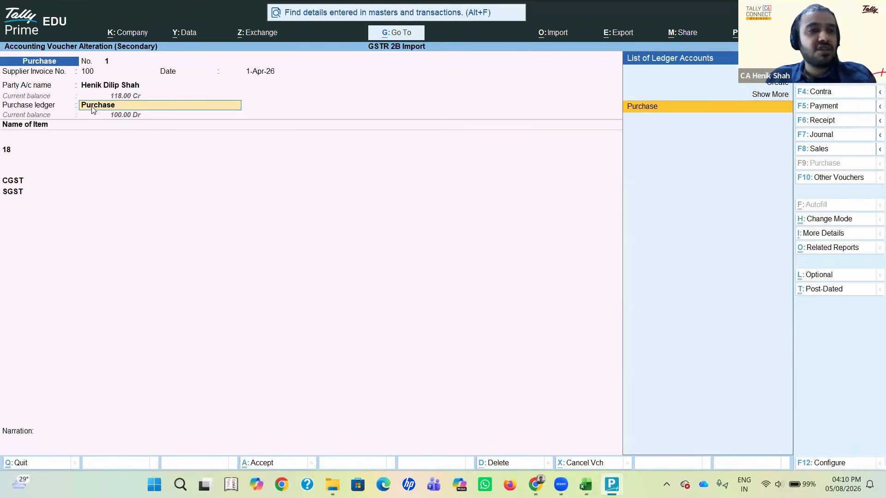
# Step: Return to the voucher's Party A/c name and go through the Receipt Details and Party Details again to the Purchase ledger
pyautogui.press('BackSpace')
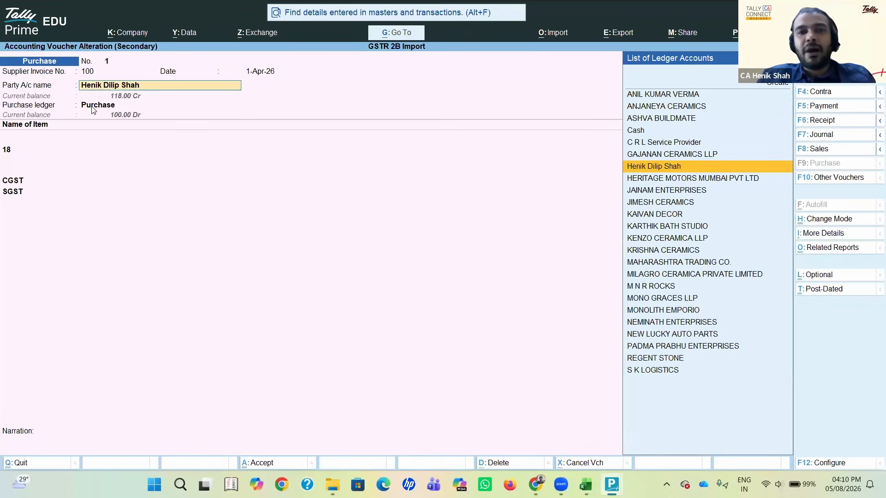
pyautogui.press('Return')
pyautogui.press('Return')
pyautogui.press('Return')
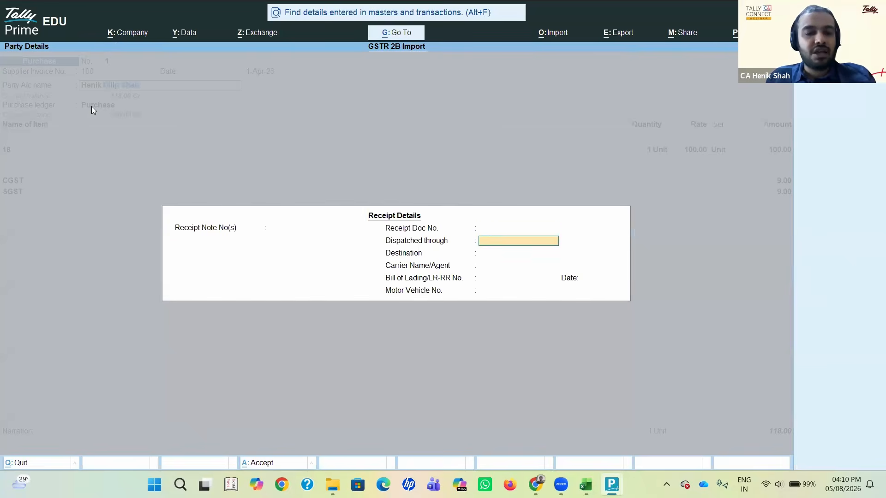
pyautogui.hotkey('ctrl', 'a')
pyautogui.hotkey('ctrl', 'a')
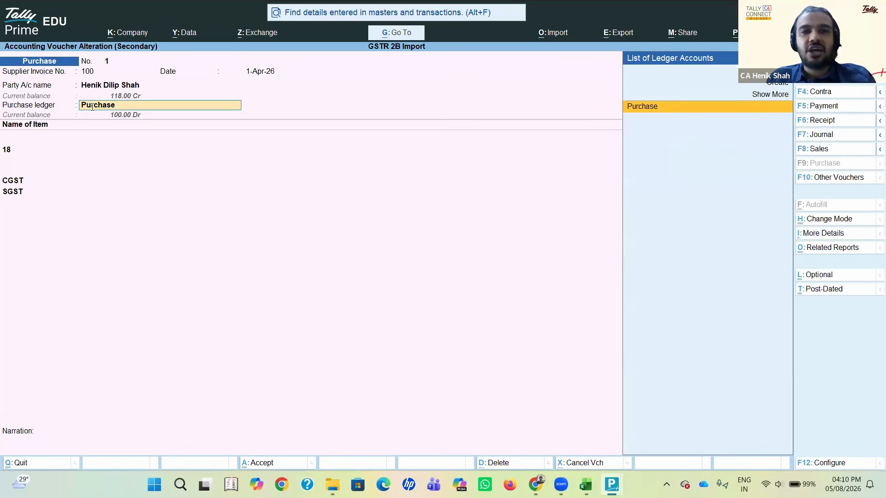
# Step: Compare Ledger Name under Top Ledgers in the mapping template with the Party A/c name in the purchase voucher
pyautogui.hotkey('alt', 'Tab')
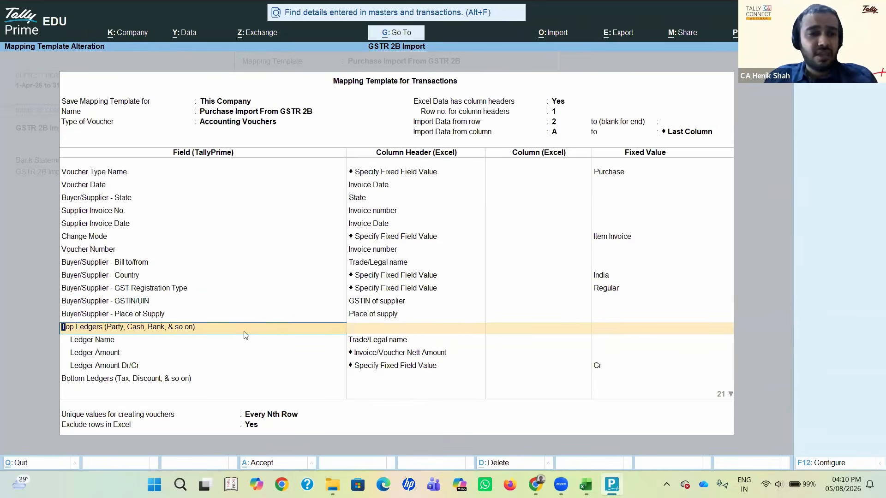
pyautogui.press('Down')
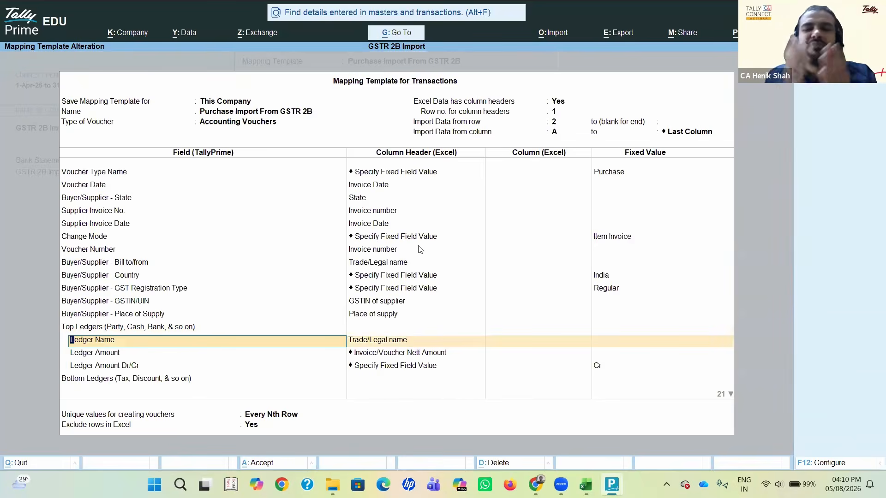
pyautogui.hotkey('alt', 'Tab')
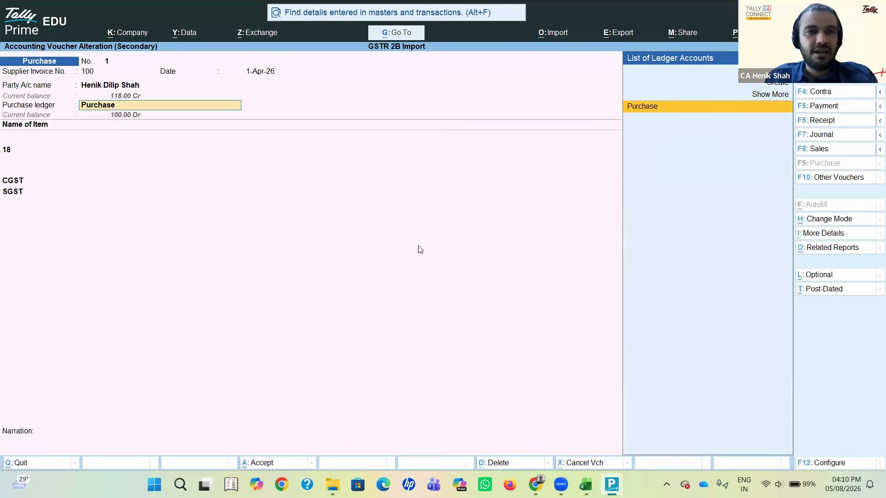
pyautogui.hotkey('shift', 'Tab')
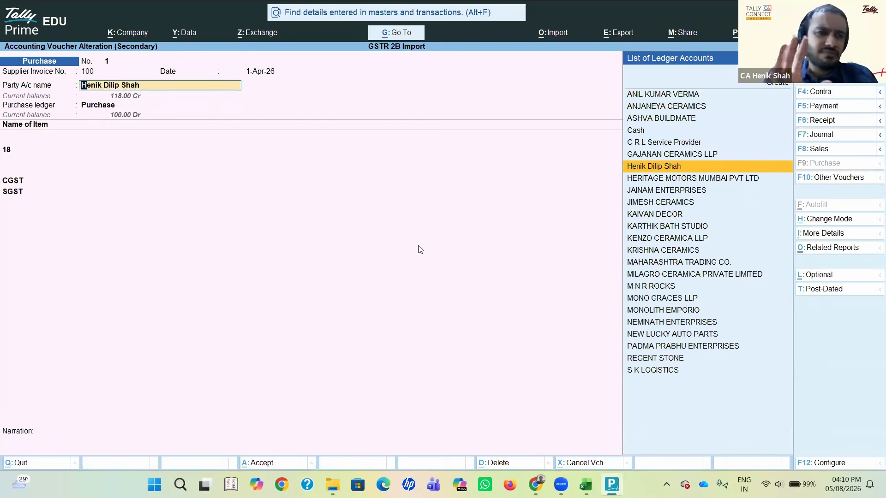
pyautogui.press('Escape')
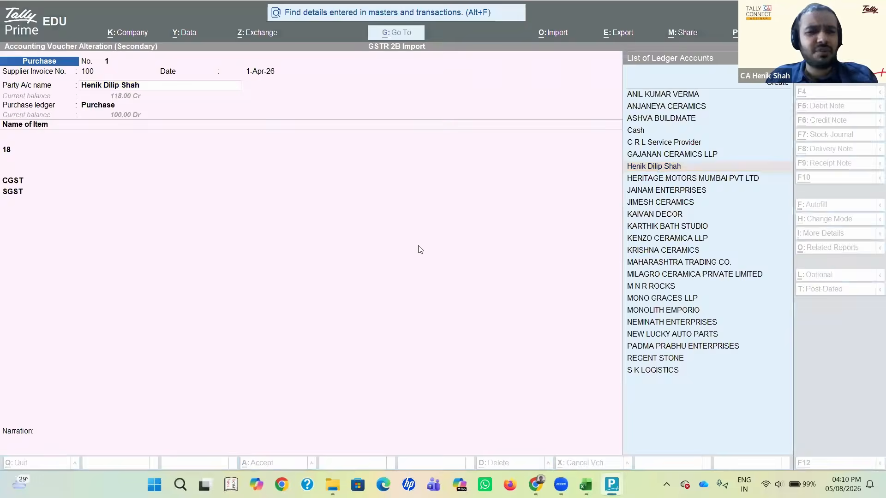
pyautogui.press('Return')
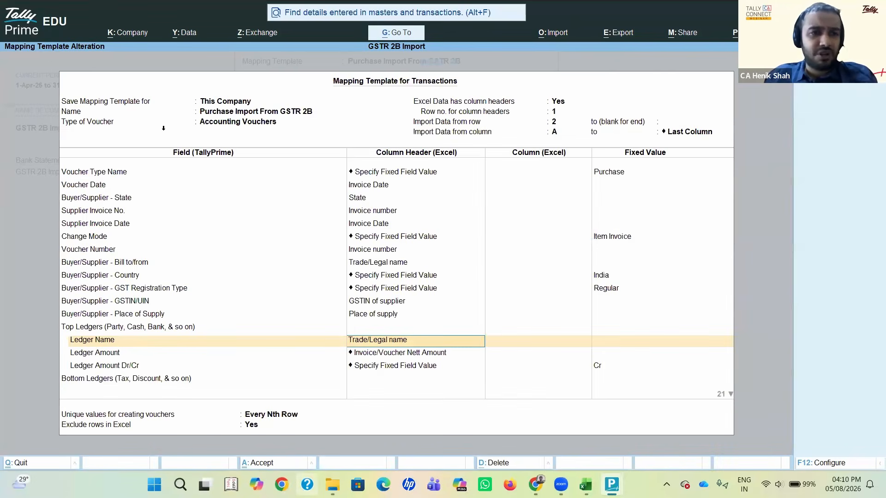
# Step: Check the Top Ledgers Ledger Name mapping against the Trade/Legal name column in Excel, then go to Ledger Amount in the template
pyautogui.hotkey('alt', 'Tab')
pyautogui.click(163, 130)
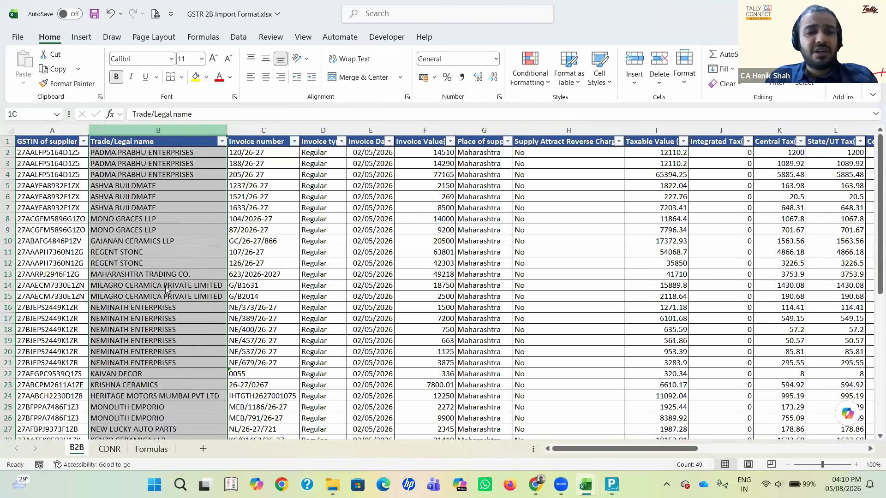
pyautogui.hotkey('alt', 'Tab')
pyautogui.press('Return')
pyautogui.press('Return')
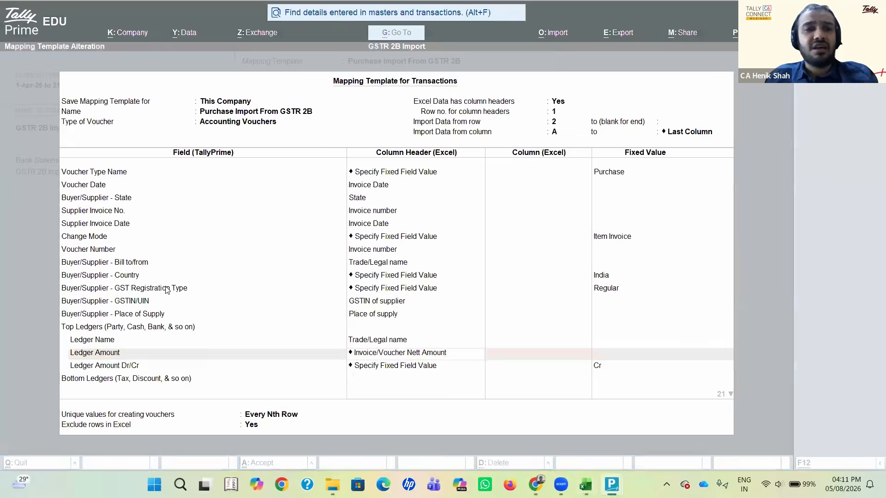
# Step: View the party ledger in the purchase voucher and the Excel sheet, then return to the mapping template's Ledger Amount field
pyautogui.hotkey('alt', 'Tab')
pyautogui.hotkey('alt', 'Tab')
pyautogui.hotkey('alt', 'Tab')
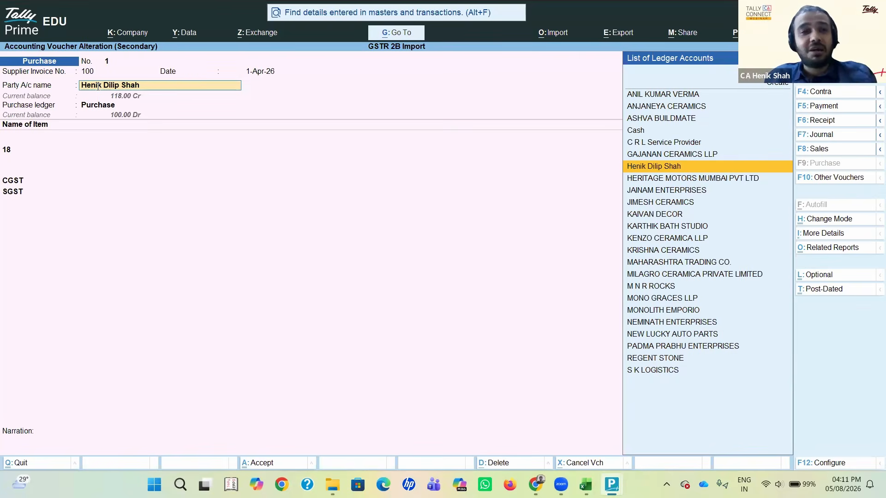
pyautogui.hotkey('alt', 'Tab')
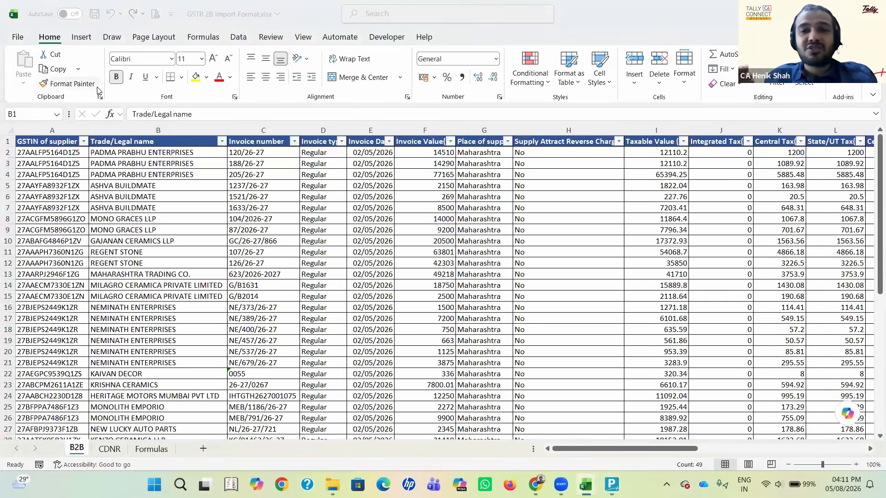
pyautogui.hotkey('alt', 'Tab')
pyautogui.hotkey('alt', 'Tab')
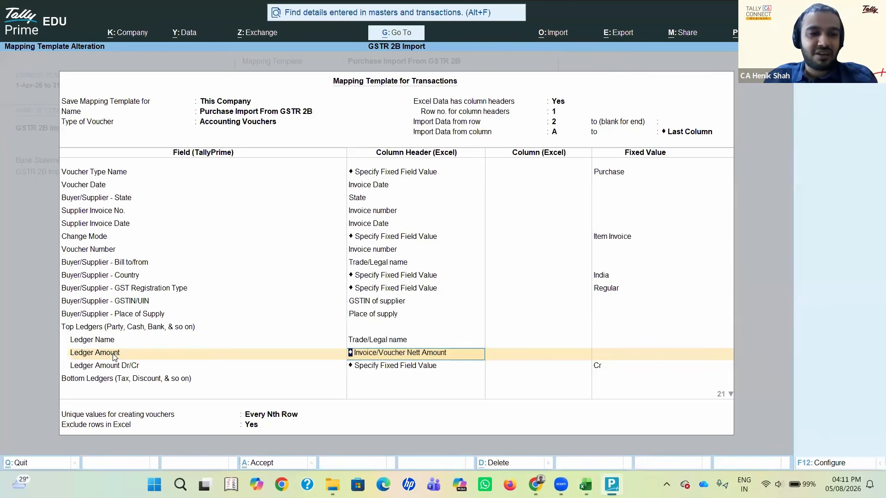
# Step: Review the Ledger Amount mapping under Top Ledgers, then go back to the column header chosen for Ledger Name
pyautogui.click(114, 354)
pyautogui.press('Return')
pyautogui.press('Up')
pyautogui.press('Down')
pyautogui.press('BackSpace')
pyautogui.press('BackSpace')
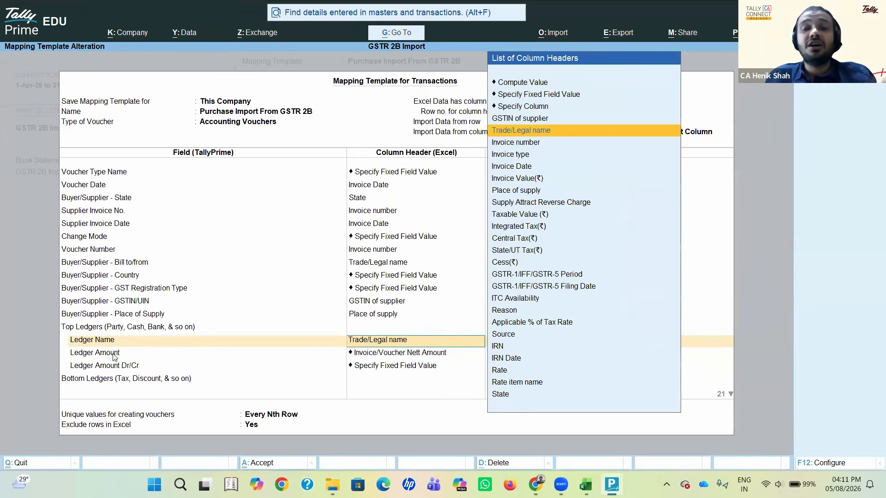
# Step: Accept Invoice/Voucher Nett Amount as the column header for Ledger Amount under Top Ledgers
pyautogui.click(113, 353)
pyautogui.press('Return')
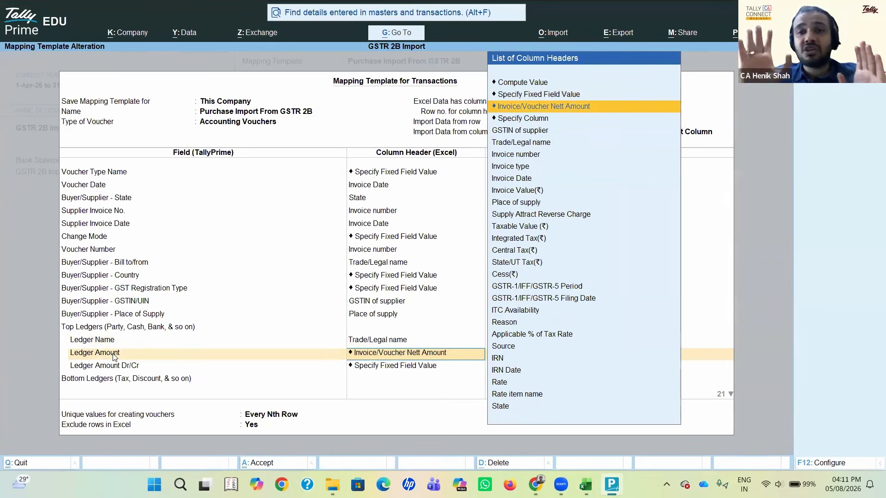
pyautogui.click(521, 106)
pyautogui.press('Return')
# Step: Clear the column header of Ledger Amount Dr/Cr under Top Ledgers and choose Specify Fixed Field Value for it again
pyautogui.press('Delete')
pyautogui.press('Delete')
pyautogui.press('Delete')
pyautogui.press('Delete')
pyautogui.press('Delete')
pyautogui.press('Delete')
pyautogui.press('Delete')
pyautogui.press('Delete')
pyautogui.press('Delete')
pyautogui.press('Delete')
pyautogui.press('Delete')
pyautogui.press('Delete')
pyautogui.press('Delete')
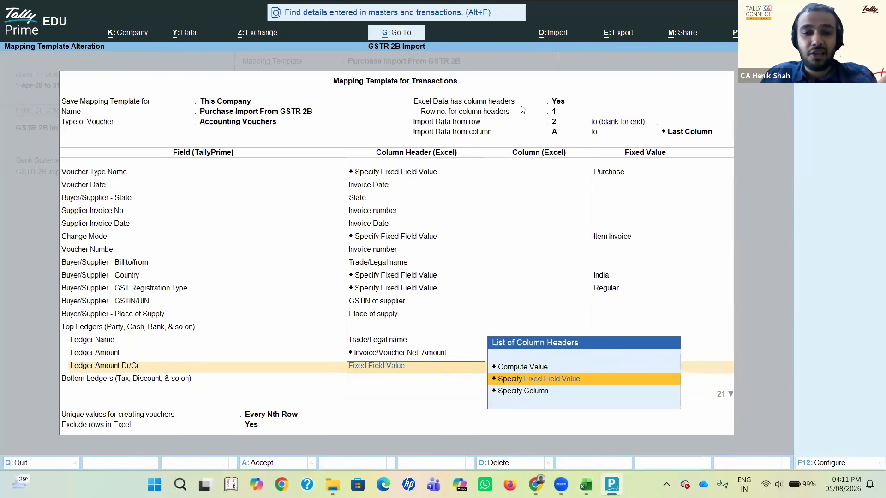
pyautogui.press('Delete')
pyautogui.press('Delete')
pyautogui.press('Delete')
pyautogui.press('Delete')
pyautogui.press('Delete')
pyautogui.press('Delete')
pyautogui.press('Delete')
pyautogui.press('Delete')
pyautogui.press('Delete')
pyautogui.press('Delete')
pyautogui.press('Delete')
pyautogui.press('Delete')
pyautogui.press('Delete')
pyautogui.press('Delete')
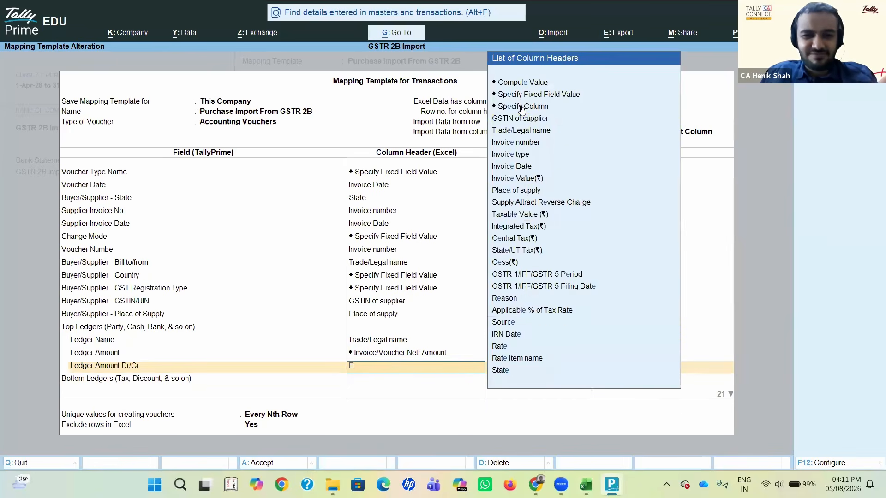
pyautogui.press('Up')
pyautogui.press('Up')
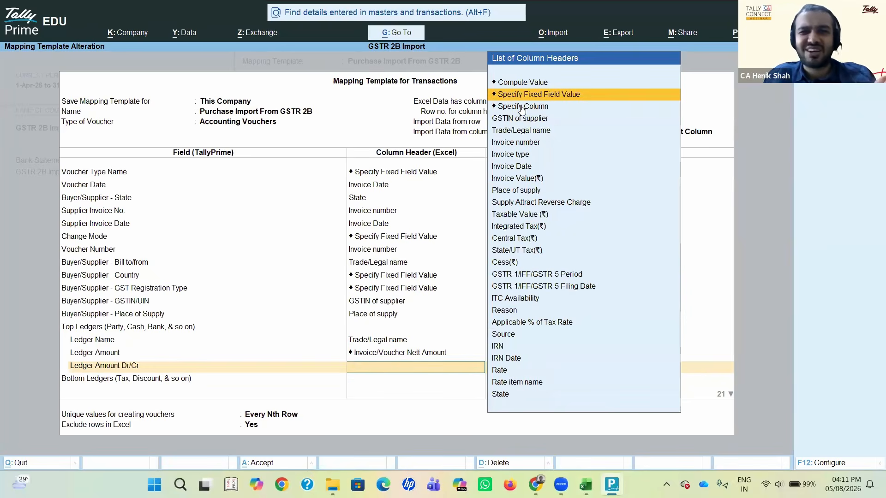
pyautogui.press('Return')
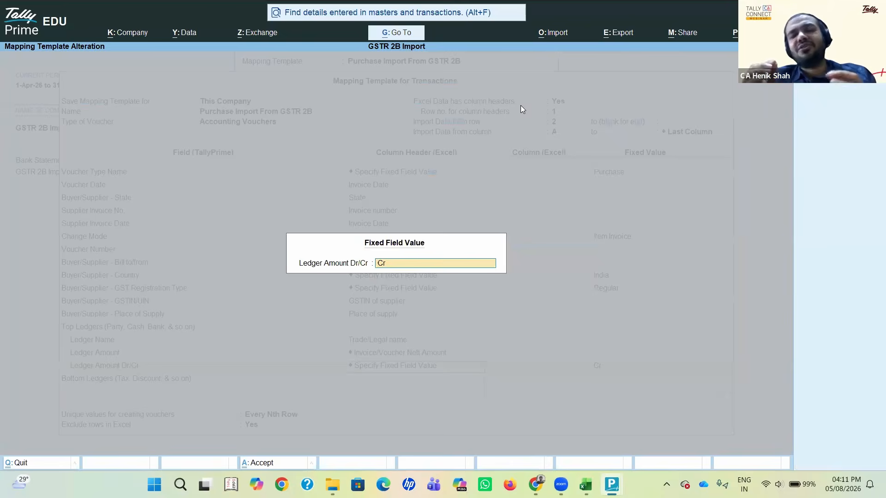
# Step: View the party account in the purchase voucher and return to the template's Ledger Amount Dr/Cr fixed value
pyautogui.hotkey('alt', 'Tab')
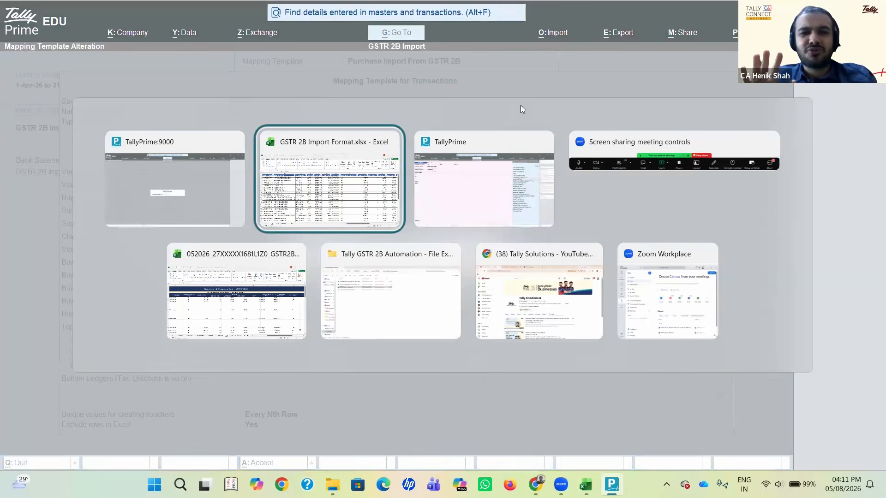
pyautogui.hotkey('alt', 'Tab')
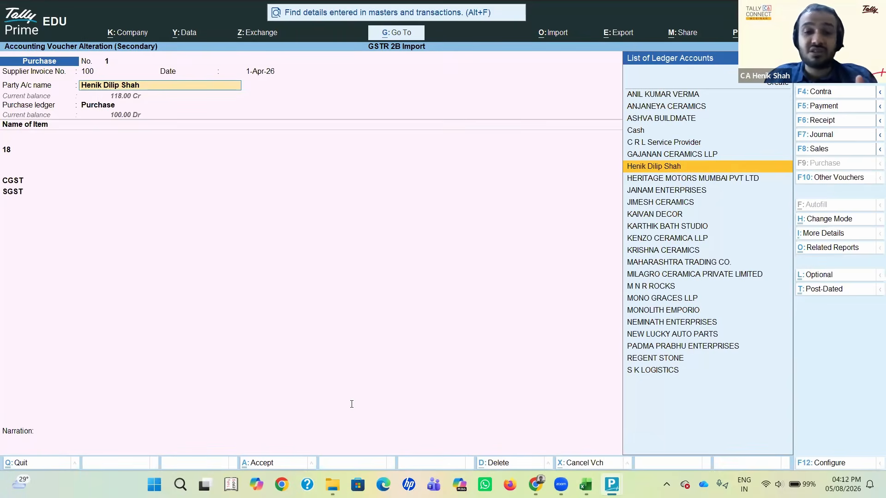
pyautogui.click(421, 325)
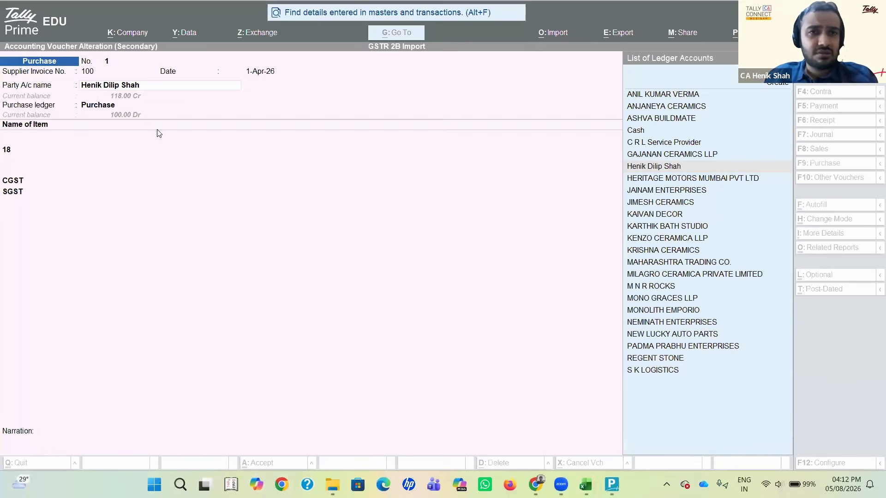
pyautogui.click(214, 11)
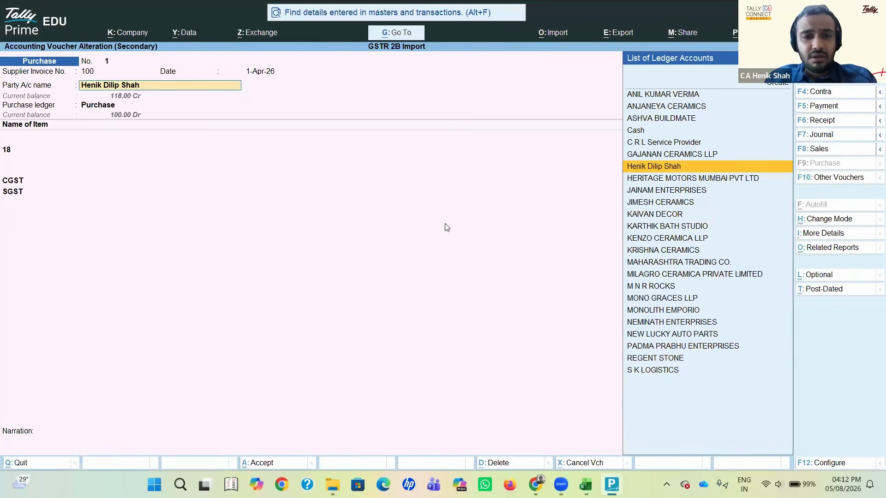
pyautogui.hotkey('alt', 'Tab')
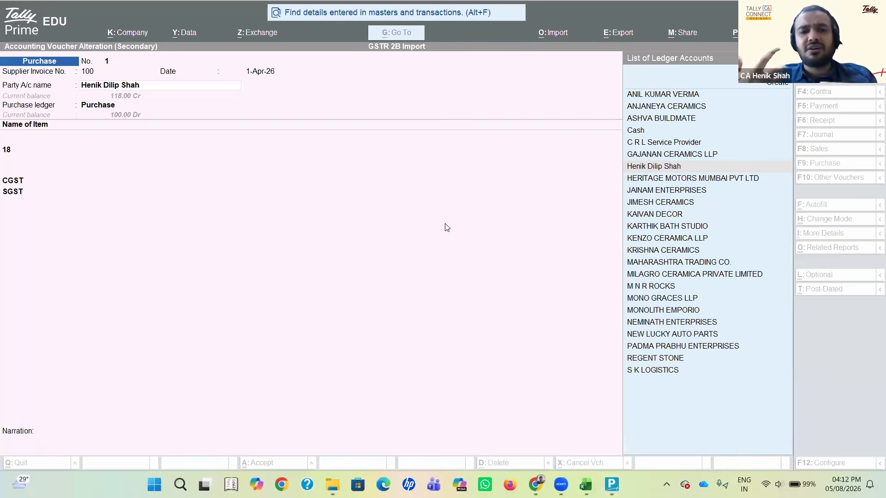
pyautogui.click(206, 10)
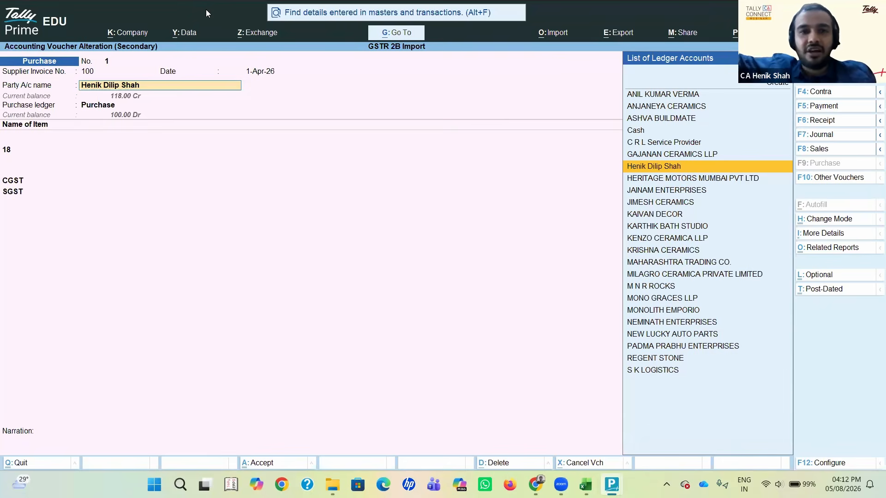
pyautogui.hotkey('alt', 'Tab')
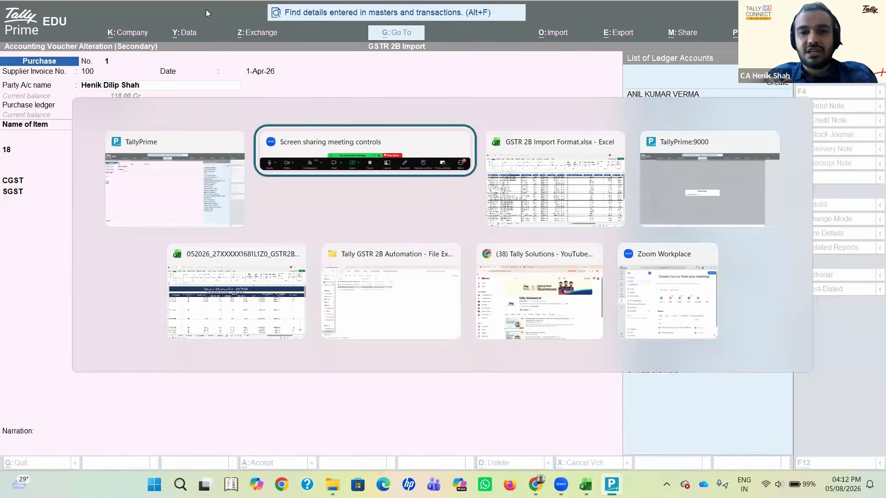
pyautogui.hotkey('alt', 'Tab')
pyautogui.press('Tab')
pyautogui.press('Tab')
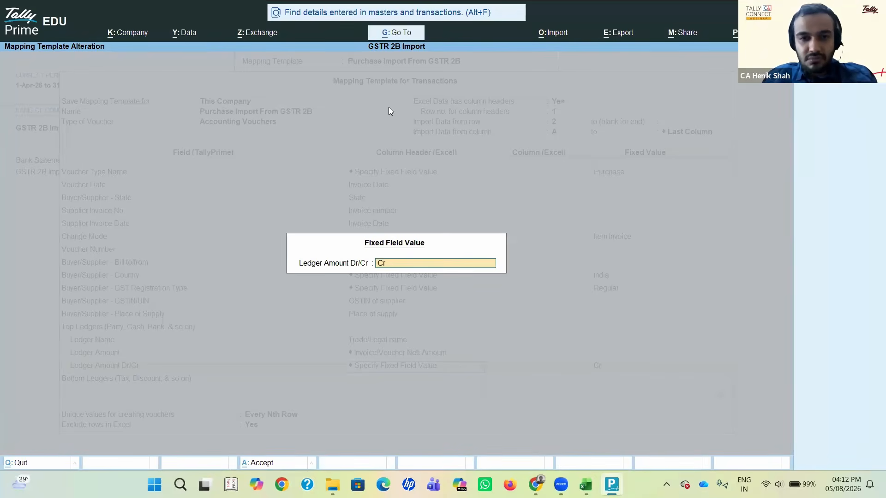
# Step: Accept Cr as the fixed Ledger Amount Dr/Cr value and recheck the Ledger Name and Ledger Amount mappings under Top Ledgers
pyautogui.click(414, 265)
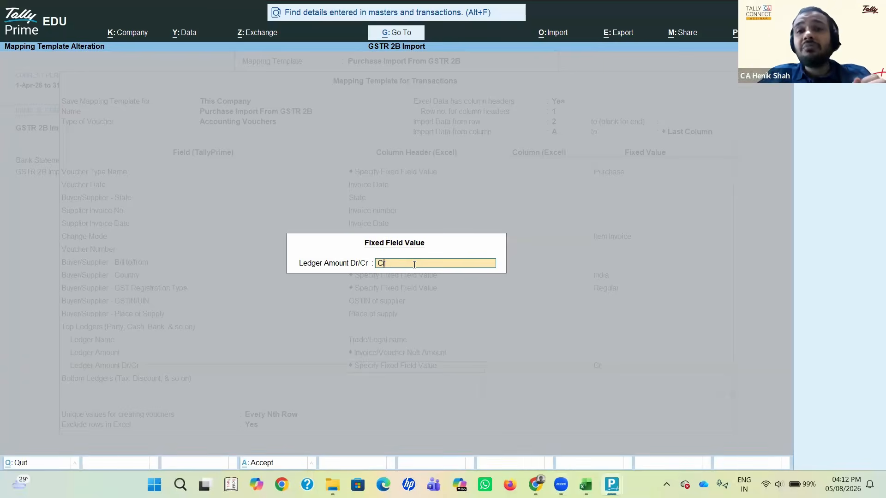
pyautogui.press('Return')
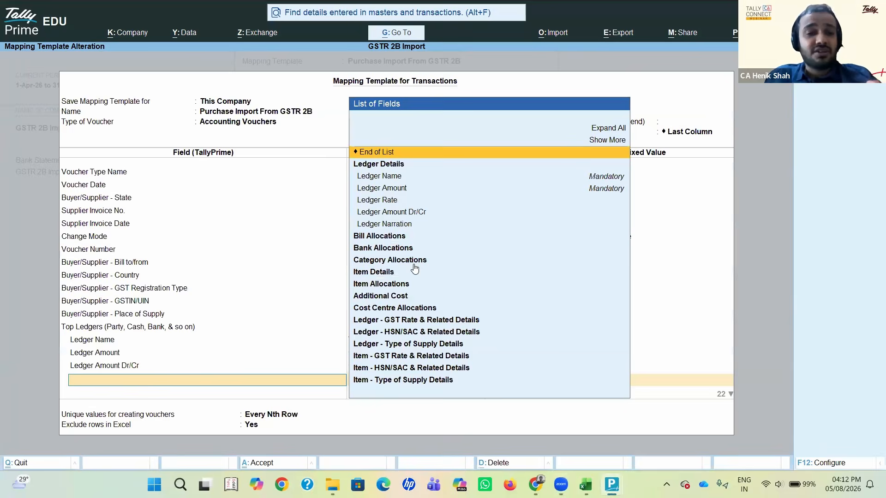
pyautogui.press('BackSpace')
pyautogui.press('BackSpace')
pyautogui.press('BackSpace')
pyautogui.press('BackSpace')
pyautogui.press('BackSpace')
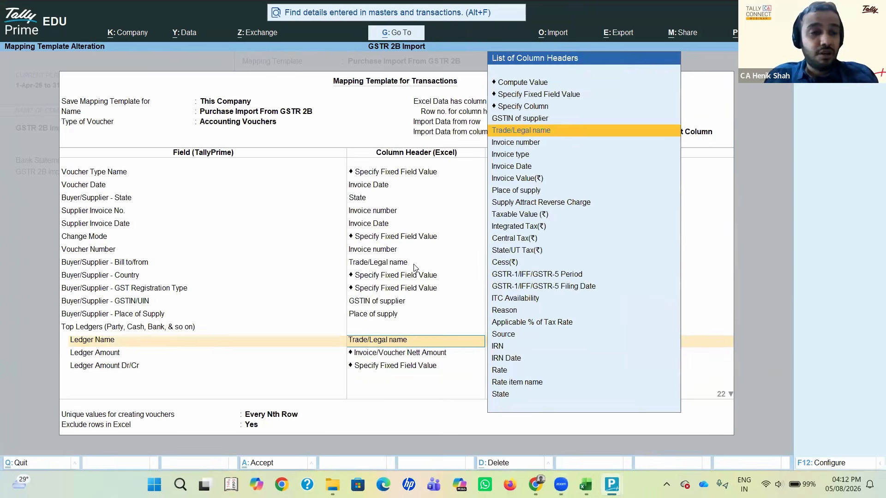
pyautogui.press('Return')
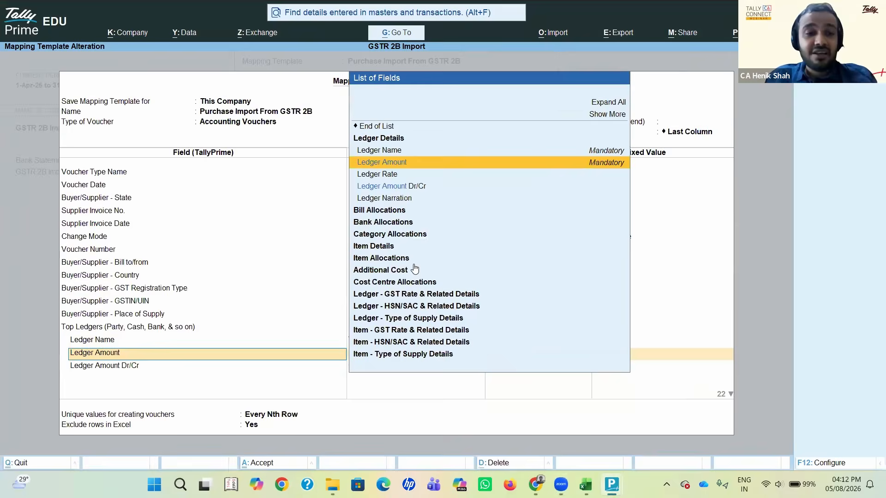
pyautogui.press('Return')
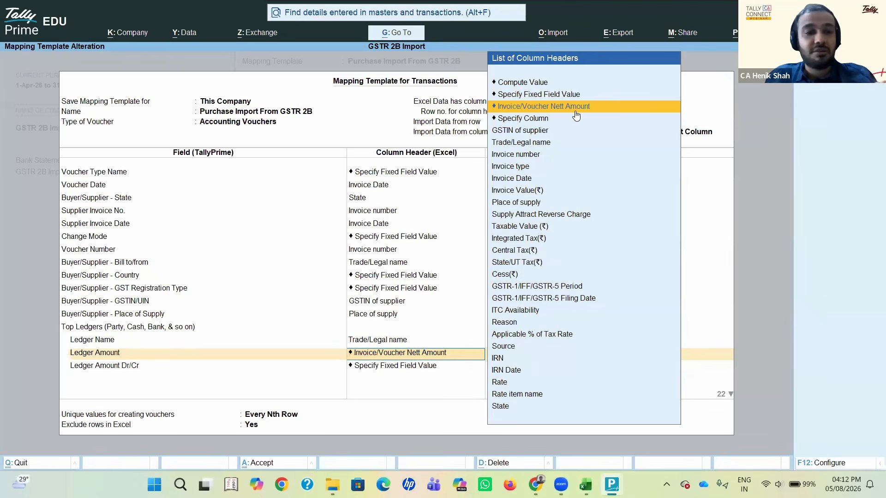
pyautogui.press('Return')
pyautogui.press('Return')
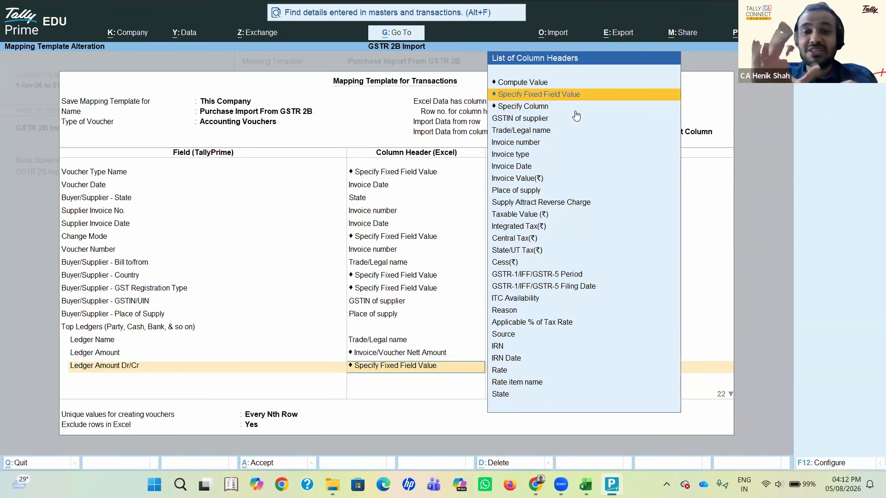
pyautogui.press('Return')
# Step: End the Top Ledgers field list and go to the column header of Ledger Name under Bottom Ledgers
pyautogui.press('Return')
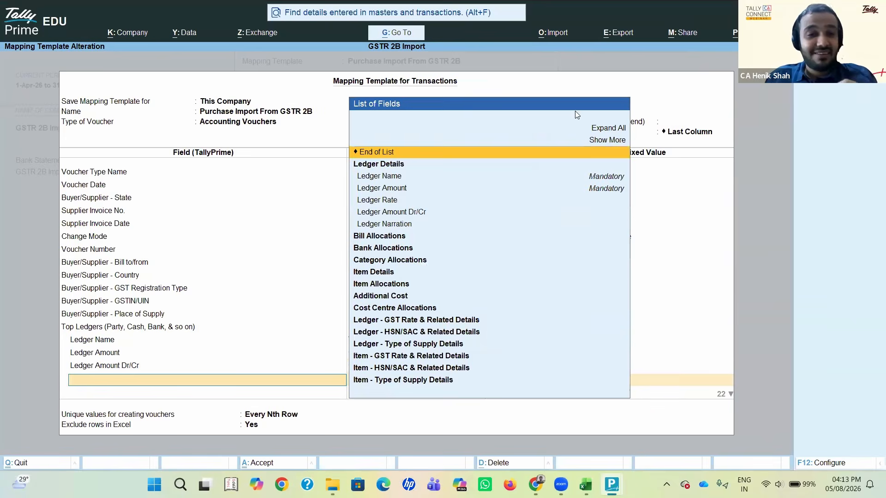
pyautogui.press('Return')
pyautogui.press('Return')
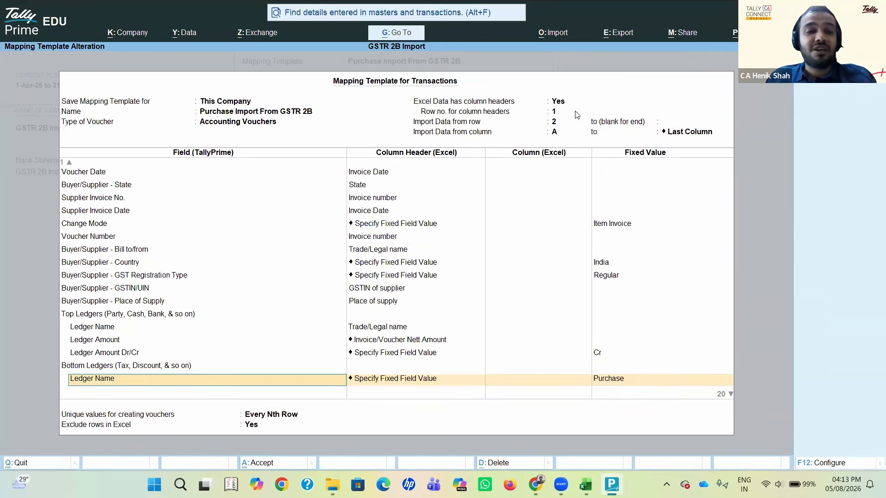
# Step: Go through the receipt and party details in the purchase voucher to examine its Purchase ledger field
pyautogui.press('Return')
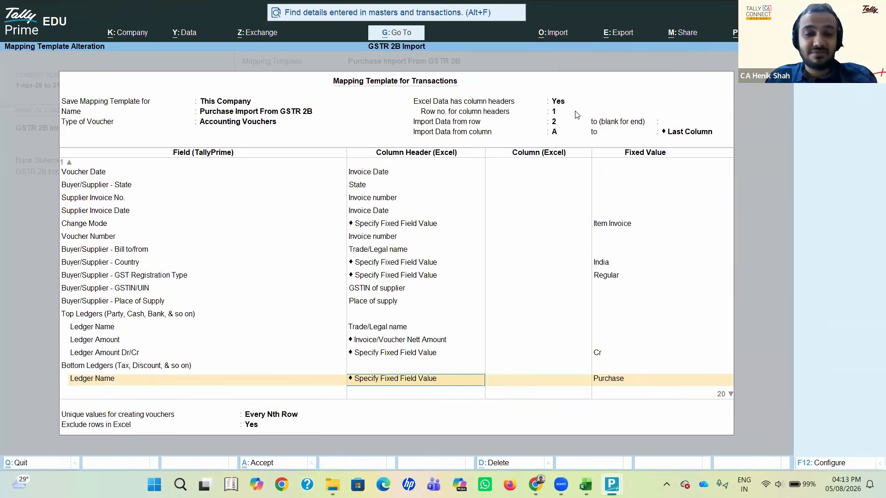
pyautogui.hotkey('alt', 'Tab')
pyautogui.hotkey('alt', 'Tab')
pyautogui.press('Return')
pyautogui.press('Return')
pyautogui.press('Return')
pyautogui.press('Return')
pyautogui.press('Return')
pyautogui.press('Return')
pyautogui.press('Return')
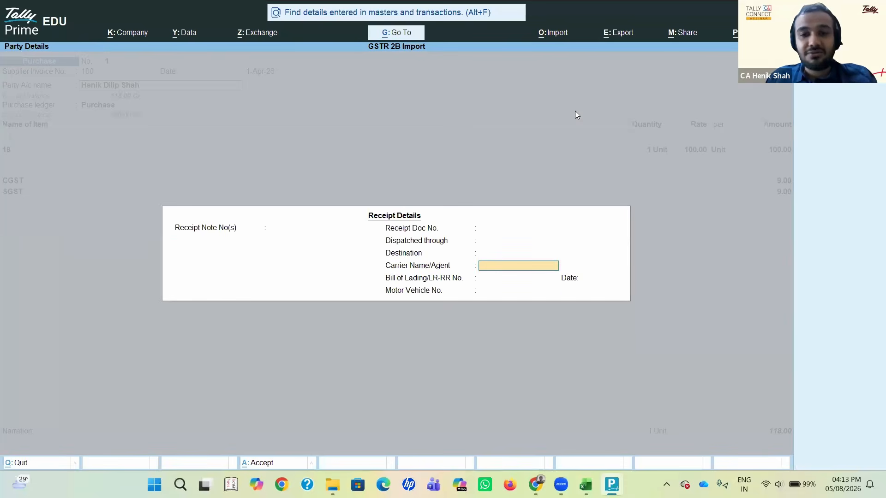
pyautogui.press('Return')
pyautogui.press('Return')
pyautogui.press('Return')
pyautogui.press('Return')
pyautogui.press('Return')
pyautogui.press('Return')
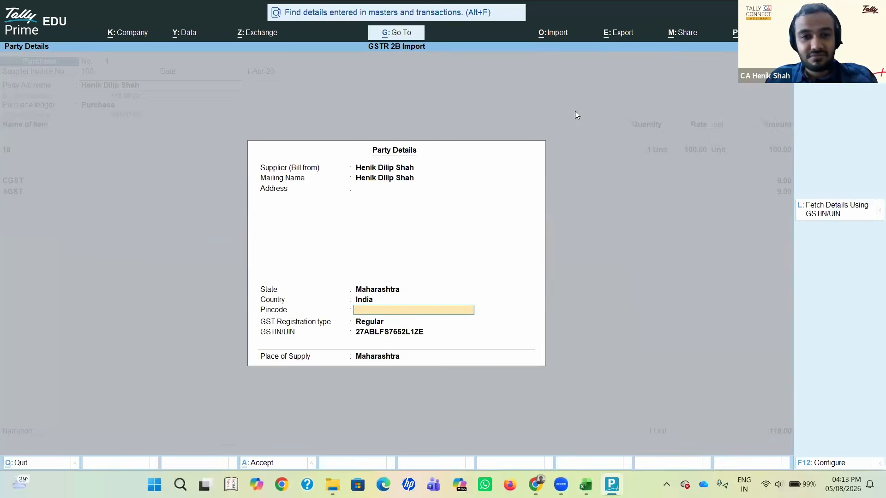
pyautogui.press('Return')
pyautogui.press('Return')
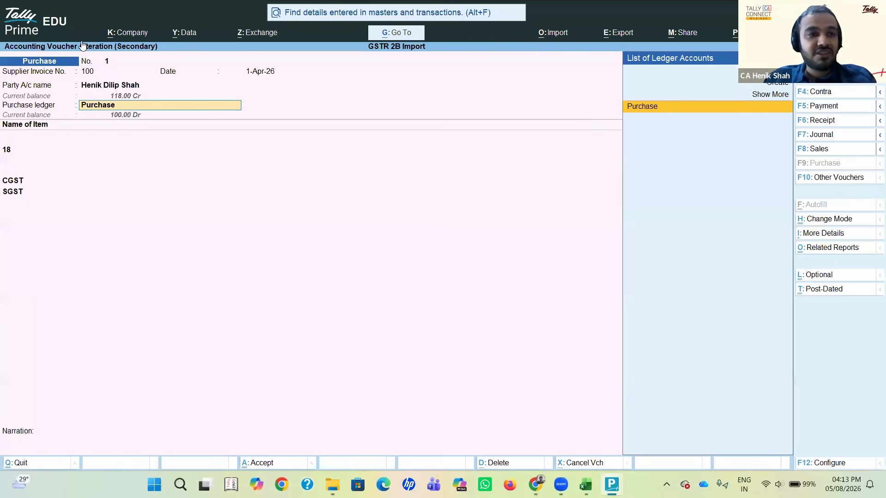
pyautogui.press('Return')
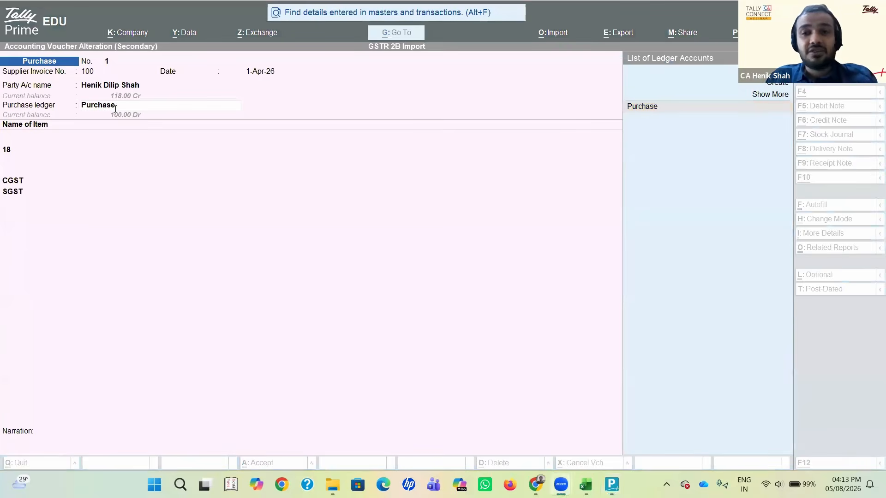
# Step: Back in the mapping template, accept the fixed value Purchase for Bottom Ledgers' Ledger Name and go to the Ledger Amount column header
pyautogui.hotkey('alt', 'Tab')
pyautogui.press('Return')
pyautogui.press('Return')
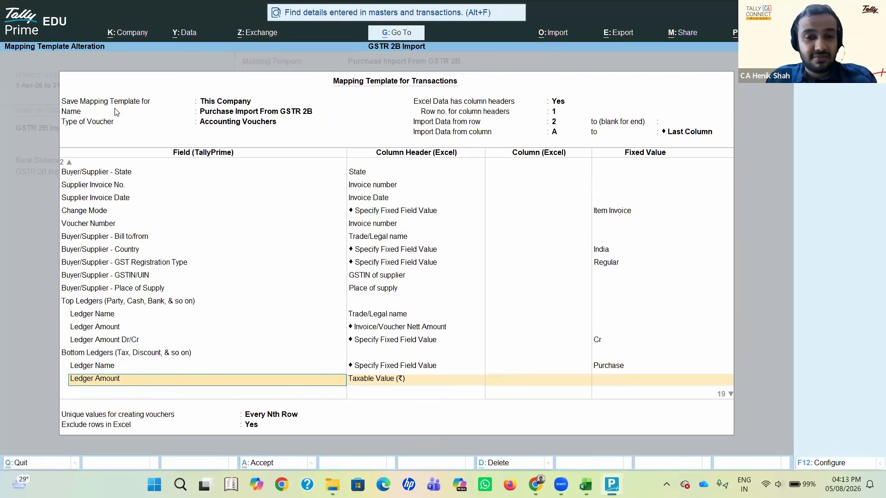
pyautogui.press('Return')
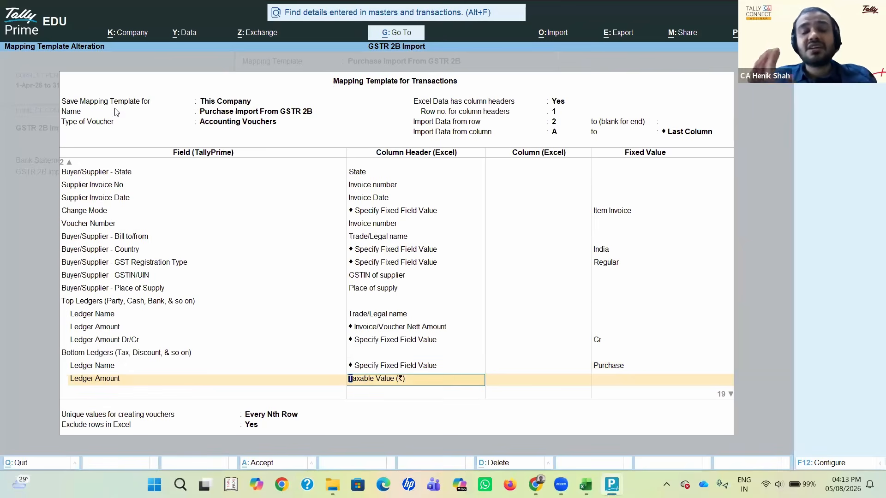
# Step: Examine the Taxable Value (₹) column on the B2B sheet in Excel and return to the mapping template
pyautogui.hotkey('alt', 'Tab')
pyautogui.hotkey('alt', 'Tab')
pyautogui.press('Tab')
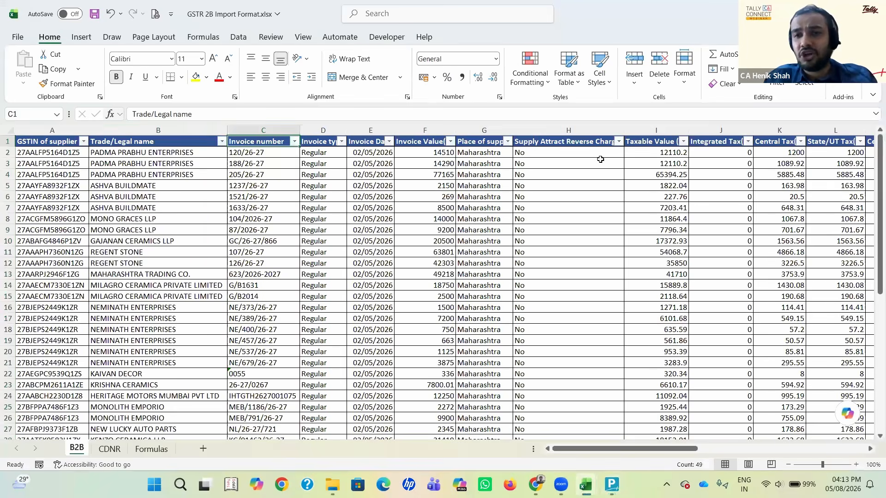
pyautogui.click(646, 130)
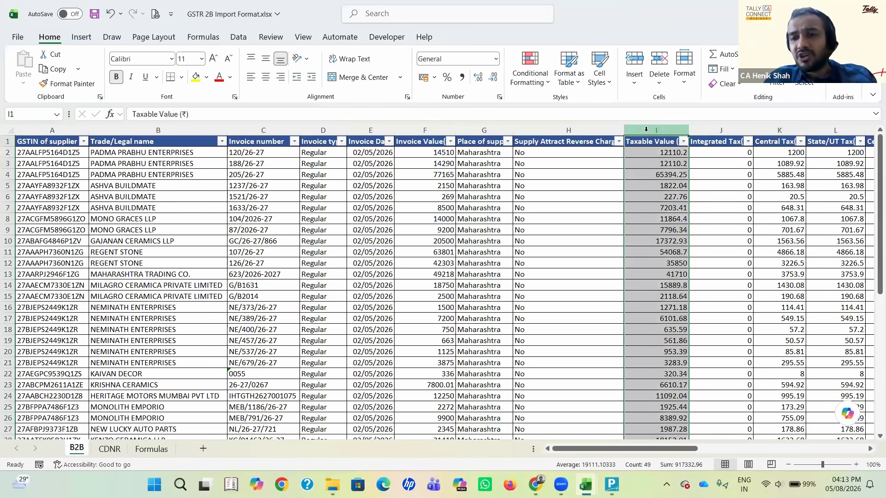
pyautogui.hotkey('alt', 'Tab')
pyautogui.hotkey('alt', 'Tab')
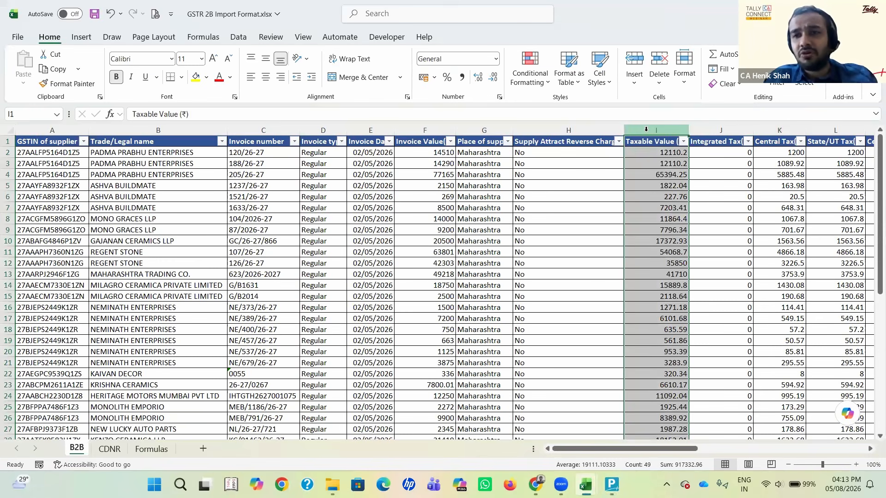
pyautogui.hotkey('alt', 'Tab')
# Step: Accept Taxable Value (₹) for Ledger Amount and the fixed value Dr for Ledger Amount Dr/Cr under Bottom Ledgers
pyautogui.press('Down')
pyautogui.press('Return')
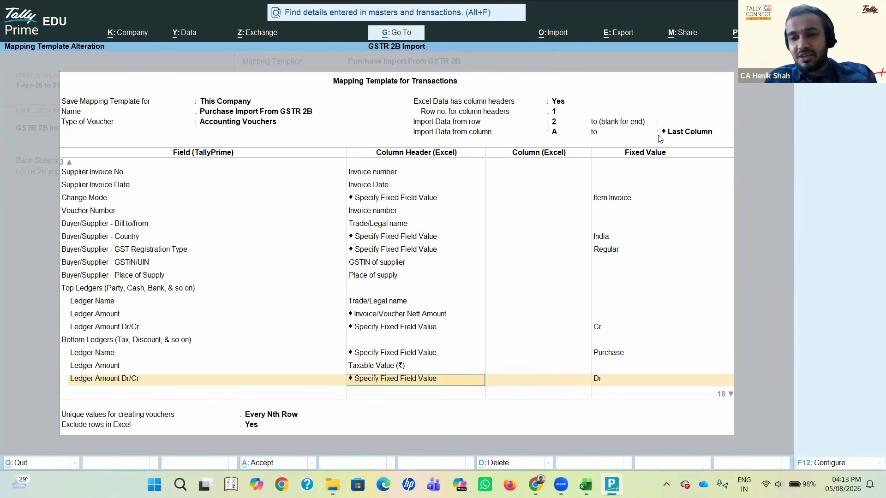
pyautogui.press('Return')
pyautogui.press('Return')
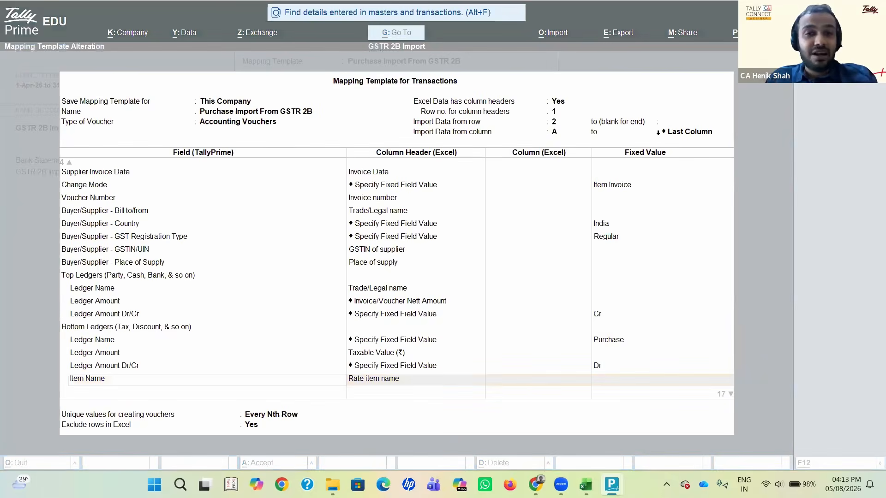
# Step: Check the item name in the purchase voucher and return to the Item Name column header in the mapping template
pyautogui.hotkey('alt', 'Tab')
pyautogui.hotkey('alt', 'Tab')
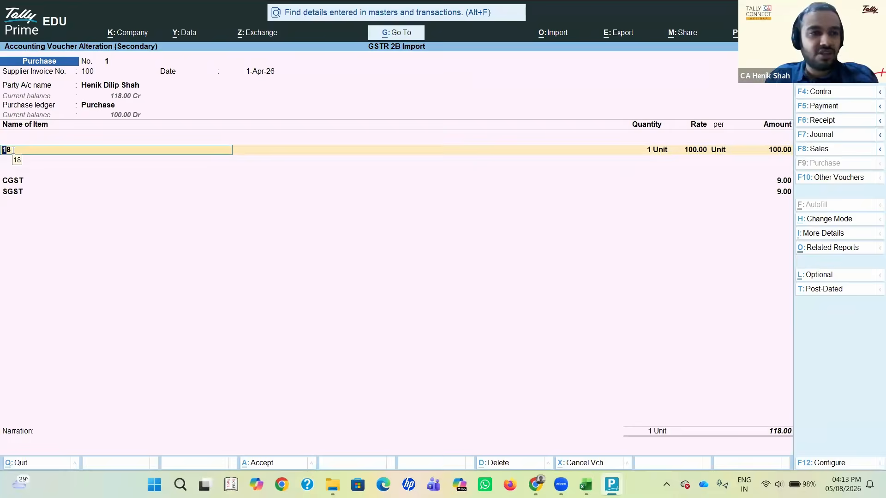
pyautogui.hotkey('alt', 'Tab')
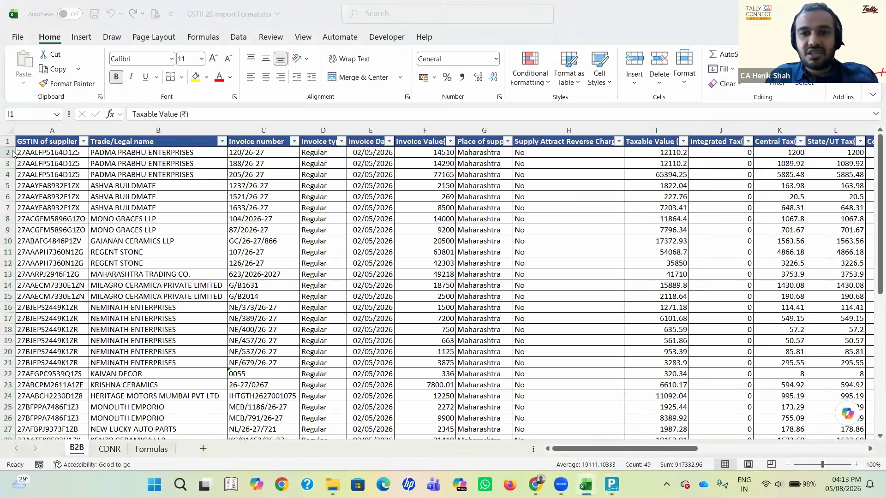
pyautogui.hotkey('alt', 'Tab')
pyautogui.hotkey('alt', 'Tab')
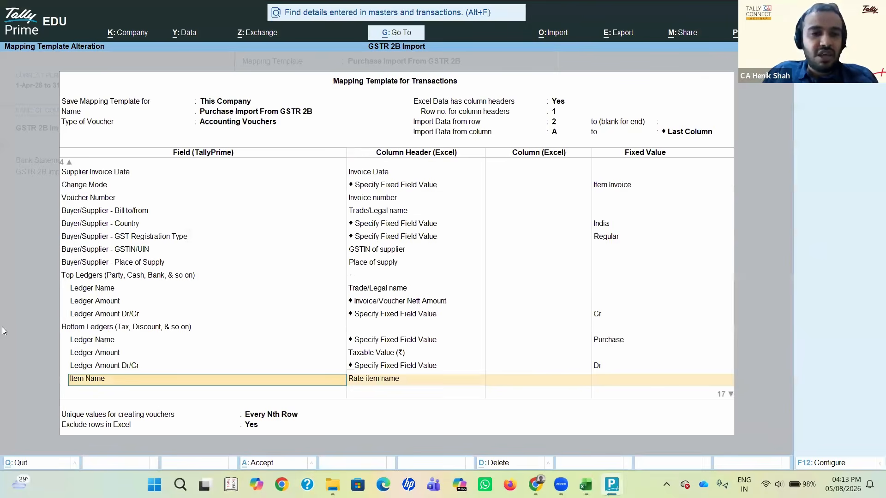
pyautogui.press('Return')
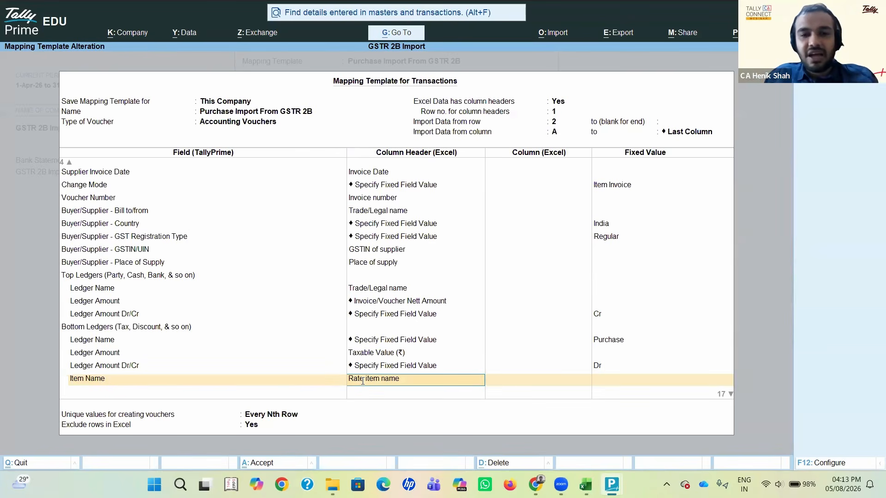
# Step: Examine the Rate item name column on the B2B sheet of the GSTR 2B Import Format workbook in Excel
pyautogui.hotkey('alt', 'Tab')
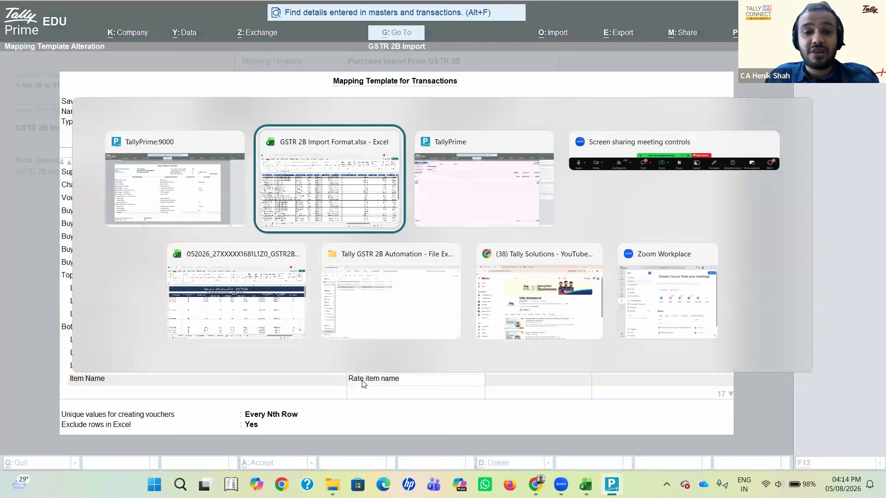
pyautogui.hotkey('alt', 'Tab')
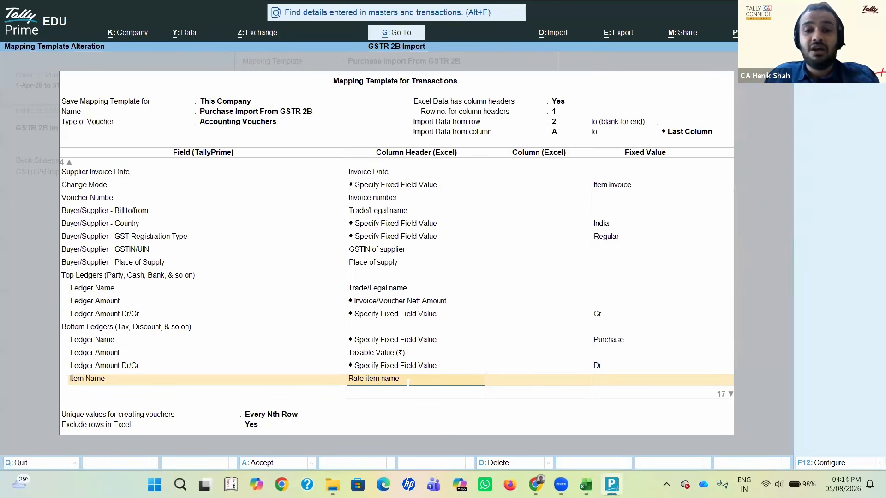
pyautogui.hotkey('alt', 'Tab')
pyautogui.hscroll(1, 408, 384)
pyautogui.press('Right')
pyautogui.press('Right')
pyautogui.press('Right')
pyautogui.press('Right')
pyautogui.press('Right')
pyautogui.press('Right')
pyautogui.press('Right')
pyautogui.press('Right')
pyautogui.press('Right')
pyautogui.press('Right')
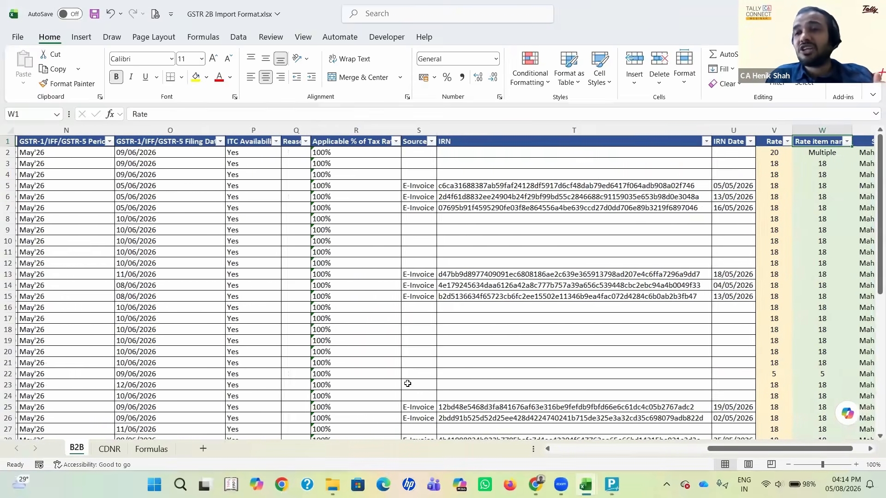
pyautogui.hotkey('ctrl', 'space')
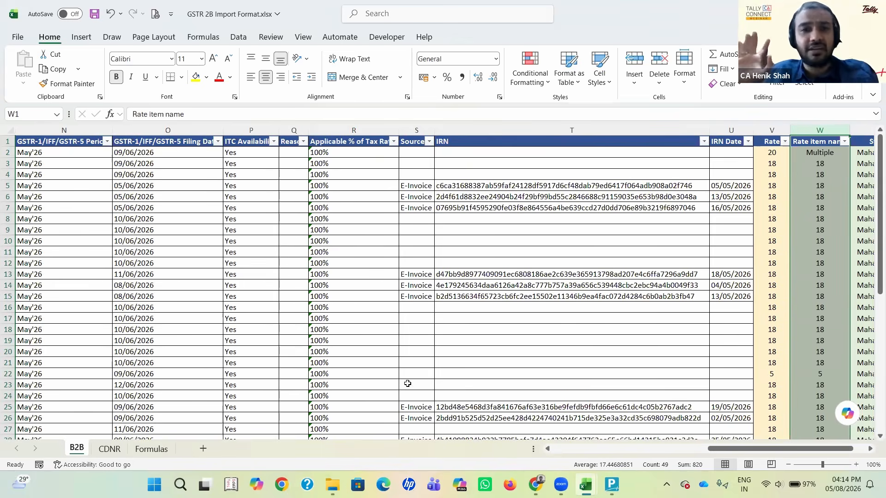
# Step: Back in the mapping template, accept Rate item name for Item Name and the fixed value 1 for Actual Quantity
pyautogui.hotkey('alt', 'Tab')
pyautogui.press('Return')
pyautogui.press('Return')
pyautogui.press('Return')
pyautogui.press('Return')
pyautogui.press('Return')
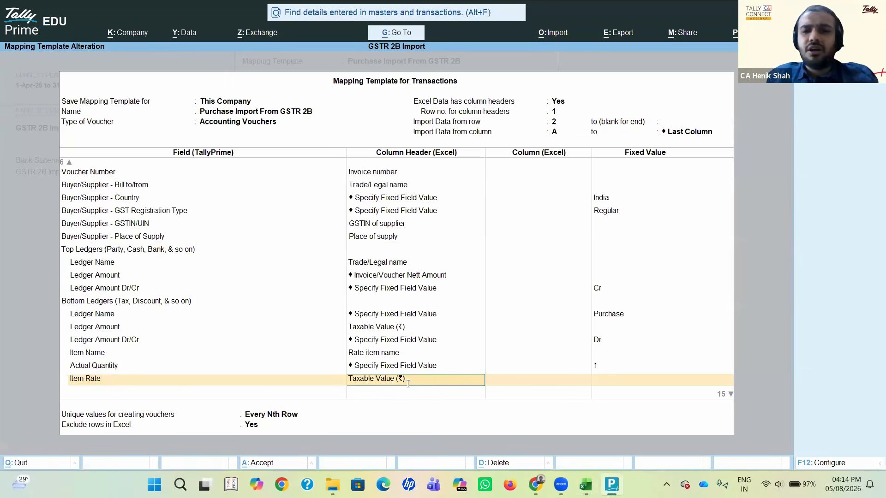
# Step: Check the item's quantity in the purchase voucher and return to the Item Rate row of the mapping template
pyautogui.hotkey('alt', 'Tab')
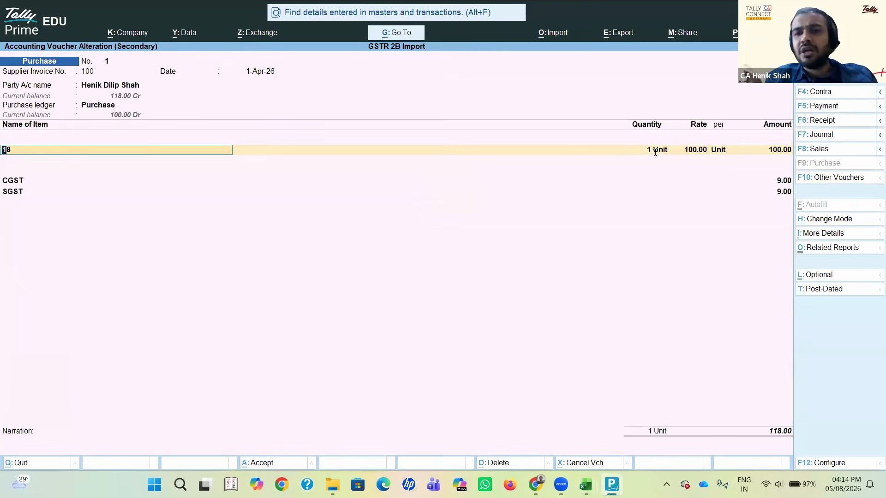
pyautogui.click(655, 151)
pyautogui.hotkey('alt', 'Tab')
pyautogui.hotkey('alt', 'Tab')
pyautogui.hotkey('alt', 'Tab')
pyautogui.press('Tab')
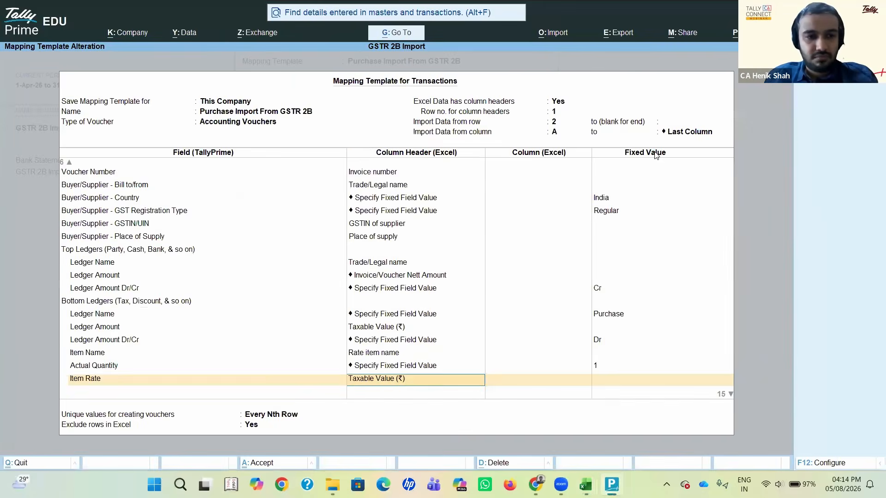
# Step: Accept Taxable Value (₹) for Item Rate and Item Amount and the fixed value 1 for Billed Quantity
pyautogui.press('Down')
pyautogui.press('Down')
pyautogui.press('Return')
pyautogui.press('Return')
pyautogui.press('Return')
pyautogui.press('Return')
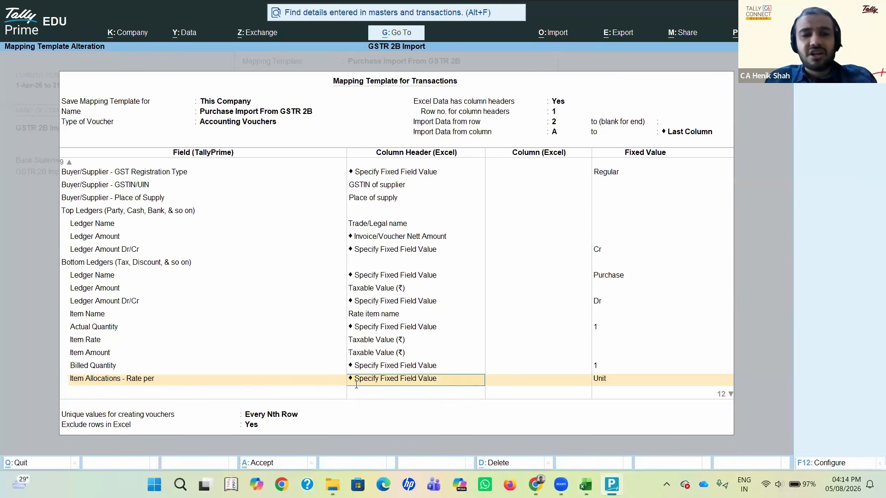
# Step: Check the item's per-unit field in the purchase voucher and return to the Item Allocations - Rate per row
pyautogui.hotkey('alt', 'Tab')
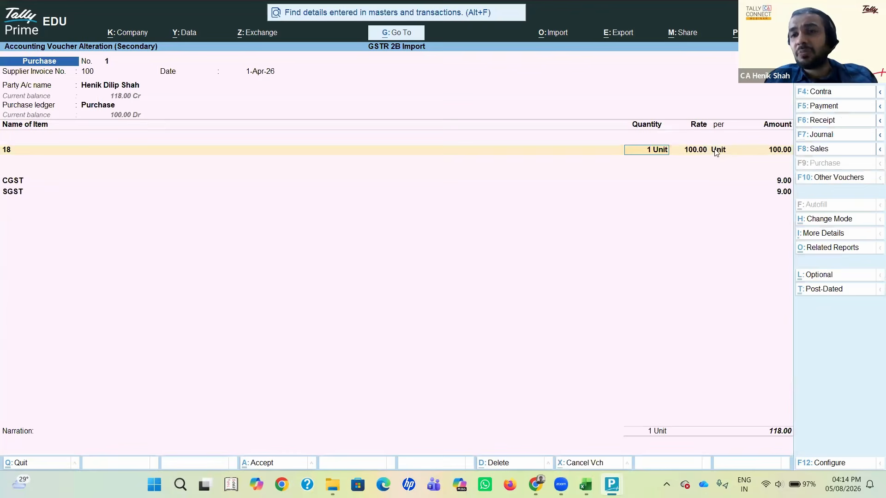
pyautogui.click(720, 150)
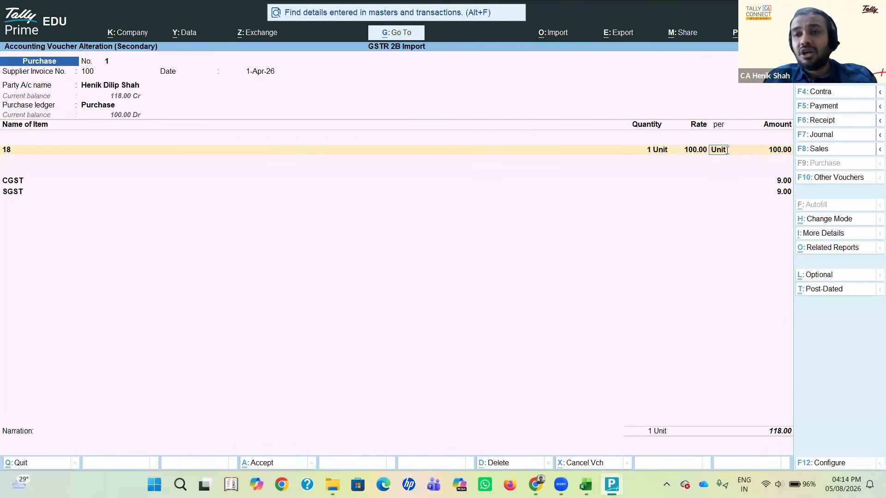
pyautogui.hotkey('alt', 'Tab')
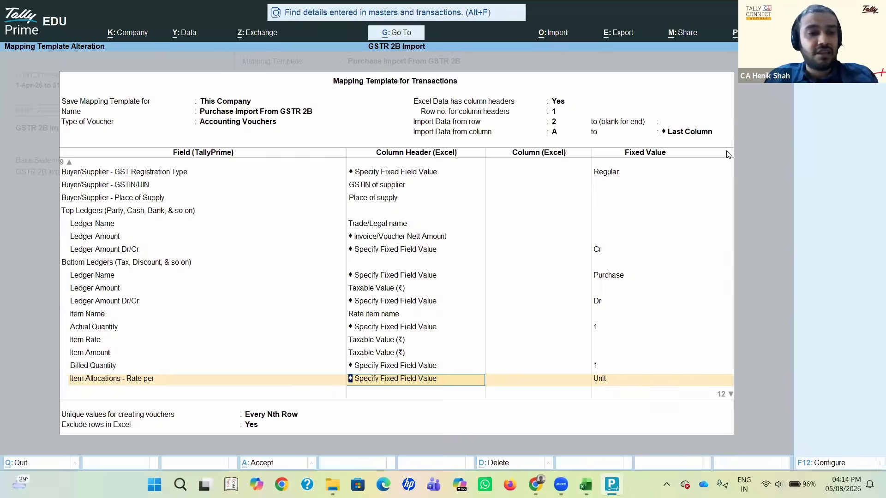
# Step: Go back to the Item Amount row and examine the matching Taxable Value (₹) column on the B2B sheet in Excel
pyautogui.press('BackSpace')
pyautogui.press('BackSpace')
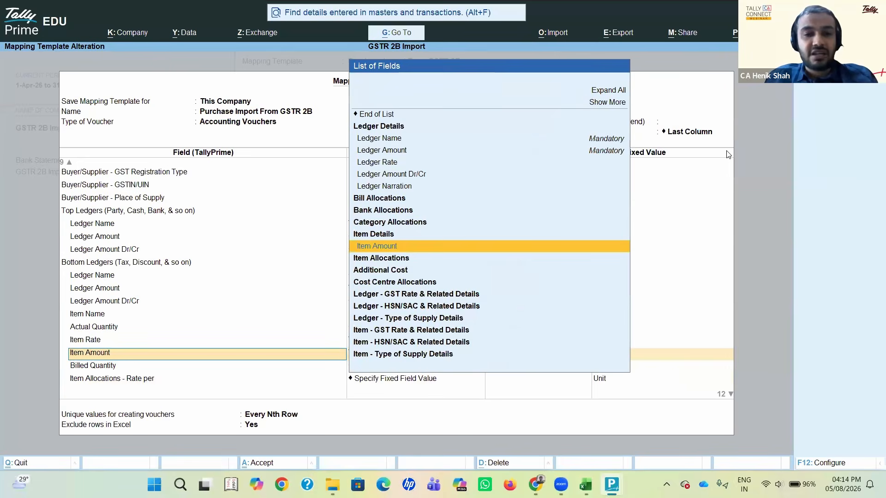
pyautogui.press('Return')
pyautogui.hotkey('alt', 'Tab')
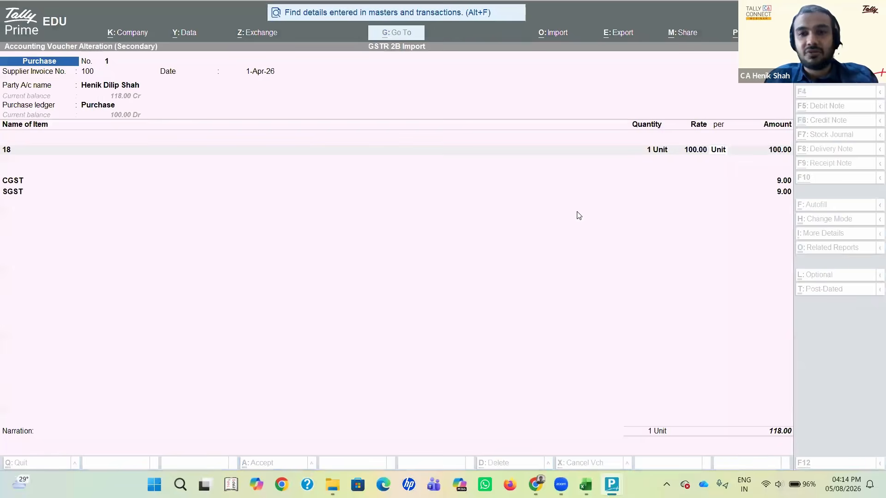
pyautogui.hotkey('alt', 'Tab')
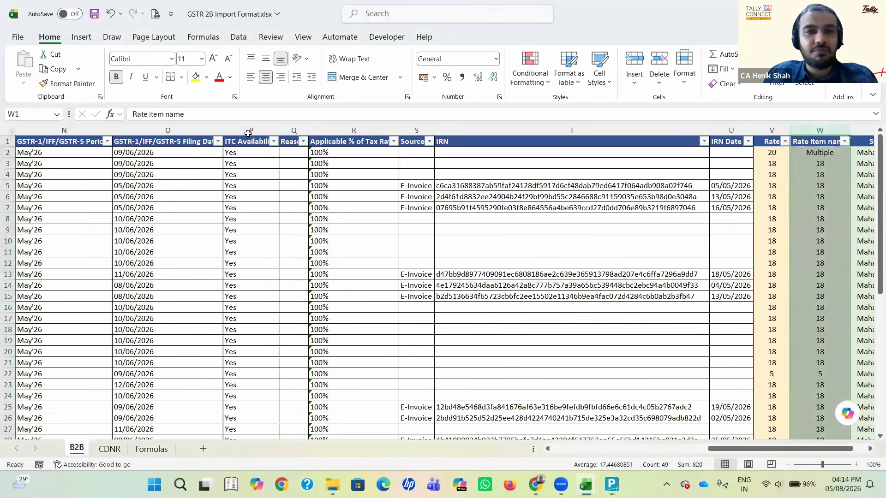
pyautogui.click(241, 210)
pyautogui.press('Left')
pyautogui.press('Left')
pyautogui.press('Left')
pyautogui.press('Left')
pyautogui.press('Left')
pyautogui.press('Left')
pyautogui.press('Left')
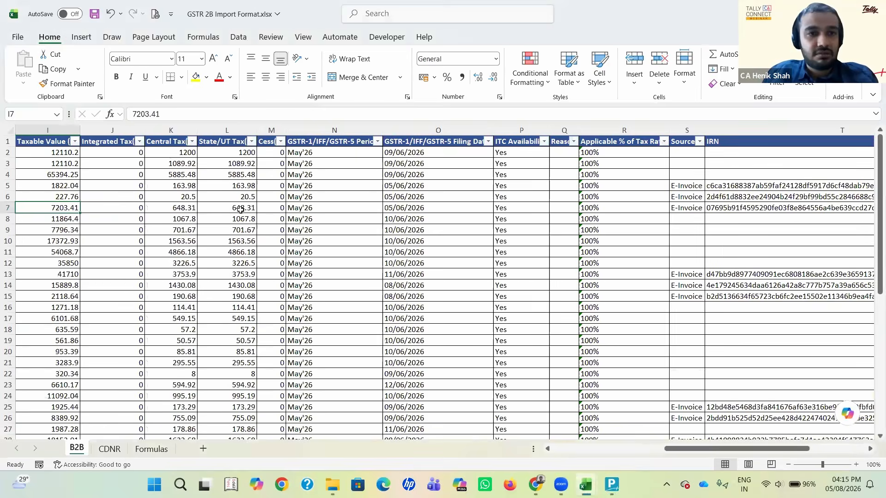
pyautogui.hscroll(-2, 169, 131)
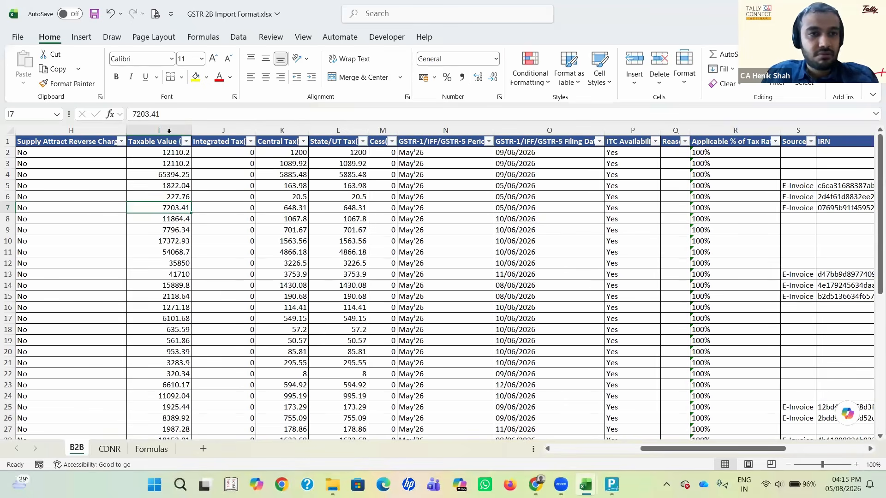
pyautogui.click(169, 130)
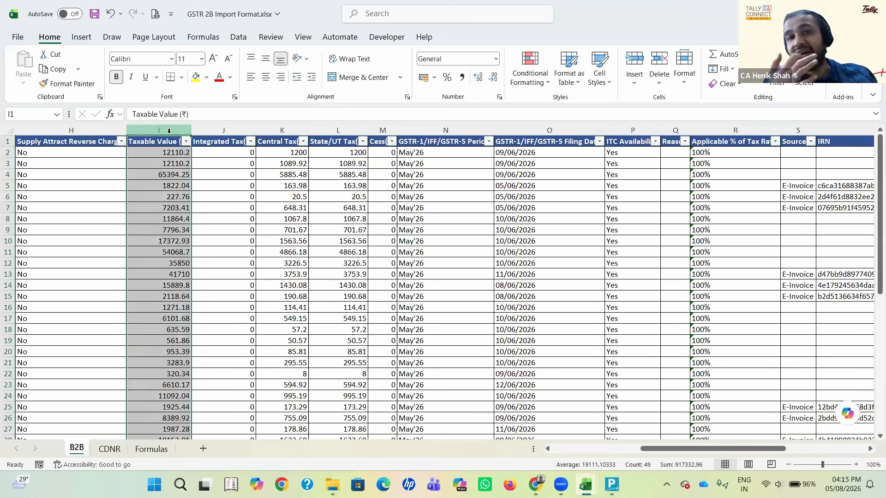
# Step: Check the item's Amount field in the purchase voucher and return to the mapping template
pyautogui.hotkey('alt', 'Tab')
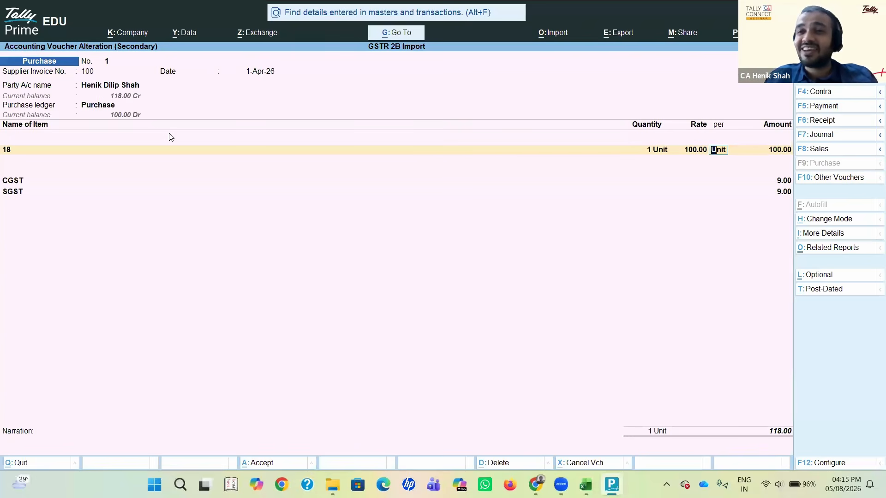
pyautogui.press('Return')
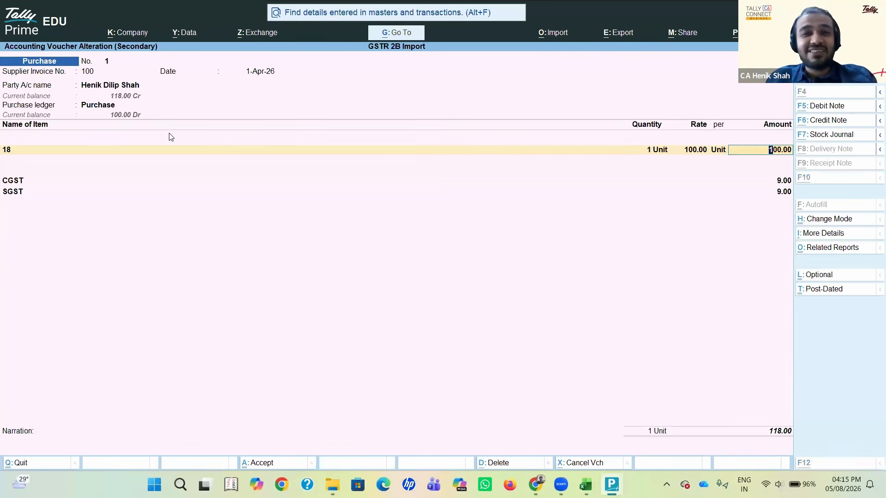
pyautogui.hotkey('alt', 'Tab')
pyautogui.hotkey('alt', 'Tab')
# Step: Accept the fixed value Unit for Item Allocations - Rate per and the fixed Ledger Name IGST in the second Bottom Ledgers block
pyautogui.press('Return')
pyautogui.press('Return')
pyautogui.press('Return')
pyautogui.press('Return')
pyautogui.press('Return')
pyautogui.press('Return')
pyautogui.press('Return')
pyautogui.press('Return')
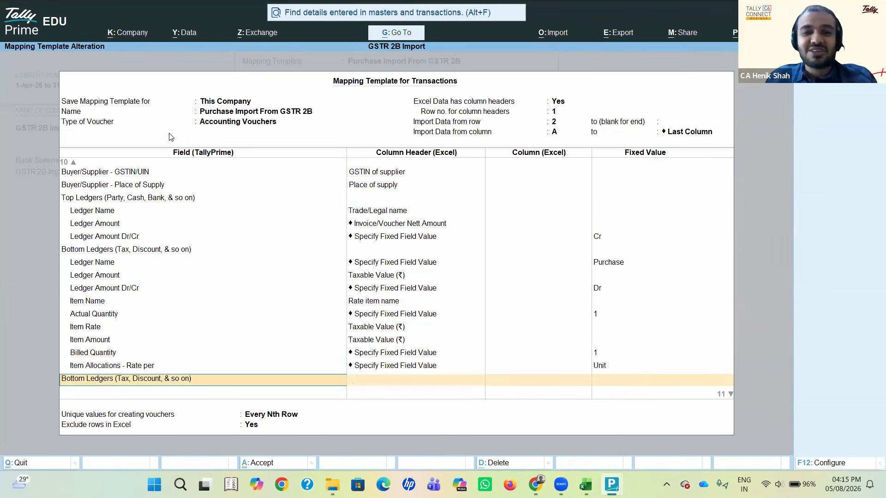
pyautogui.press('Return')
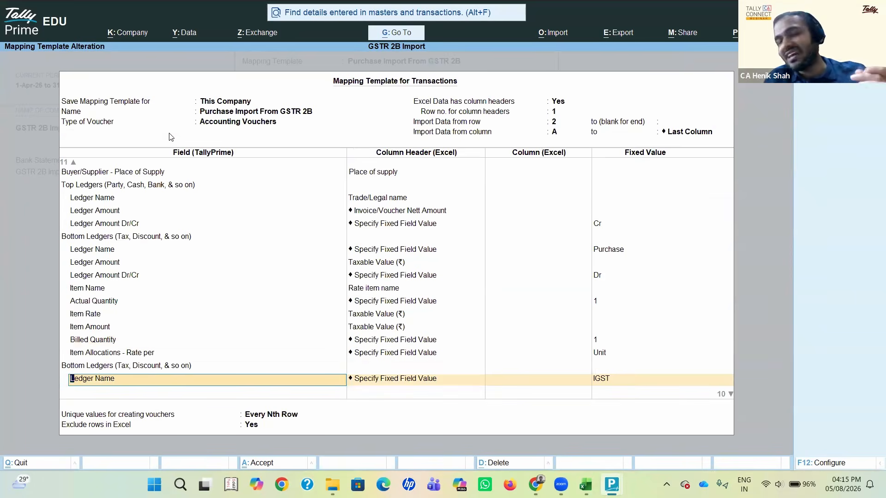
pyautogui.press('Return')
pyautogui.press('Return')
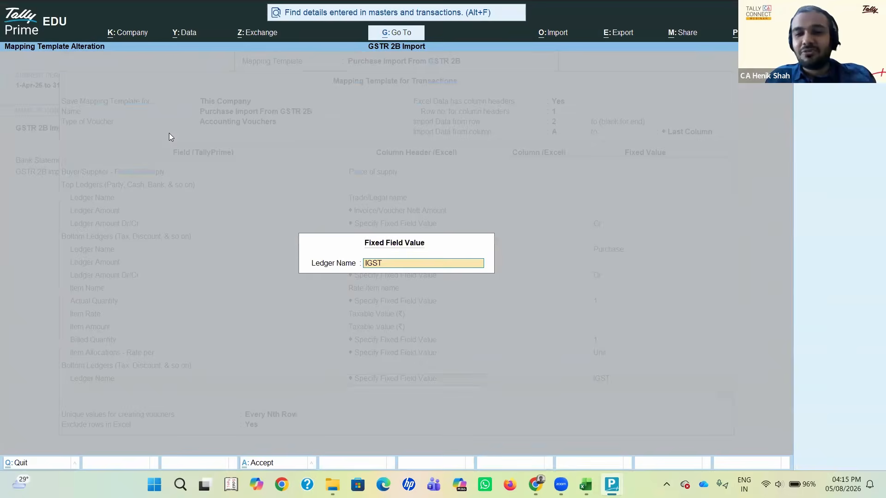
pyautogui.press('Return')
pyautogui.press('Return')
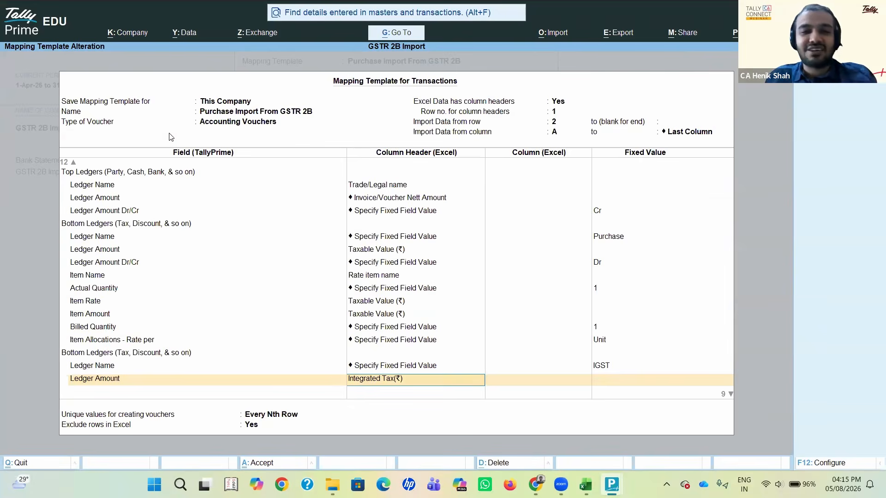
# Step: Examine the Integrated Tax(₹) column on the B2B sheet in Excel and return to the mapping template
pyautogui.hotkey('ctrl', 'a')
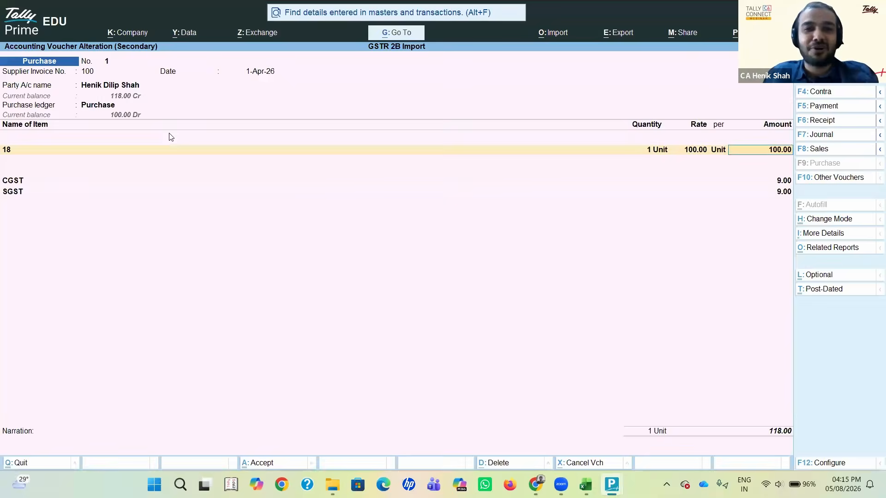
pyautogui.hotkey('alt', 'Tab')
pyautogui.press('Tab')
pyautogui.press('Right')
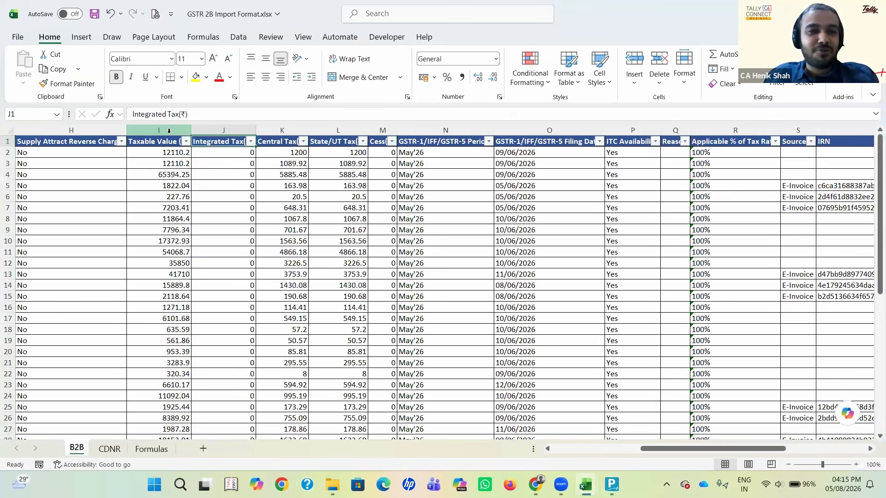
pyautogui.click(226, 130)
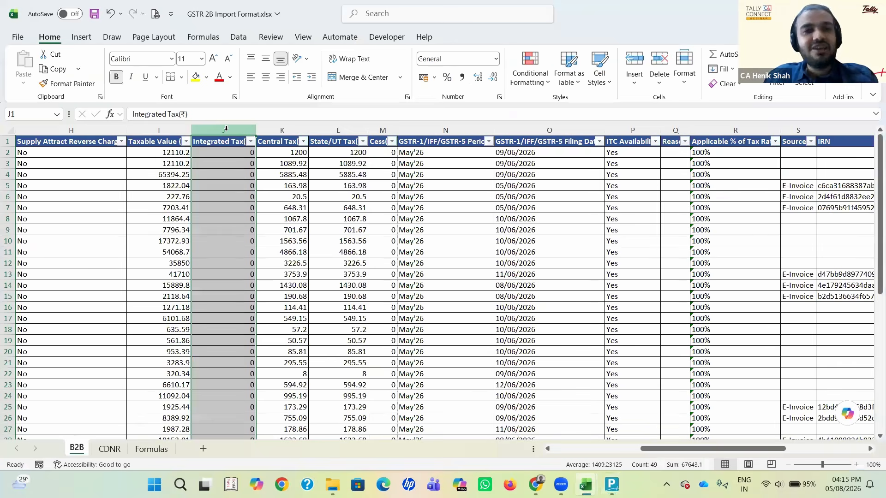
pyautogui.click(237, 145)
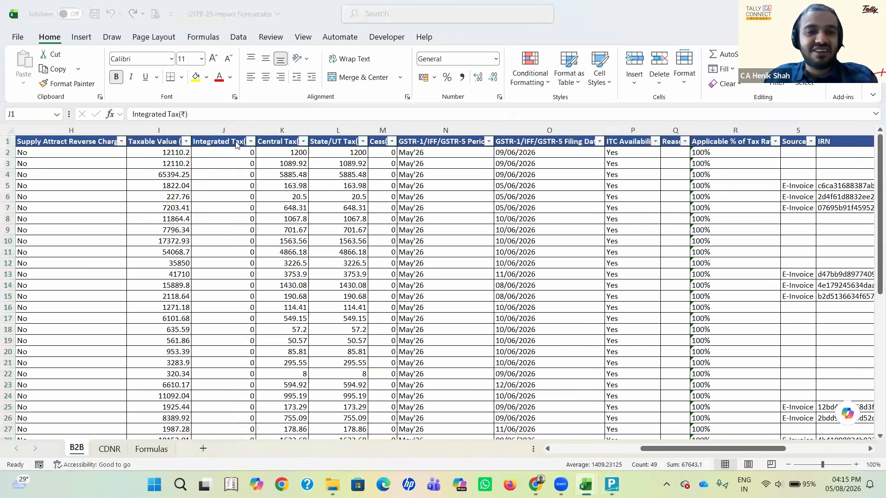
pyautogui.hotkey('alt', 'Tab')
# Step: Accept Integrated Tax(₹) for the IGST Ledger Amount and go back to that block's Ledger Name column header
pyautogui.press('Escape')
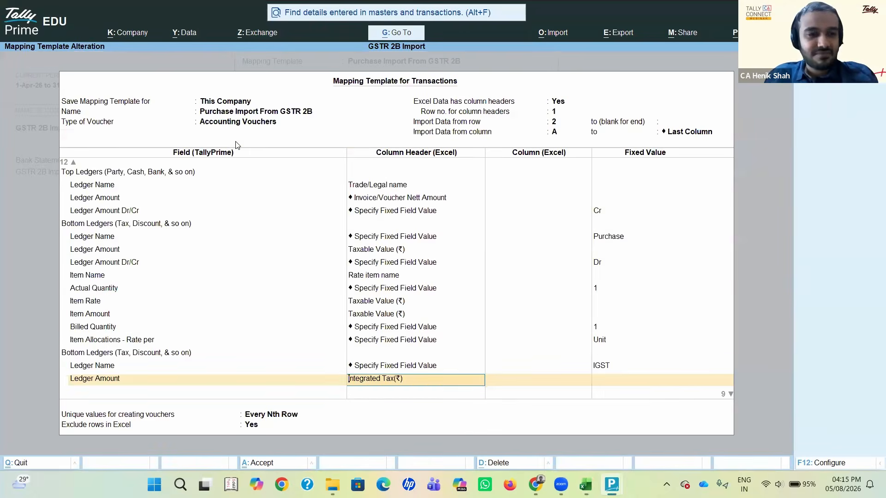
pyautogui.press('Down')
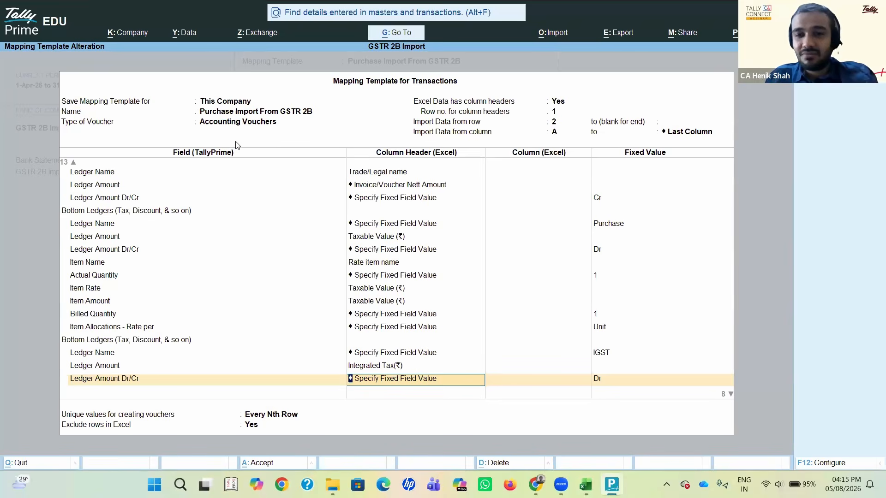
pyautogui.press('BackSpace')
pyautogui.press('BackSpace')
pyautogui.press('BackSpace')
pyautogui.press('BackSpace')
pyautogui.press('BackSpace')
pyautogui.press('BackSpace')
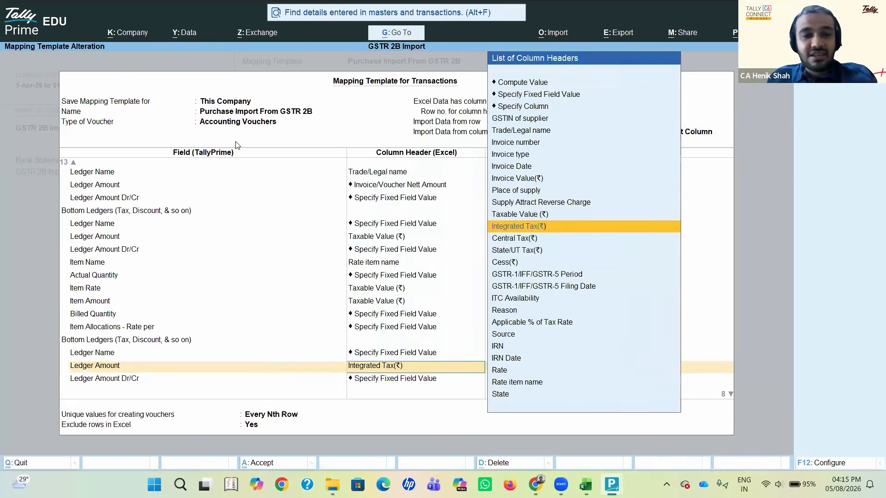
pyautogui.press('Return')
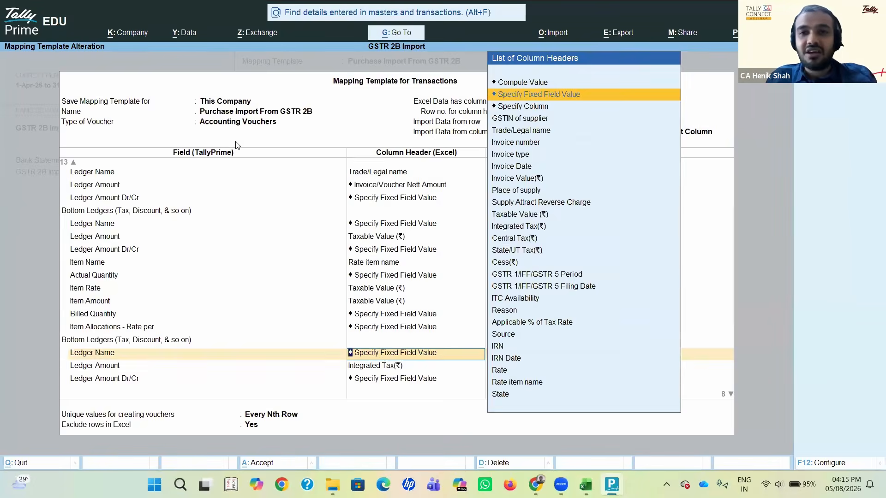
# Step: Enter IGST as the fixed Ledger Name value in the second Bottom Ledgers block of the mapping template
pyautogui.press('Return')
pyautogui.press('BackSpace')
pyautogui.write('SGST')
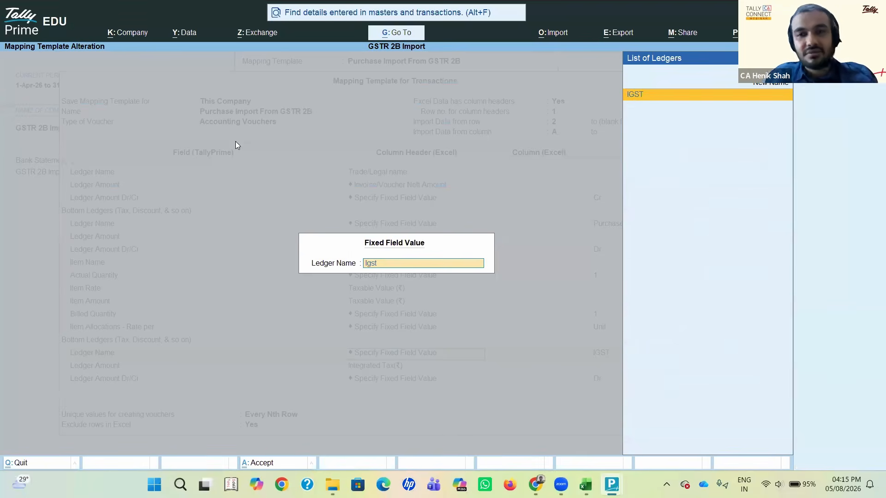
pyautogui.press('Return')
pyautogui.press('Return')
# Step: Check the Integrated Tax(₹) column on the B2B sheet in Excel and return to the mapping template
pyautogui.hotkey('alt', 'Tab')
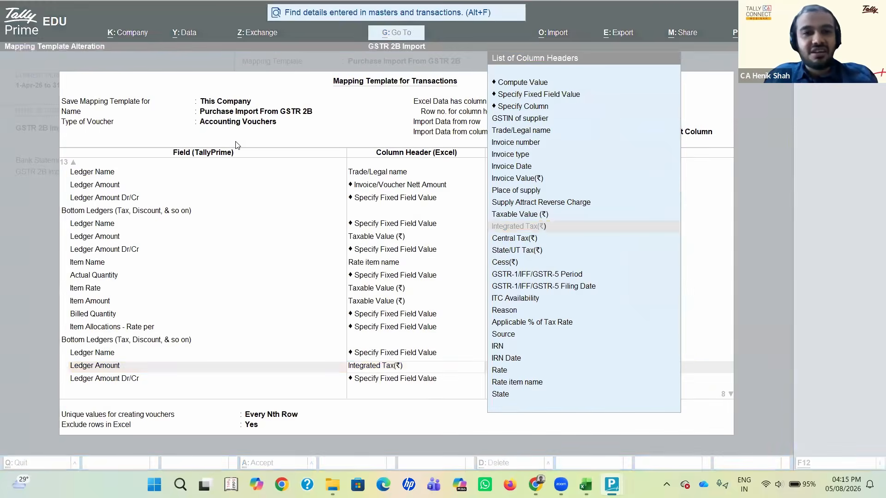
pyautogui.hotkey('alt', 'Tab')
pyautogui.hotkey('alt', 'Tab')
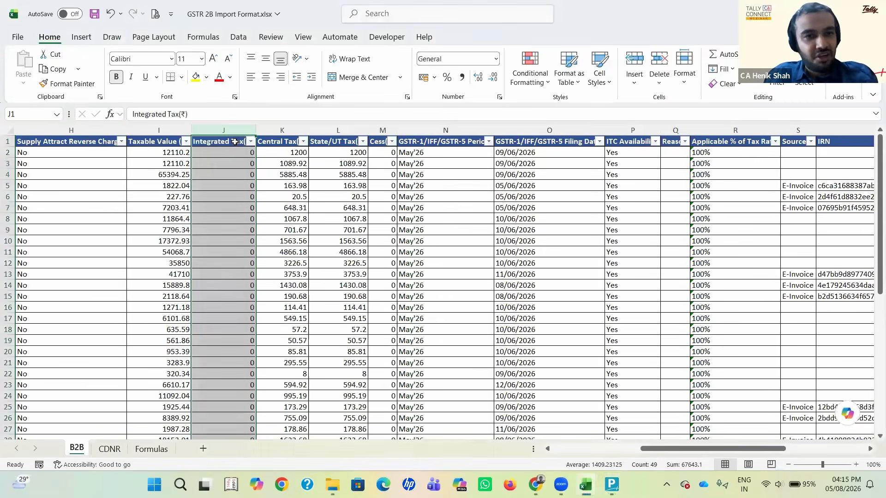
pyautogui.hotkey('alt', 'Tab')
pyautogui.hotkey('alt', 'Tab')
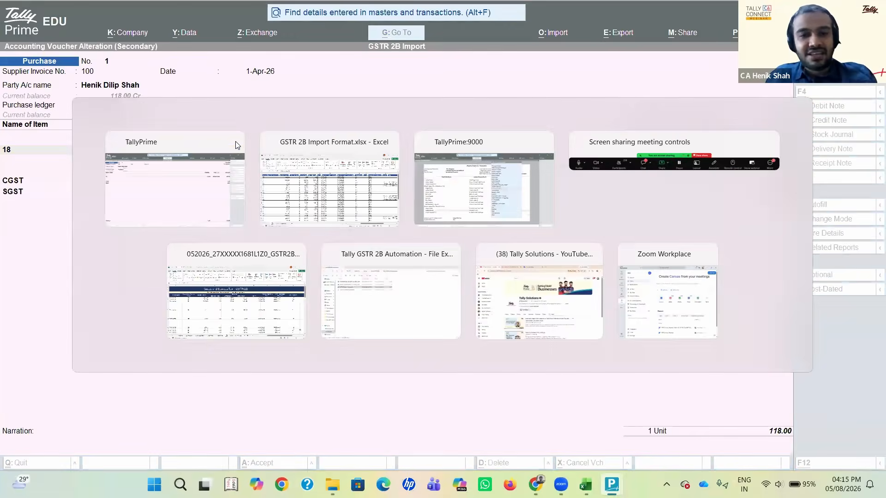
# Step: Accept Integrated Tax(₹) as the IGST Ledger Amount with fixed value Dr, and end that block's field list
pyautogui.press('Return')
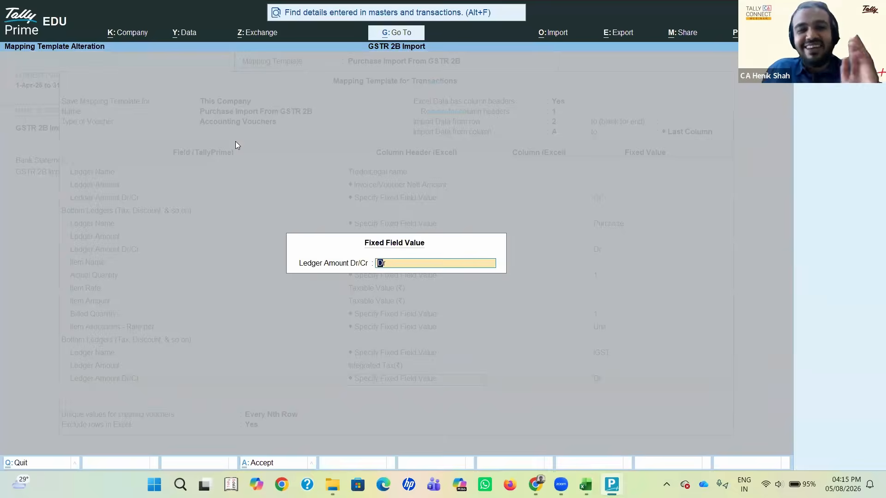
pyautogui.press('Return')
pyautogui.press('Return')
pyautogui.press('Return')
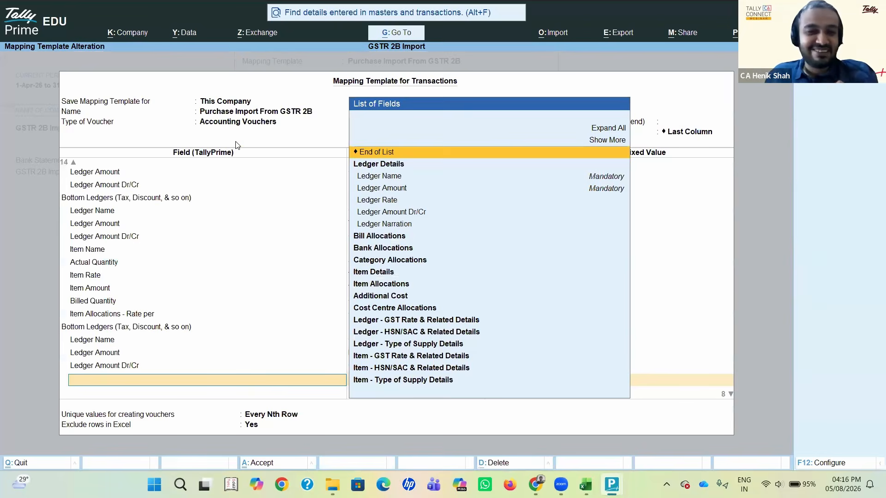
pyautogui.press('Return')
# Step: Accept the CGST block with fixed Ledger Name CGST, Ledger Amount Central Tax(₹) and fixed Ledger Amount Dr/Cr Dr
pyautogui.press('Return')
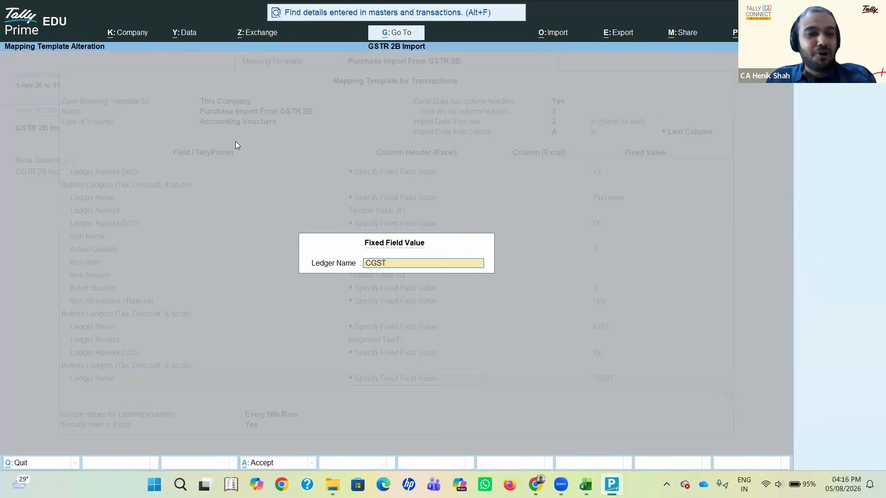
pyautogui.press('Return')
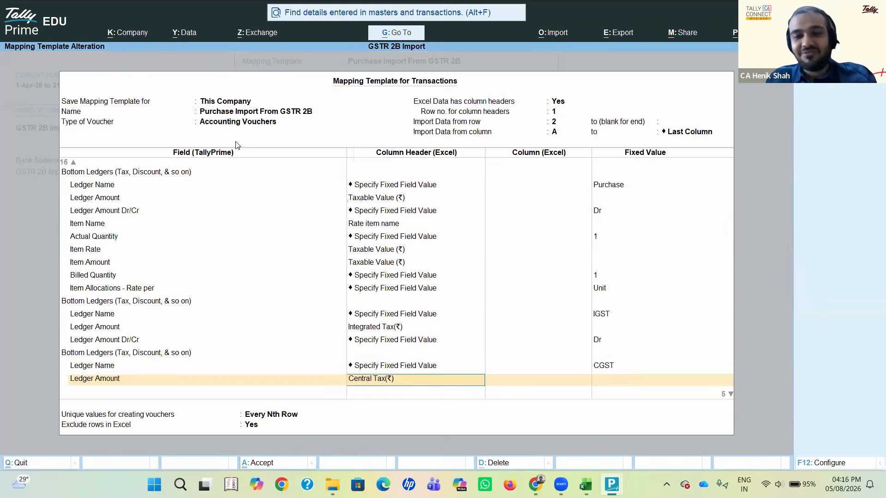
pyautogui.press('Return')
pyautogui.press('Return')
pyautogui.press('Return')
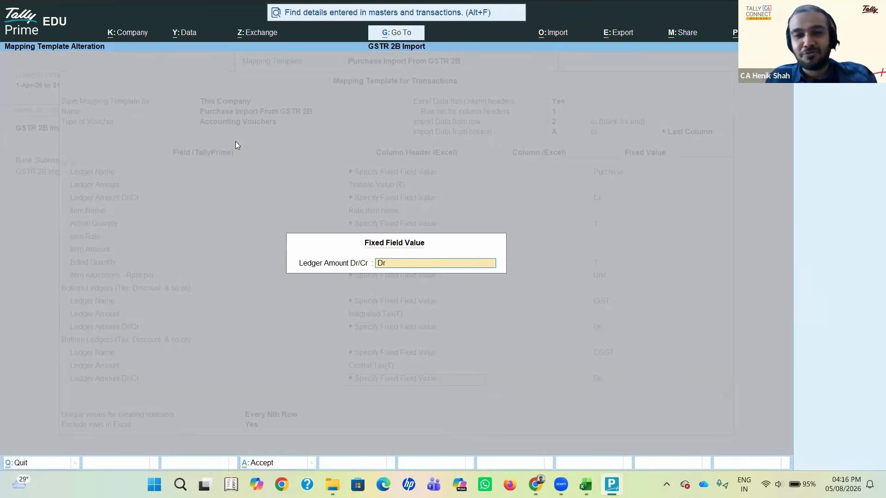
pyautogui.press('Return')
pyautogui.press('Return')
pyautogui.press('Return')
pyautogui.press('Return')
pyautogui.press('Return')
pyautogui.press('Return')
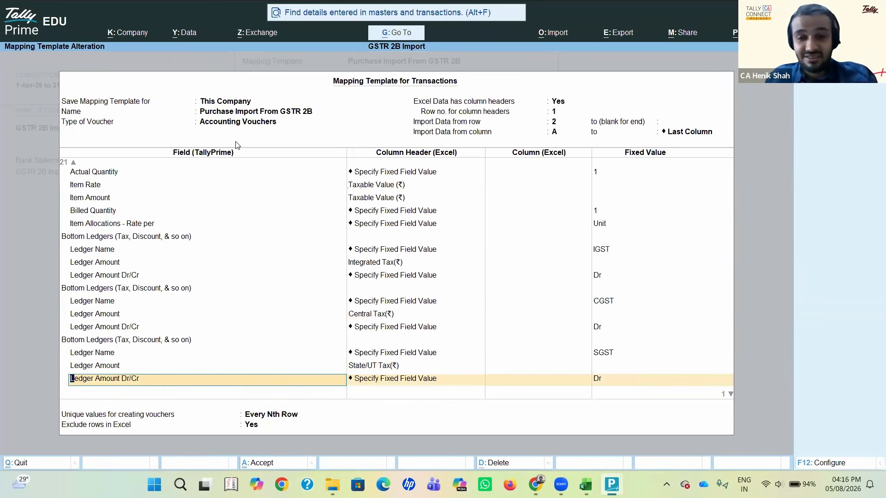
# Step: Accept the SGST block with Ledger Name SGST, Ledger Amount State/UT Tax(₹) and Dr, and end its field list
pyautogui.press('Return')
pyautogui.press('Return')
pyautogui.press('Return')
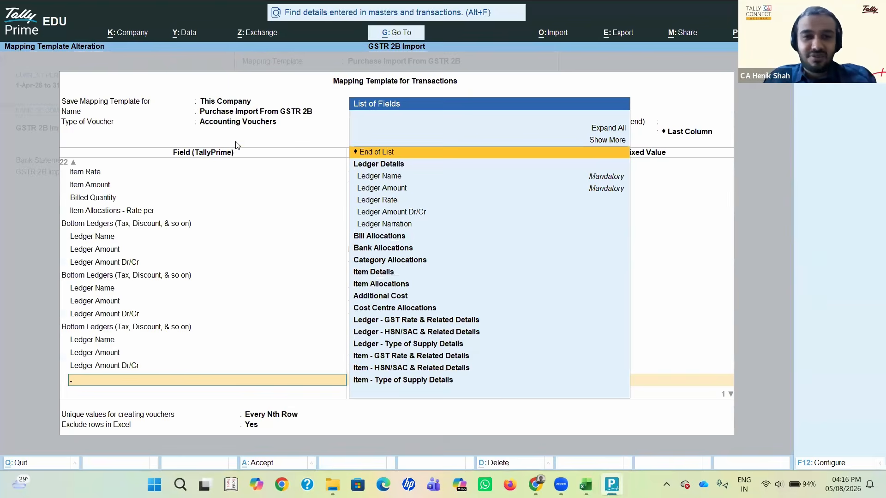
pyautogui.press('Return')
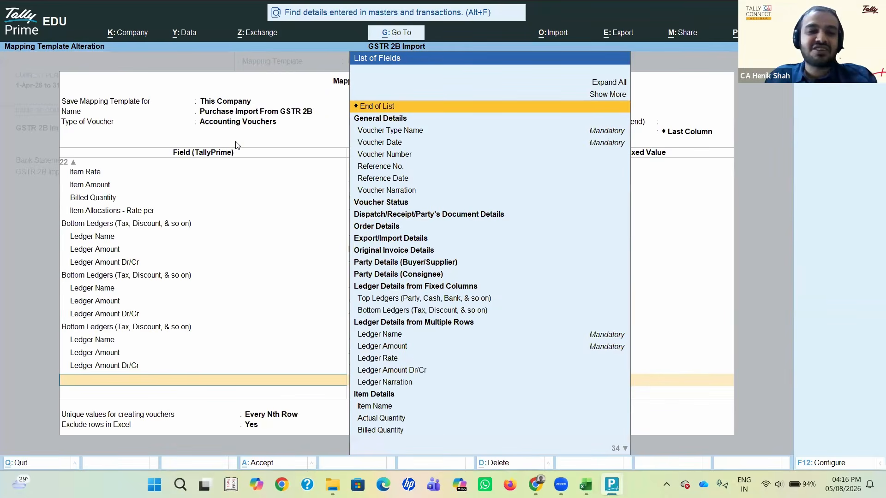
# Step: Go back to the SGST Ledger Amount, accept State/UT Tax(₹) and Dr again, and end the template's list of fields
pyautogui.click(317, 480)
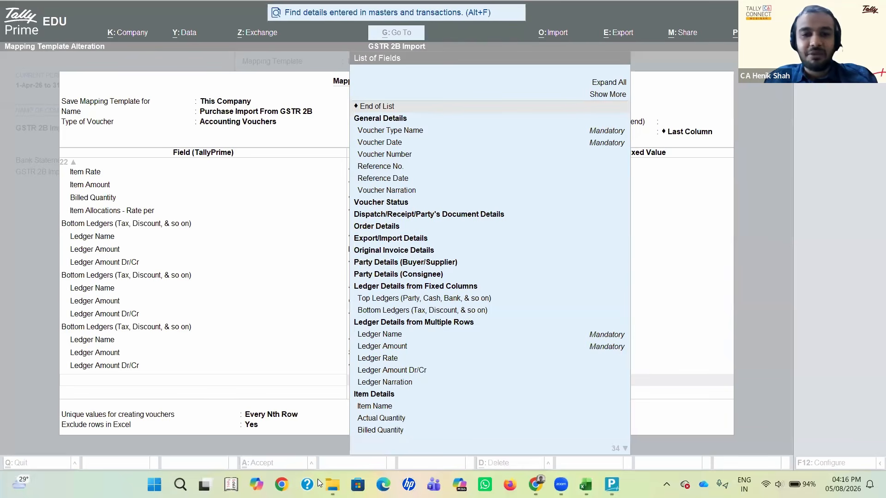
pyautogui.click(216, 357)
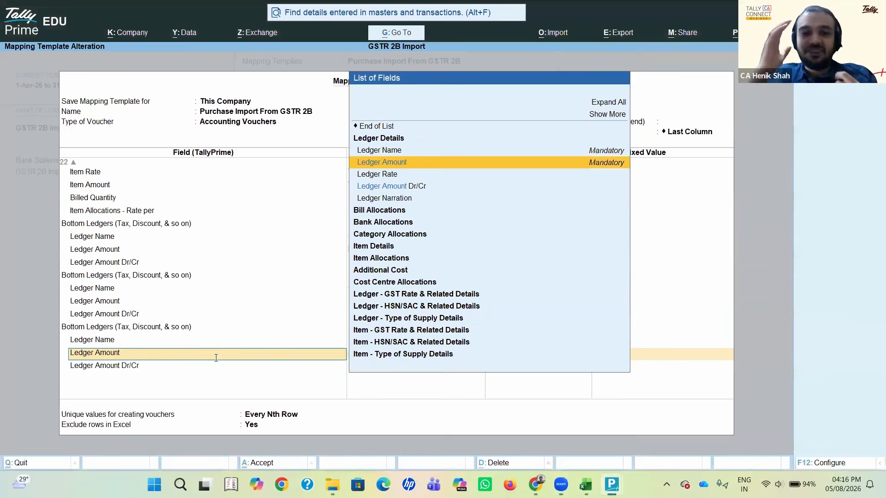
pyautogui.press('Return')
pyautogui.press('Return')
pyautogui.press('Return')
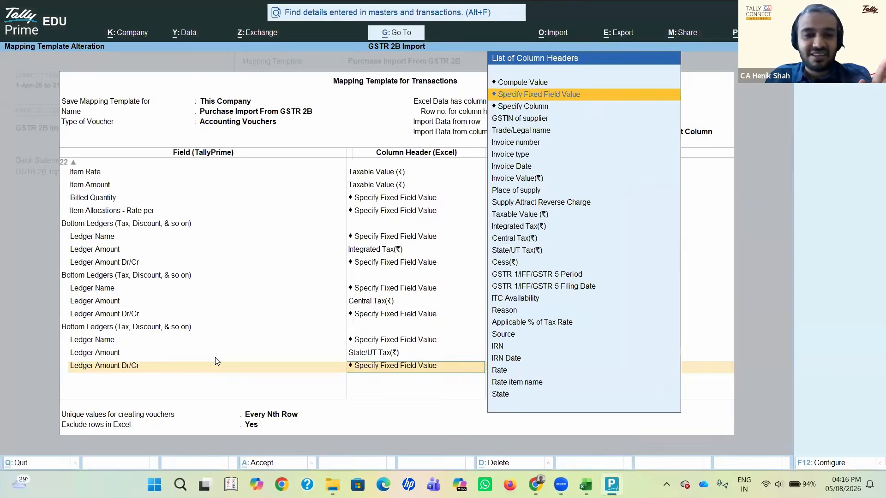
pyautogui.press('Return')
pyautogui.press('Return')
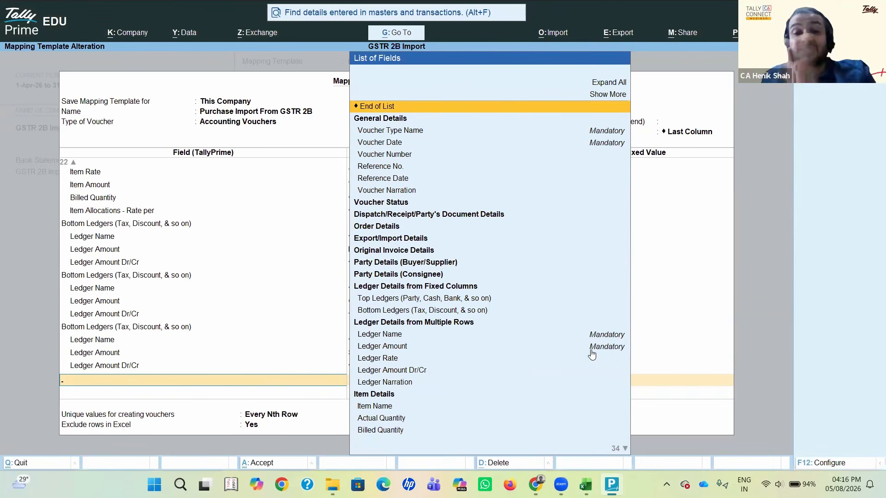
pyautogui.press('Return')
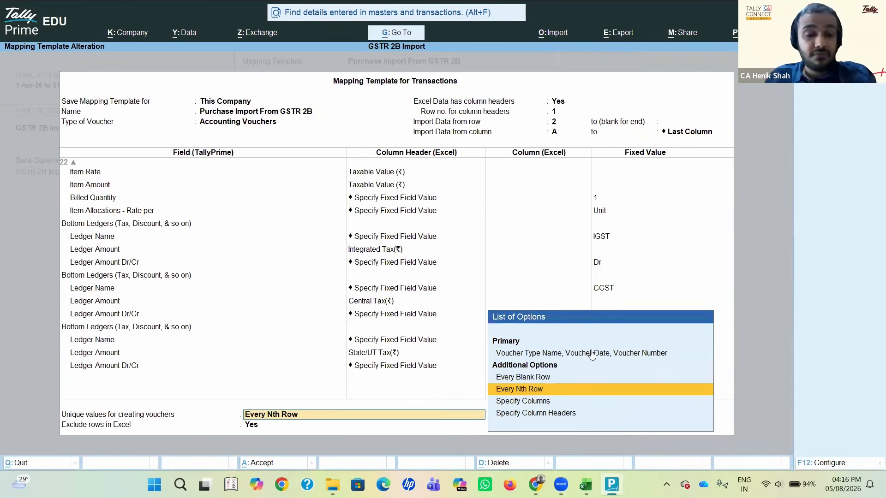
# Step: Review the mapping template's configuration options and accept them unchanged
pyautogui.click(830, 463)
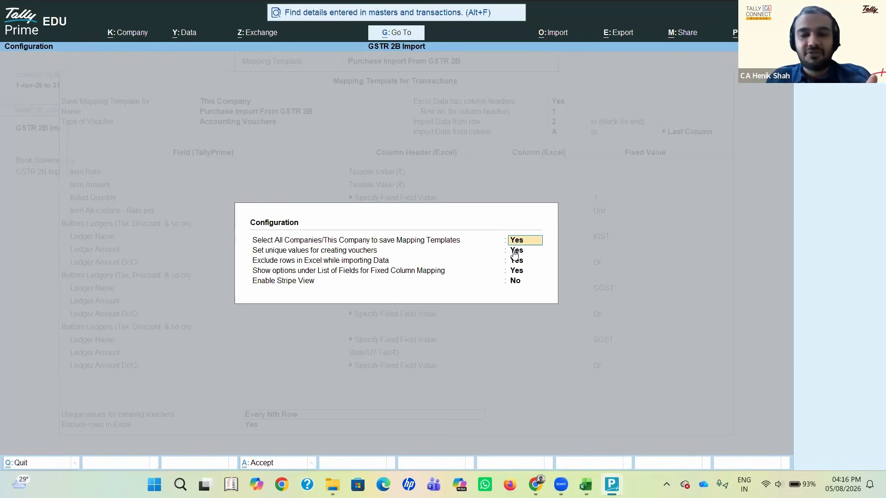
pyautogui.press('Down')
pyautogui.press('Down')
pyautogui.press('Down')
pyautogui.press('Down')
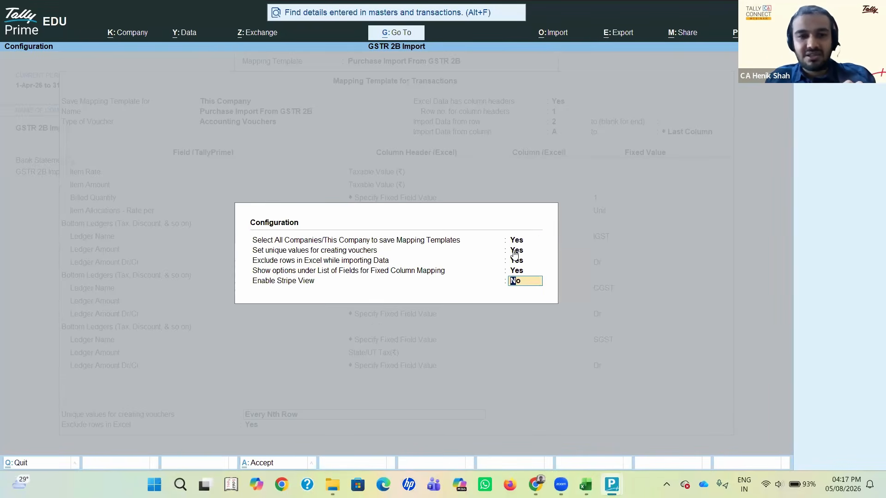
pyautogui.press('Return')
# Step: Accept Every Nth Row with N as 1 for creating vouchers, and set Exclude rows in Excel to Yes
pyautogui.press('Return')
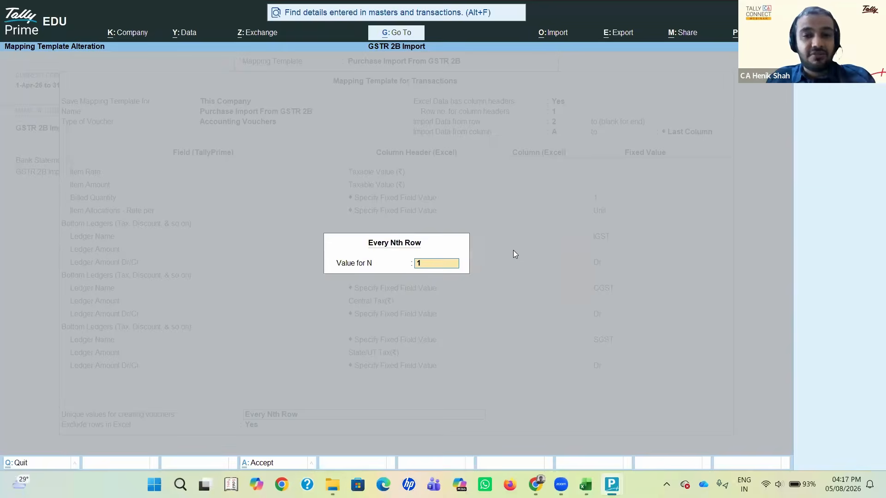
pyautogui.press('Return')
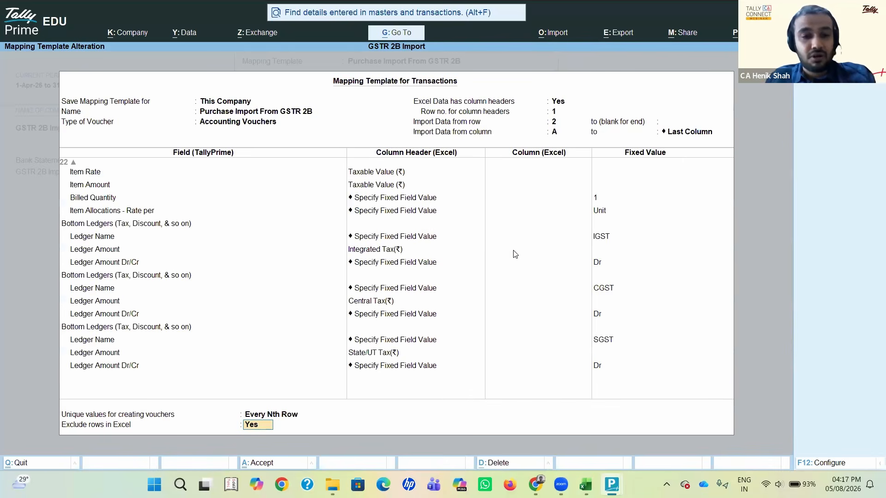
pyautogui.write('y')
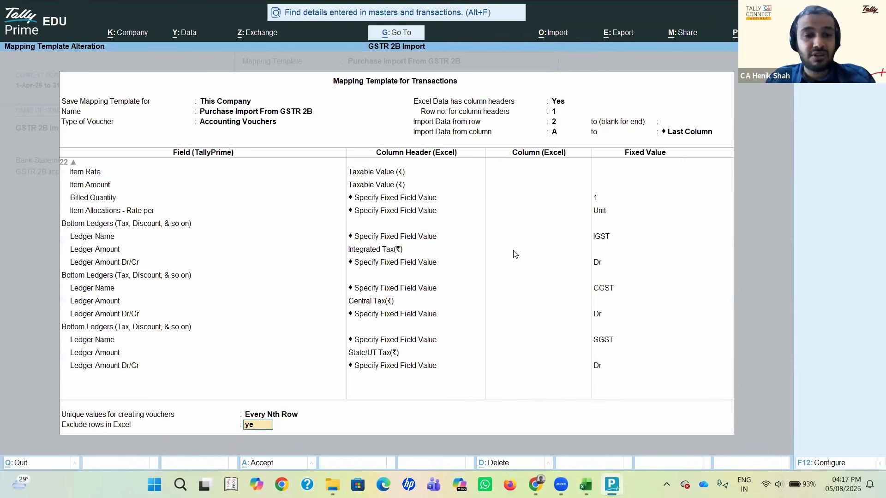
pyautogui.write('es')
pyautogui.press('Return')
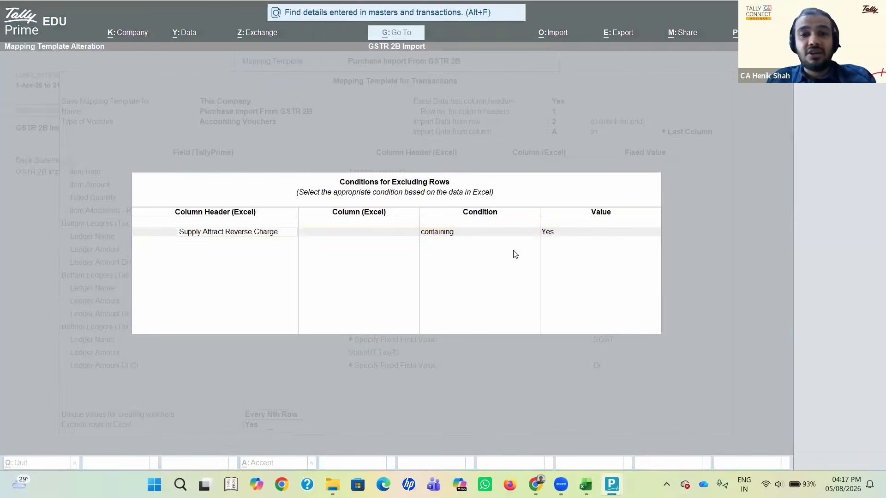
# Step: Switch to Excel and select the Supply Attract Reverse Charge column on the B2B sheet
pyautogui.hotkey('alt', 'Tab')
pyautogui.hotkey('alt', 'Tab')
pyautogui.hotkey('alt', 'Tab')
pyautogui.press('Left')
pyautogui.press('Left')
pyautogui.press('Left')
pyautogui.press('Left')
pyautogui.press('Left')
pyautogui.press('Left')
pyautogui.press('Left')
pyautogui.press('Left')
pyautogui.press('Left')
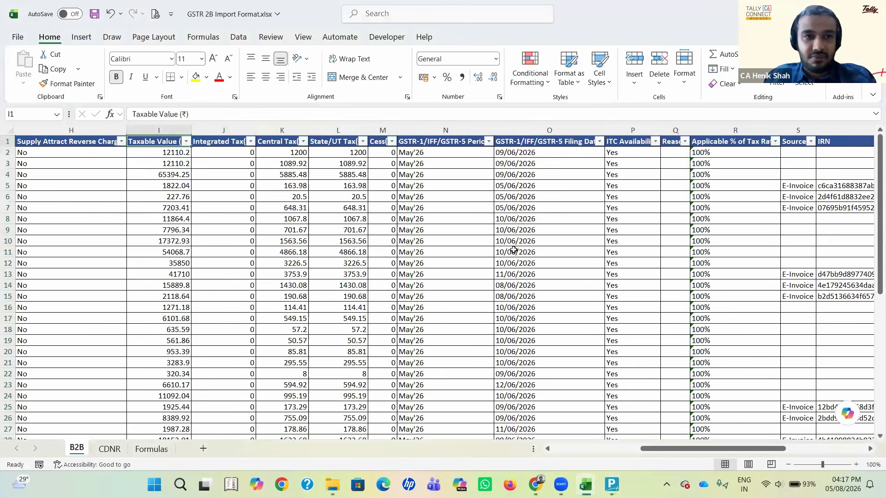
pyautogui.press('Right')
pyautogui.press('Right')
pyautogui.press('Right')
pyautogui.press('Right')
pyautogui.press('Right')
pyautogui.press('Right')
pyautogui.press('Right')
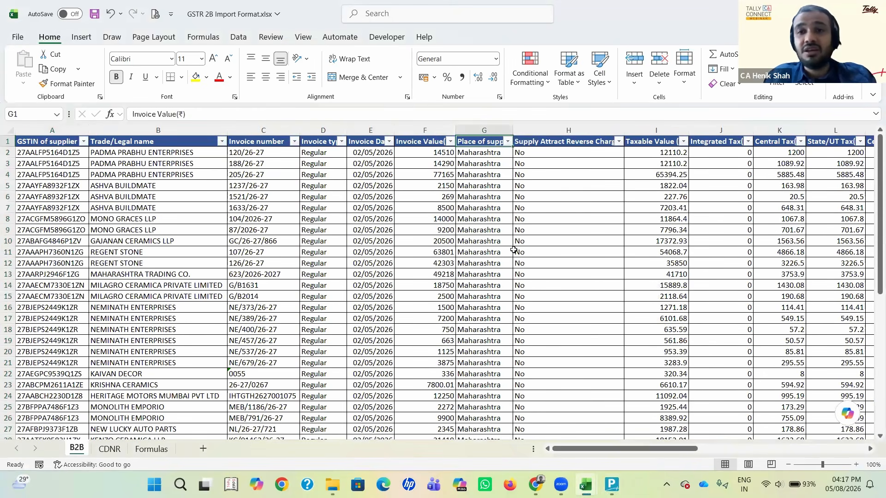
pyautogui.hotkey('ctrl', 'shift', 'Down')
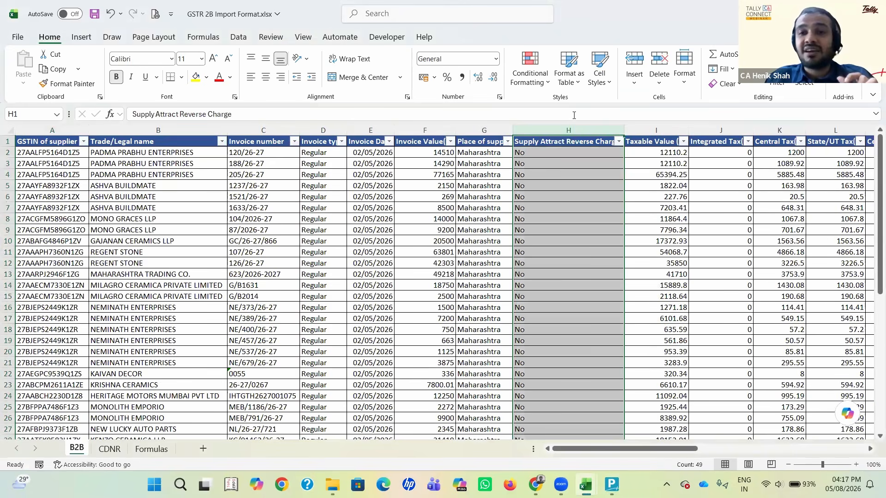
# Step: Find the Yes entry in the Supply Attract Reverse Charge column near the end of the B2B data
pyautogui.press('Down')
pyautogui.press('Down')
pyautogui.press('Down')
pyautogui.press('Down')
pyautogui.press('Down')
pyautogui.press('Down')
pyautogui.press('Down')
pyautogui.press('Down')
pyautogui.press('Down')
pyautogui.press('Down')
pyautogui.press('Down')
pyautogui.press('Down')
pyautogui.press('Down')
pyautogui.press('Down')
pyautogui.press('Down')
pyautogui.press('Down')
pyautogui.press('Down')
pyautogui.press('Down')
pyautogui.press('Down')
pyautogui.press('Down')
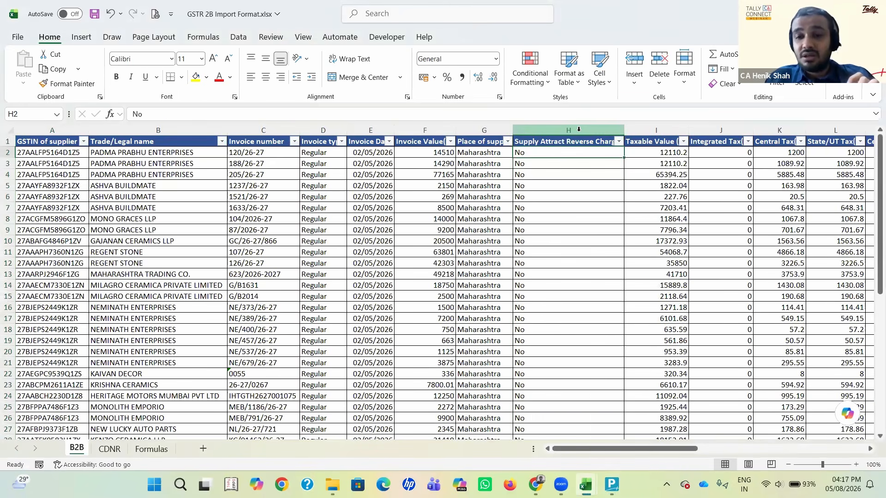
pyautogui.press('Down')
pyautogui.press('Down')
pyautogui.hotkey('ctrl', 'Up')
pyautogui.press('Up')
pyautogui.press('Up')
pyautogui.press('Up')
pyautogui.press('Down')
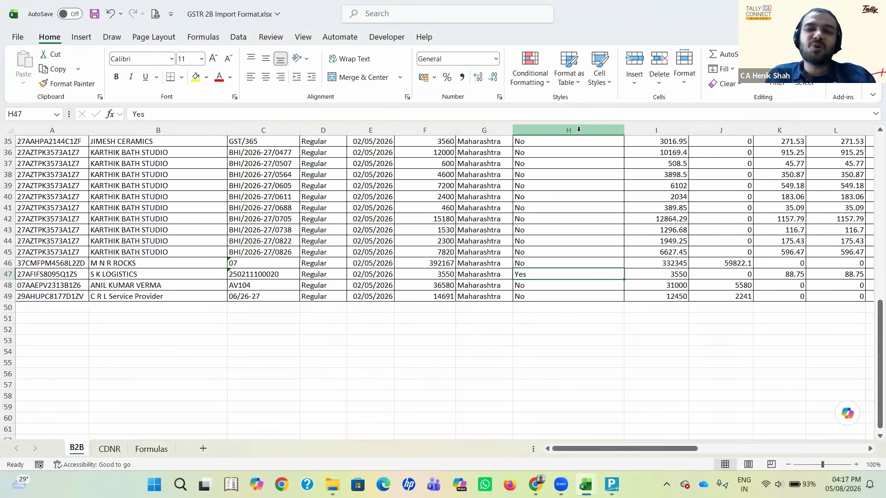
# Step: Examine the reverse charge entry in row 47 against its neighbouring cells on the B2B sheet
pyautogui.press('Left')
pyautogui.press('Left')
pyautogui.press('Right')
pyautogui.press('Right')
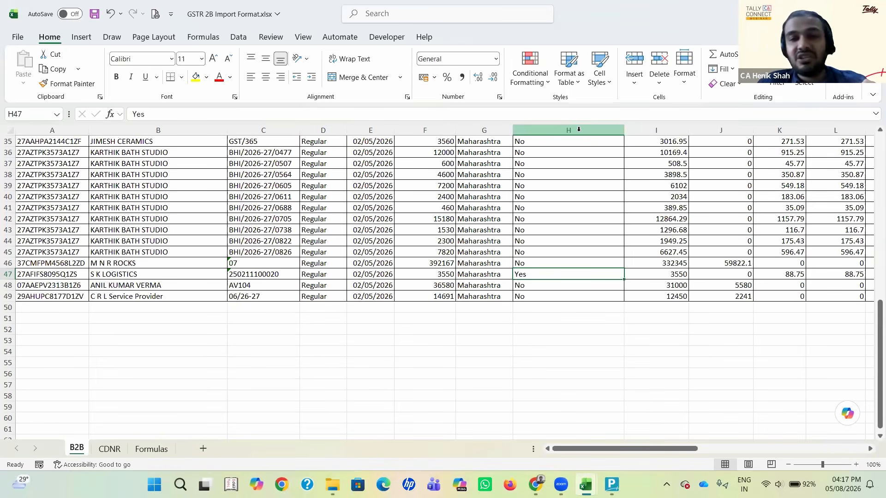
pyautogui.press('Left')
pyautogui.press('Right')
pyautogui.press('Up')
pyautogui.press('Down')
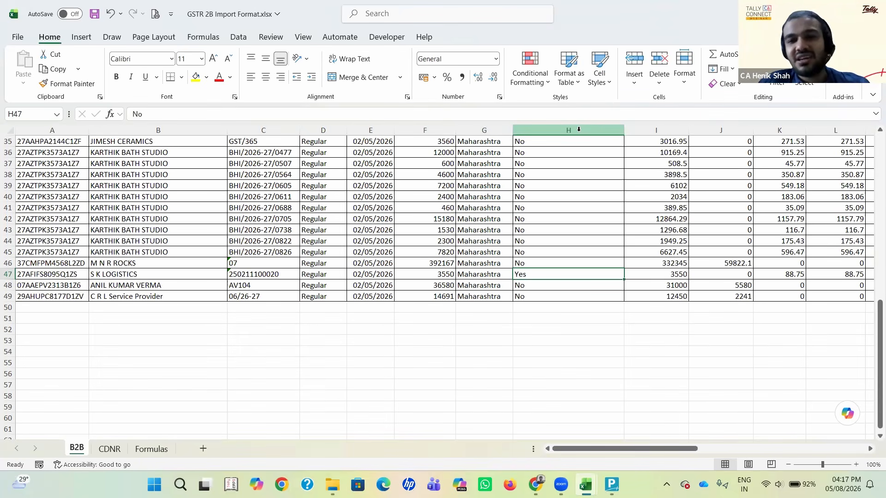
# Step: Switch to TallyPrime and accept Supply Attract Reverse Charge with the condition containing for excluding rows
pyautogui.hotkey('alt', 'Tab')
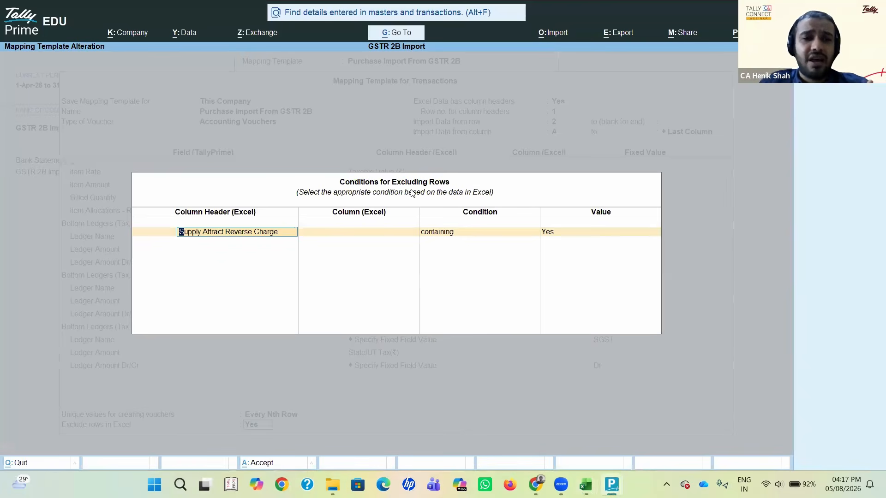
pyautogui.press('Return')
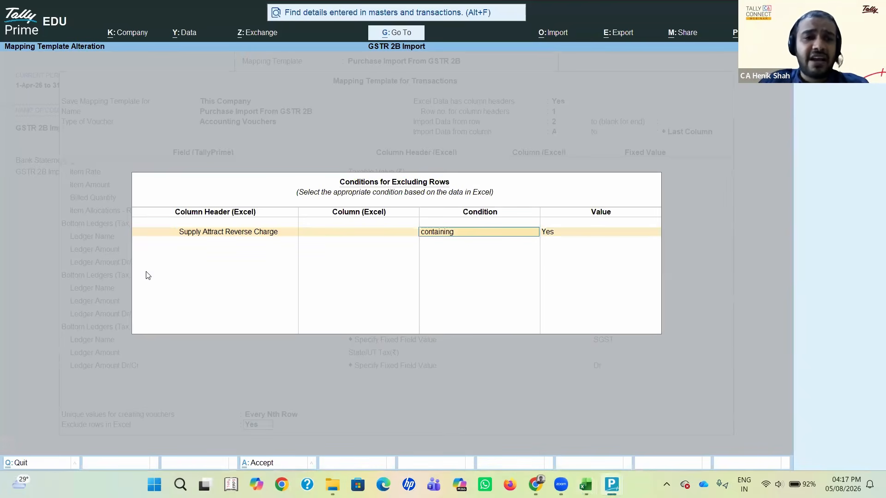
pyautogui.press('Return')
# Step: Compare TallyPrime's row exclusion condition with the reverse charge entry in Excel and select the whole of row 47 on the B2B sheet
pyautogui.hotkey('alt', 'Tab')
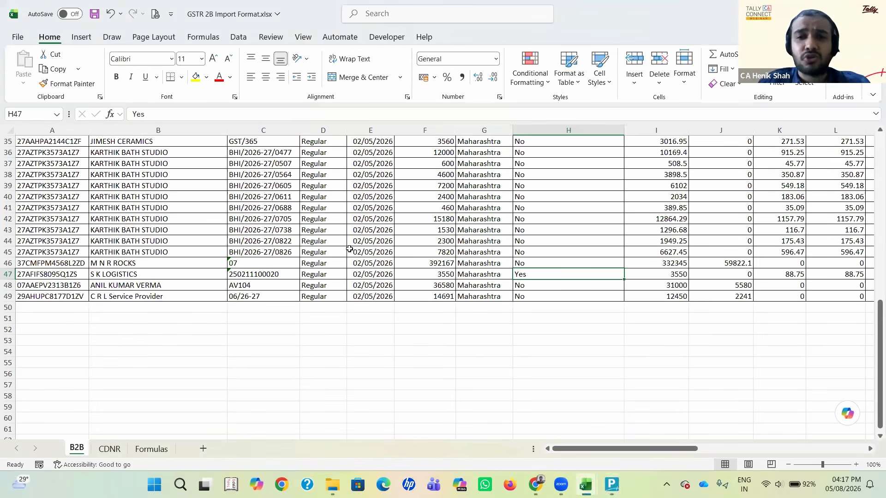
pyautogui.hotkey('alt', 'Tab')
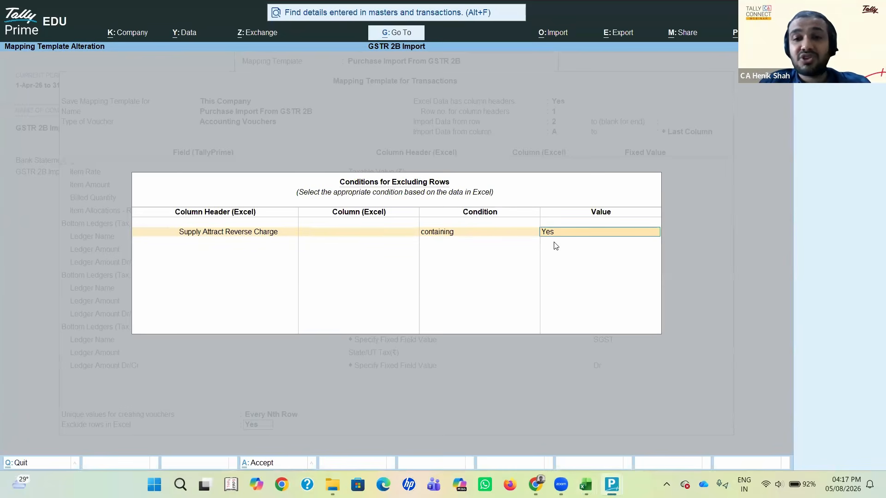
pyautogui.hotkey('alt', 'Tab')
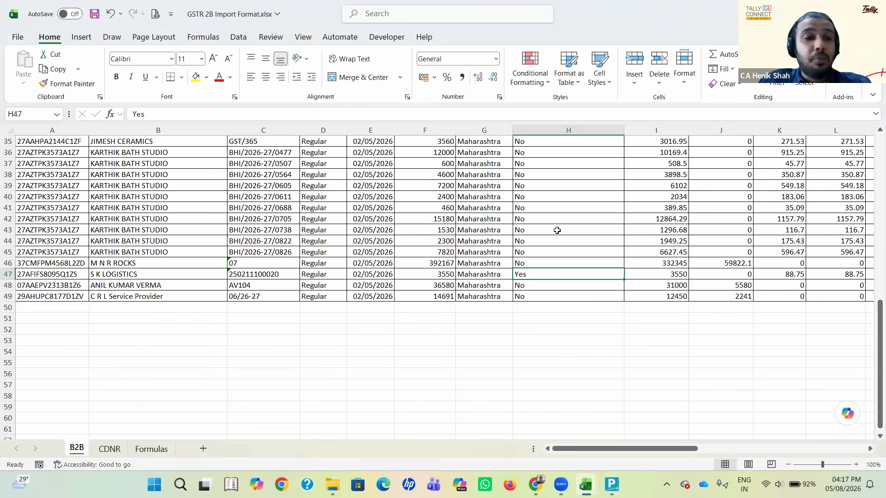
pyautogui.press('Left')
pyautogui.press('Left')
pyautogui.press('Left')
pyautogui.press('Left')
pyautogui.press('Left')
pyautogui.press('Left')
pyautogui.press('Left')
pyautogui.hotkey('shift', 'space')
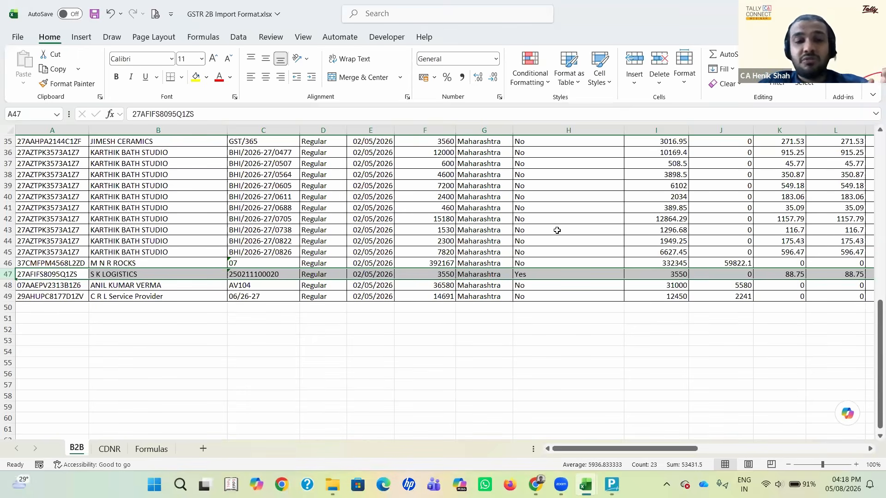
# Step: Examine the tax amounts in columns J to M of row 47 on the B2B sheet
pyautogui.press('Right')
pyautogui.press('Right')
pyautogui.press('Right')
pyautogui.press('Right')
pyautogui.press('Right')
pyautogui.press('Right')
pyautogui.press('Right')
pyautogui.press('Right')
pyautogui.press('Right')
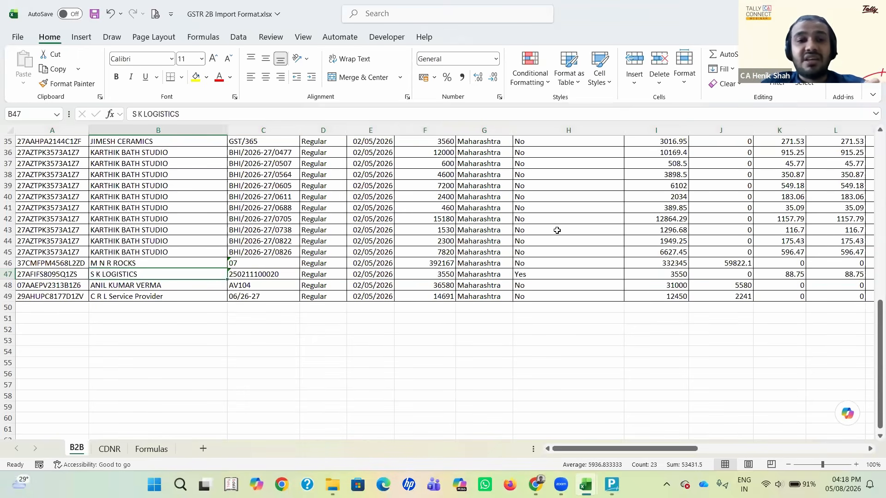
pyautogui.press('Right')
pyautogui.press('Right')
pyautogui.press('Right')
pyautogui.press('Right')
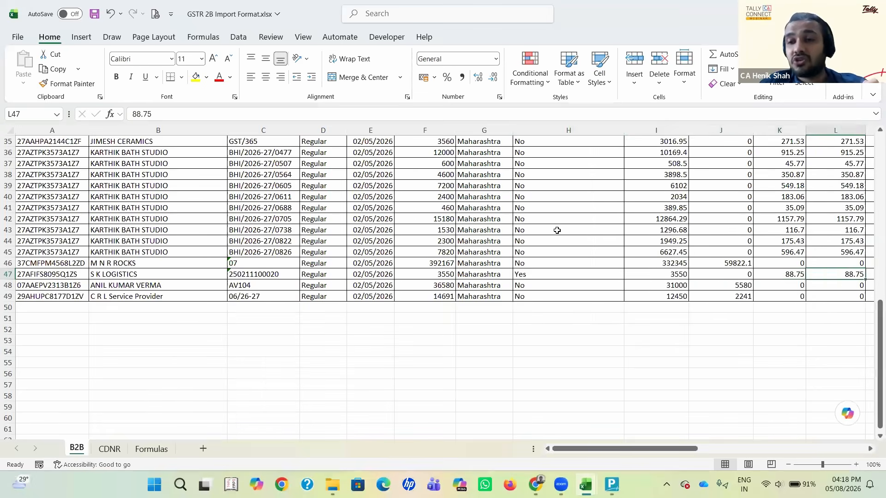
pyautogui.press('Left')
pyautogui.press('Left')
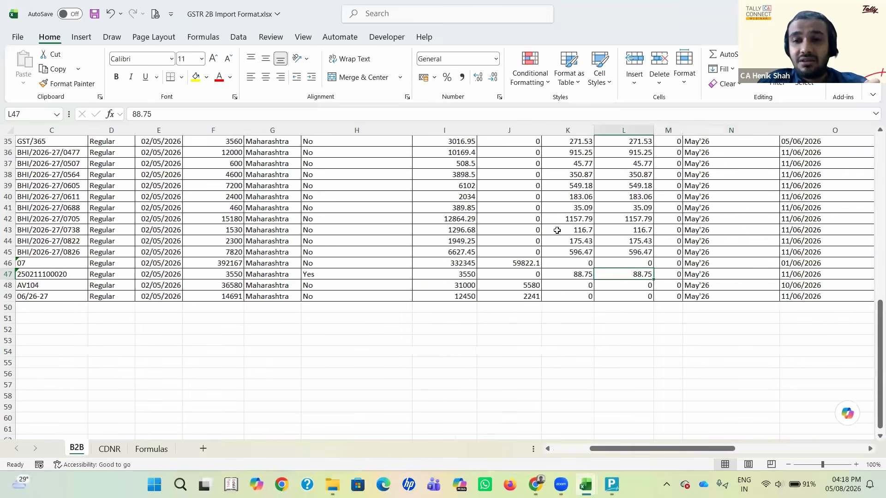
pyautogui.hotkey('shift', 'Left')
pyautogui.hotkey('shift', 'Left')
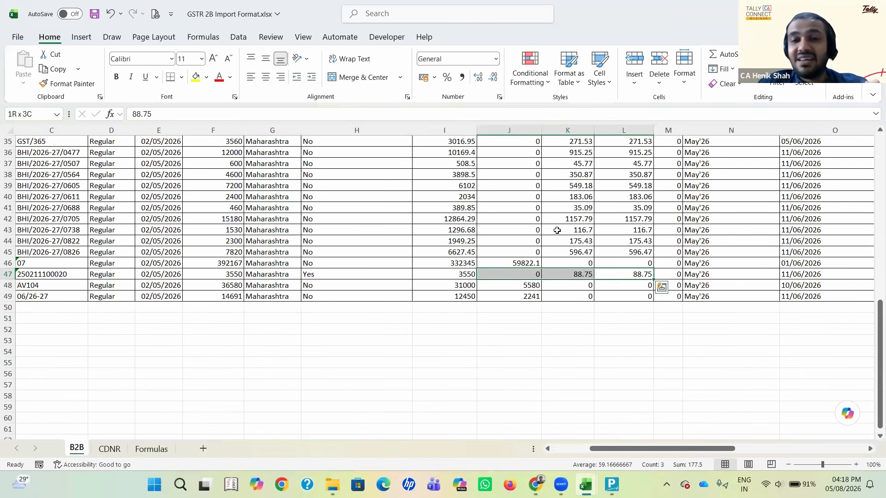
pyautogui.press('Right')
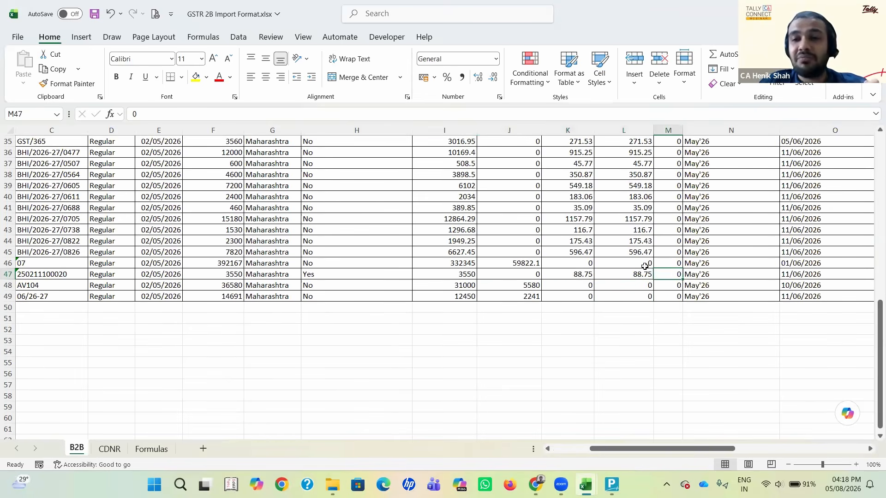
pyautogui.hotkey('shift', 'Left')
pyautogui.hotkey('shift', 'Left')
pyautogui.hotkey('shift', 'Left')
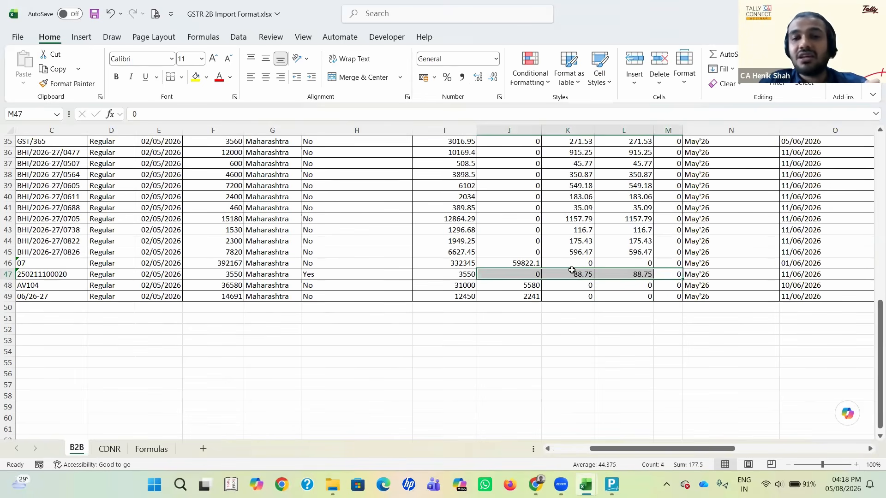
pyautogui.press('Left')
pyautogui.press('Left')
pyautogui.press('Left')
pyautogui.press('Left')
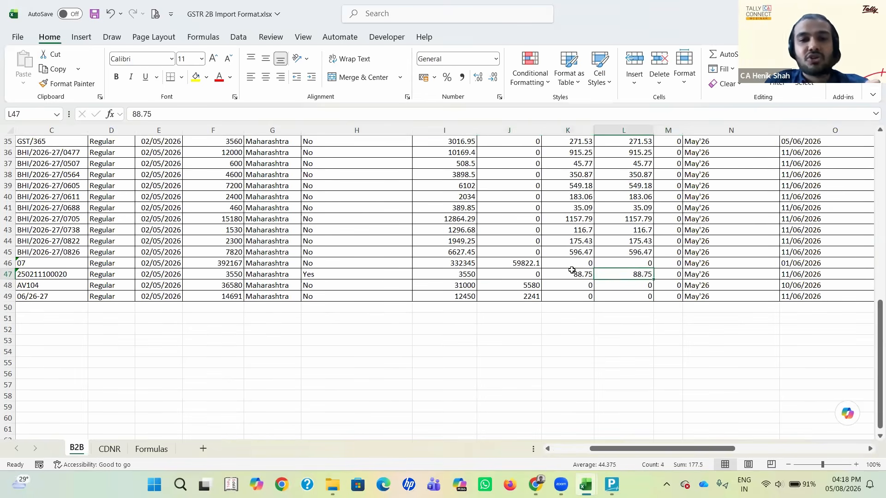
# Step: Make the taxable value in I47 and the invoice value in F47 bold
pyautogui.click(460, 272)
pyautogui.hotkey('ctrl', 'b')
pyautogui.press('Left')
pyautogui.press('Left')
pyautogui.press('Left')
pyautogui.press('Left')
pyautogui.press('Right')
pyautogui.hotkey('ctrl', 'b')
pyautogui.press('Right')
pyautogui.press('Right')
pyautogui.press('Right')
pyautogui.press('Right')
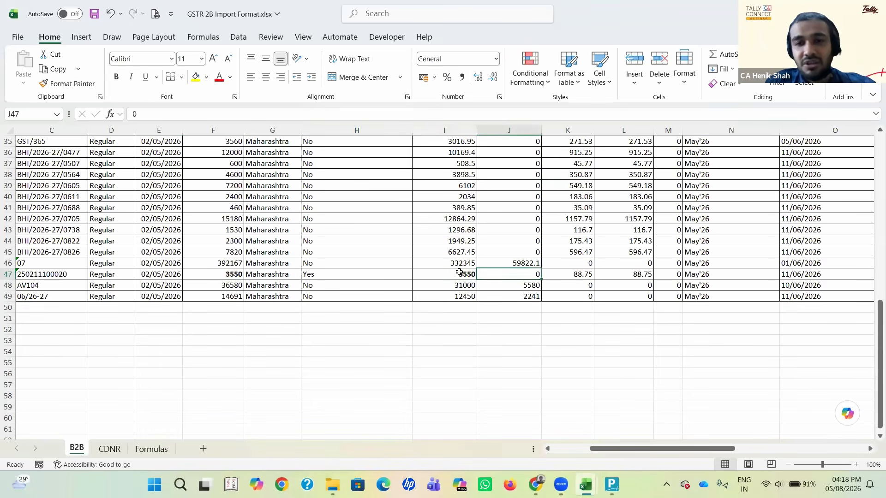
# Step: Select the tax amounts J47:M47 of the reverse charge entry for review
pyautogui.hotkey('shift', 'Right')
pyautogui.hotkey('shift', 'Right')
pyautogui.hotkey('shift', 'Right')
pyautogui.hotkey('shift', 'Right')
pyautogui.hotkey('shift', 'Left')
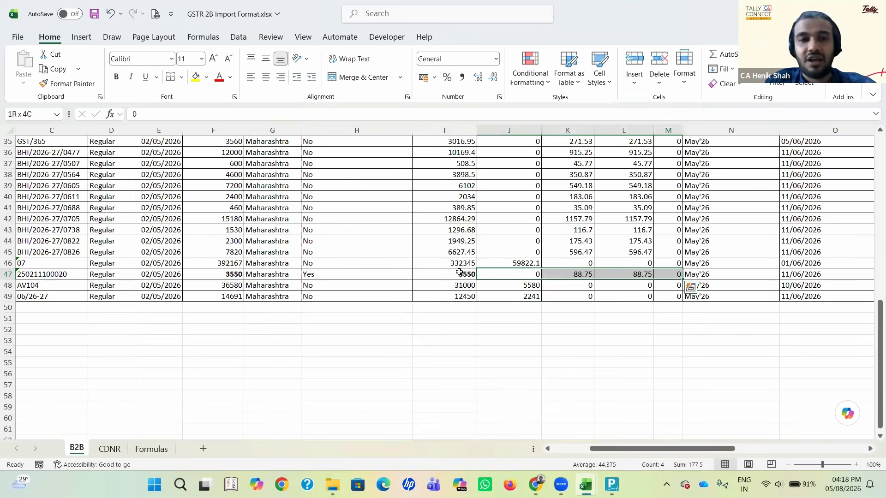
# Step: Make the tax amounts J43:M43 bold for comparison with the reverse charge row
pyautogui.press('Left')
pyautogui.press('Left')
pyautogui.press('Left')
pyautogui.press('Up')
pyautogui.press('Right')
pyautogui.press('Up')
pyautogui.press('Up')
pyautogui.press('Up')
pyautogui.press('Right')
pyautogui.press('Right')
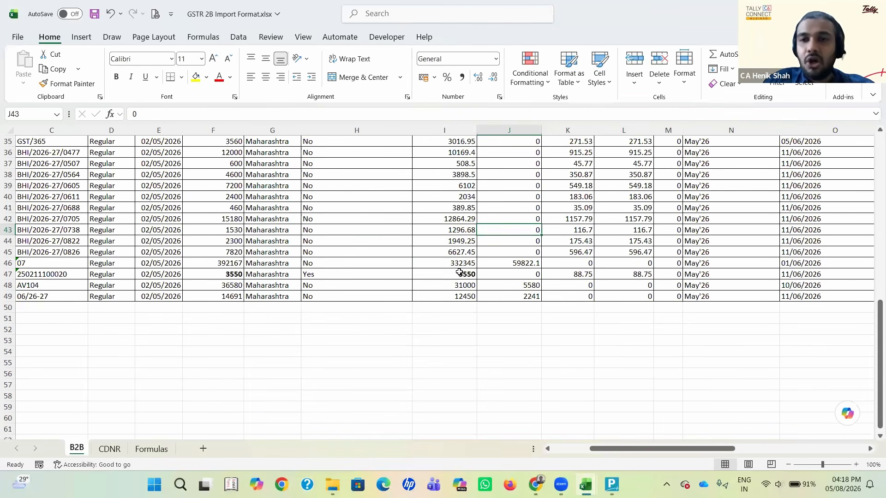
pyautogui.hotkey('shift', 'Right')
pyautogui.hotkey('shift', 'Right')
pyautogui.hotkey('shift', 'Right')
pyautogui.hotkey('ctrl', 'b')
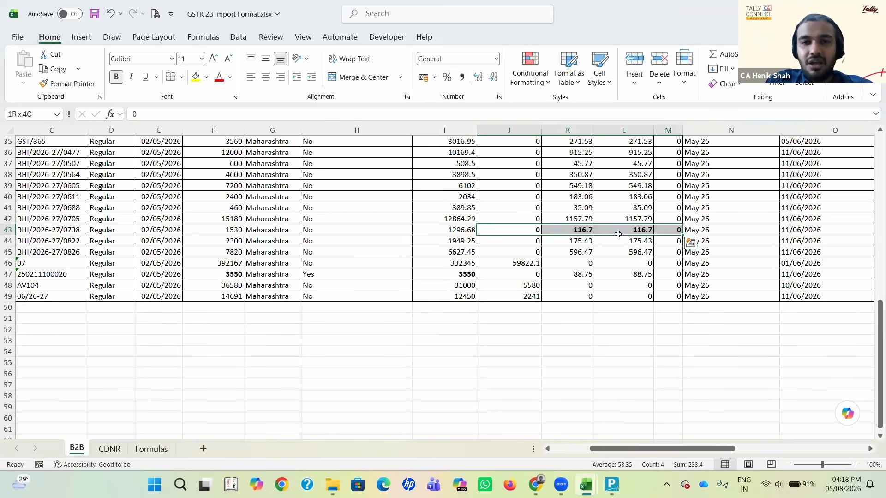
# Step: Make the taxable value in I43 bold and select it together with the tax amounts in that row
pyautogui.press('Left')
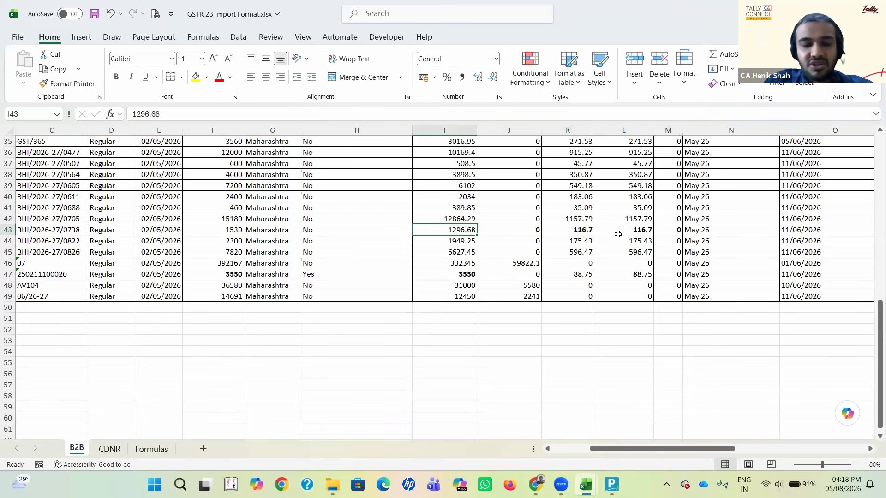
pyautogui.hotkey('ctrl', 'b')
pyautogui.hotkey('shift', 'Right')
pyautogui.hotkey('shift', 'Right')
pyautogui.hotkey('shift', 'Right')
pyautogui.hotkey('shift', 'Right')
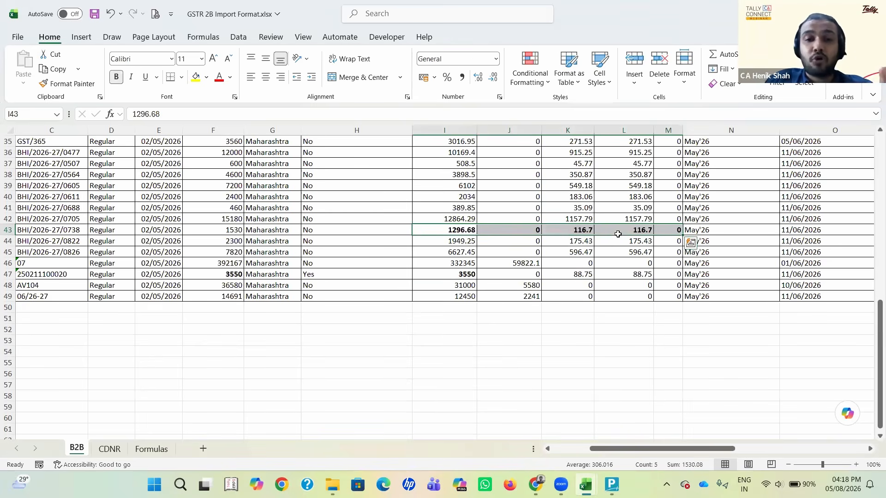
# Step: Review the reverse charge entry across row 47 and check it against the exclusion condition in TallyPrime
pyautogui.press('Down')
pyautogui.press('Down')
pyautogui.press('Down')
pyautogui.press('Down')
pyautogui.press('Left')
pyautogui.press('Left')
pyautogui.press('Left')
pyautogui.press('Left')
pyautogui.press('Left')
pyautogui.press('Left')
pyautogui.press('Left')
pyautogui.press('Left')
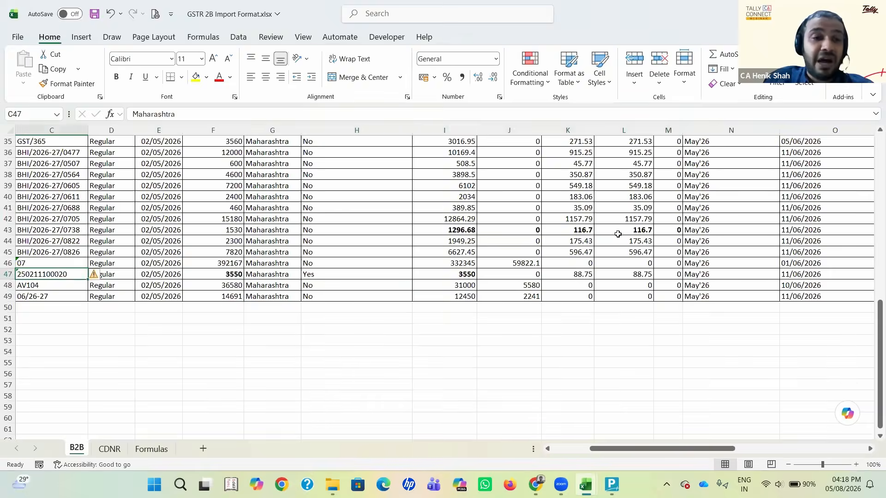
pyautogui.press('Right')
pyautogui.press('Right')
pyautogui.press('Right')
pyautogui.press('Right')
pyautogui.press('Right')
pyautogui.press('Right')
pyautogui.press('Right')
pyautogui.press('Right')
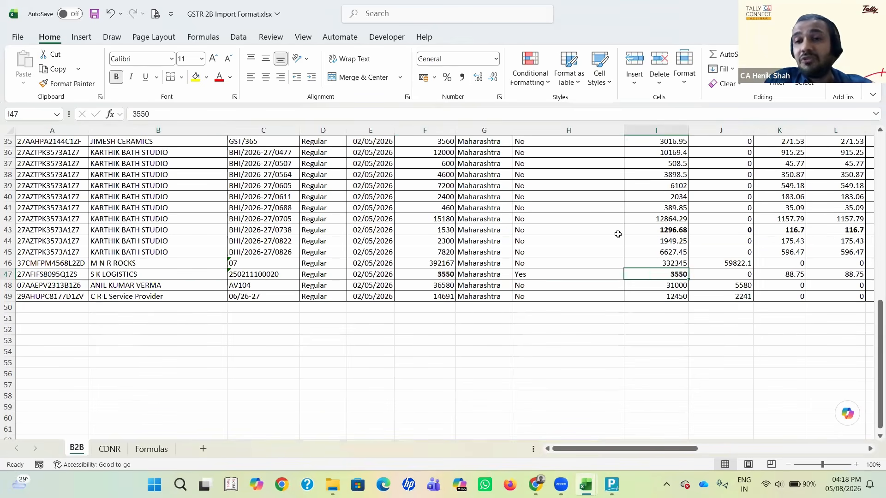
pyautogui.press('Right')
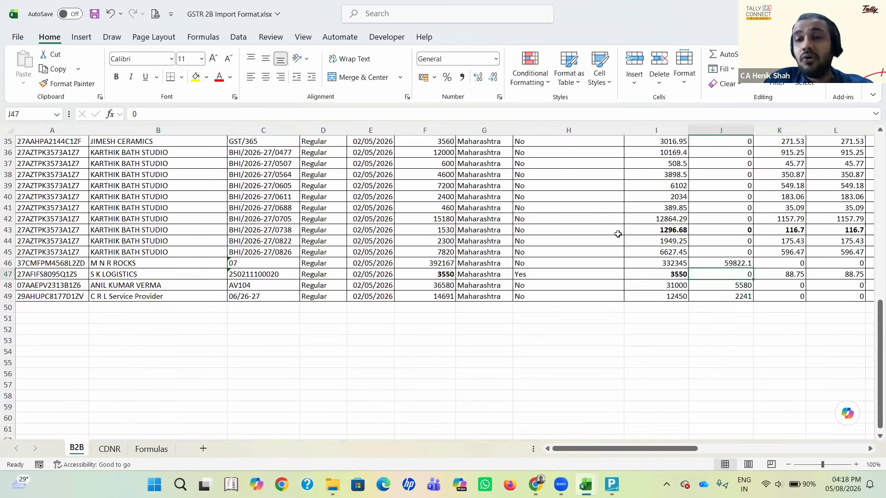
pyautogui.hotkey('alt', 'Tab')
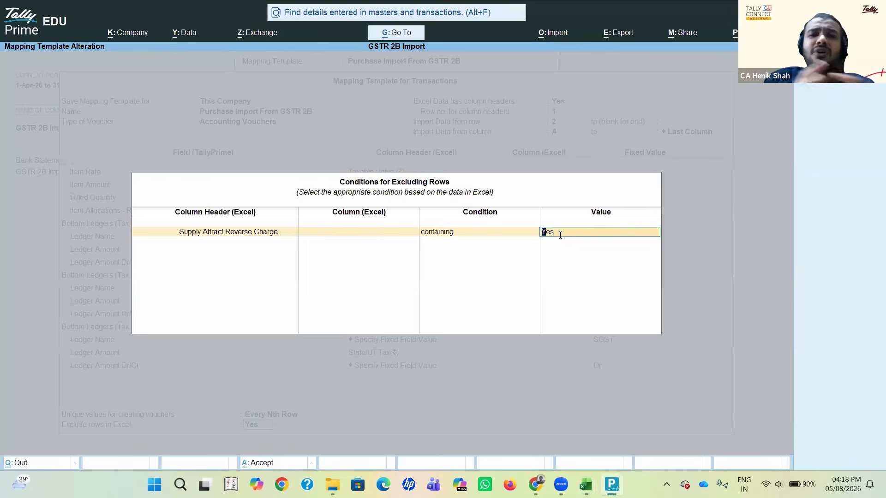
pyautogui.hotkey('alt', 'Tab')
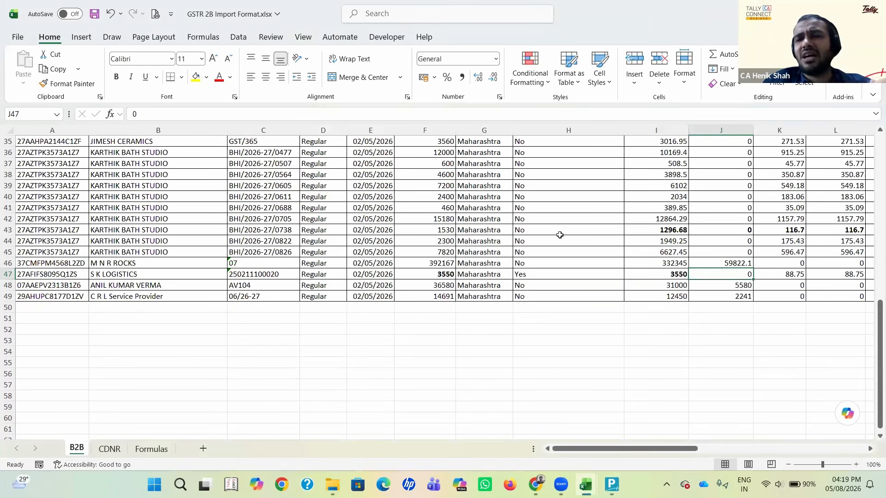
pyautogui.press('Left')
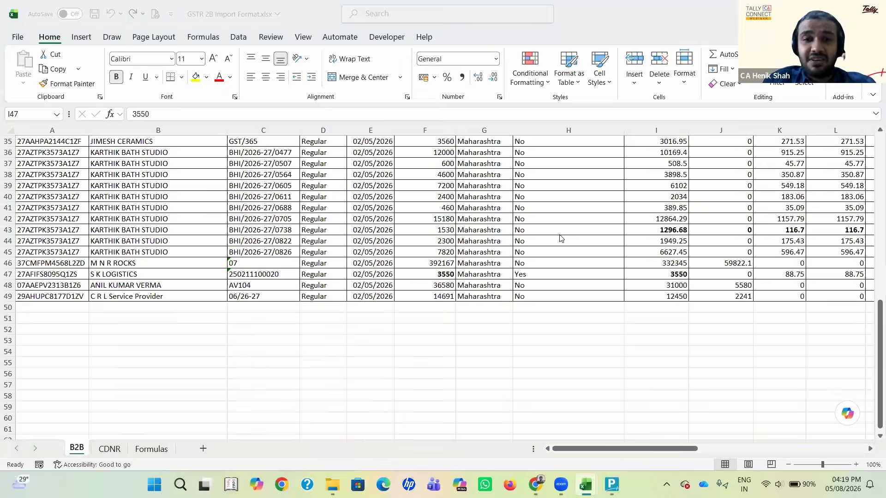
# Step: Switch to TallyPrime, accept Yes as the exclusion value, end the condition list and save the mapping template
pyautogui.hotkey('alt', 'Tab')
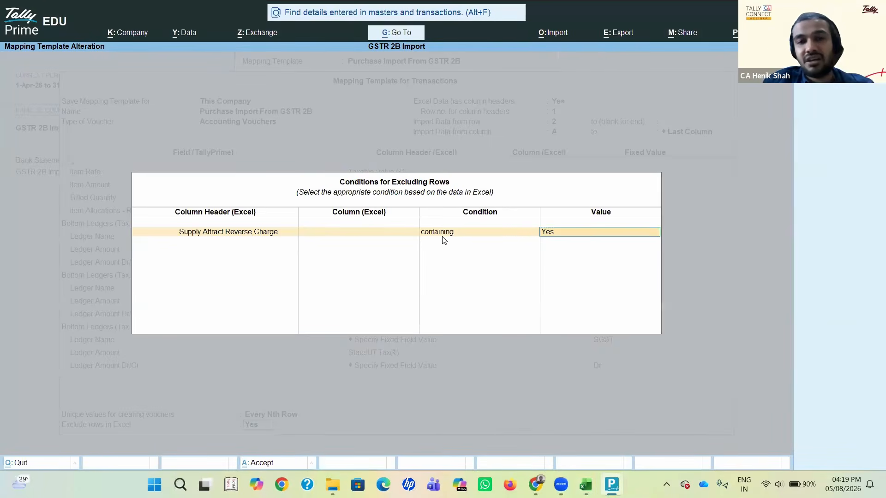
pyautogui.press('Return')
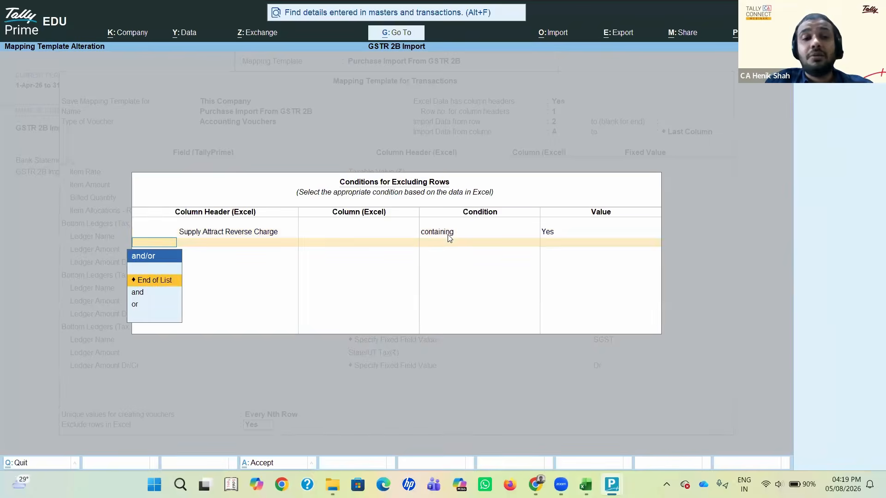
pyautogui.press('Return')
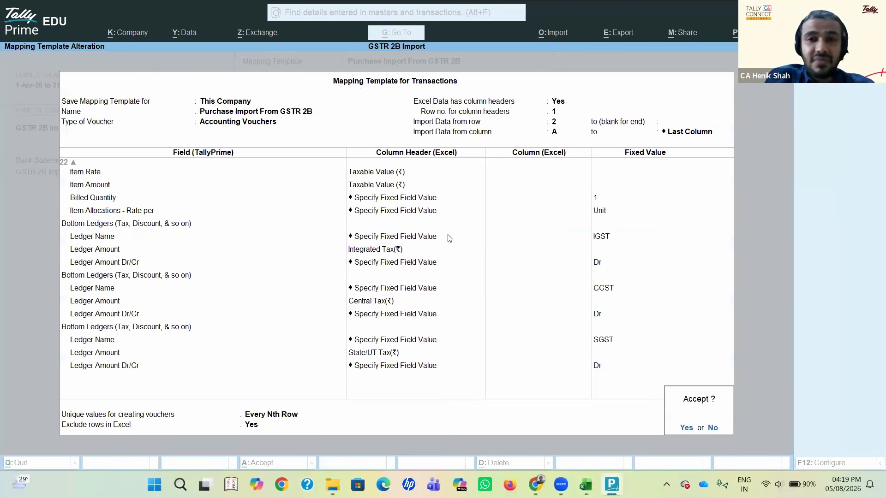
pyautogui.press('Return')
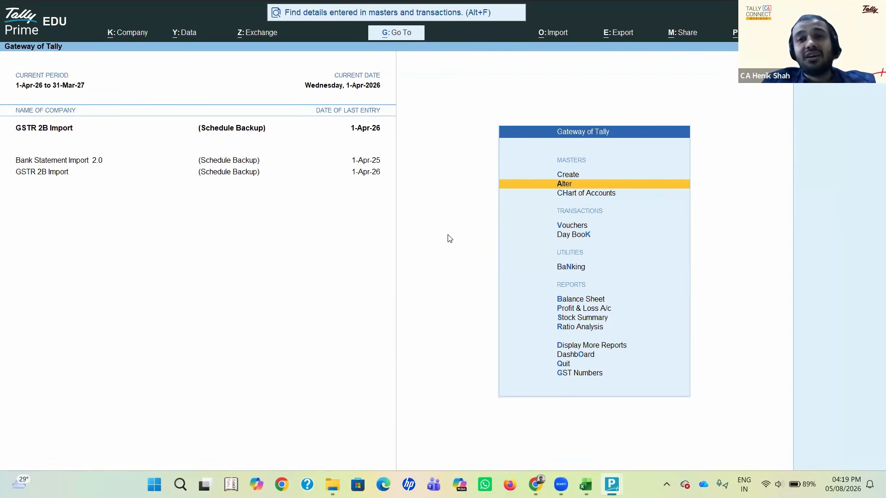
# Step: Start a transactions import from the Excel file GSTR 2B Import Format.xlsx
pyautogui.click(559, 35)
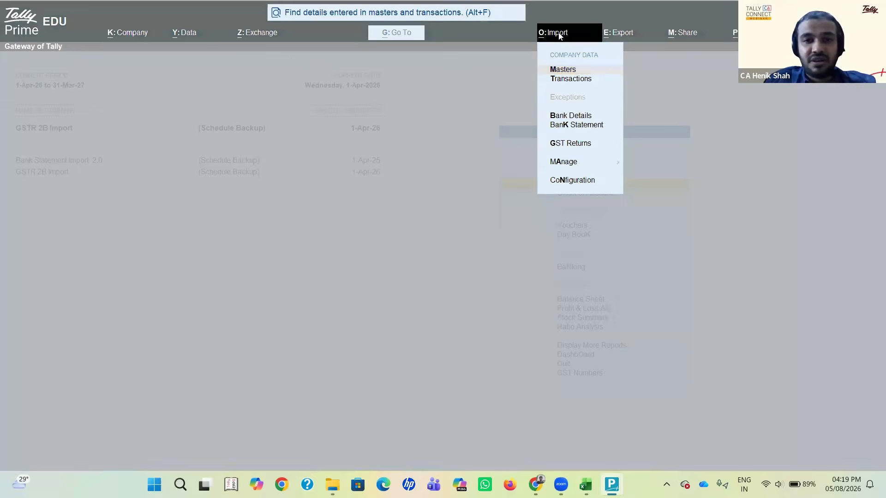
pyautogui.hotkey('alt', 'Tab')
pyautogui.press('Tab')
pyautogui.press('Return')
pyautogui.hotkey('alt', 'Tab')
pyautogui.press('Down')
pyautogui.press('Return')
pyautogui.press('Return')
pyautogui.press('Return')
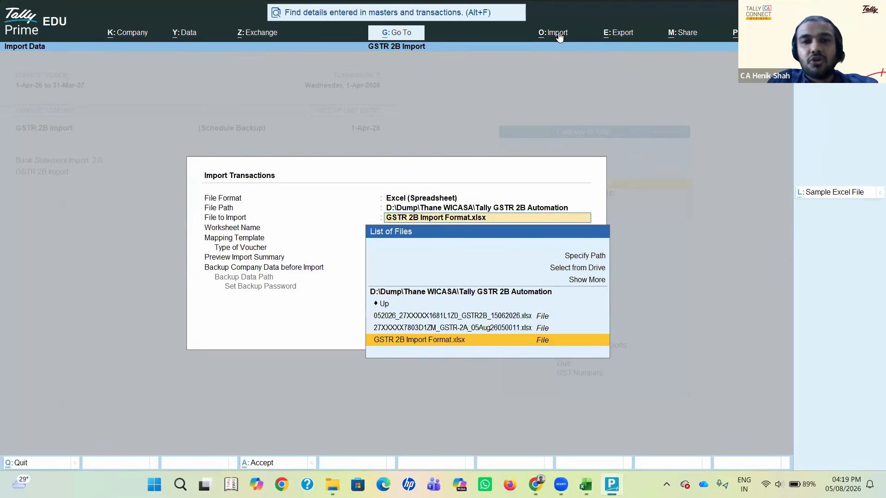
pyautogui.press('Return')
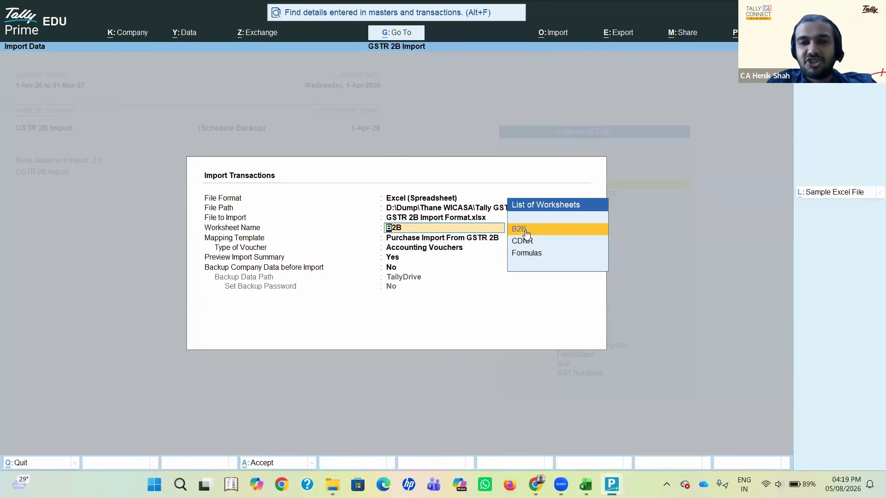
# Step: Import the B2B worksheet as Accounting Vouchers with the Purchase Import From GSTR 2B template after previewing the import summary
pyautogui.press('Return')
pyautogui.press('Return')
pyautogui.press('Return')
pyautogui.press('Return')
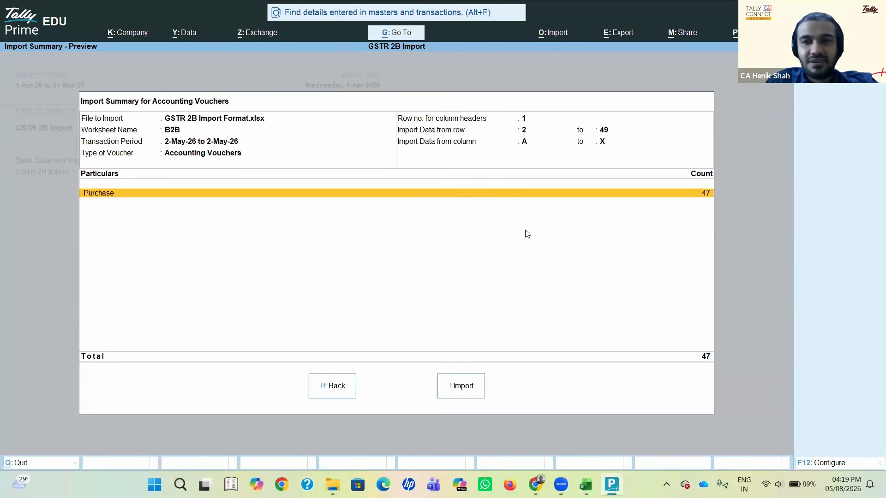
pyautogui.click(453, 396)
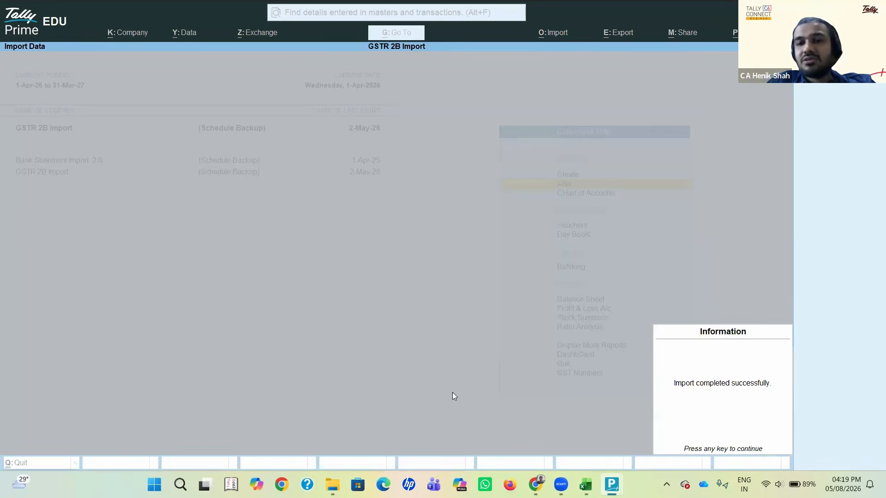
# Step: Close the import message and open the monthly summary of the Purchase ledger
pyautogui.press('Return')
pyautogui.press('Down')
pyautogui.press('Down')
pyautogui.press('Down')
pyautogui.press('Down')
pyautogui.press('Down')
pyautogui.press('Down')
pyautogui.press('Return')
pyautogui.press('Return')
# Step: Open an imported May purchase voucher from the ledger and select its Multiple item line
pyautogui.press('Return')
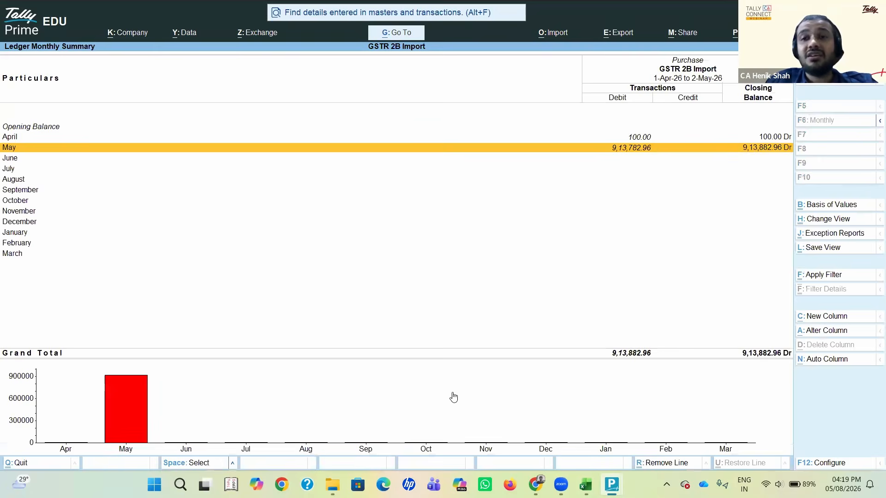
pyautogui.press('Return')
pyautogui.press('Return')
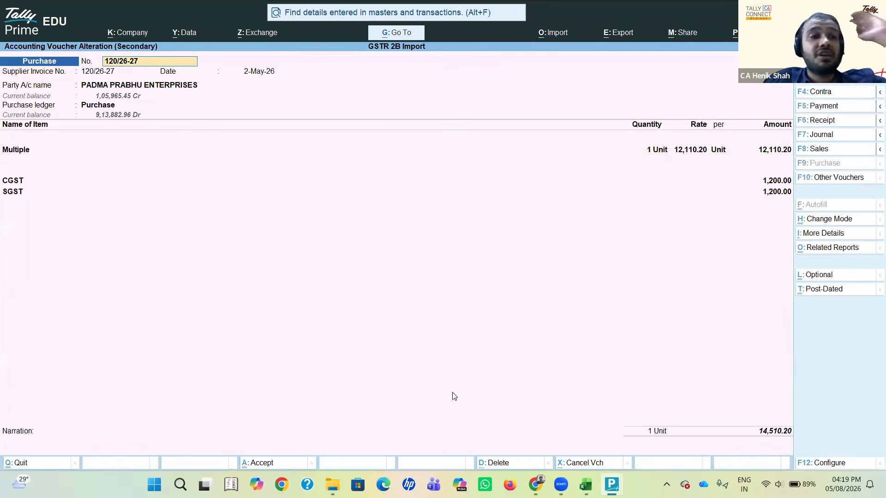
pyautogui.click(15, 150)
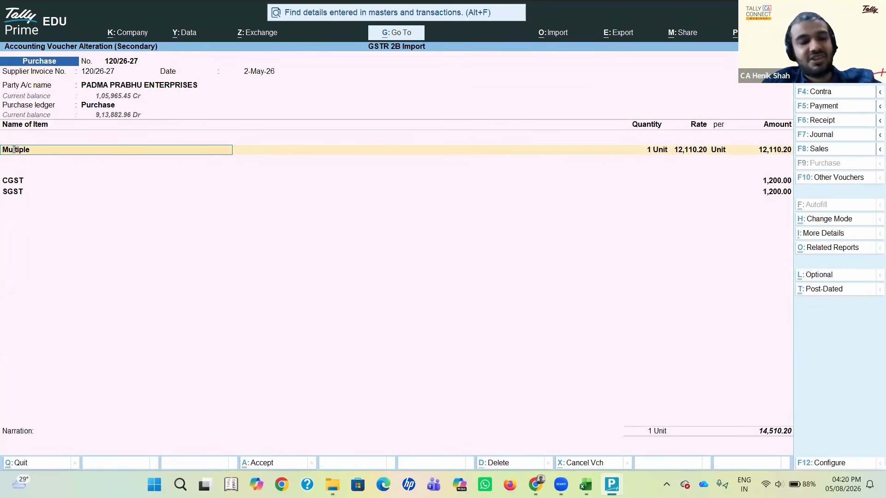
# Step: Page through the imported 2-May-26 purchase vouchers, reviewing each one's party, item line, CGST and SGST, and return to the ledger's voucher list
pyautogui.press('Escape')
pyautogui.press('Escape')
pyautogui.press('Return')
pyautogui.press('pagedown')
pyautogui.press('pagedown')
pyautogui.press('pagedown')
pyautogui.press('pagedown')
pyautogui.press('pagedown')
pyautogui.press('pagedown')
pyautogui.press('pagedown')
pyautogui.press('pagedown')
pyautogui.press('pagedown')
pyautogui.press('pagedown')
pyautogui.press('pagedown')
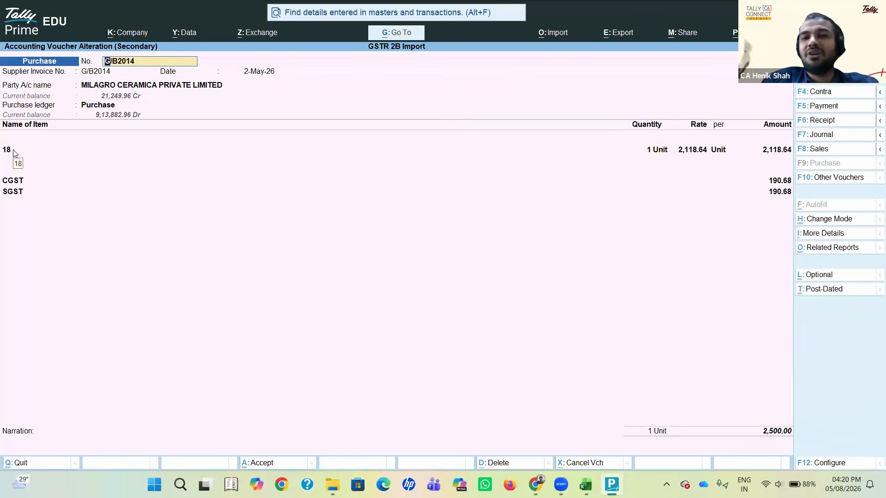
pyautogui.press('pagedown')
pyautogui.press('pagedown')
pyautogui.press('pagedown')
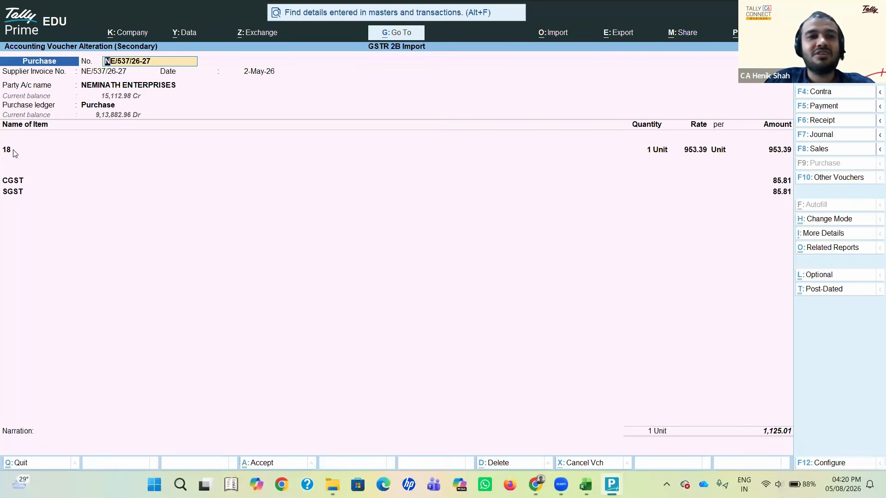
pyautogui.press('pagedown')
pyautogui.press('pagedown')
pyautogui.press('pagedown')
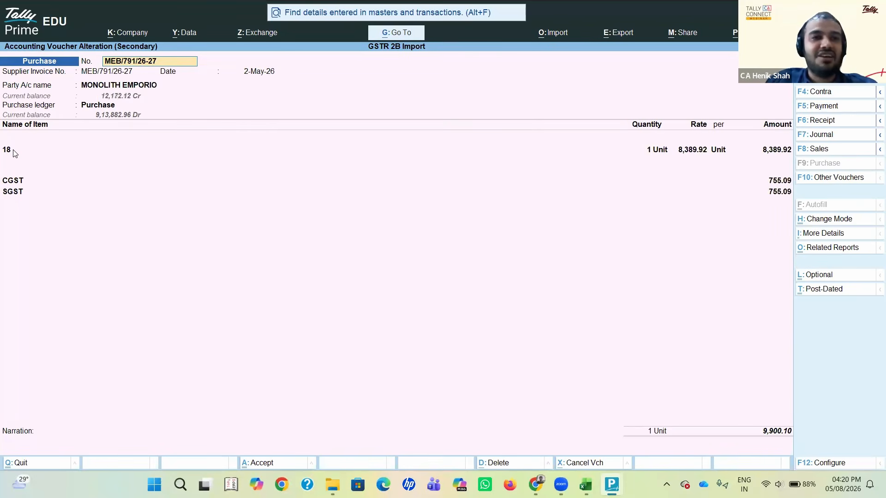
pyautogui.press('Escape')
pyautogui.press('y')
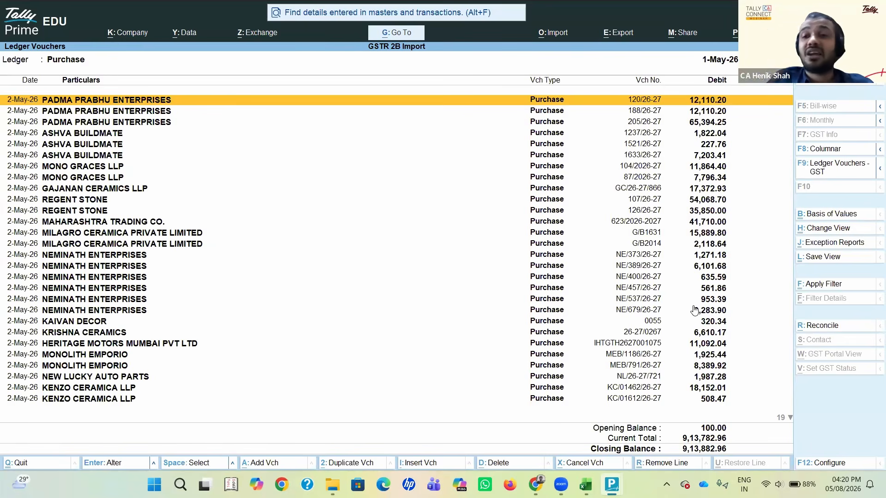
pyautogui.click(758, 464)
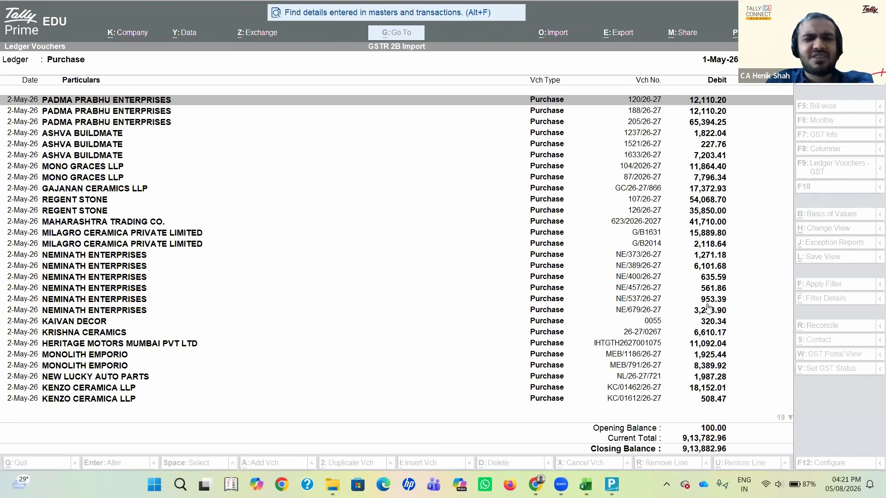
pyautogui.hotkey('alt', 'Tab')
pyautogui.hotkey('alt', 'Tab')
pyautogui.hotkey('alt', 'Tab')
pyautogui.hotkey('alt', 'Tab')
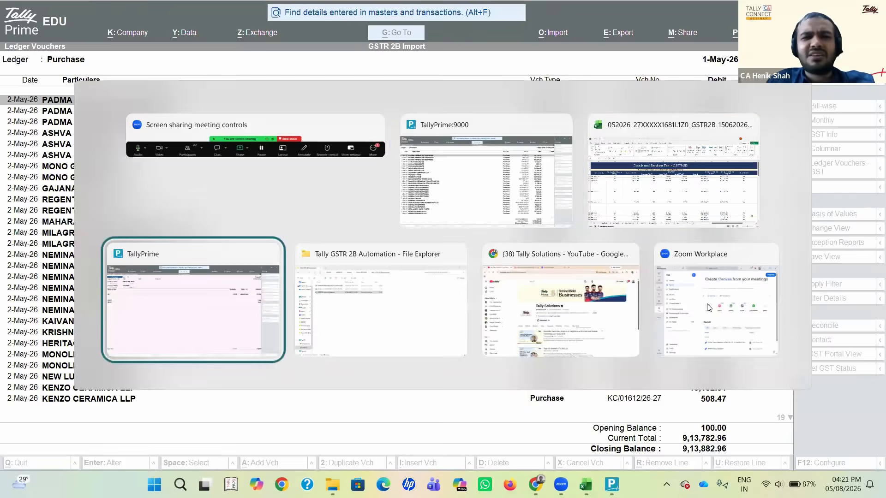
pyautogui.hotkey('alt', 'Tab')
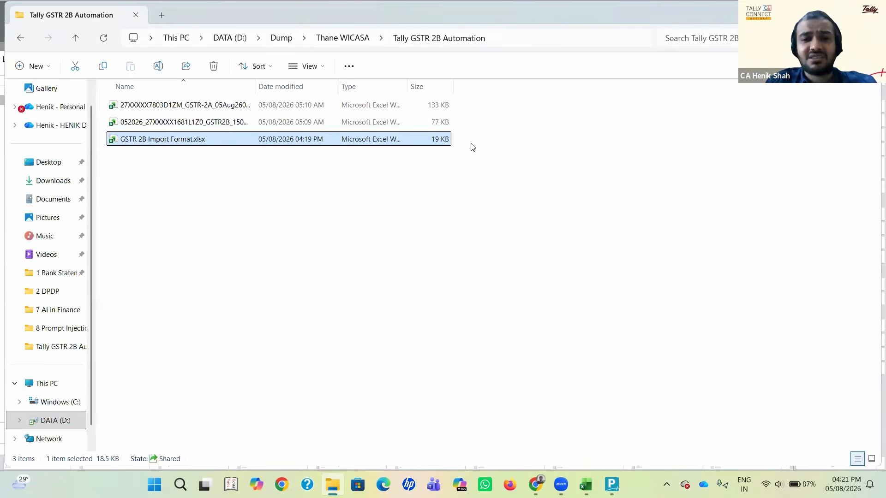
# Step: Open the first purchase voucher in the Purchase ledger and examine the supplier's party details, including state, registration type, GSTIN and place of supply
pyautogui.hotkey('alt', 'Tab')
pyautogui.hotkey('alt', 'Tab')
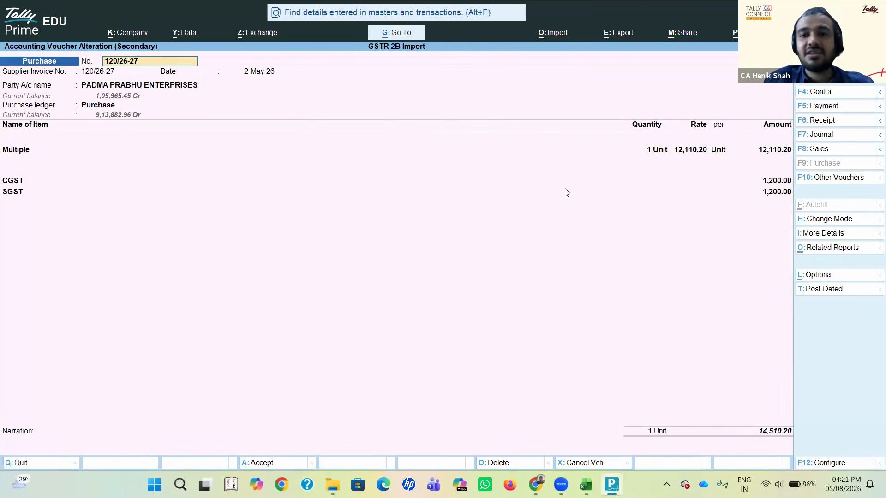
pyautogui.hotkey('alt', 'Tab')
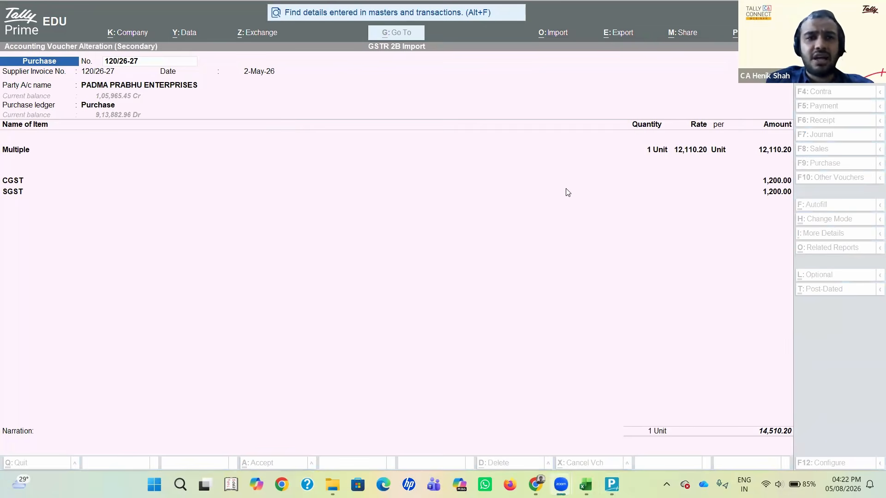
pyautogui.click(181, 89)
pyautogui.click(180, 89)
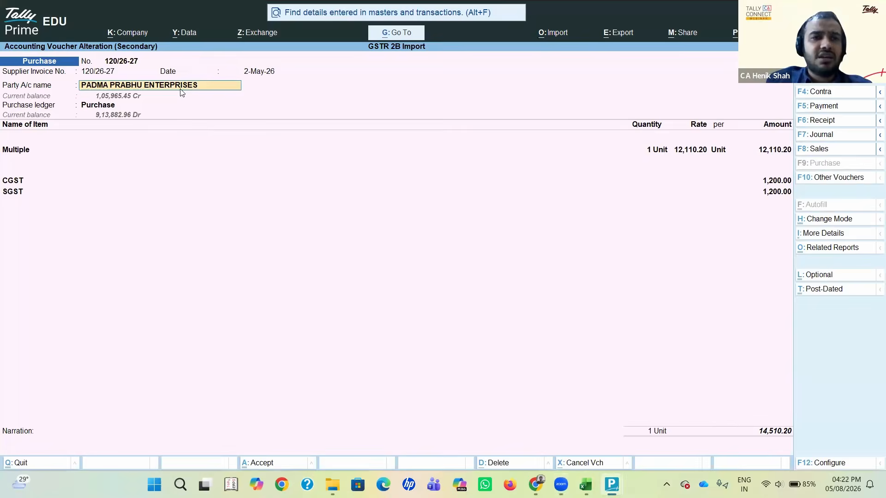
pyautogui.press('Return')
pyautogui.press('Return')
pyautogui.press('Return')
pyautogui.press('Return')
pyautogui.press('Return')
pyautogui.press('Return')
pyautogui.press('Return')
pyautogui.press('Return')
pyautogui.press('Return')
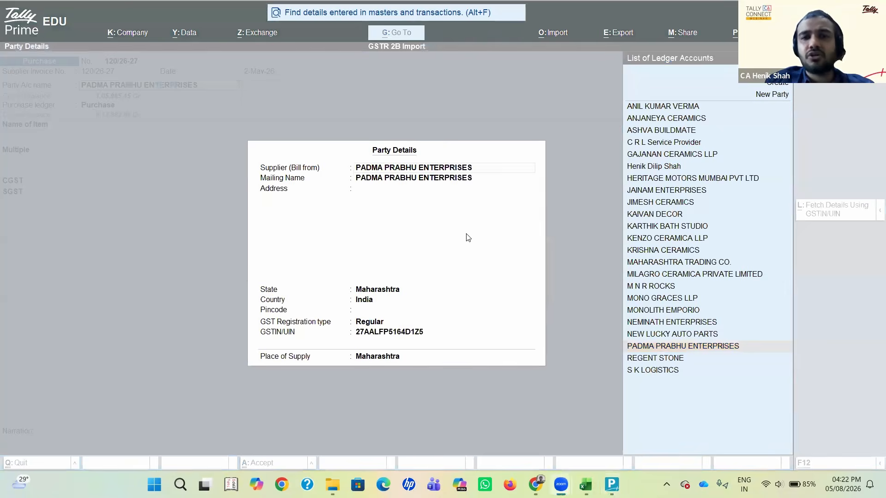
pyautogui.press('Return')
pyautogui.click(706, 417)
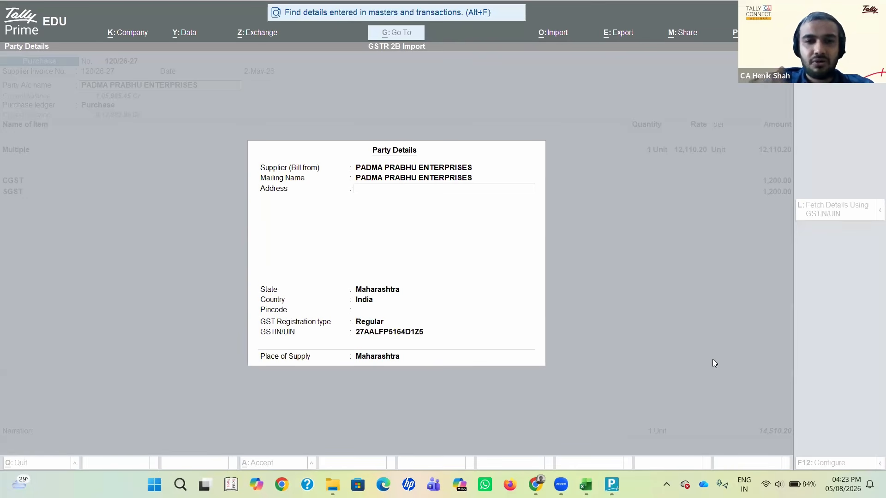
# Step: Leave the party details, purchase voucher and Purchase ledger reports and return to the Gateway of Tally
pyautogui.click(656, 146)
pyautogui.press('Escape')
pyautogui.press('Return')
pyautogui.press('Escape')
pyautogui.press('Escape')
pyautogui.press('Return')
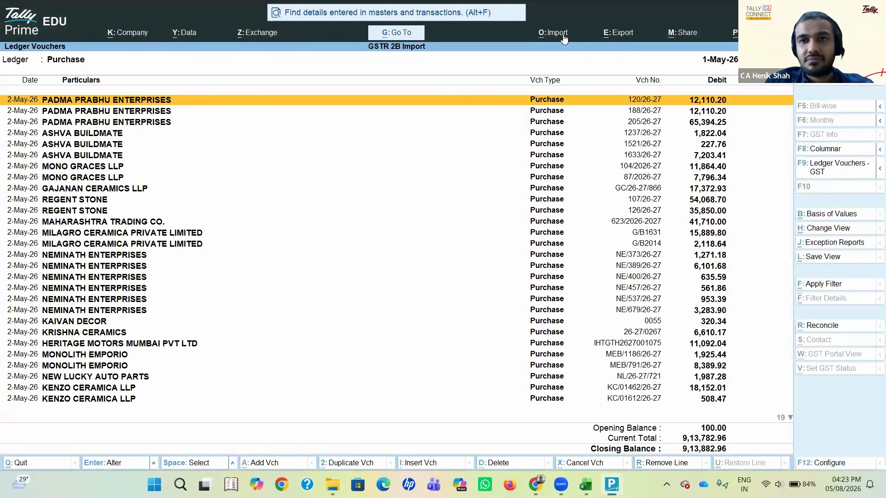
pyautogui.press('Escape')
pyautogui.click(563, 39)
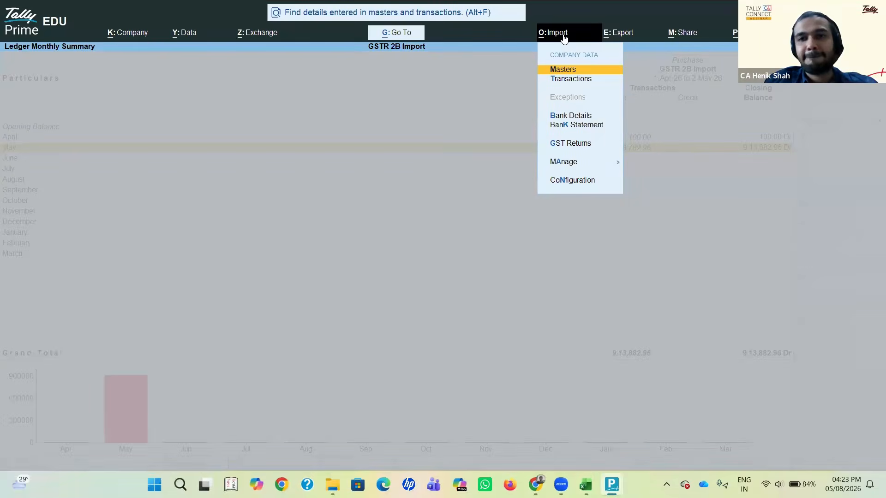
pyautogui.press('Escape')
pyautogui.press('Escape')
pyautogui.press('Escape')
pyautogui.press('Escape')
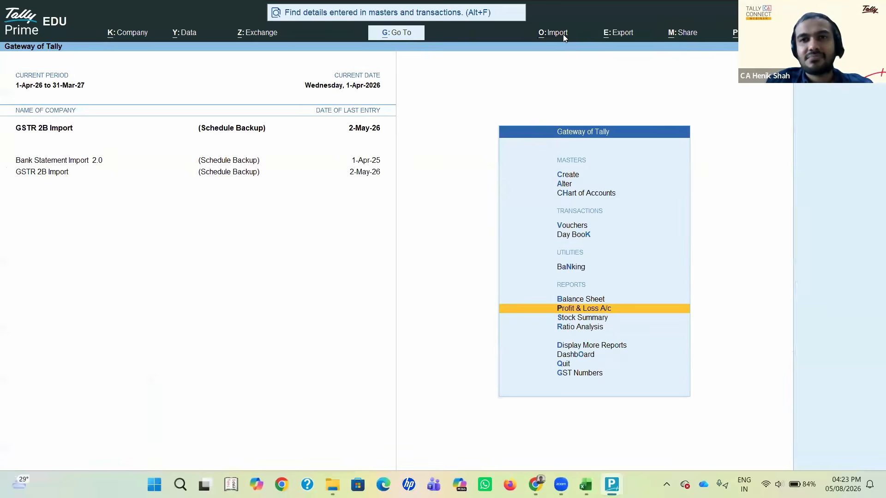
# Step: Open the Purchase Import From GSTR 2B transactions mapping template for alteration, using the B2B worksheet of GSTR 2B Import Format.xlsx
pyautogui.click(563, 37)
pyautogui.press('Down')
pyautogui.press('Down')
pyautogui.press('Down')
pyautogui.press('Down')
pyautogui.press('Down')
pyautogui.press('Up')
pyautogui.press('Down')
pyautogui.press('Return')
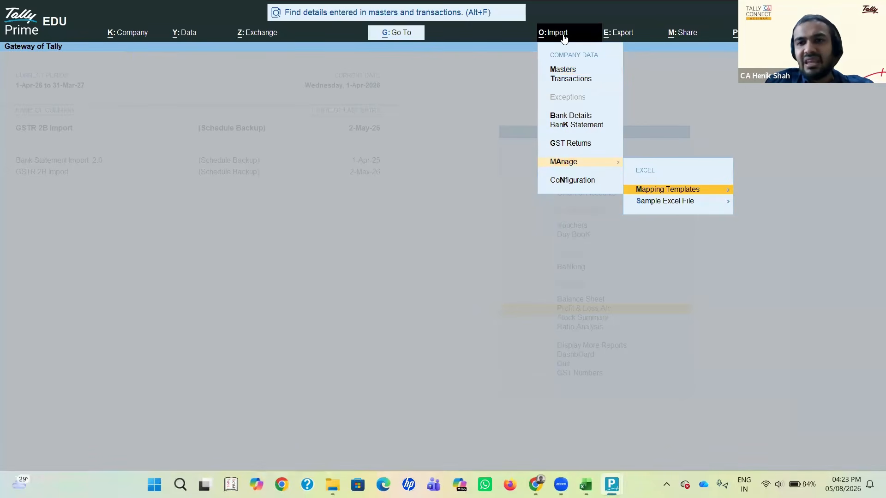
pyautogui.press('Return')
pyautogui.press('Down')
pyautogui.press('Down')
pyautogui.press('Down')
pyautogui.press('Return')
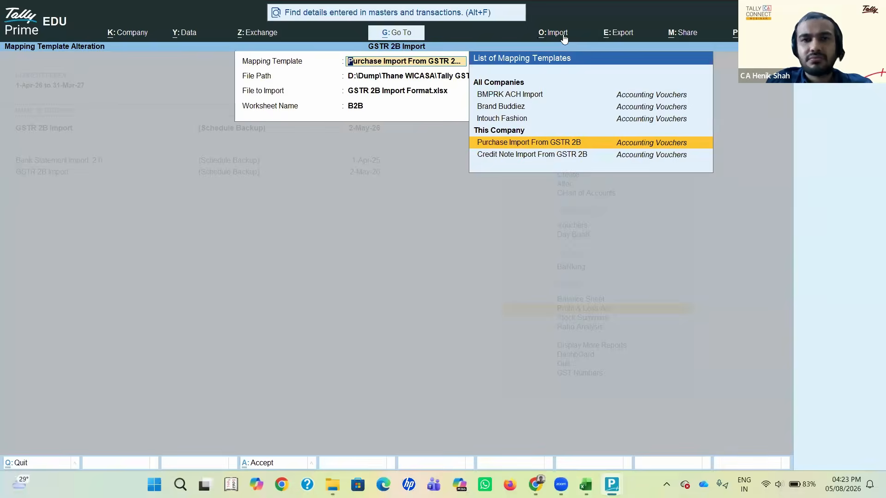
pyautogui.press('Return')
pyautogui.press('Return')
pyautogui.press('Return')
pyautogui.press('Return')
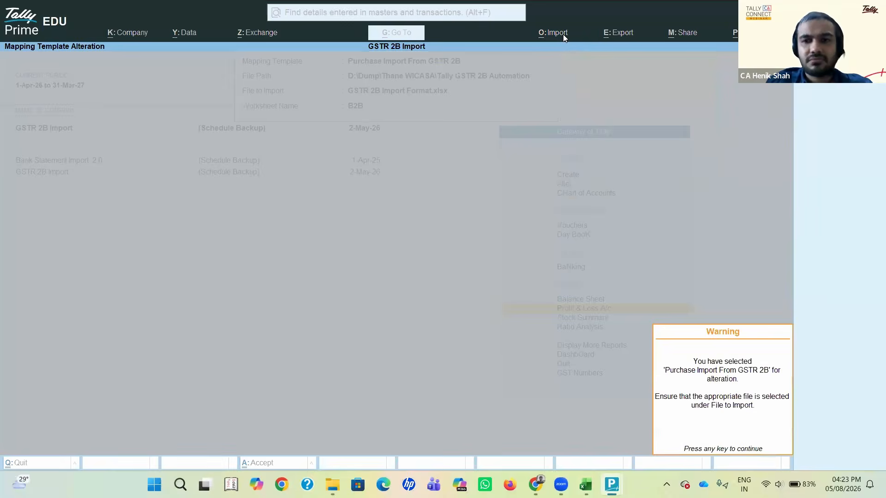
pyautogui.press('Return')
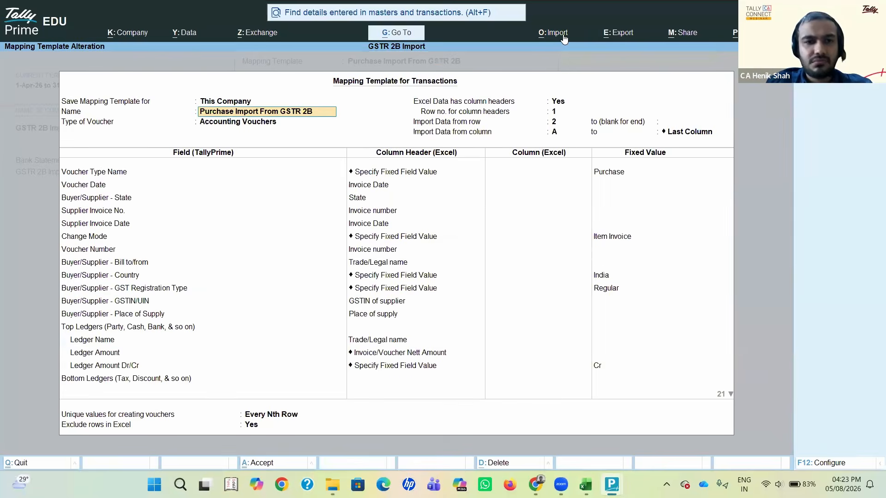
# Step: Review the template's ledger mappings down to the Item Name field mapped to Rate item name
pyautogui.click(395, 370)
pyautogui.press('Return')
pyautogui.press('Return')
pyautogui.press('Return')
pyautogui.press('Return')
pyautogui.press('Return')
pyautogui.press('Return')
pyautogui.press('Return')
pyautogui.press('Return')
pyautogui.press('Return')
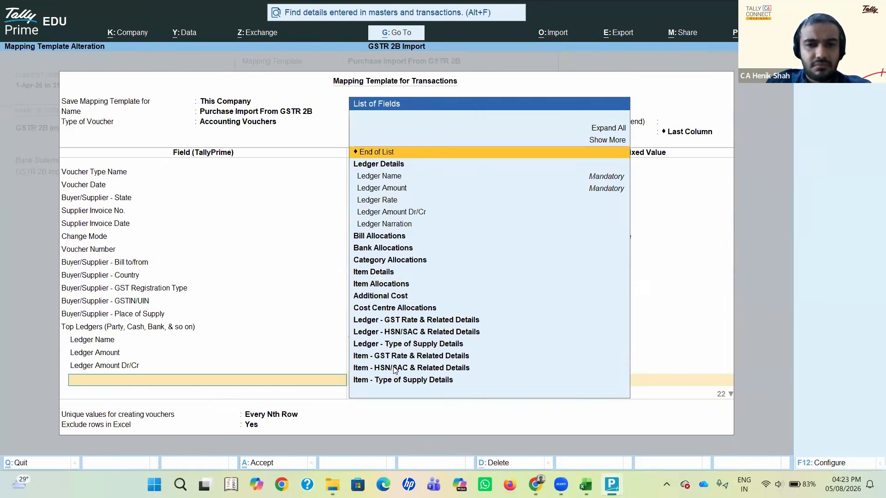
pyautogui.press('Return')
pyautogui.press('Return')
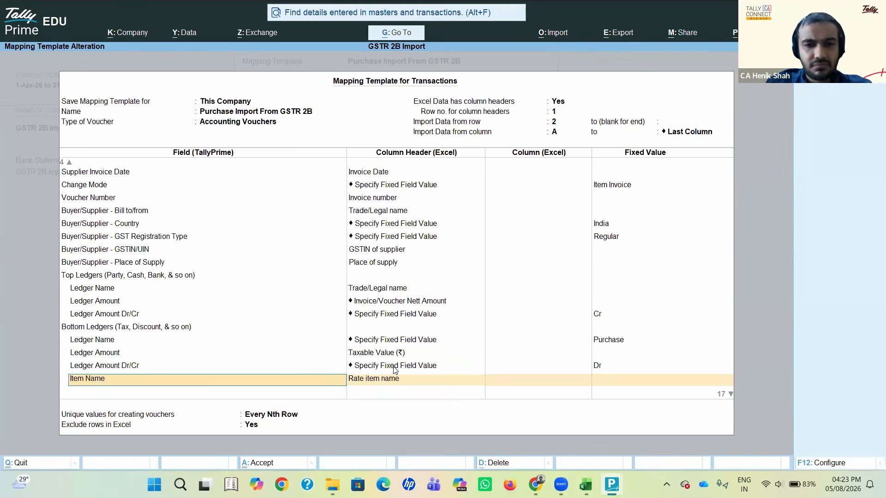
# Step: Exclude Excel rows where Supply Attract Reverse Charge contains Yes, and save the mapping template
pyautogui.click(332, 412)
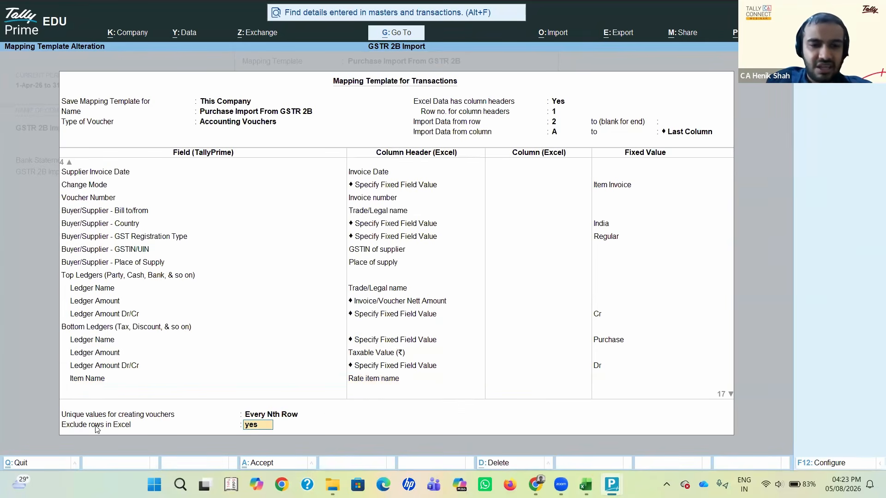
pyautogui.press('Return')
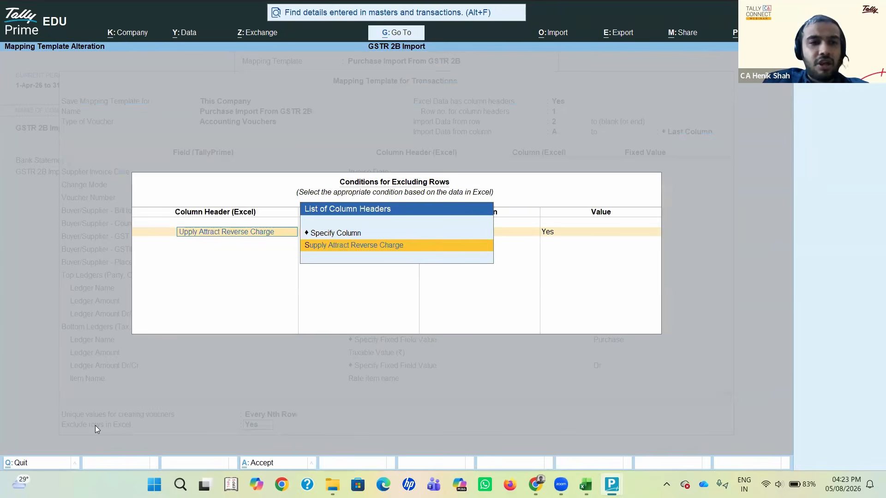
pyautogui.press('BackSpace')
pyautogui.press('BackSpace')
pyautogui.press('BackSpace')
pyautogui.press('BackSpace')
pyautogui.press('BackSpace')
pyautogui.press('BackSpace')
pyautogui.press('BackSpace')
pyautogui.press('BackSpace')
pyautogui.press('BackSpace')
pyautogui.press('BackSpace')
pyautogui.press('BackSpace')
pyautogui.press('BackSpace')
pyautogui.press('BackSpace')
pyautogui.press('BackSpace')
pyautogui.press('BackSpace')
pyautogui.press('BackSpace')
pyautogui.press('BackSpace')
pyautogui.press('BackSpace')
pyautogui.press('BackSpace')
pyautogui.press('BackSpace')
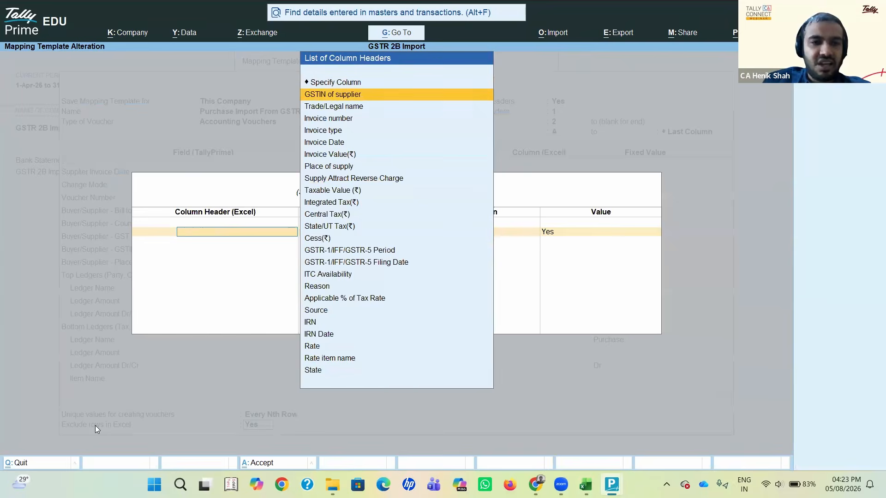
pyautogui.press('Down')
pyautogui.press('Return')
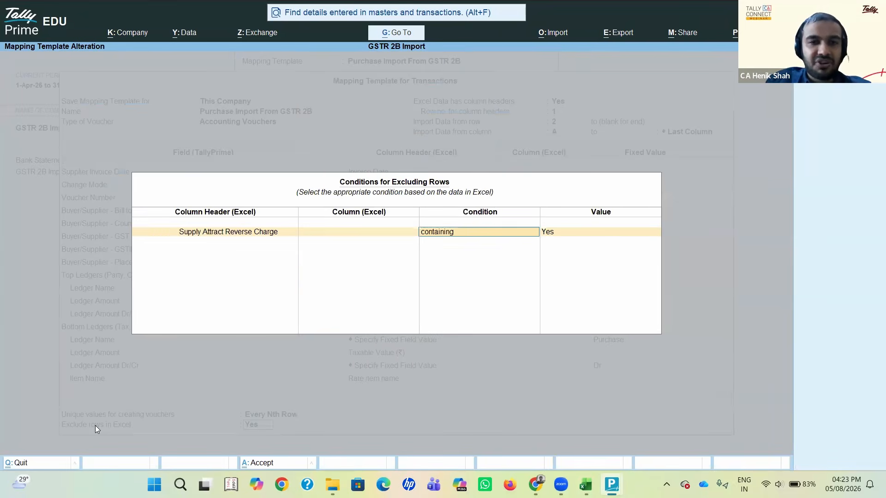
pyautogui.press('Return')
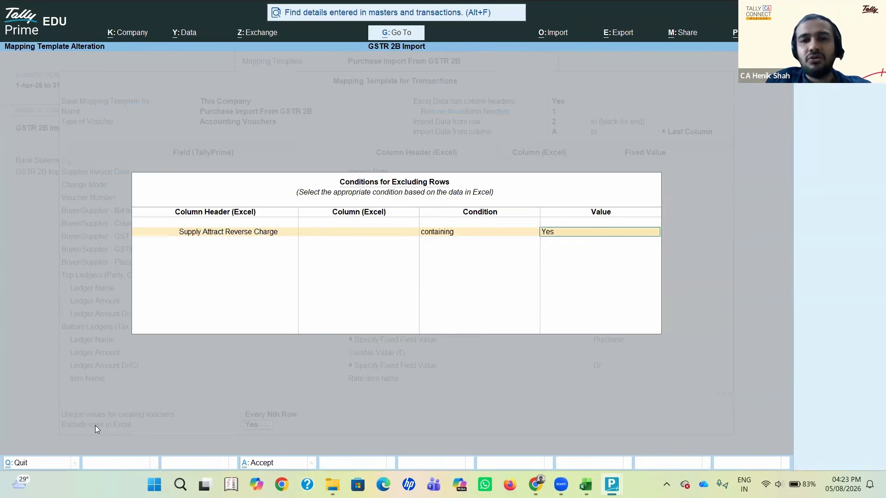
pyautogui.press('Return')
pyautogui.press('Return')
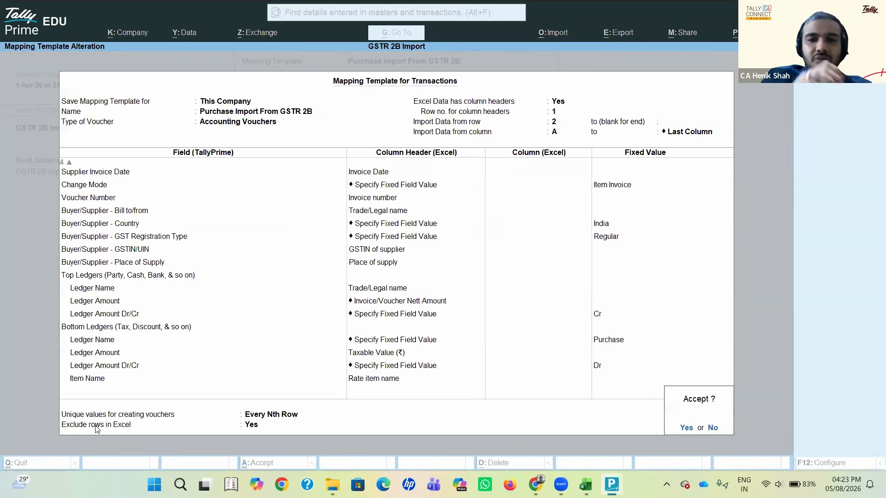
pyautogui.press('Return')
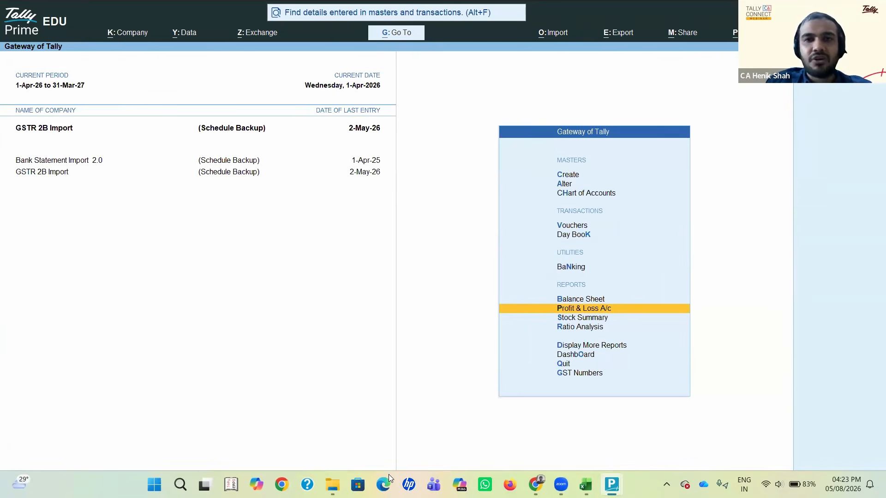
# Step: Reopen the Purchase Import From GSTR 2B transactions mapping template with worksheet B2B and select its Voucher Type Name mapping
pyautogui.hotkey('alt', 'Tab')
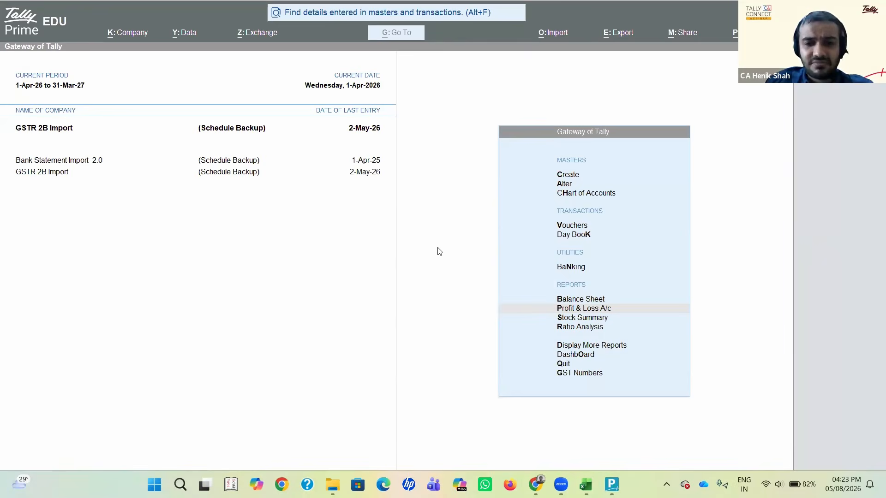
pyautogui.click(429, 208)
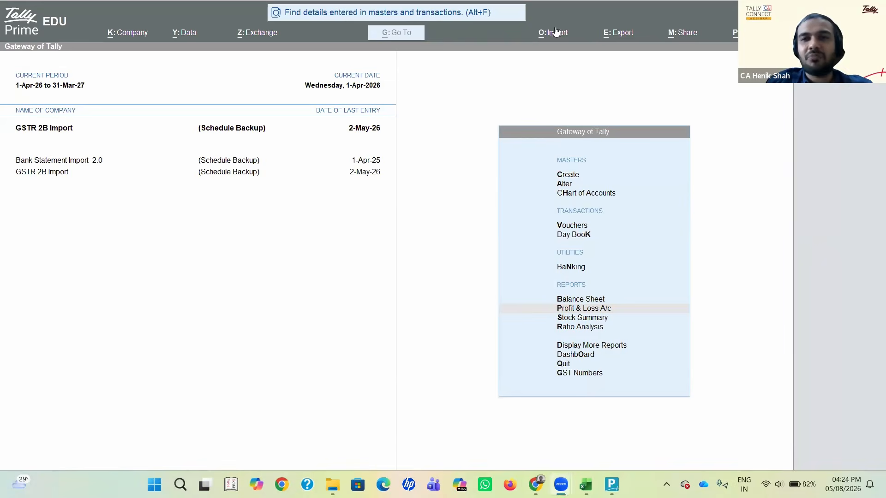
pyautogui.click(552, 32)
pyautogui.press('Down')
pyautogui.press('Down')
pyautogui.press('Down')
pyautogui.press('Down')
pyautogui.press('Down')
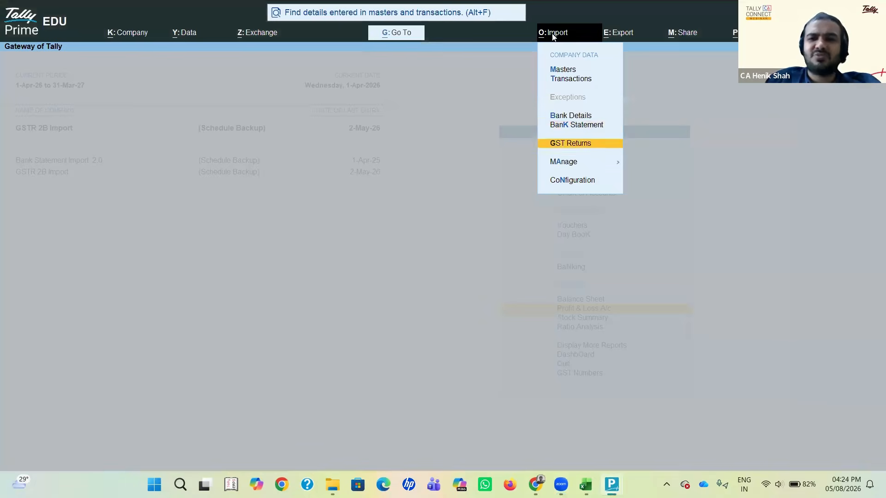
pyautogui.press('Return')
pyautogui.press('Return')
pyautogui.press('Down')
pyautogui.press('Down')
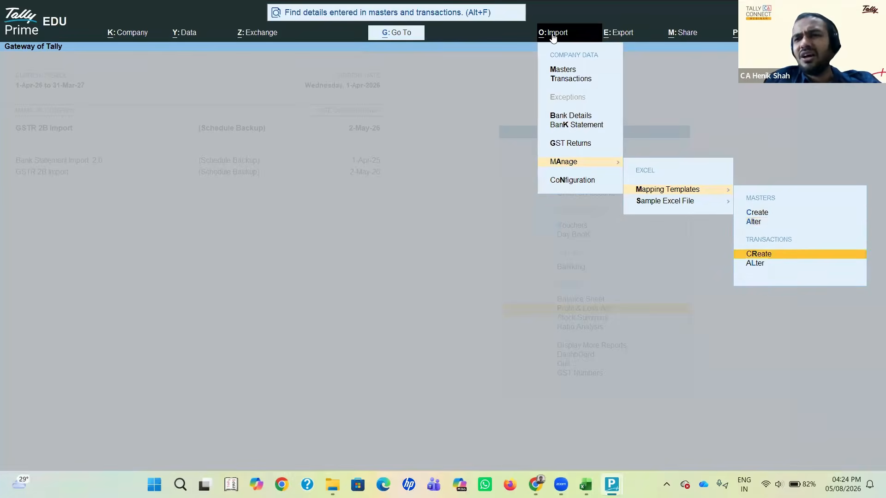
pyautogui.press('Down')
pyautogui.press('Return')
pyautogui.press('Return')
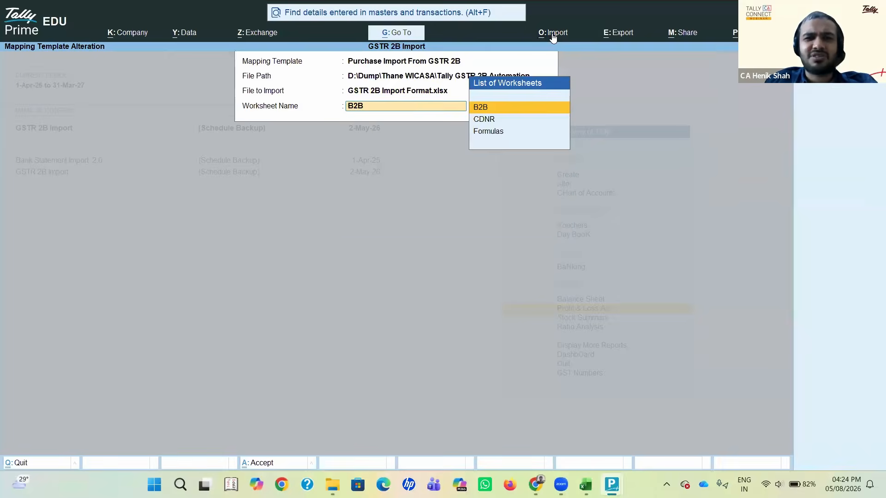
pyautogui.press('Return')
pyautogui.press('Return')
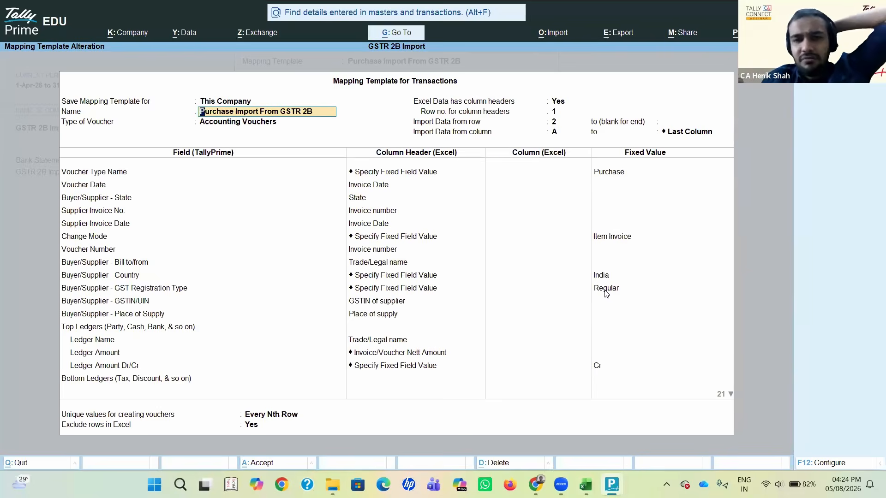
pyautogui.click(609, 178)
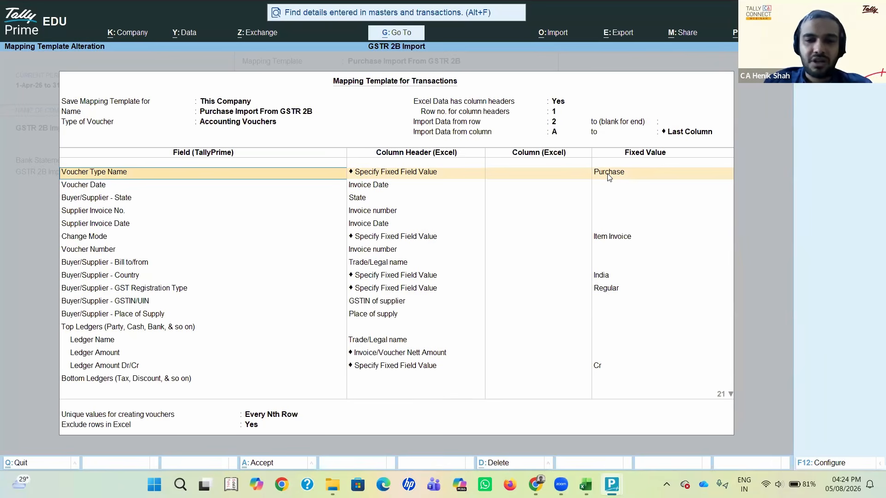
pyautogui.hotkey('alt', 'Tab')
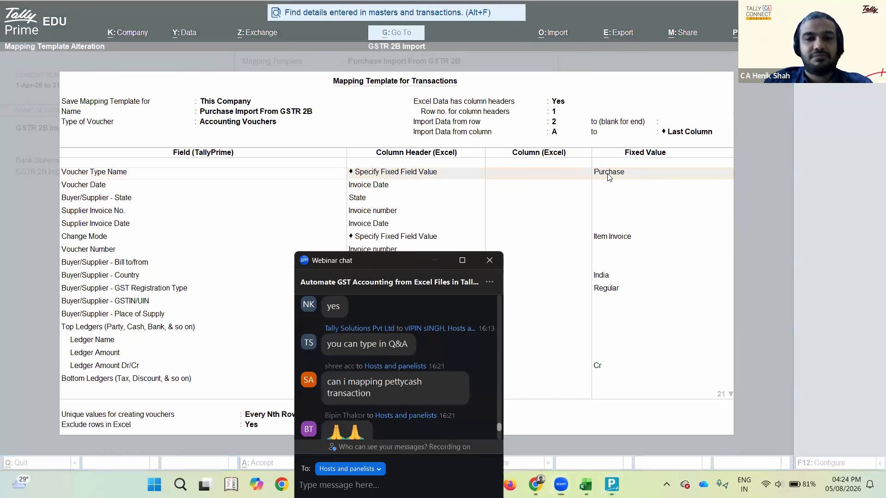
pyautogui.hotkey('alt', 'Tab')
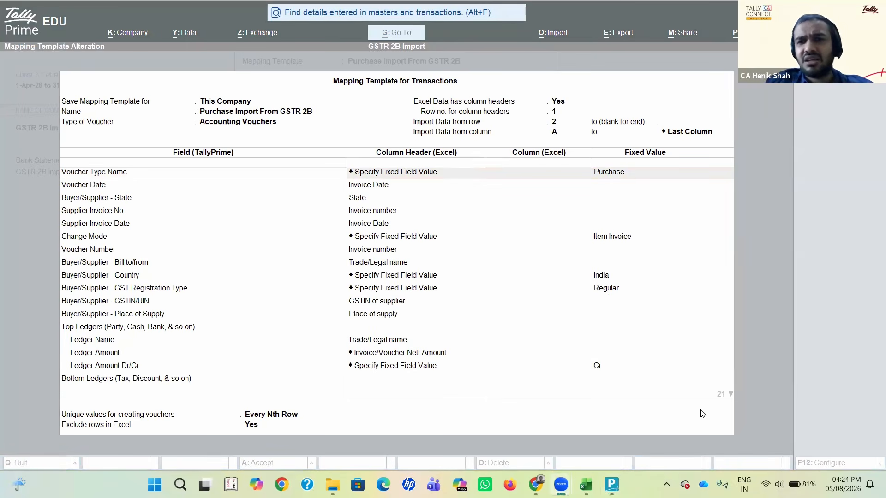
pyautogui.click(755, 99)
# Step: Leave the mapping template and drill down from Purchase Accounts in Profit & Loss to May's first purchase voucher, 120/26-27
pyautogui.press('Escape')
pyautogui.press('y')
pyautogui.press('Return')
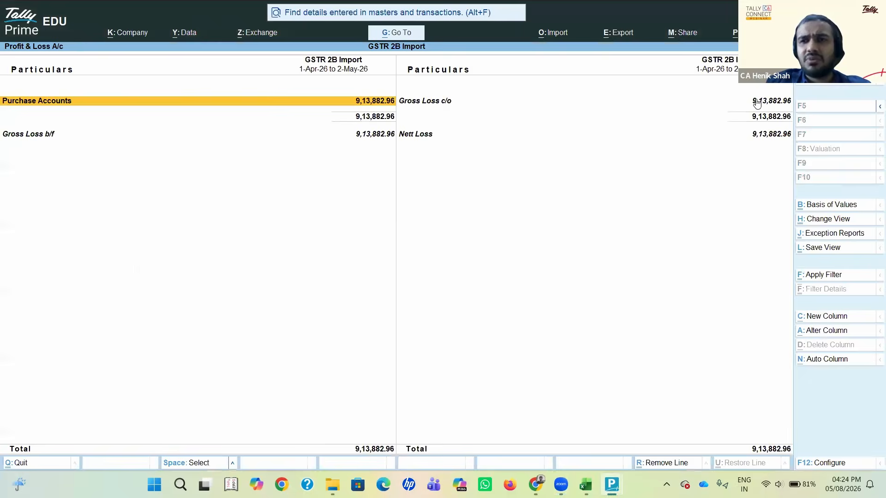
pyautogui.press('Return')
pyautogui.press('Return')
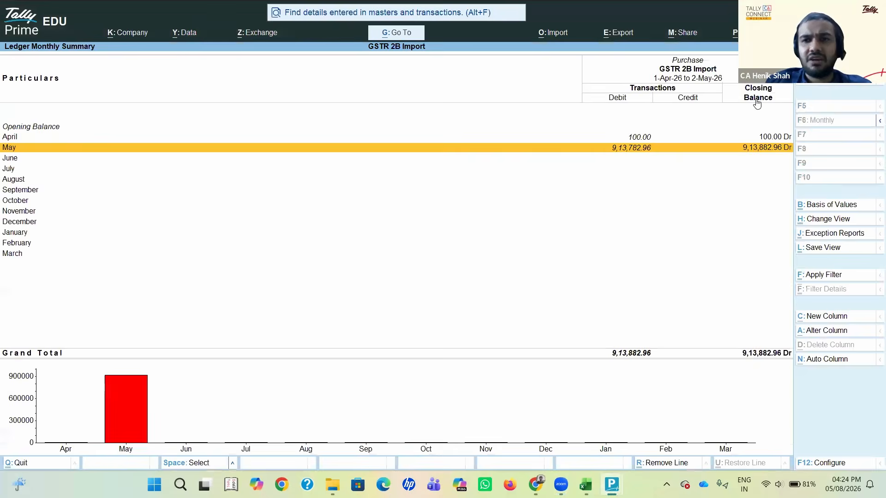
pyautogui.press('Return')
pyautogui.press('Return')
pyautogui.press('Return')
pyautogui.press('Return')
pyautogui.press('Return')
pyautogui.press('Return')
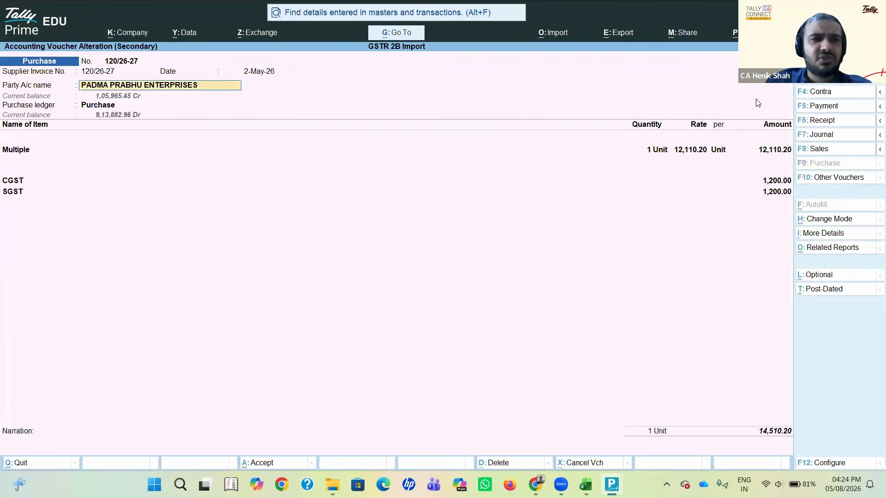
# Step: Reopen purchase voucher 120/26-27 and review its party details, including state, GST registration type and place of supply
pyautogui.press('Escape')
pyautogui.press('Return')
pyautogui.press('Return')
pyautogui.press('Return')
pyautogui.press('Return')
pyautogui.press('Return')
pyautogui.press('Return')
pyautogui.press('Return')
pyautogui.press('Return')
pyautogui.press('Return')
pyautogui.press('Return')
pyautogui.press('Return')
pyautogui.press('Return')
pyautogui.press('Return')
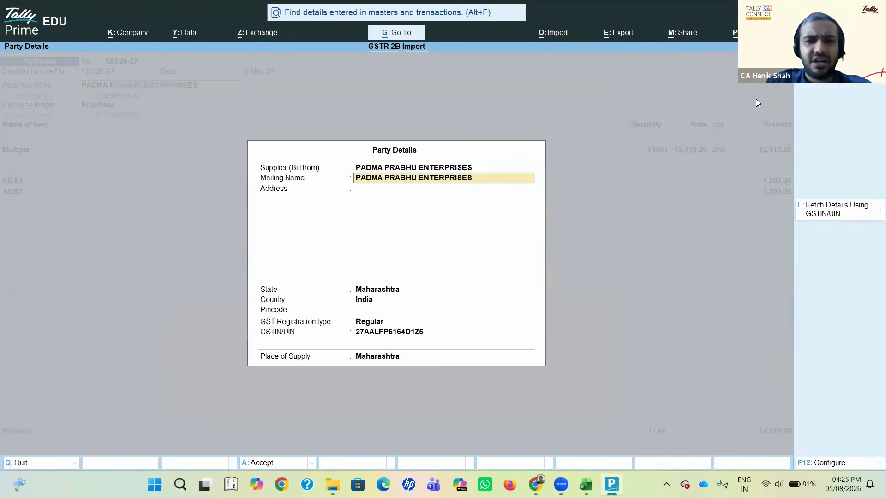
pyautogui.press('Return')
pyautogui.press('Return')
pyautogui.press('Return')
pyautogui.press('Return')
pyautogui.press('Return')
pyautogui.press('Return')
pyautogui.press('Return')
pyautogui.press('Return')
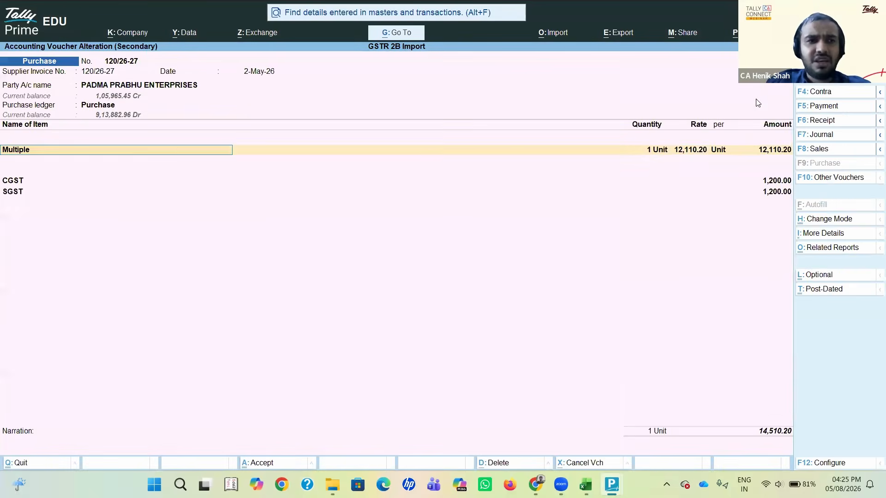
# Step: Check the GST rate and HSN/SAC details of the Multiple item, and close voucher 120/26-27
pyautogui.press('Return')
pyautogui.press('Return')
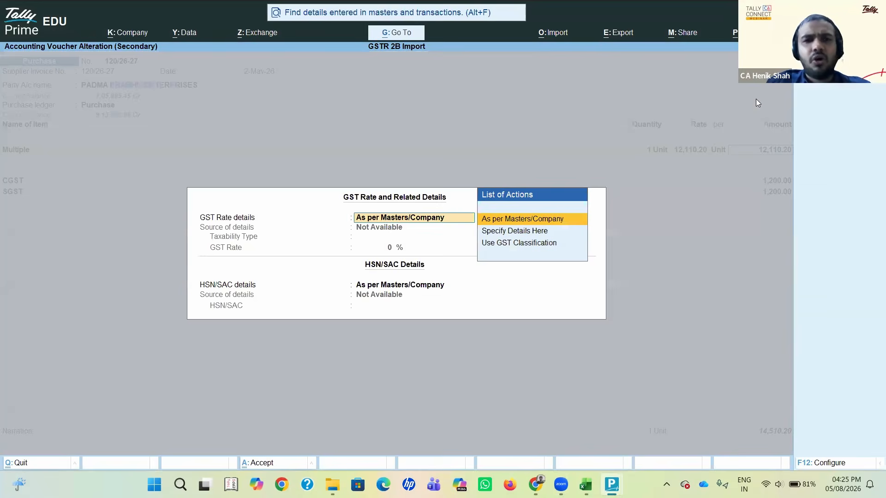
pyautogui.press('Return')
pyautogui.press('Return')
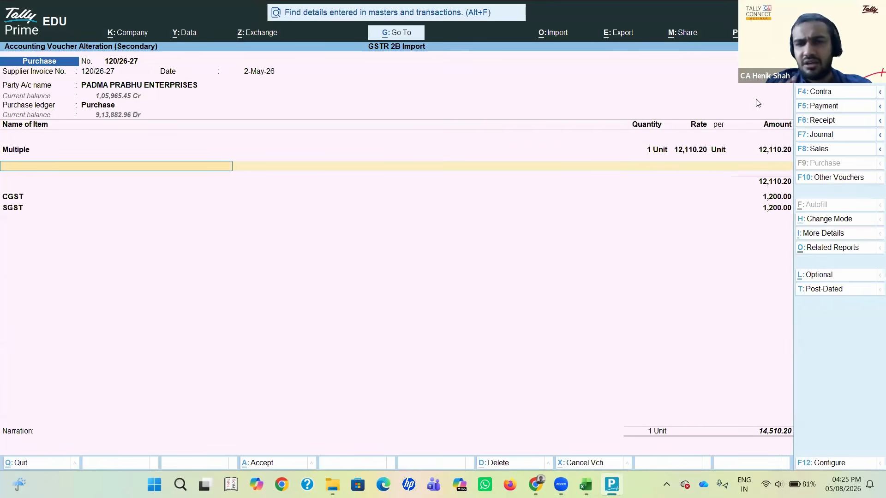
pyautogui.click(752, 409)
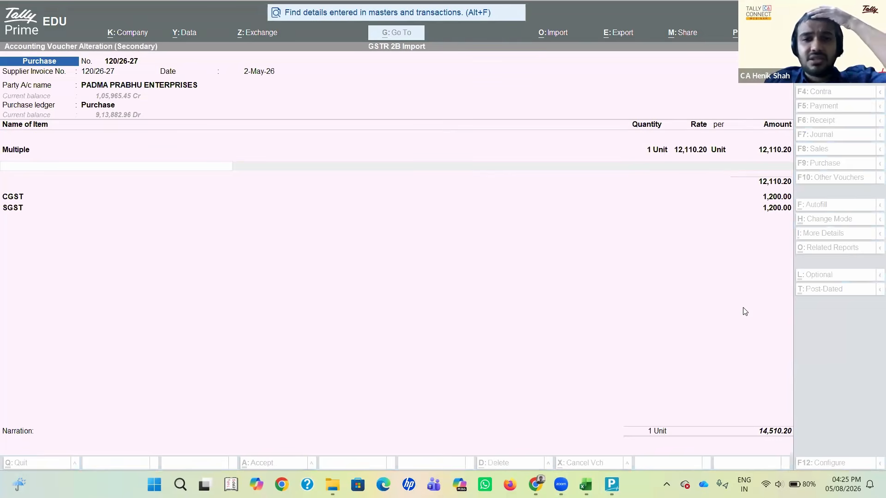
pyautogui.click(546, 246)
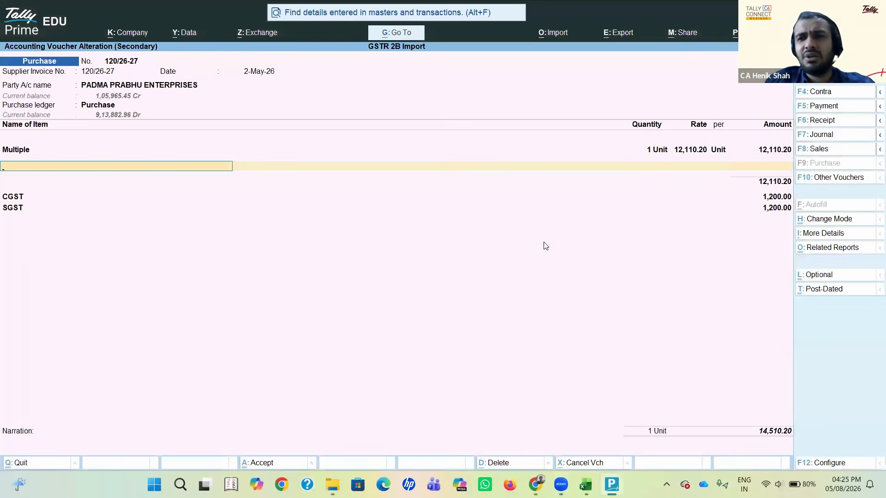
pyautogui.press('Escape')
pyautogui.press('Return')
pyautogui.hotkey('alt', 'Tab')
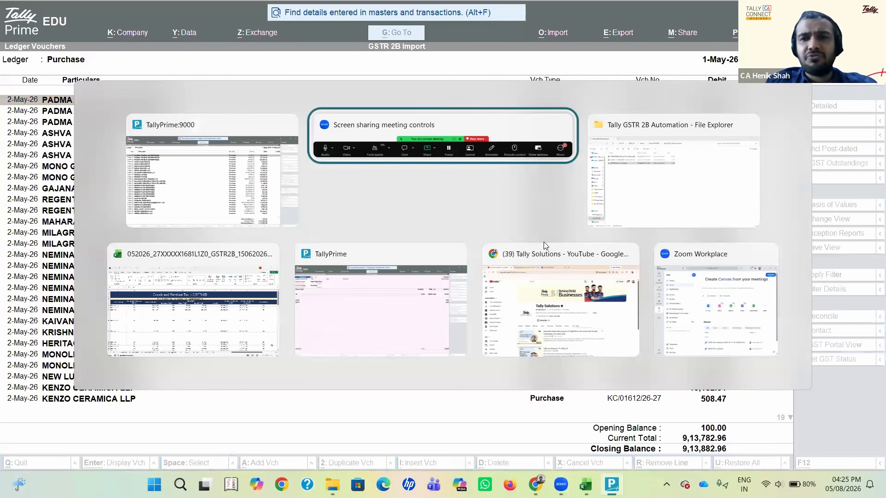
pyautogui.hotkey('alt', 'Tab')
pyautogui.hotkey('alt', 'Tab')
pyautogui.hotkey('alt', 'Tab')
pyautogui.hotkey('alt', 'Tab')
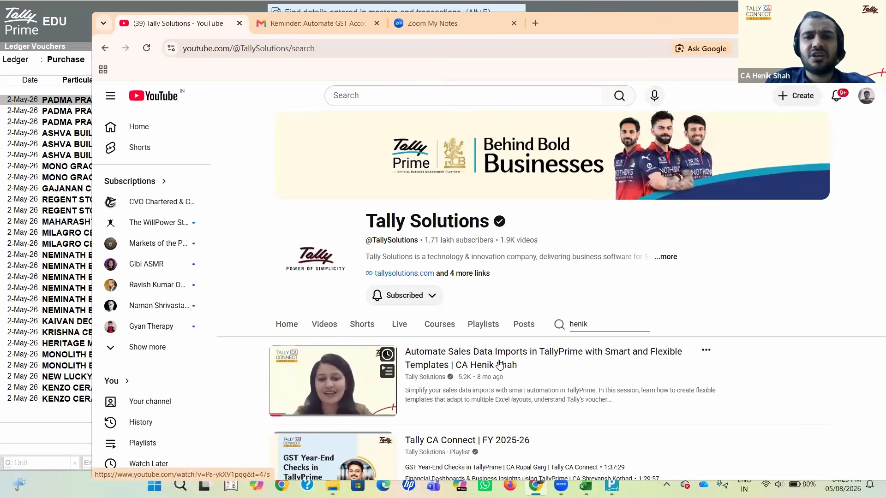
pyautogui.hotkey('alt', 'Tab')
pyautogui.press('Return')
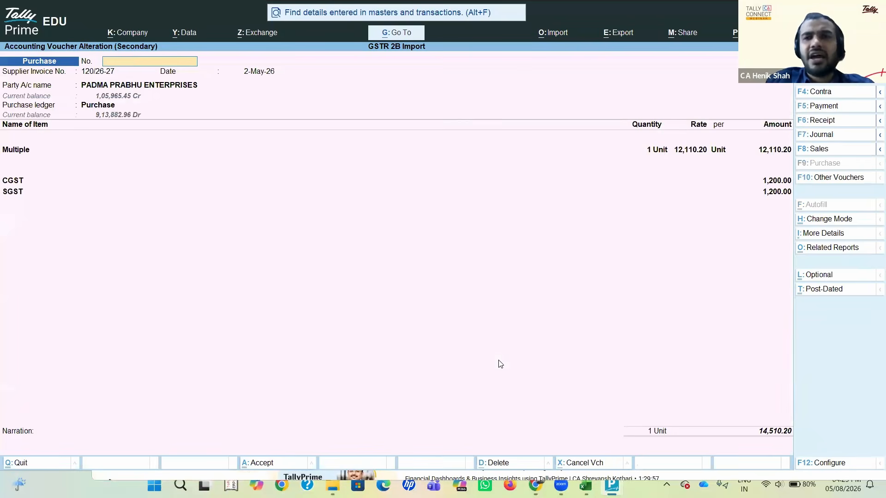
pyautogui.press('Escape')
pyautogui.press('Return')
# Step: Open the second purchase voucher, 188/26-27, and review its receipt details and party details through to place of supply
pyautogui.press('Down')
pyautogui.press('Return')
pyautogui.press('Return')
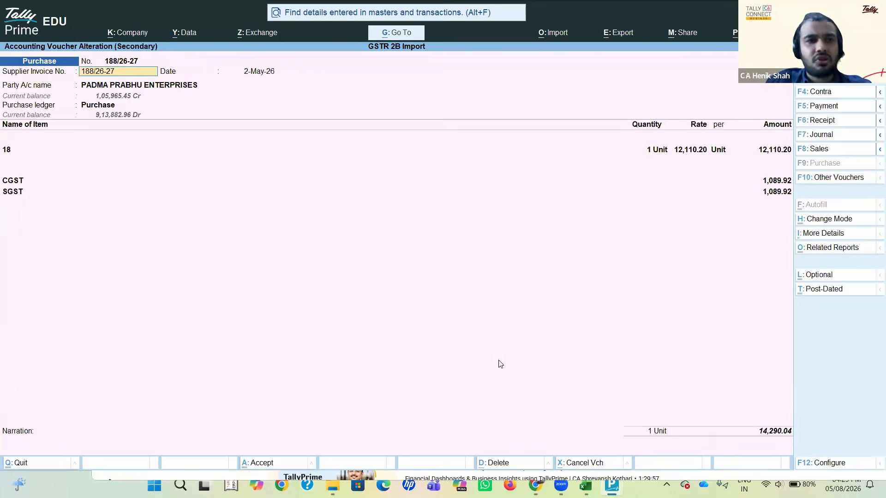
pyautogui.press('Return')
pyautogui.press('Return')
pyautogui.press('Return')
pyautogui.press('Return')
pyautogui.press('Return')
pyautogui.press('Return')
pyautogui.press('Return')
pyautogui.press('Return')
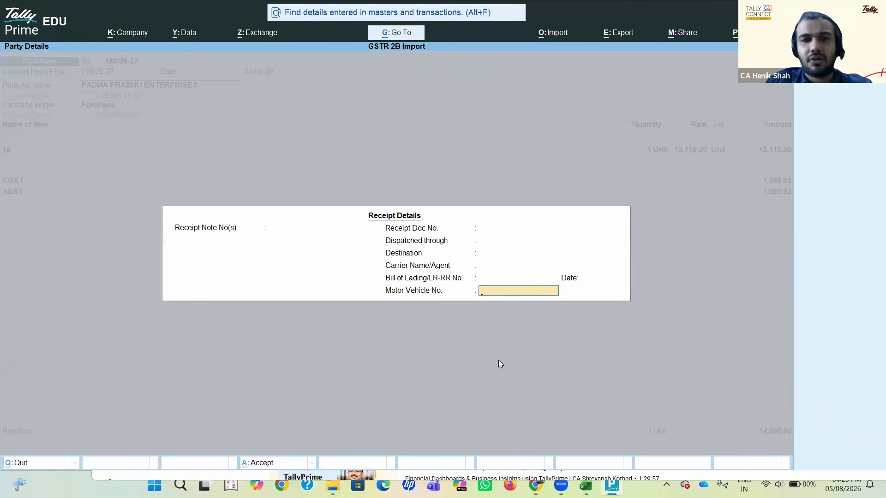
pyautogui.press('Return')
pyautogui.press('Return')
pyautogui.press('Return')
pyautogui.press('Return')
pyautogui.press('Return')
pyautogui.press('Return')
pyautogui.press('Return')
pyautogui.press('Return')
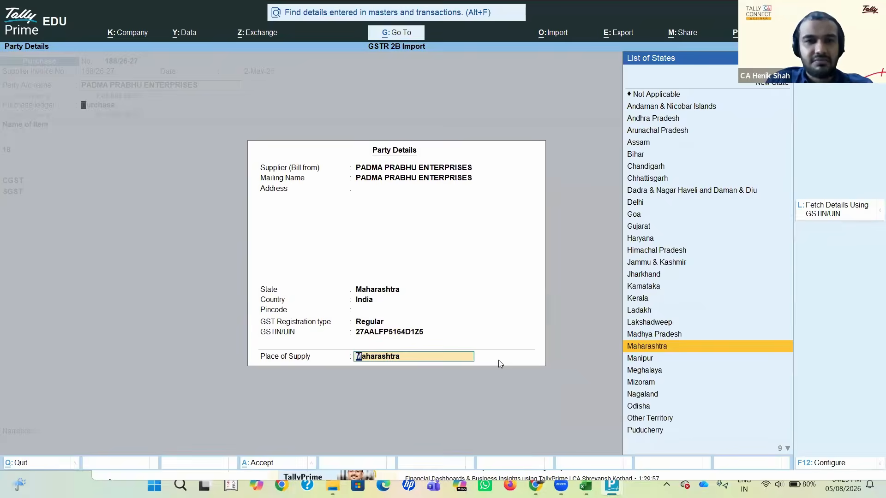
# Step: Check the GST rate details of item 18 in voucher 188/26-27, and return to the Purchase ledger's monthly summary
pyautogui.press('Return')
pyautogui.press('Return')
pyautogui.press('Return')
pyautogui.press('Return')
pyautogui.press('Return')
pyautogui.press('Return')
pyautogui.press('Return')
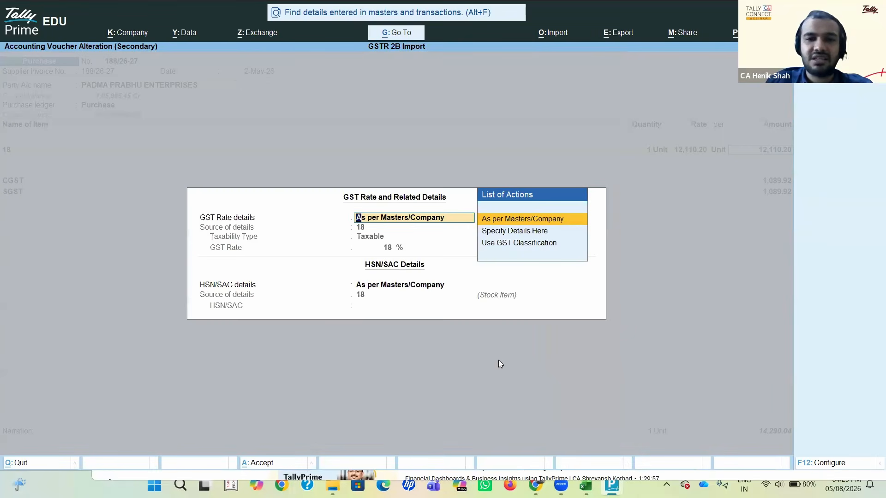
pyautogui.press('Return')
pyautogui.press('Return')
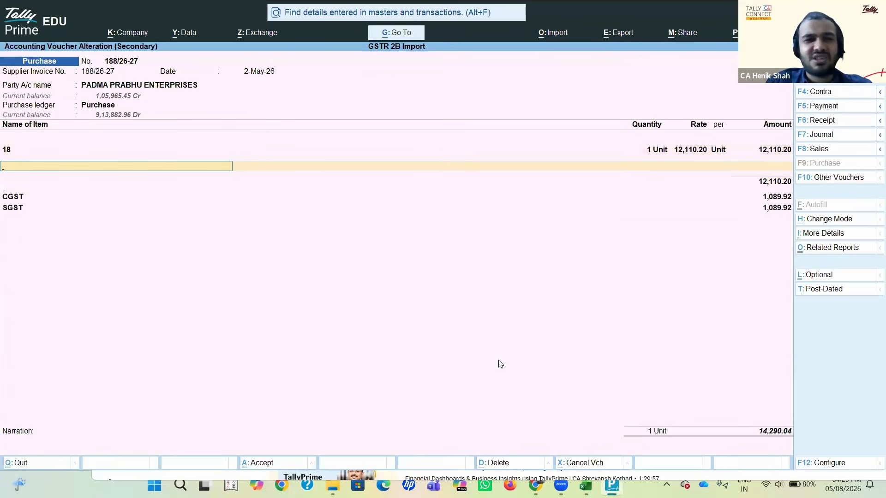
pyautogui.press('BackSpace')
pyautogui.press('Return')
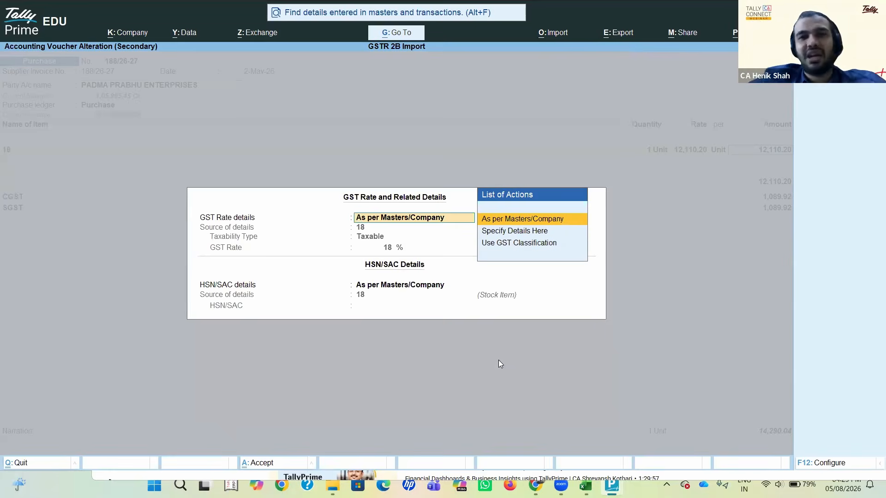
pyautogui.press('BackSpace')
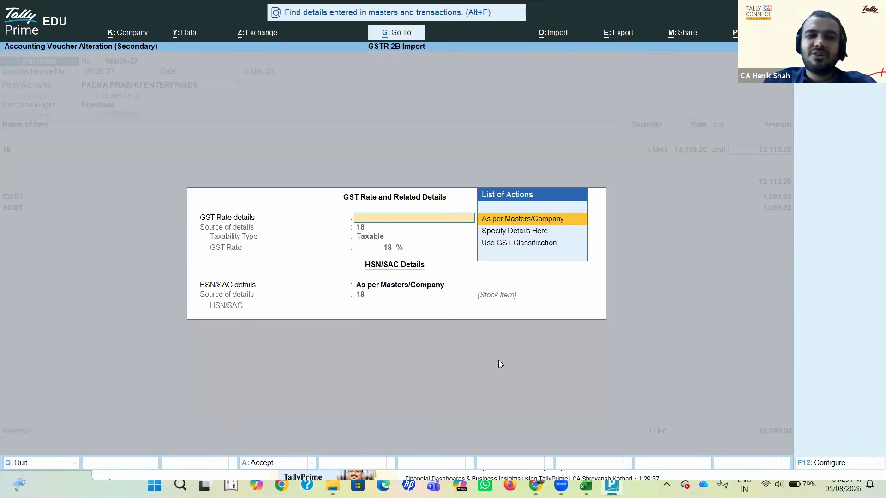
pyautogui.press('Escape')
pyautogui.press('y')
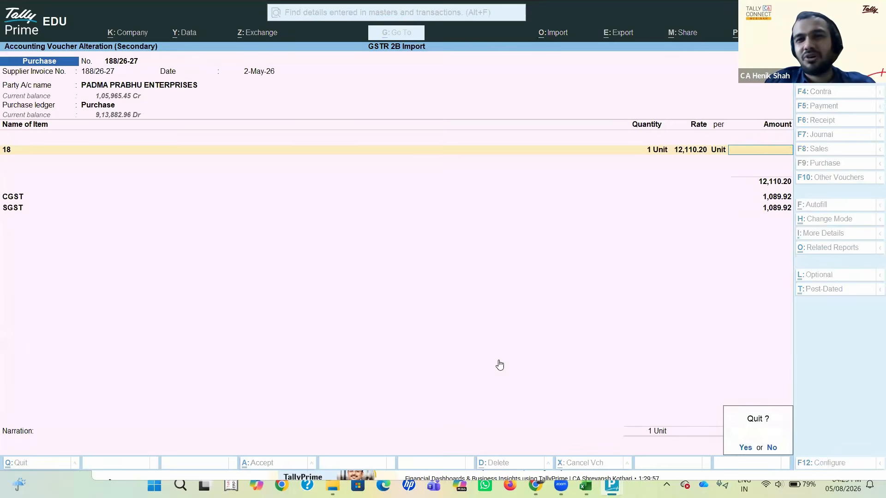
pyautogui.press('Escape')
pyautogui.press('Escape')
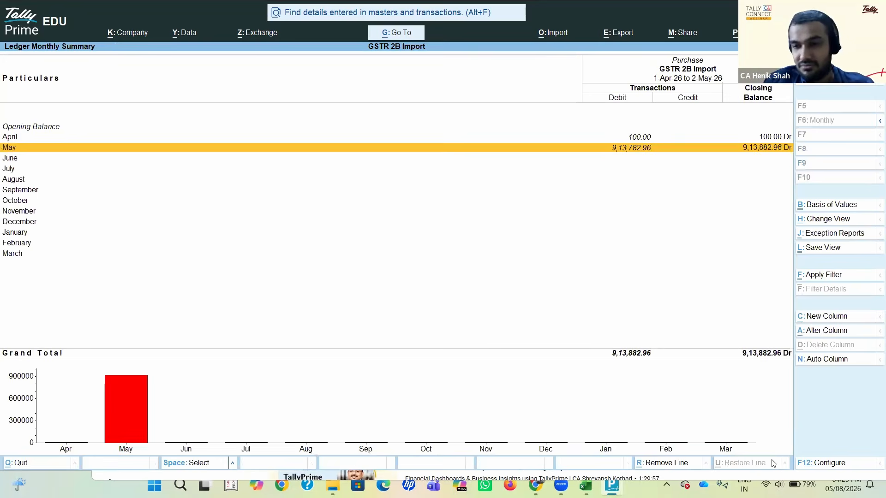
# Step: Reopen May's voucher list for the Purchase ledger and view the Padma Prabhu Enterprises purchase entries
pyautogui.hotkey('alt', 'Tab')
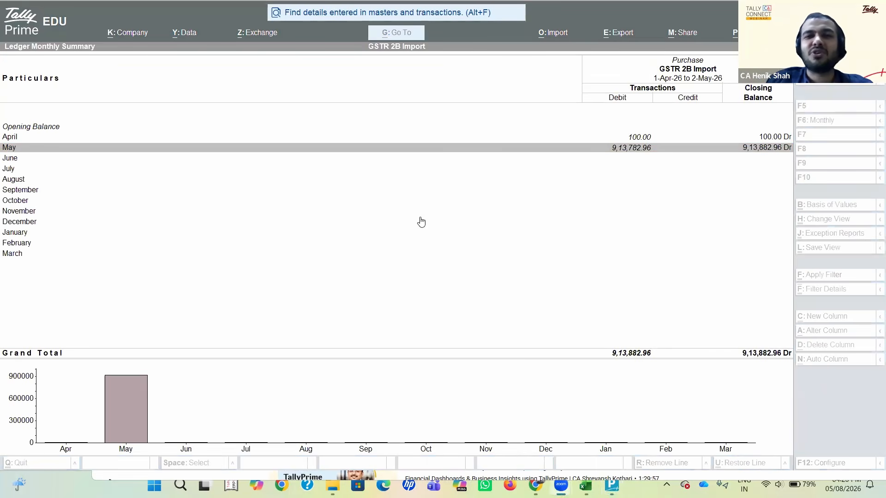
pyautogui.click(425, 170)
pyautogui.press('Return')
pyautogui.press('Escape')
pyautogui.press('Up')
pyautogui.press('Up')
pyautogui.press('Return')
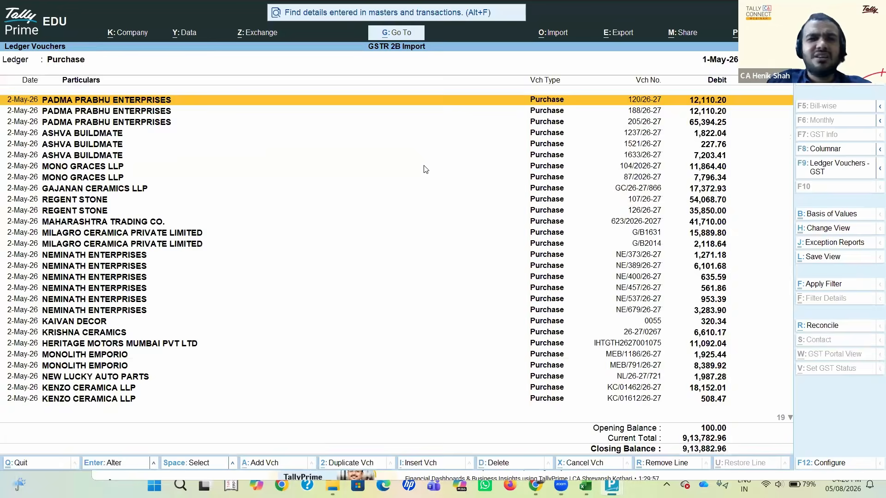
pyautogui.press('Return')
pyautogui.press('Escape')
pyautogui.press('Escape')
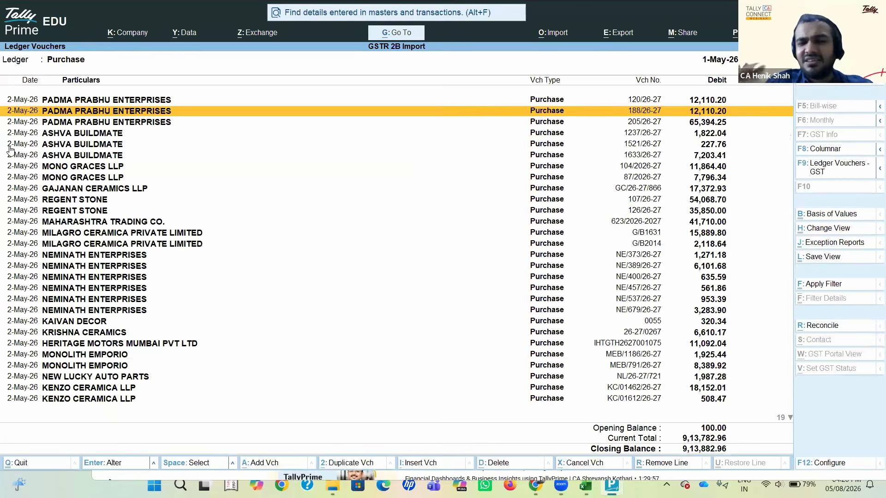
# Step: Switch to the downloaded GSTR-2B Excel workbook and inspect the central and state tax amounts in row 8 of the B2B sheet
pyautogui.hotkey('alt', 'Tab')
pyautogui.hotkey('alt', 'Tab')
pyautogui.hotkey('alt', 'Tab')
pyautogui.hotkey('alt', 'Tab')
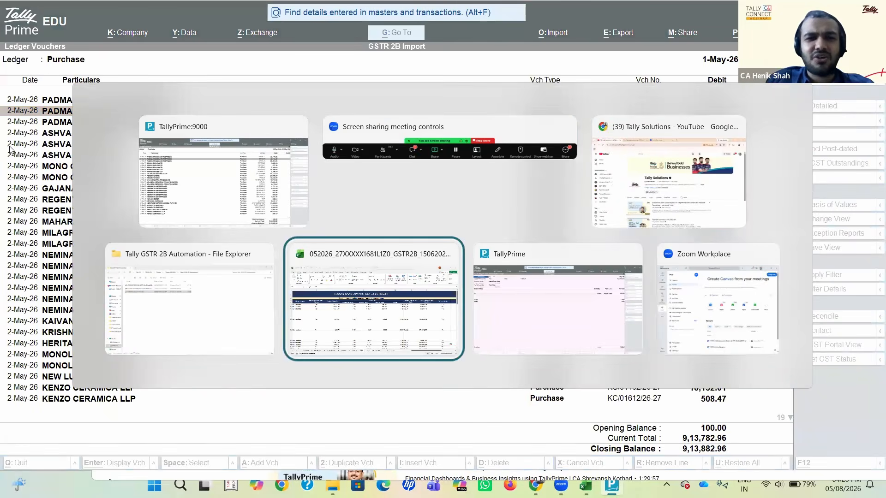
pyautogui.press('Right')
pyautogui.press('Right')
pyautogui.press('Left')
pyautogui.press('Left')
pyautogui.press('Left')
pyautogui.press('Left')
pyautogui.press('Left')
pyautogui.press('Left')
pyautogui.press('Left')
pyautogui.press('Left')
pyautogui.press('Right')
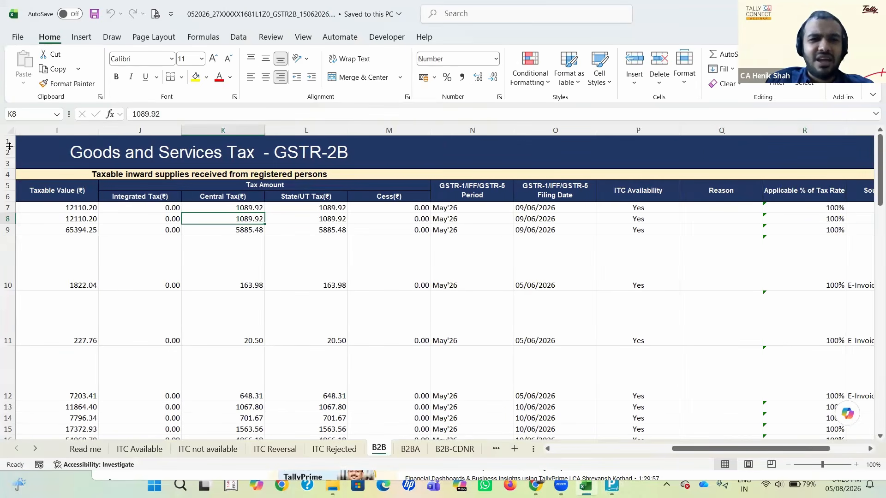
pyautogui.hotkey('shift', 'Right')
pyautogui.press('Right')
pyautogui.press('Left')
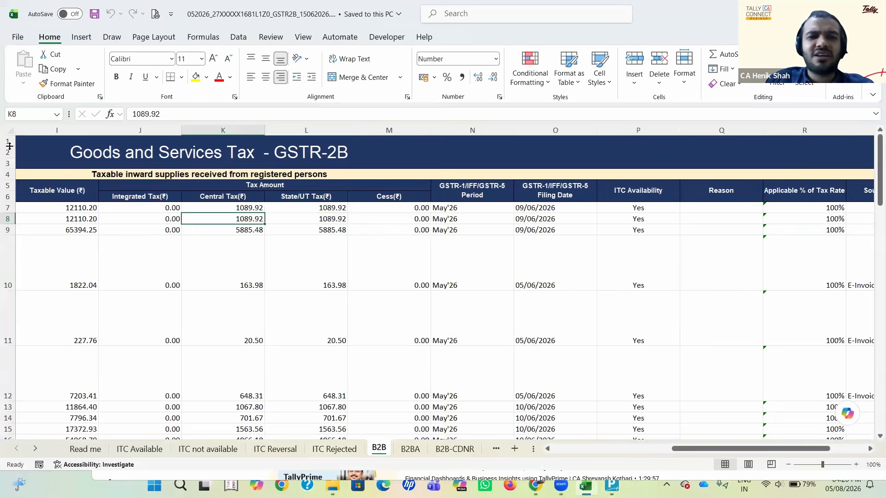
# Step: Open GSTR 2B Import Format.xlsx from the Tally GSTR 2B Automation folder
pyautogui.hotkey('alt', 'Tab')
pyautogui.hotkey('alt', 'Tab')
pyautogui.hotkey('alt', 'Tab')
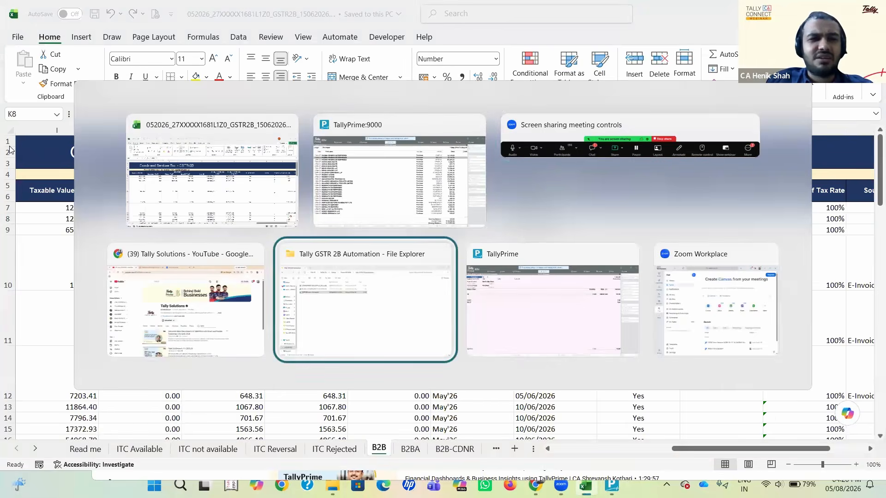
pyautogui.press('Down')
pyautogui.press('Return')
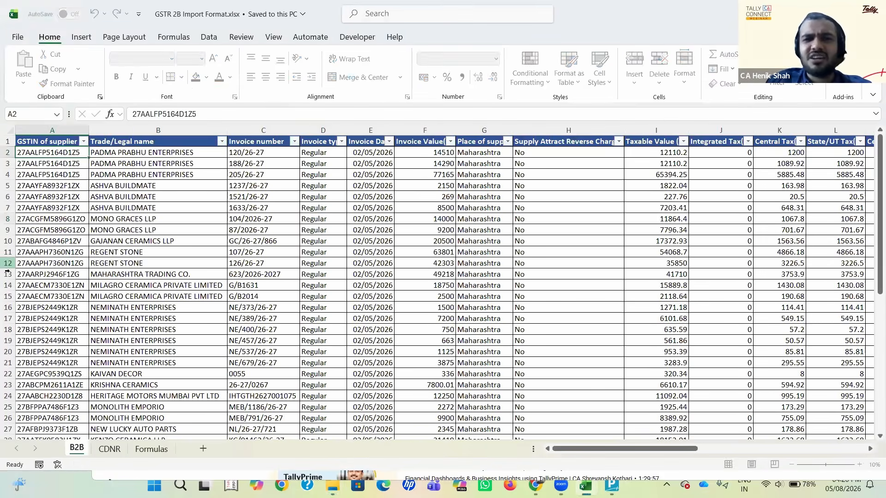
# Step: Examine the B2B sheet across to the Rate column for the Padma Prabhu Enterprises invoices
pyautogui.press('Right')
pyautogui.press('Right')
pyautogui.press('Right')
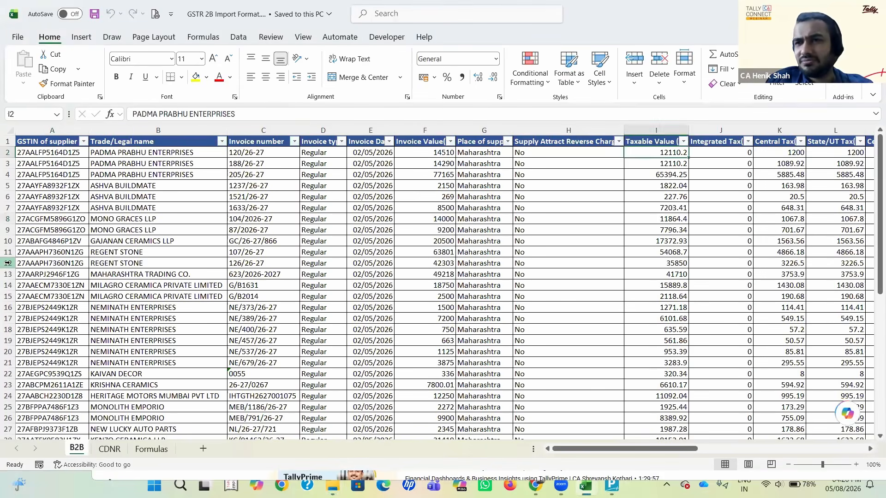
pyautogui.press('Right')
pyautogui.press('Right')
pyautogui.press('Right')
pyautogui.press('Right')
pyautogui.press('Right')
pyautogui.press('Right')
pyautogui.press('Right')
pyautogui.press('Right')
pyautogui.press('Right')
pyautogui.press('Right')
pyautogui.press('Right')
pyautogui.press('Right')
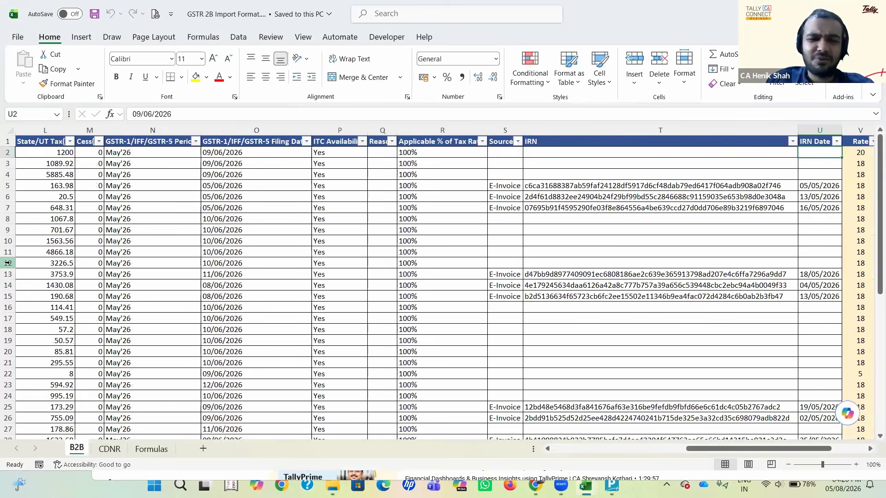
pyautogui.press('Right')
pyautogui.press('Down')
pyautogui.press('Down')
# Step: Switch from the Excel workbooks to TallyPrime and leave the Profit & Loss A/c report for the Gateway of Tally
pyautogui.hotkey('alt', 'Tab')
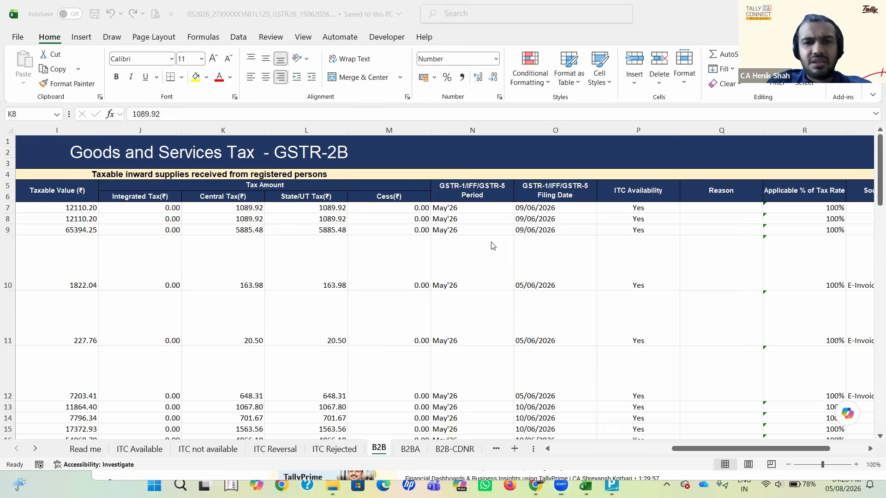
pyautogui.hotkey('alt', 'Tab')
pyautogui.hotkey('alt', 'Tab')
pyautogui.hotkey('alt', 'Tab')
pyautogui.hotkey('alt', 'Tab')
pyautogui.hotkey('alt', 'Tab')
pyautogui.hotkey('alt', 'Tab')
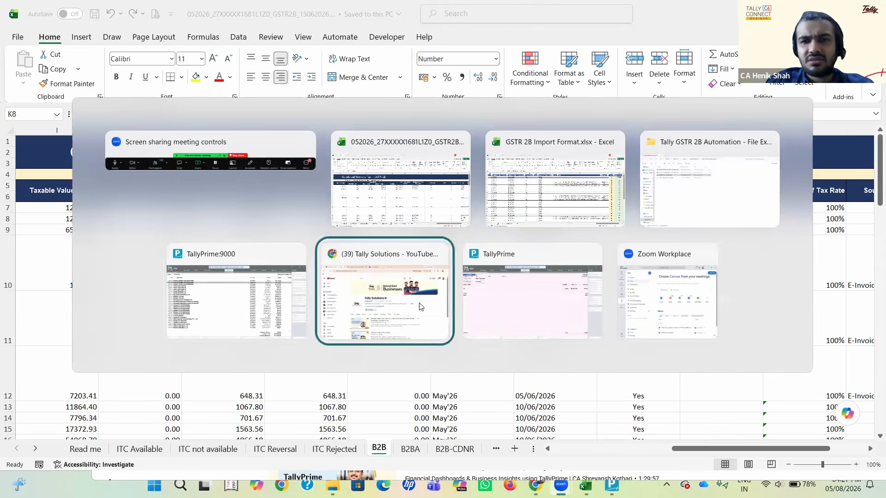
pyautogui.press('y')
pyautogui.press('Escape')
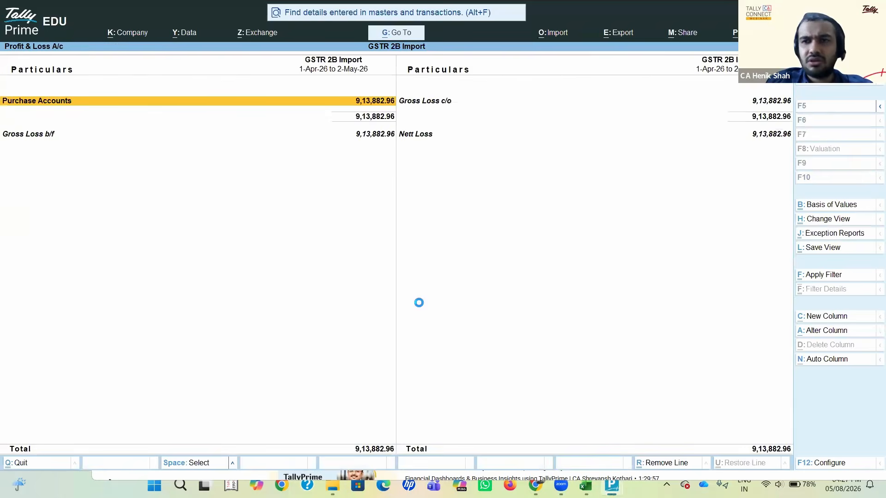
pyautogui.press('Escape')
# Step: Open the GSTR-3B report from the GST Reports for the GSTR 2B Import company
pyautogui.press('d')
pyautogui.press('g')
pyautogui.press('g')
pyautogui.press('Down')
pyautogui.press('Down')
pyautogui.press('Escape')
pyautogui.press('Down')
pyautogui.press('Down')
pyautogui.press('Down')
pyautogui.press('Up')
pyautogui.press('Up')
pyautogui.press('Up')
pyautogui.press('Up')
pyautogui.press('Up')
pyautogui.press('Up')
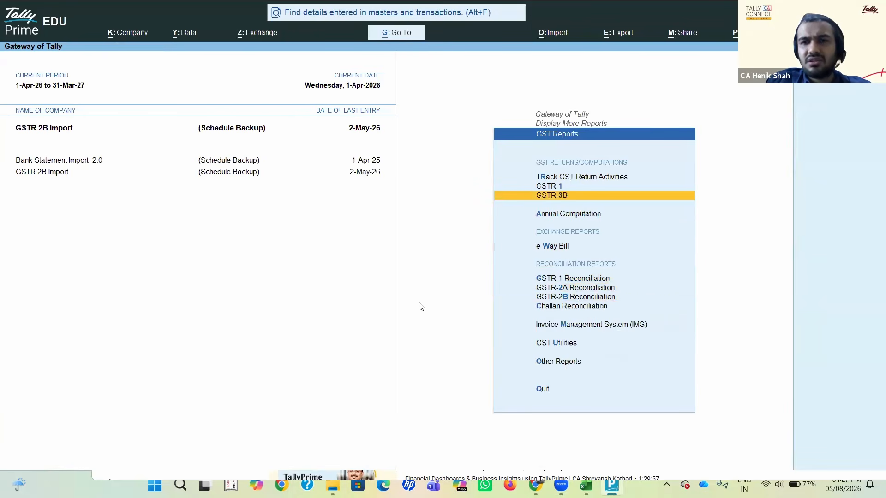
pyautogui.press('Return')
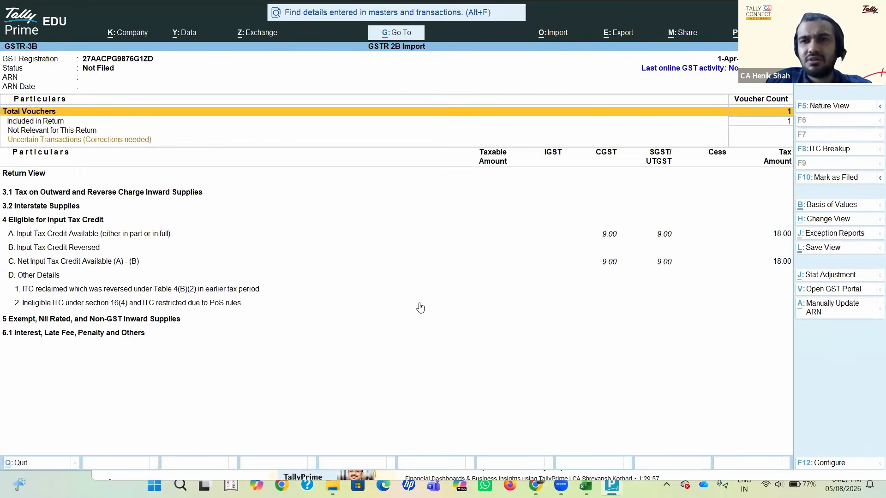
pyautogui.press('Escape')
pyautogui.press('Escape')
pyautogui.hotkey('alt', 'F2')
pyautogui.press('BackSpace')
pyautogui.press('Escape')
pyautogui.press('Return')
pyautogui.press('Down')
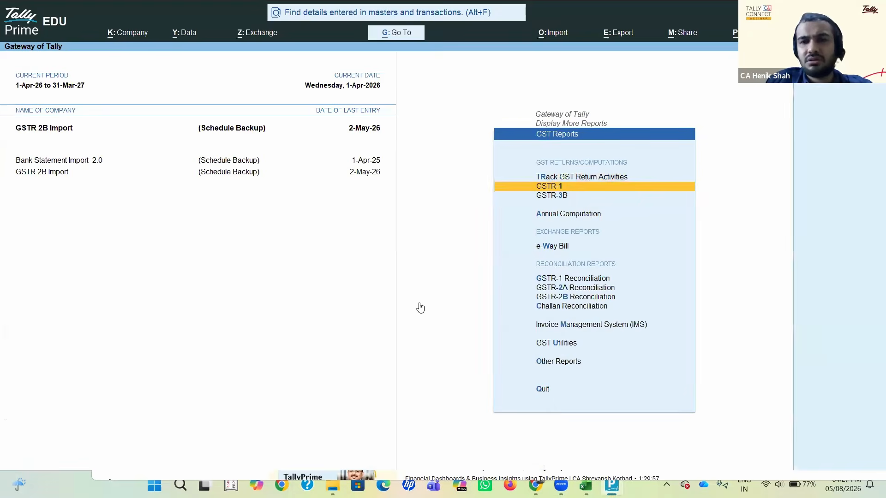
pyautogui.press('Down')
pyautogui.press('Return')
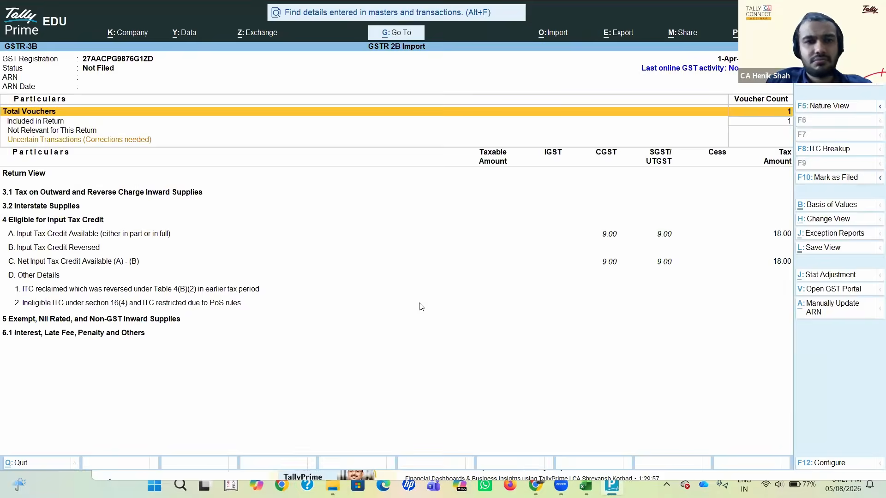
# Step: Change the GSTR-3B report period to May 2026, starting from 1-5-2026
pyautogui.hotkey('alt', 'F2')
pyautogui.press('BackSpace')
pyautogui.write('1-5-2026')
pyautogui.press('Return')
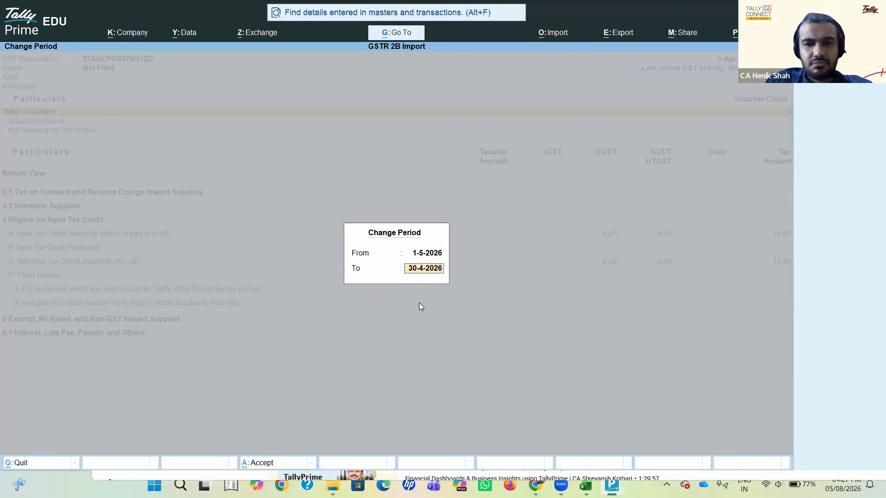
pyautogui.write('may26')
pyautogui.press('Return')
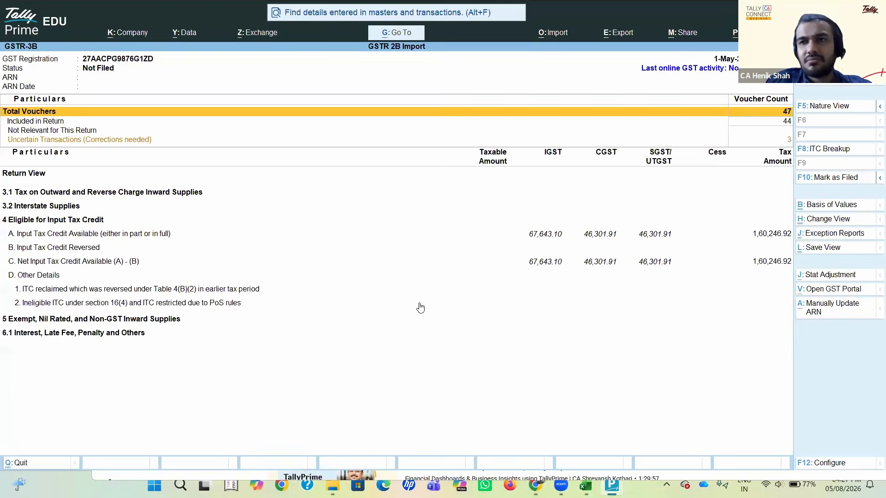
# Step: Open the Uncertain Transactions (Corrections needed) of GSTR-3B and examine the taxability type and tax amount mismatch entries
pyautogui.press('Down')
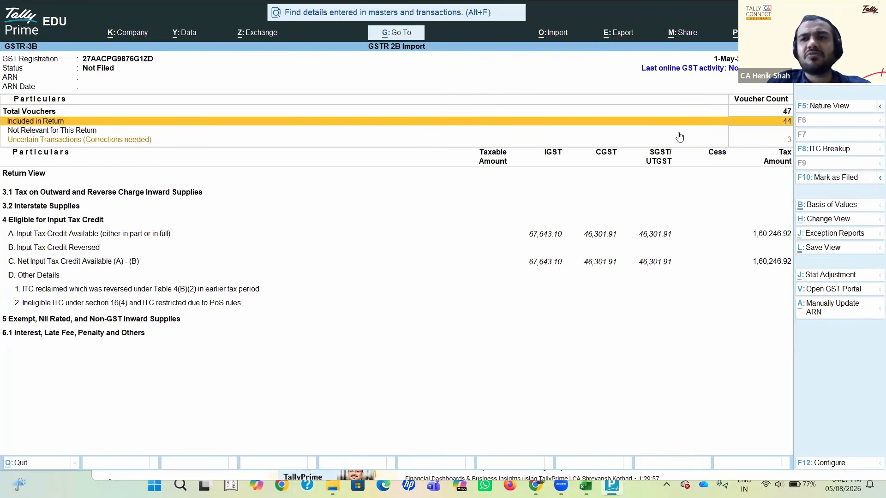
pyautogui.press('Down')
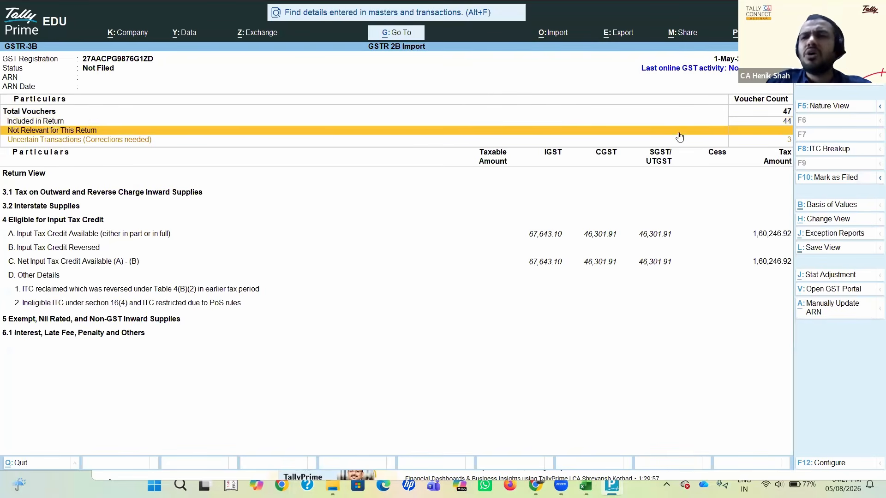
pyautogui.press('Down')
pyautogui.press('Return')
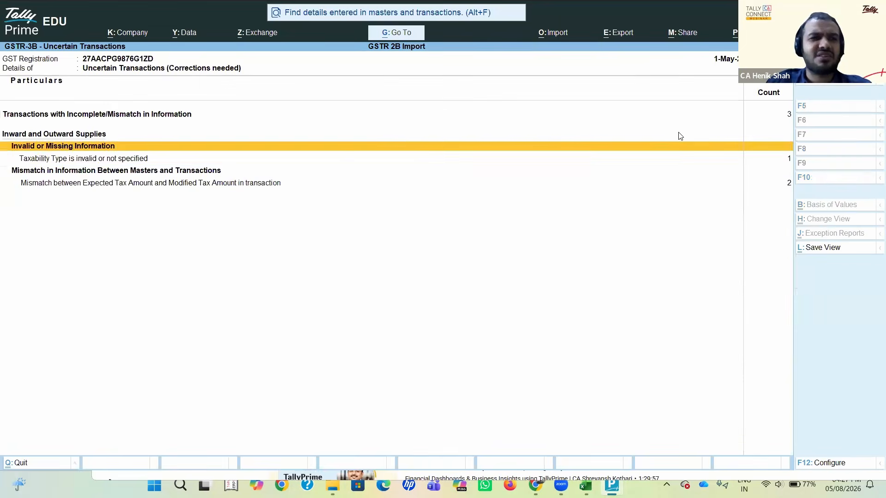
pyautogui.press('Down')
pyautogui.press('Up')
pyautogui.press('Down')
pyautogui.press('Down')
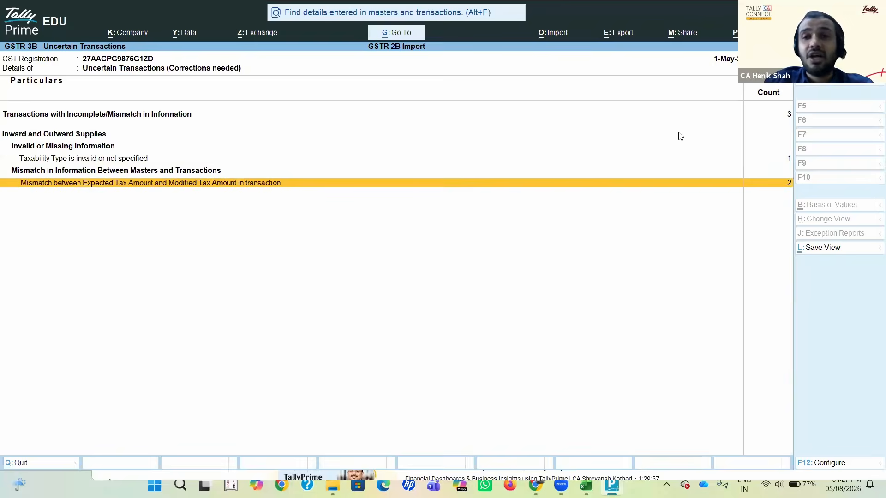
# Step: Review the voucher summary and available input tax credit in May's GSTR-3B, and return to the Gateway of Tally
pyautogui.press('Escape')
pyautogui.press('Up')
pyautogui.press('Up')
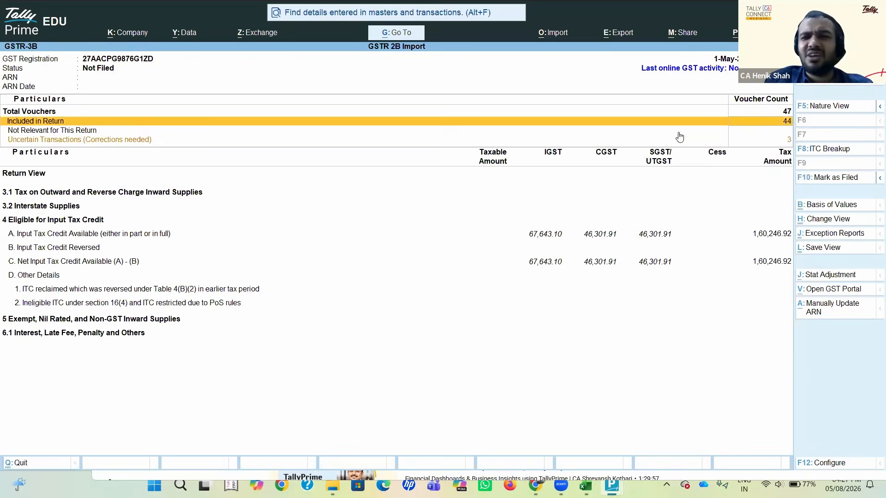
pyautogui.press('Down')
pyautogui.press('Down')
pyautogui.press('Down')
pyautogui.press('Down')
pyautogui.press('Down')
pyautogui.press('Down')
pyautogui.hotkey('alt', 'Tab')
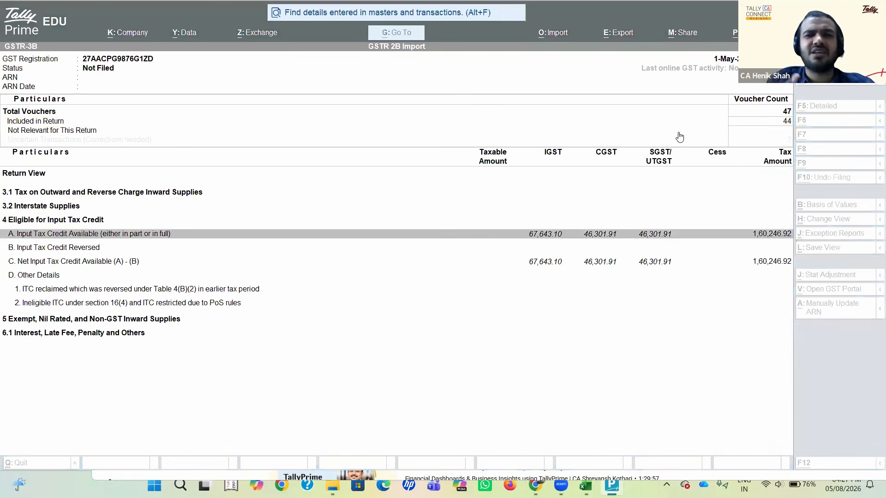
pyautogui.hotkey('alt', 'Tab')
pyautogui.press('Up')
pyautogui.press('Up')
pyautogui.press('Up')
pyautogui.press('Up')
pyautogui.press('Up')
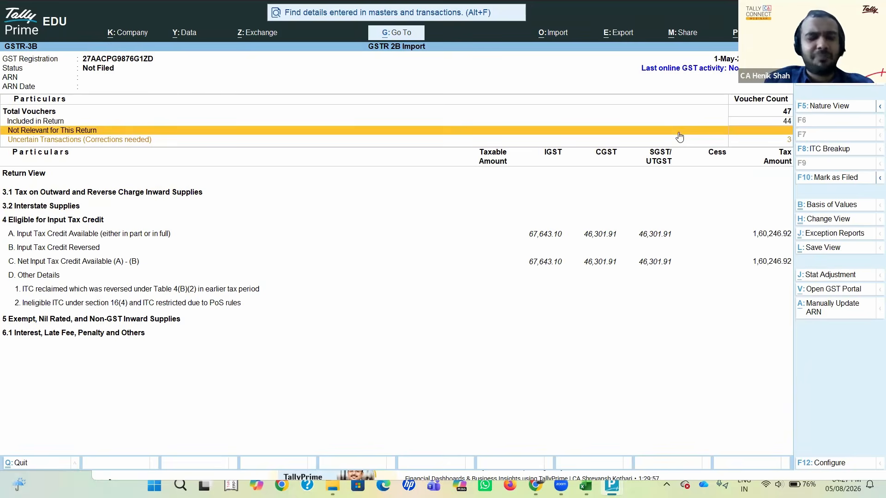
pyautogui.press('Escape')
pyautogui.press('Escape')
pyautogui.press('Escape')
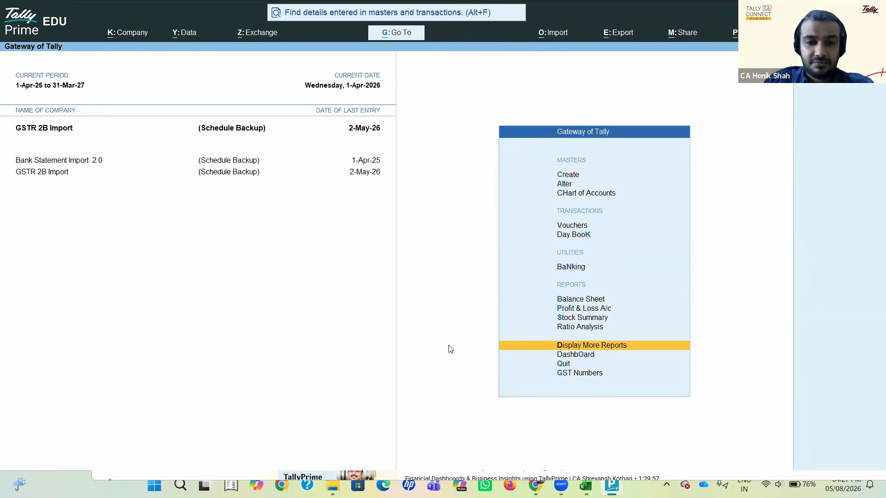
pyautogui.hotkey('alt', 'Tab')
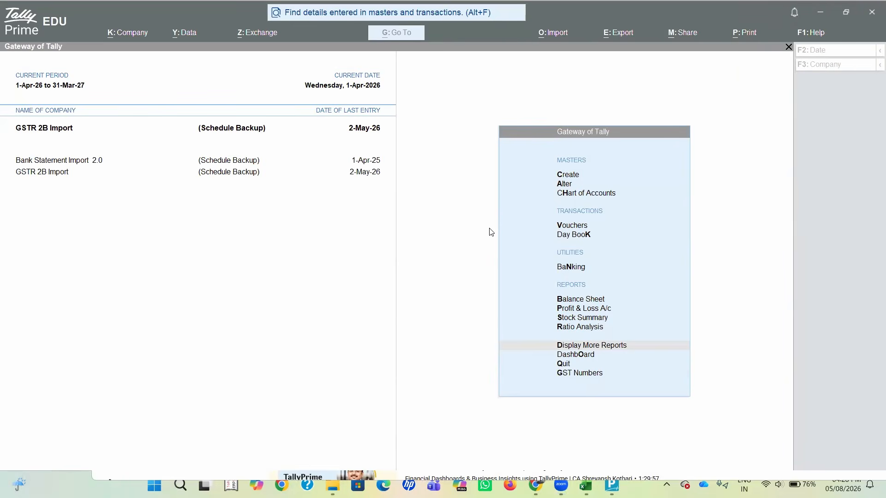
pyautogui.hotkey('alt', 'Tab')
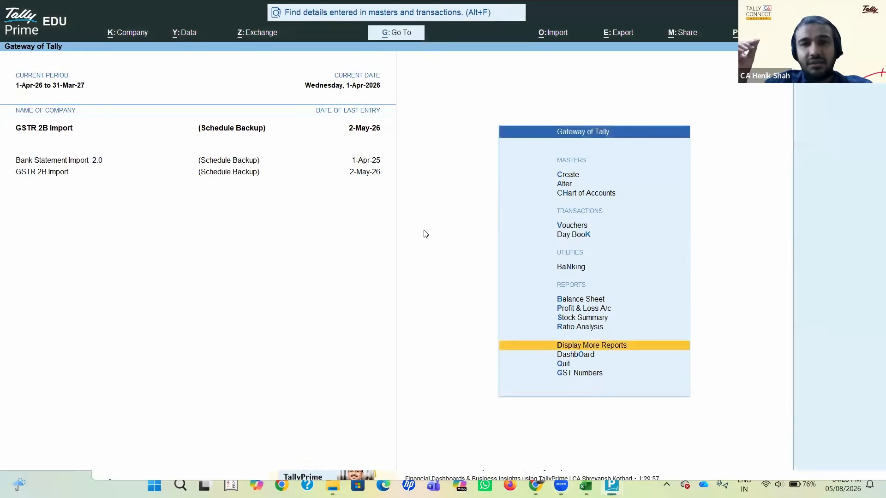
pyautogui.hotkey('alt', 'Tab')
pyautogui.hotkey('alt', 'Tab')
pyautogui.hotkey('alt', 'Tab')
pyautogui.hotkey('alt', 'Tab')
pyautogui.hotkey('alt', 'Tab')
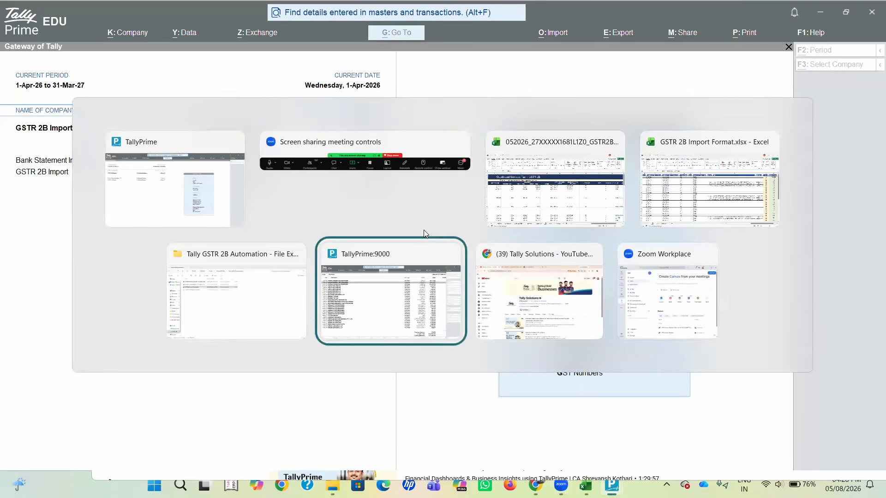
pyautogui.press('Escape')
pyautogui.hotkey('alt', 'Tab')
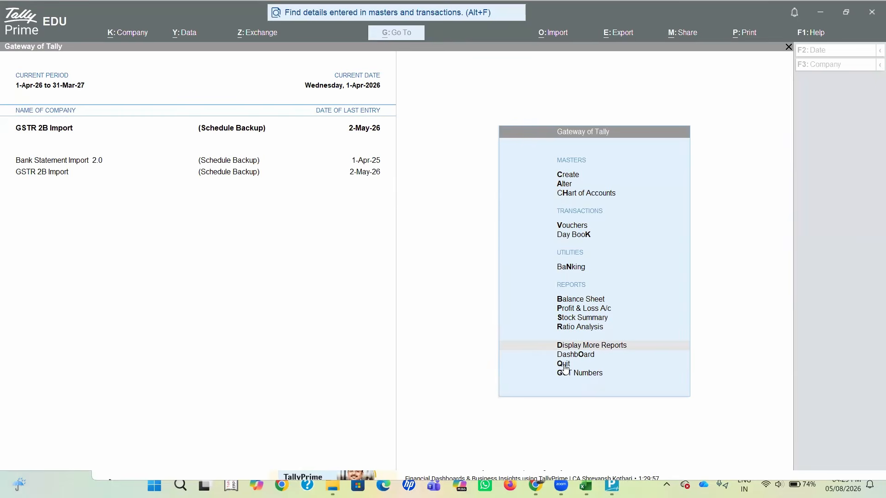
# Step: Open the management of Excel mapping templates for data import
pyautogui.click(455, 158)
pyautogui.click(552, 33)
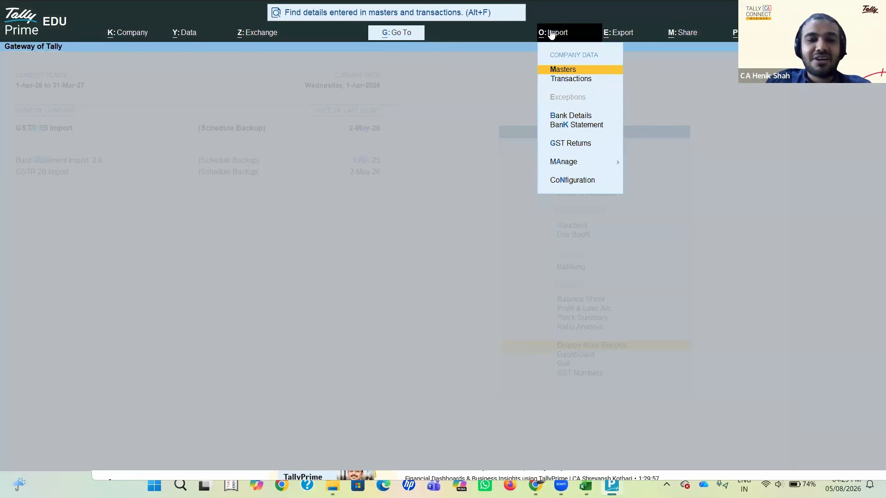
pyautogui.press('Down')
pyautogui.press('Down')
pyautogui.press('Down')
pyautogui.press('Down')
pyautogui.press('Down')
pyautogui.press('Up')
pyautogui.press('Return')
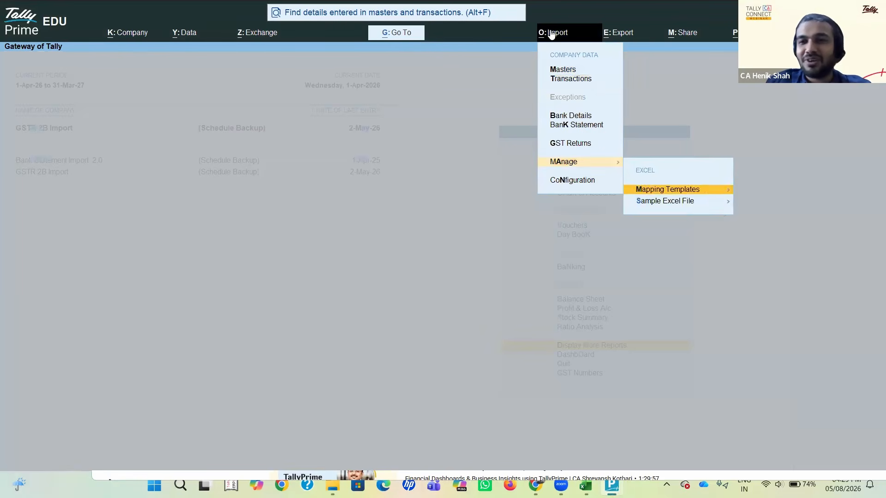
pyautogui.press('Return')
# Step: Open the Purchase Import From GSTR 2B mapping template for alteration with GSTR 2B Import Format.xlsx and worksheet B2B
pyautogui.press('Down')
pyautogui.press('Down')
pyautogui.press('Down')
pyautogui.press('Return')
pyautogui.press('Down')
pyautogui.press('Down')
pyautogui.press('Down')
pyautogui.press('Return')
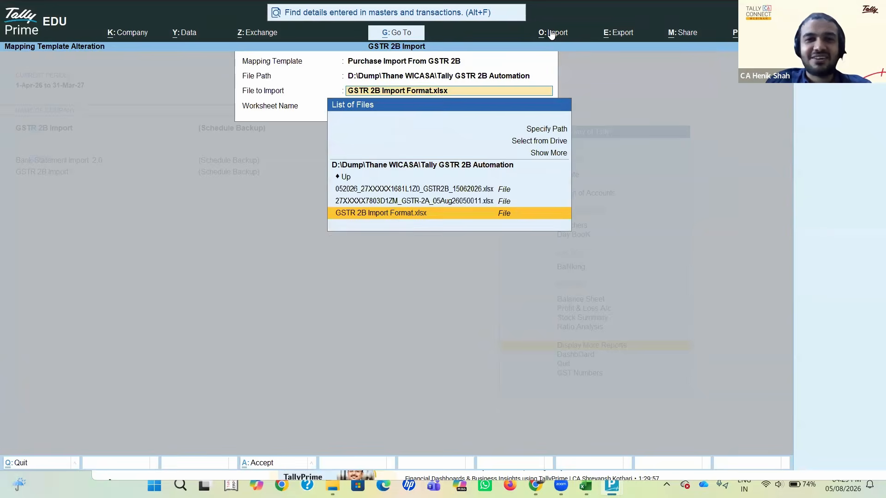
pyautogui.press('Return')
pyautogui.press('Return')
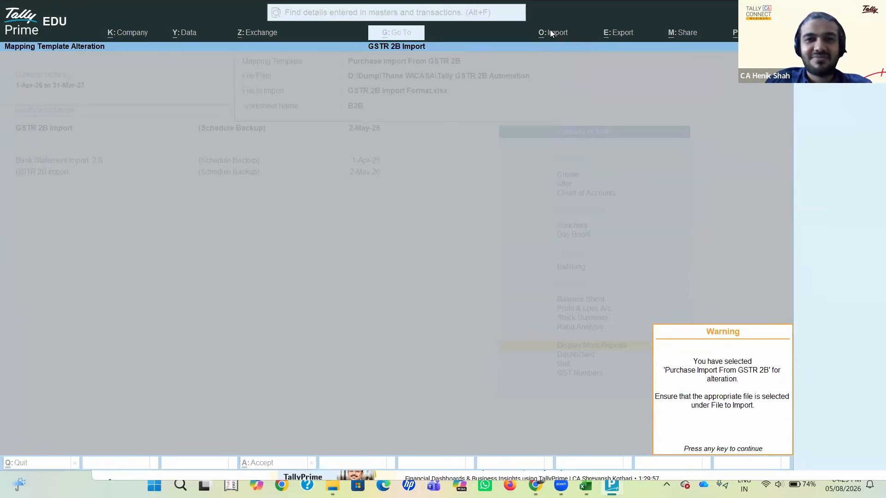
pyautogui.press('Return')
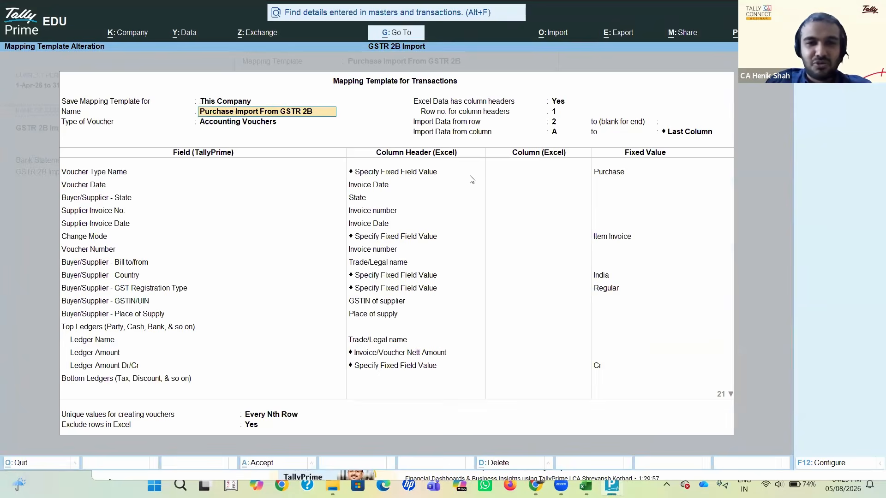
pyautogui.hotkey('alt', 'Tab')
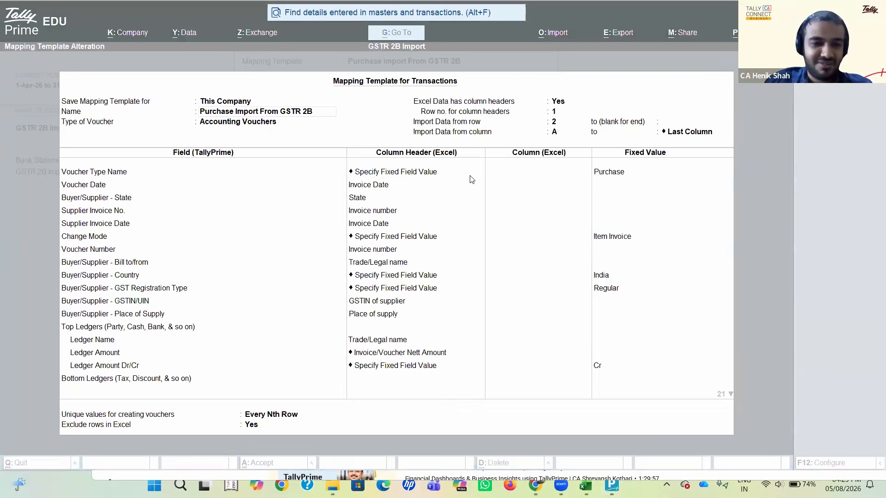
pyautogui.click(193, 441)
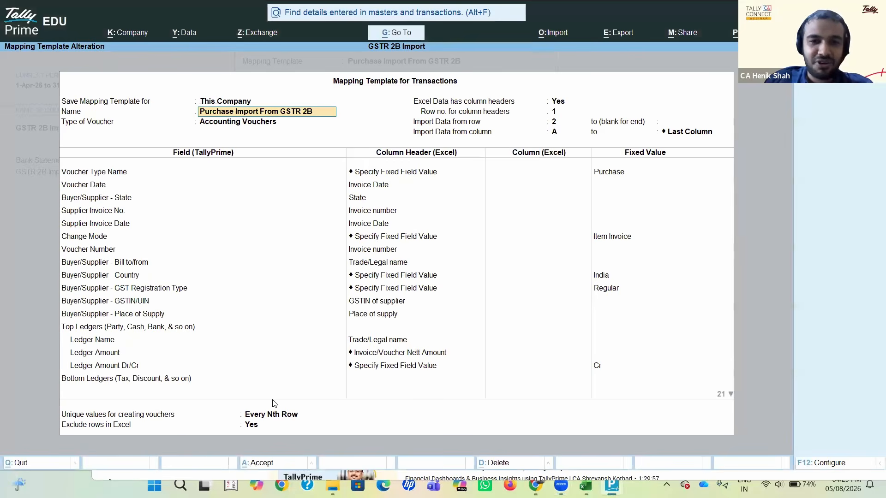
pyautogui.hotkey('alt', 'Tab')
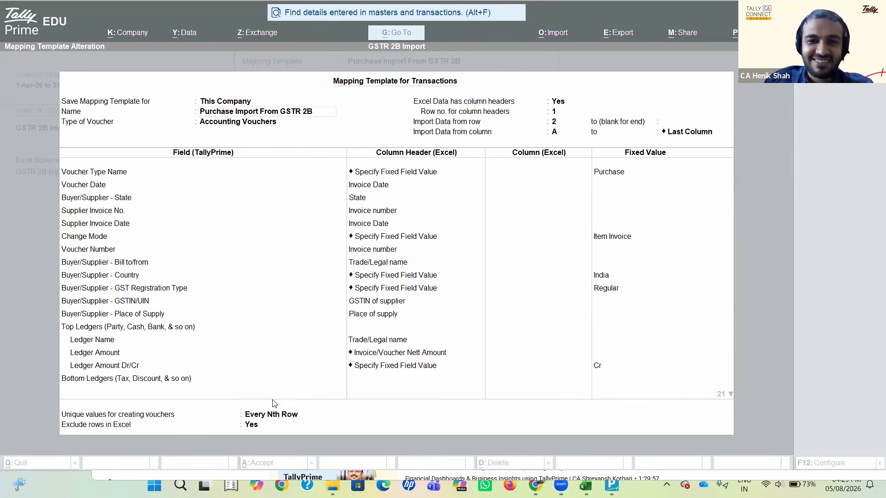
pyautogui.press('super+z')
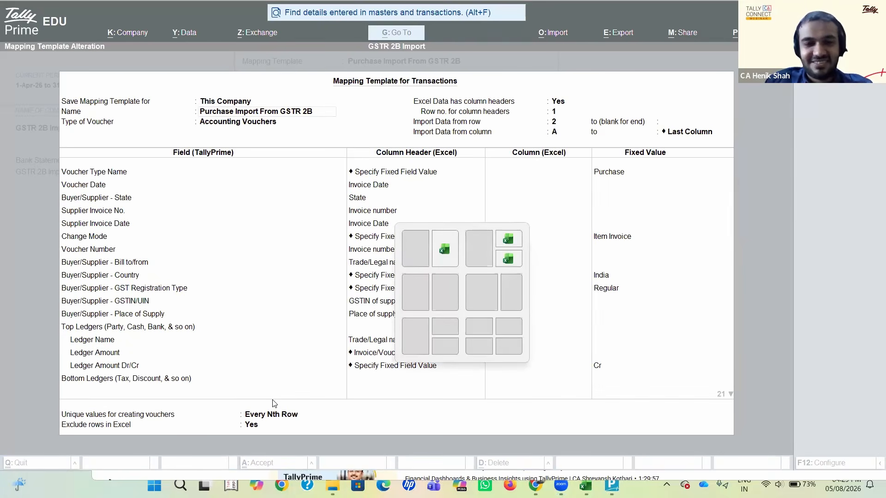
pyautogui.press('Escape')
pyautogui.click(509, 395)
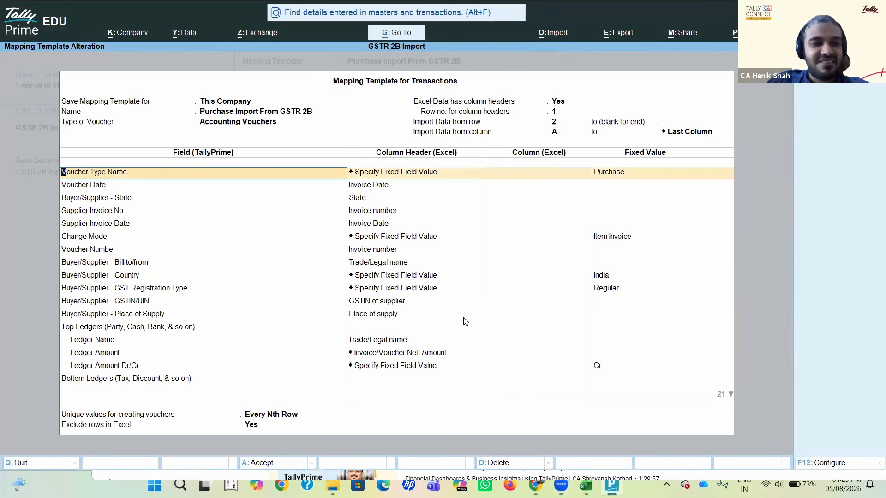
pyautogui.hotkey('alt', 'Tab')
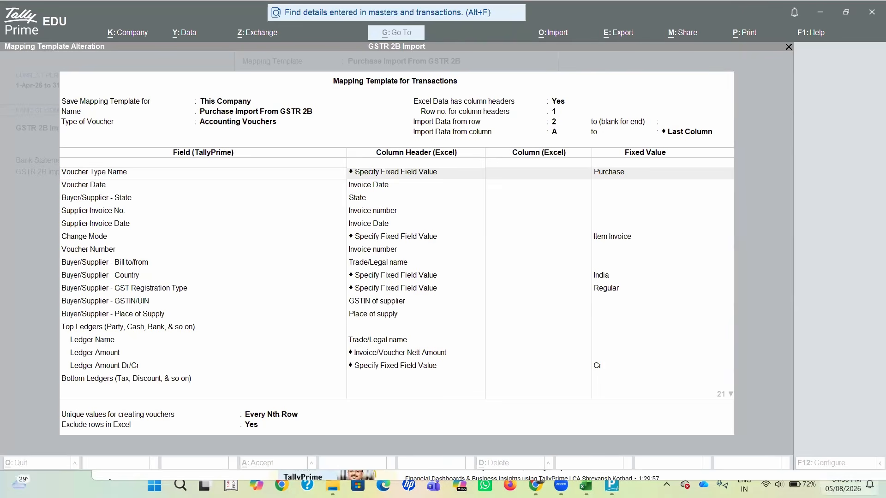
pyautogui.click(849, 485)
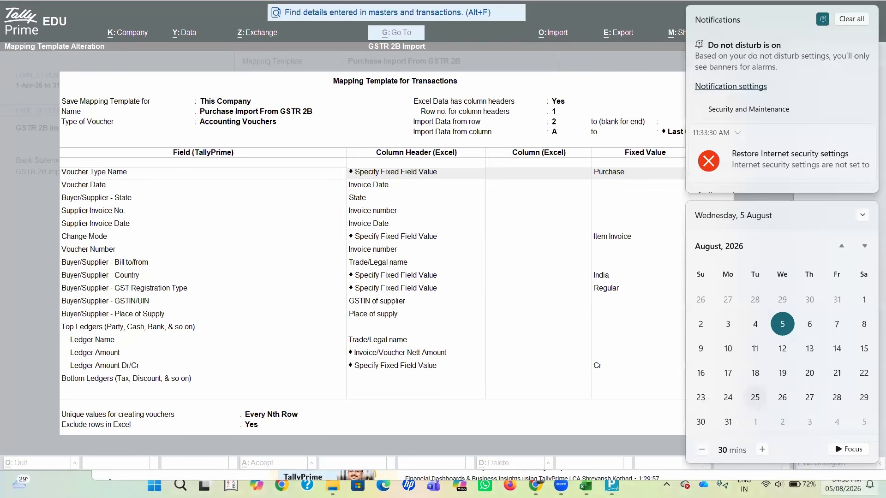
pyautogui.click(843, 485)
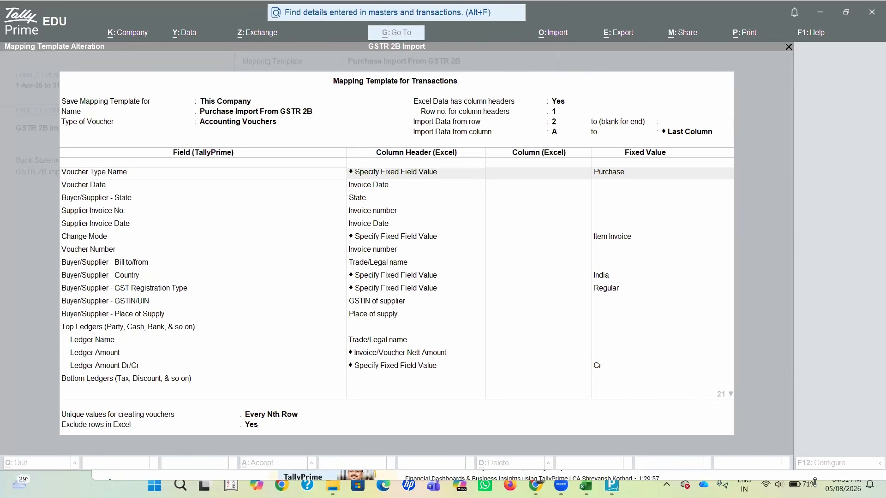
# Step: Capture a screen snip covering most of the Mapping Template for Transactions screen
pyautogui.press('super+shift+s')
pyautogui.moveTo(0, 2); pyautogui.dragTo(873, 393)
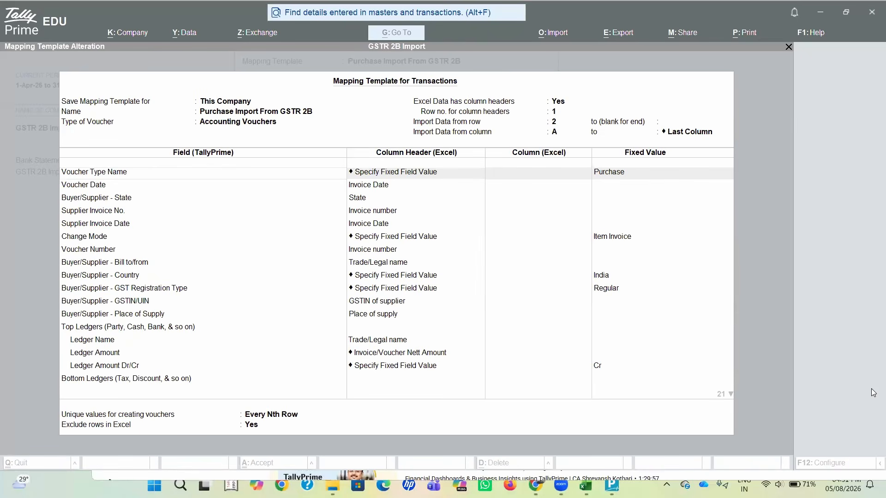